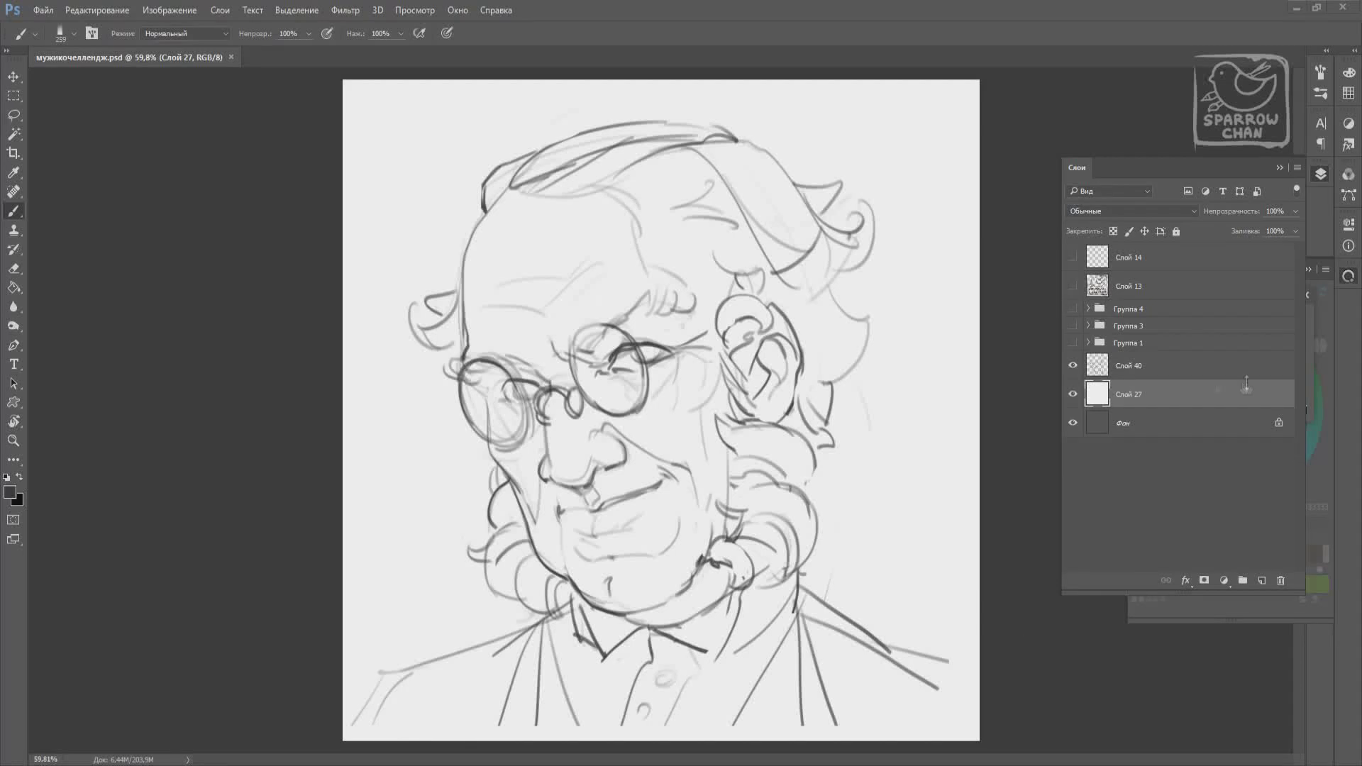
Hide the white backdrop layer Слой 27, add a new layer and pick a pale beige.
left_click(1073, 394)
key("ctrl+shift+alt+n")
left_click(1349, 276)
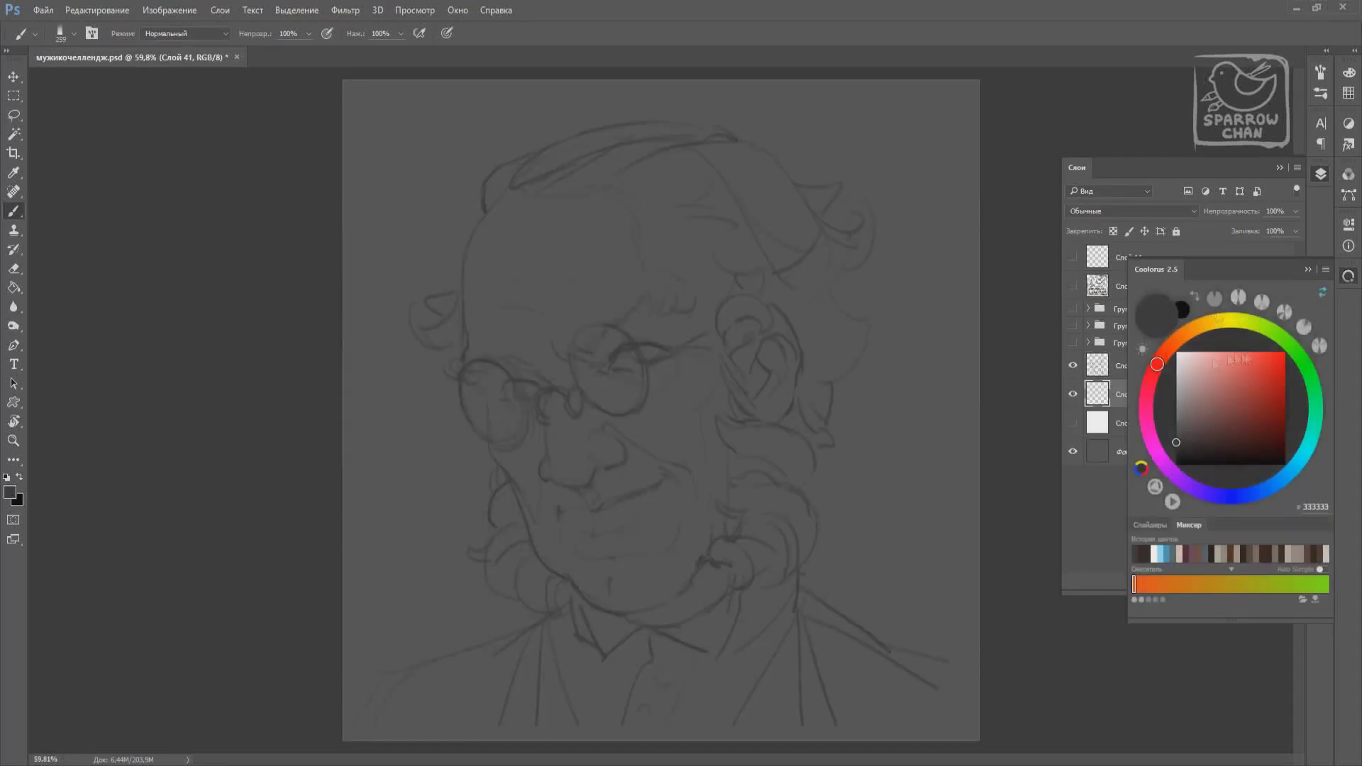
left_click(1212, 323)
left_click(1206, 373)
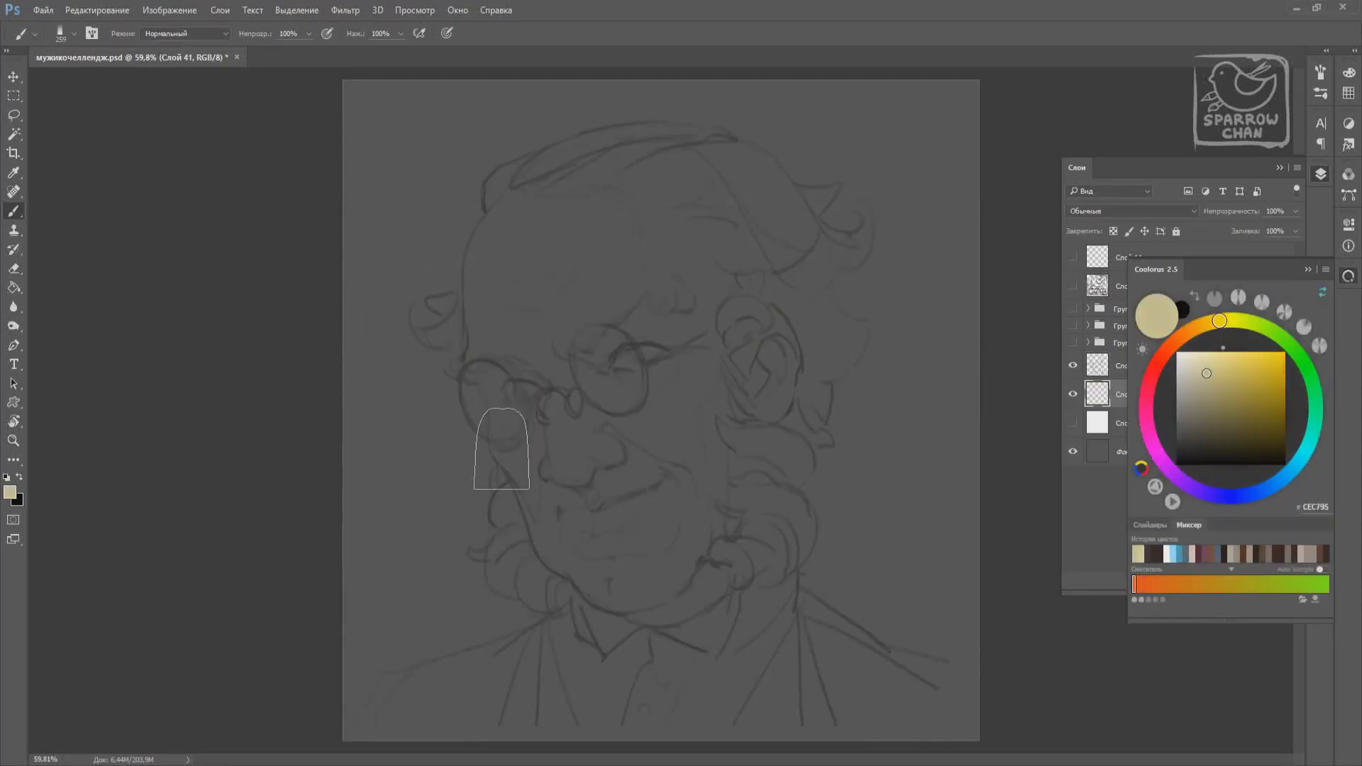
Paint broad beige and tan bands across the canvas behind the sketch.
left_click_drag(398, 440, 858, 213)
left_click_drag(411, 497, 784, 603)
left_click(1198, 327)
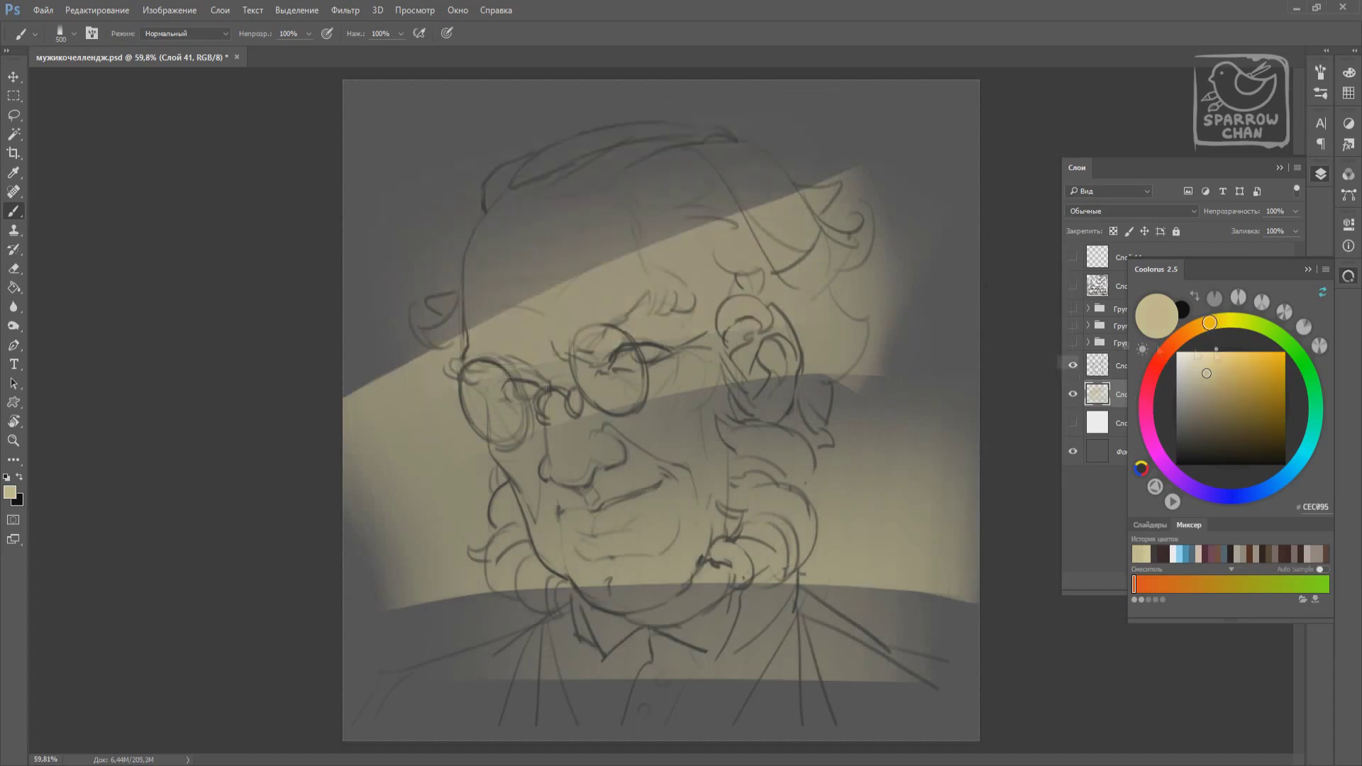
left_click(1235, 371)
left_click_drag(425, 284, 852, 156)
left_click_drag(426, 632, 951, 639)
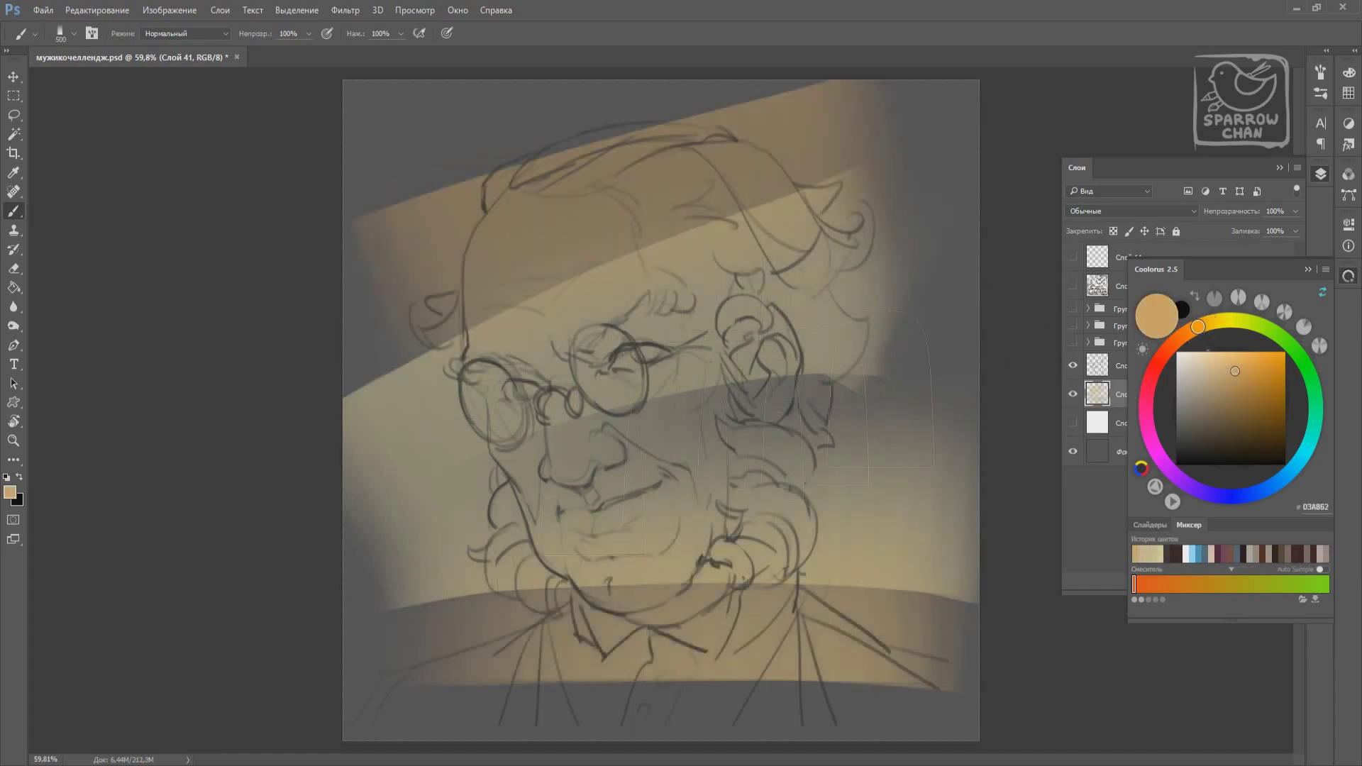
Roughen the left and right background edges with a textured eraser brush.
key("e")
right_click(596, 415)
double_click(709, 568)
left_click_drag(334, 511, 397, 398)
left_click_drag(950, 603, 887, 92)
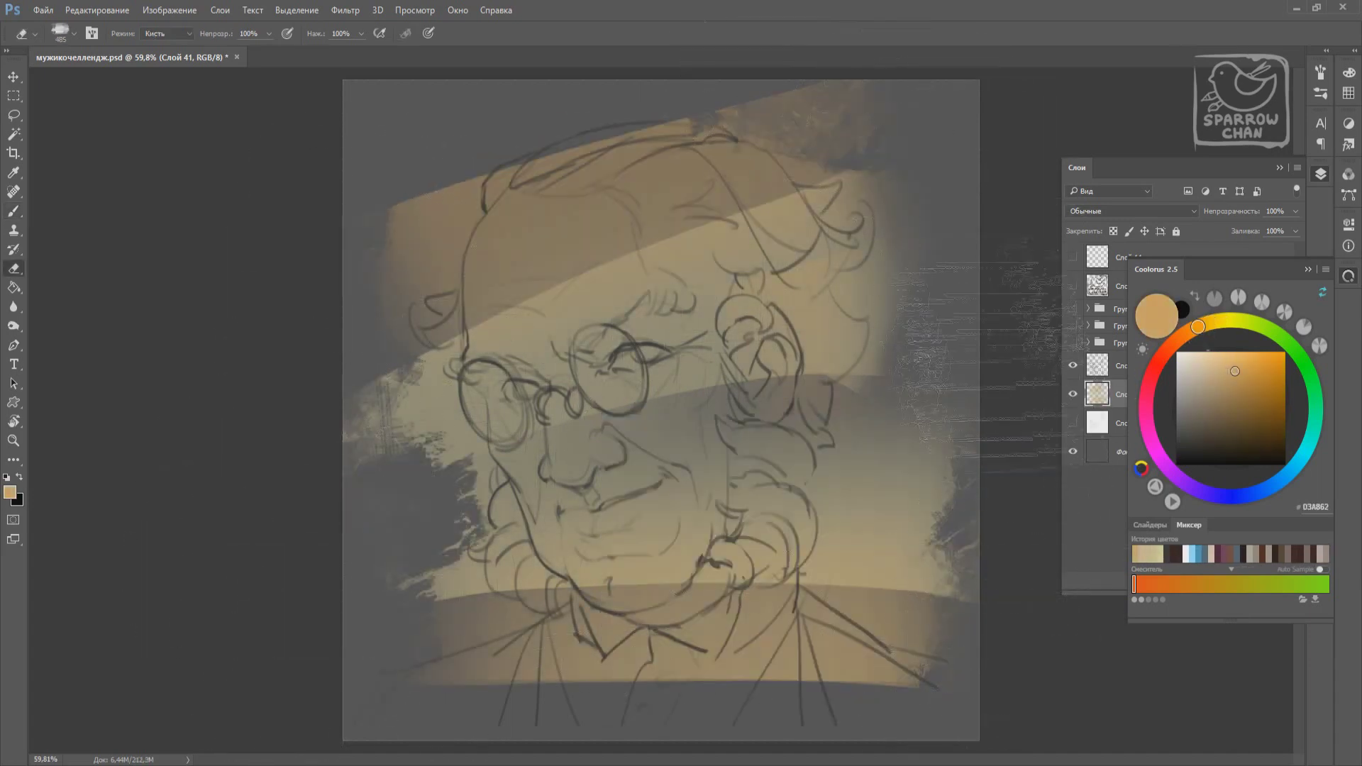
Fill the upper band with beige using a 250 px brush.
key("b")
key("bracketleft")
key("bracketleft")
key("bracketleft")
left_click_drag(472, 171, 674, 149)
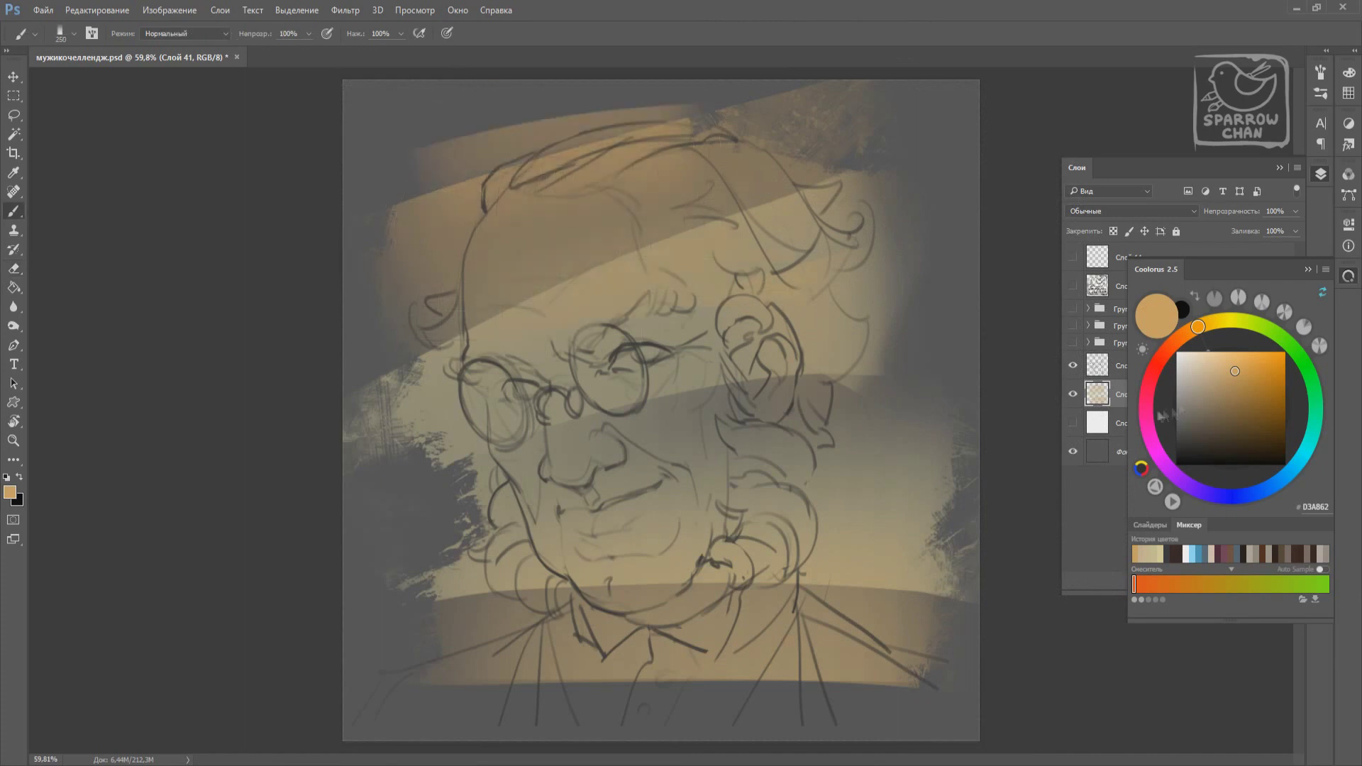
Set the sketch layer Слой 40 to Overlay and add a new layer Слой 42 beneath it.
left_click(1135, 366)
left_click(1132, 211)
left_click(1107, 355)
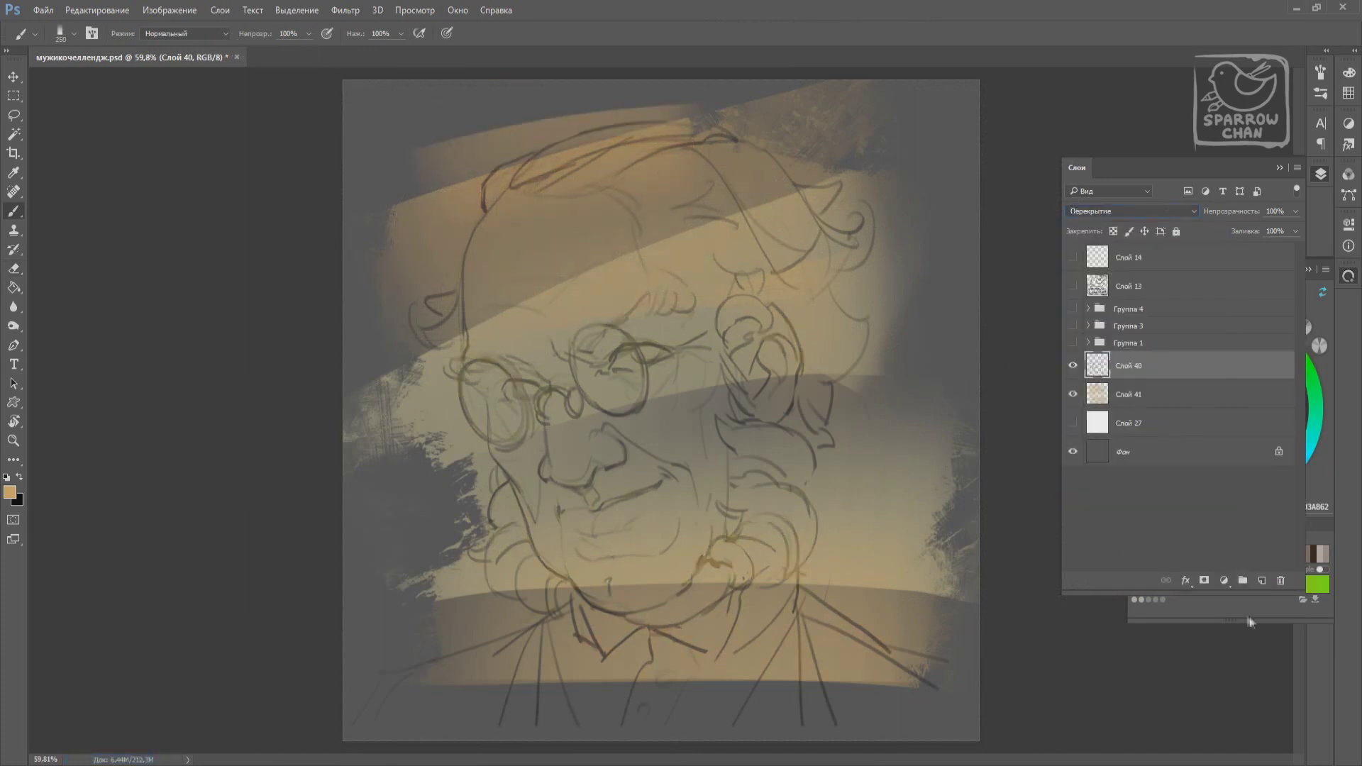
left_click(1171, 395)
key("ctrl+shift+alt+n")
right_click(660, 454)
Try peach skin tones with a 50–75 px brush, undoing the test strokes.
key("Return")
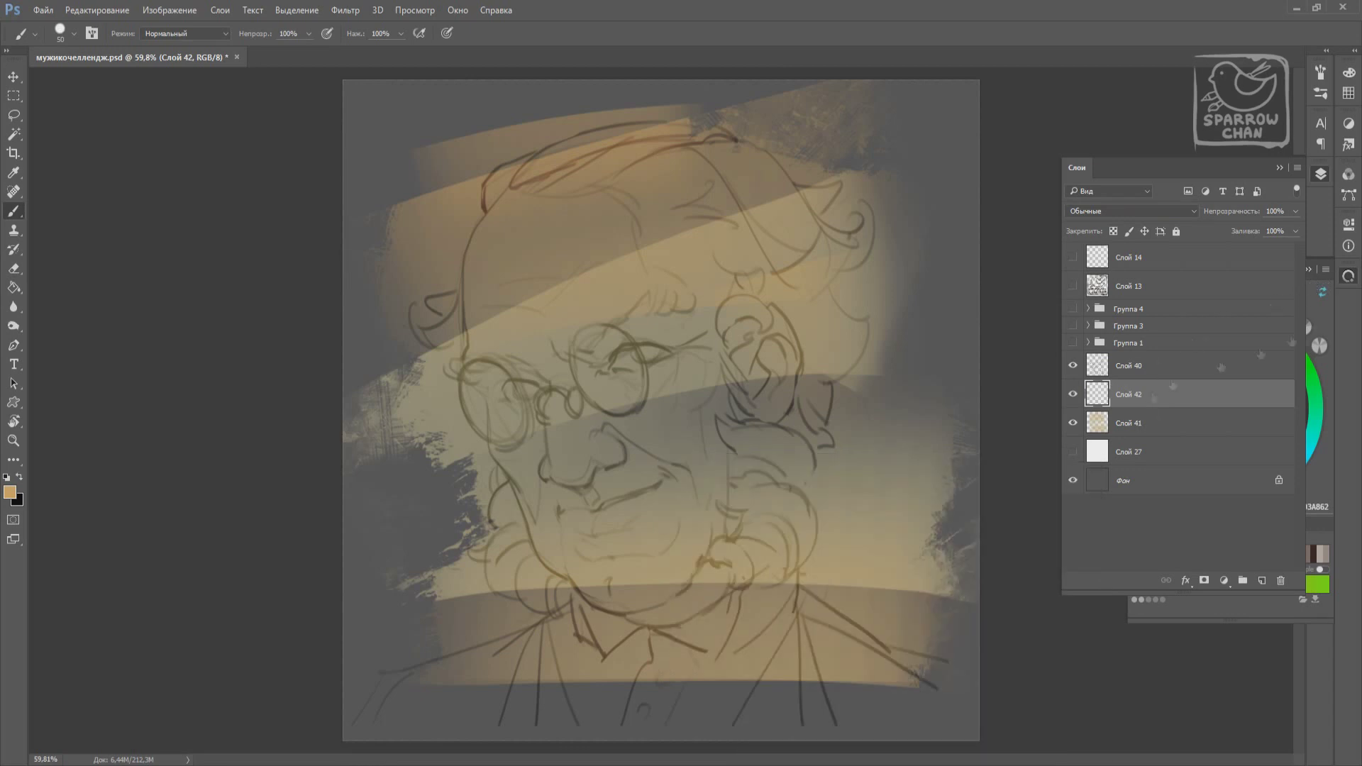
left_click(1309, 333)
left_click_drag(1207, 376, 1213, 355)
left_click_drag(529, 383, 558, 501)
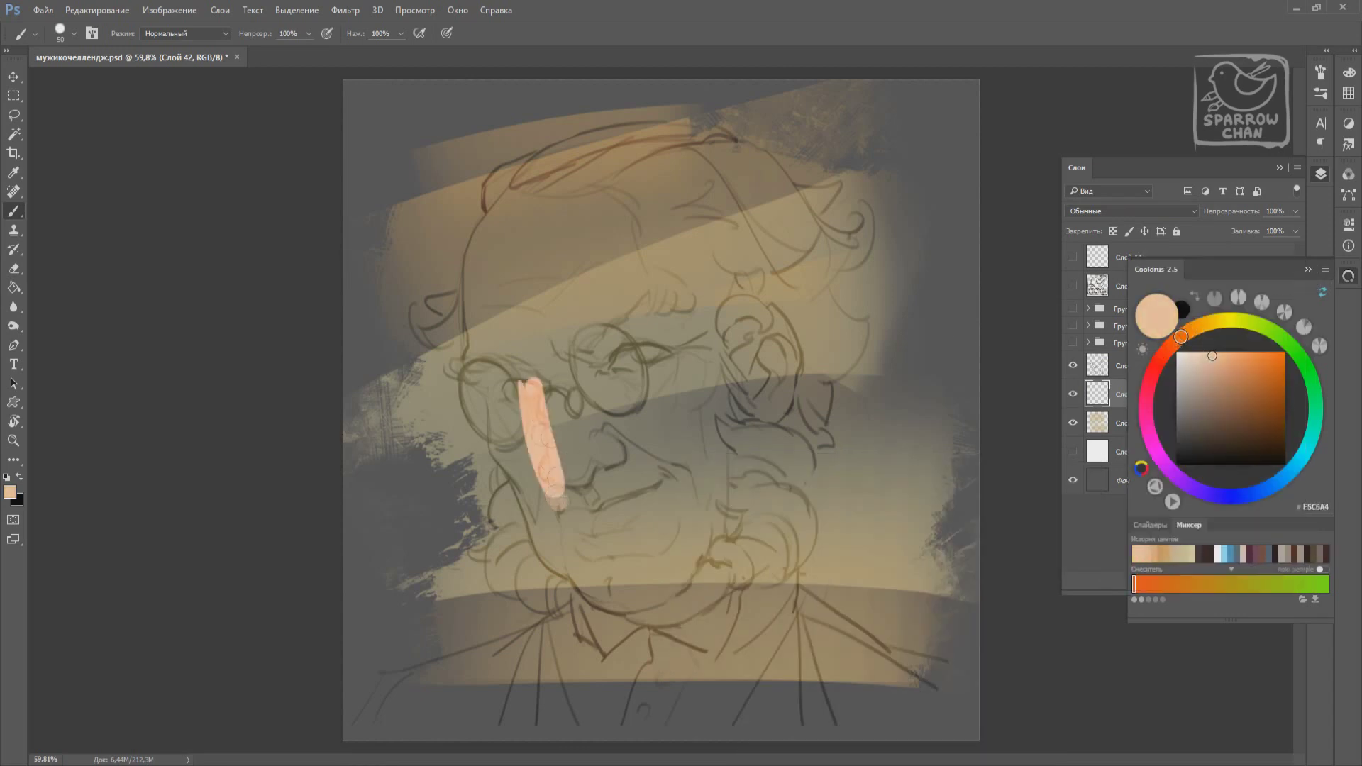
key("ctrl+z")
right_click(589, 454)
left_click_drag(490, 248, 508, 404)
left_click(1205, 364)
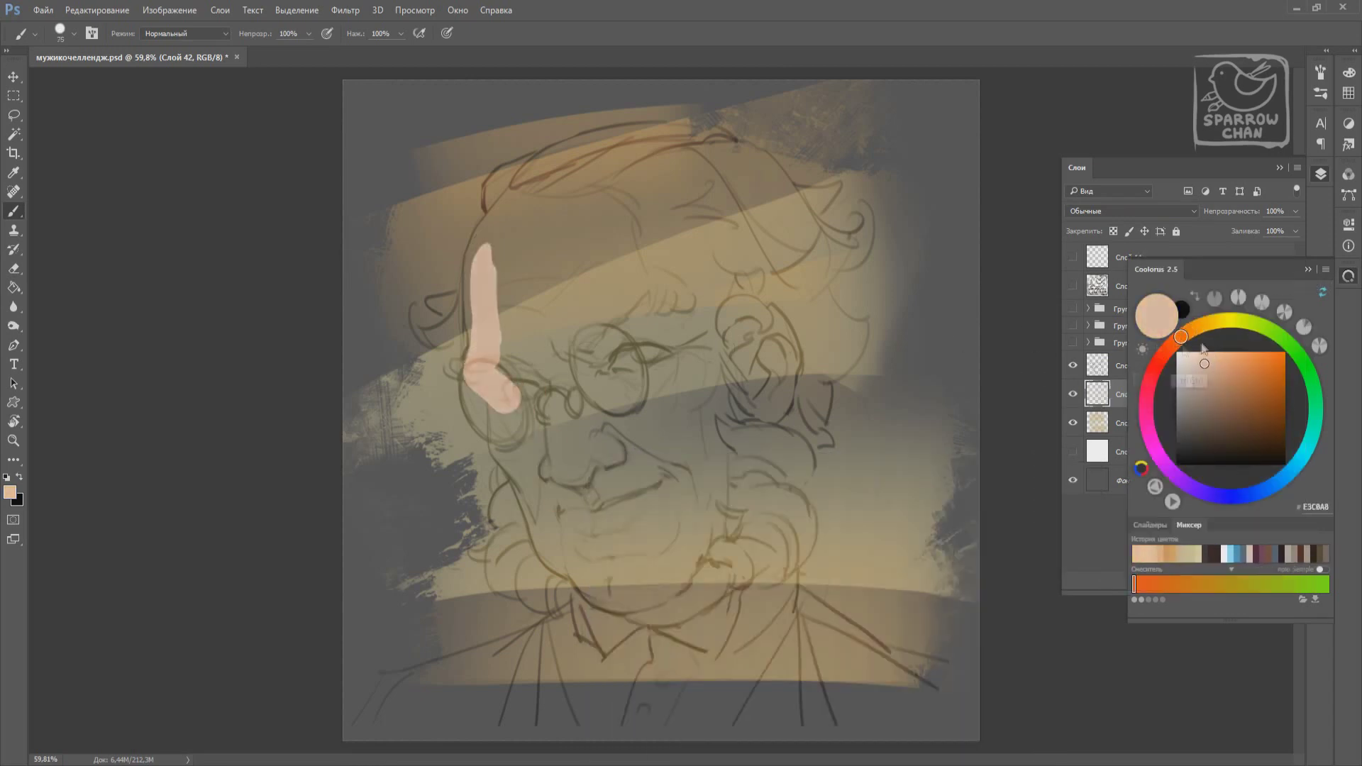
key("ctrl+z")
Block in flat skin over the forehead, cheeks, ear, jaw and top of the head.
mouse_move(479, 298)
left_mouse_down()
mouse_move(539, 489)
mouse_move(625, 554)
mouse_move(608, 594)
mouse_move(699, 539)
mouse_move(652, 571)
mouse_move(536, 477)
left_mouse_up()
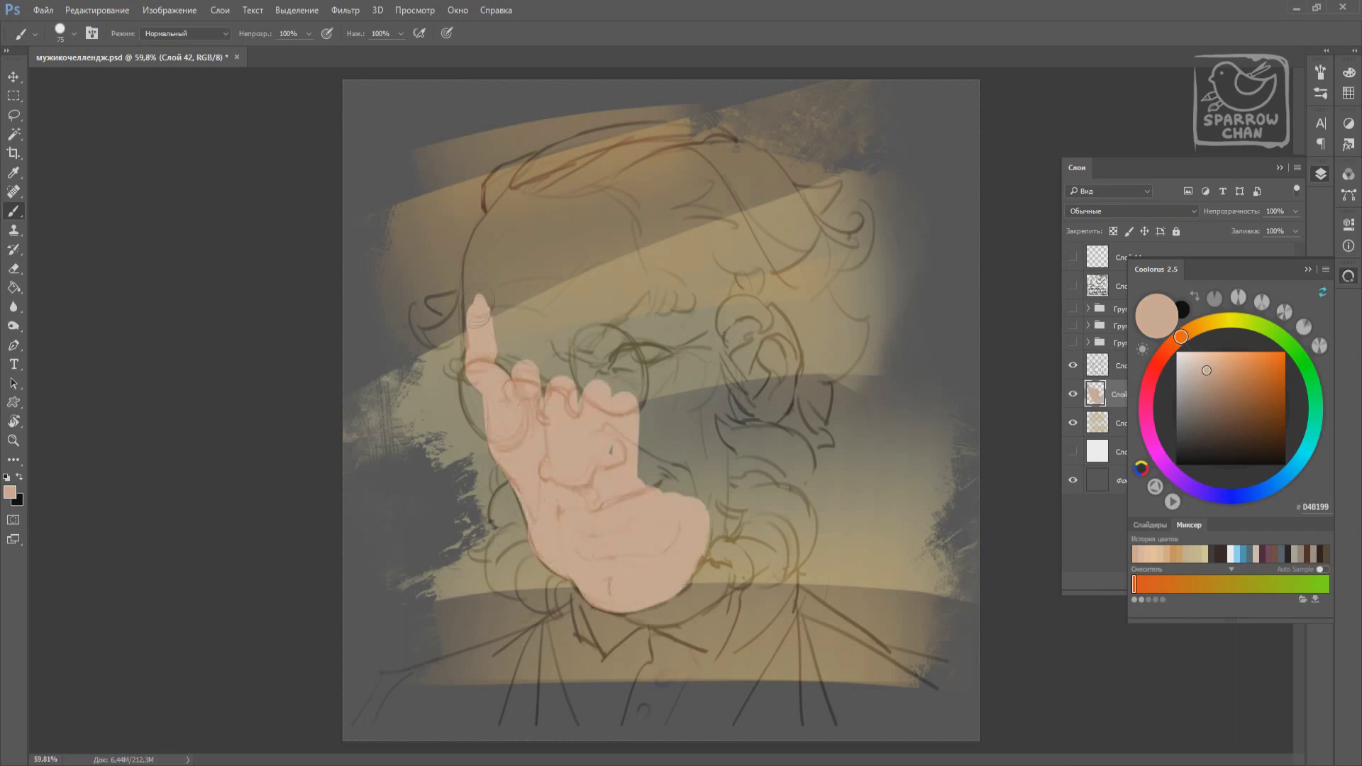
mouse_move(479, 303)
left_mouse_down()
mouse_move(500, 200)
mouse_move(525, 369)
mouse_move(753, 326)
mouse_move(745, 419)
left_mouse_up()
mouse_move(659, 440)
left_mouse_down()
mouse_move(681, 610)
mouse_move(731, 377)
left_mouse_up()
left_click_drag(624, 270, 681, 213)
left_click_drag(709, 305, 731, 391)
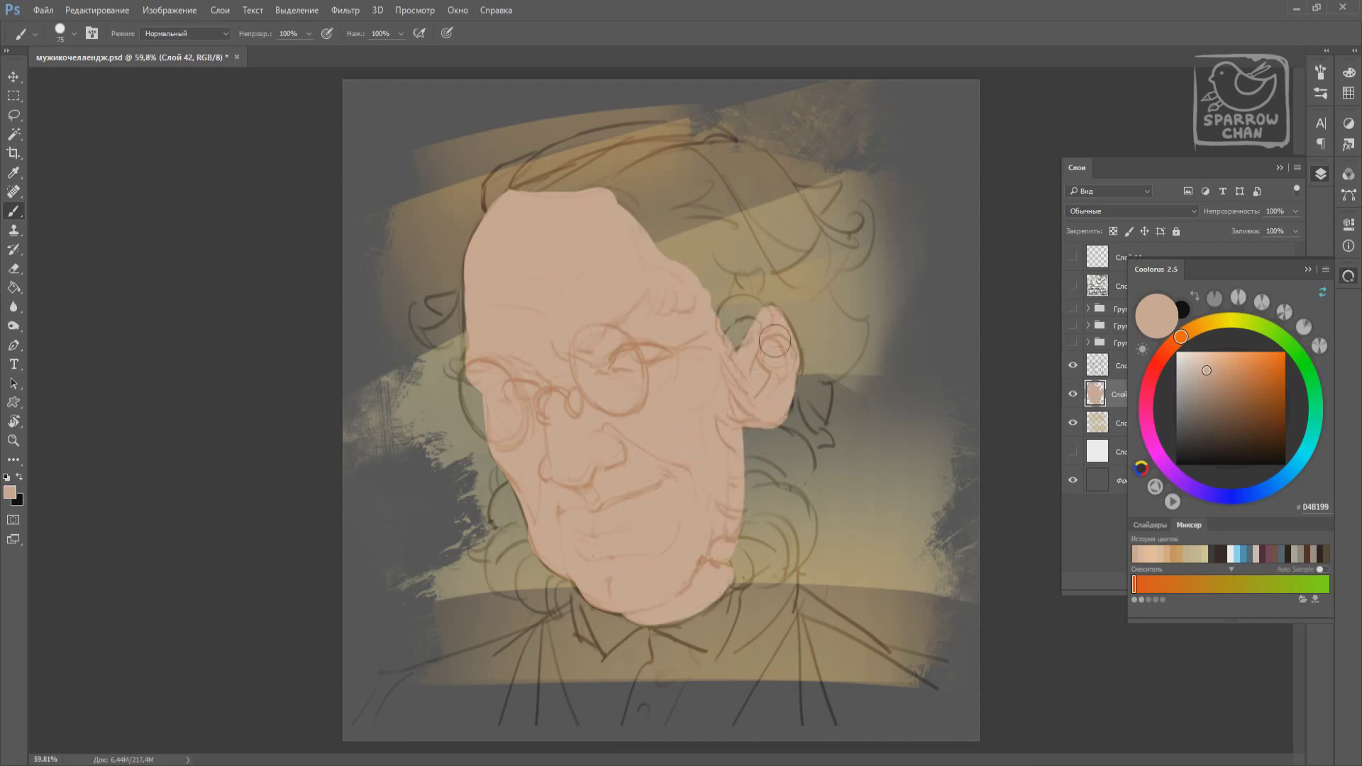
left_click_drag(592, 208, 510, 461)
Paint the off-white collar below the chin and dark coat areas on both sides.
left_click(1184, 362)
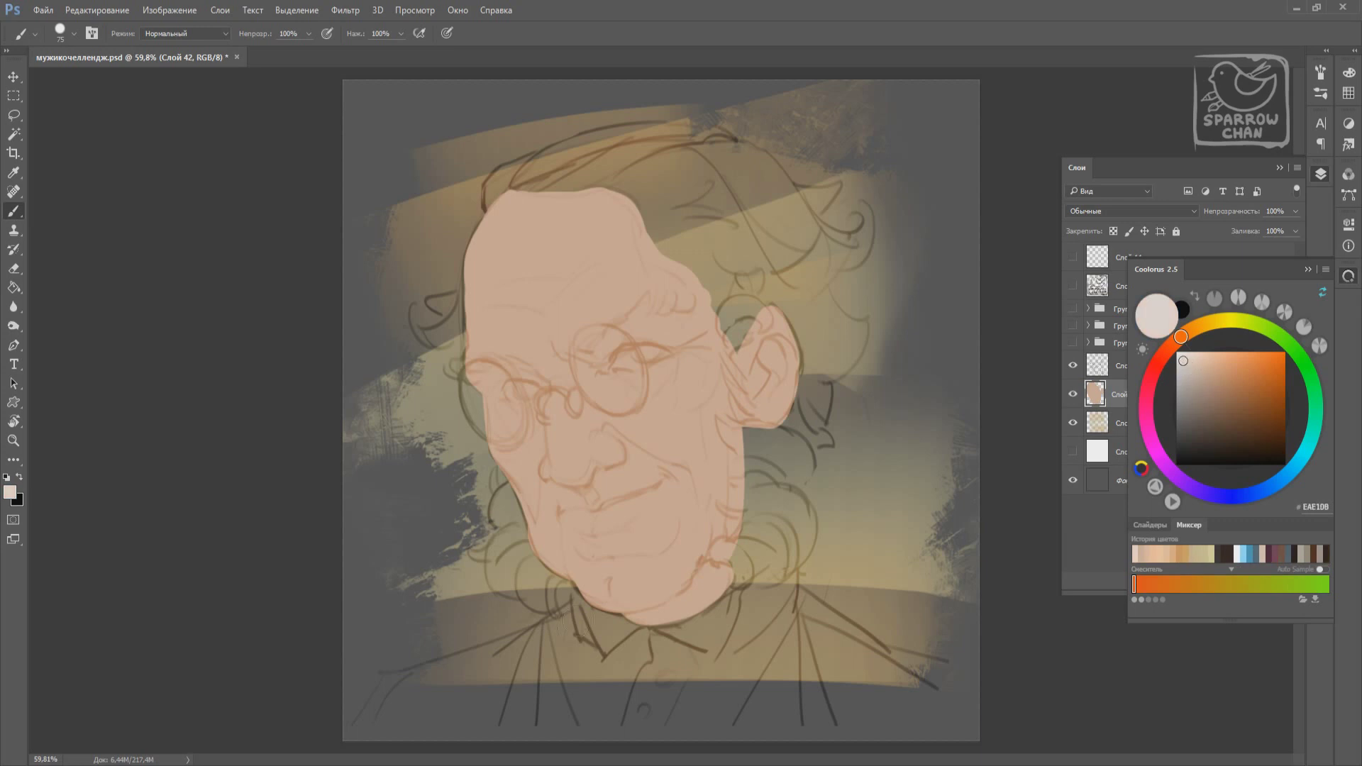
mouse_move(568, 610)
left_mouse_down()
mouse_move(575, 674)
mouse_move(624, 639)
mouse_move(582, 685)
mouse_move(674, 660)
mouse_move(781, 589)
mouse_move(695, 709)
mouse_move(724, 625)
mouse_move(795, 589)
mouse_move(745, 716)
left_mouse_up()
left_click(1231, 557)
left_click_drag(795, 589, 943, 674)
left_click_drag(880, 639, 865, 674)
mouse_move(547, 625)
left_mouse_down()
mouse_move(355, 724)
mouse_move(554, 632)
mouse_move(589, 730)
mouse_move(586, 709)
mouse_move(497, 639)
left_mouse_up()
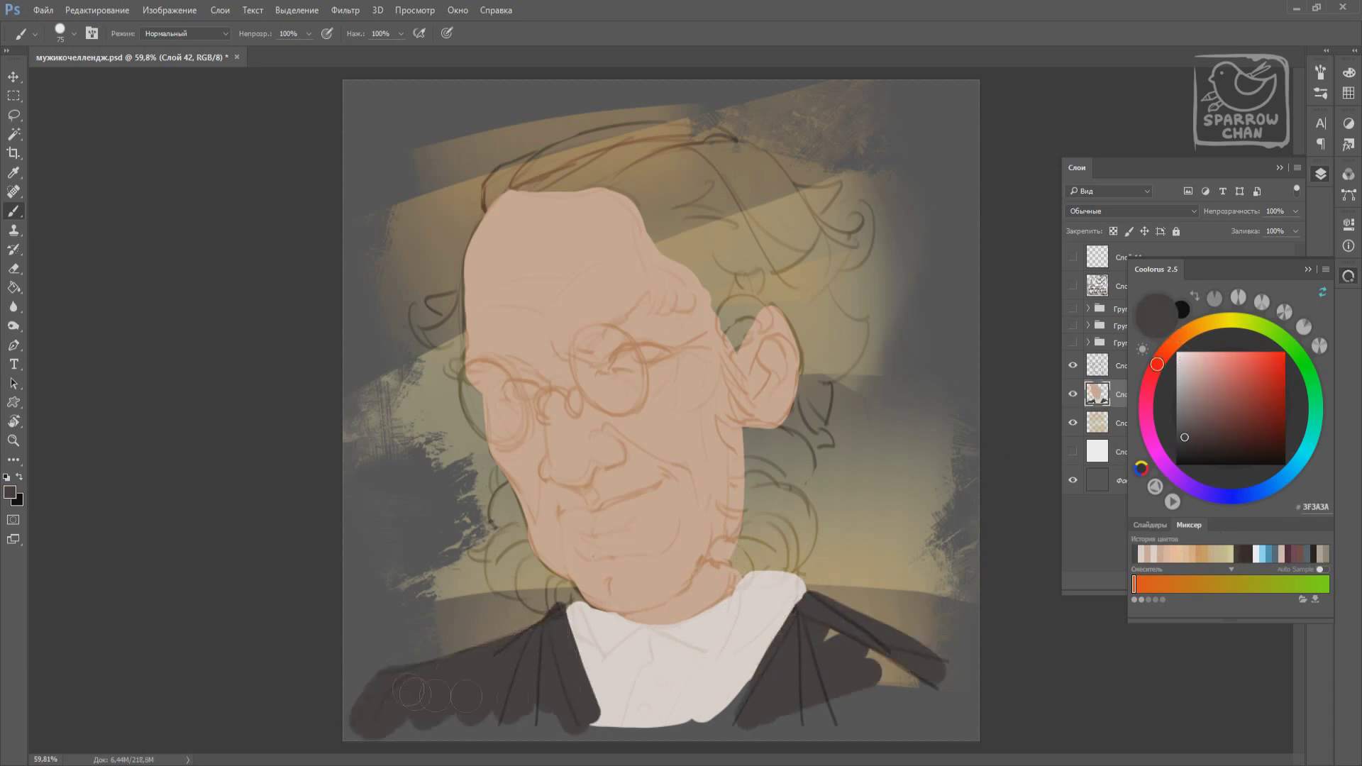
Fill the lower and right coat areas and add a dark bow tie at the collar.
left_click_drag(447, 724, 561, 717)
left_click_drag(759, 667, 709, 738)
left_click_drag(965, 624, 887, 681)
mouse_move(628, 635)
left_mouse_down()
mouse_move(674, 647)
mouse_move(632, 649)
left_mouse_up()
Paint light beige edges along both lapels.
left_click(685, 645, "alt")
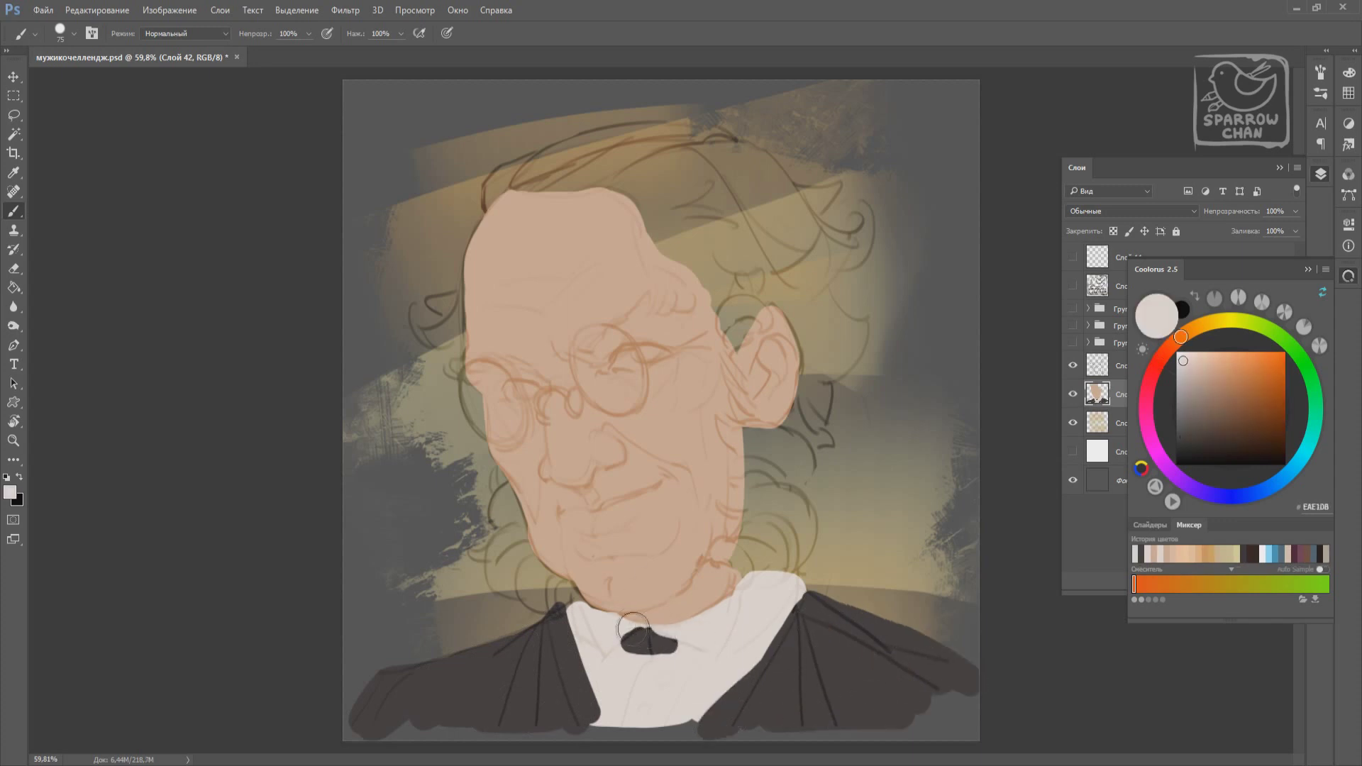
left_click(1197, 556)
left_click_drag(798, 613, 809, 735)
left_click_drag(541, 628, 524, 724)
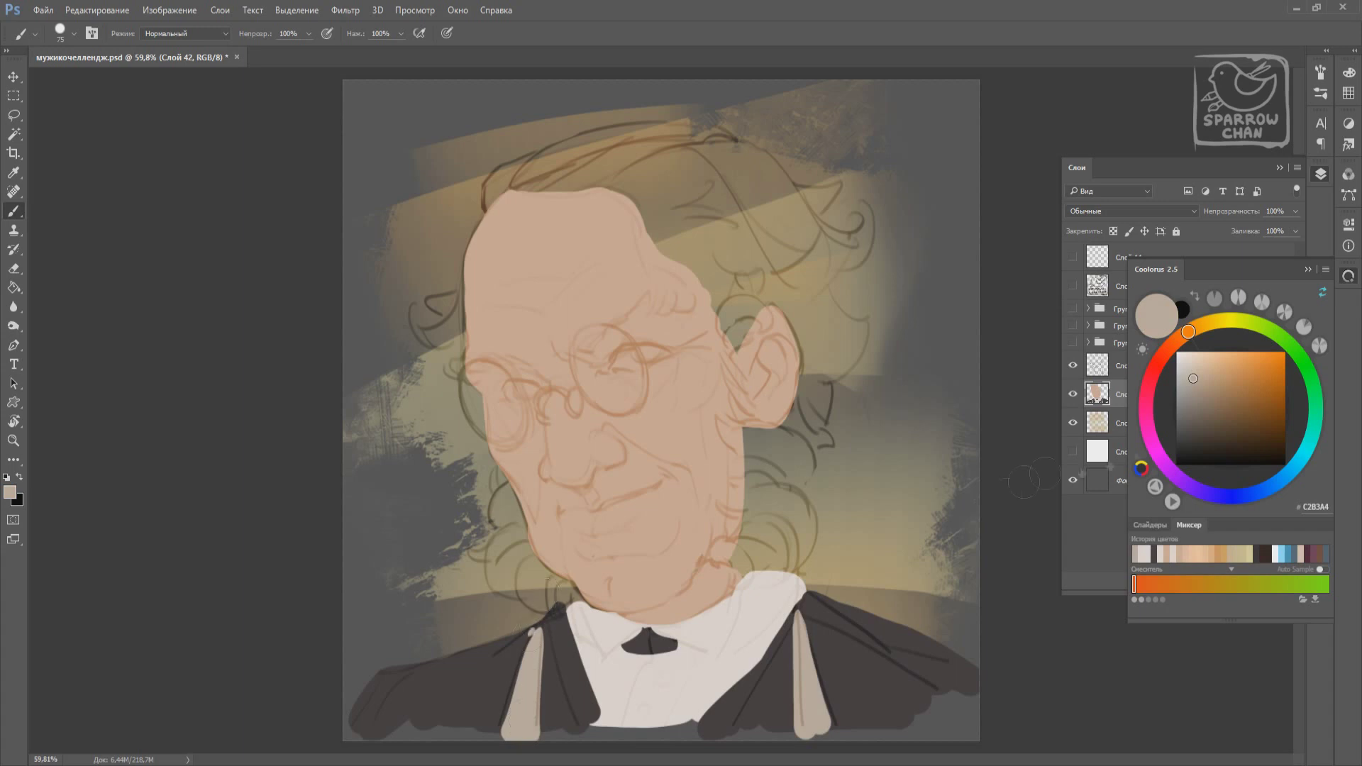
Paint light grey curls at the lower left, below the ear and across the top of the head.
left_click(1187, 382)
mouse_move(508, 493)
left_mouse_down()
mouse_move(507, 543)
mouse_move(568, 603)
left_mouse_up()
left_click_drag(490, 536, 470, 550)
left_click_drag(635, 186, 692, 248)
mouse_move(493, 192)
left_mouse_down()
mouse_move(717, 142)
mouse_move(742, 291)
left_mouse_up()
left_click_drag(426, 294, 458, 318)
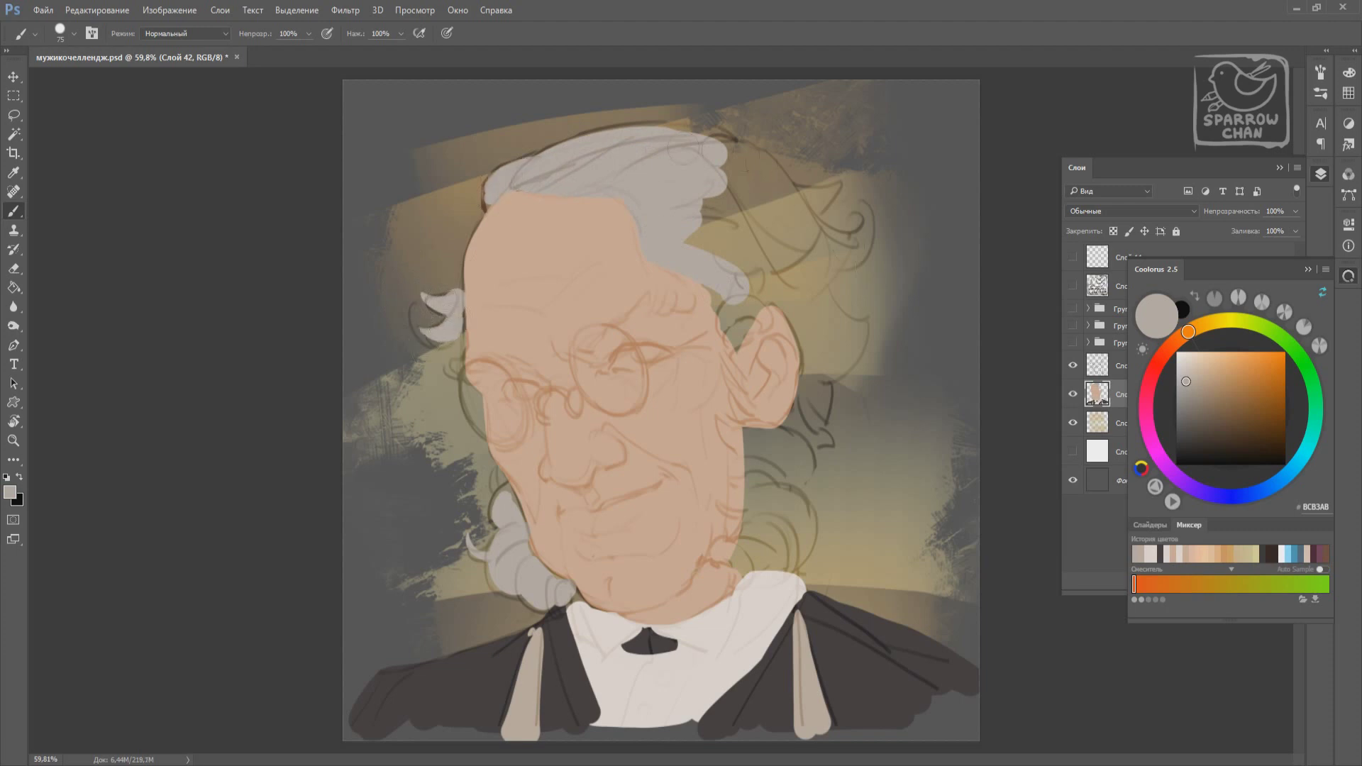
Paint grey curls down the right side past the ear and open a second view of the portrait.
left_click_drag(710, 152, 731, 333)
left_click_drag(724, 284, 745, 351)
left_click_drag(816, 426, 784, 497)
mouse_move(773, 440)
left_mouse_down()
mouse_move(738, 550)
mouse_move(781, 496)
mouse_move(809, 397)
mouse_move(802, 298)
left_mouse_up()
mouse_move(731, 167)
left_mouse_down()
mouse_move(843, 261)
mouse_move(862, 241)
mouse_move(844, 369)
left_mouse_up()
left_click_drag(830, 319, 809, 440)
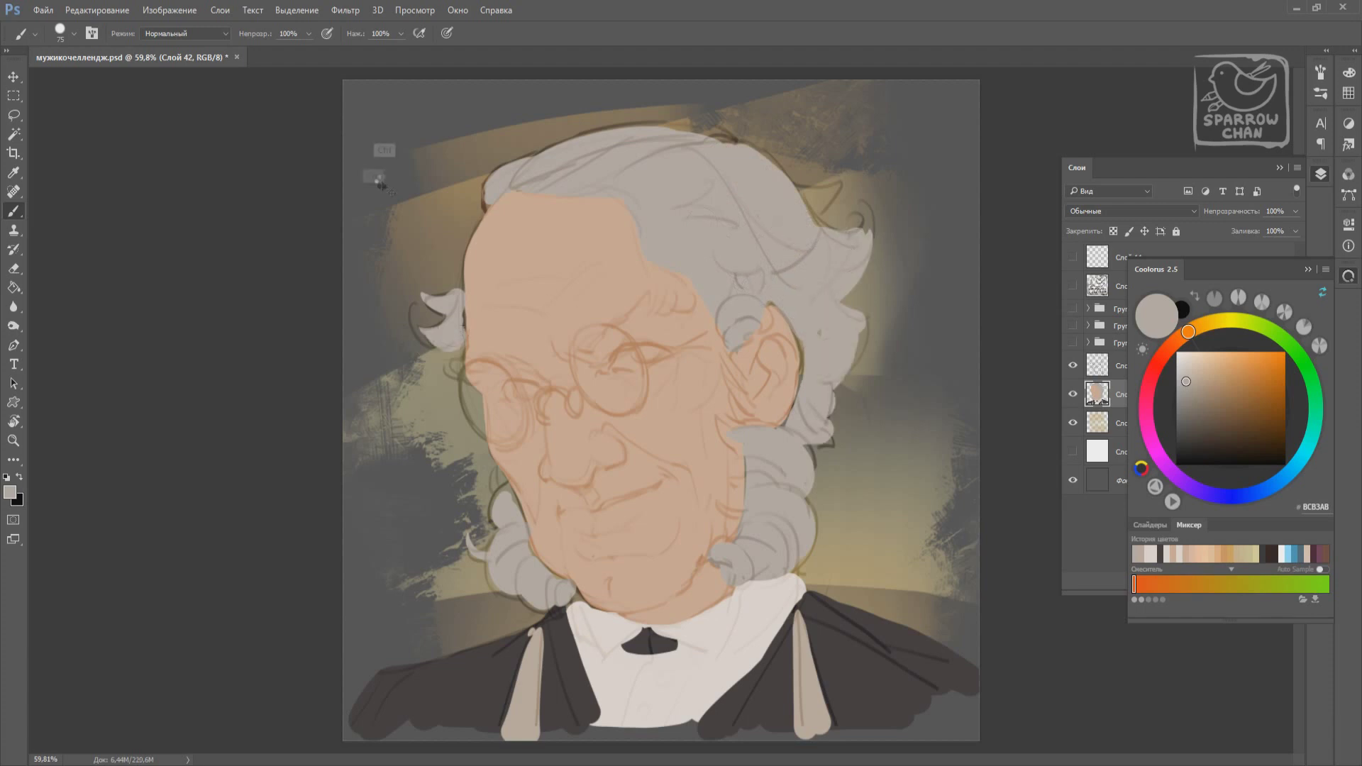
left_click(458, 10)
left_click(334, 301)
Add a new shading layer and try brown cheek strokes, undoing both.
key("ctrl+shift+alt+n")
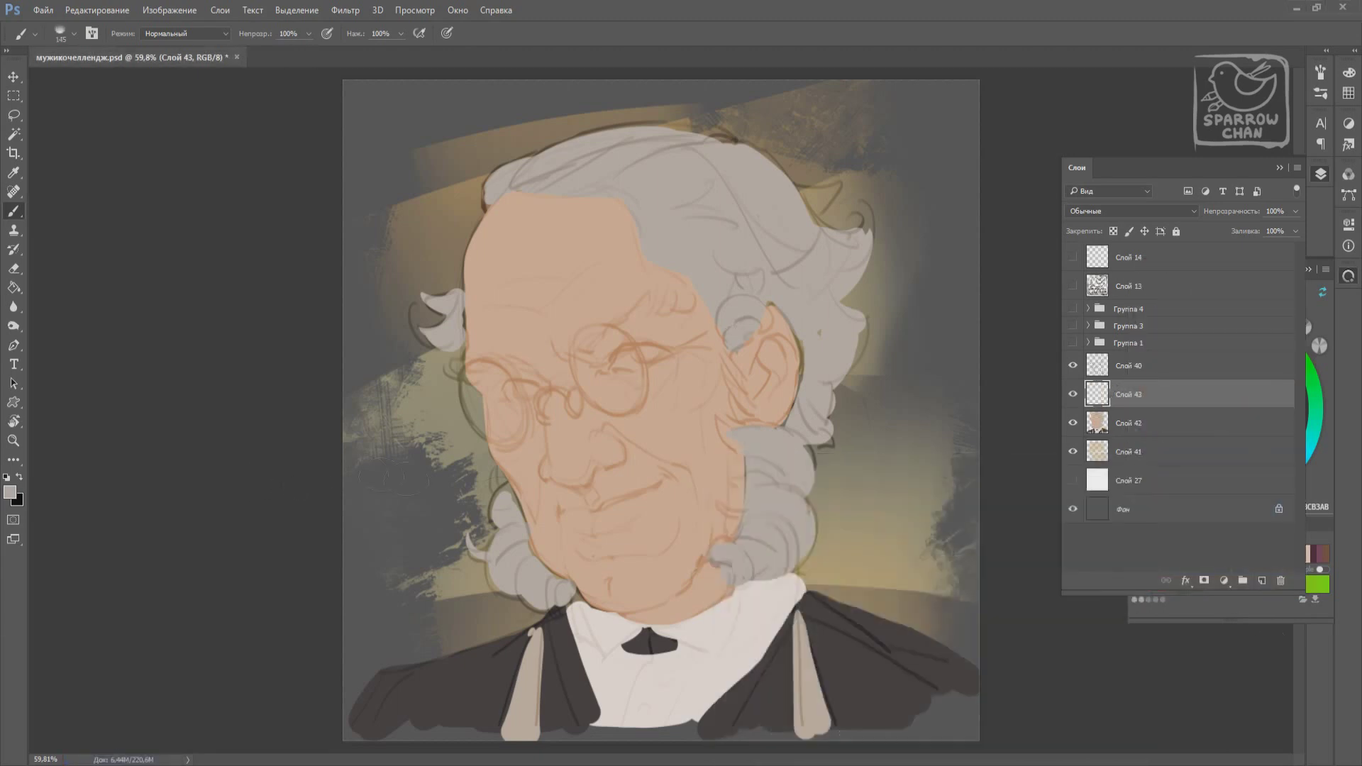
left_click(1317, 286)
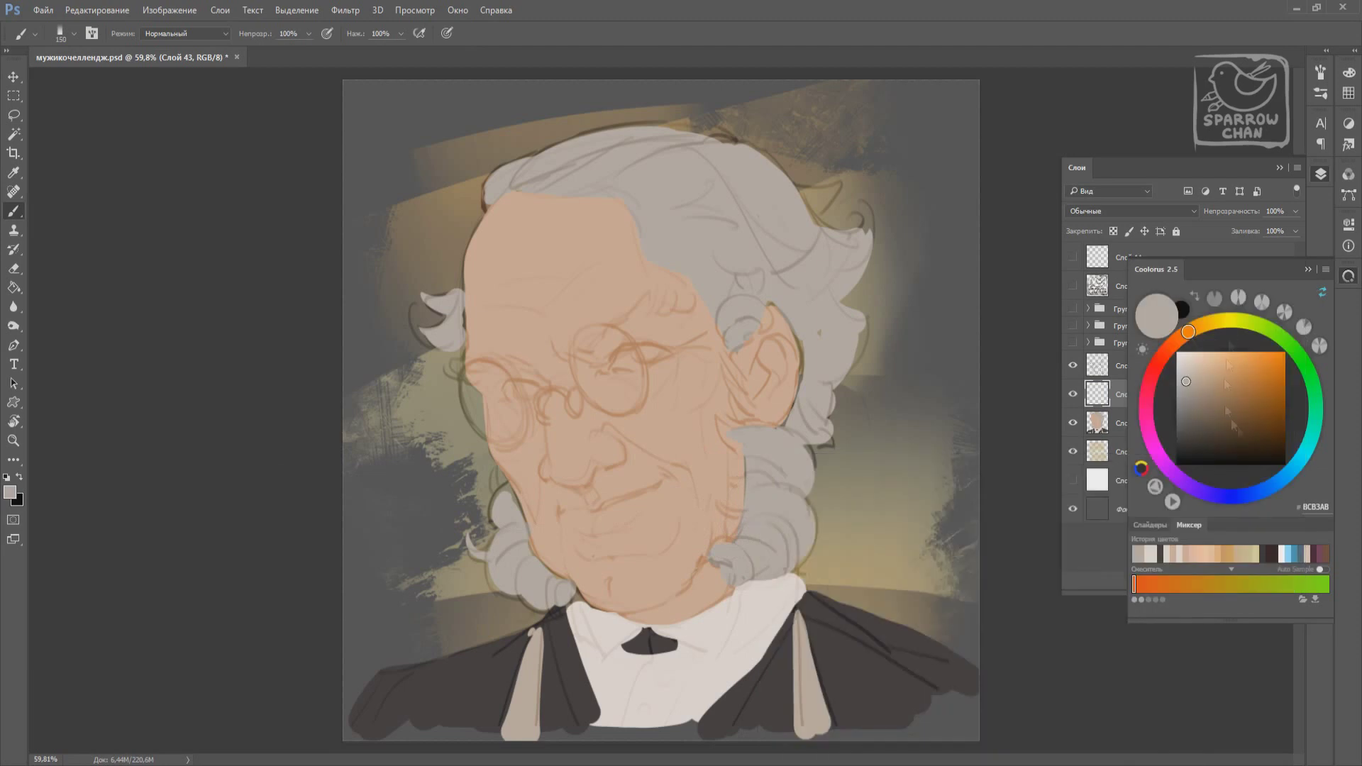
right_click(589, 284)
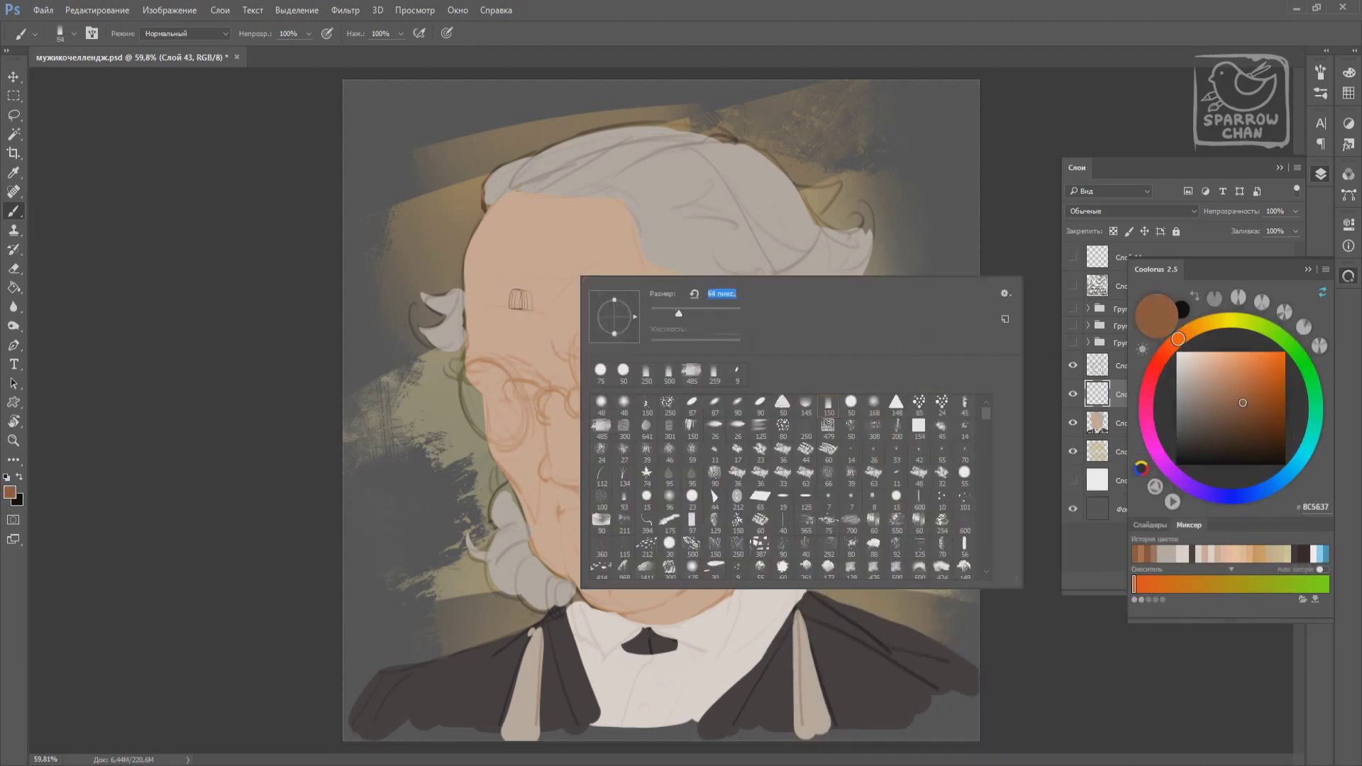
key("Return")
left_click_drag(674, 411, 702, 369)
key("ctrl+z")
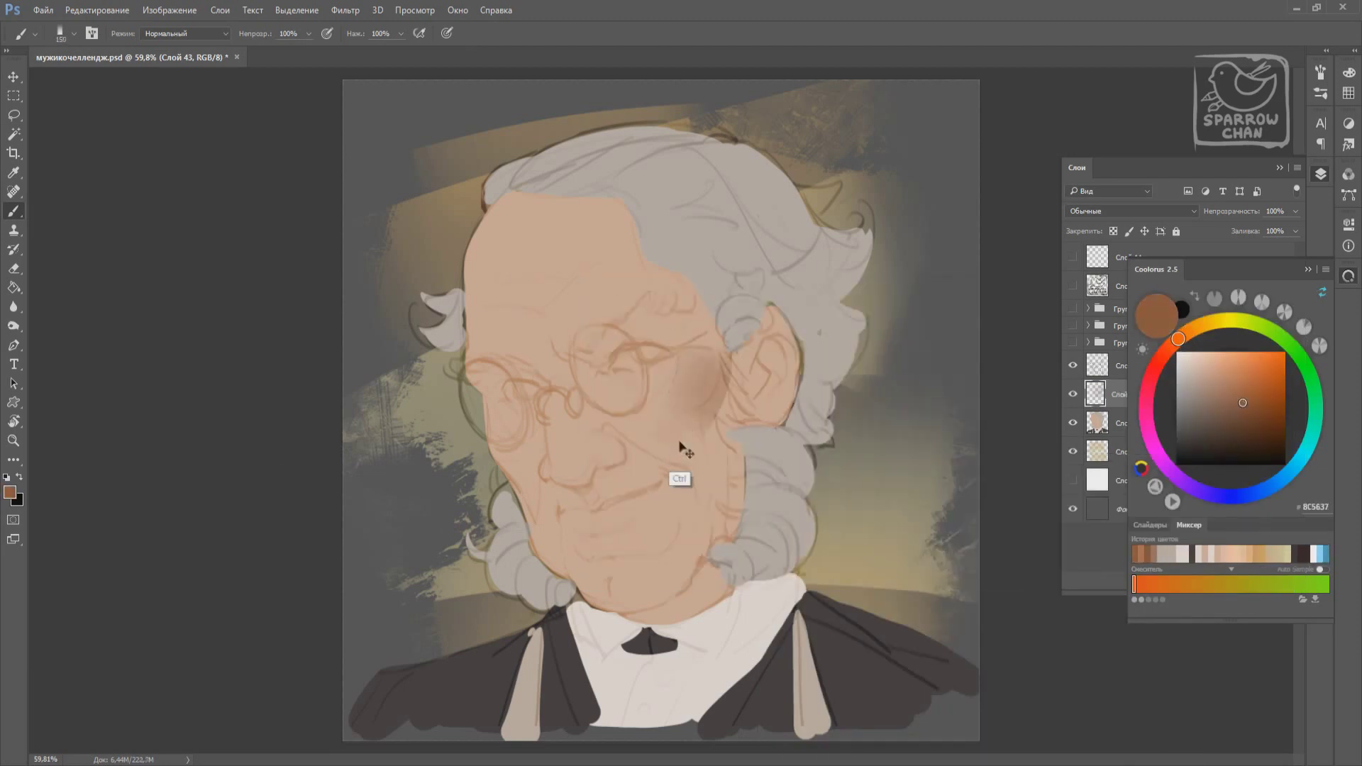
left_click_drag(681, 440, 706, 376)
key("ctrl+z")
Shade over both eyes with a warmer brown.
left_click(1254, 386)
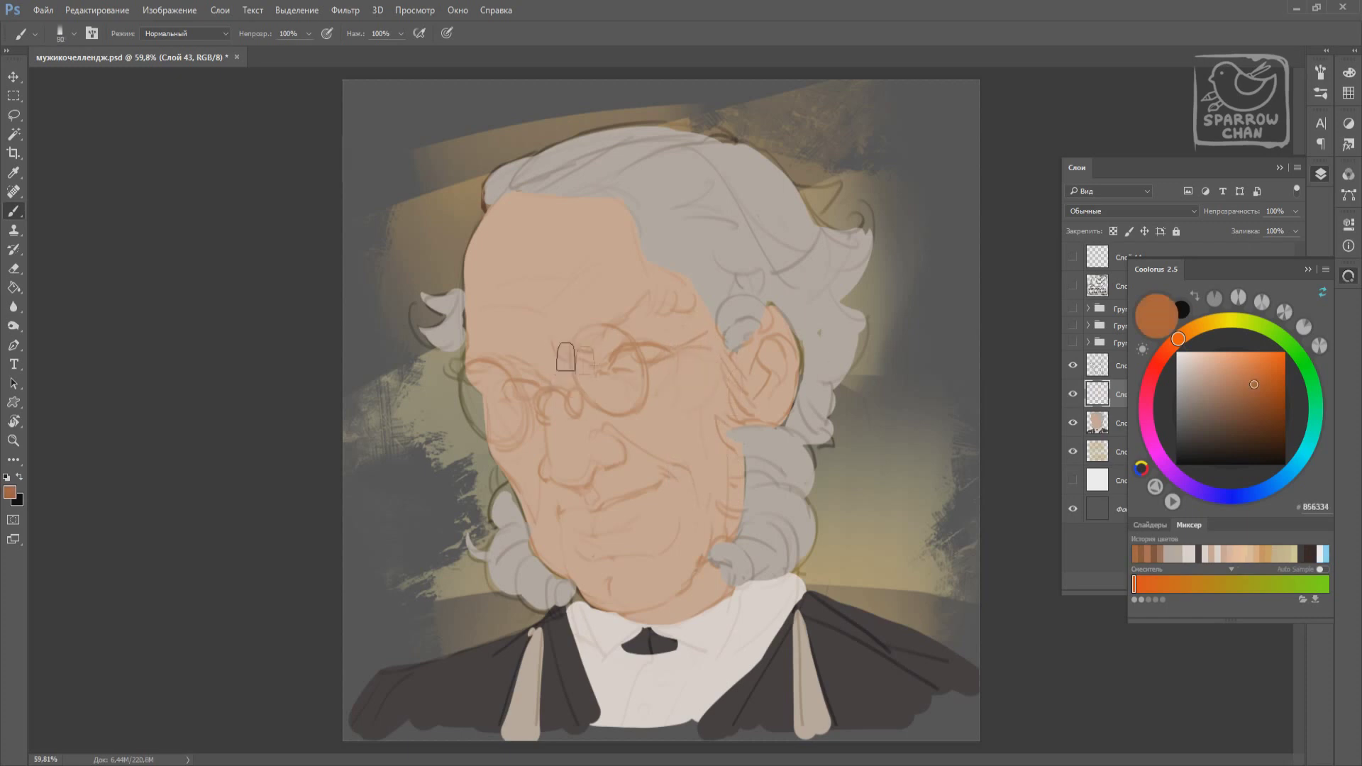
left_click_drag(568, 355, 682, 327)
mouse_move(547, 376)
left_mouse_down()
mouse_move(483, 369)
mouse_move(469, 387)
left_mouse_up()
Adjust the eraser preset, then return to the brush at 60 px.
key("e")
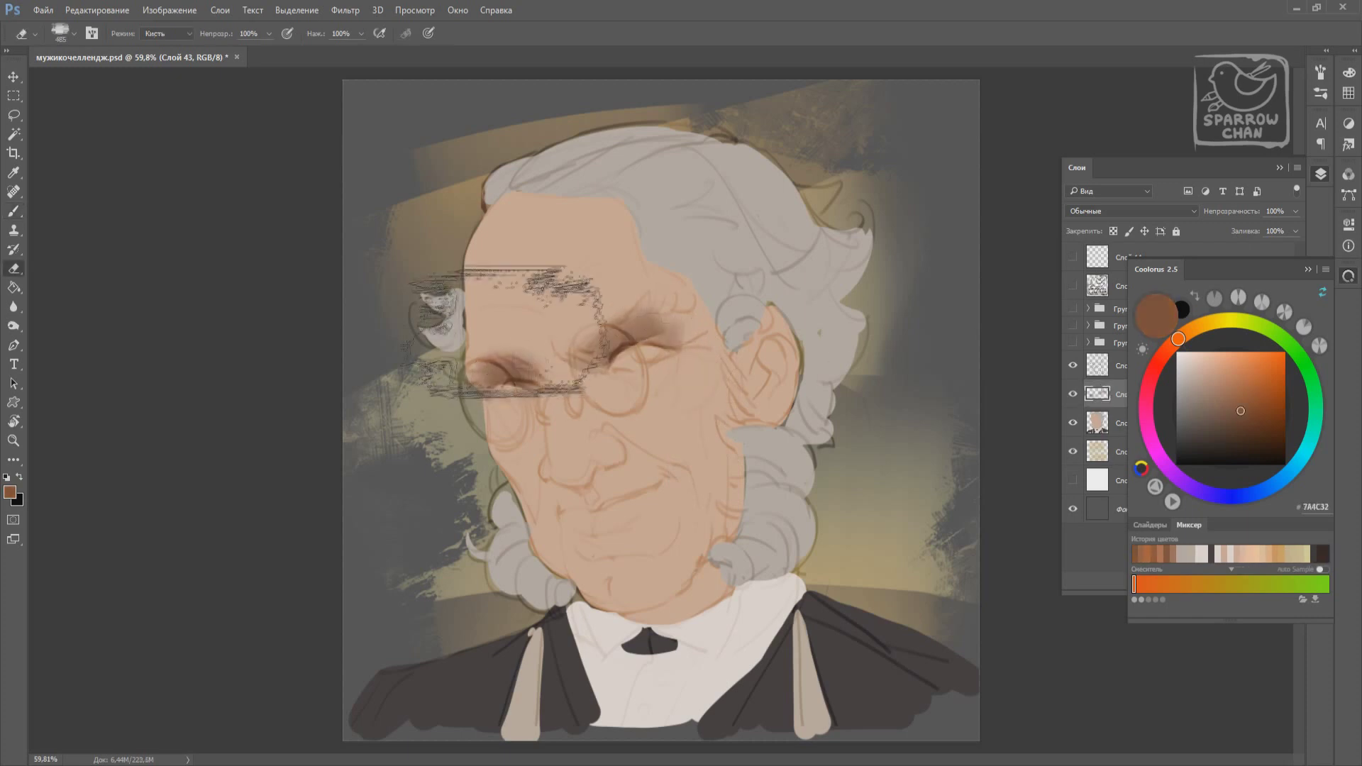
right_click(518, 342)
left_click(560, 437)
key("Return")
key("b")
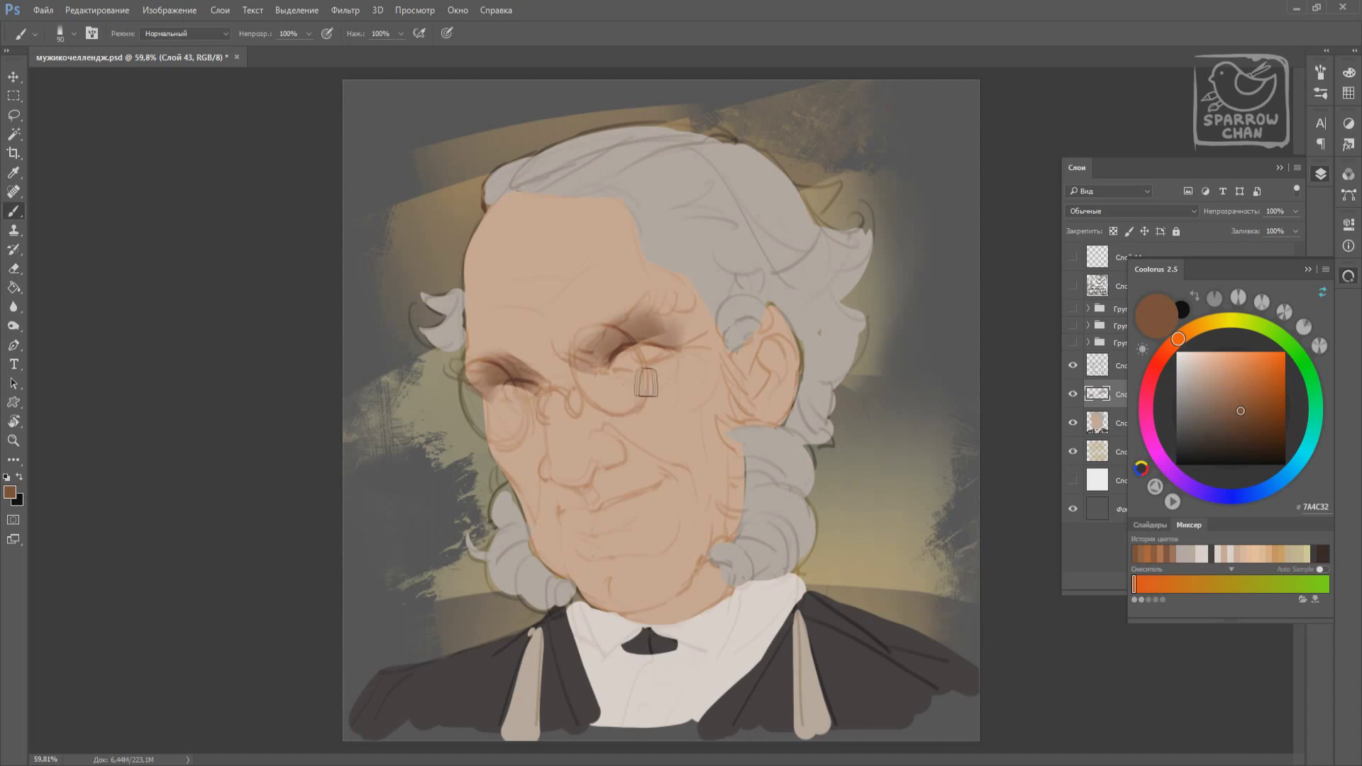
key("bracketleft")
key("bracketleft")
key("bracketleft")
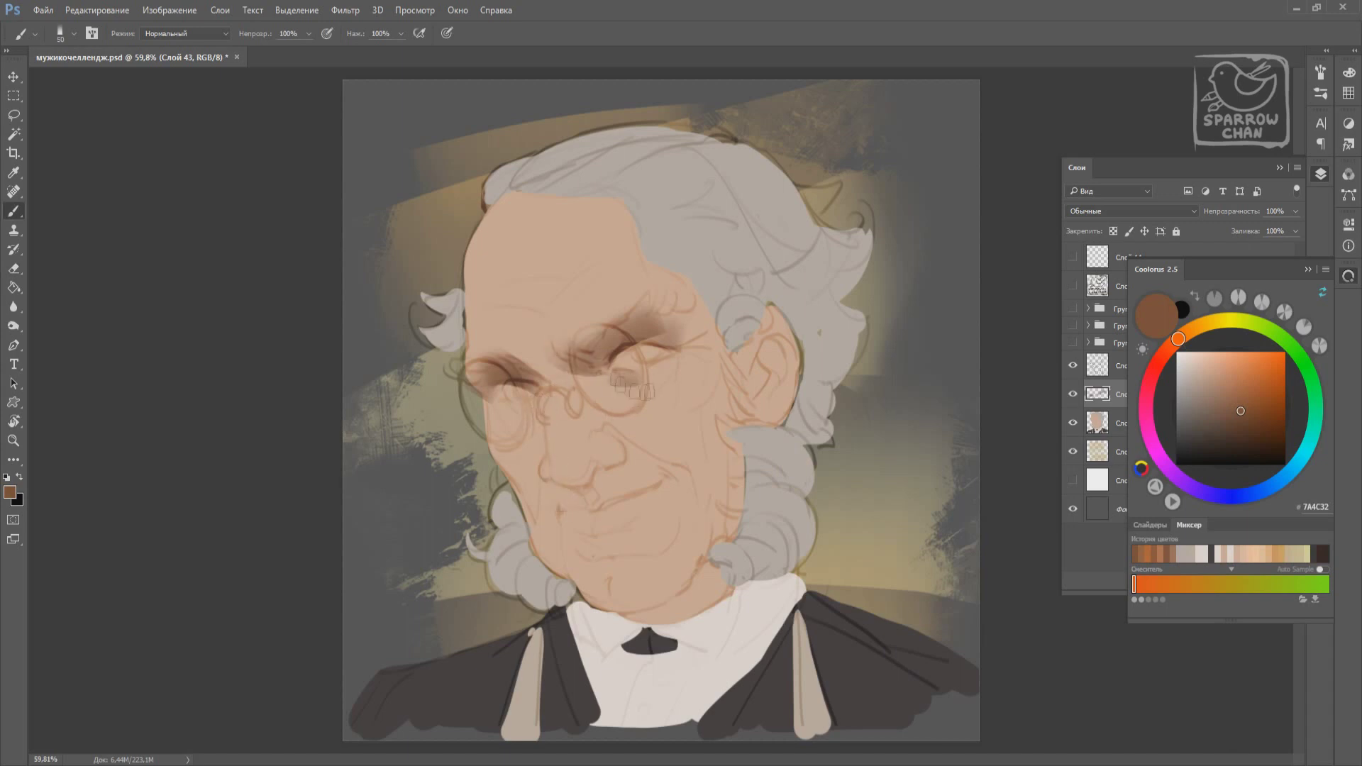
Shade under the eyes, down the nose, along the jaw and chin, and over the ear in brown.
left_click_drag(503, 404, 535, 434)
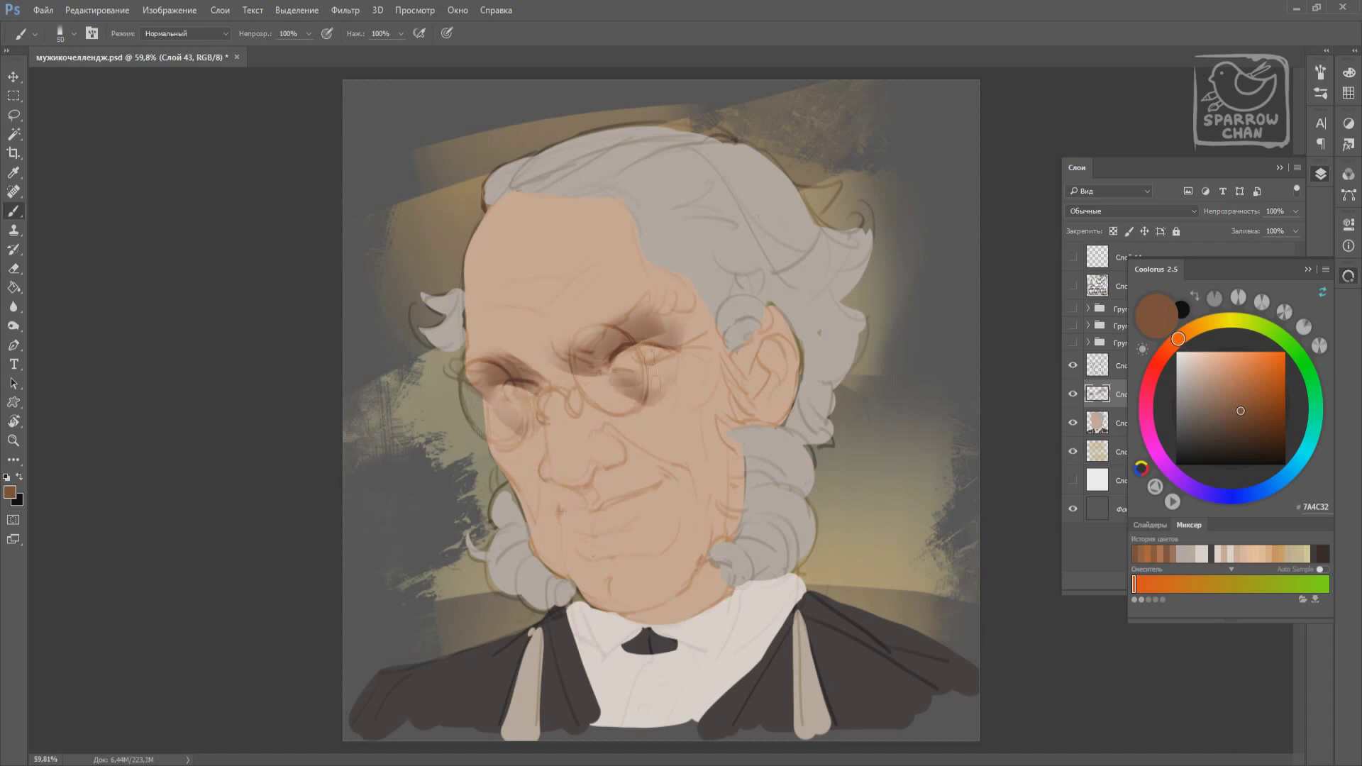
left_click_drag(663, 380, 670, 369)
mouse_move(519, 444)
left_mouse_down()
mouse_move(543, 393)
mouse_move(614, 447)
left_mouse_up()
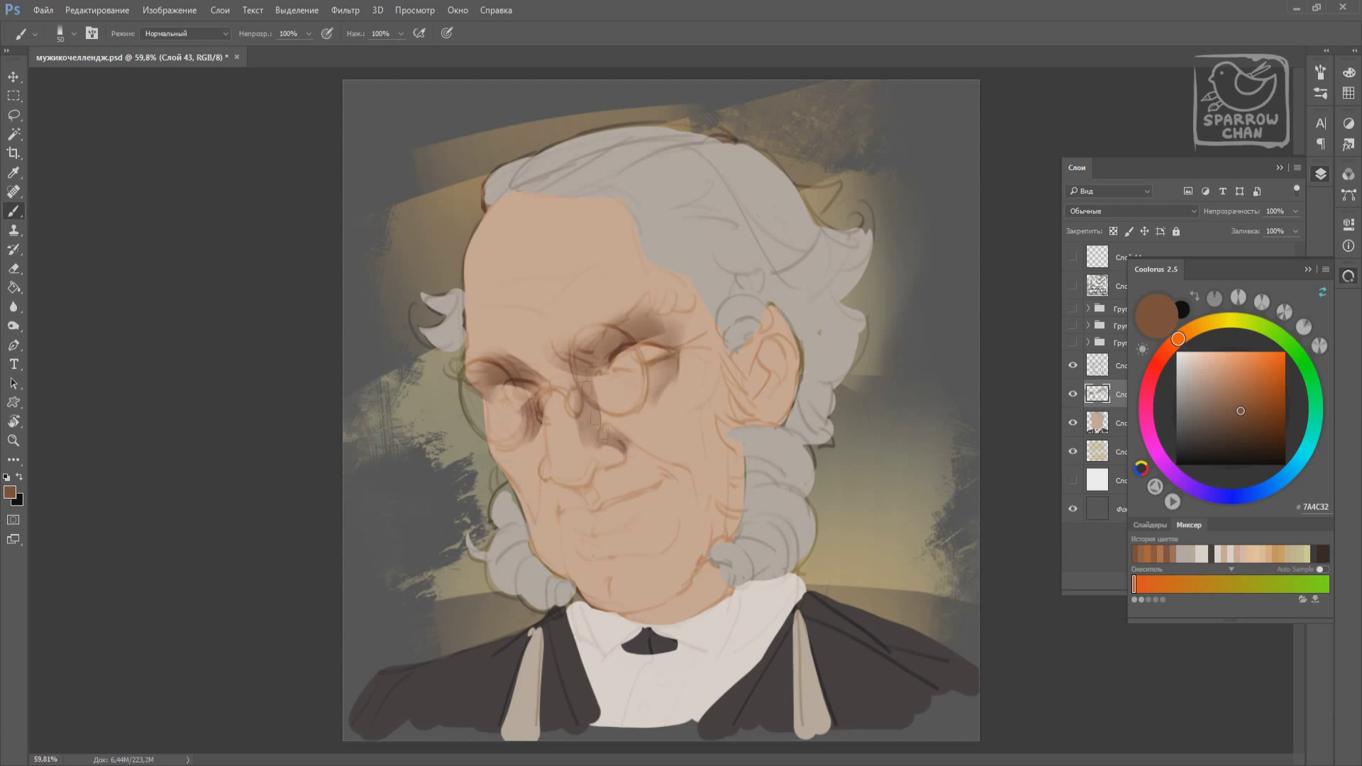
left_click_drag(592, 376, 632, 461)
left_click_drag(587, 598, 709, 560)
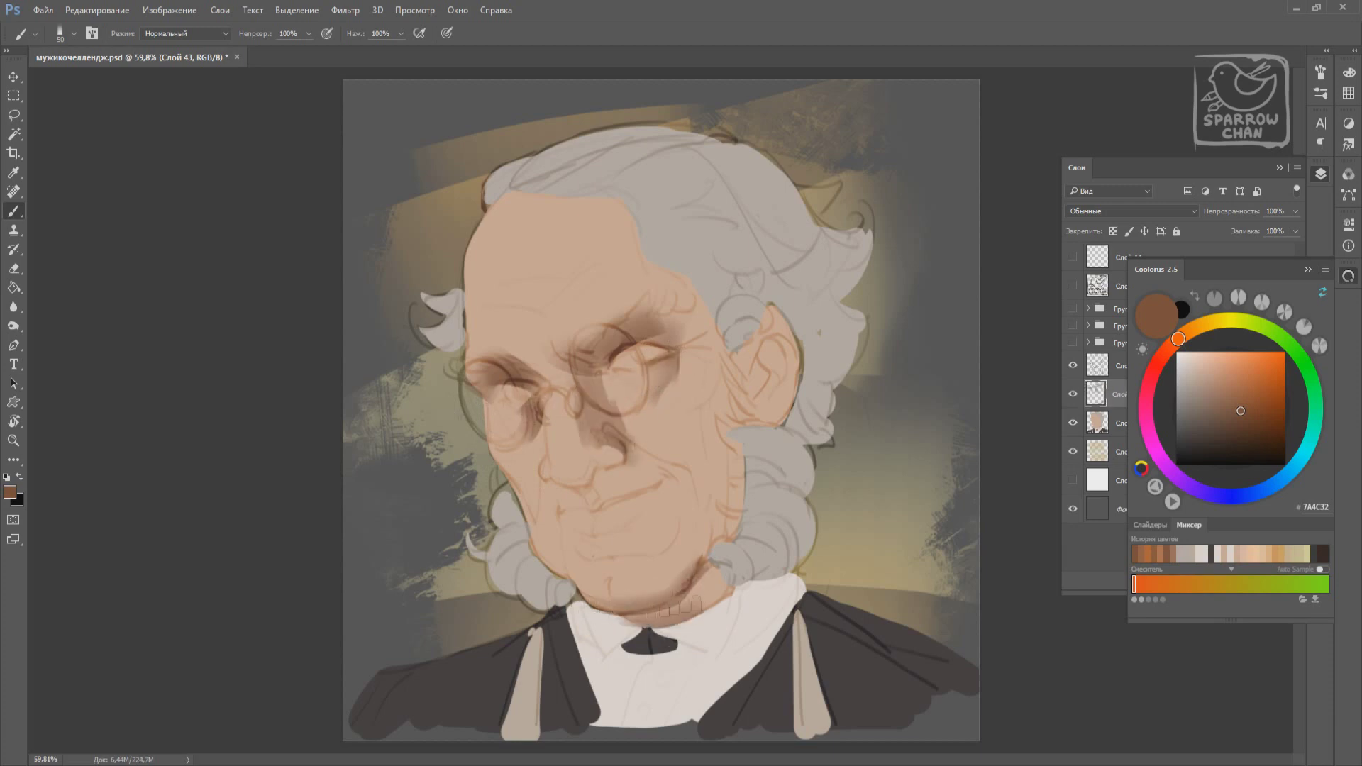
left_click_drag(618, 568, 678, 618)
left_click_drag(749, 328, 779, 418)
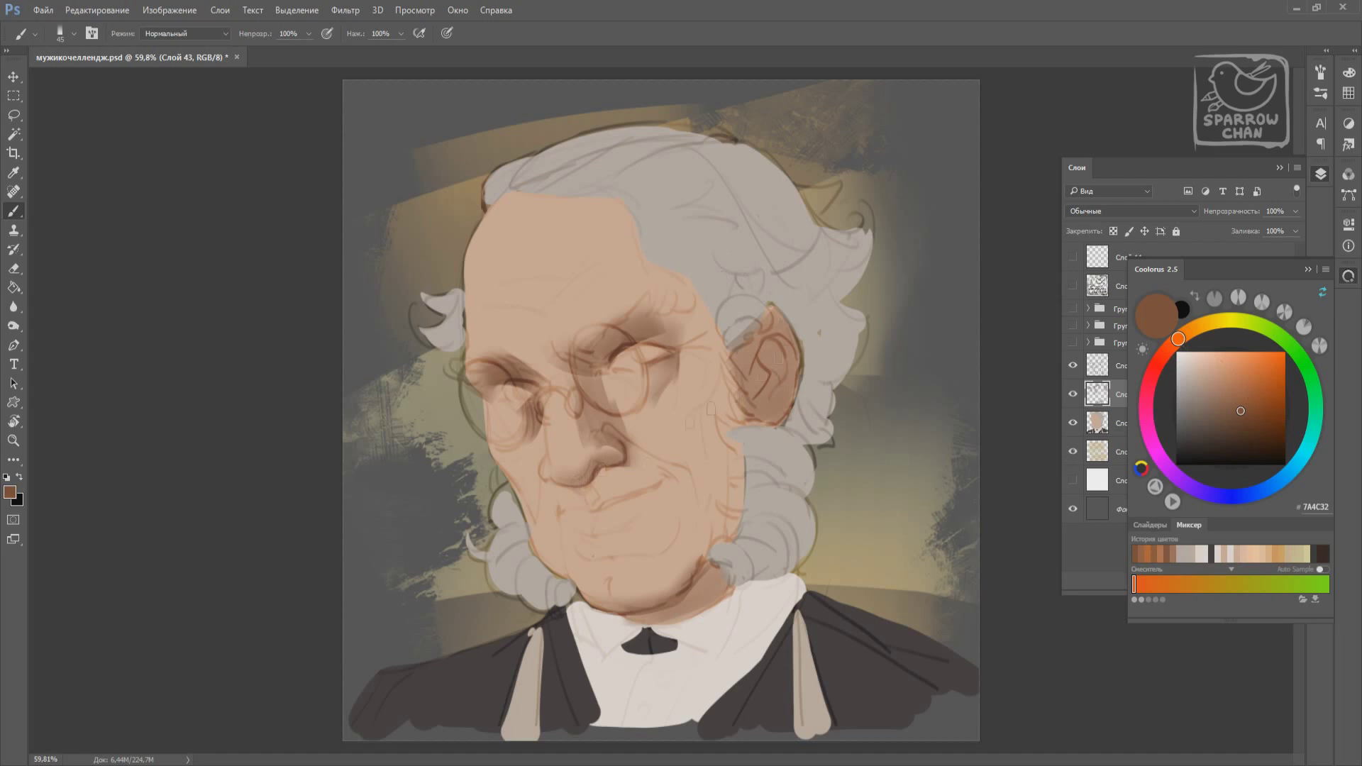
Paint skin tone over the grey hair at the temple and forehead with a large brush.
key("bracketright")
key("bracketright")
key("bracketright")
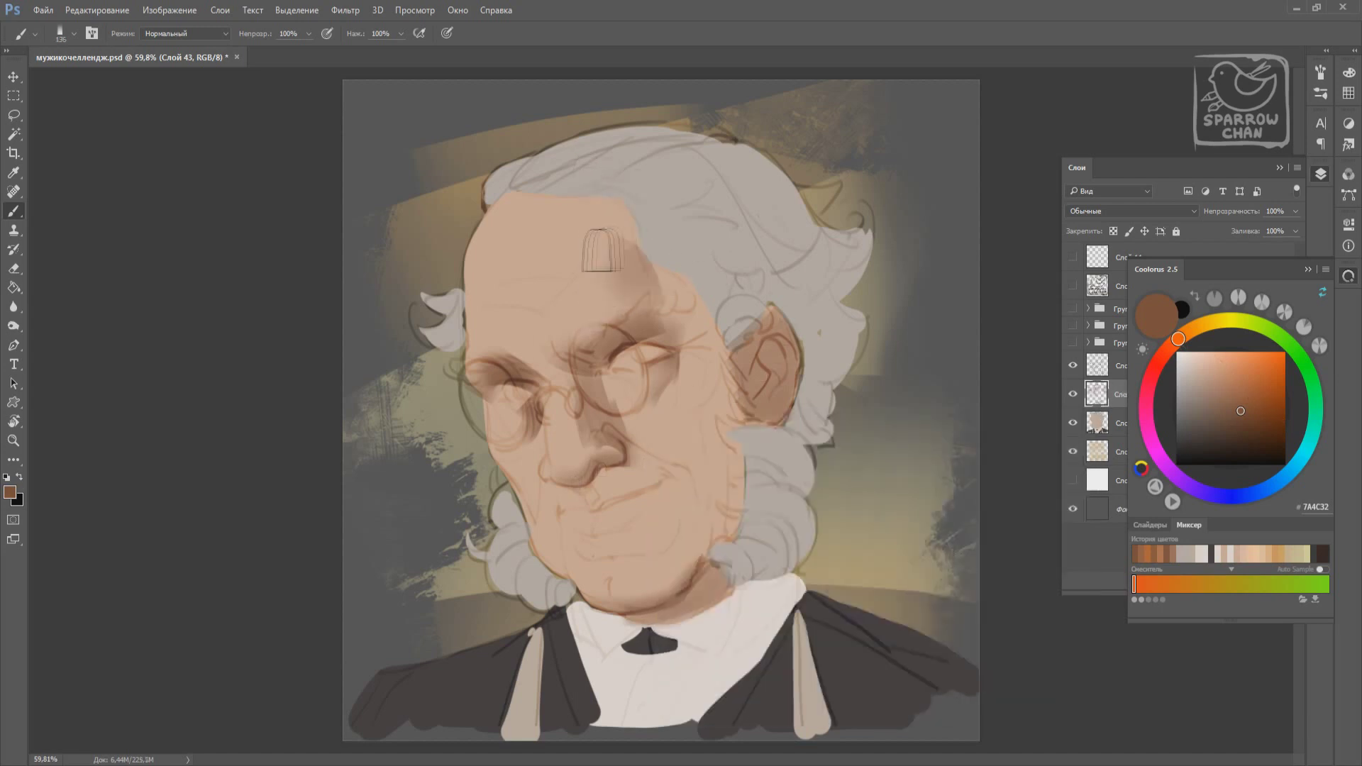
left_click_drag(706, 283, 738, 525)
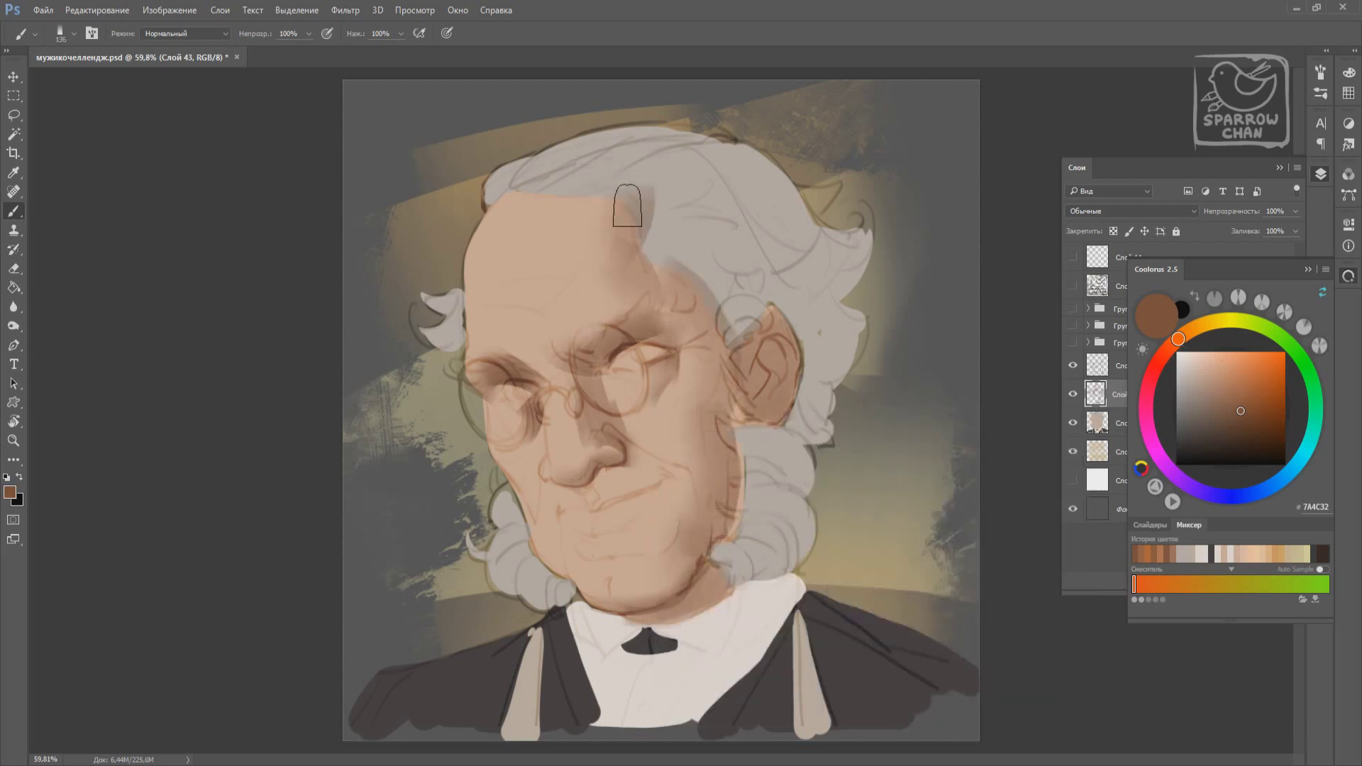
left_click_drag(533, 213, 603, 206)
key("e")
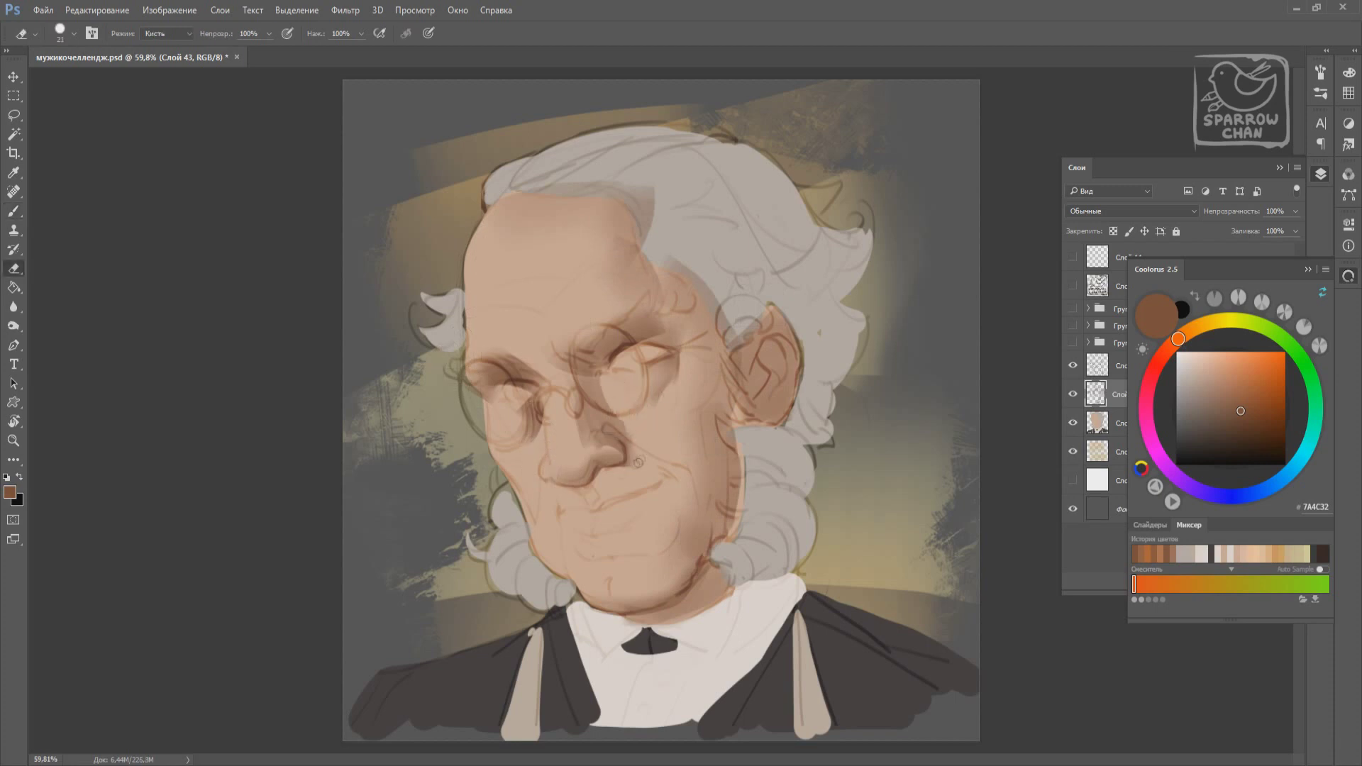
key("b")
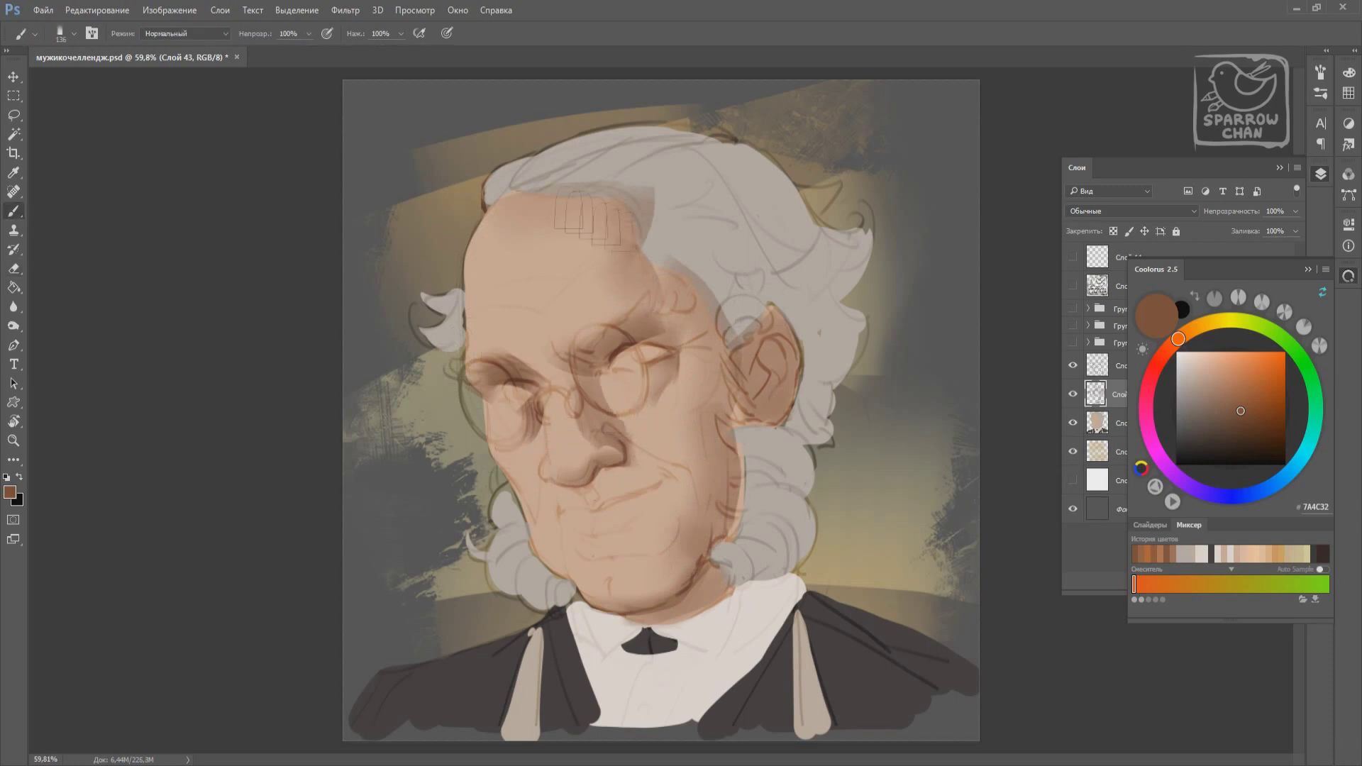
left_click_drag(640, 266, 649, 280)
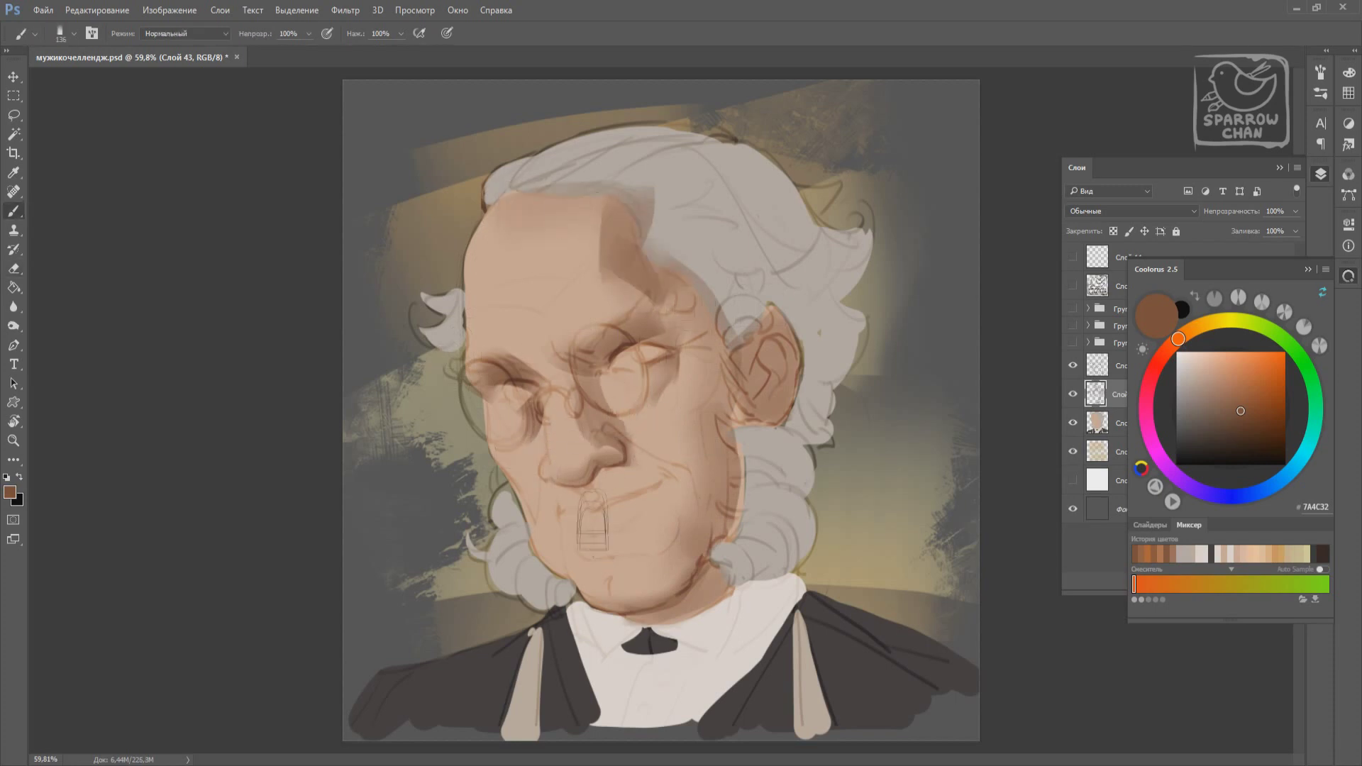
Darken under the lower lip, then deepen the nose and cheek shadows in dark brown.
key("bracketleft")
key("bracketleft")
key("bracketleft")
mouse_move(607, 546)
left_mouse_down()
mouse_move(636, 552)
mouse_move(674, 514)
mouse_move(600, 575)
left_mouse_up()
left_click(667, 546, "alt")
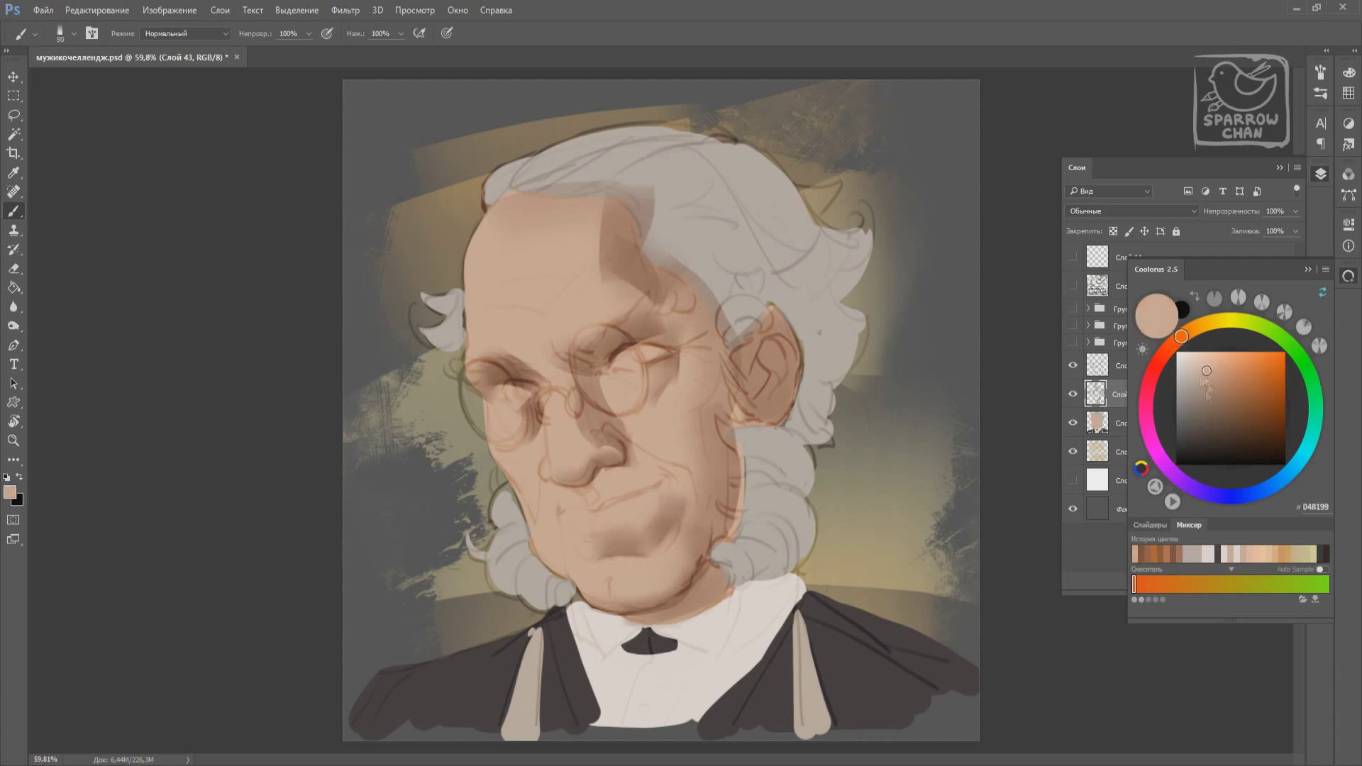
left_click(1164, 561)
left_click_drag(575, 362, 588, 374)
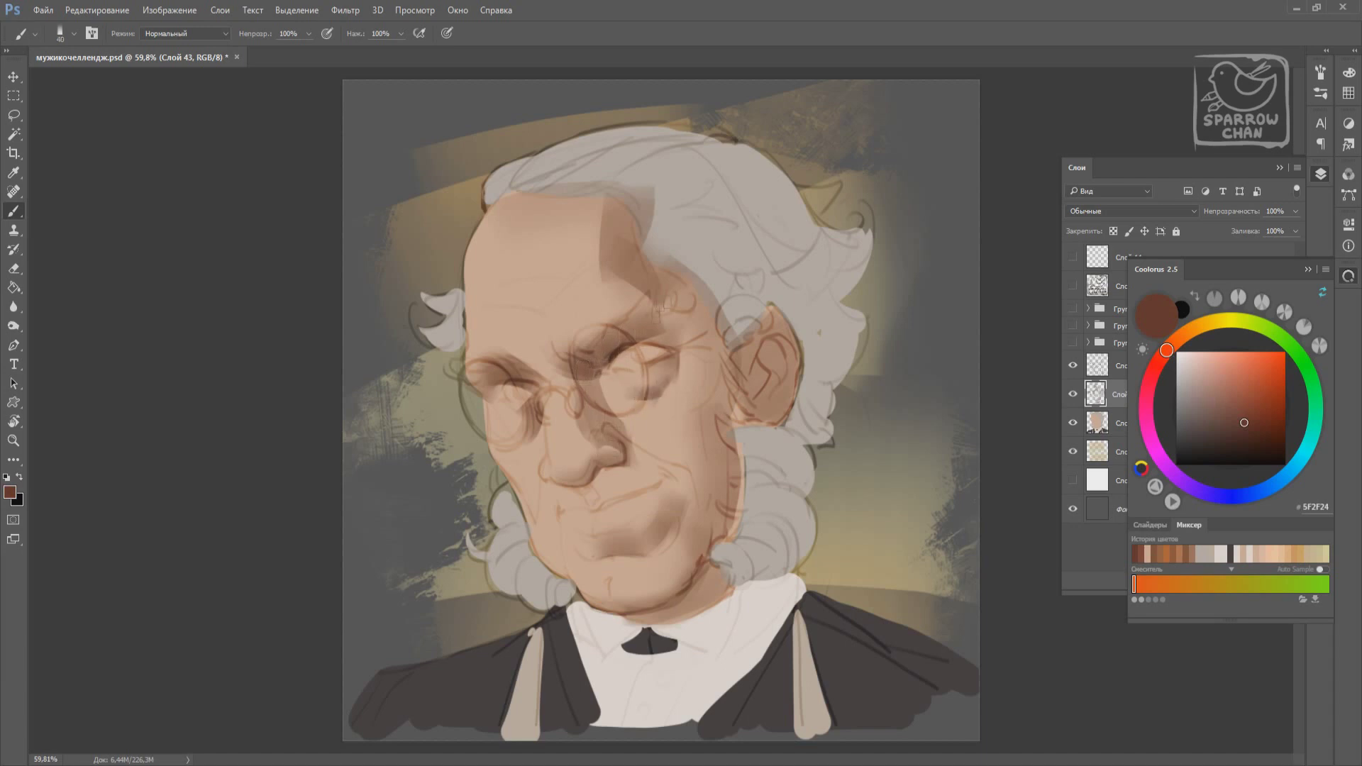
key("bracketright")
key("bracketright")
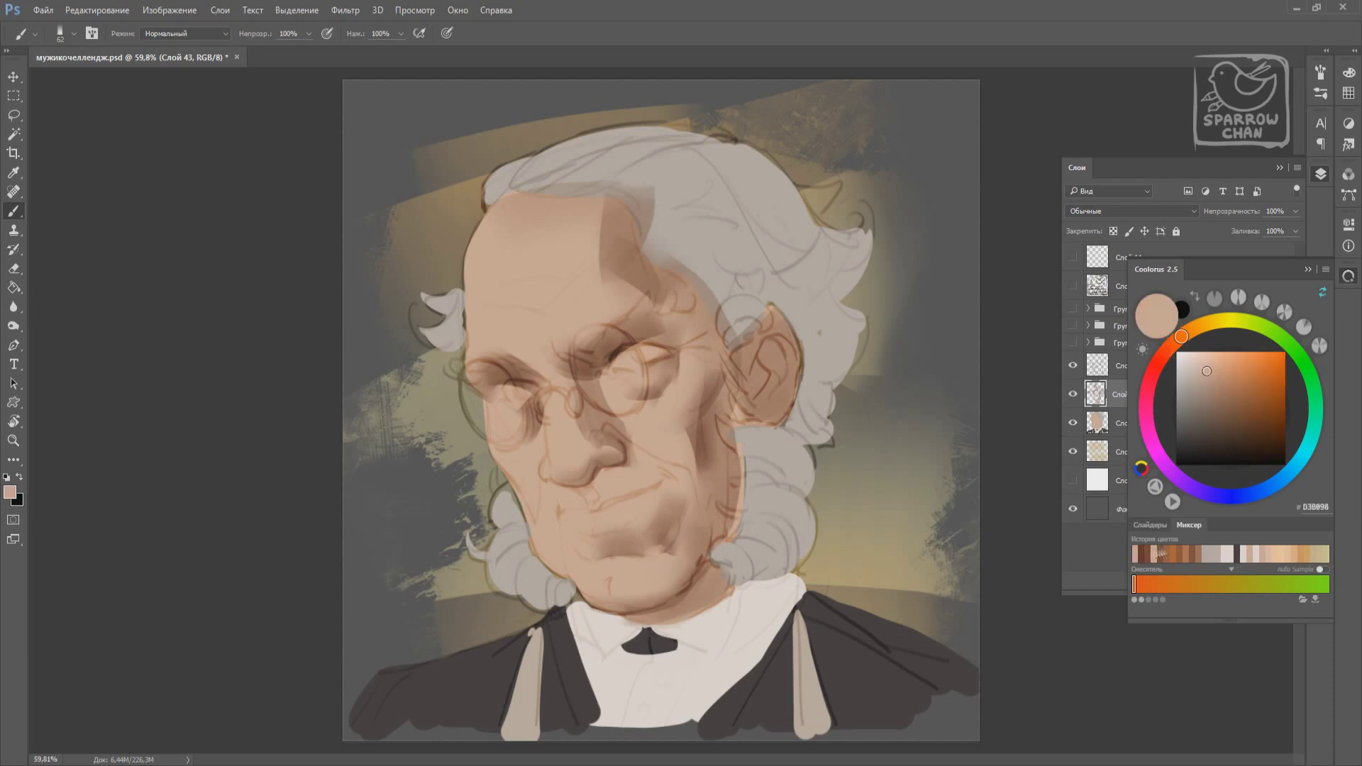
left_click_drag(586, 490, 683, 442)
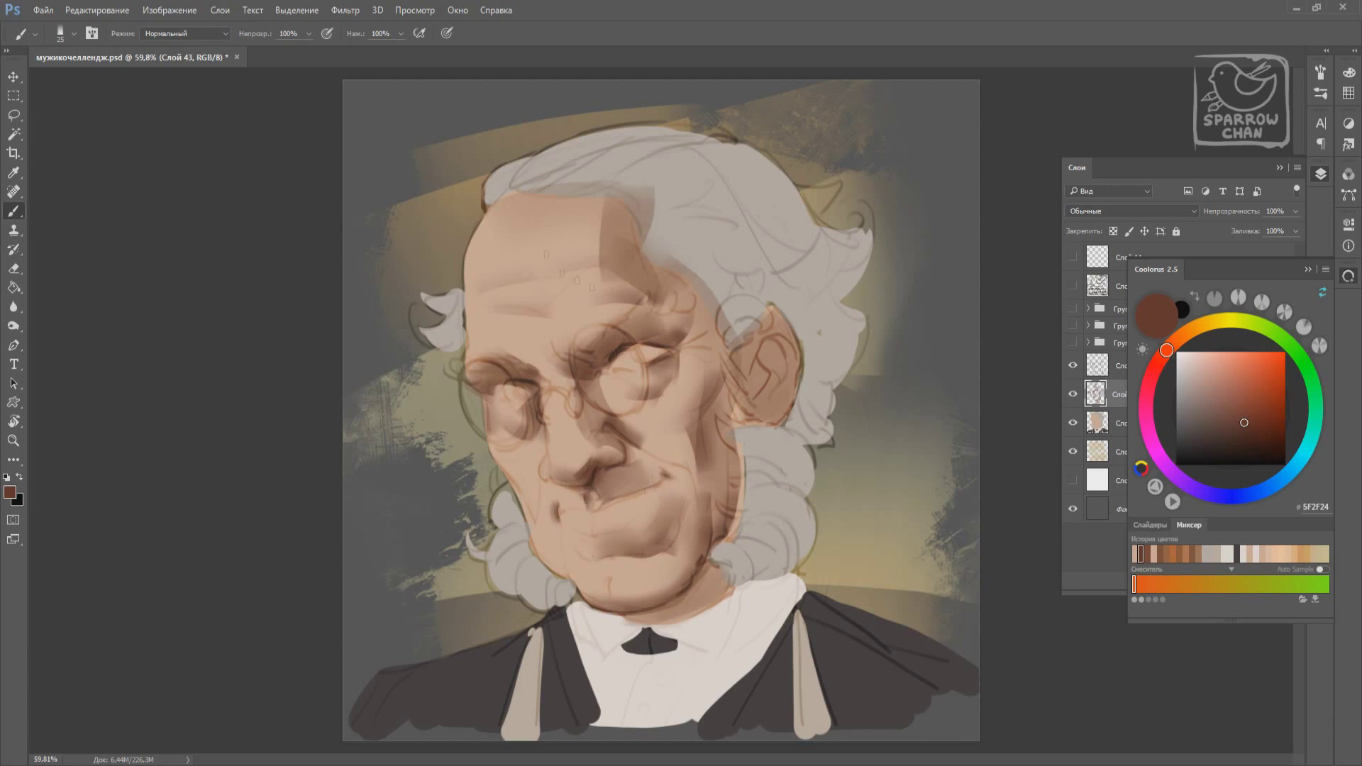
Smooth the cheek and upper forehead with warm skin strokes using a larger brush.
right_click(594, 399)
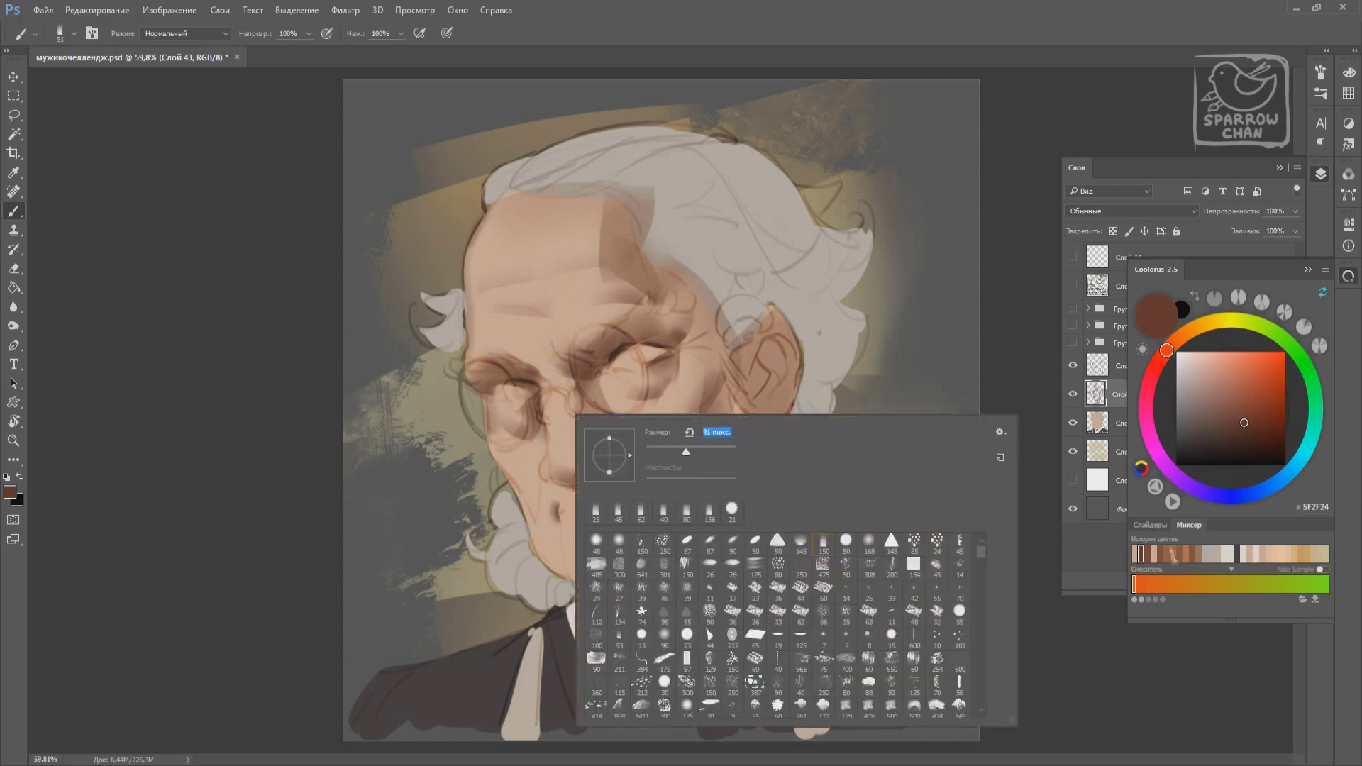
left_click(639, 567)
left_click_drag(489, 341, 525, 496)
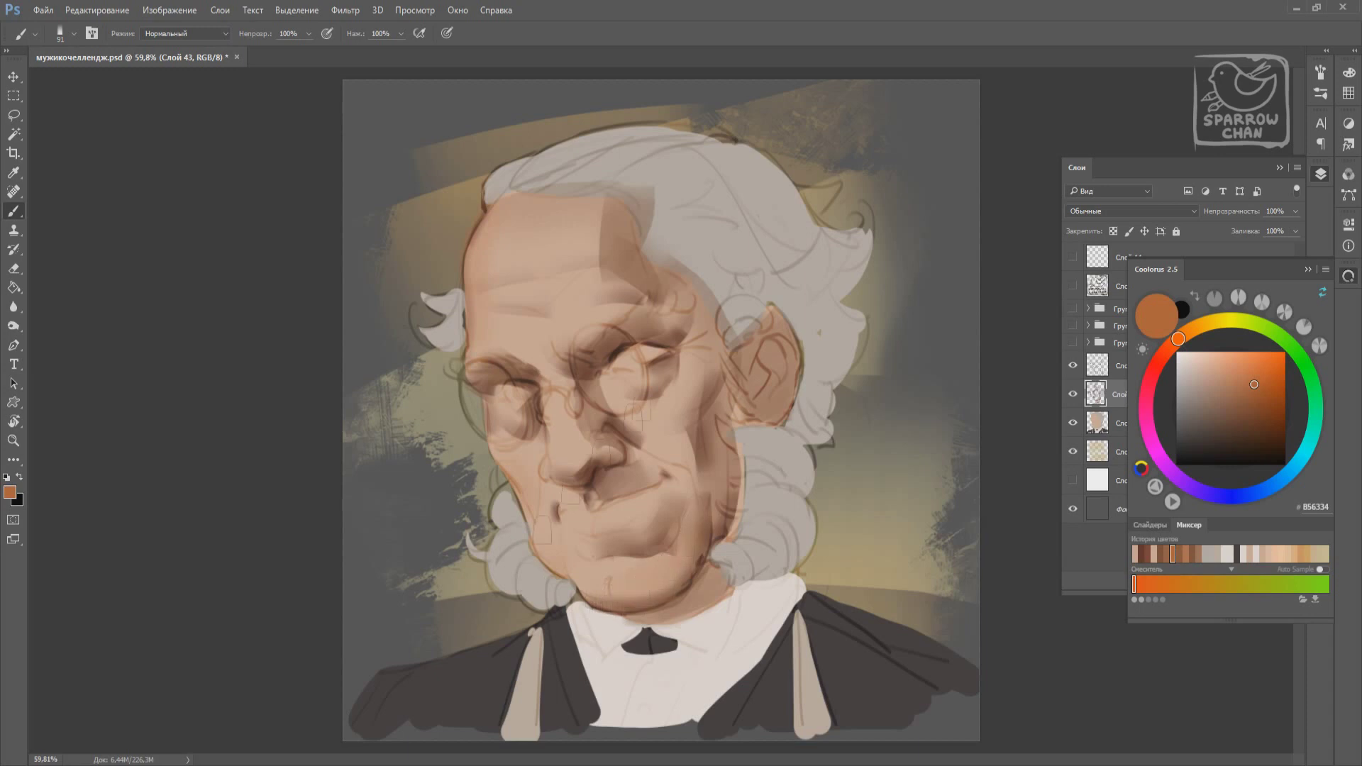
left_click_drag(639, 416, 674, 483)
mouse_move(625, 383)
left_mouse_down()
mouse_move(667, 440)
mouse_move(682, 525)
left_mouse_up()
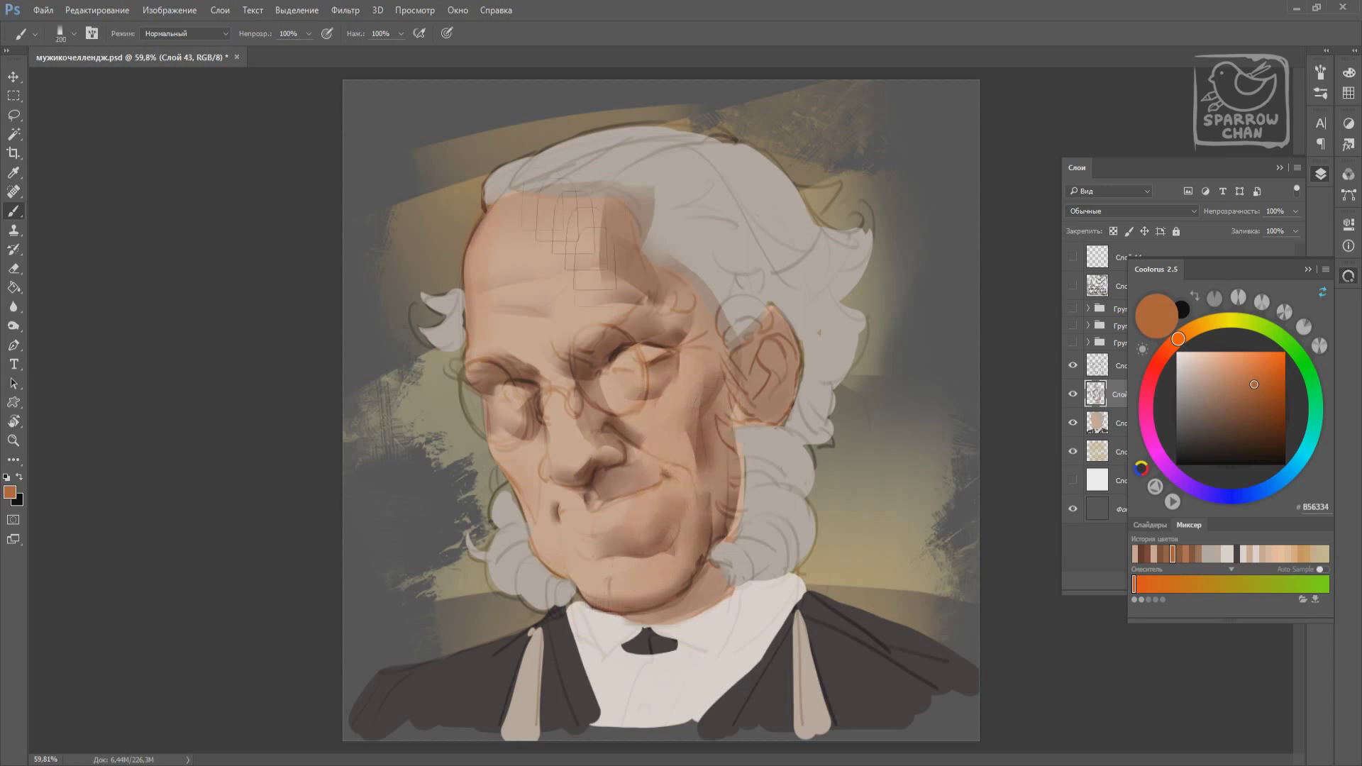
left_click_drag(589, 270, 596, 178)
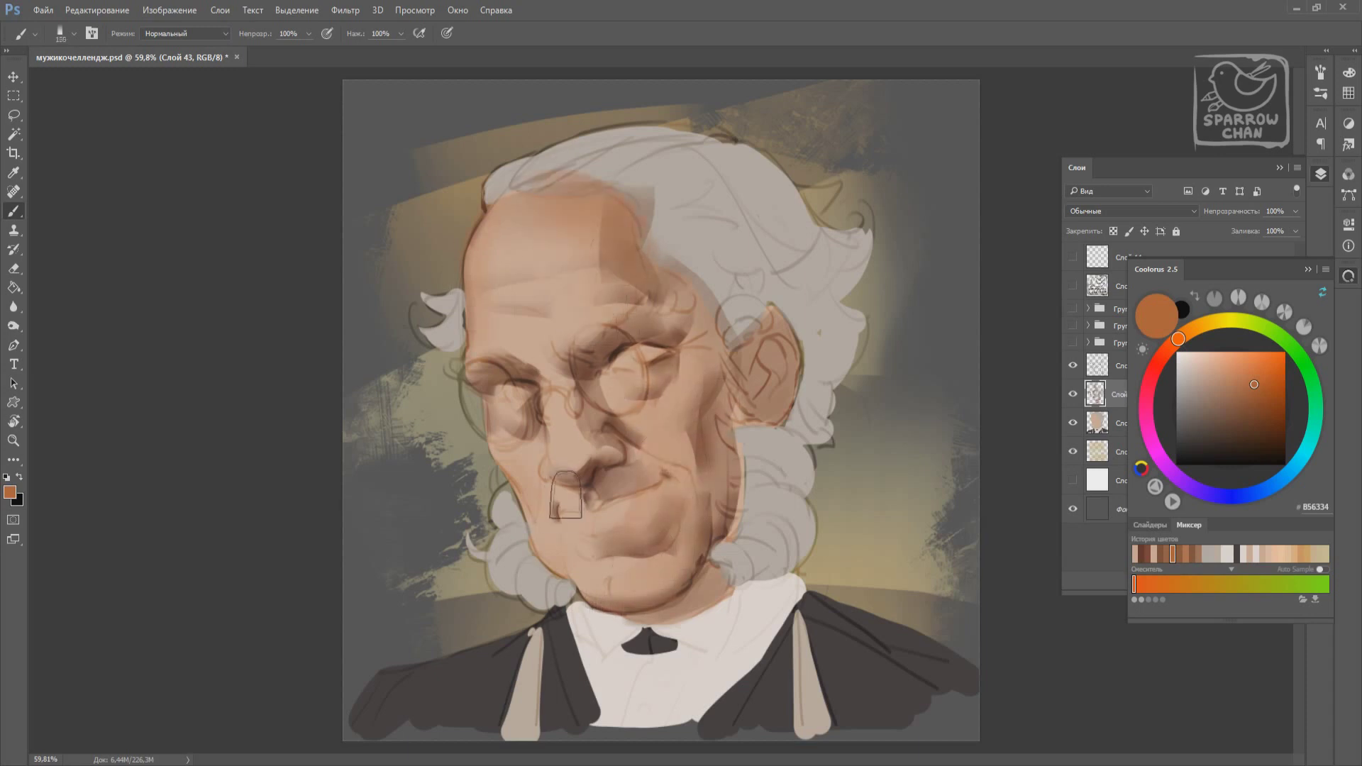
Sample a deep brown from the face and darken the chin shadow.
left_click(613, 344, "alt")
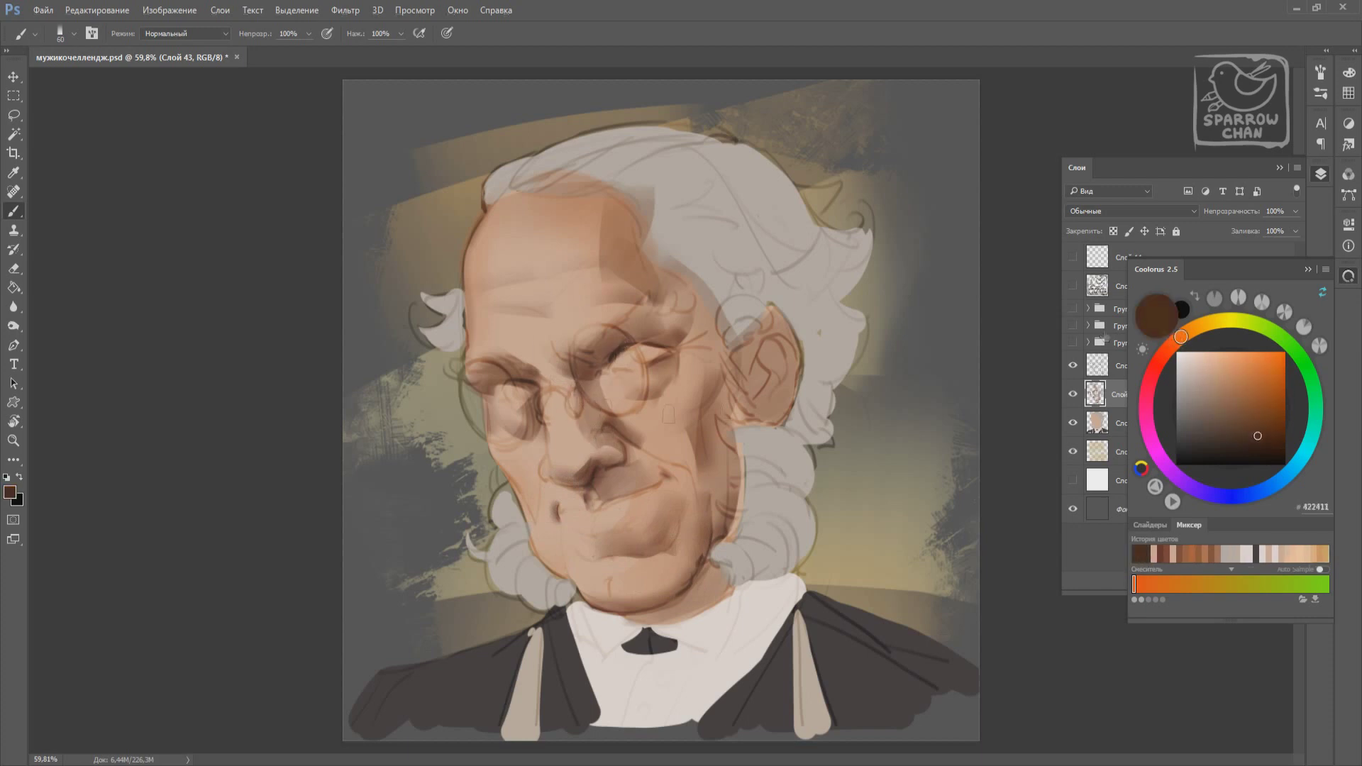
left_click(625, 358, "alt")
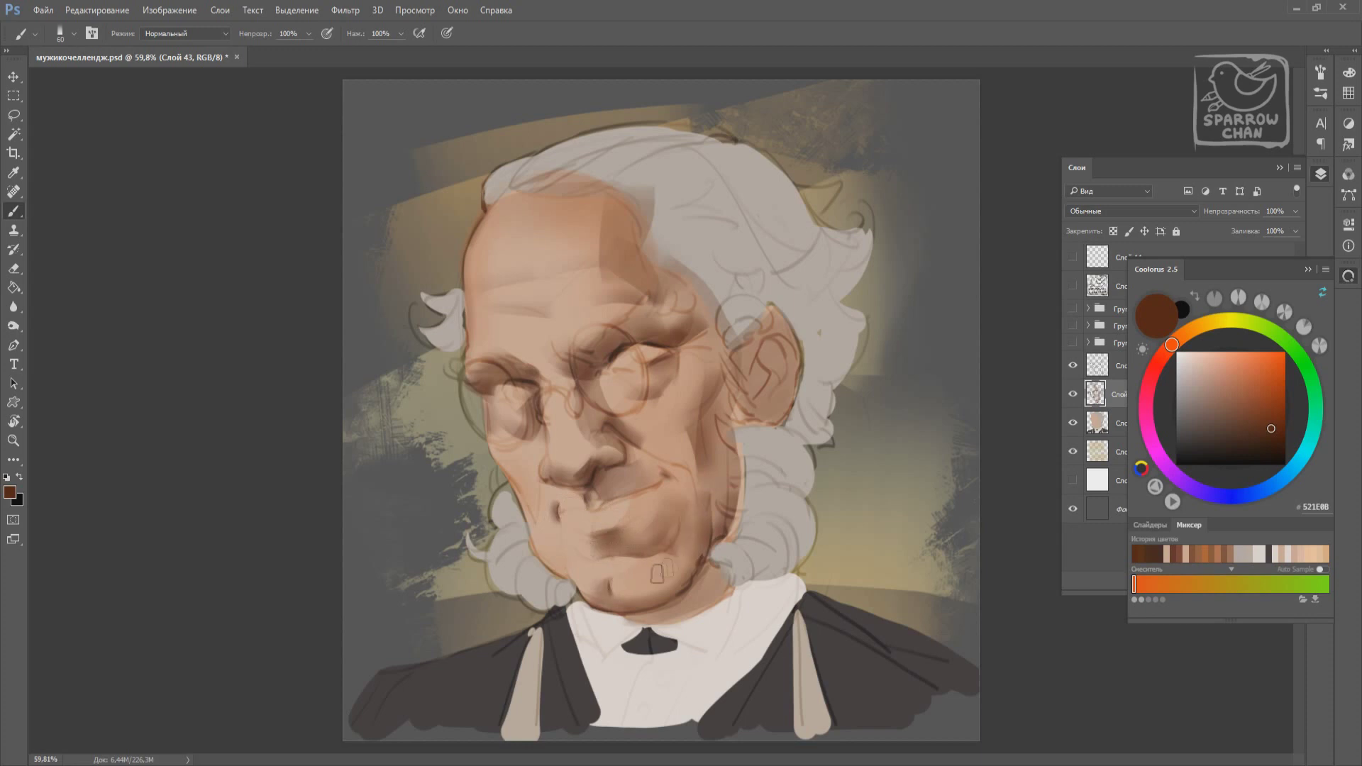
left_click_drag(683, 541, 643, 595)
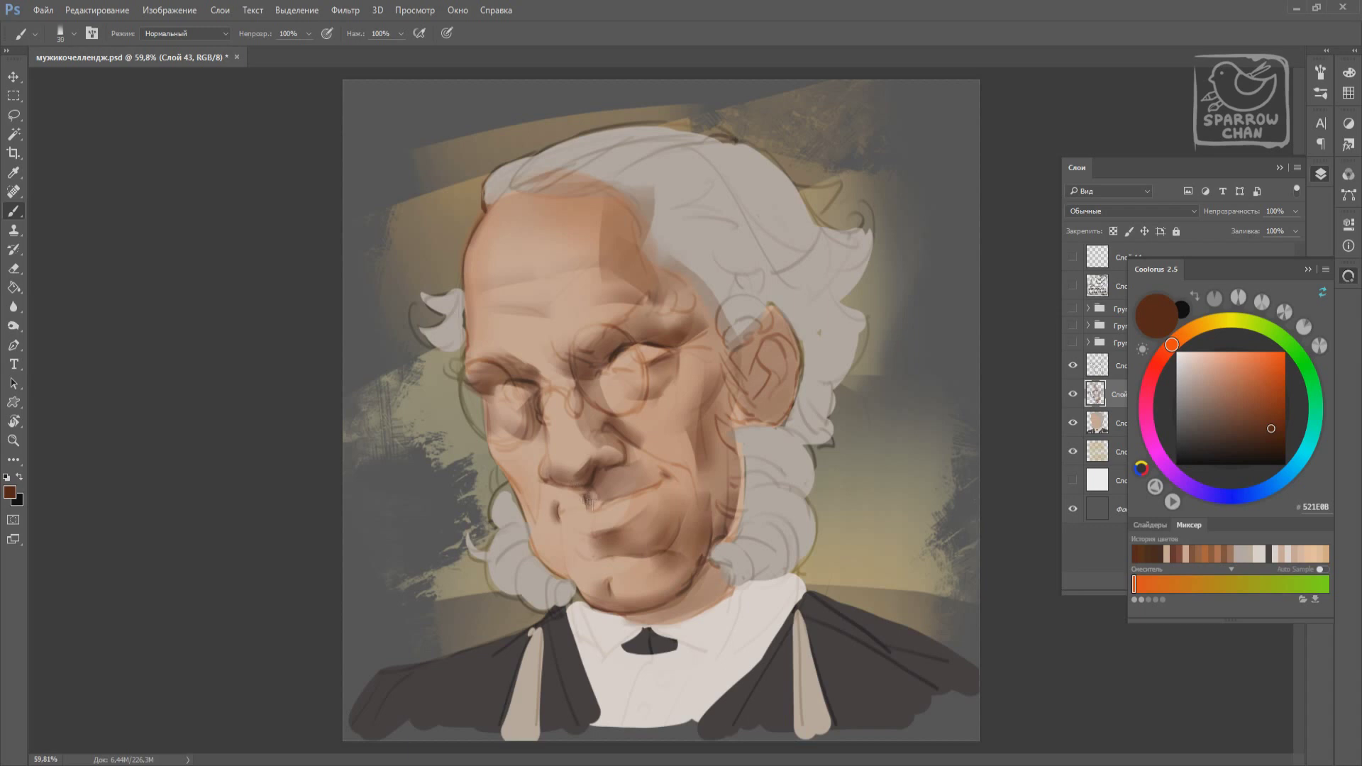
left_click(578, 469, "alt")
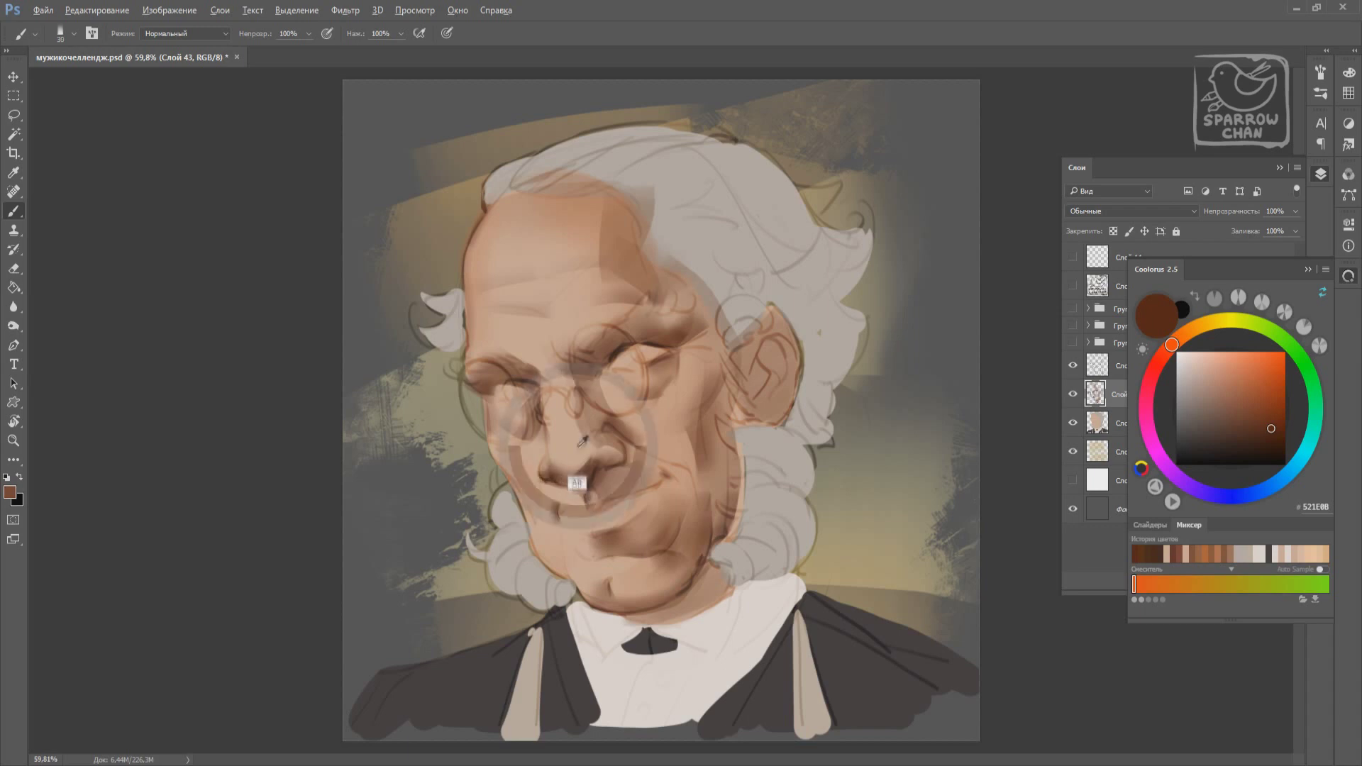
left_click(584, 382, "alt")
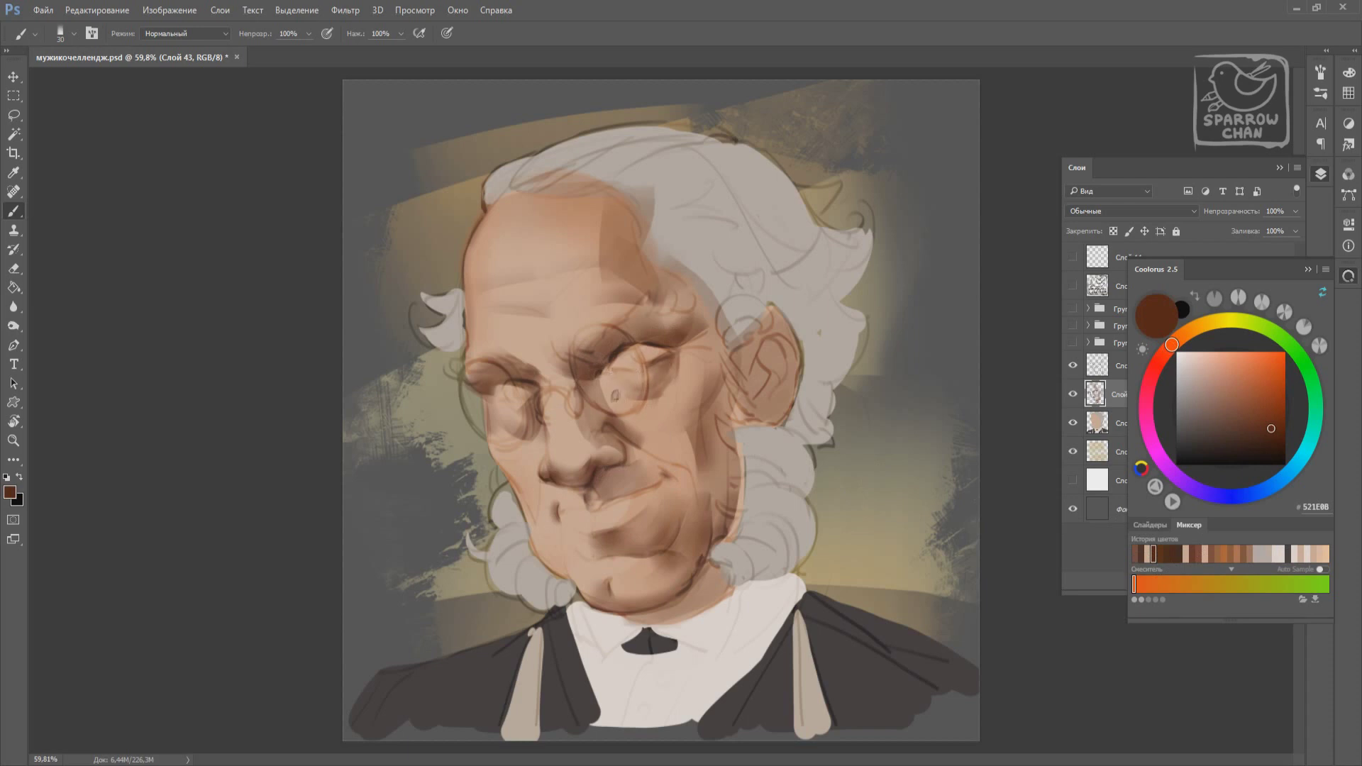
key("ctrl")
Sample tan skin tones from the face, then pick a deep reddish brown.
left_click(671, 381, "alt")
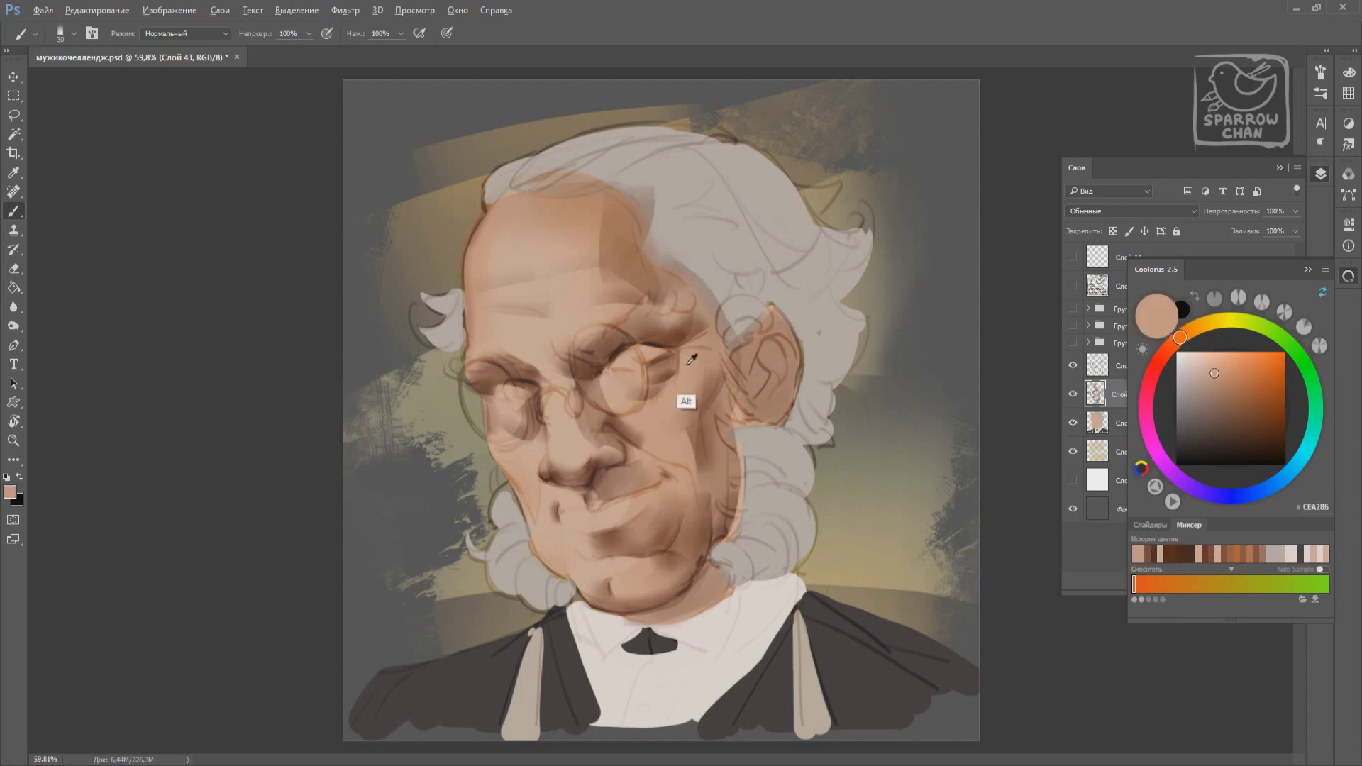
left_click(709, 354, "alt")
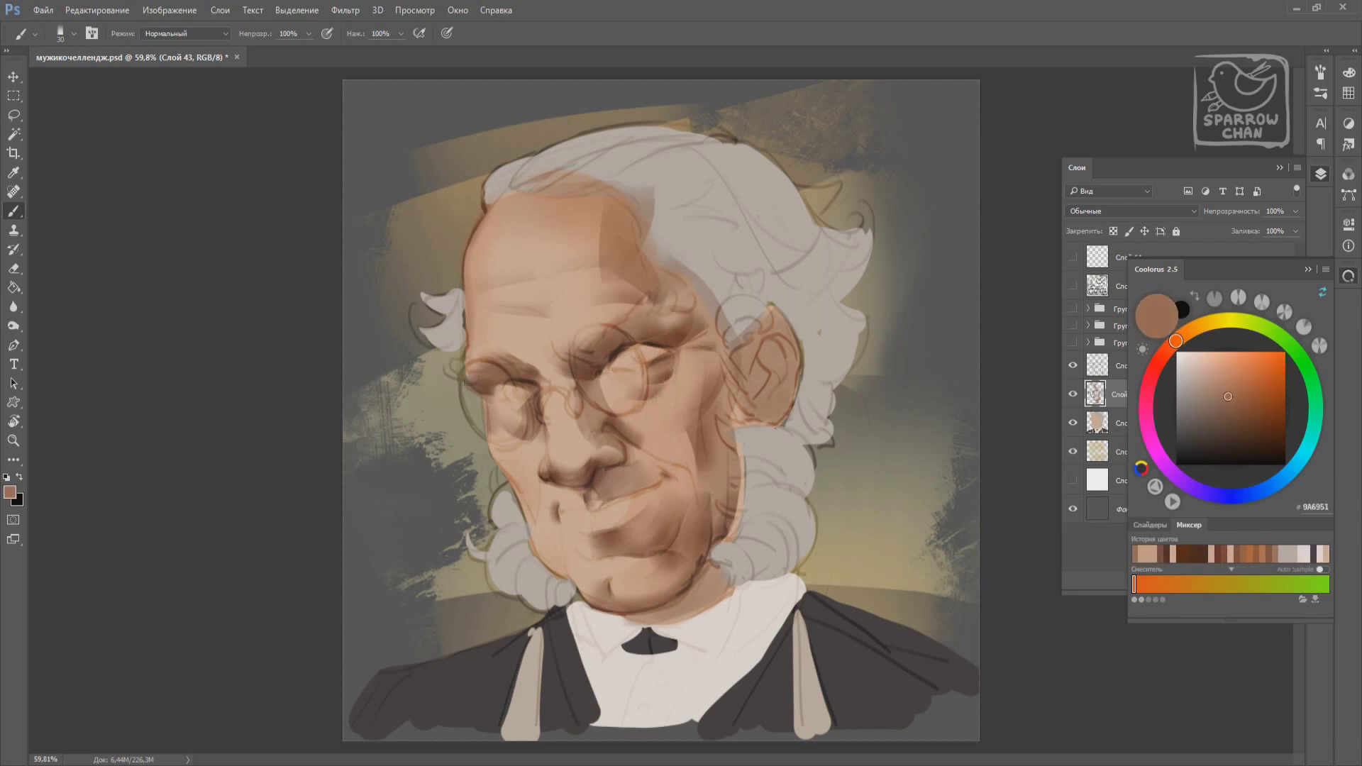
left_click(627, 408, "alt")
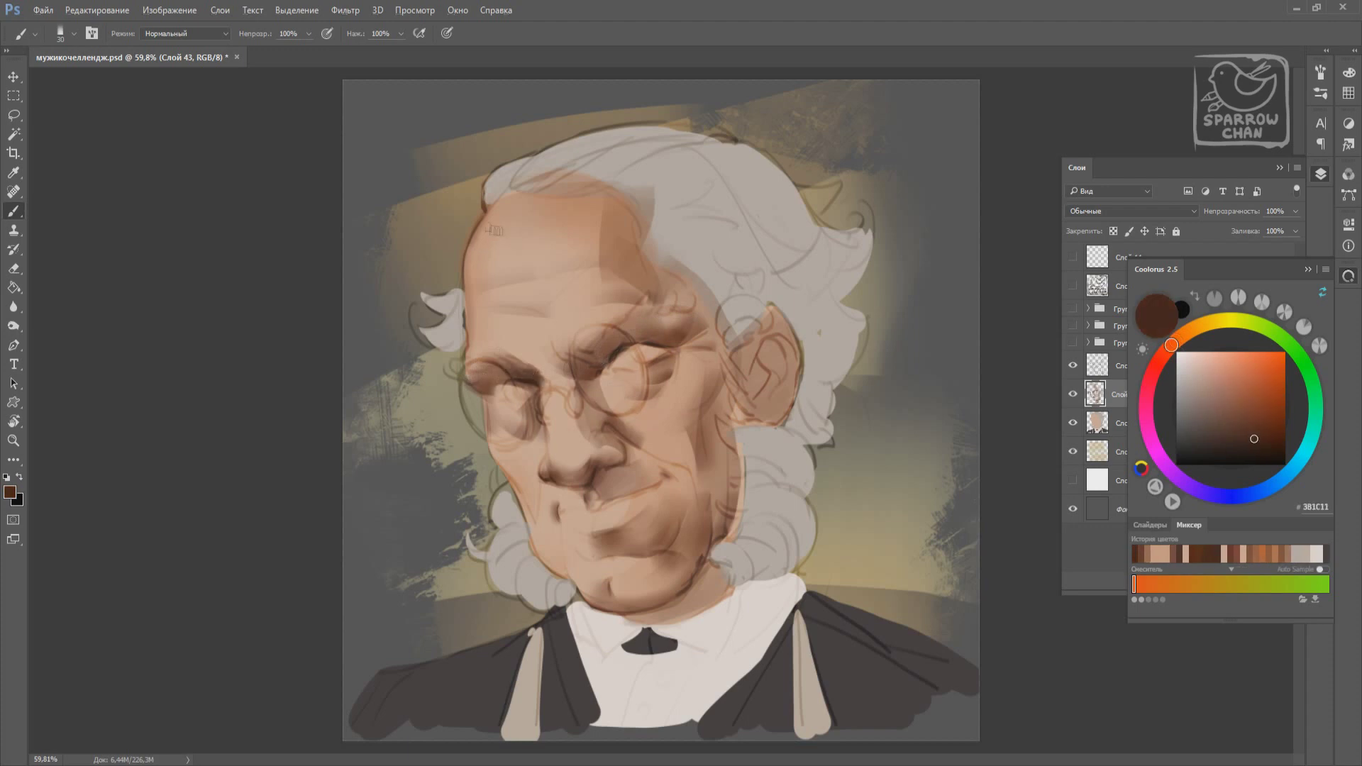
left_click(1266, 424)
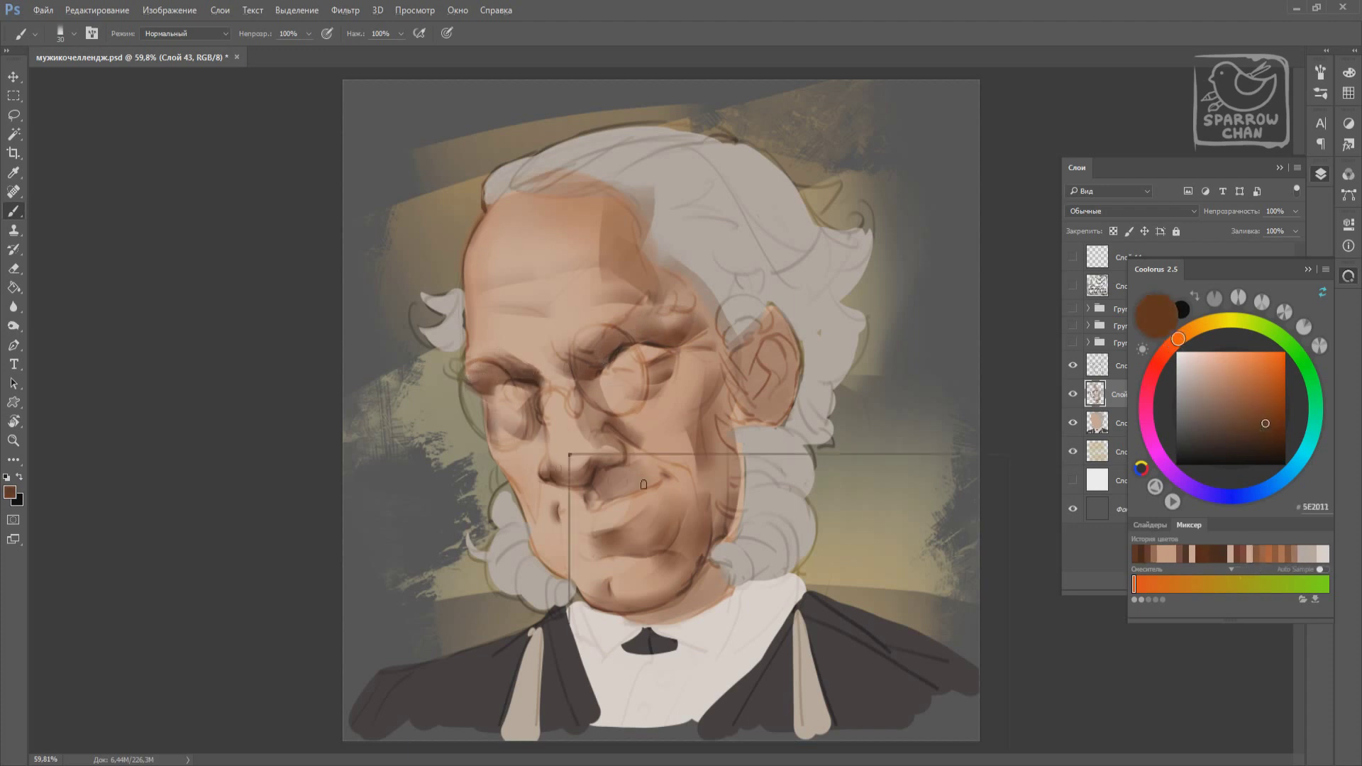
right_click(568, 451)
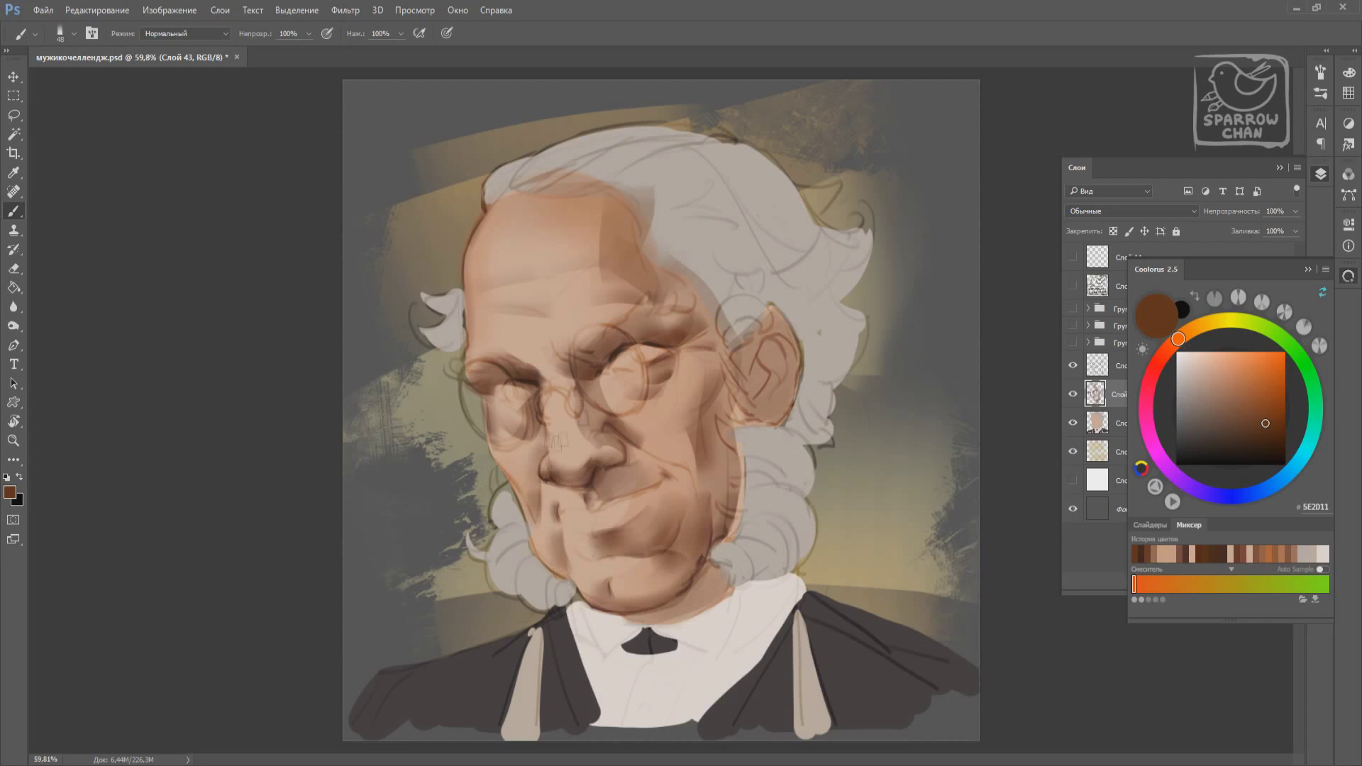
Resize the brush and sample the skin tone and a darker skin tone from the face.
right_click(732, 416)
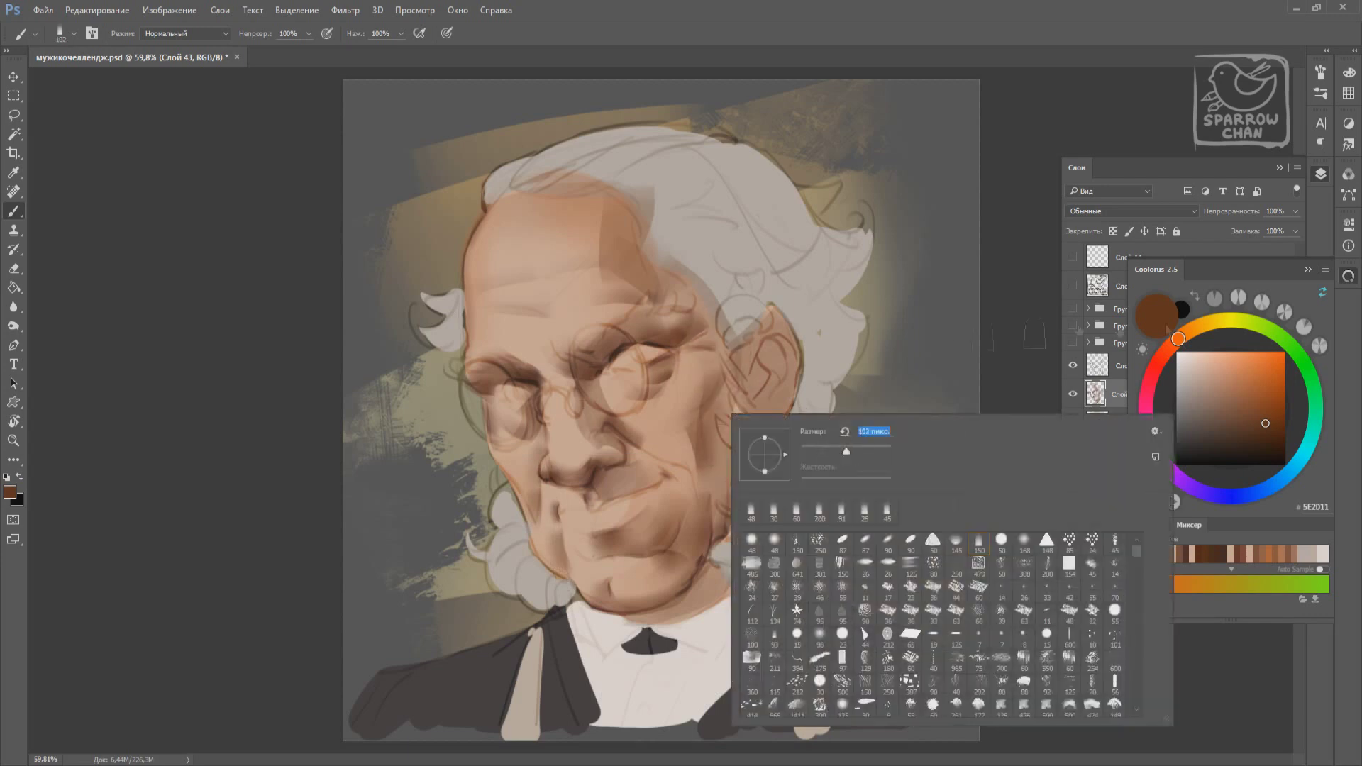
key("Return")
mouse_move(846, 451)
left_mouse_down()
mouse_move(864, 452)
mouse_move(866, 482)
left_mouse_up()
right_click(760, 447)
key("Return")
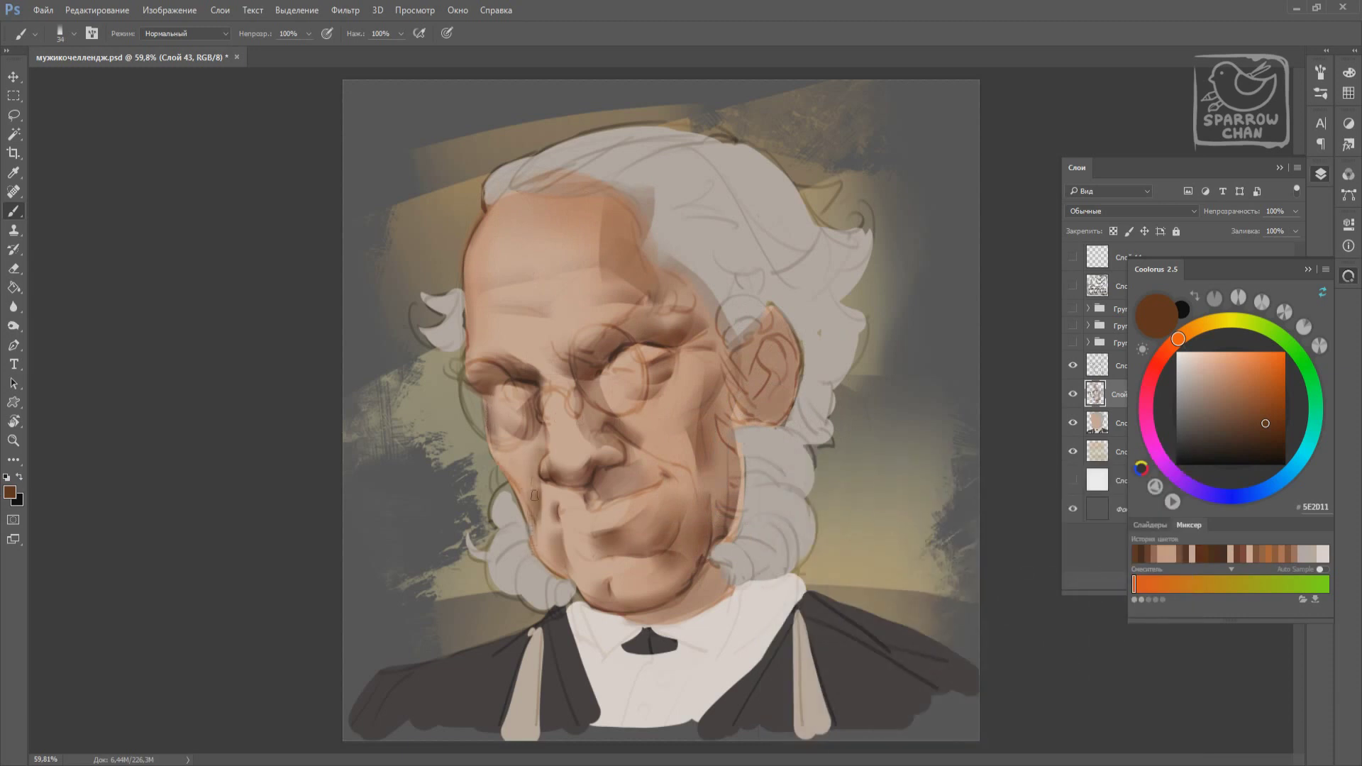
left_click(643, 420, "alt")
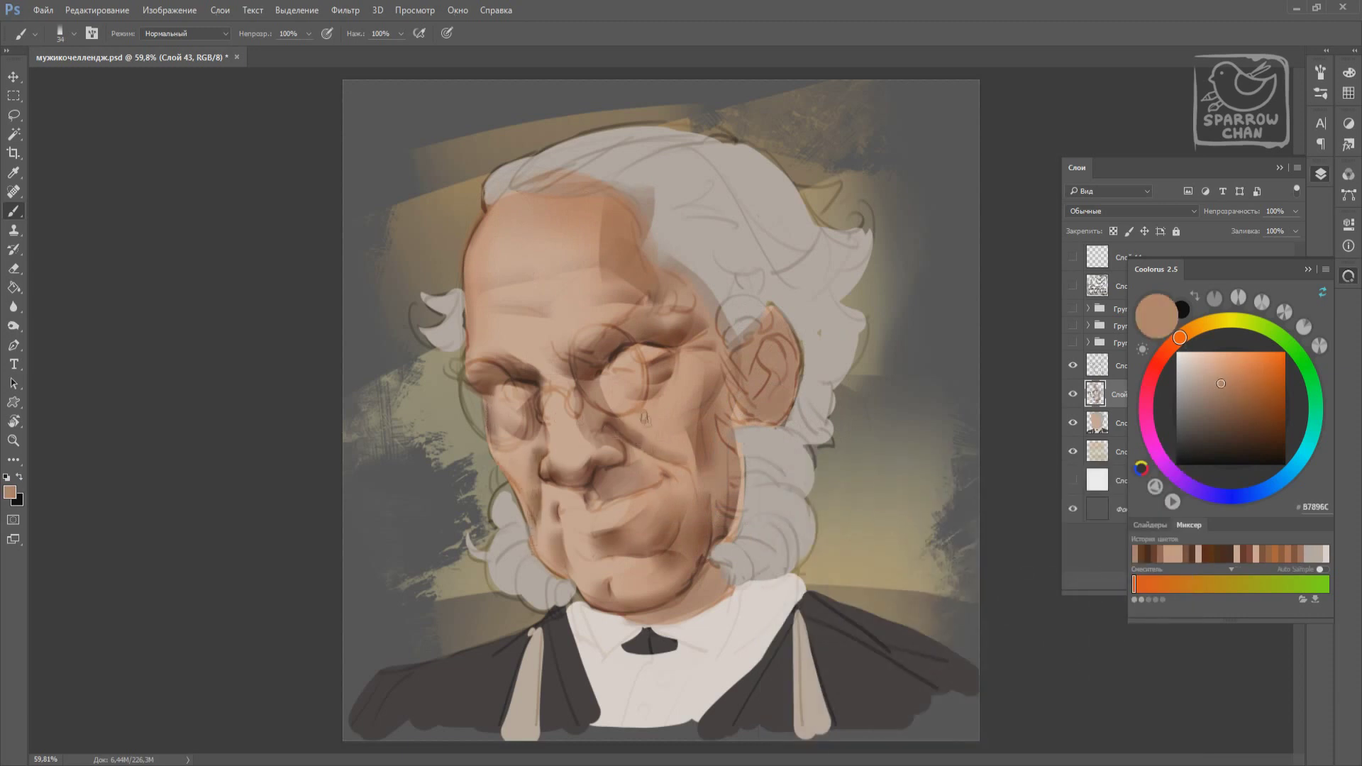
left_click(686, 440, "alt")
Paint dark brown shading around the eye socket, the grey hair curls and under the chin.
right_click(592, 501)
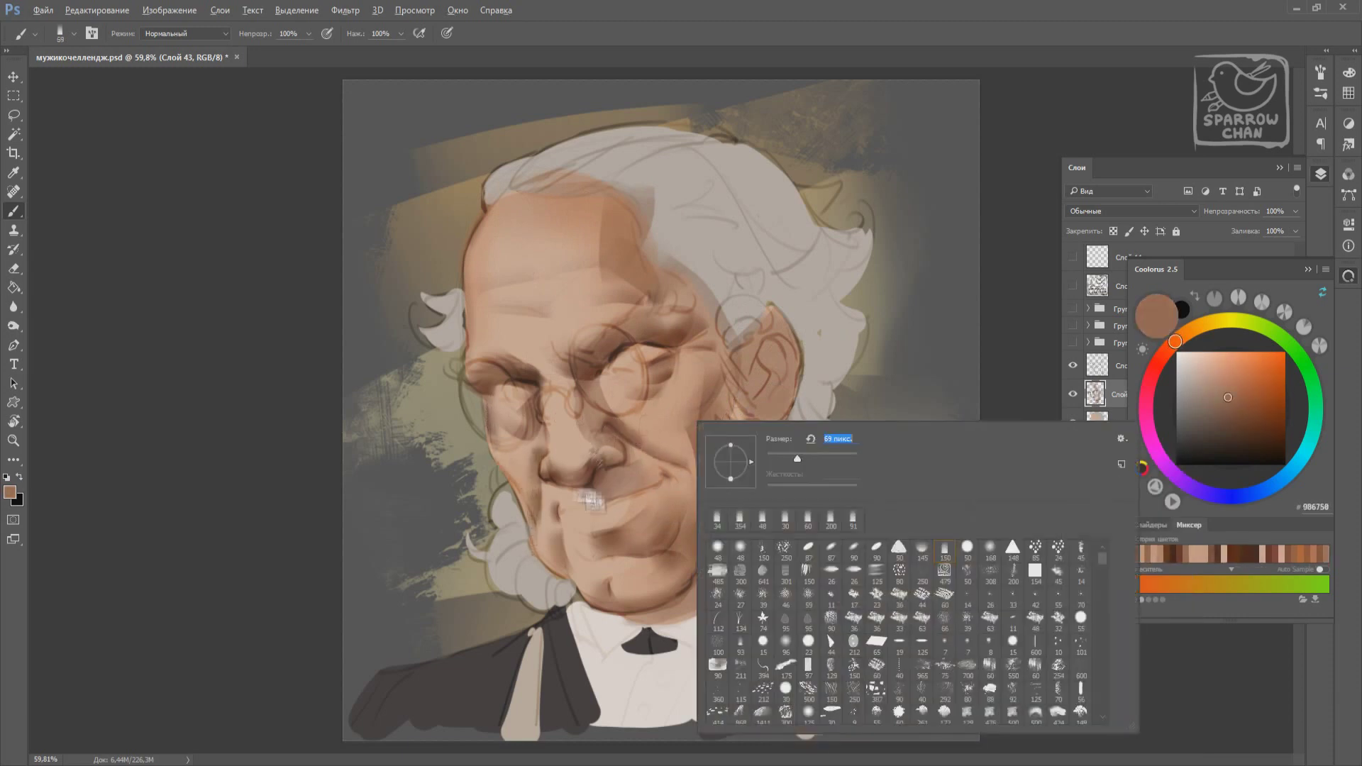
left_click(1161, 358)
left_click(1222, 425)
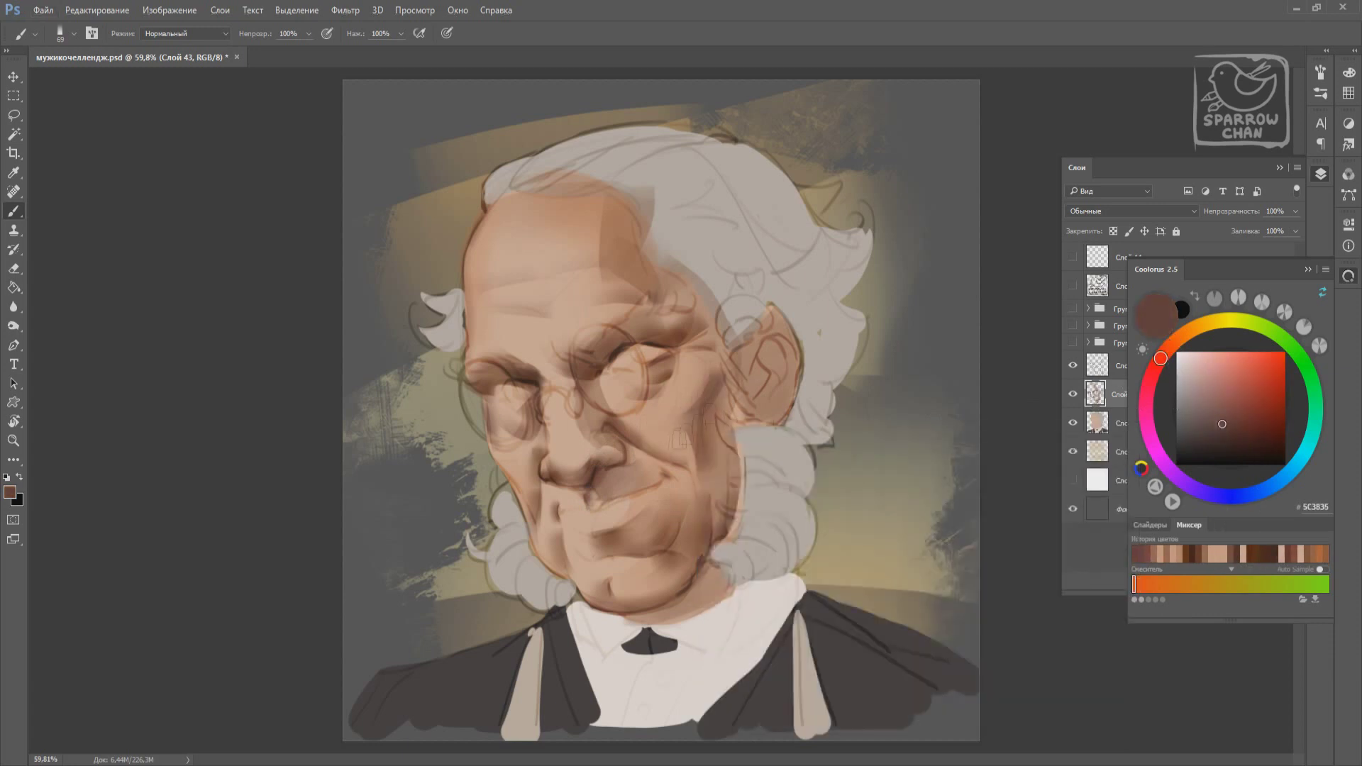
mouse_move(679, 438)
left_mouse_down()
mouse_move(720, 383)
mouse_move(683, 447)
mouse_move(731, 539)
mouse_move(795, 440)
left_mouse_up()
left_click(725, 474, "alt")
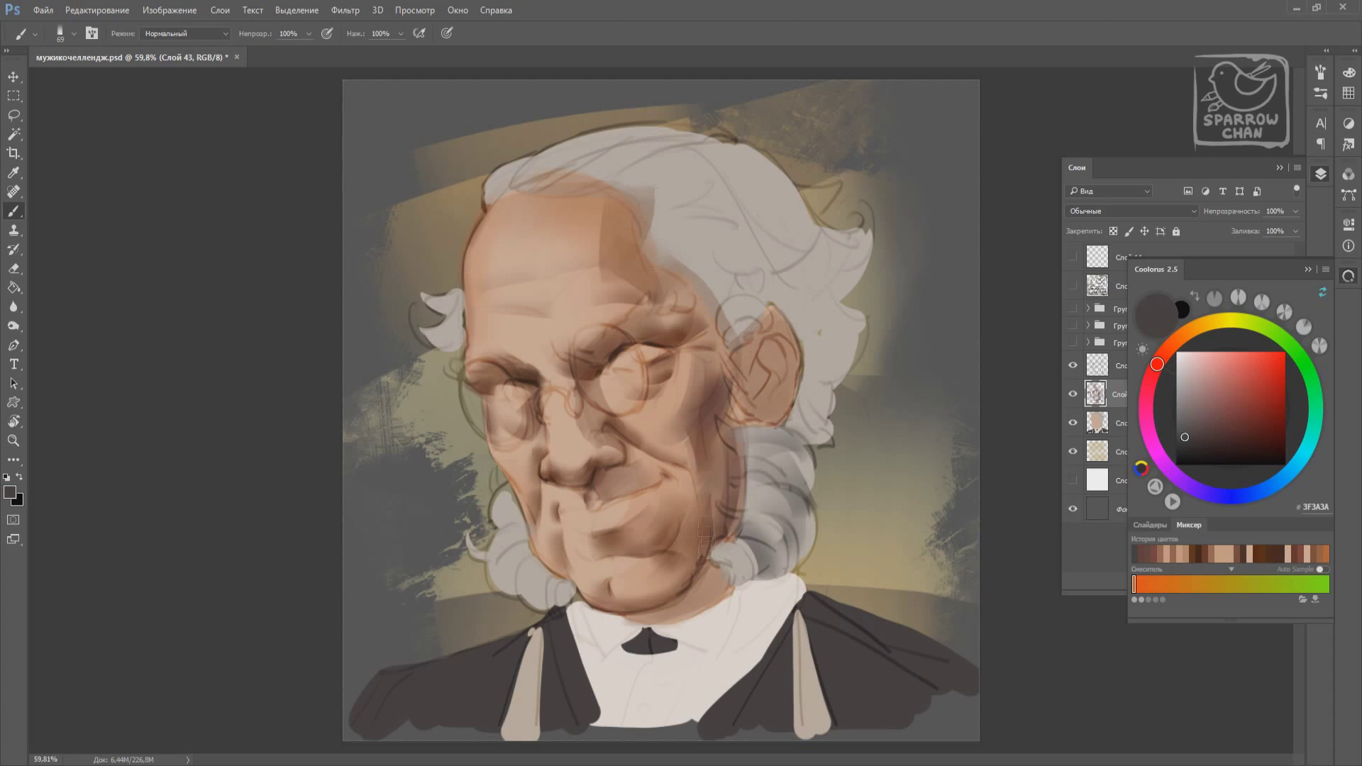
left_click(664, 617, "alt")
left_click_drag(625, 602, 622, 604)
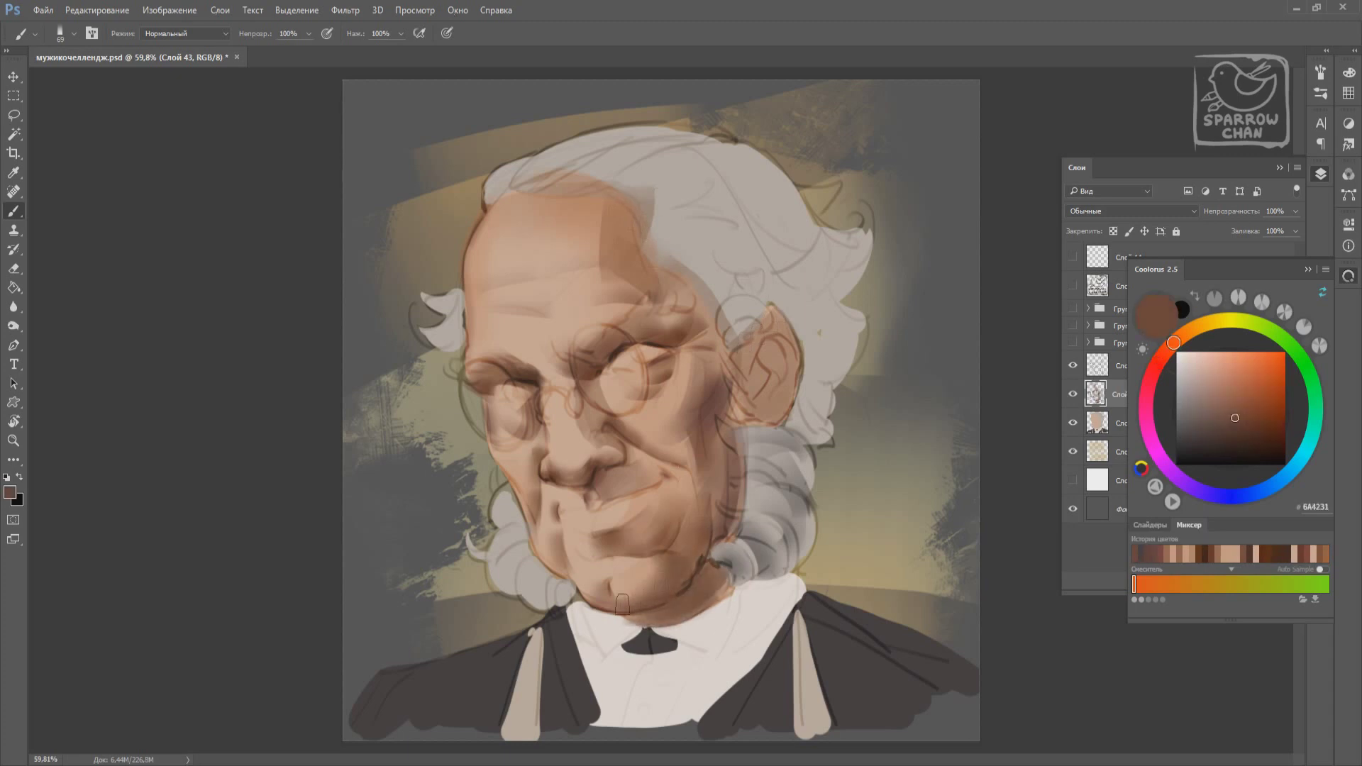
Paint a darker brown stroke along the mouth line with a smaller brush.
left_click(643, 499, "alt")
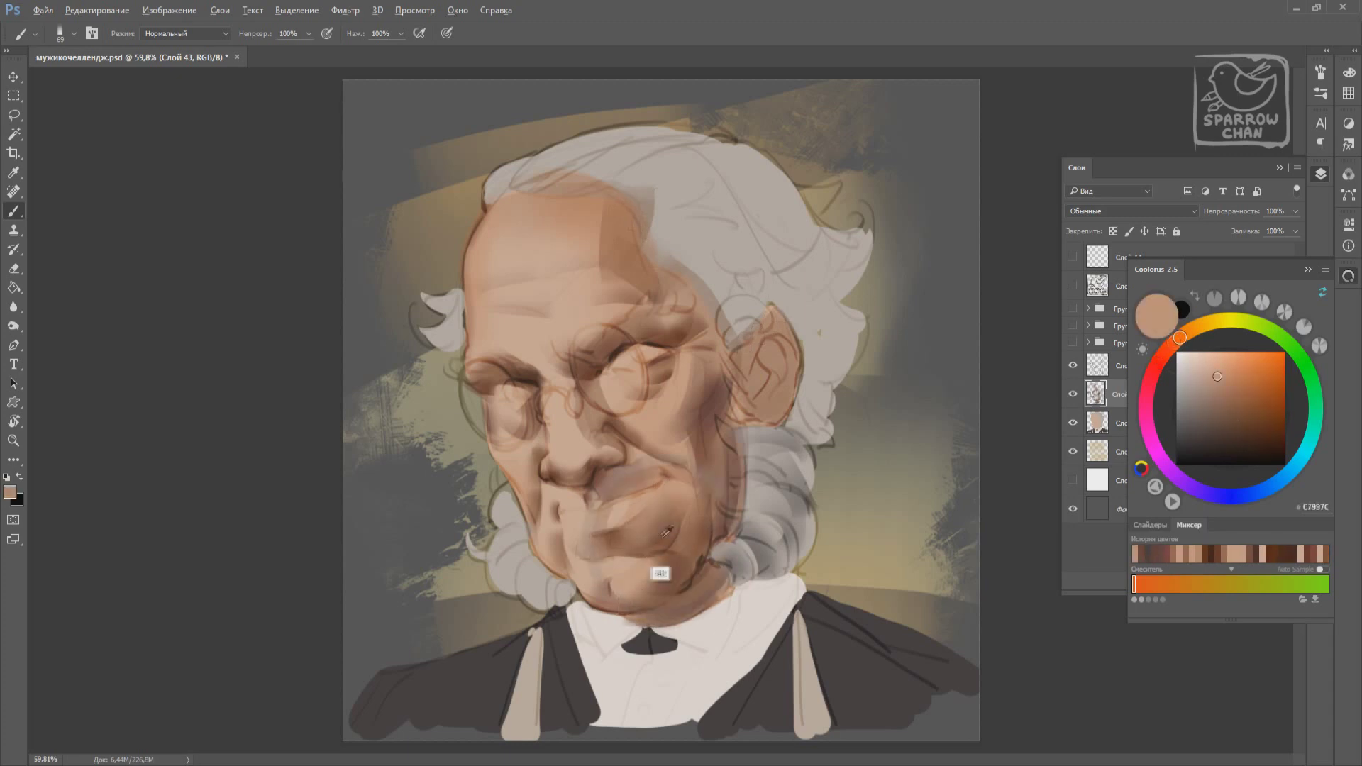
right_click(694, 511)
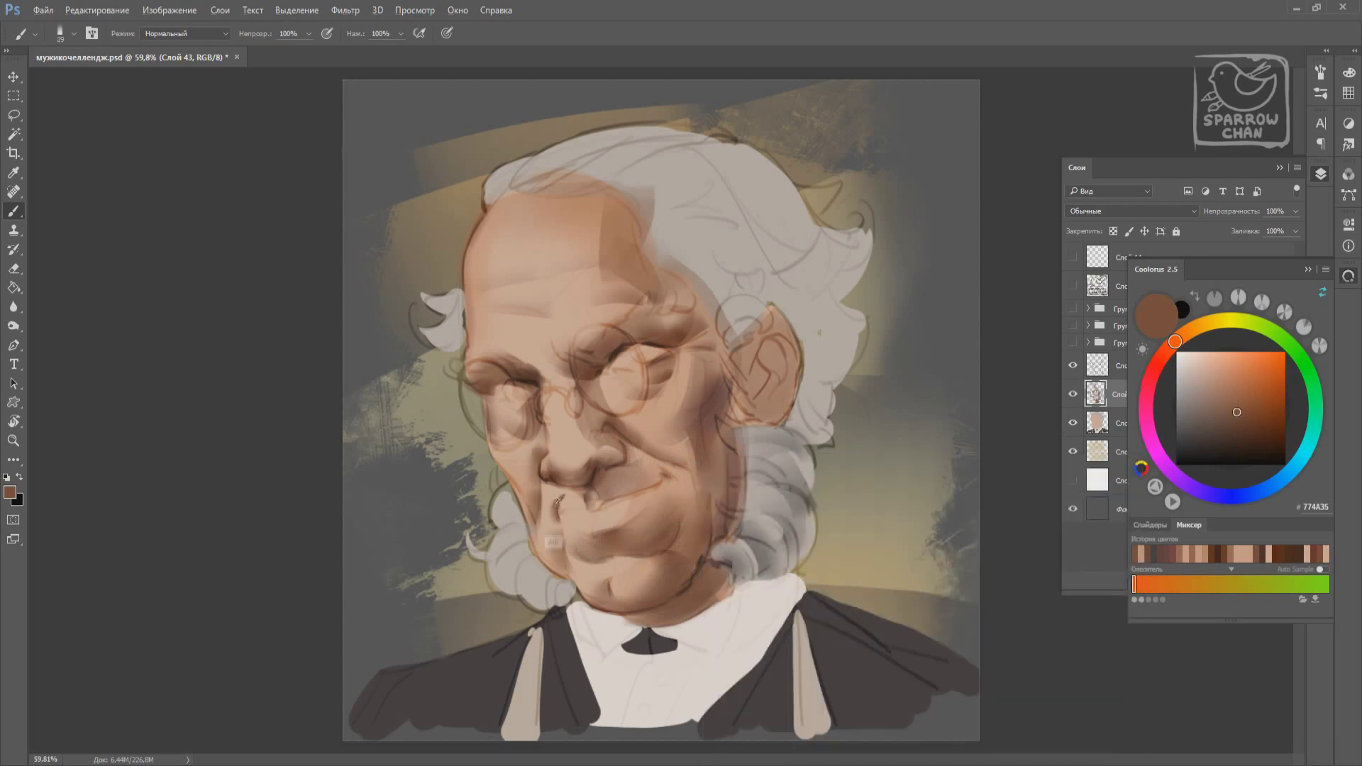
left_click(1262, 425)
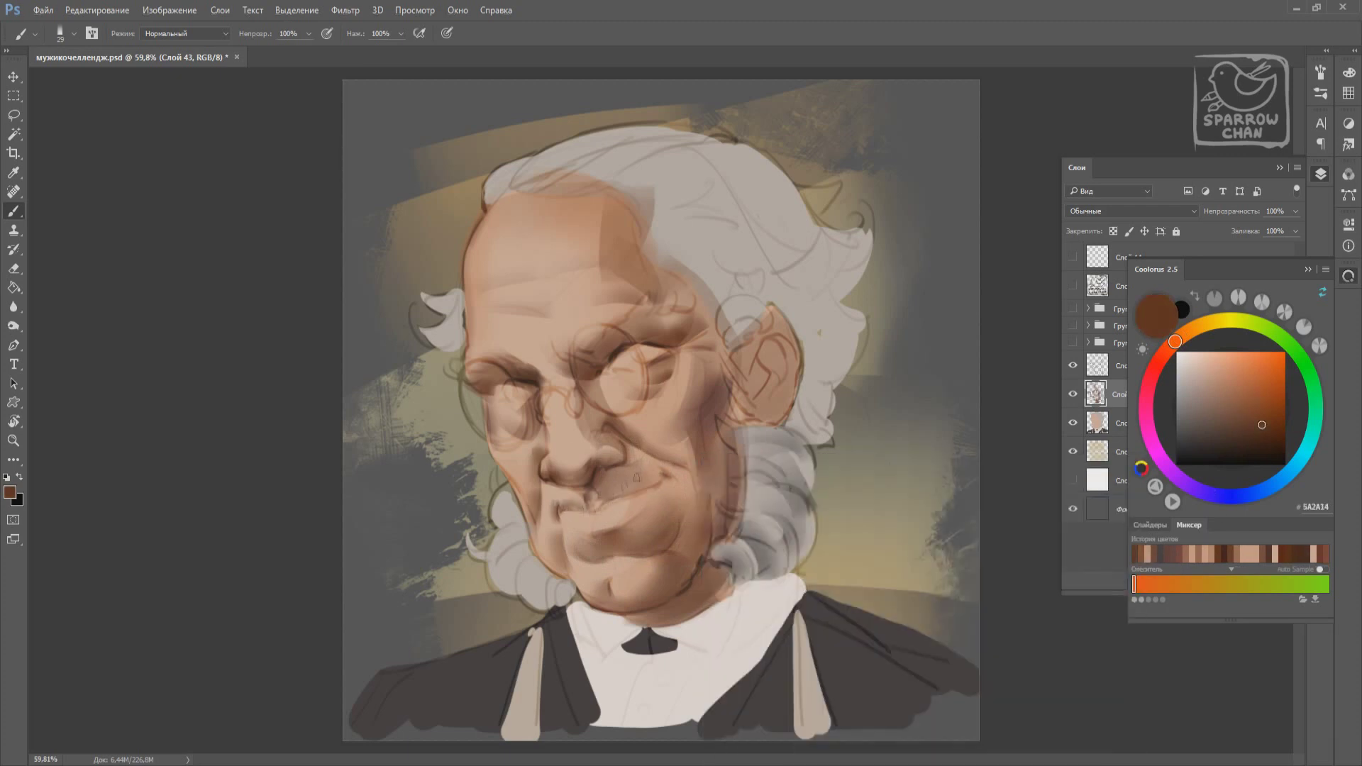
left_click_drag(601, 509, 660, 485)
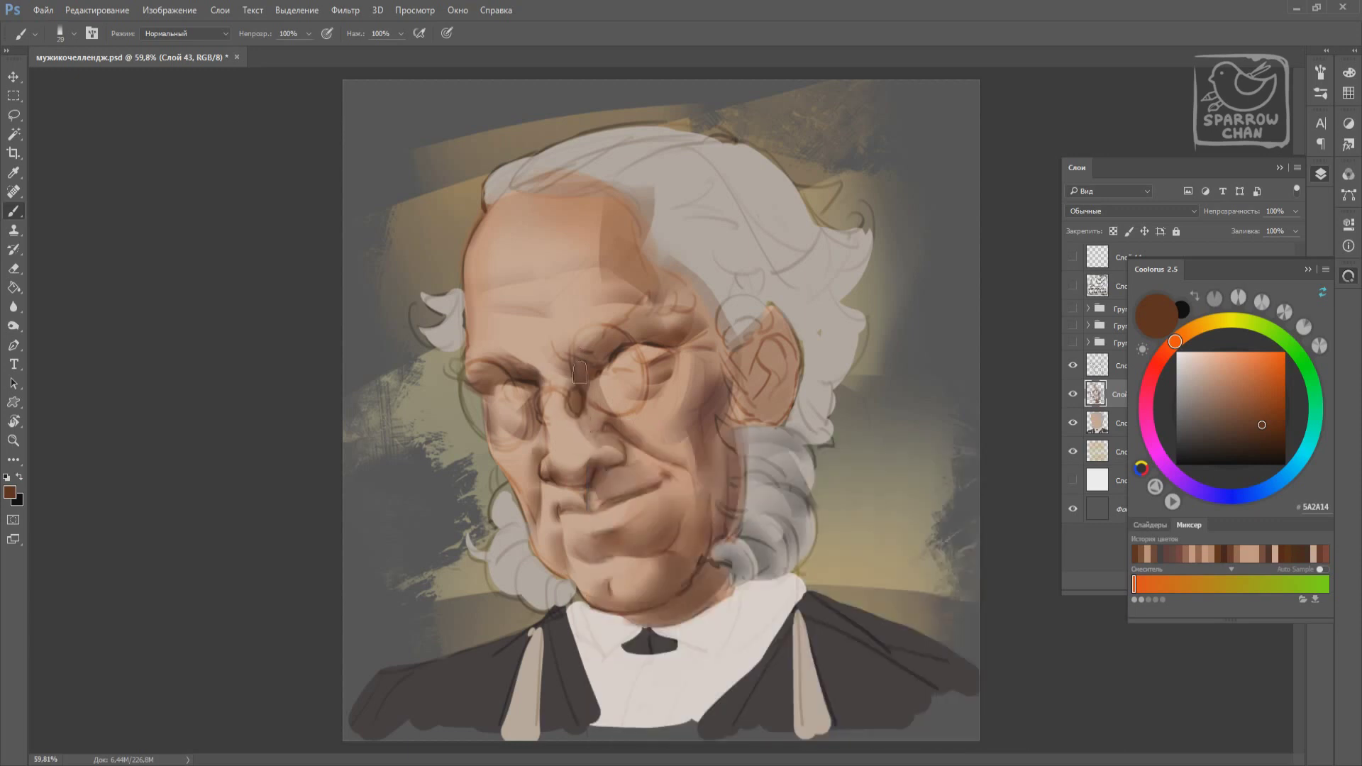
right_click(549, 394)
Darken the top of the forehead with a warm mid brown.
key("Escape")
left_click(539, 383, "alt")
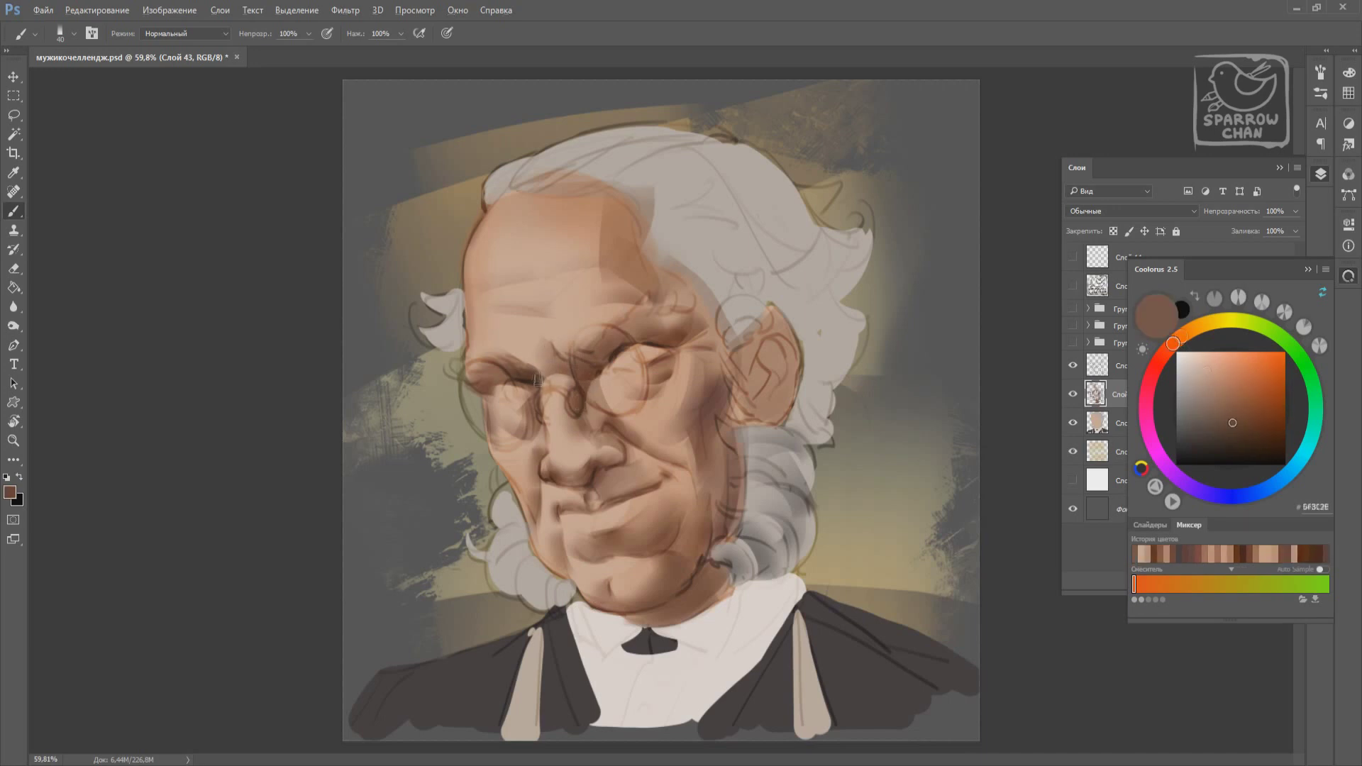
left_click(539, 369, "alt")
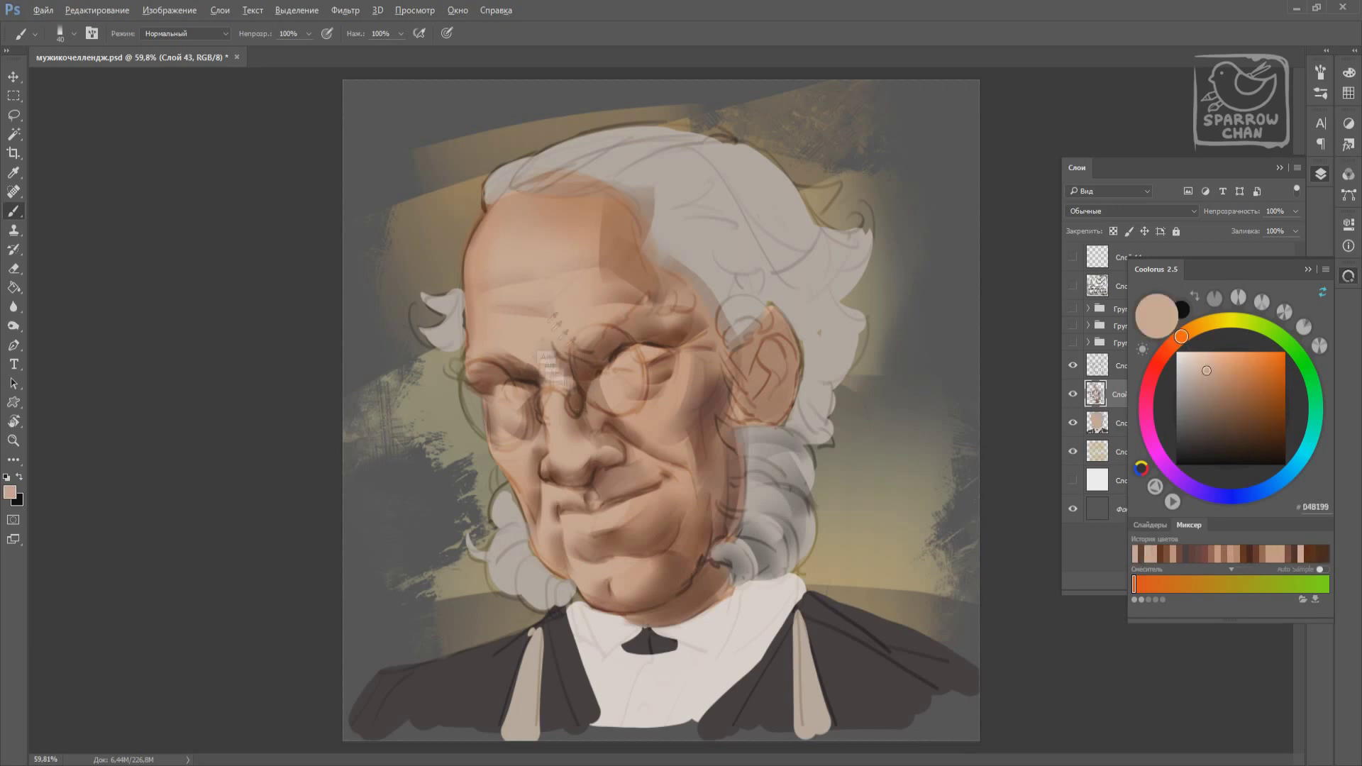
left_click(492, 303, "alt")
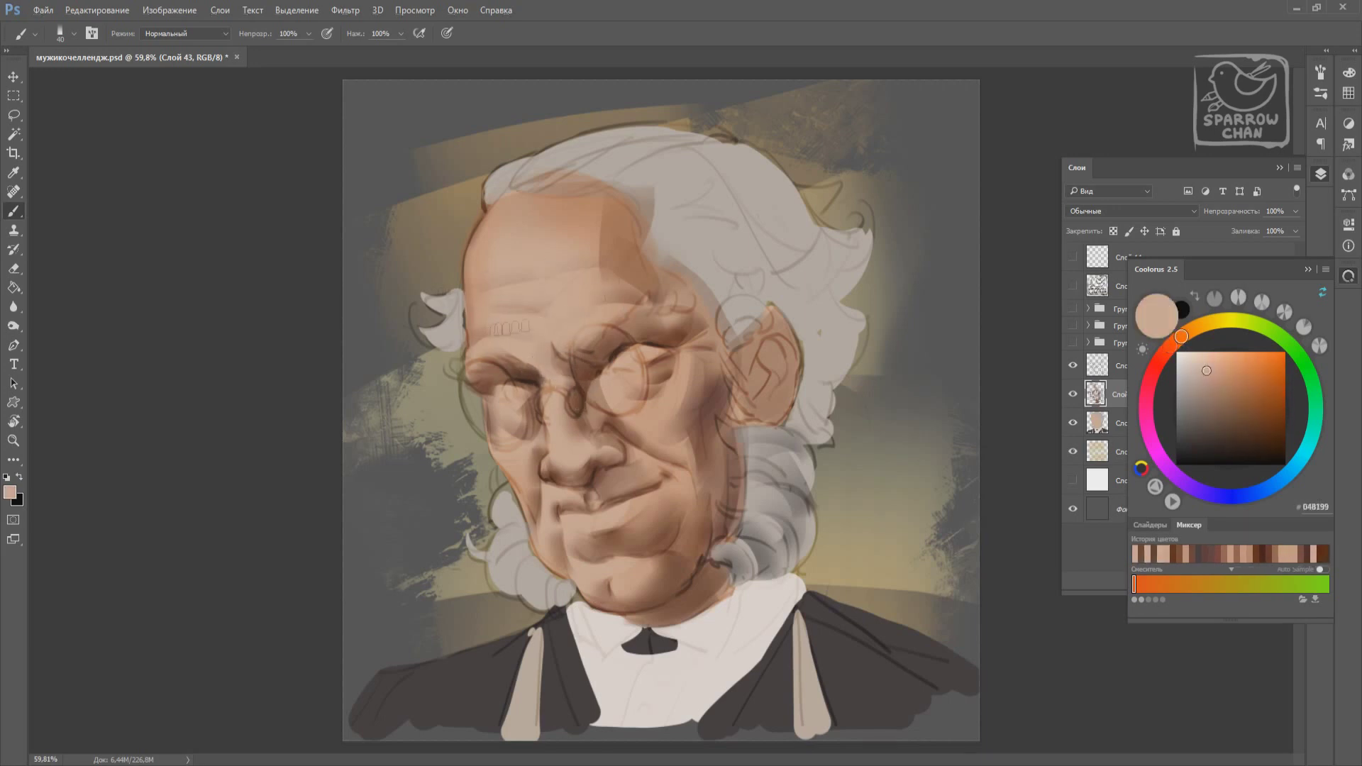
left_click(516, 225, "alt")
left_click_drag(583, 212, 617, 195)
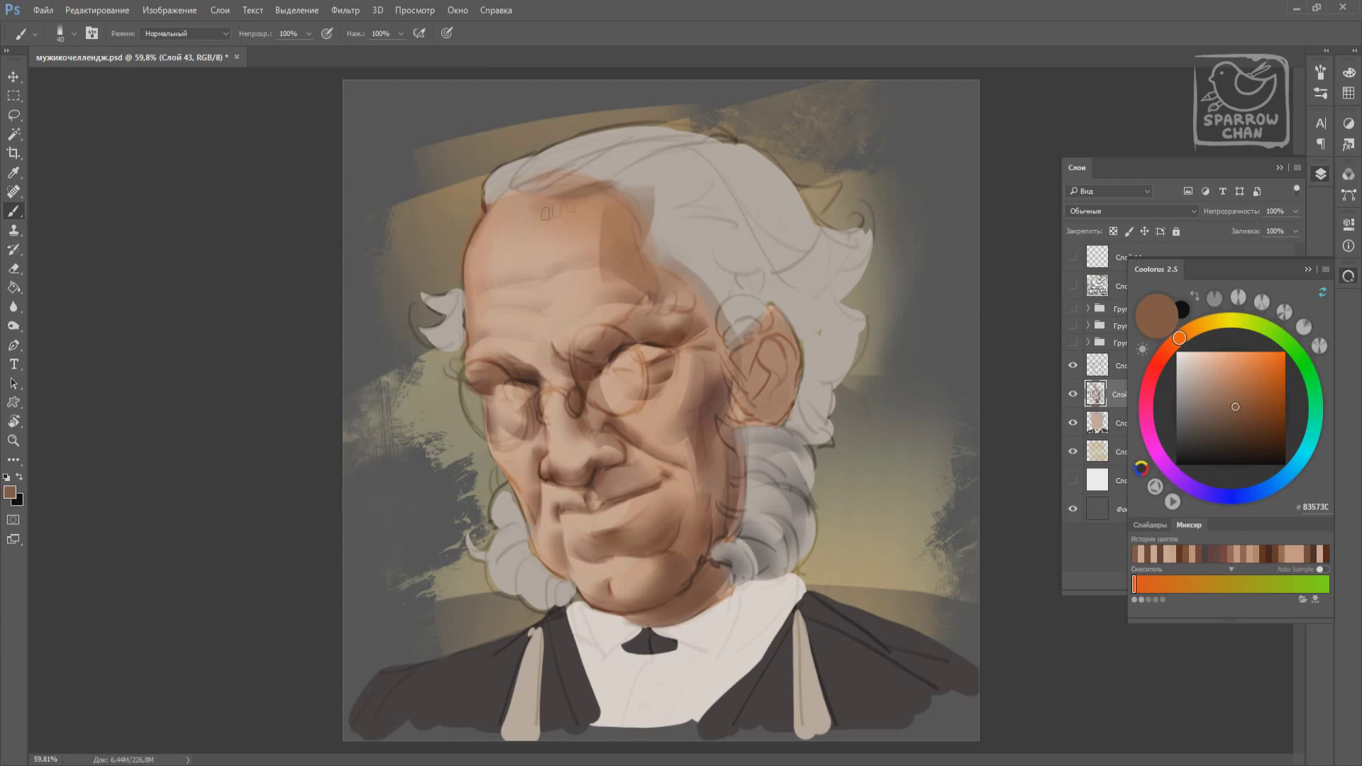
Enlarge the brush to size 69 and mix light peach and dark reddish-brown skin tones.
left_click(717, 362, "alt")
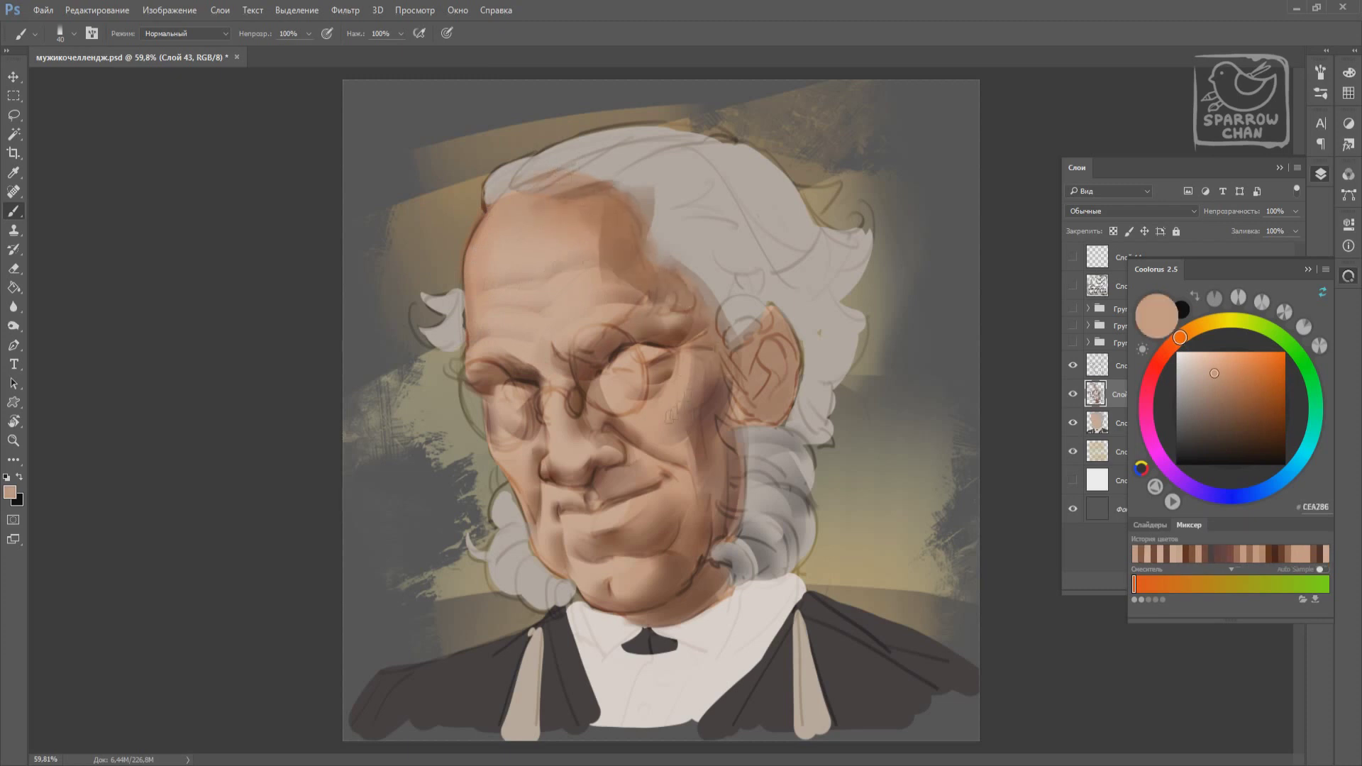
left_click(679, 390, "alt")
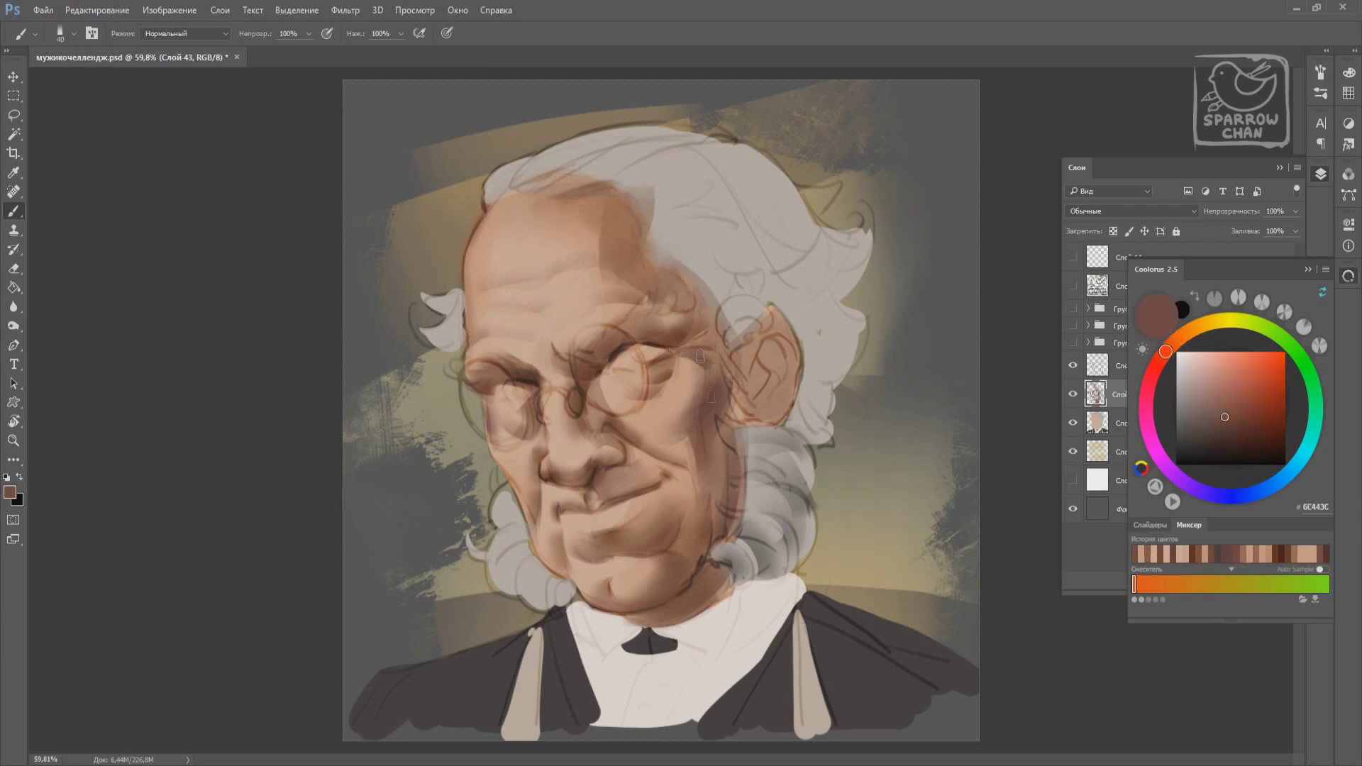
right_click(670, 428)
left_click(679, 398, "alt")
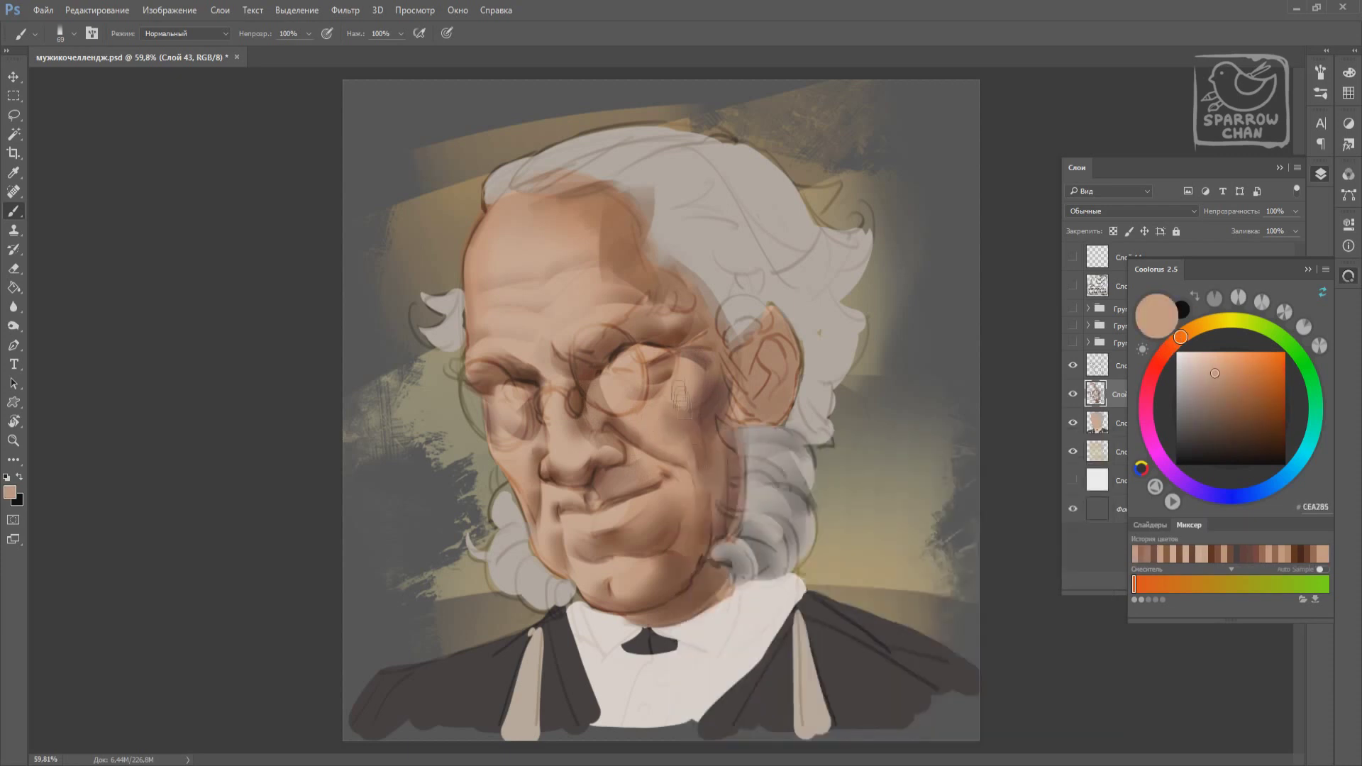
left_click(713, 443, "alt")
left_click(665, 415, "alt")
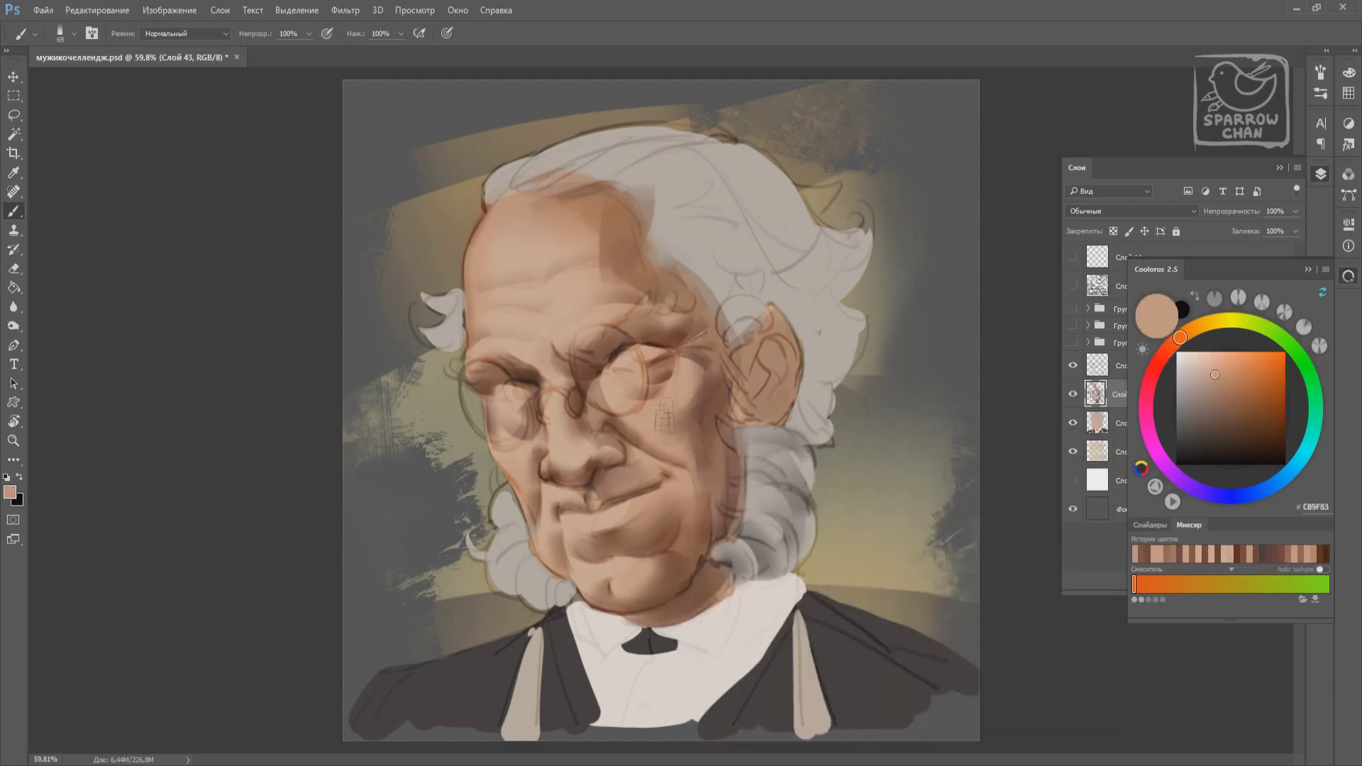
Shade the nose with deeper browns, warm grey and pale pink using a smaller brush.
left_click(523, 483, "alt")
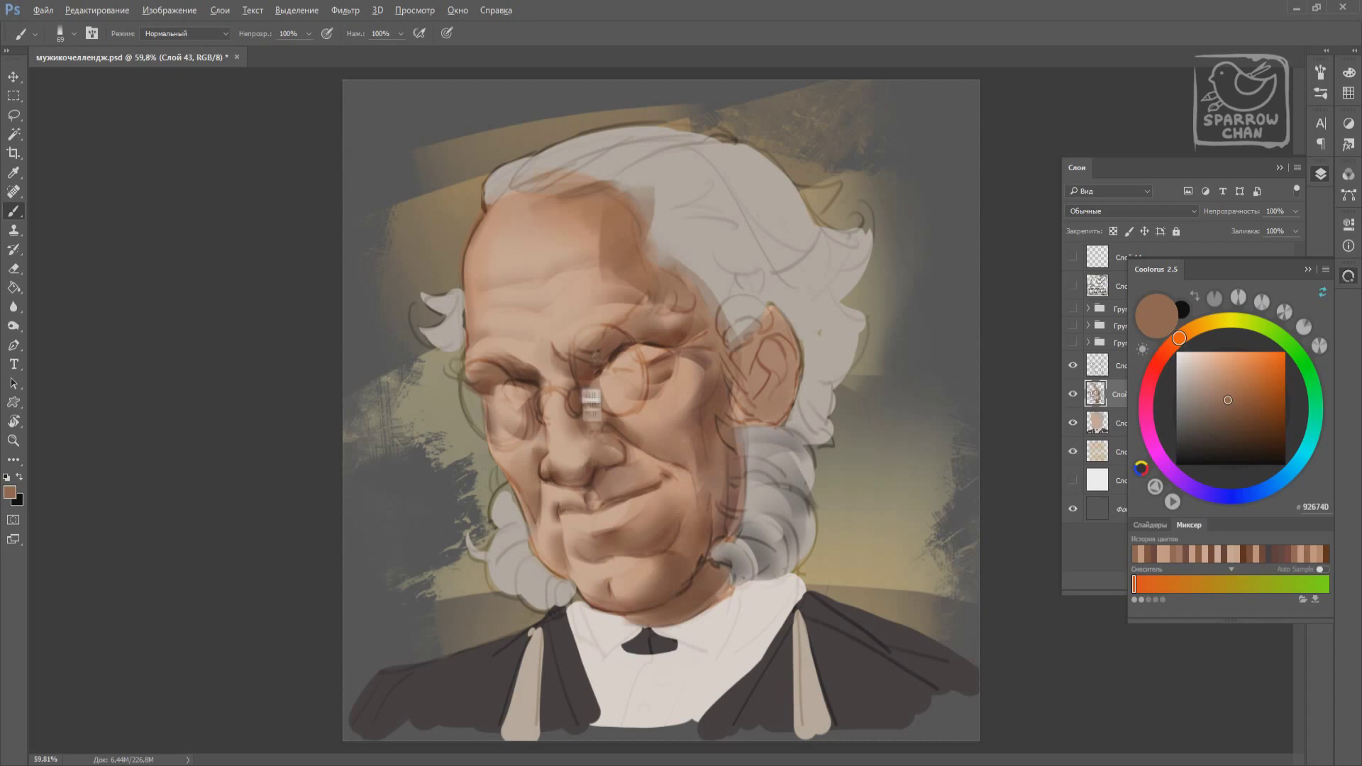
left_click(585, 440, "alt")
key("[")
key("[")
key("[")
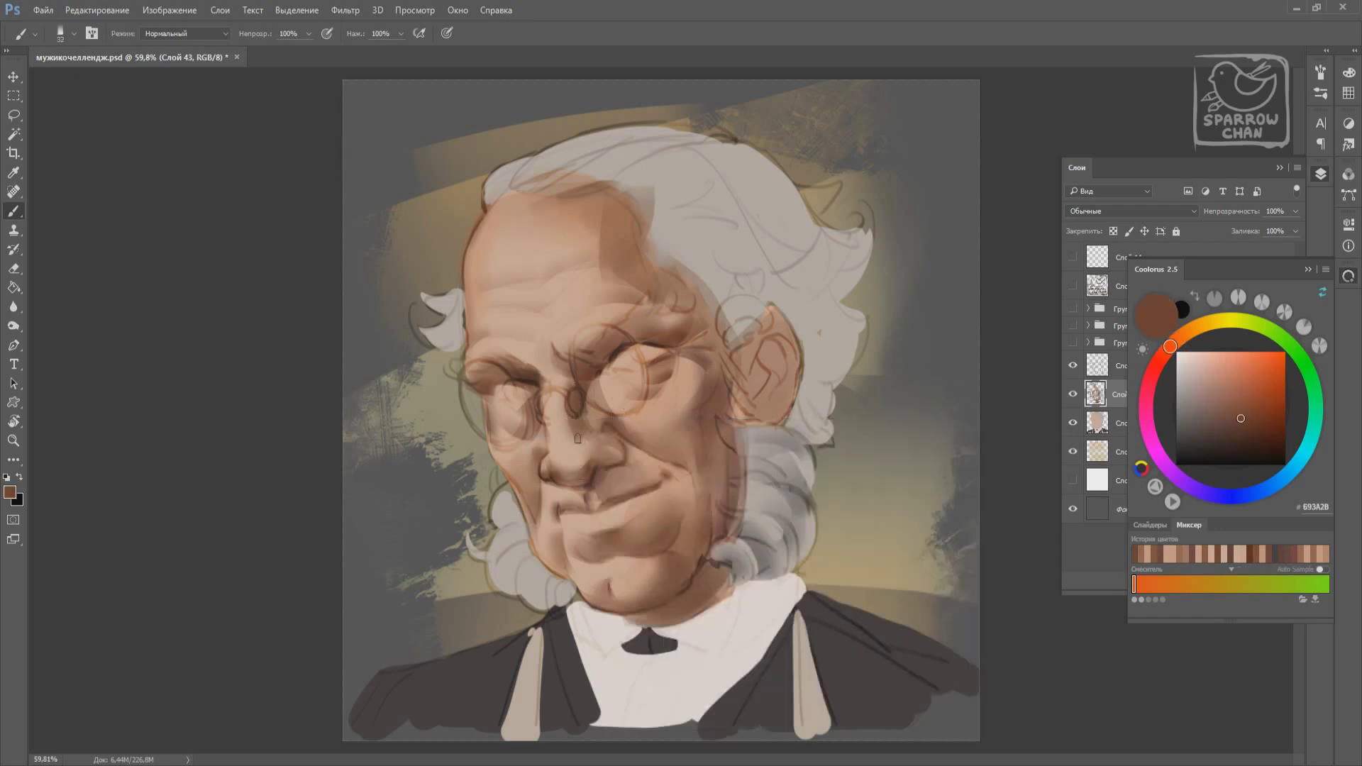
left_click(491, 523, "alt")
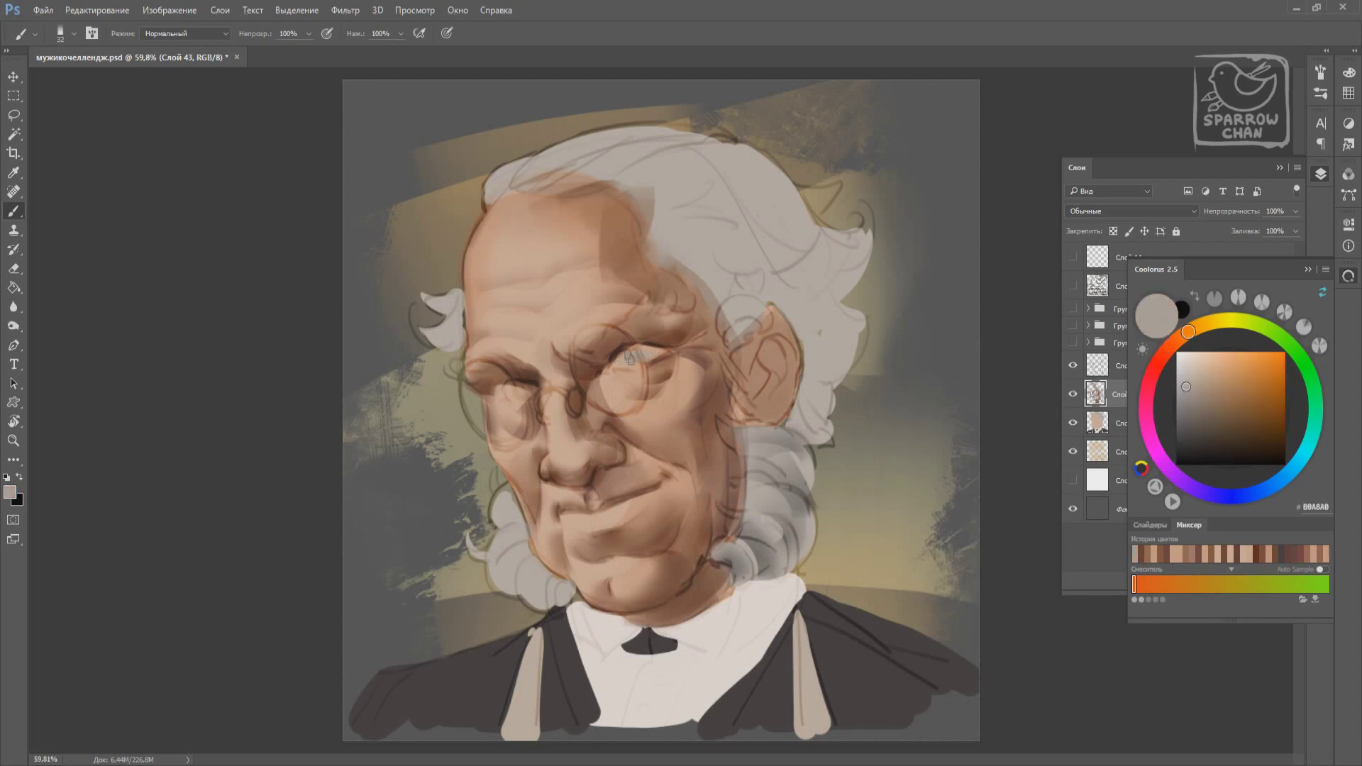
left_click(629, 359, "alt")
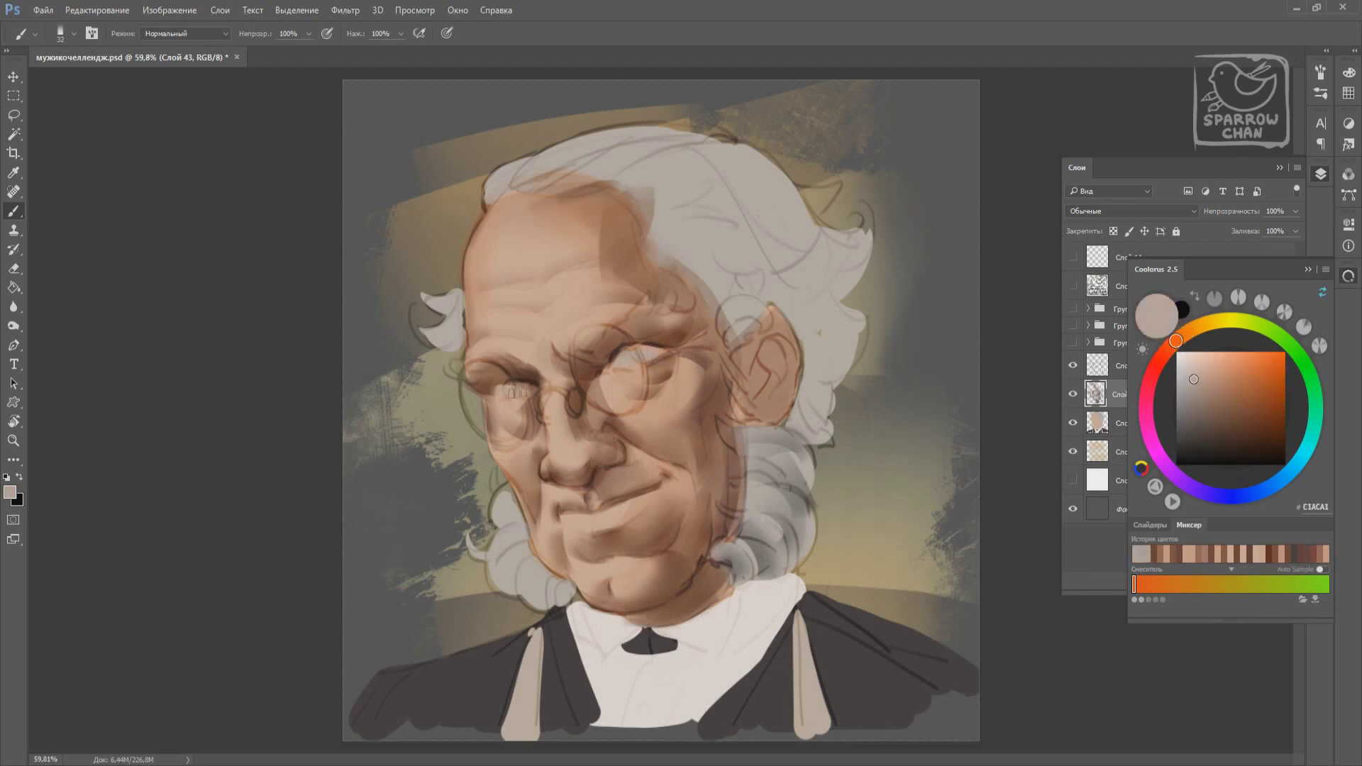
left_click(490, 393, "alt")
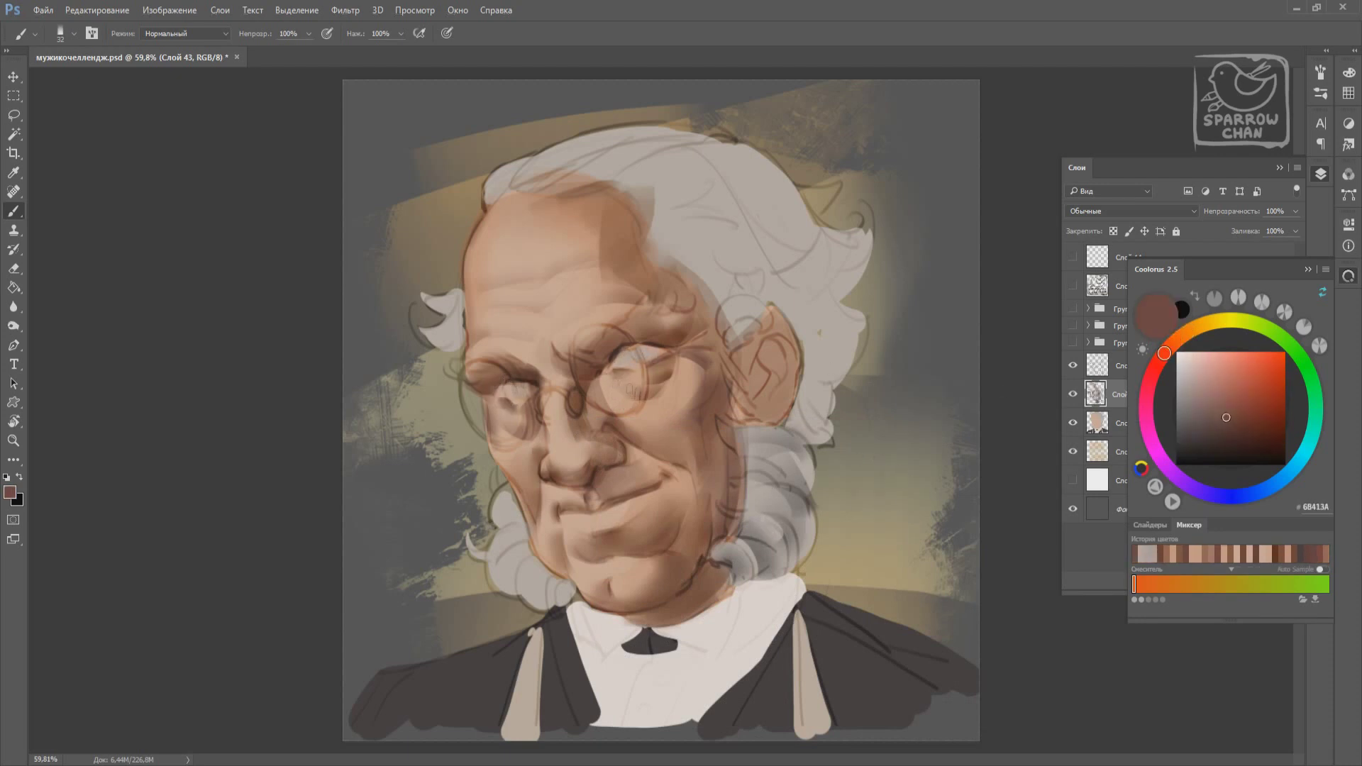
Add new layer Слой 44 and paint short brown strokes at the mouth corner.
key("ctrl+shift+alt+n")
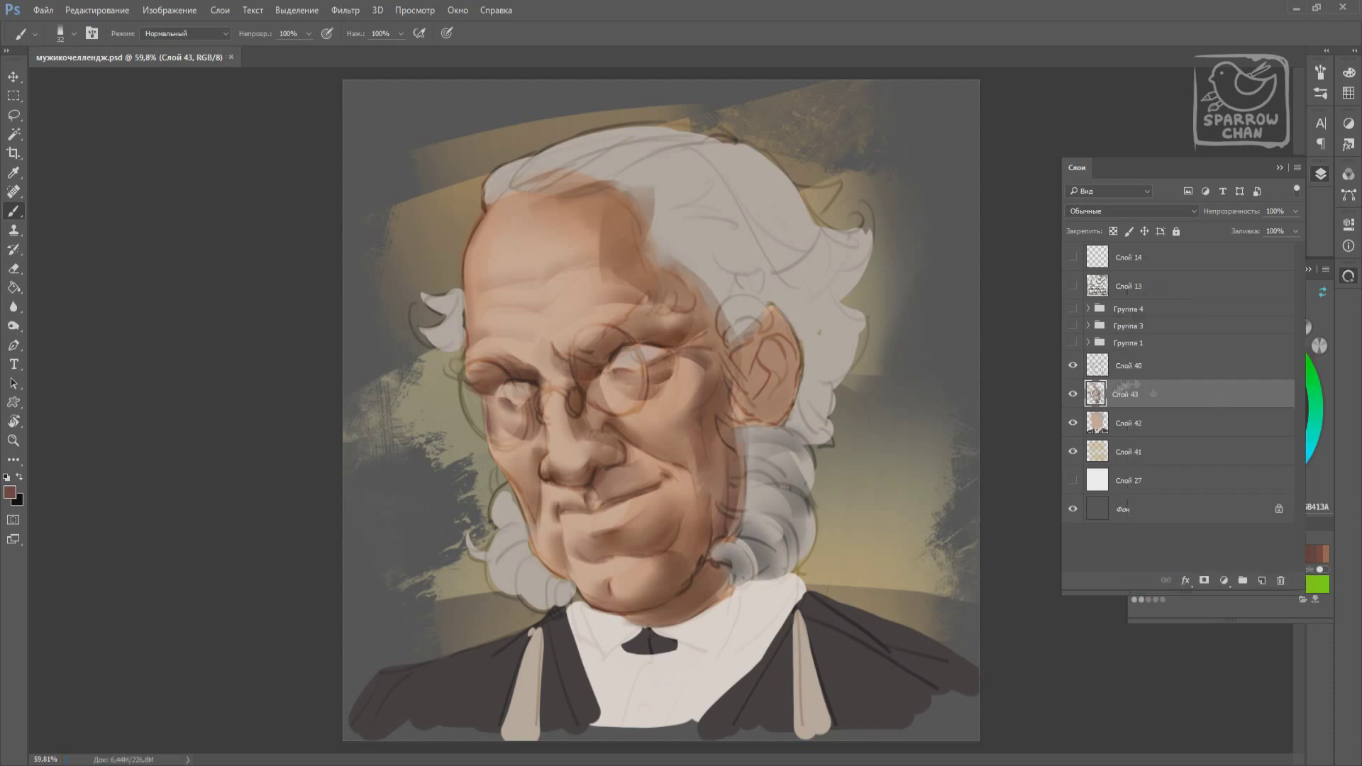
left_click(563, 505, "alt")
left_click(587, 532, "alt")
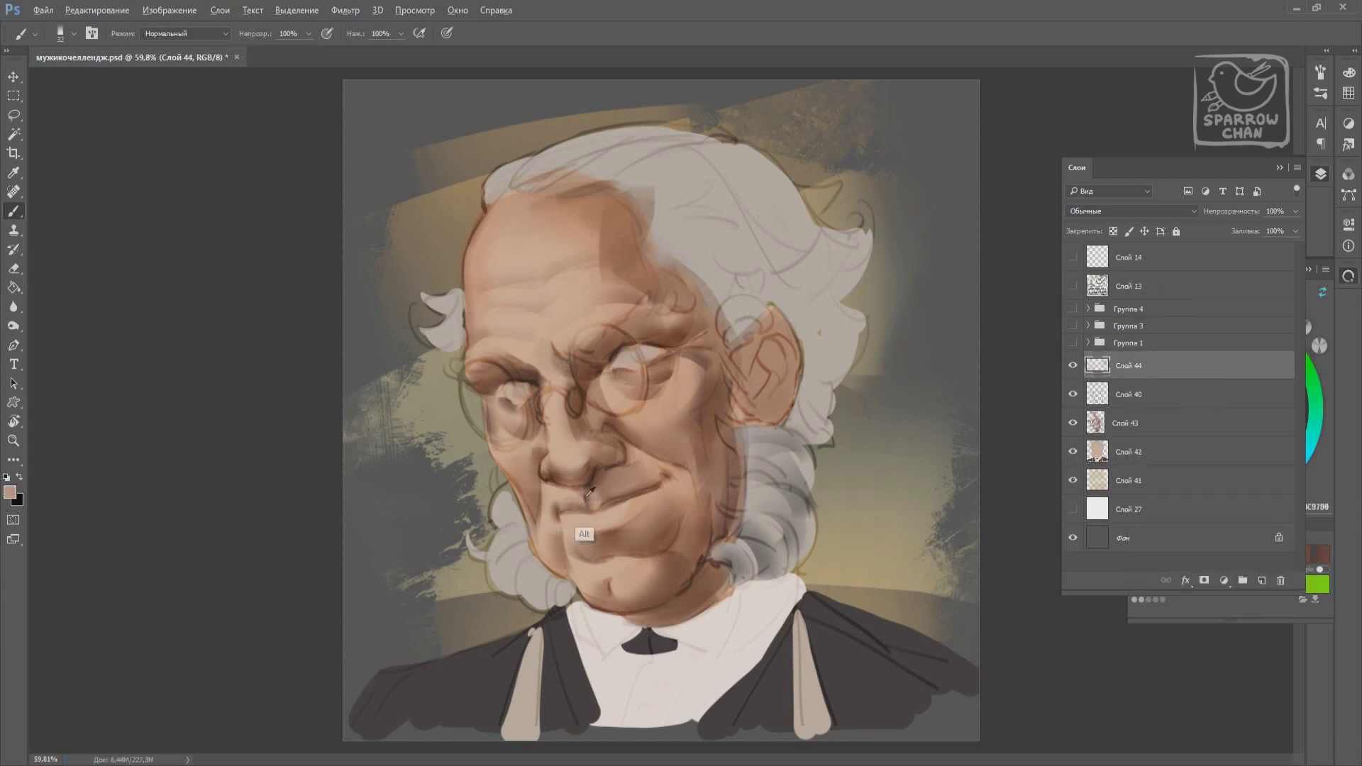
left_click_drag(577, 522, 571, 510)
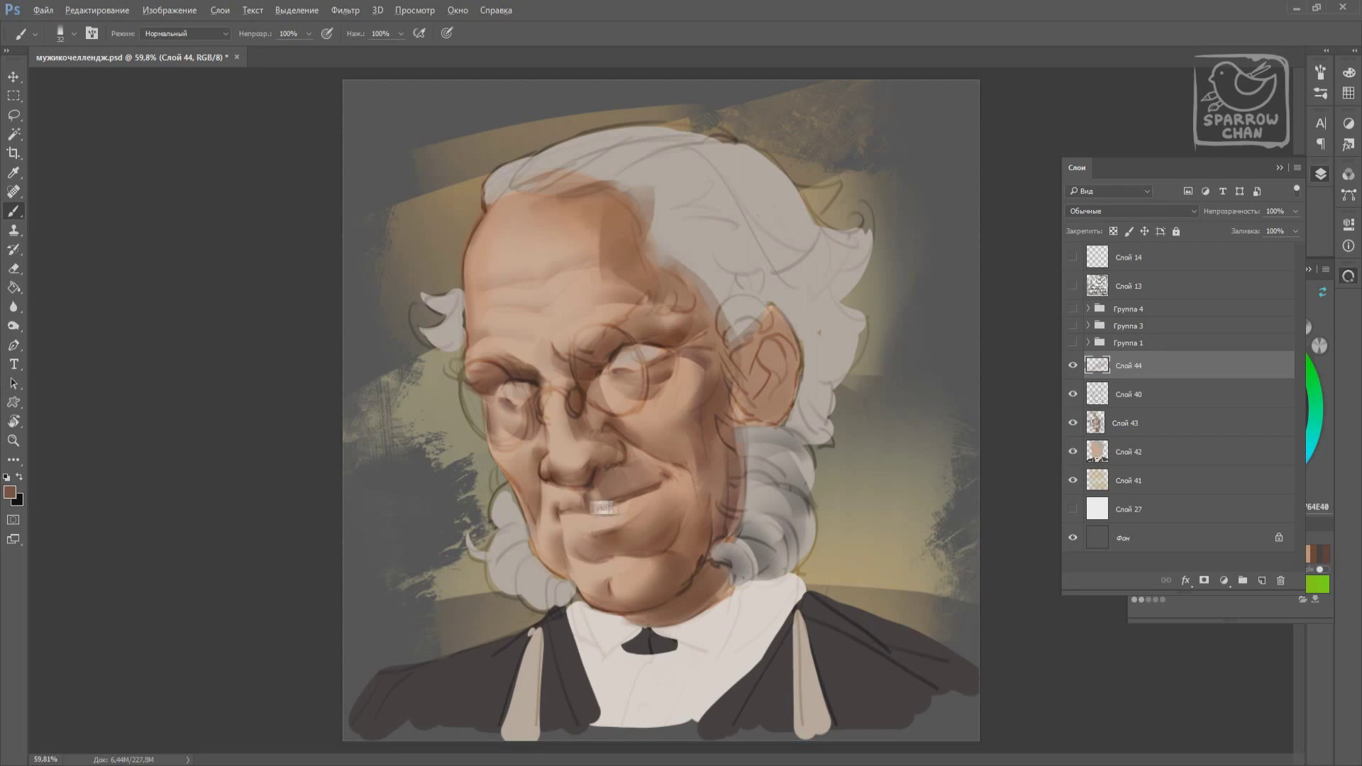
Pick beige, dark brown and peach tones while resizing the brush from 56 to 29.
left_click(621, 563, "alt")
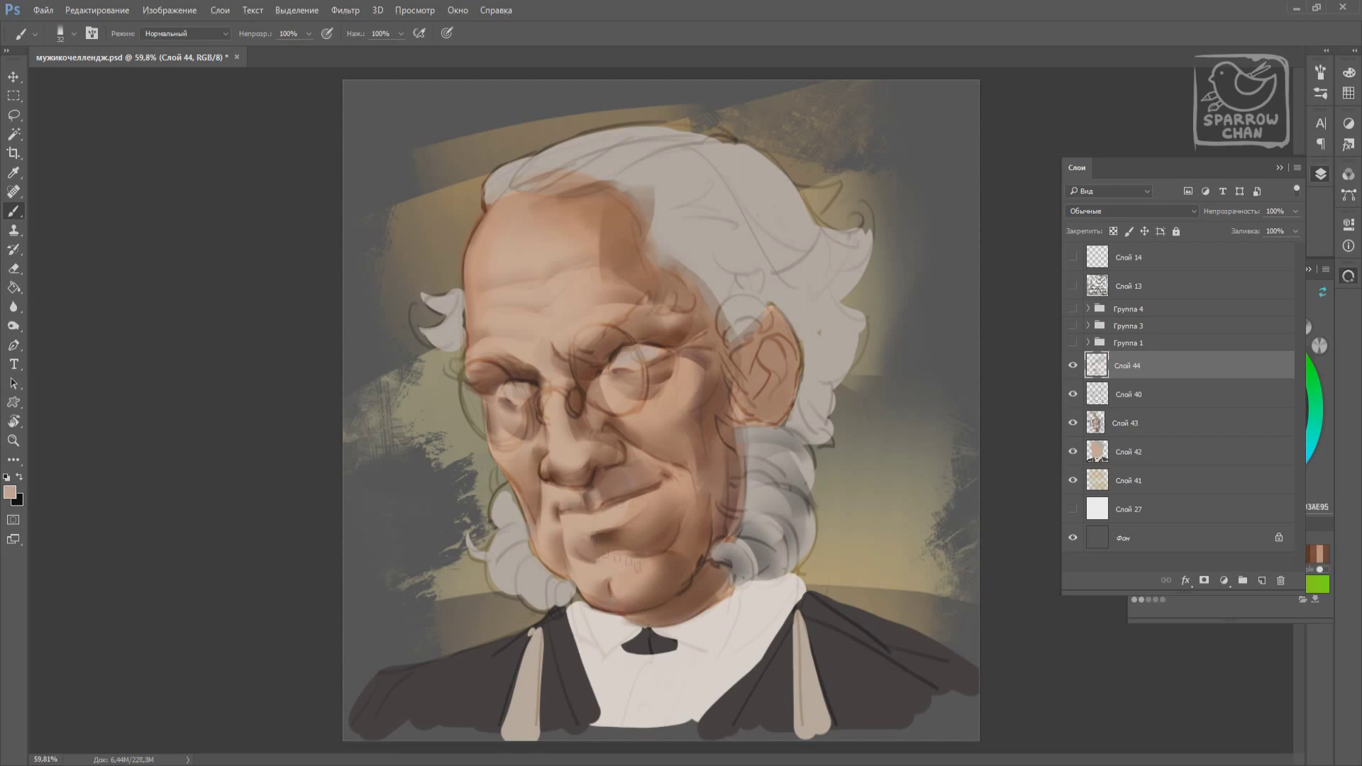
left_click(606, 547, "alt")
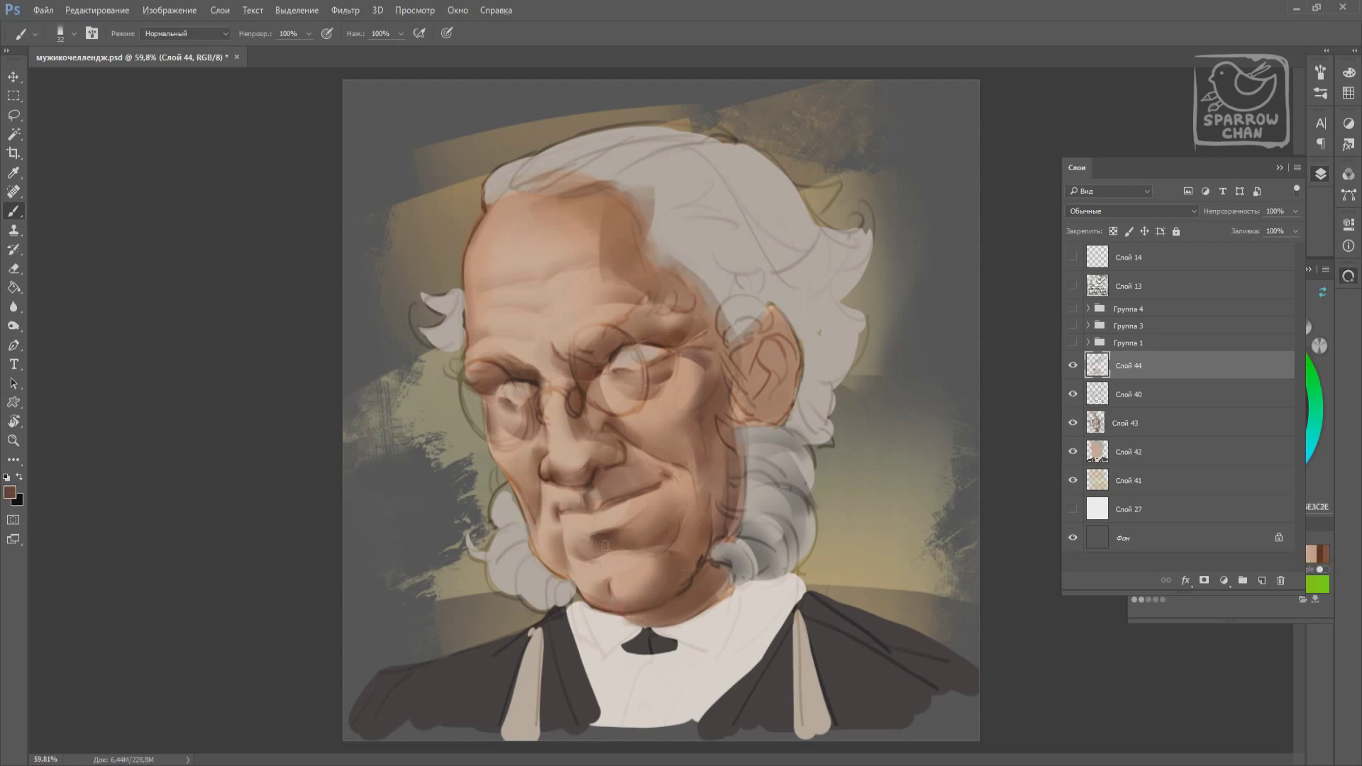
right_click(607, 545)
key("Return")
right_click(681, 490)
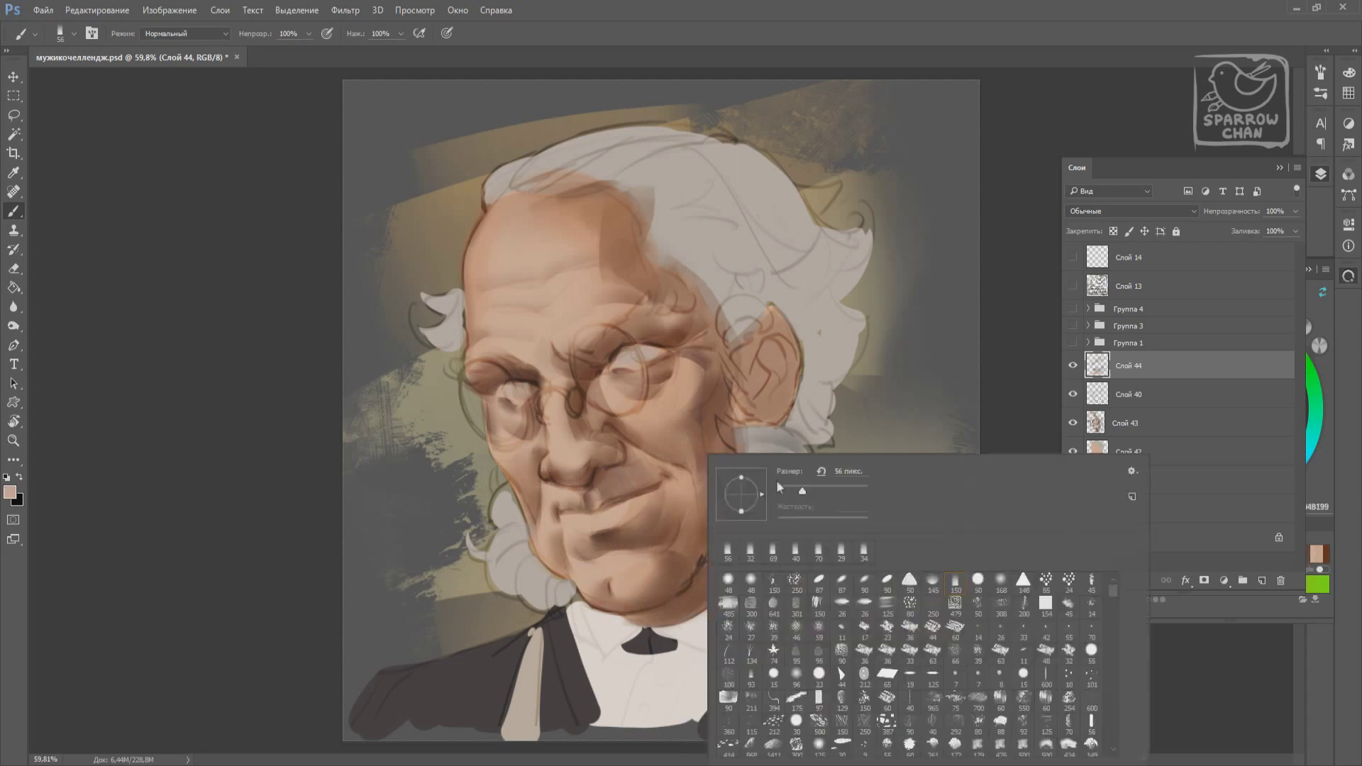
left_click_drag(864, 470, 834, 470)
left_click(1209, 370)
left_click(731, 491, "alt")
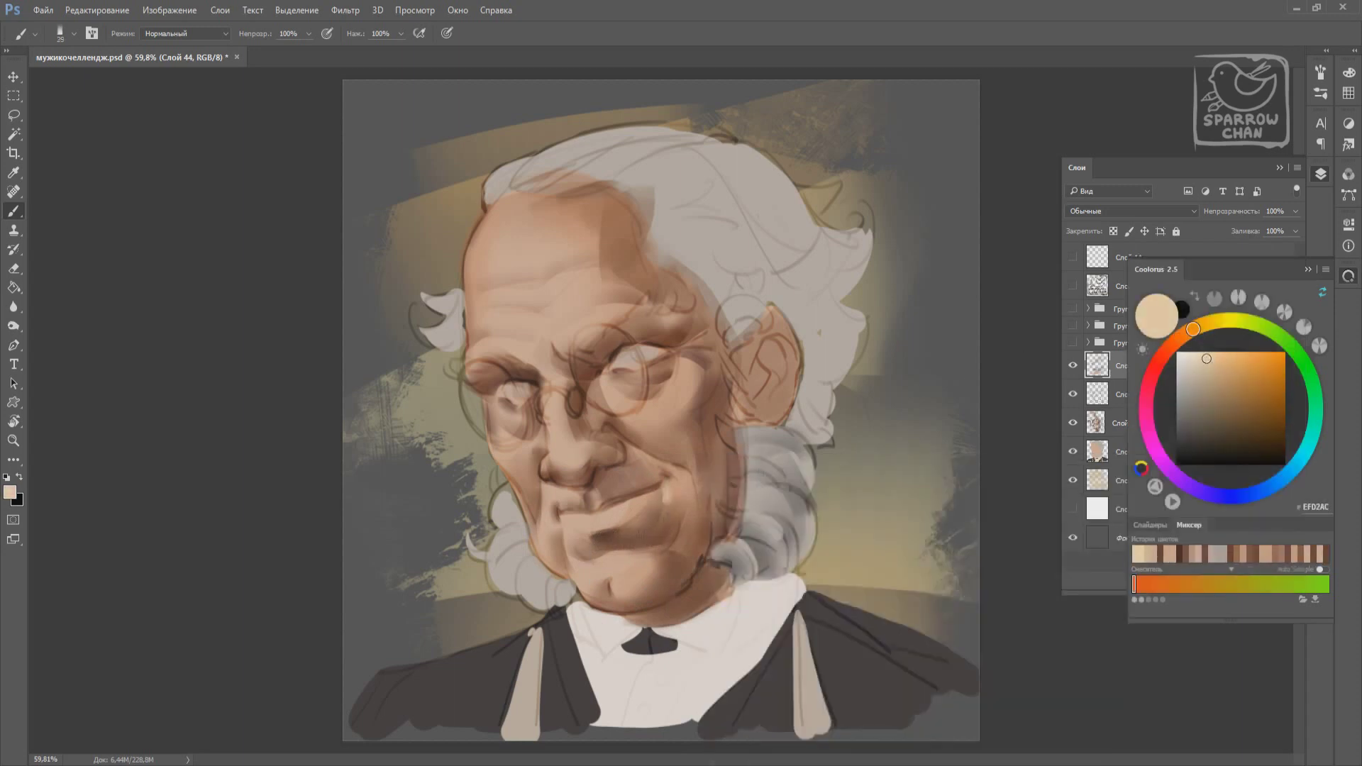
Sample mid and light skin tones and brown shadows across the face.
left_click(542, 495, "alt")
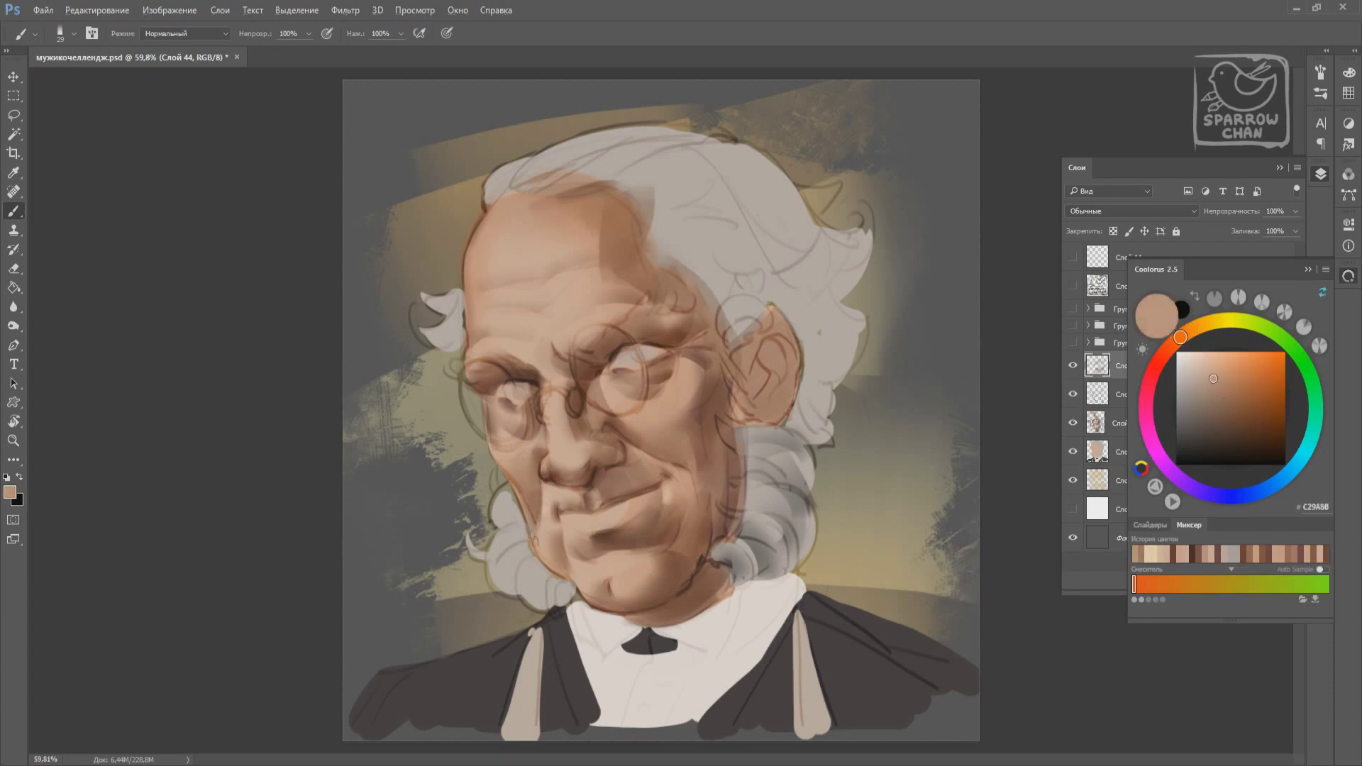
left_click(530, 479, "alt")
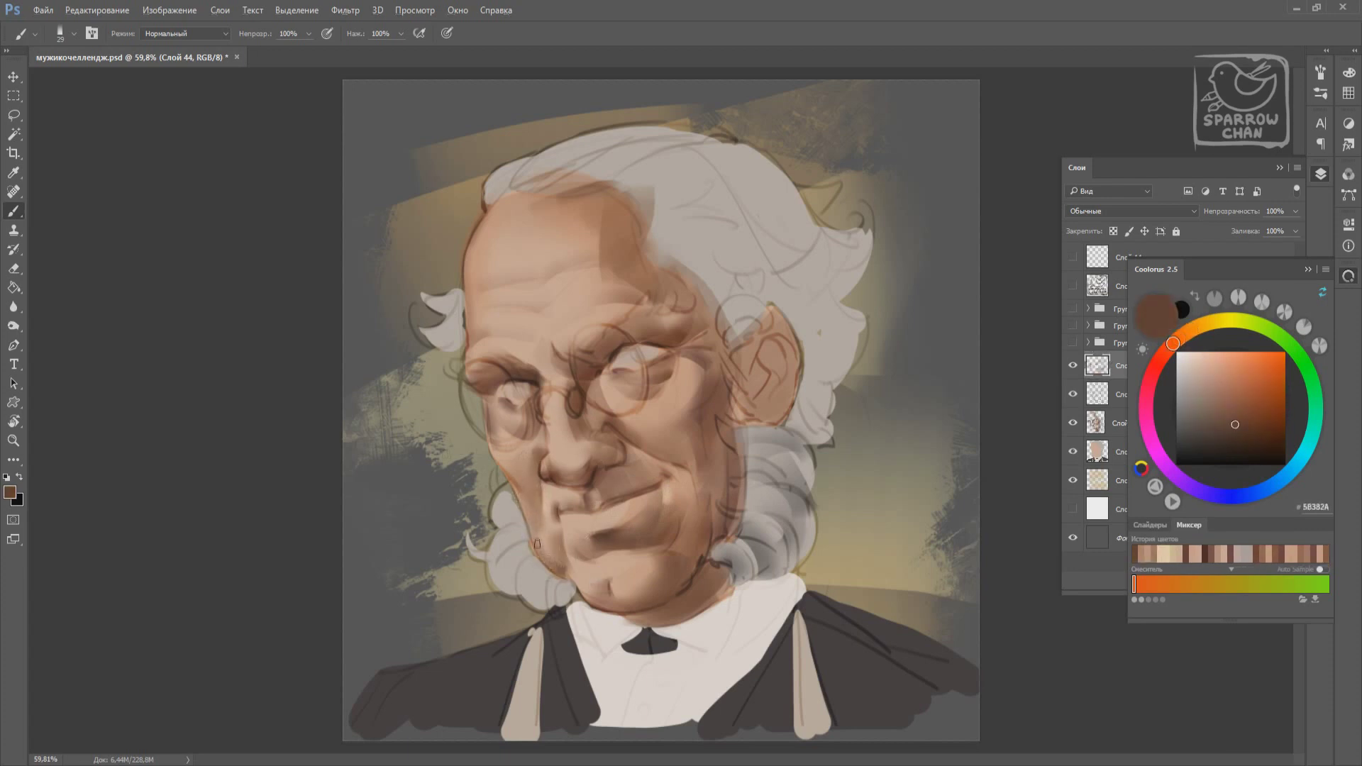
left_click(686, 552, "alt")
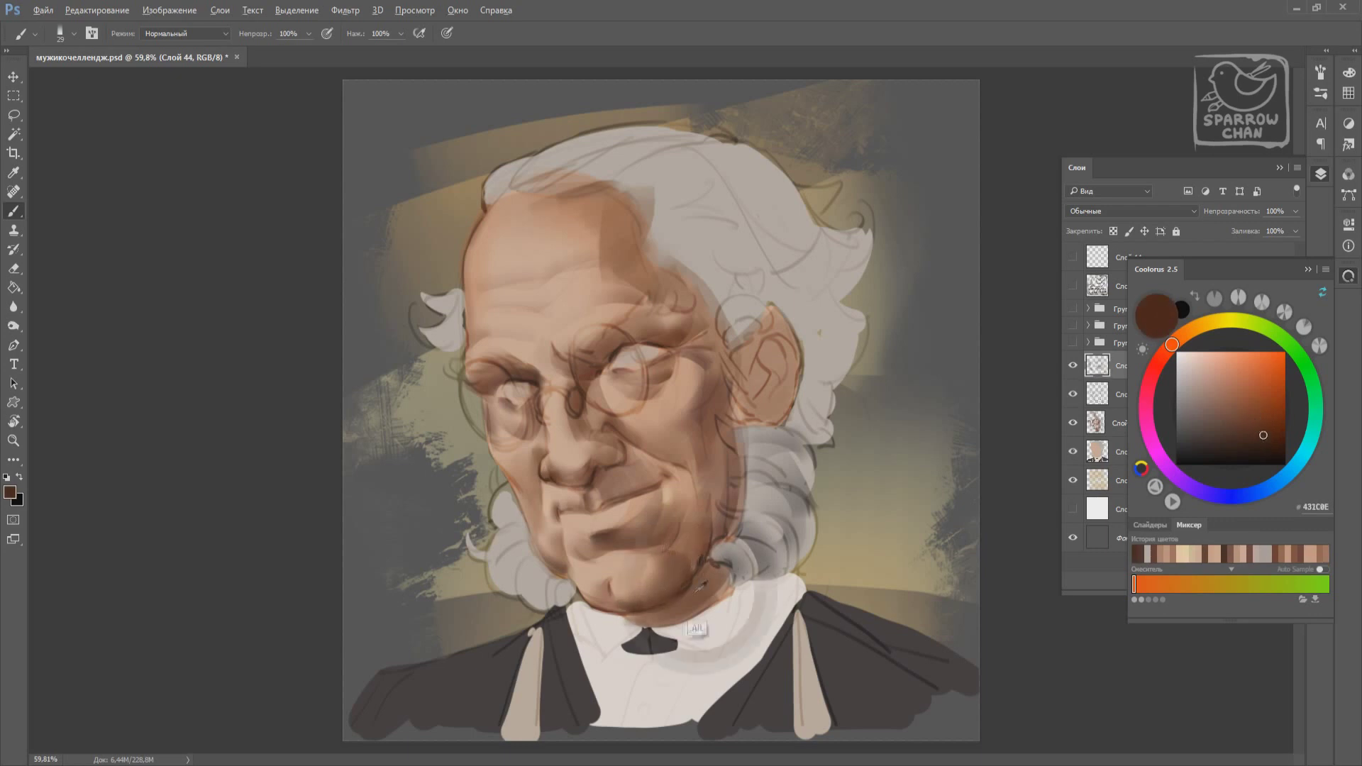
left_click(618, 598, "alt")
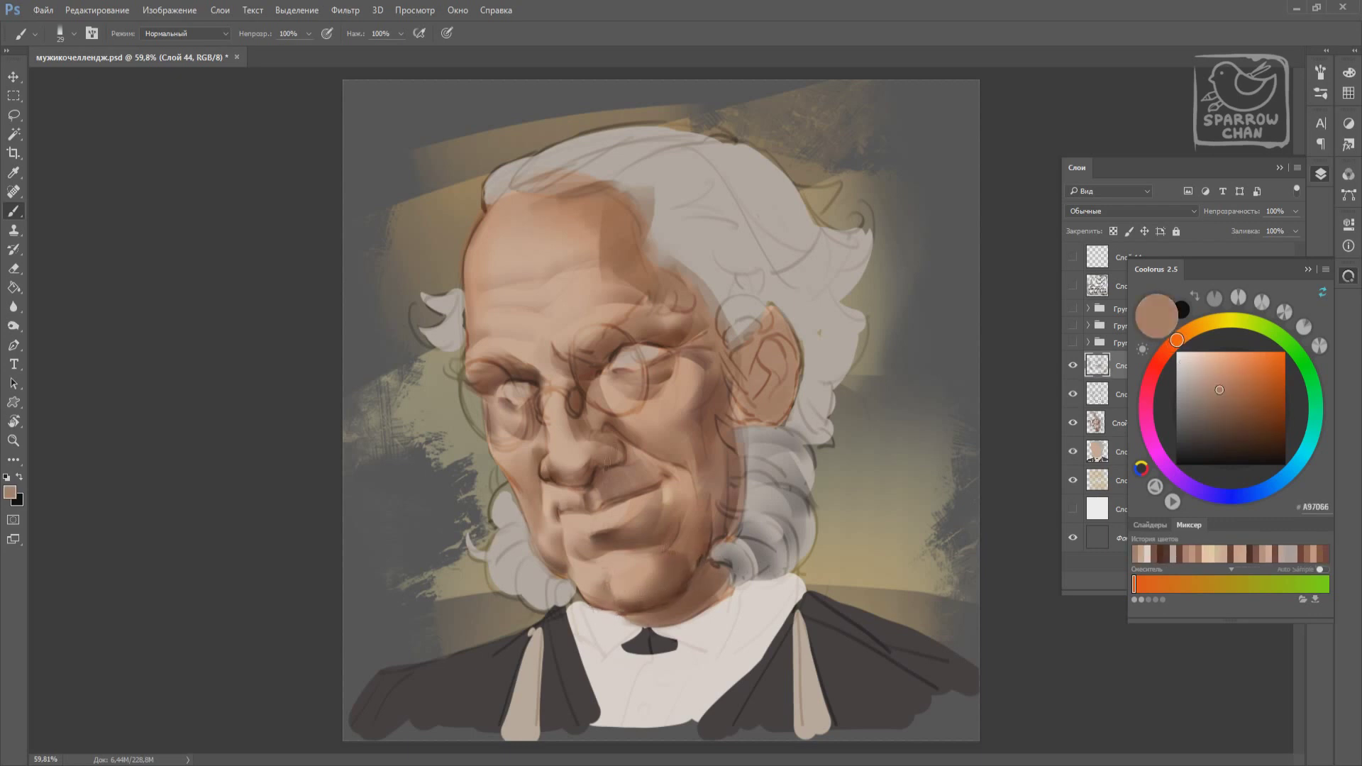
left_click(569, 334, "alt")
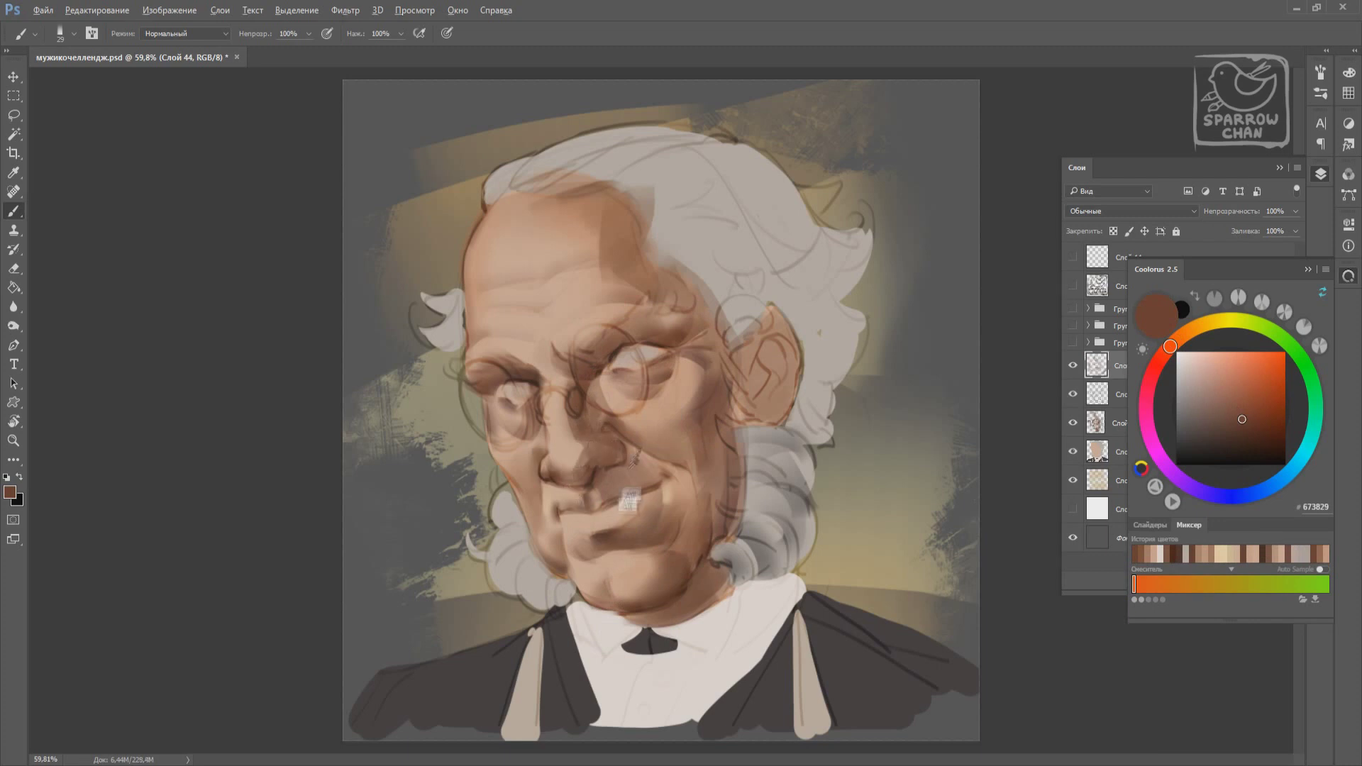
left_click(639, 458, "alt")
left_click(685, 484, "alt")
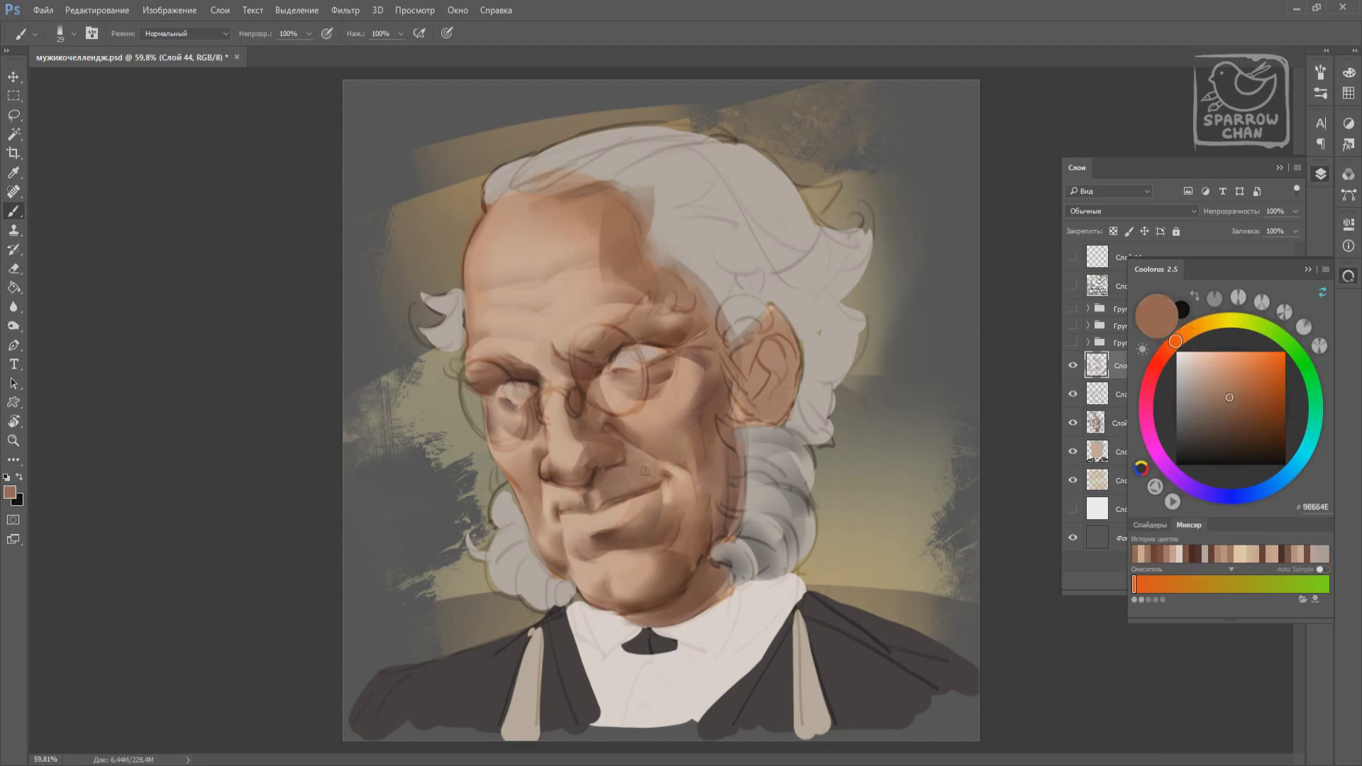
left_click(653, 468, "alt")
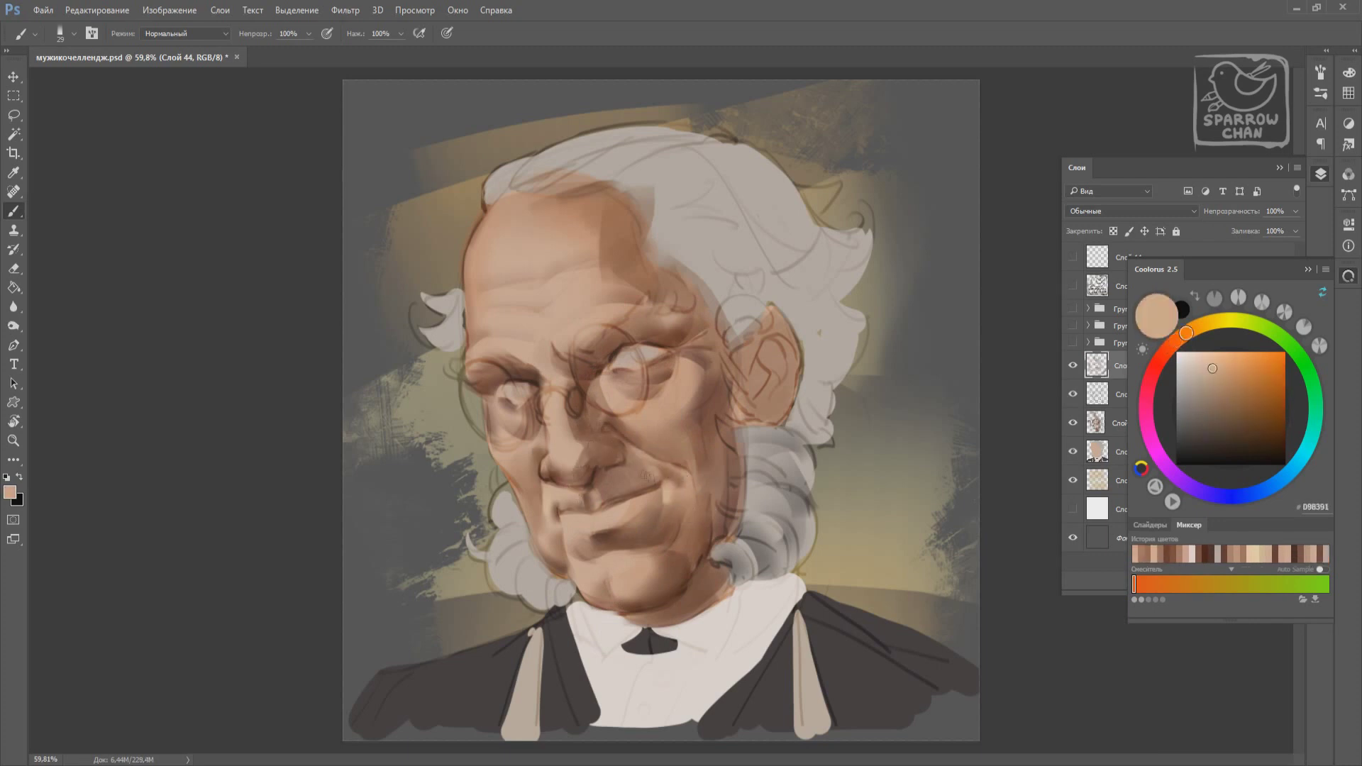
left_click(570, 495, "alt")
Set the brush to size 34 and blend warm skin tones and shadow brown across the cheek.
right_click(639, 429)
left_click(637, 429, "alt")
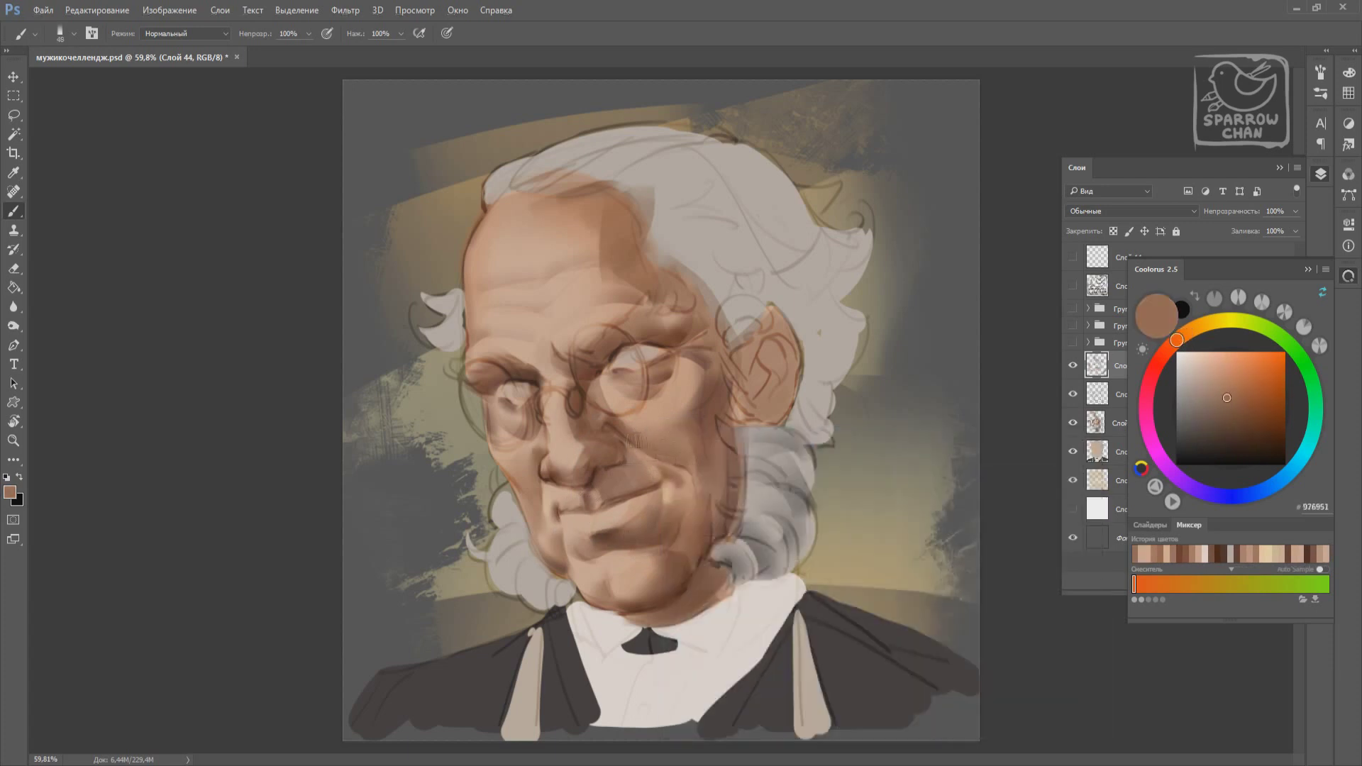
left_click(525, 474, "alt")
left_click(549, 475, "alt")
right_click(550, 476)
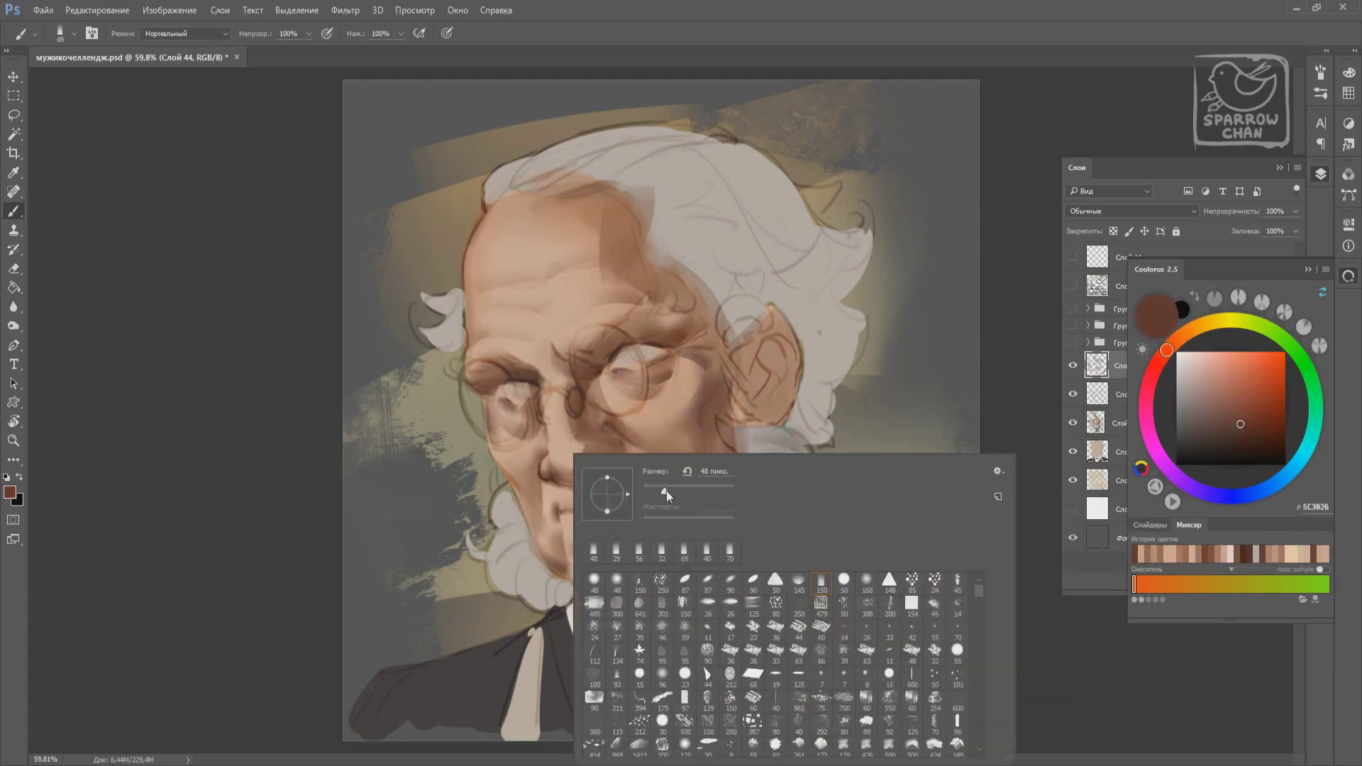
double_click(666, 491)
left_click(541, 446, "alt")
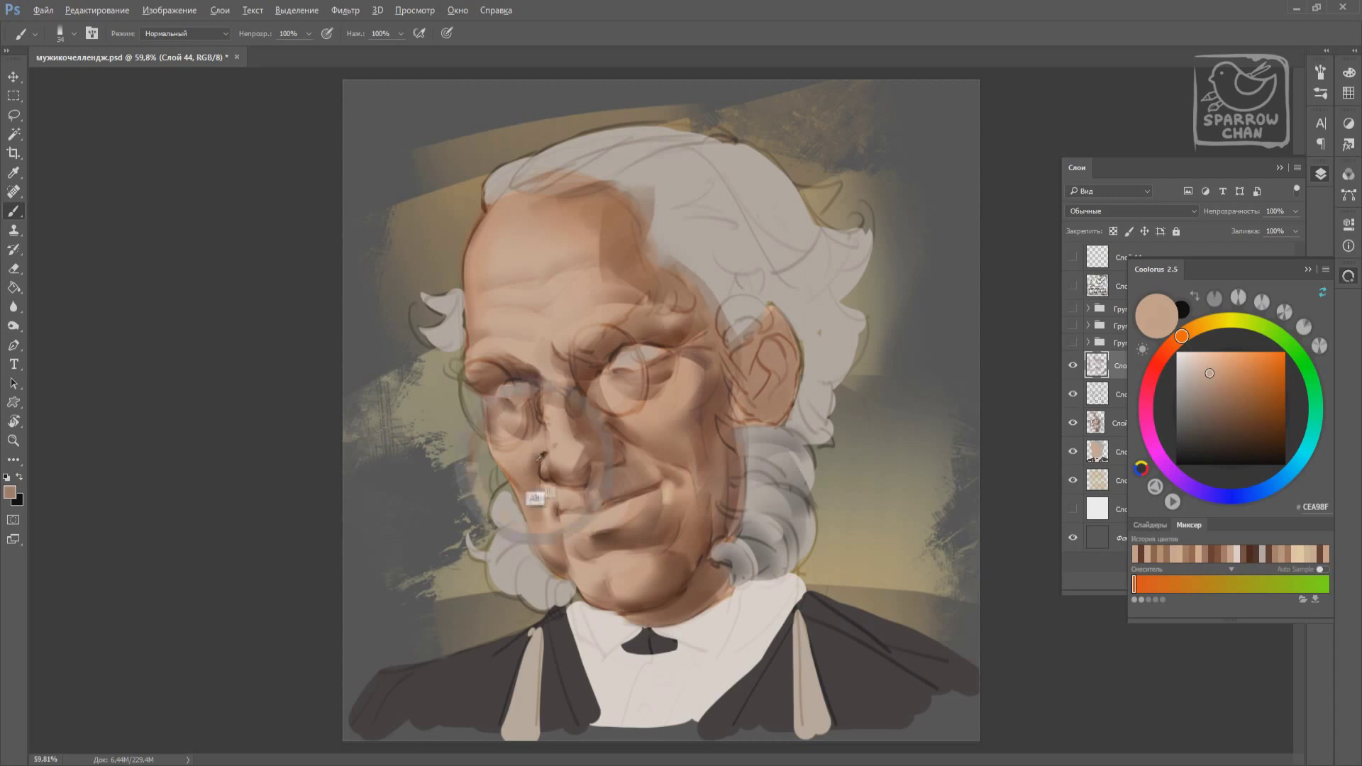
left_click(537, 497, "alt")
left_click(623, 423, "alt")
left_click(537, 453, "alt")
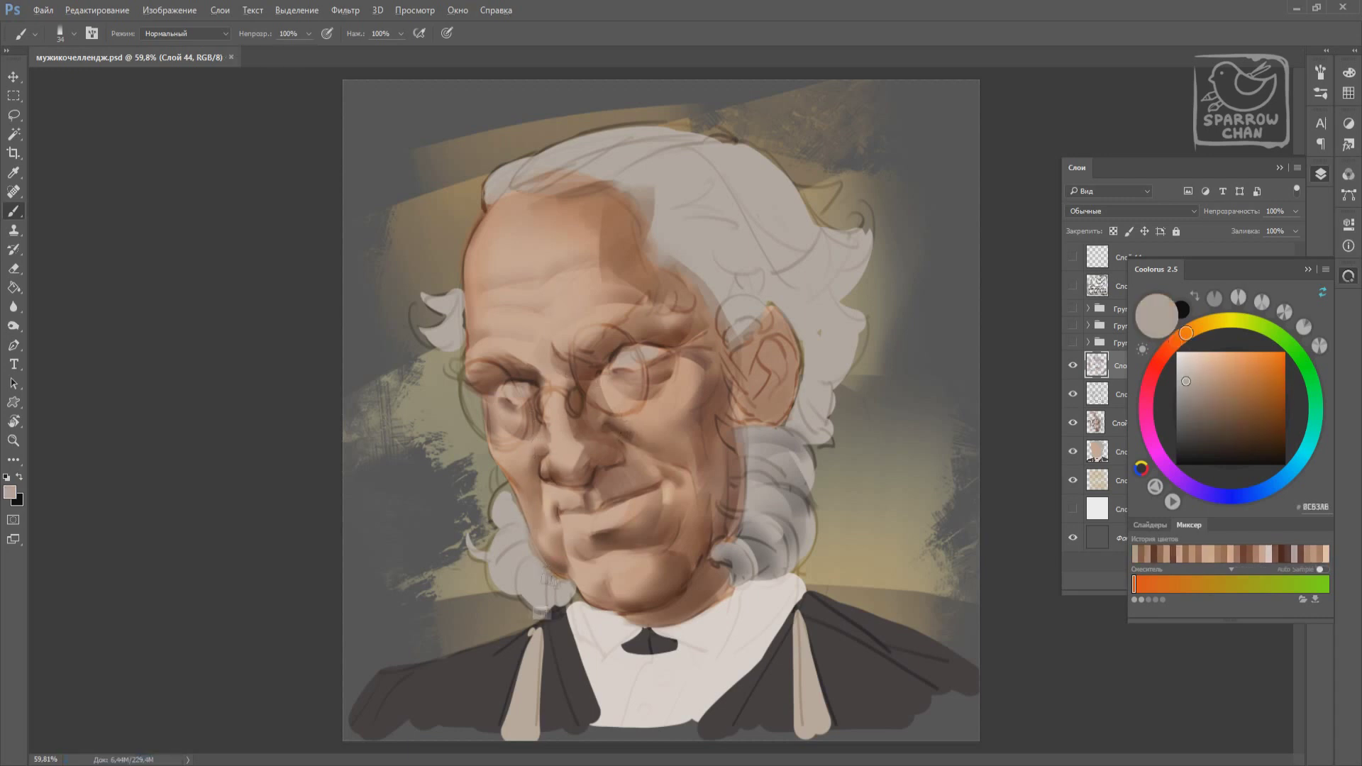
Sample hair grey, collar off-white and neck browns to deepen the neck shadow.
left_click(548, 572, "alt")
left_click(536, 529, "alt")
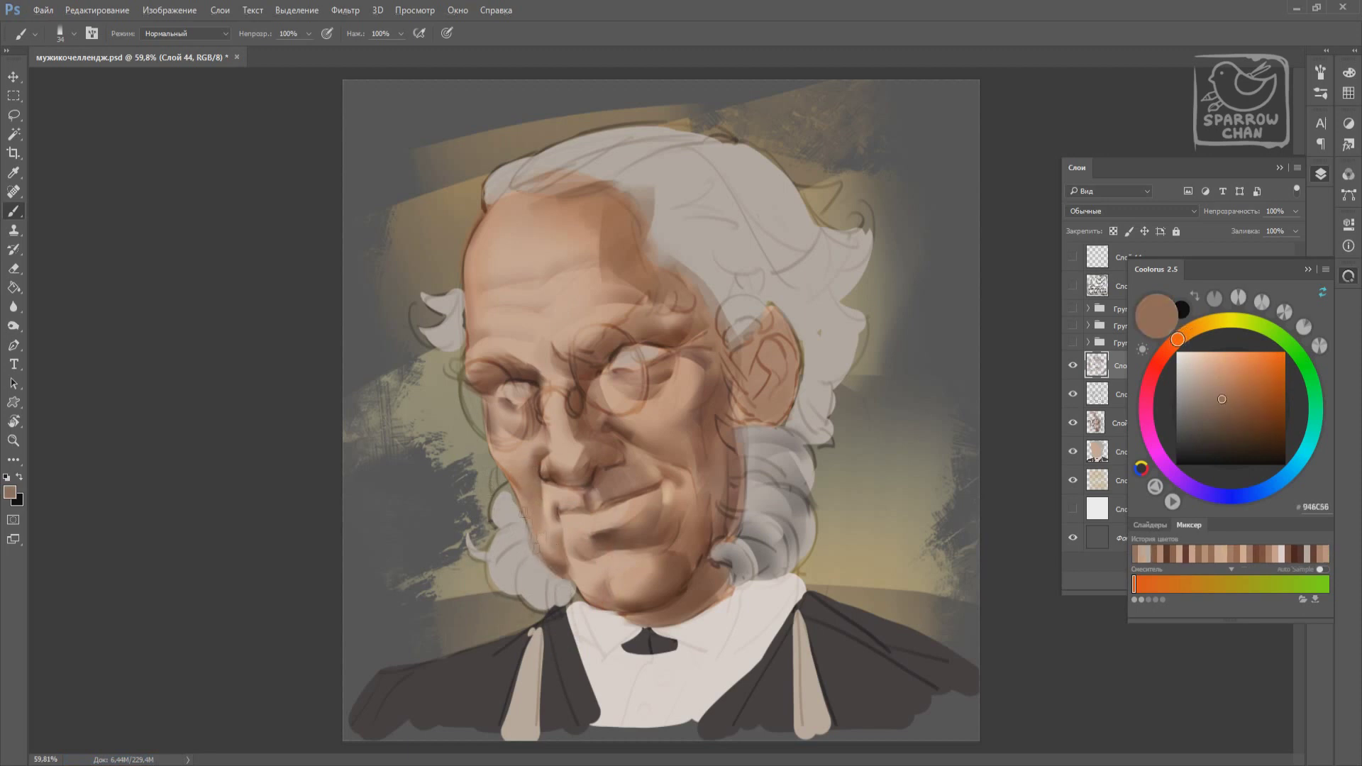
left_click(549, 578, "alt")
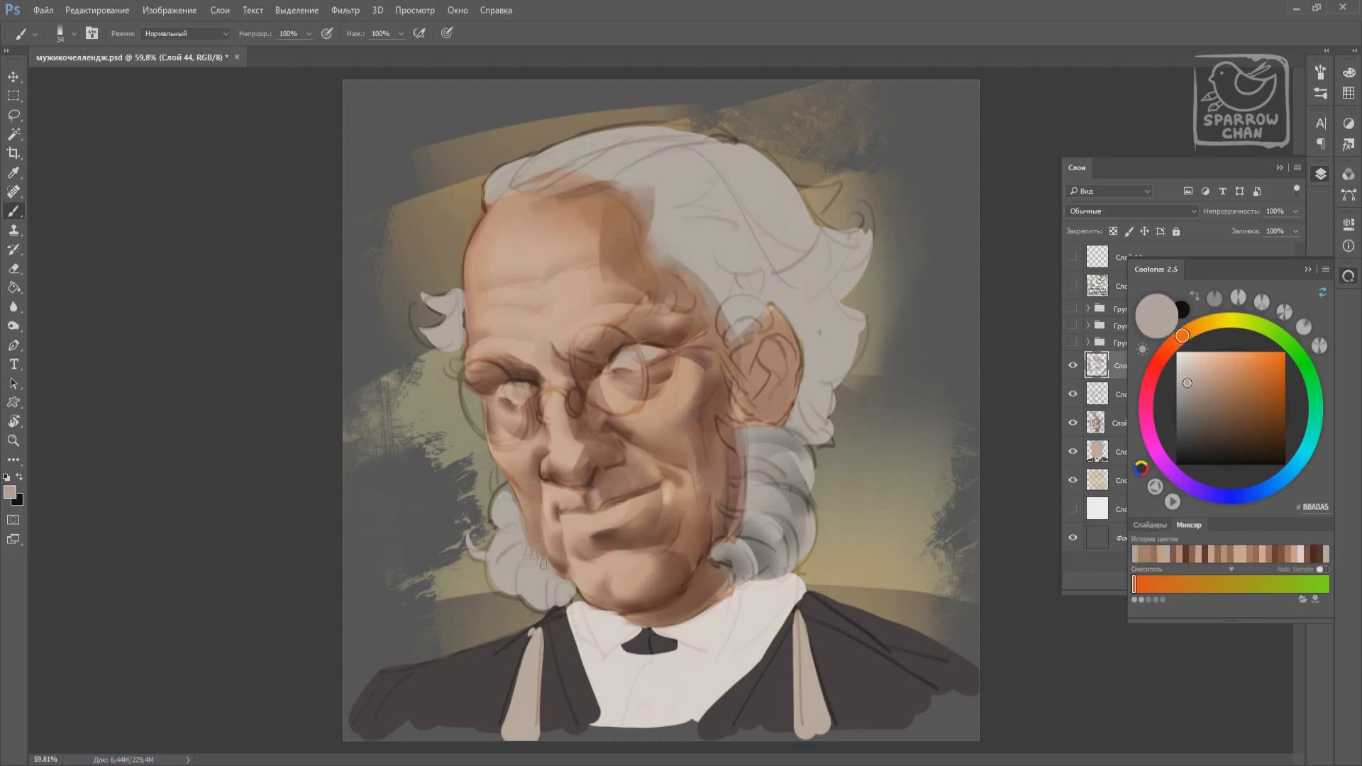
left_click(596, 609, "alt")
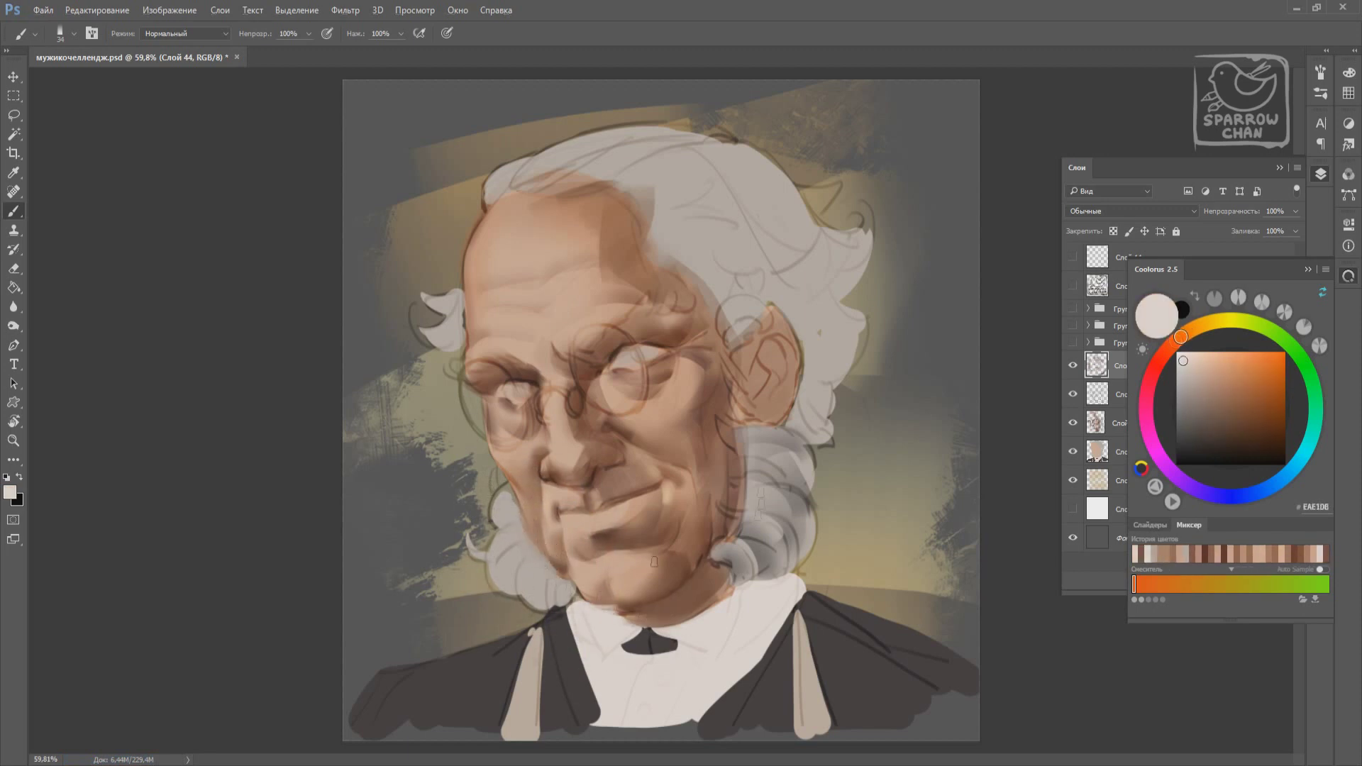
left_click(698, 572, "alt")
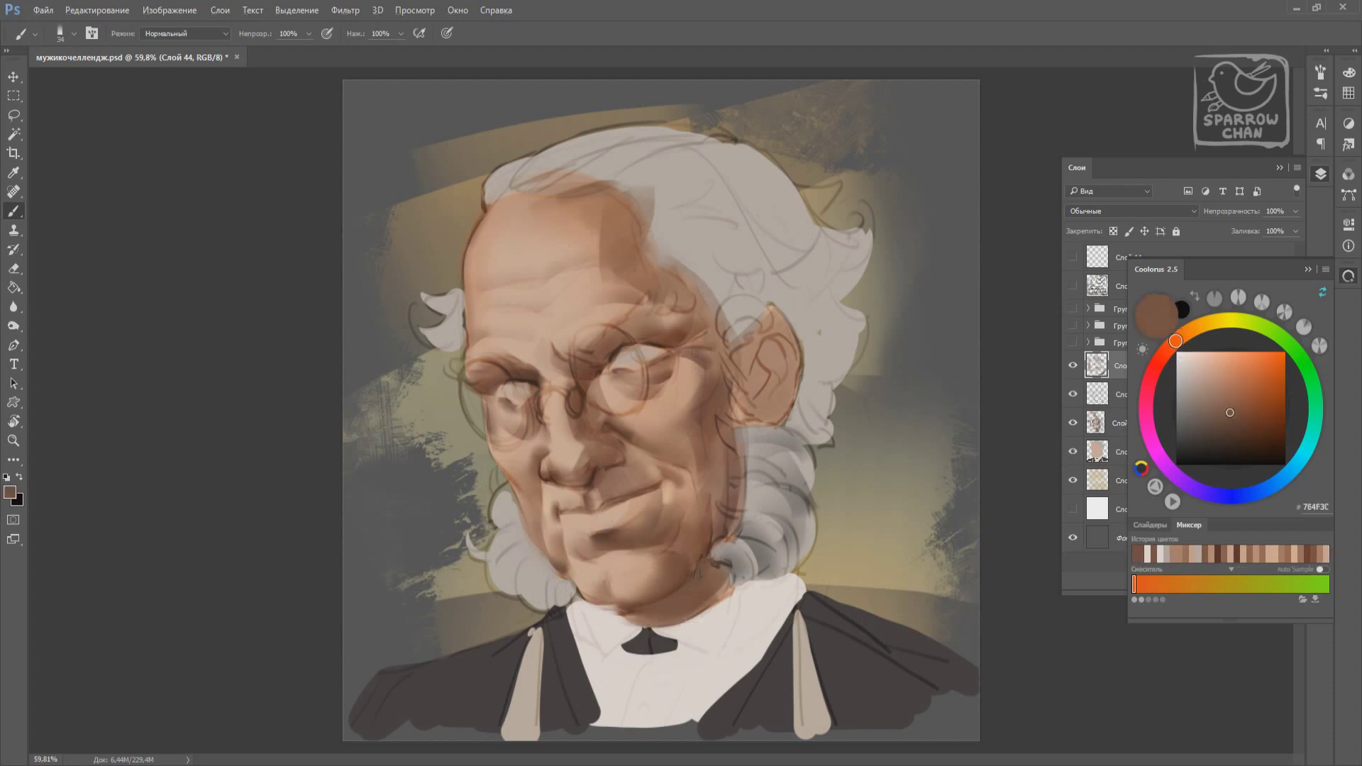
left_click(1267, 432)
left_click(709, 511, "alt")
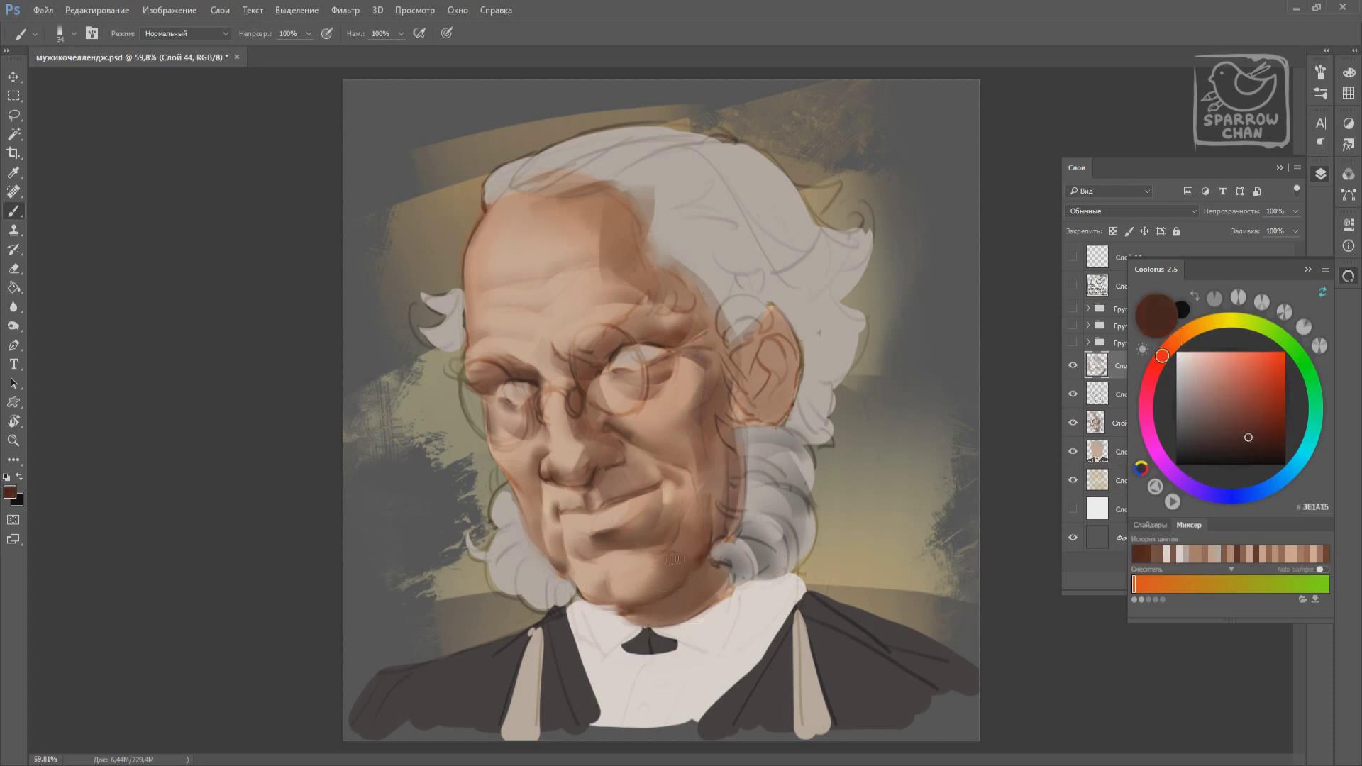
Resize the brush from 108 to 29 and shade the ear with dark reddish-brown.
right_click(735, 451)
key("Return")
right_click(721, 429)
key("Return")
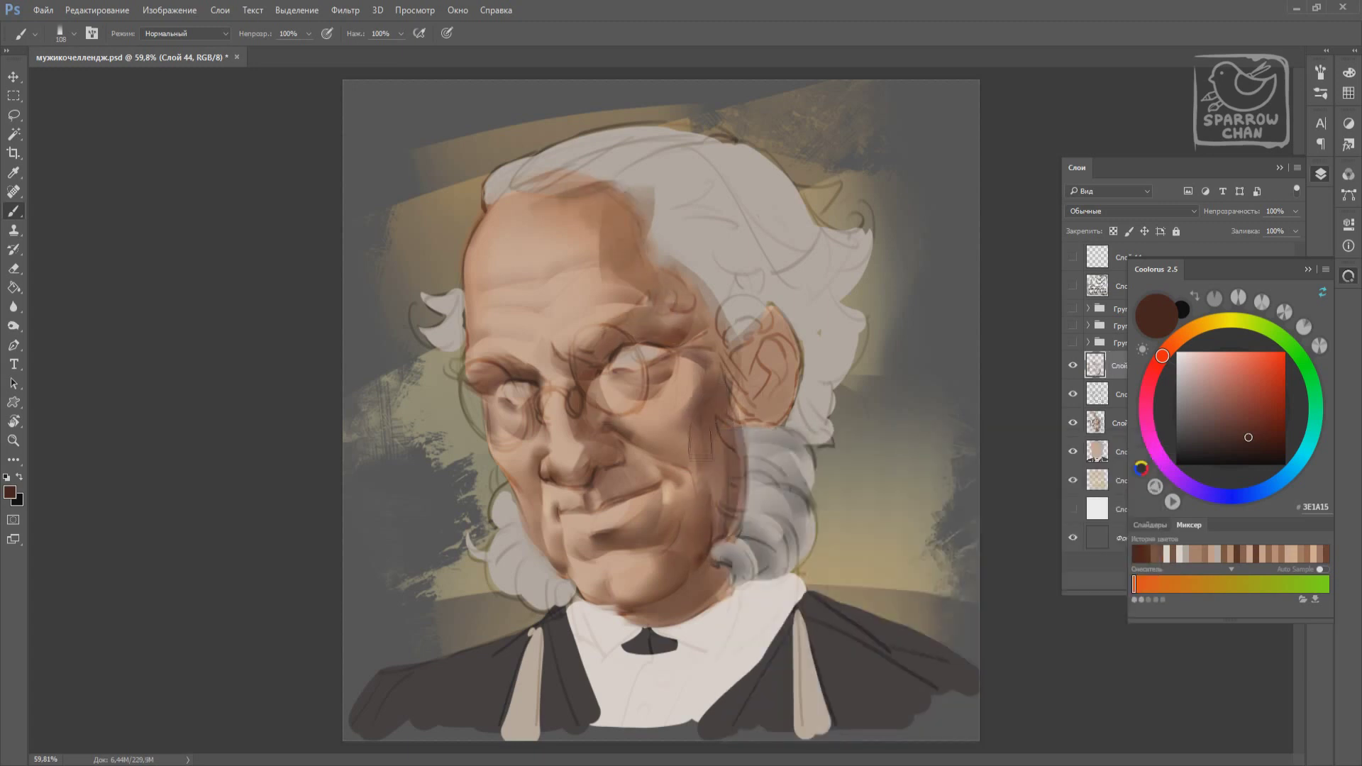
left_click(752, 397, "alt")
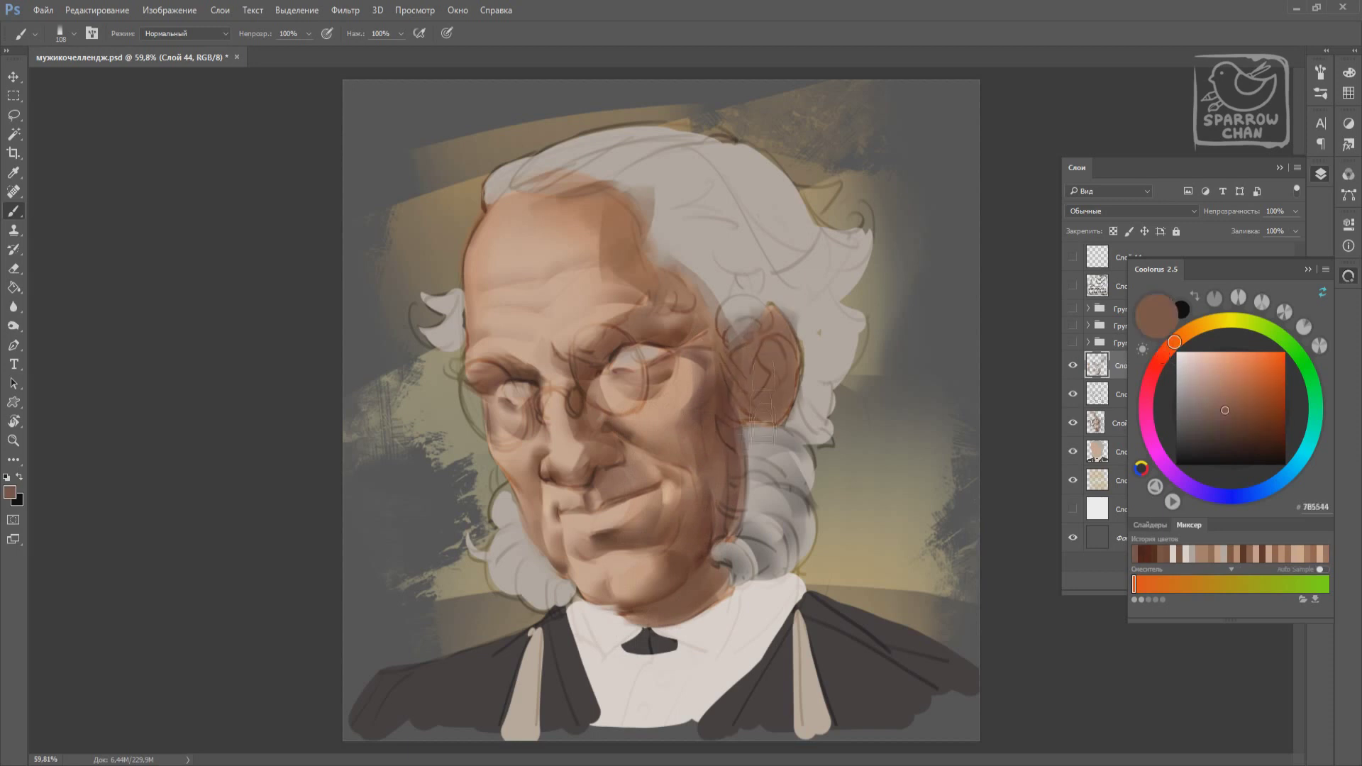
right_click(745, 380)
key("Return")
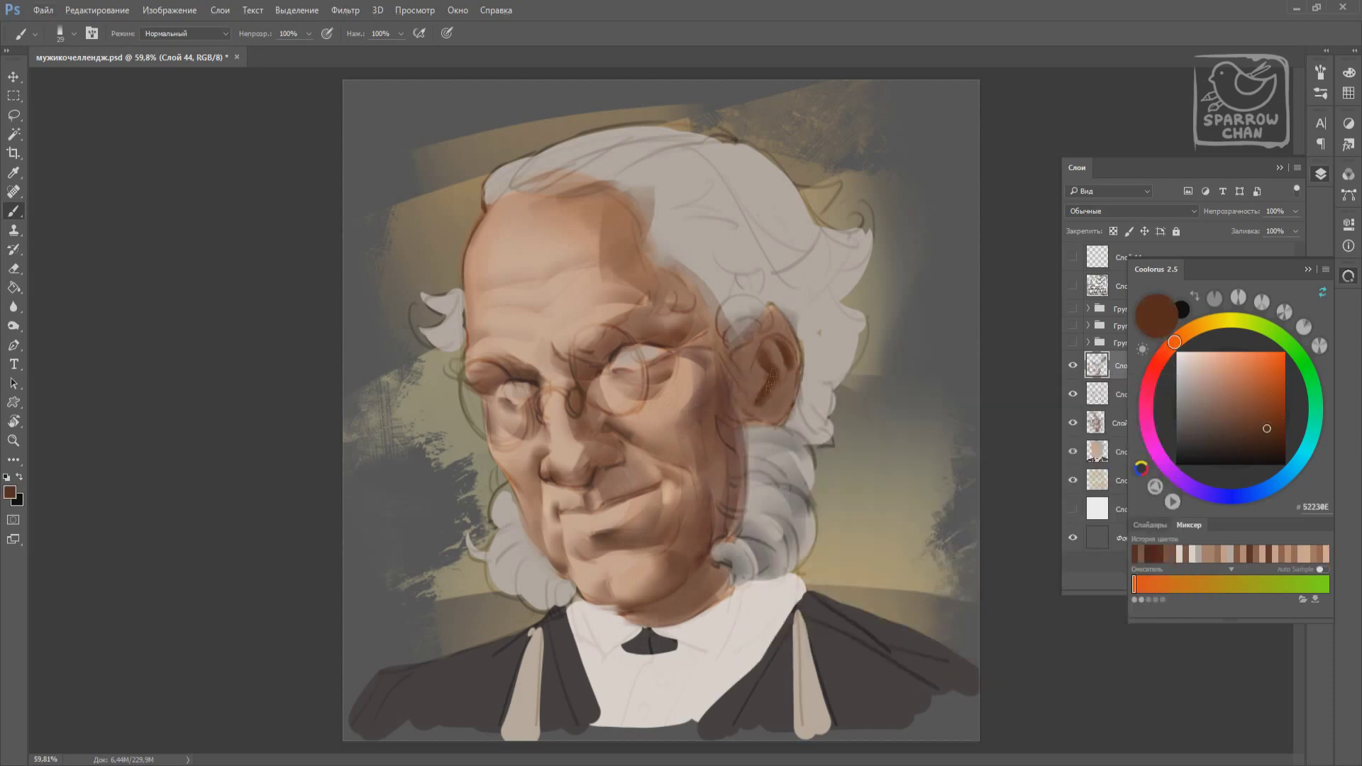
left_click(765, 366, "alt")
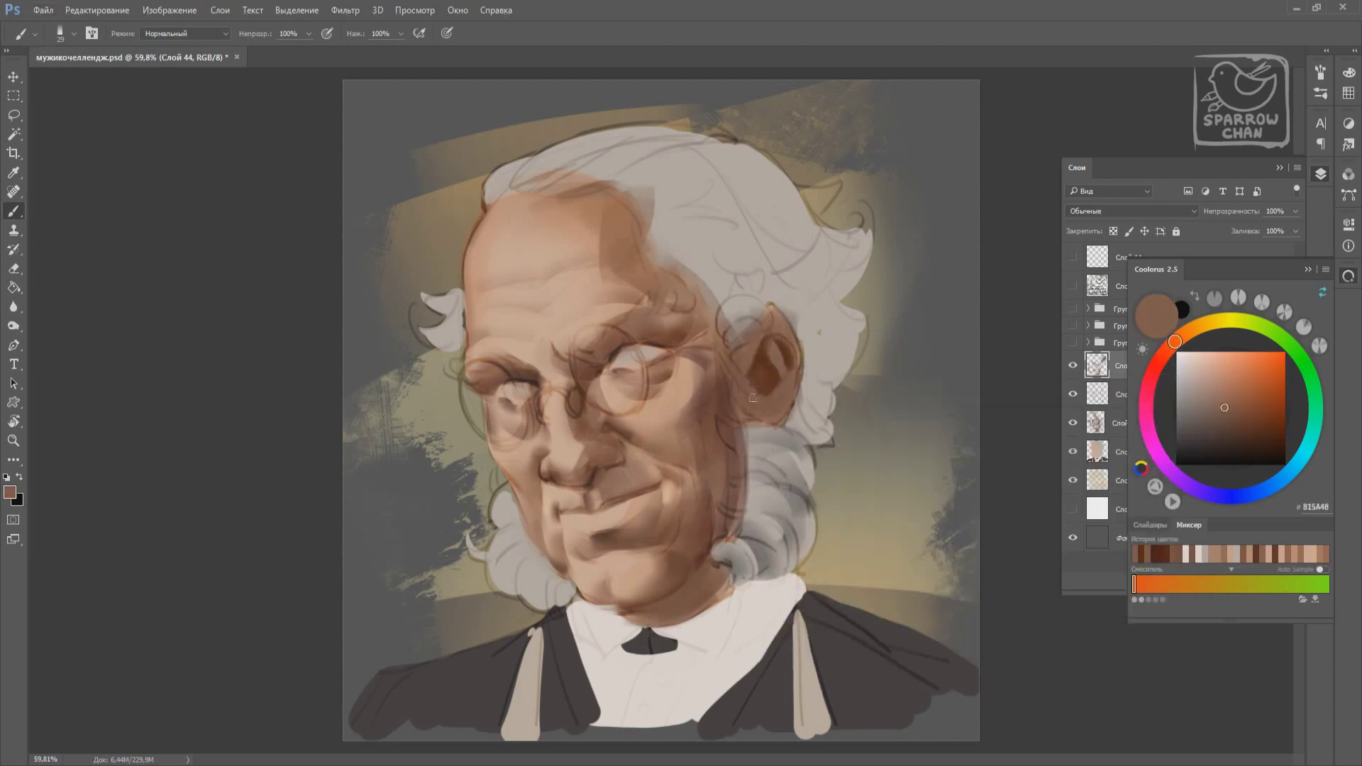
left_click(809, 365, "alt")
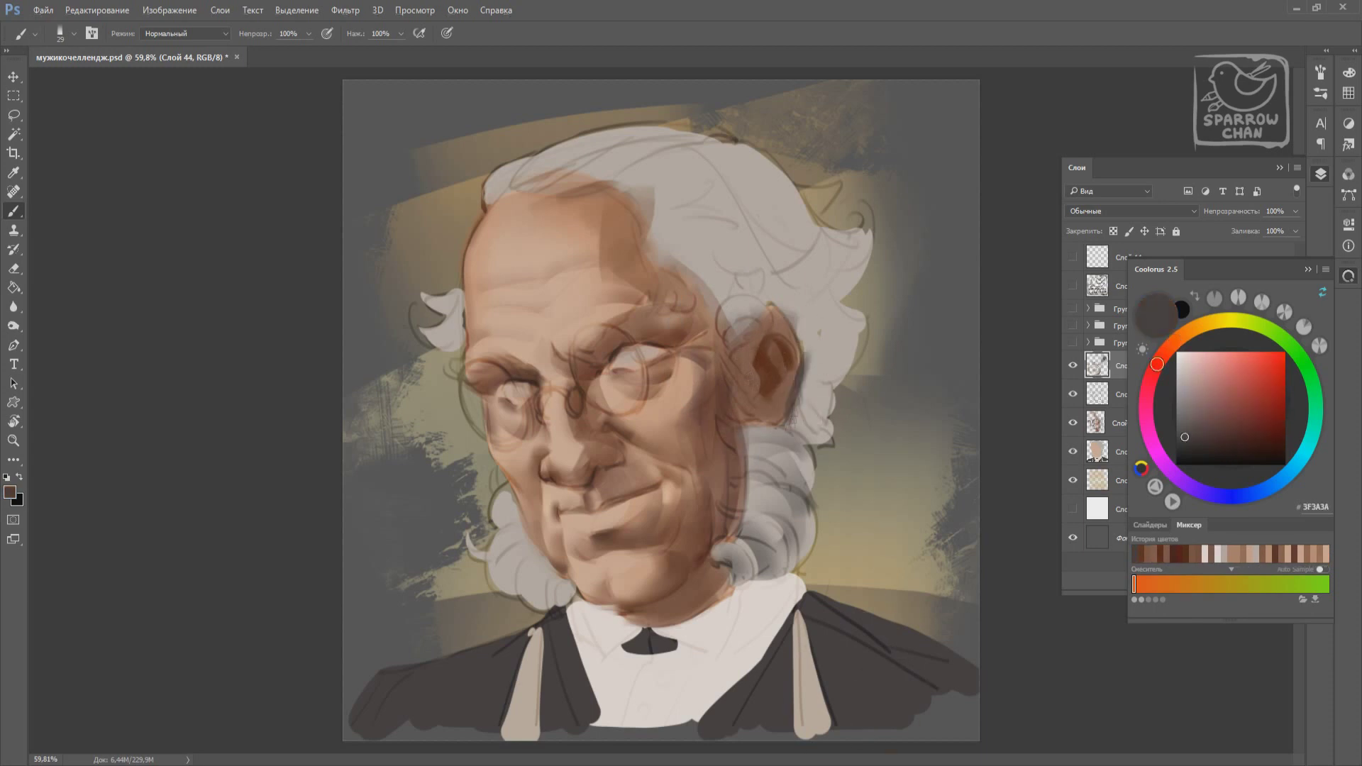
Set the brush to size 26 and repaint deep red-brown shading on the upper lip.
right_click(713, 433)
left_click(589, 358, "alt")
left_click(595, 360, "alt")
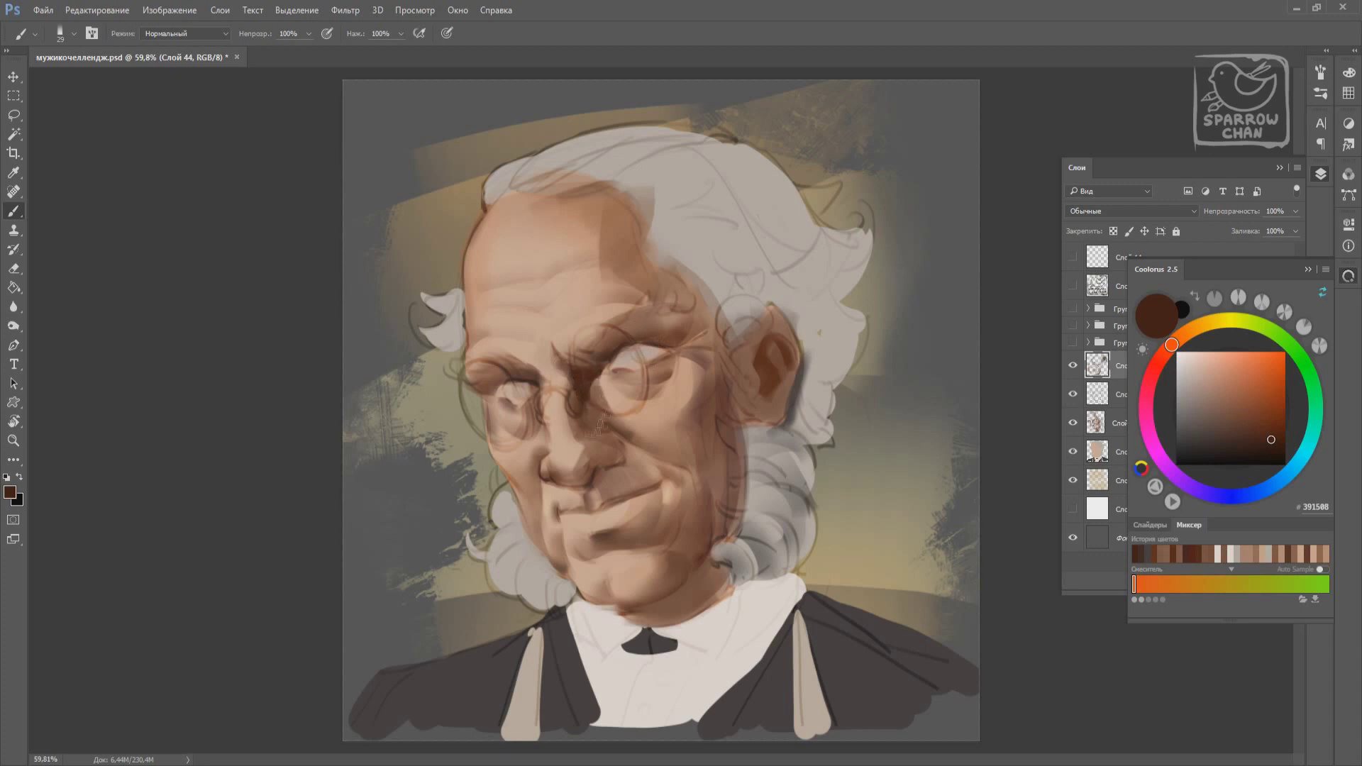
right_click(602, 452)
type("26")
key("Return")
left_click_drag(598, 496, 642, 483)
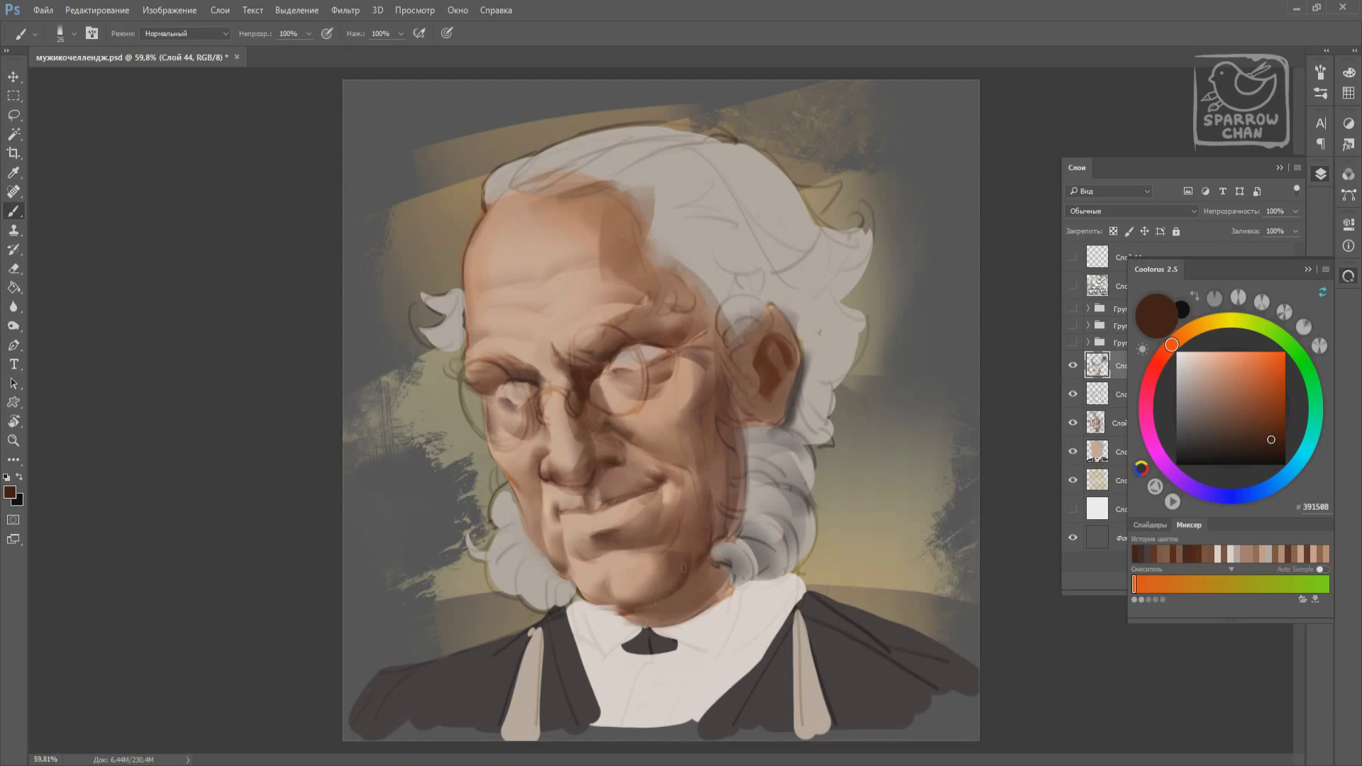
Sample collar off-white, shadow brown and skin tones, and set the brush size to 44.
left_click(616, 621, "alt")
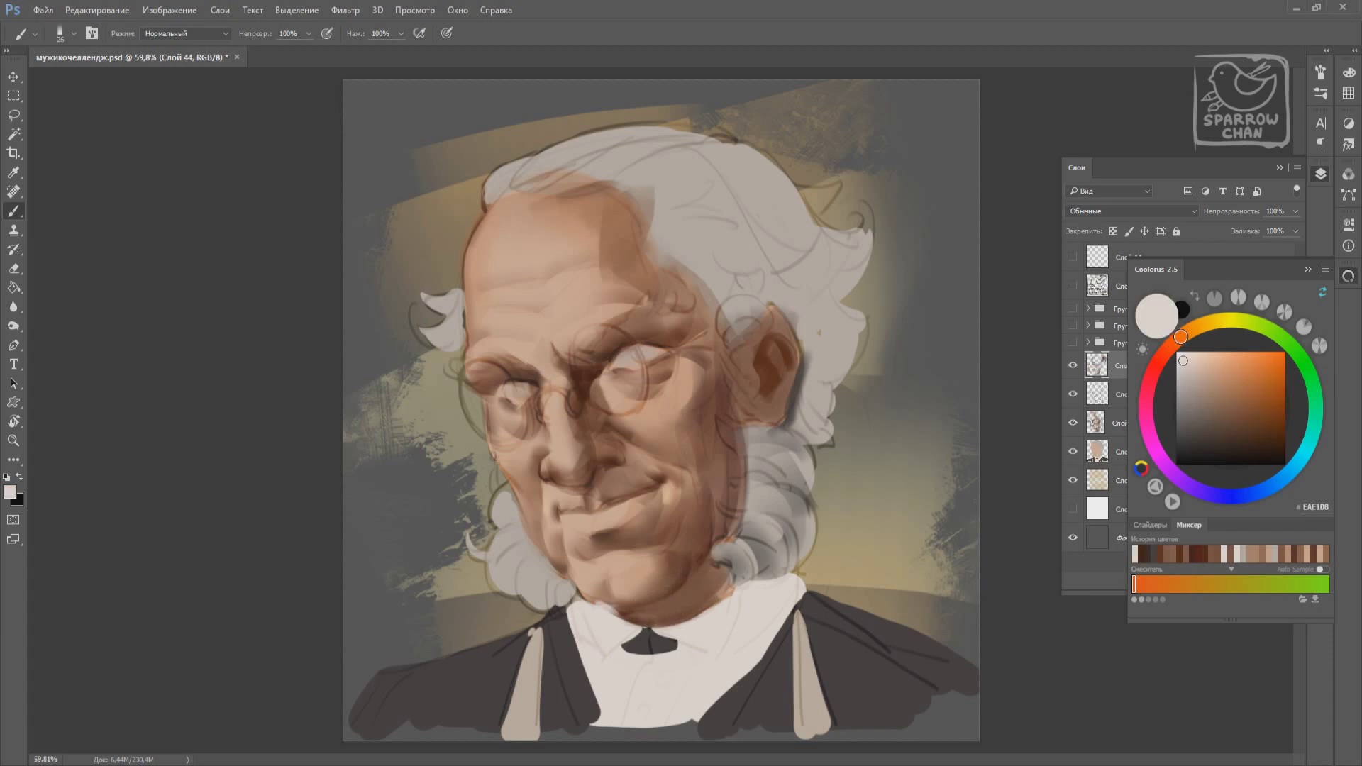
left_click(515, 497, "alt")
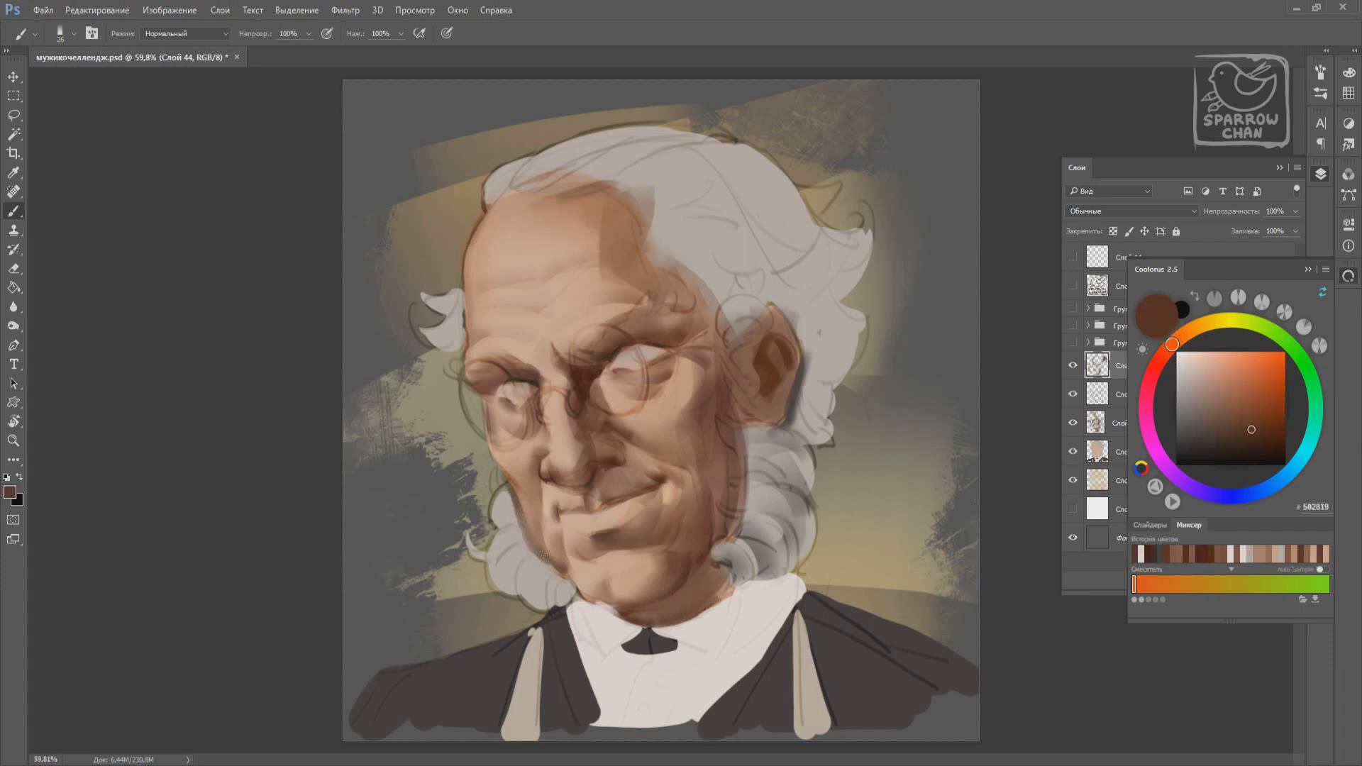
left_click(517, 488, "alt")
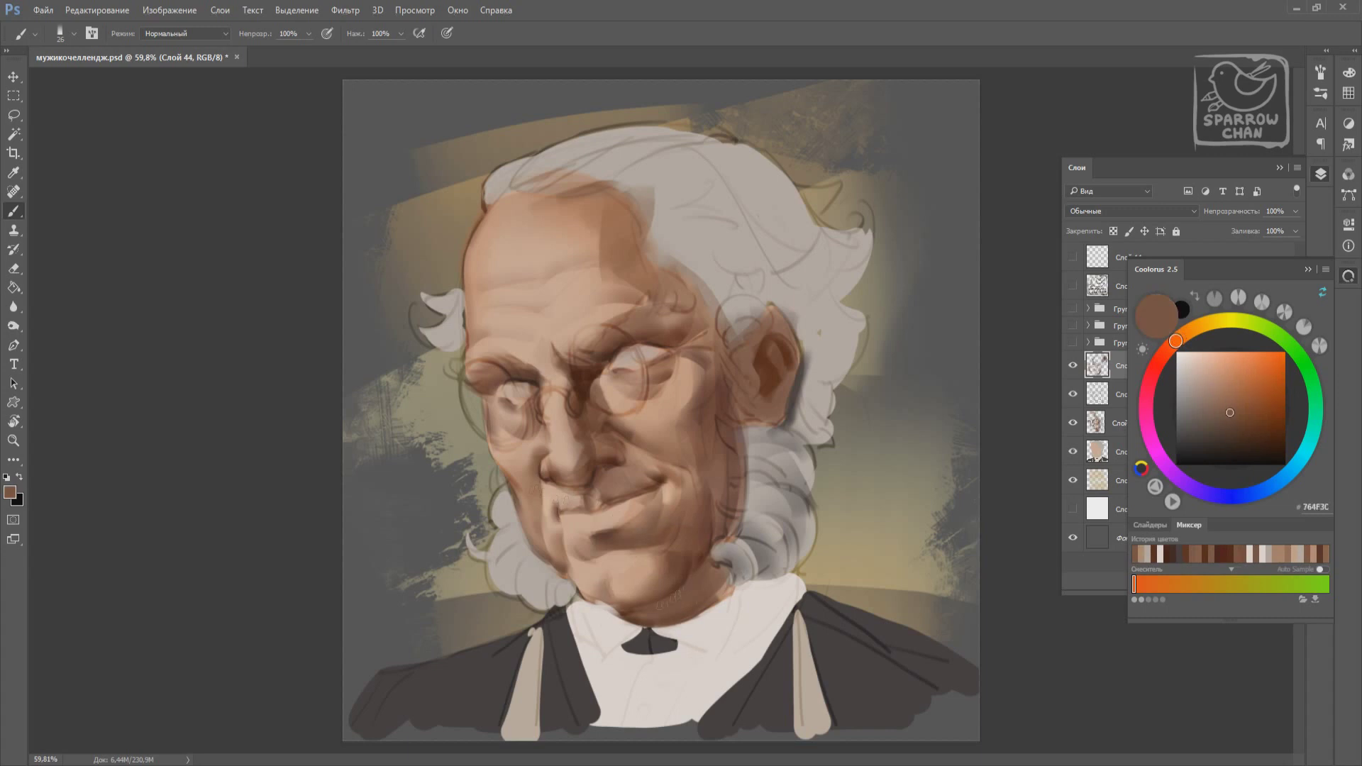
left_click(603, 566, "alt")
left_click(588, 537, "alt")
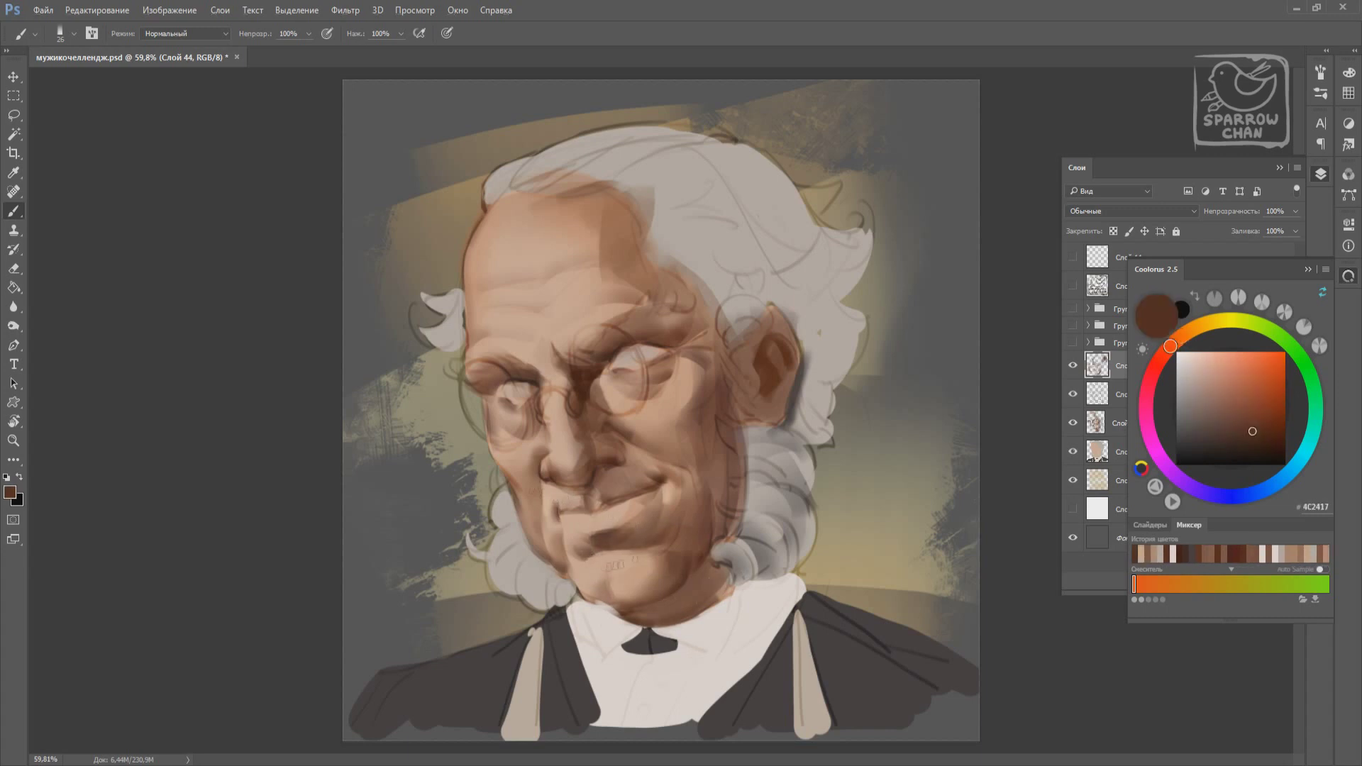
right_click(662, 451)
double_click(759, 504)
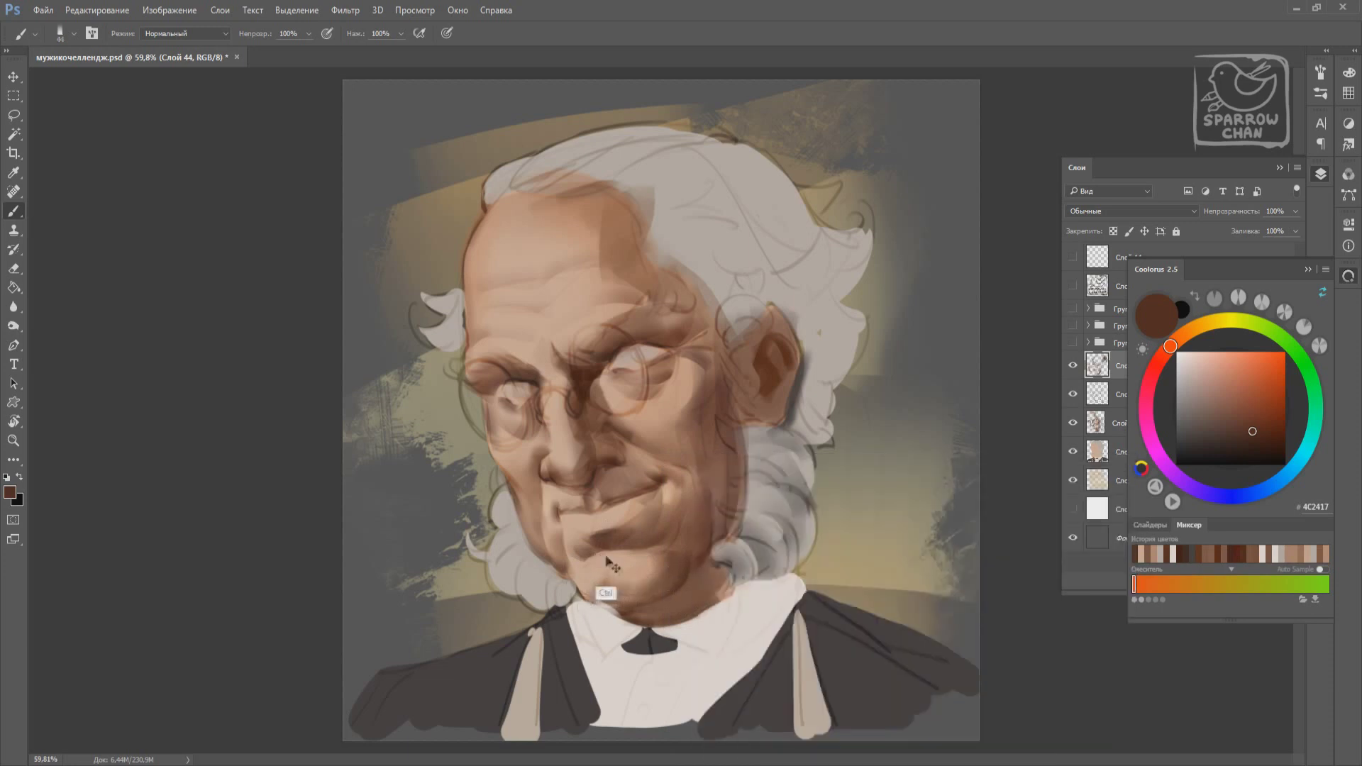
Sample light grey from the hair plus brown and light tan from the face.
left_click(720, 420, "alt")
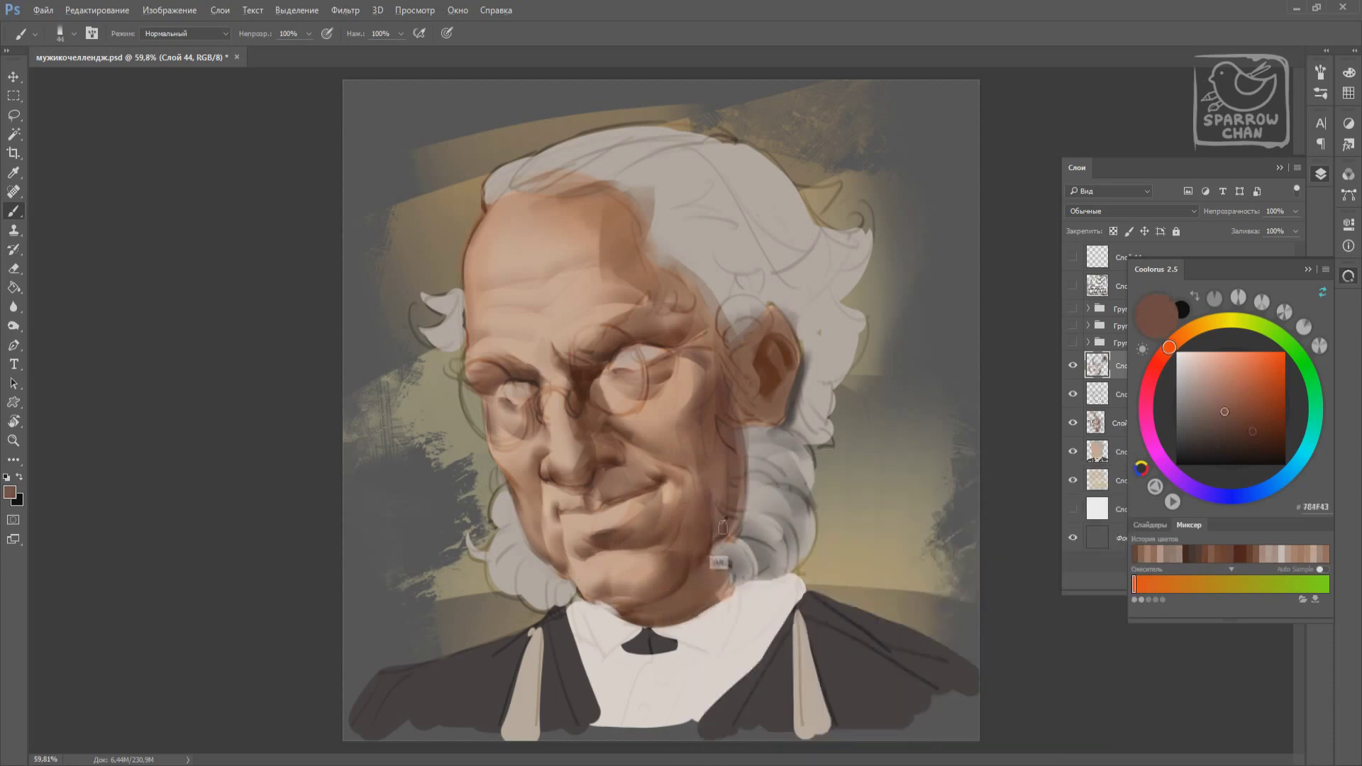
left_click(740, 511, "alt")
left_click(758, 469, "alt")
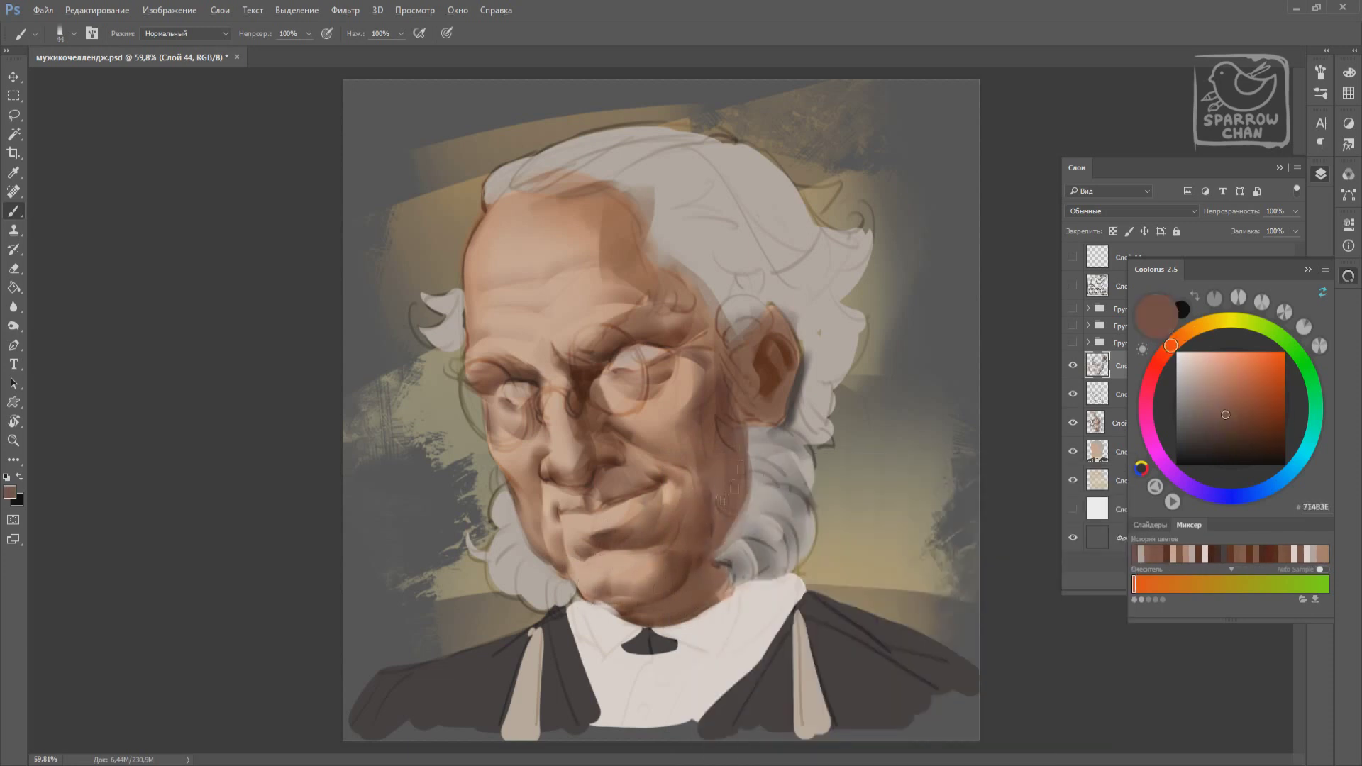
left_click(731, 514, "alt")
left_click(531, 482, "alt")
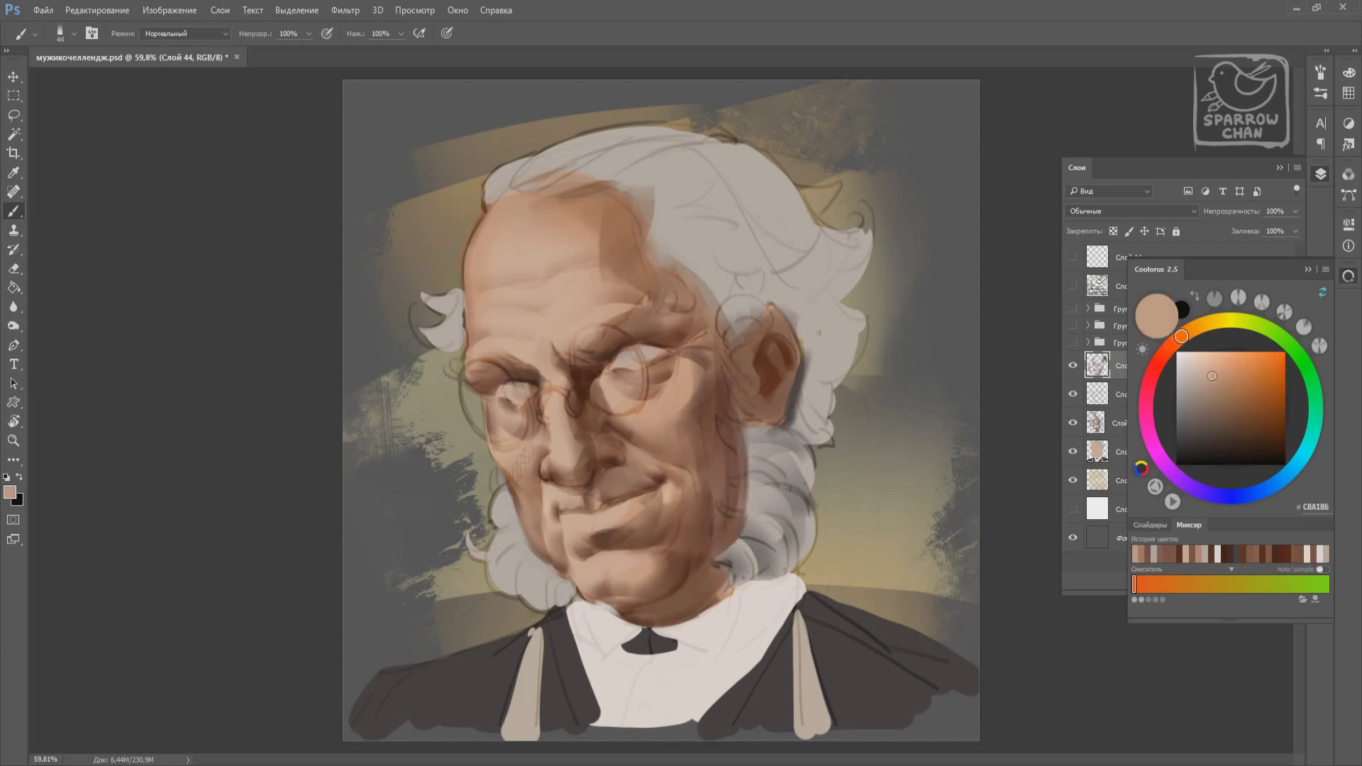
Darken and extend the shadow under the chin with a size-21 brush and deeper red-brown.
left_click(650, 642, "alt")
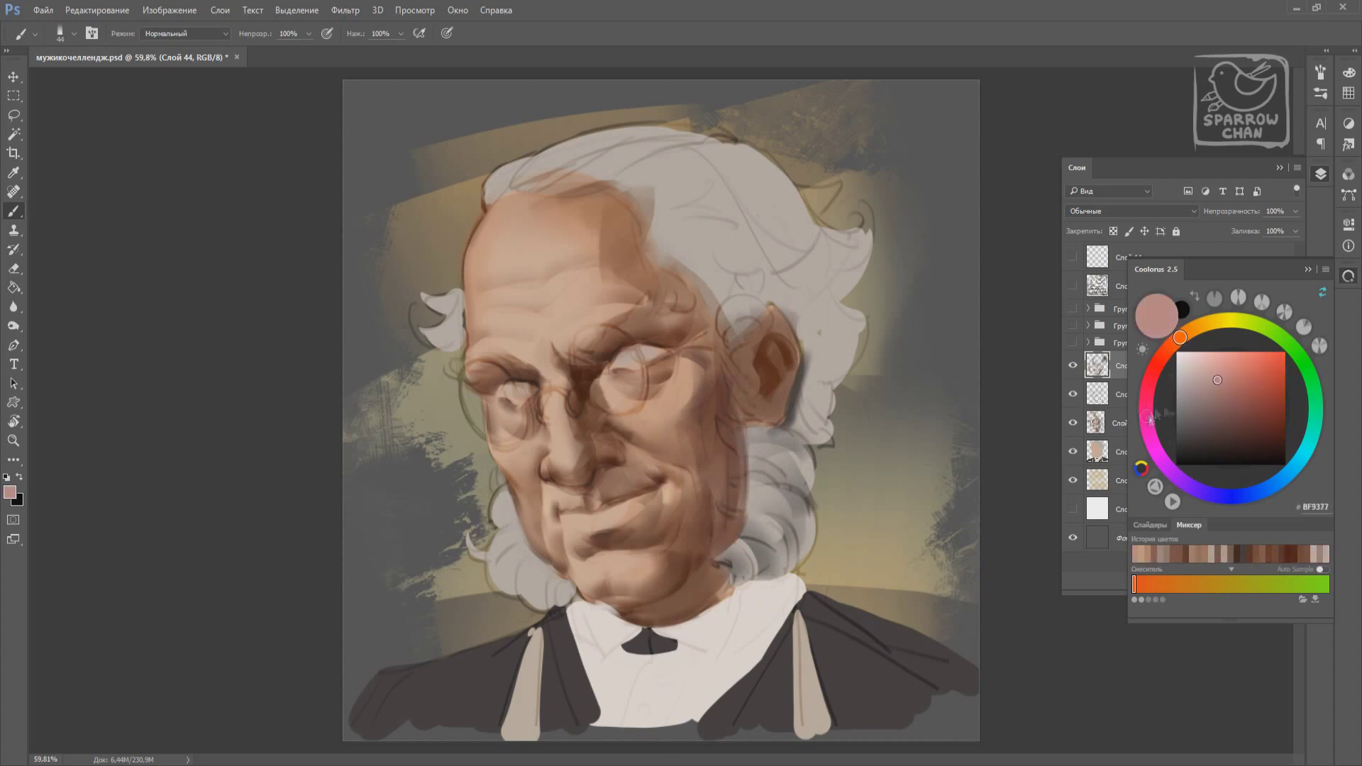
right_click(702, 454)
double_click(766, 536)
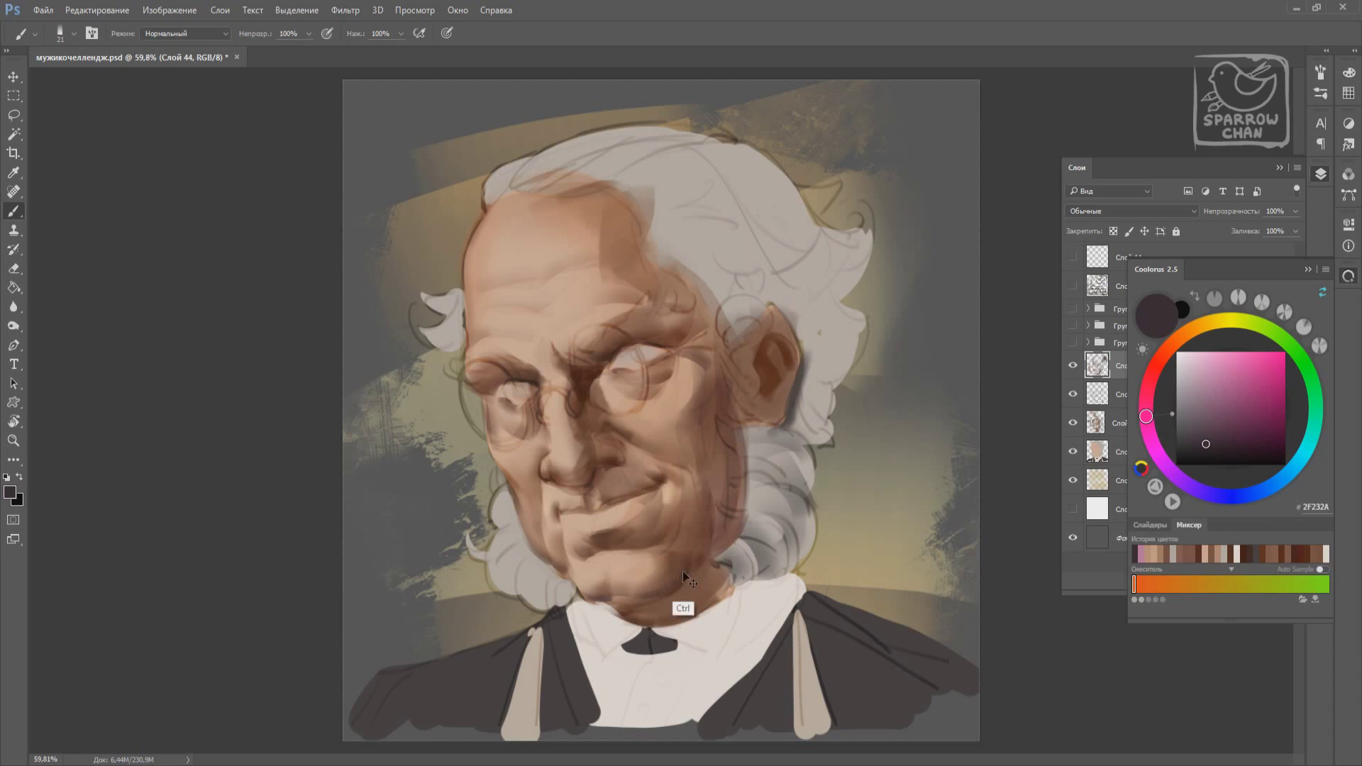
left_click_drag(675, 602, 649, 617)
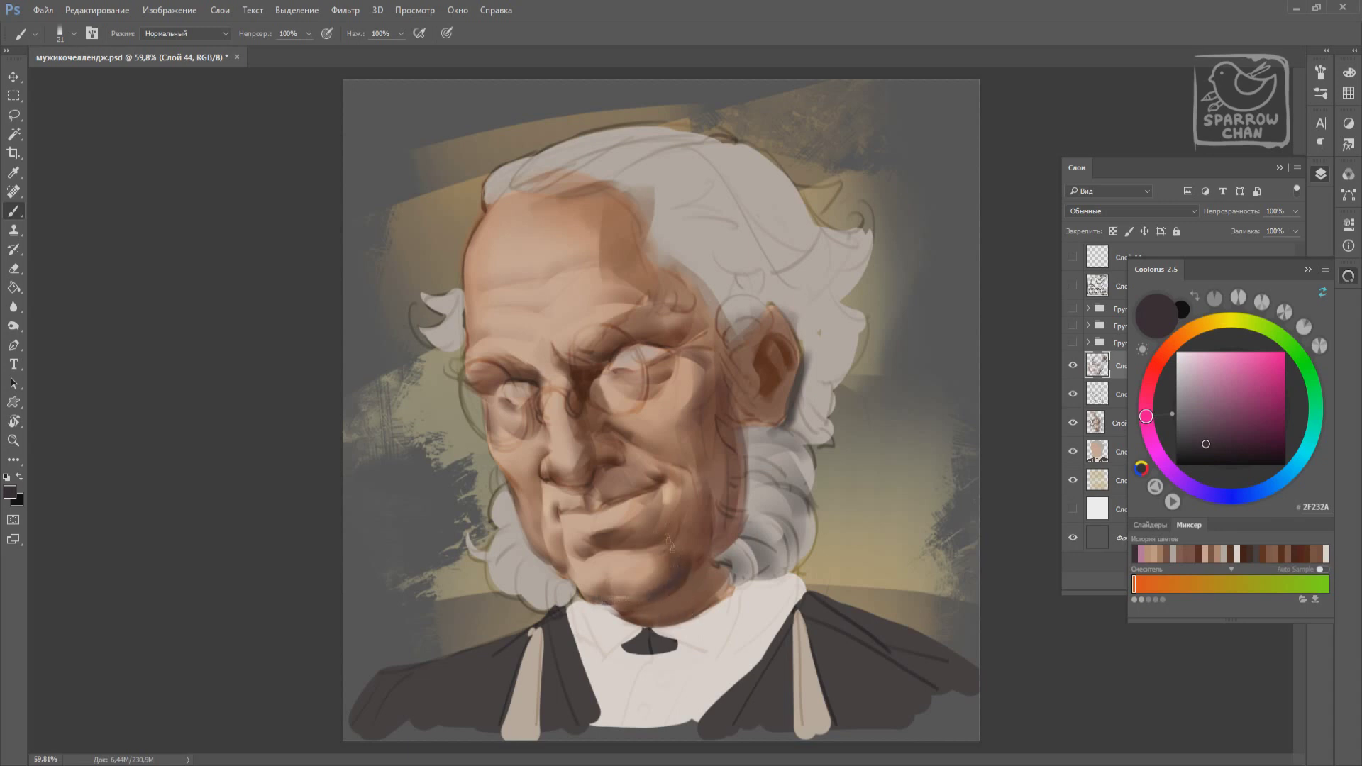
left_click_drag(1249, 438, 1236, 447)
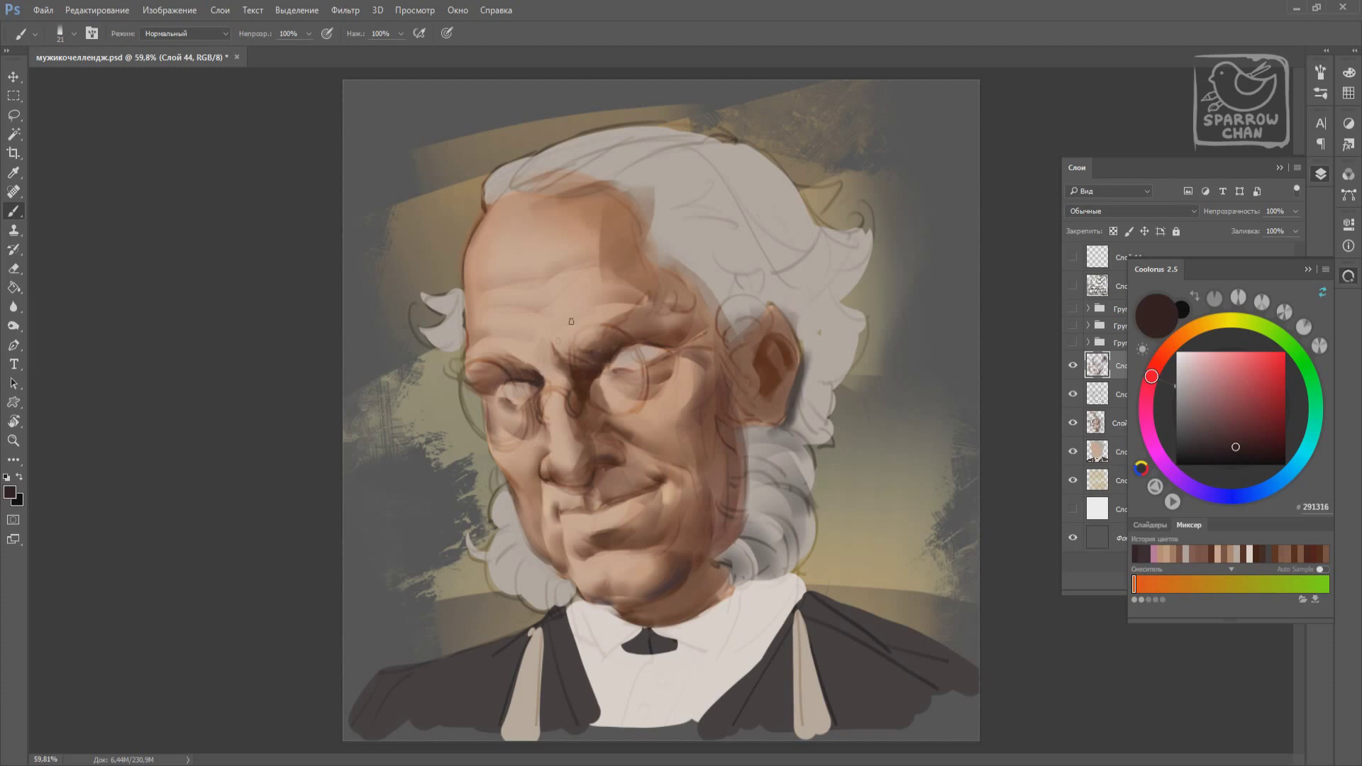
Mix a lighter tan skin colour and enlarge the brush to 58.
right_click(589, 479)
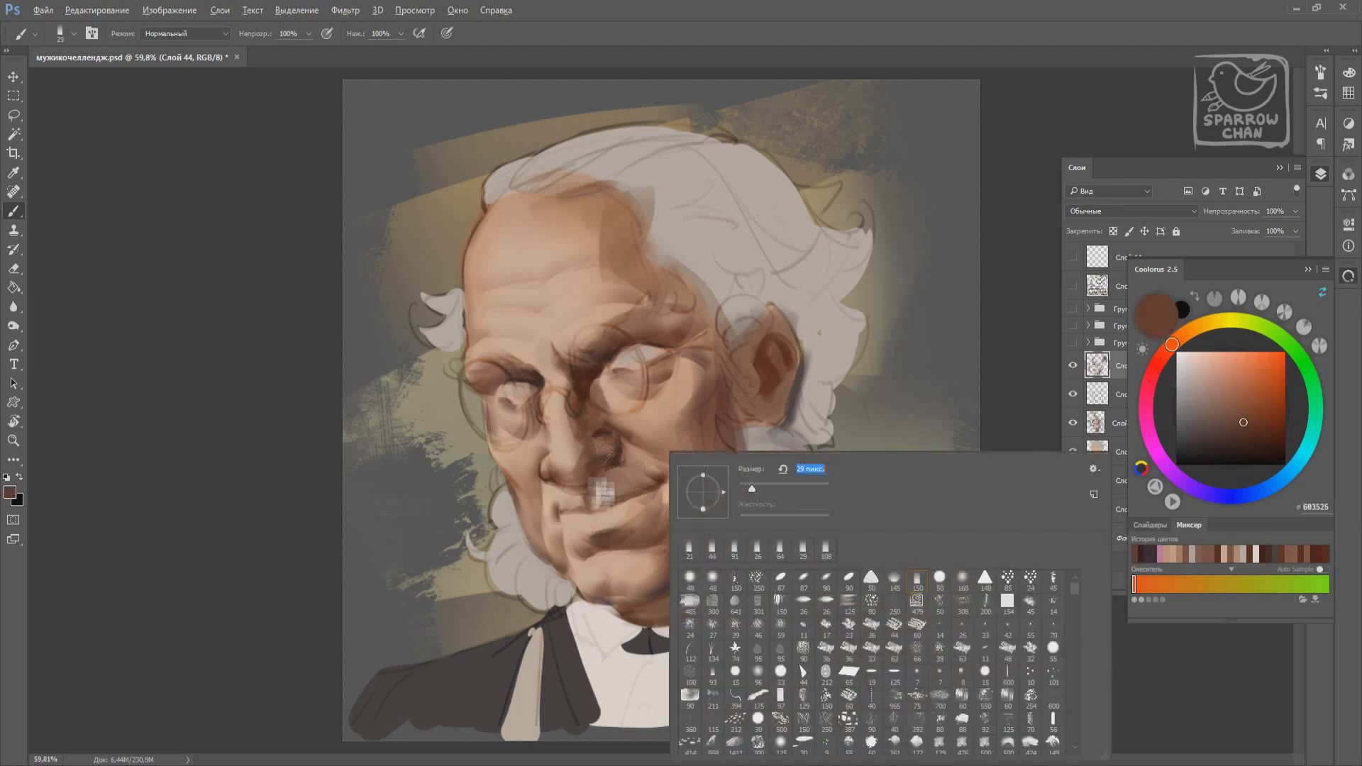
left_click(586, 462, "alt")
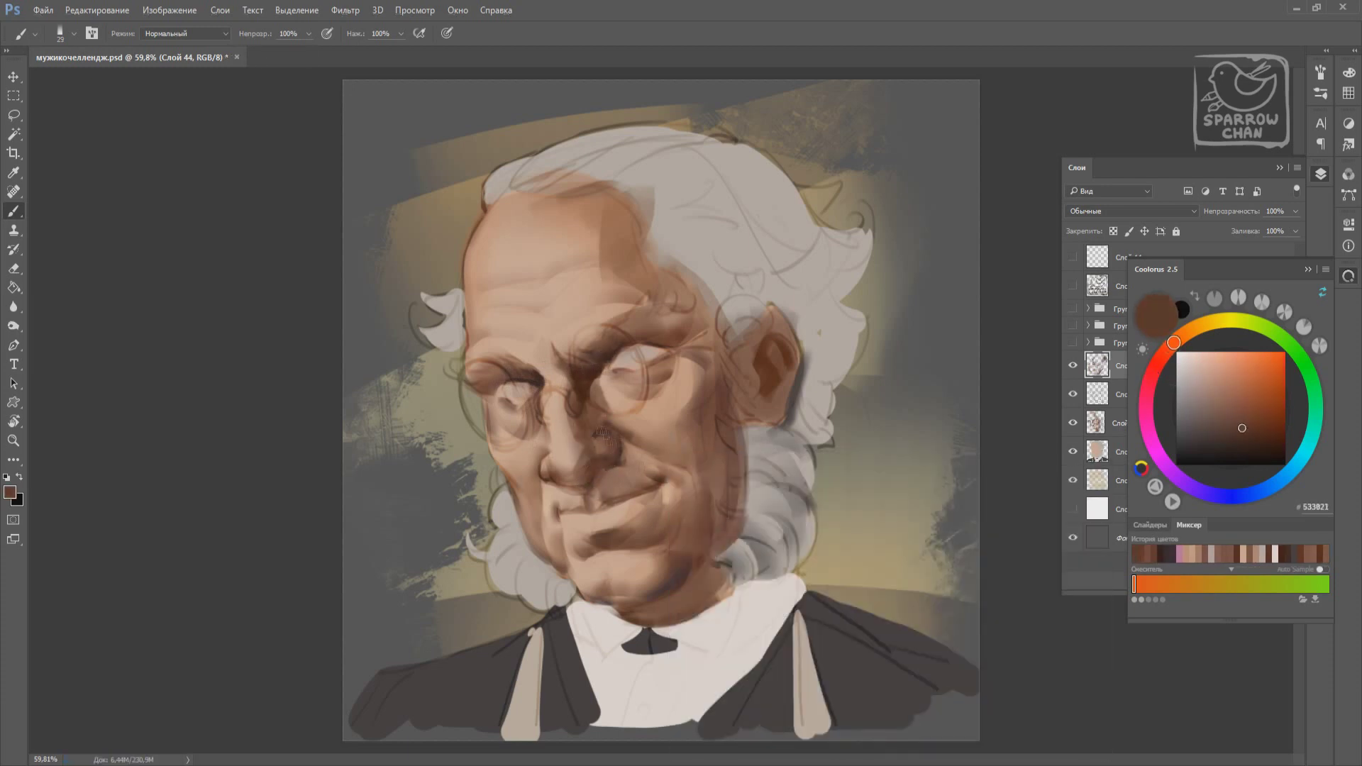
left_click(552, 474, "alt")
left_click(560, 482, "alt")
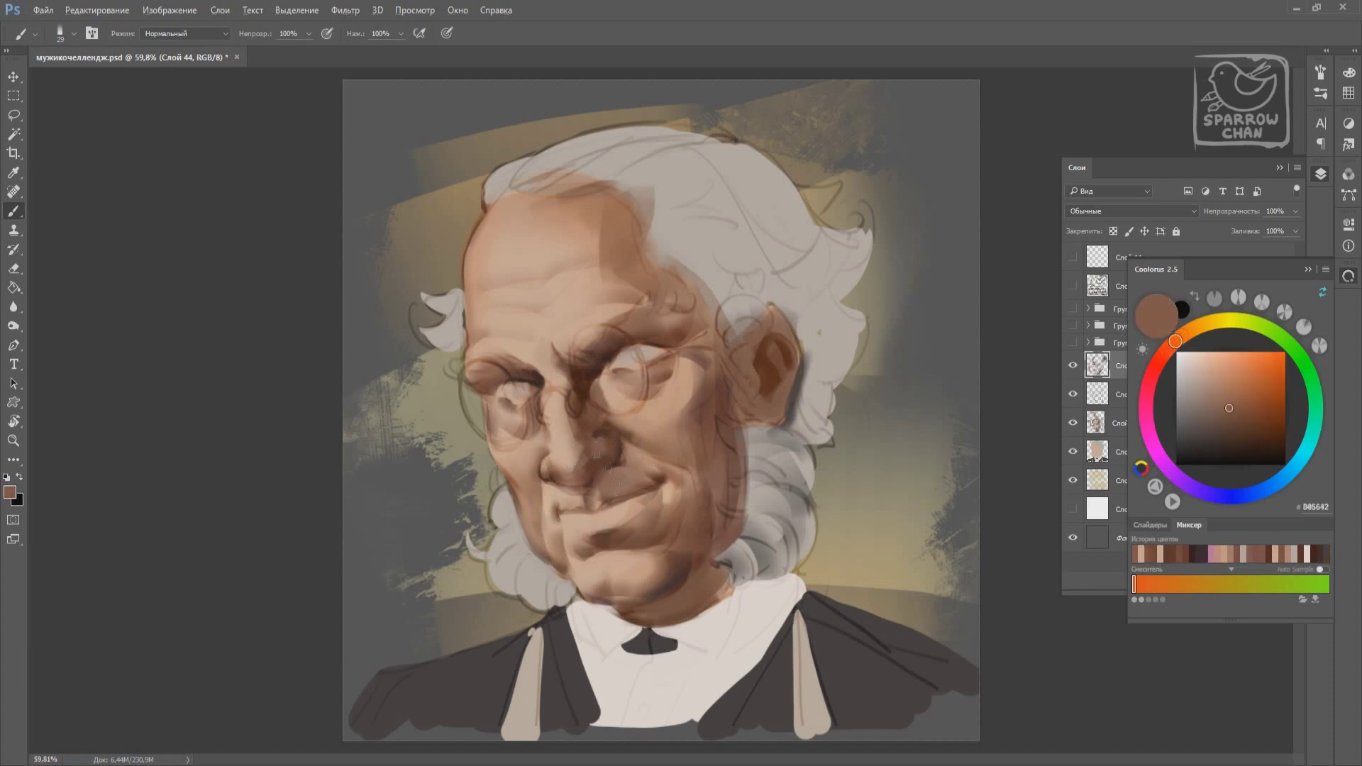
left_click(620, 462, "alt")
right_click(647, 435)
left_click(603, 447)
With a size-34 brush, lay soft dark brown strokes near the right eye and a thin collar line.
left_click(650, 416, "alt")
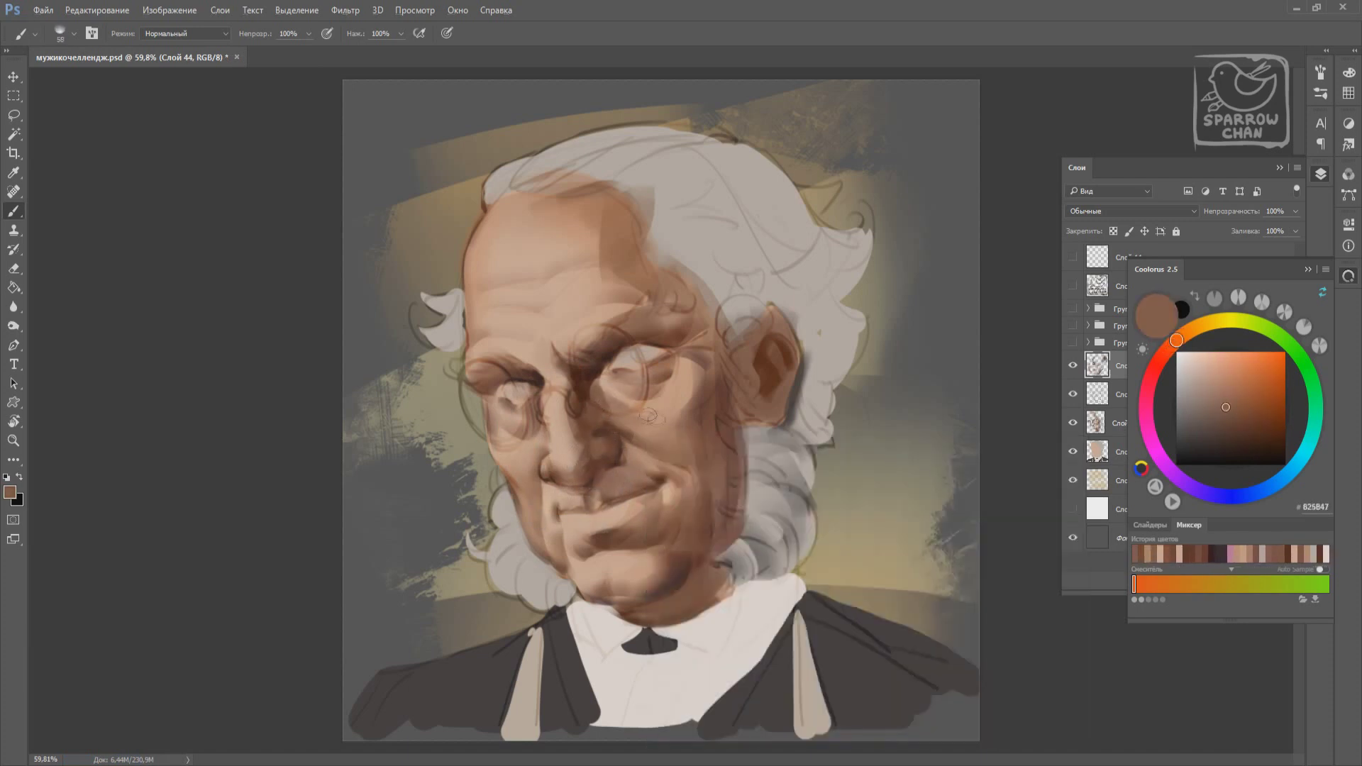
left_click(528, 445, "alt")
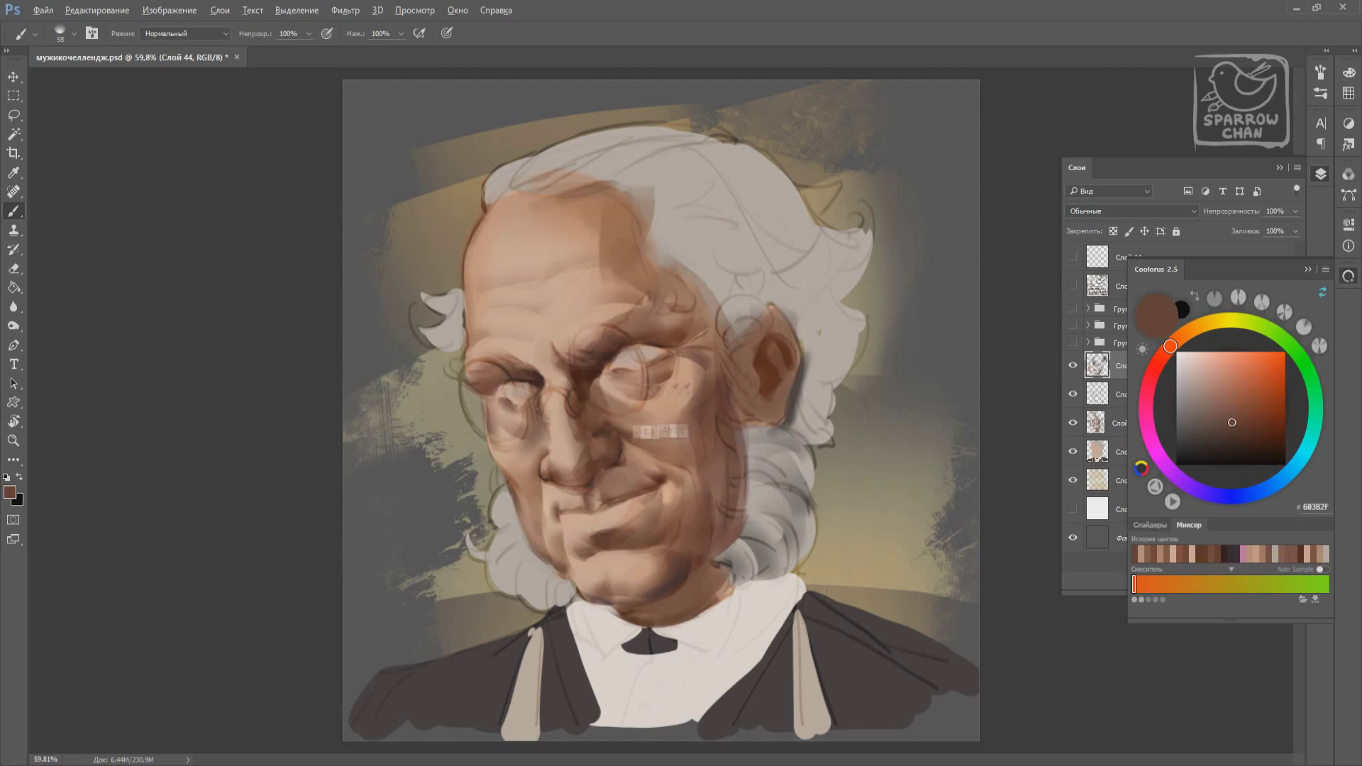
left_click(639, 357, "alt")
mouse_move(691, 362)
left_mouse_down()
mouse_move(668, 357)
mouse_move(681, 397)
left_mouse_up()
left_click(688, 376, "alt")
left_click_drag(802, 624, 802, 724)
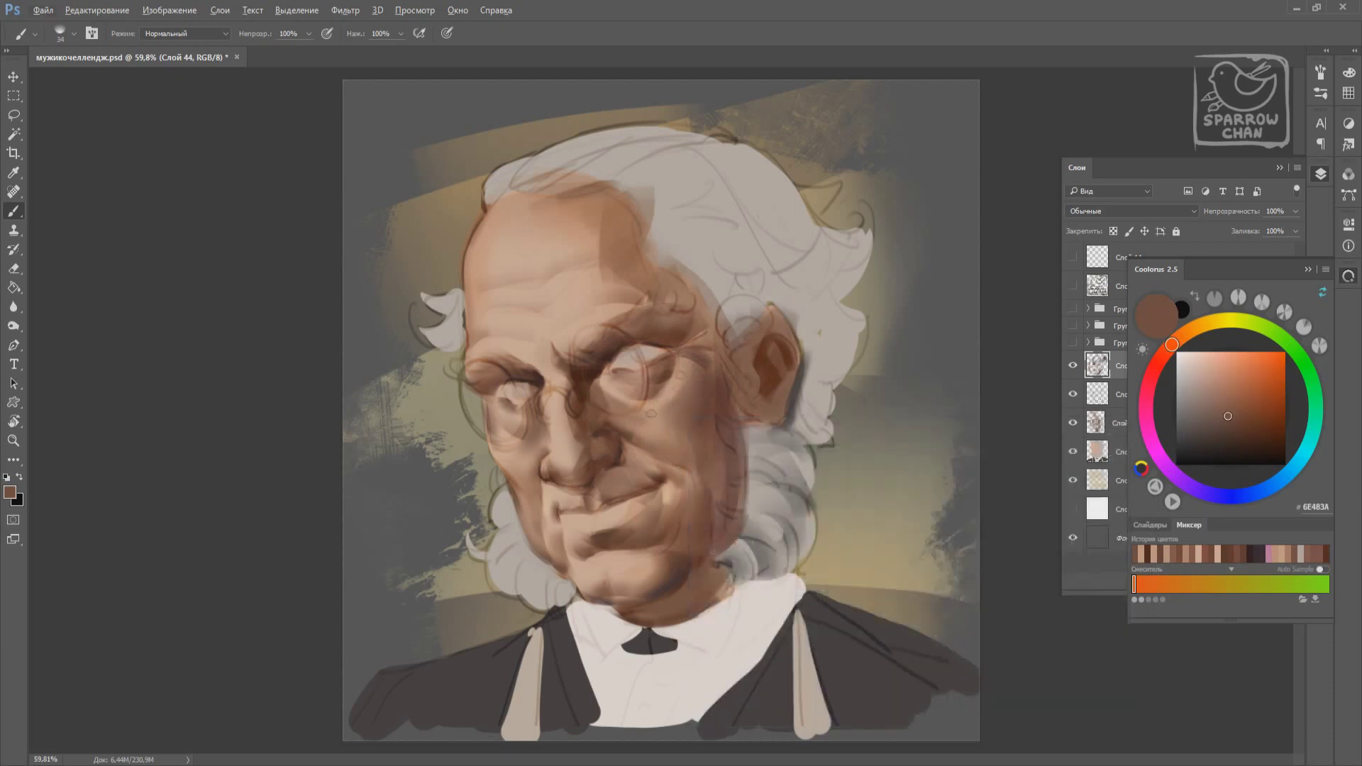
Alternate warm browns, darker reddish brown and light skin tones to blend the cheek shading.
left_click(589, 383, "alt")
left_click(582, 489, "alt")
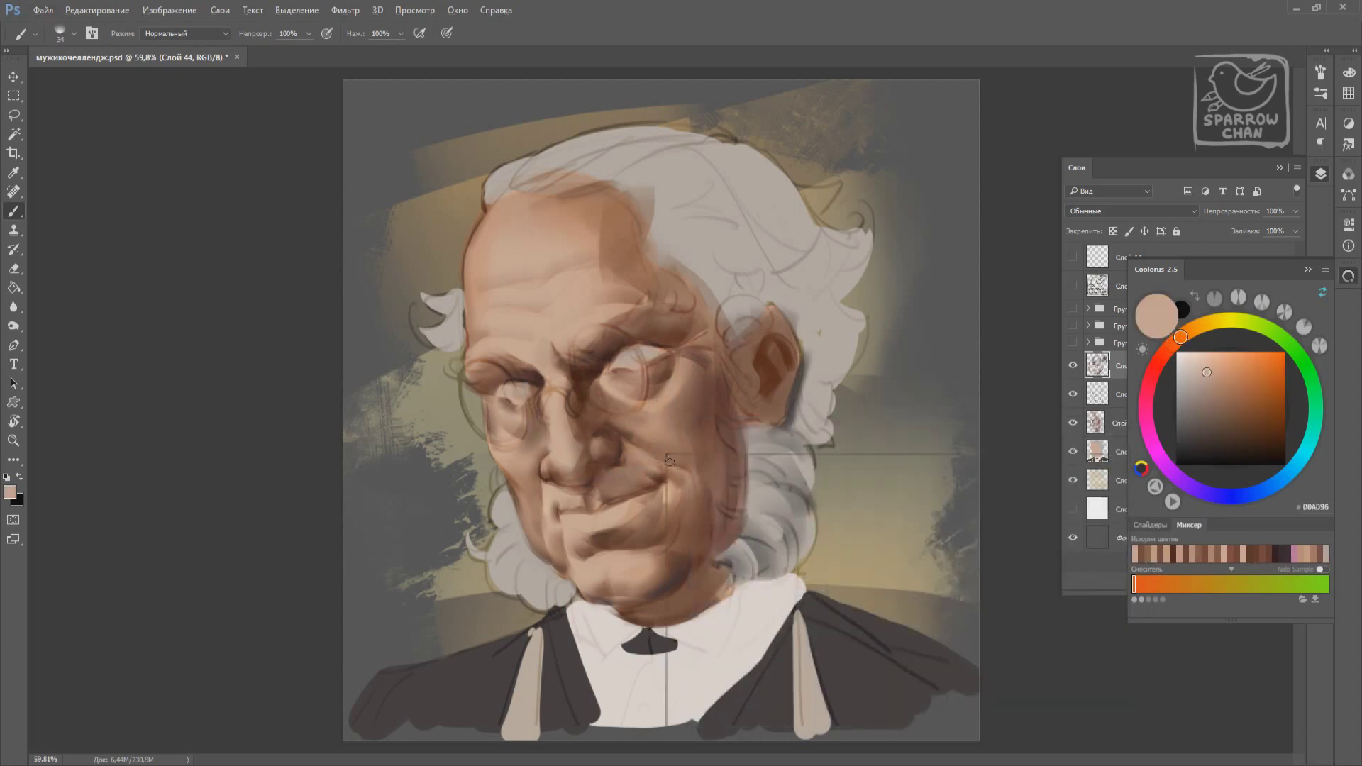
left_click(628, 453, "alt")
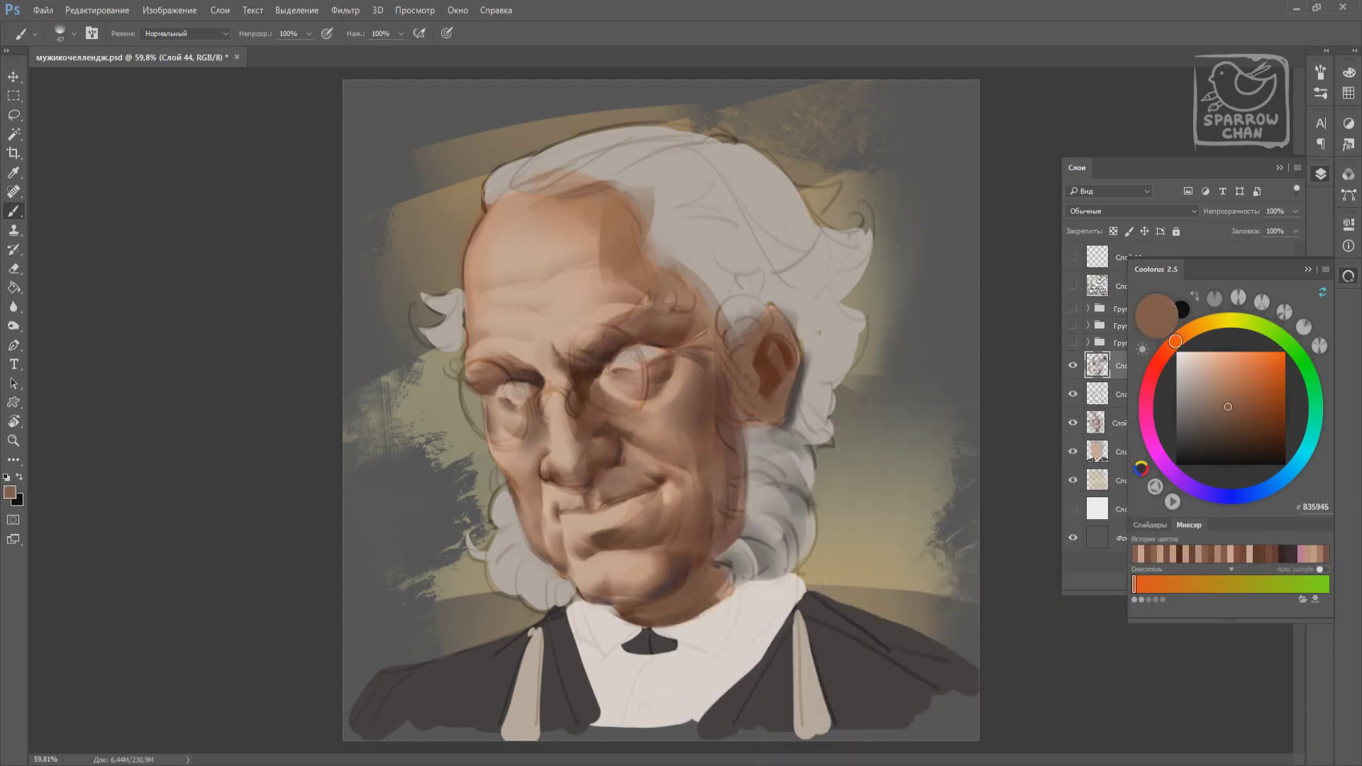
left_click(564, 508, "alt")
right_click(591, 451)
key("Return")
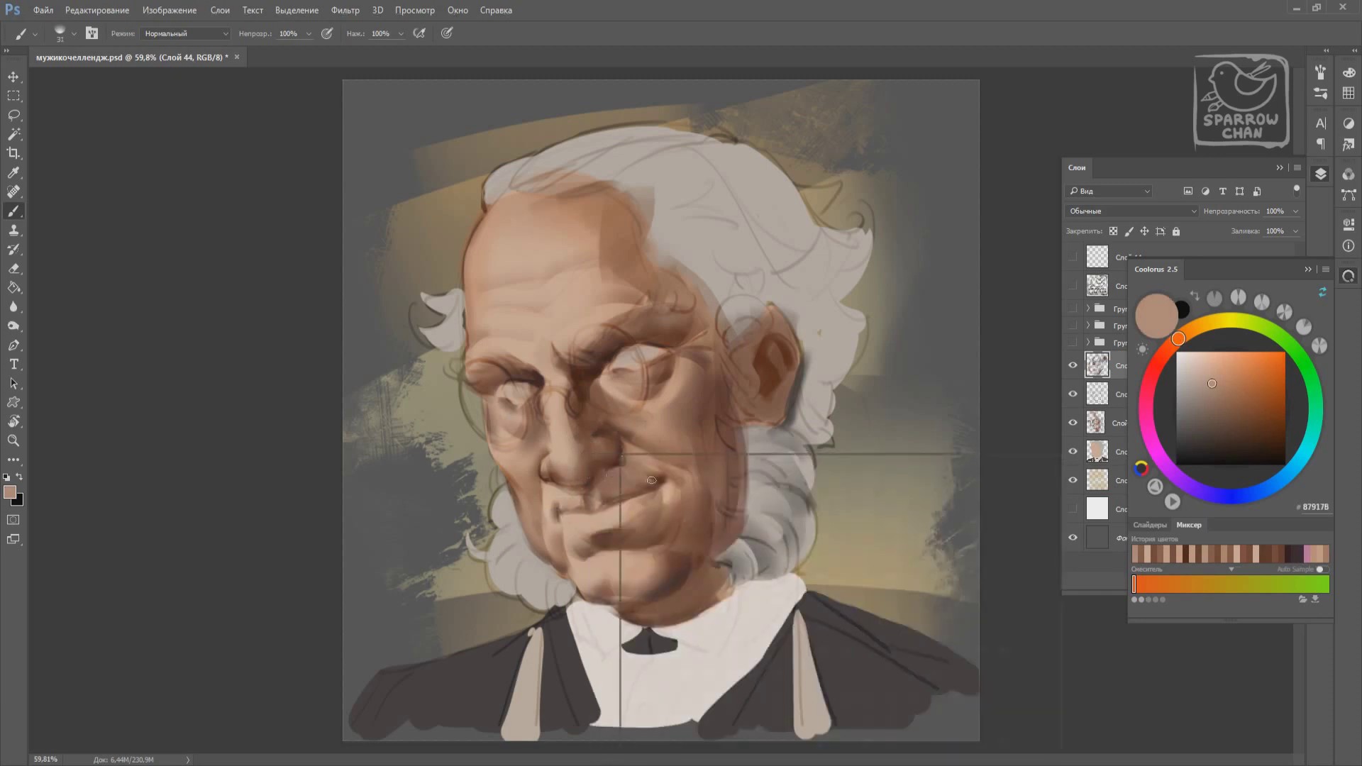
Set the brush to size 25 and sample reddish brown and light skin tones for eye detail.
right_click(621, 454, "alt+shift")
right_click(624, 452)
key("Return")
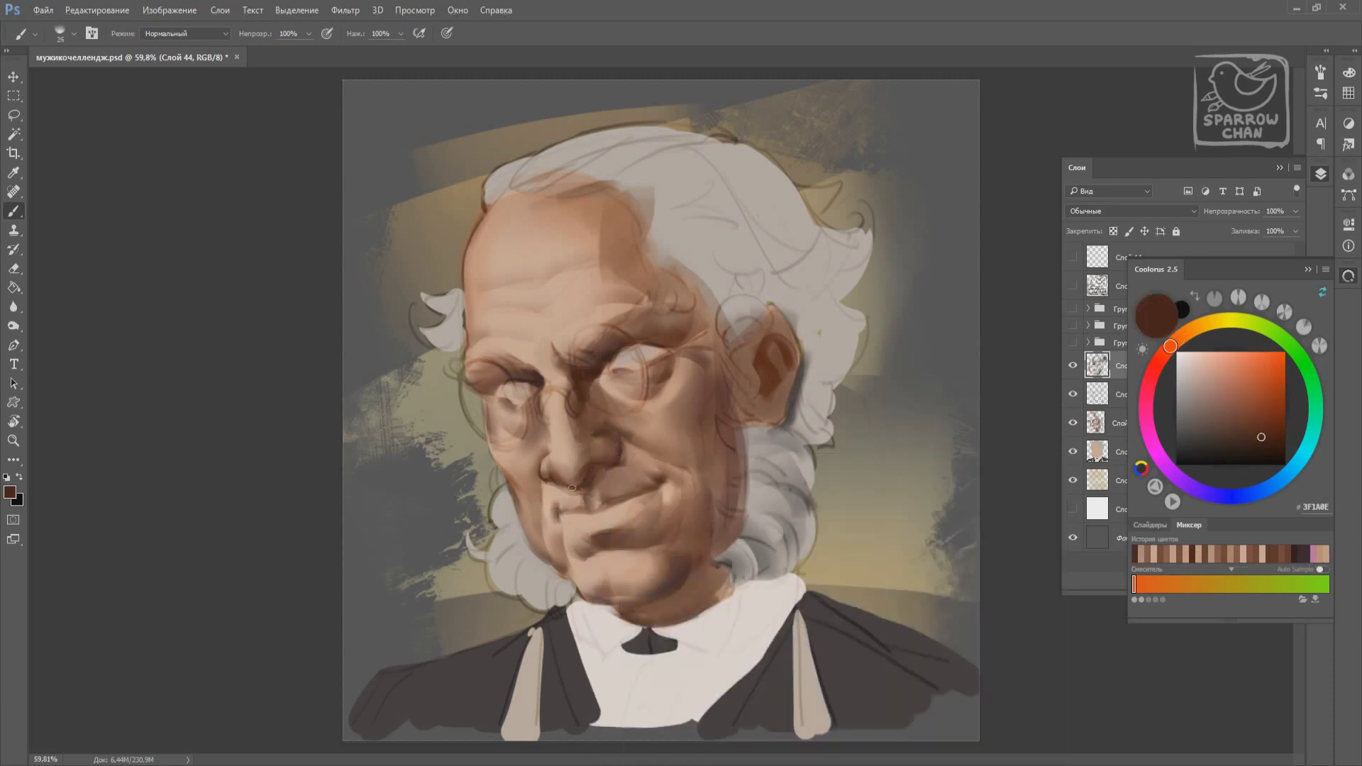
left_click(583, 517, "alt")
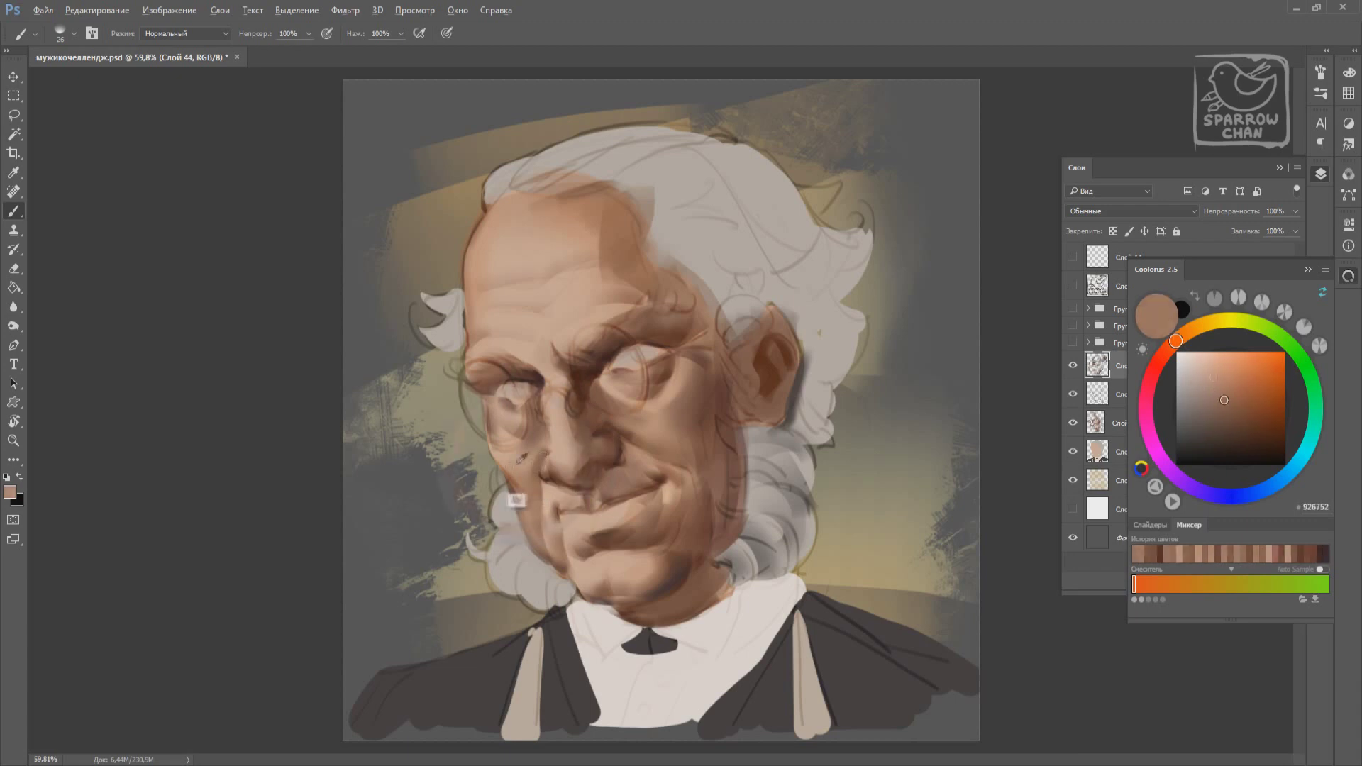
left_click(557, 300, "alt")
right_click(513, 415)
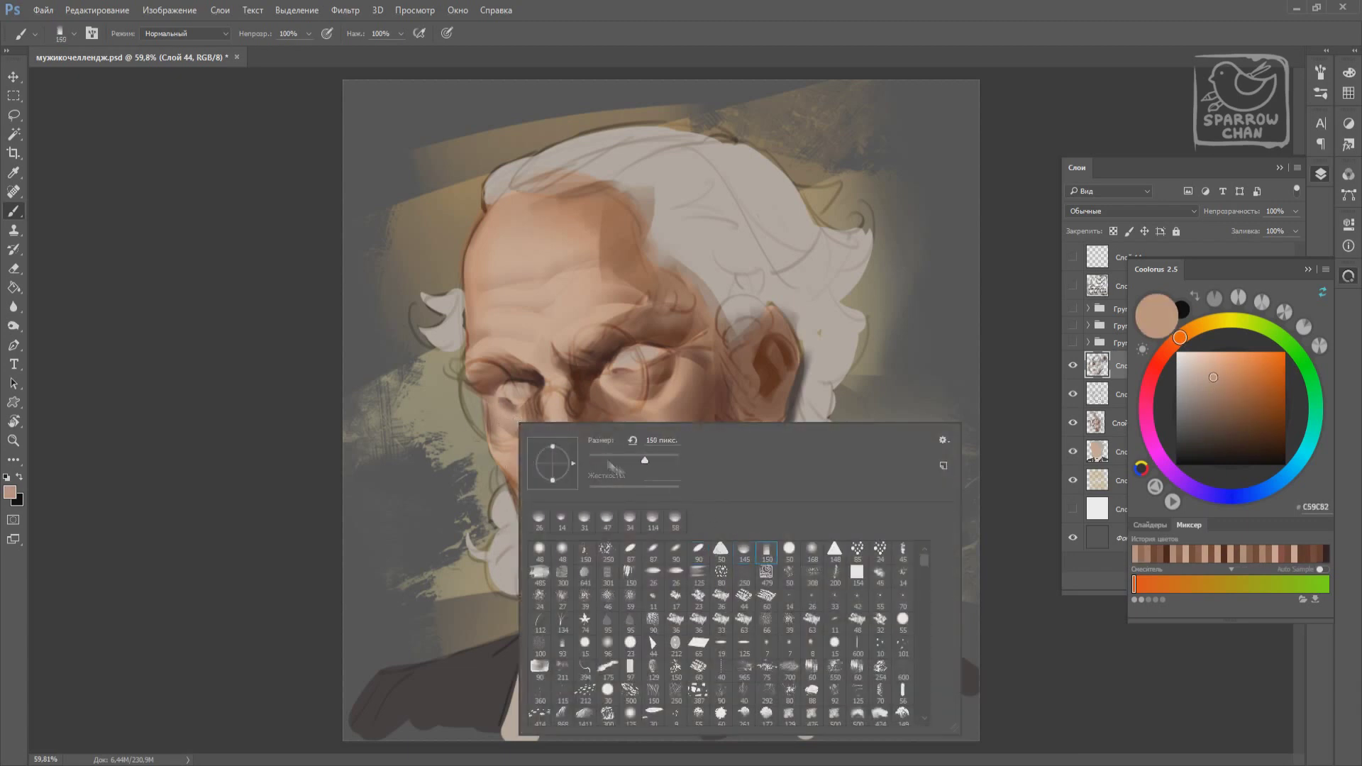
Sample dark and mid browns from the face and paint a thin dark line along the brow.
right_click(549, 424)
left_click(538, 426, "alt")
left_click(497, 387, "alt")
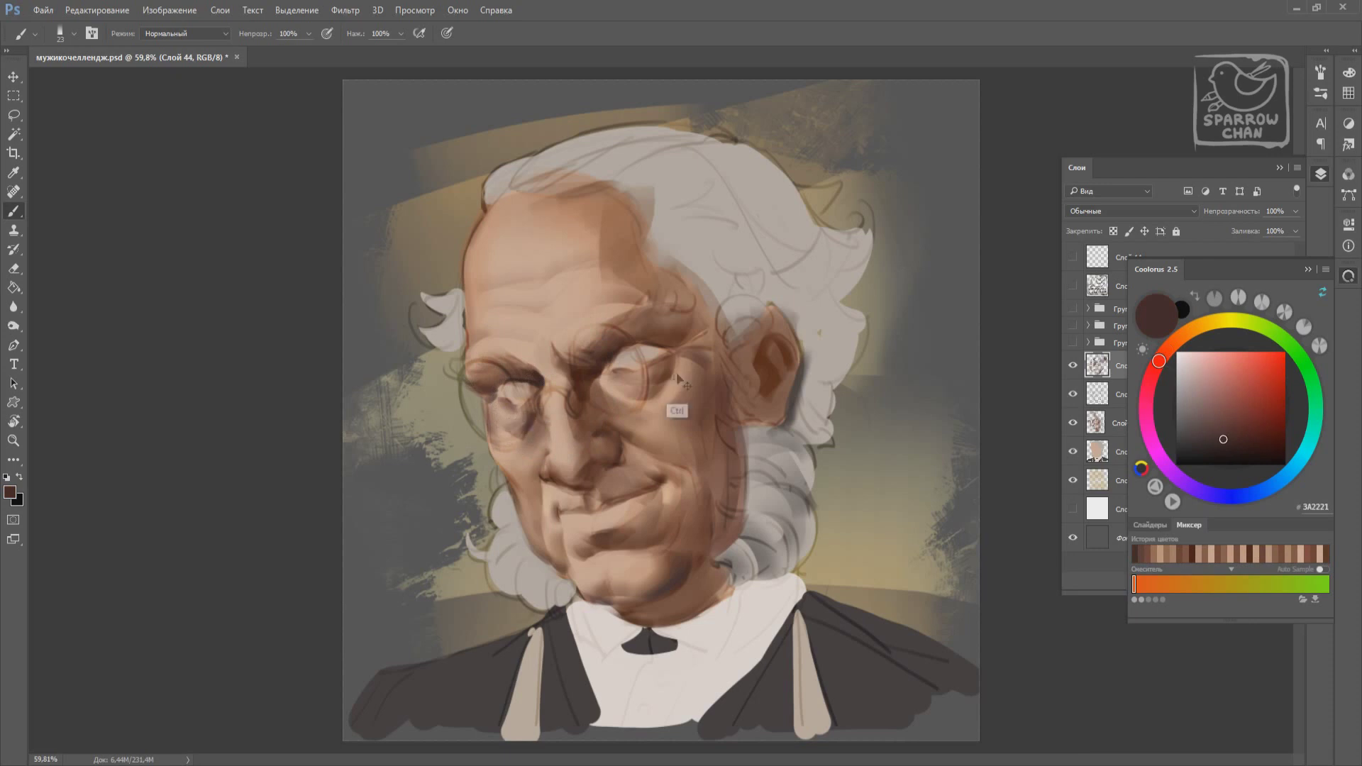
left_click(670, 406, "alt")
left_click(525, 445, "alt")
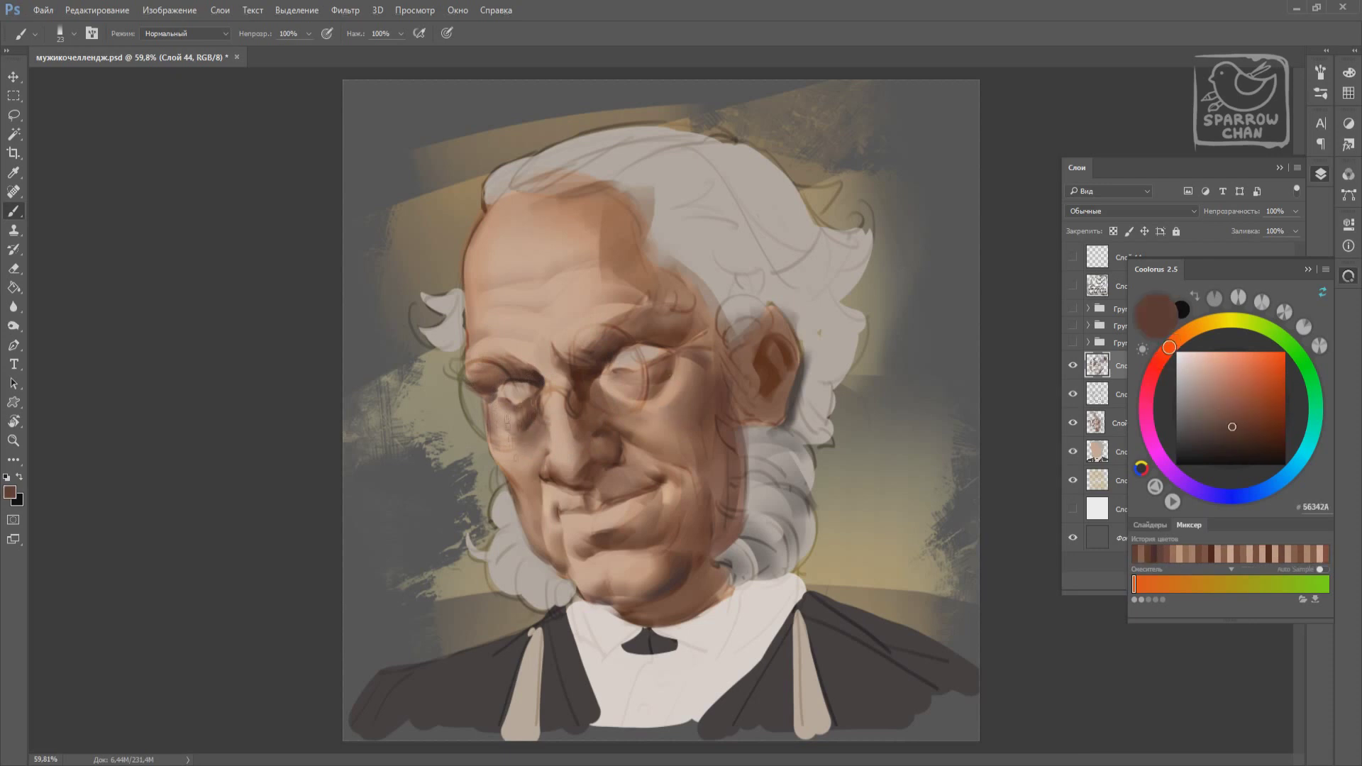
left_click(507, 446, "alt")
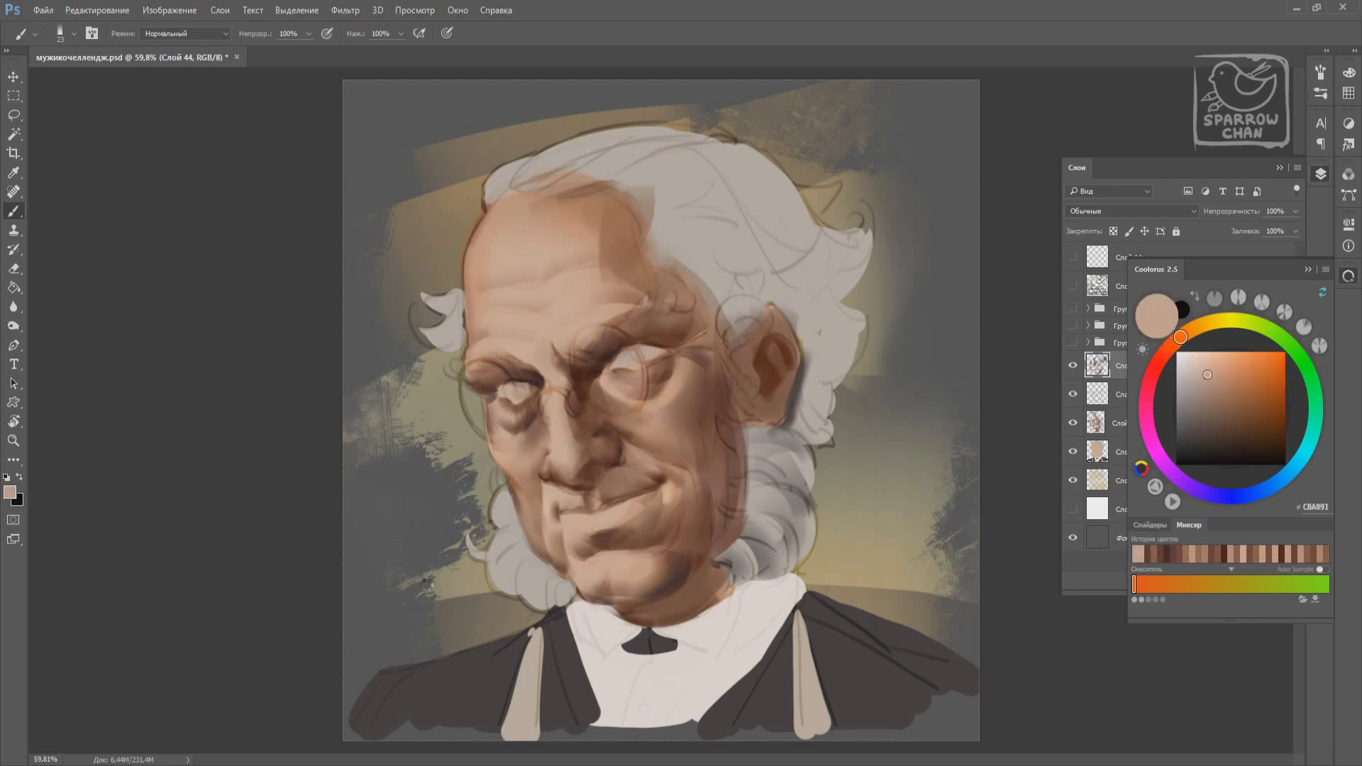
left_click(521, 396, "alt")
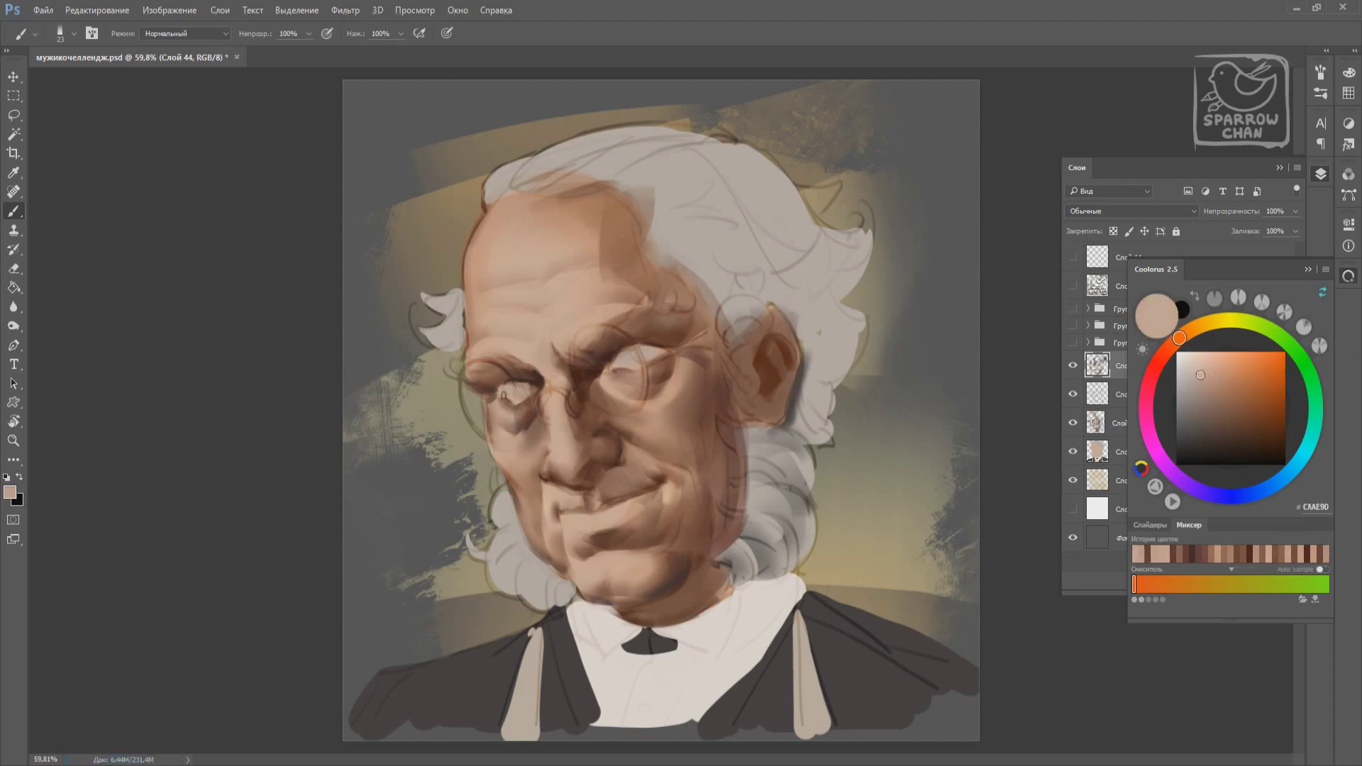
left_click(495, 400, "alt")
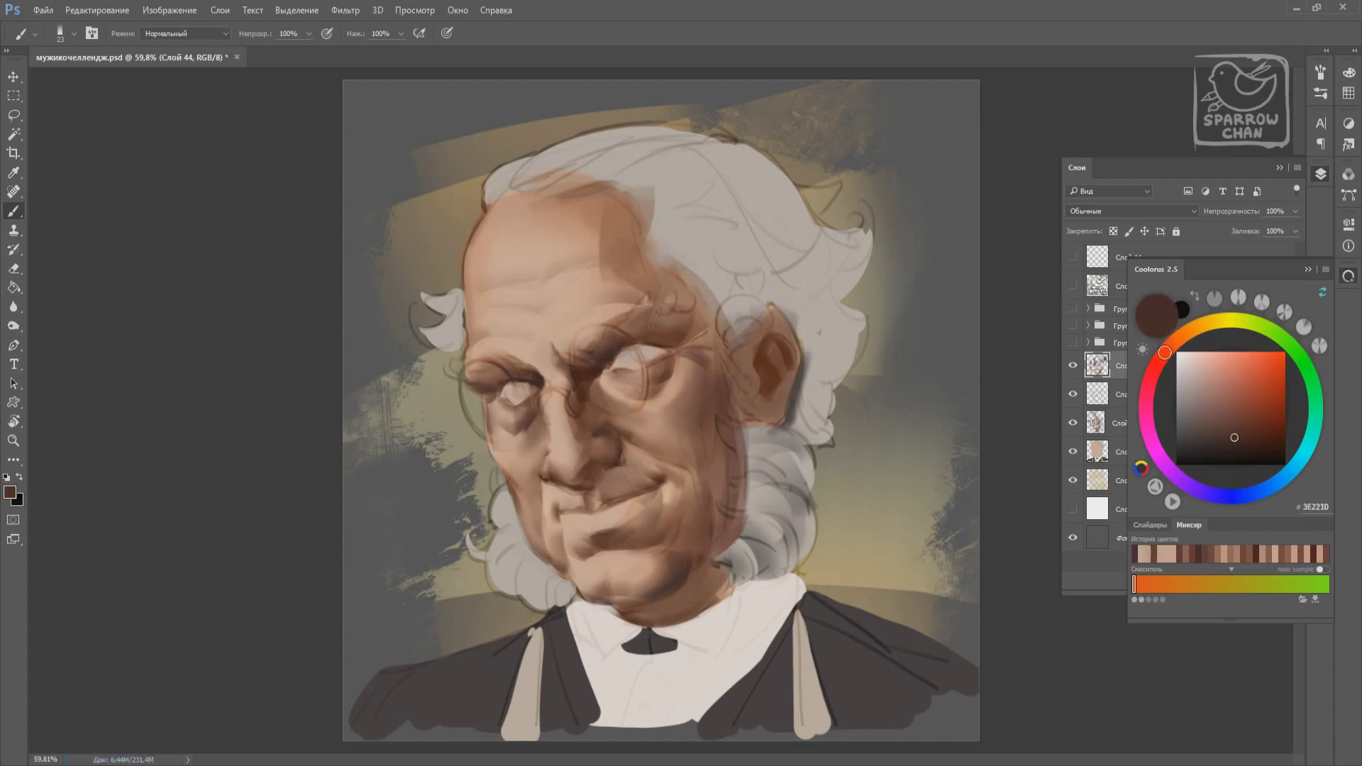
left_click_drag(623, 341, 678, 336)
Enlarge the brush to 56 and sample dark brown and light skin tones around the nose.
left_click(655, 350, "alt")
left_click(660, 371, "alt")
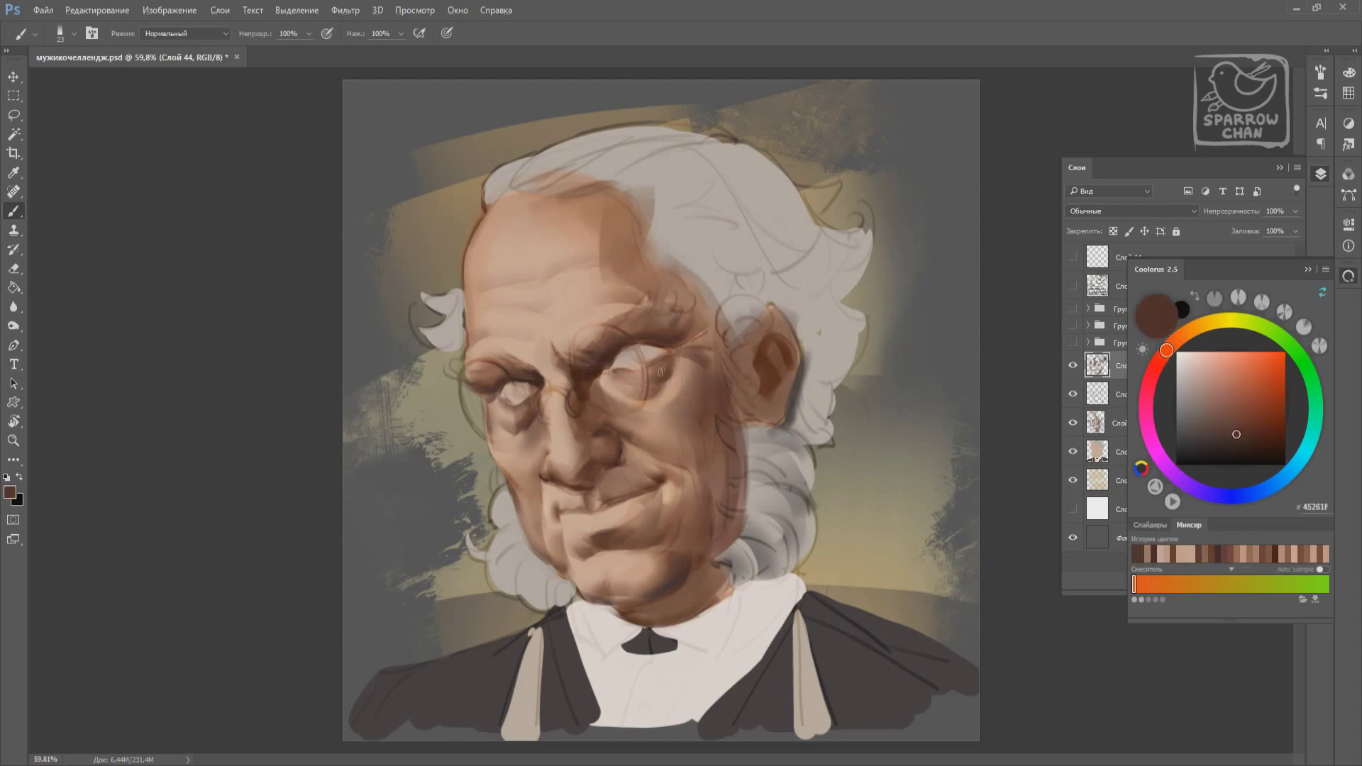
left_click(505, 428, "alt")
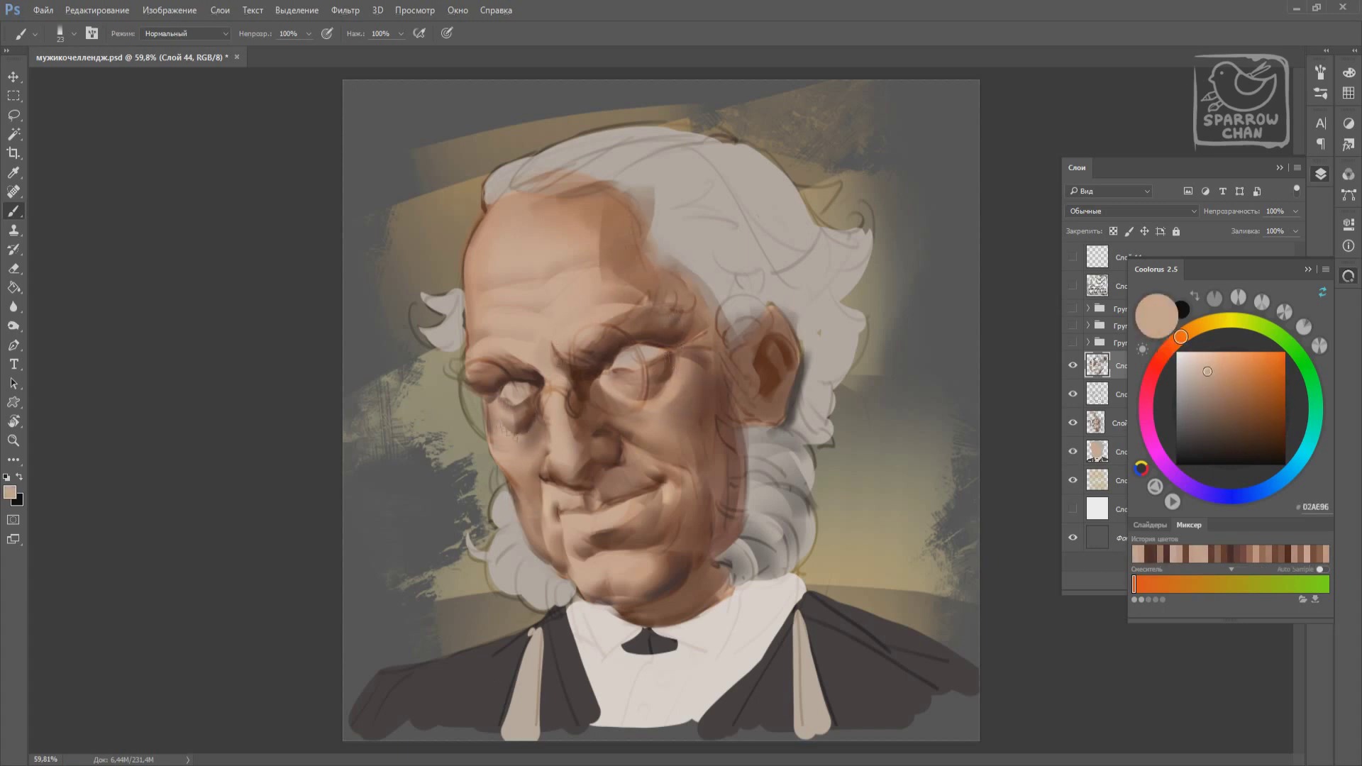
left_click(495, 433, "alt")
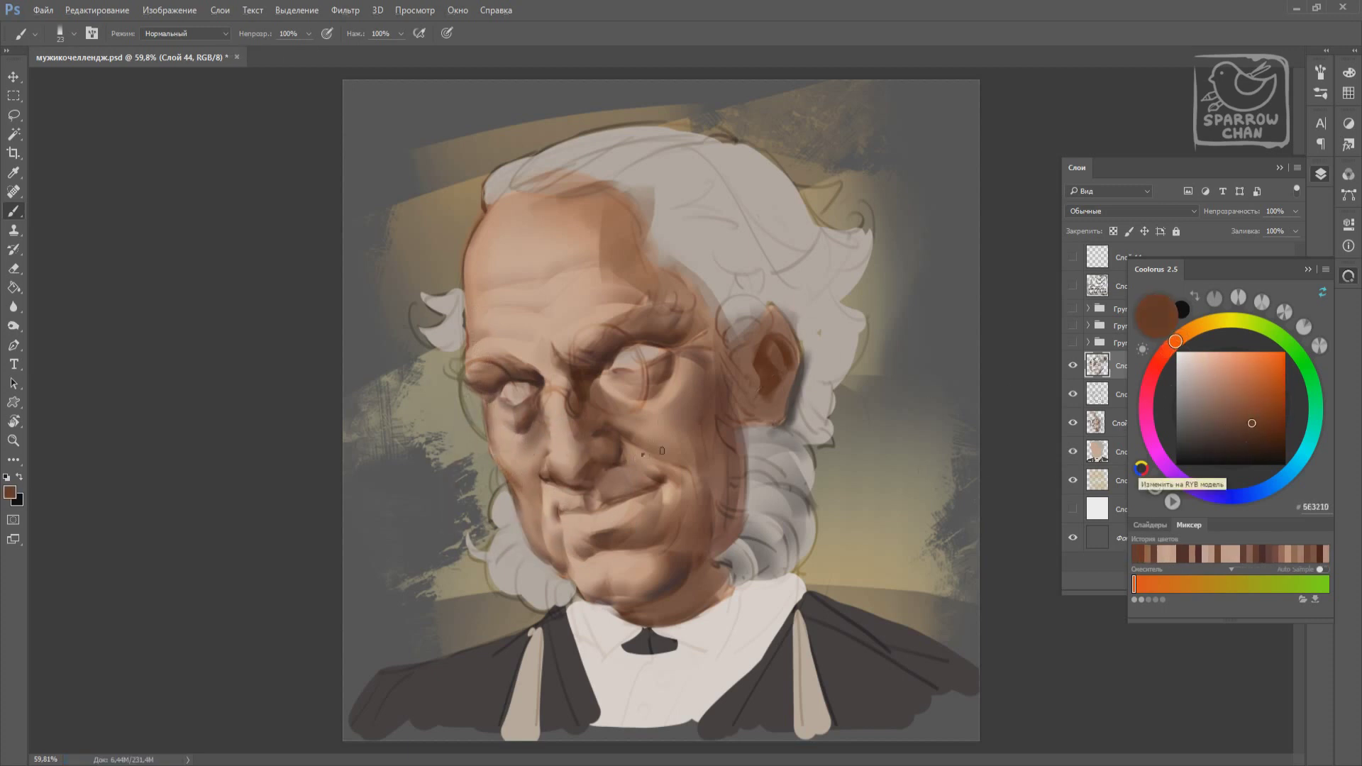
right_click(504, 452)
left_click(528, 472, "alt")
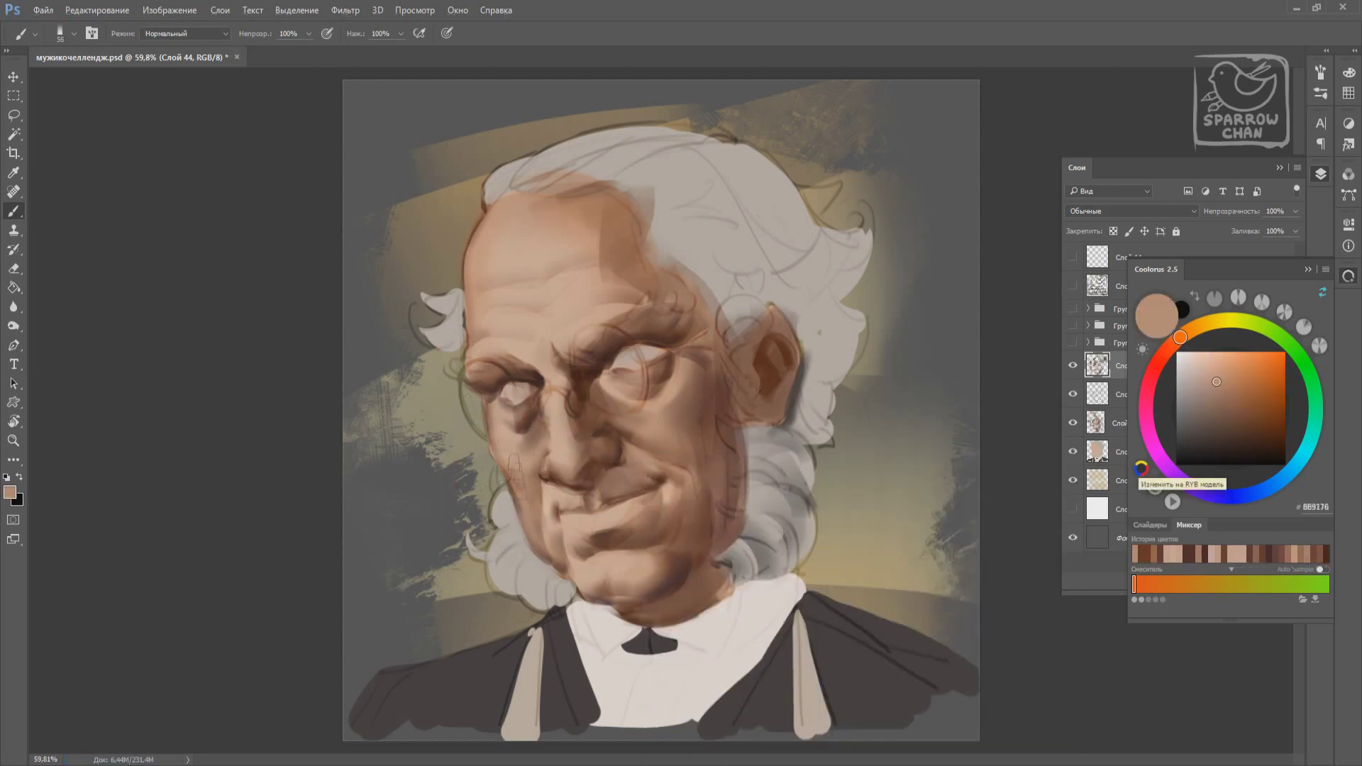
left_click(509, 505, "alt")
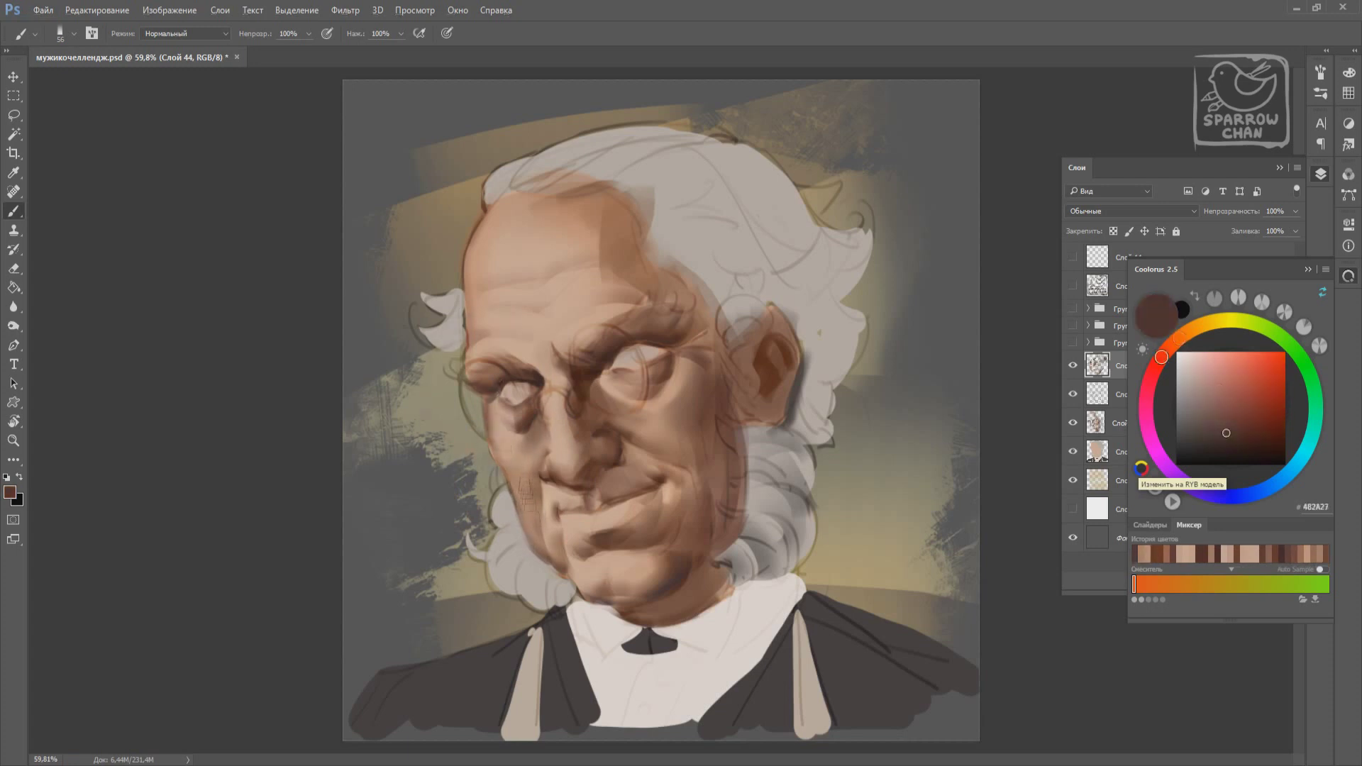
left_click(649, 430, "alt")
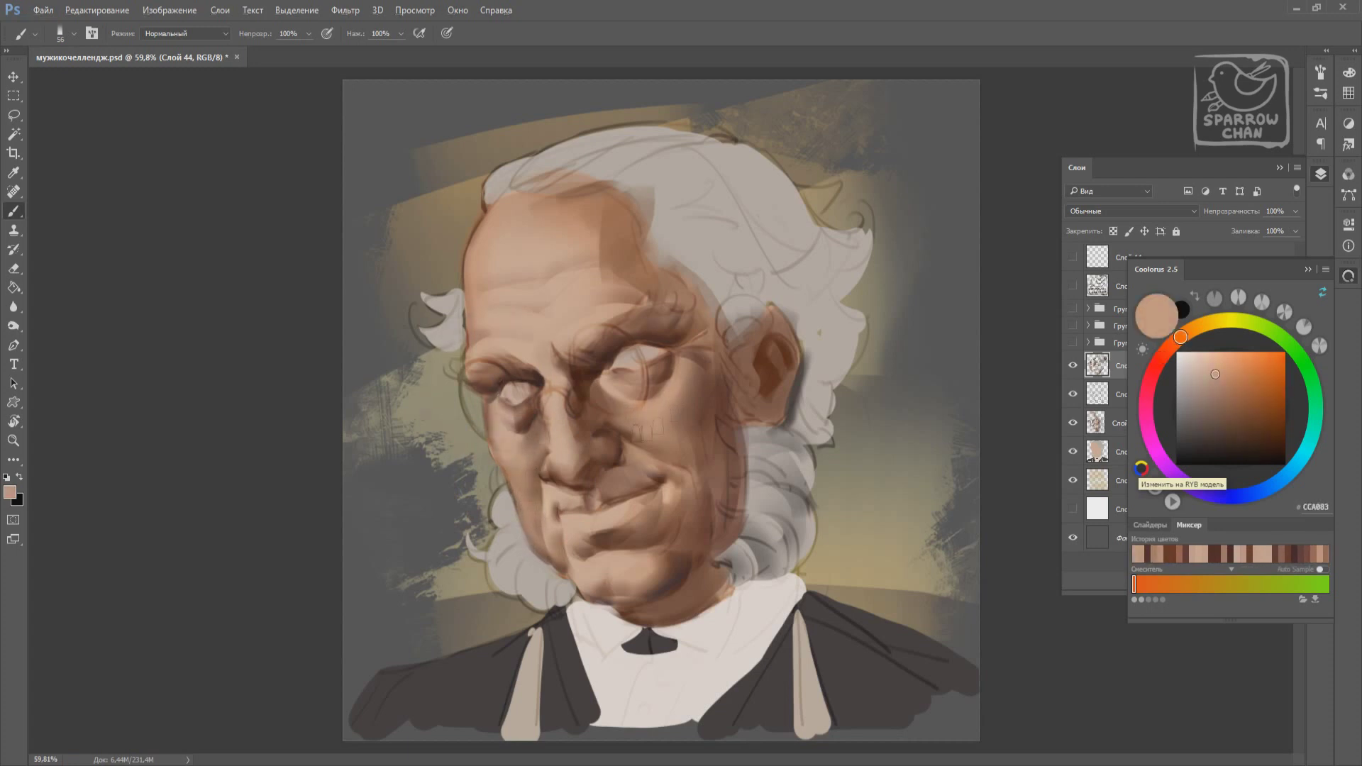
Set the brush to 35, sample warm and shadow browns, then shrink it to 17.
right_click(621, 482)
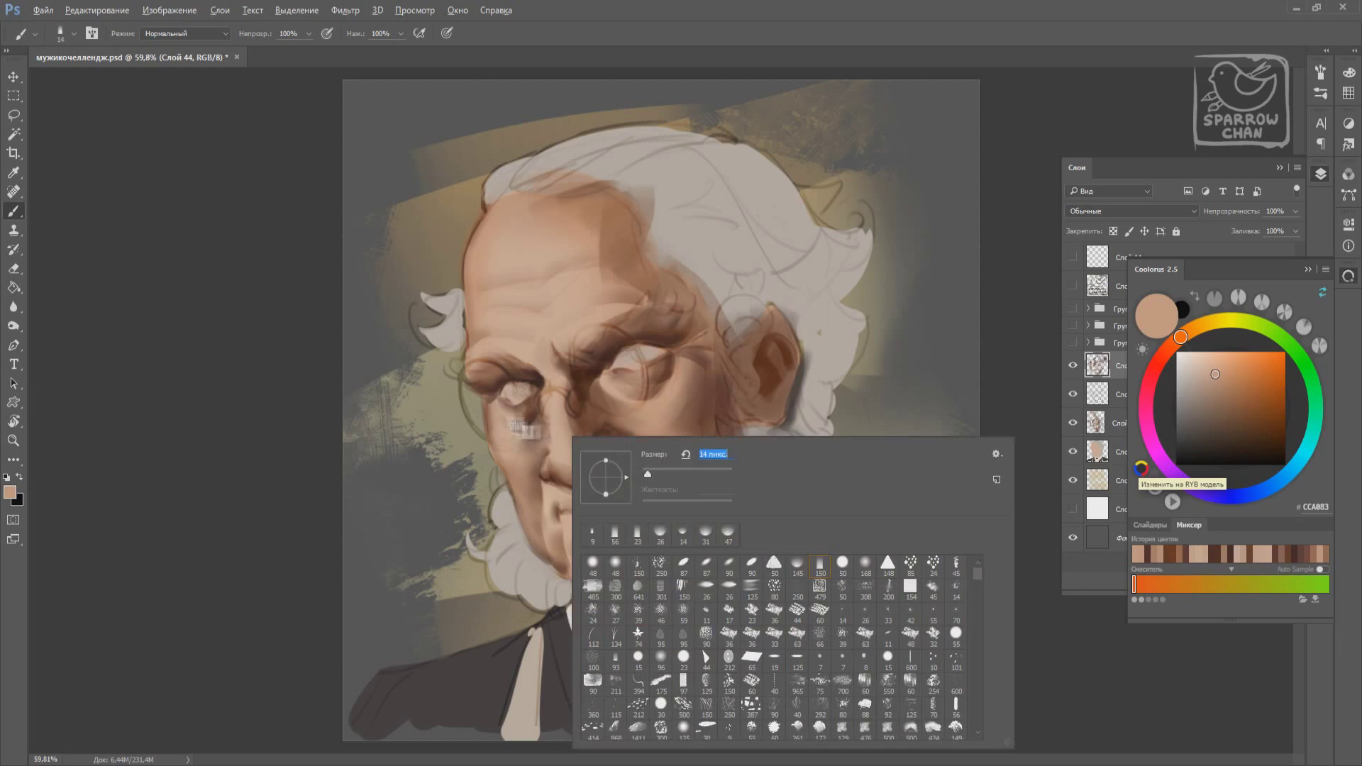
left_click(544, 383, "alt")
right_click(572, 423)
key("Return")
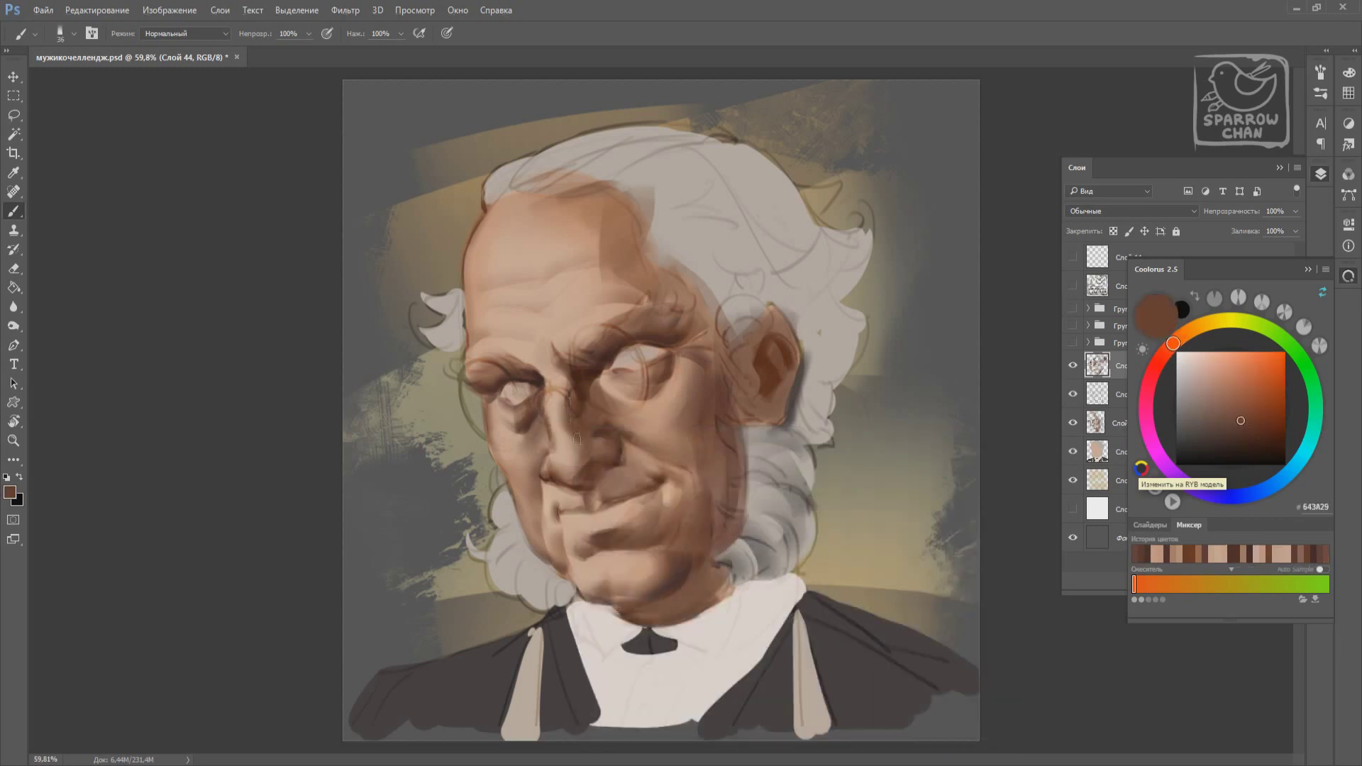
left_click(589, 417, "alt")
left_click(604, 442, "alt")
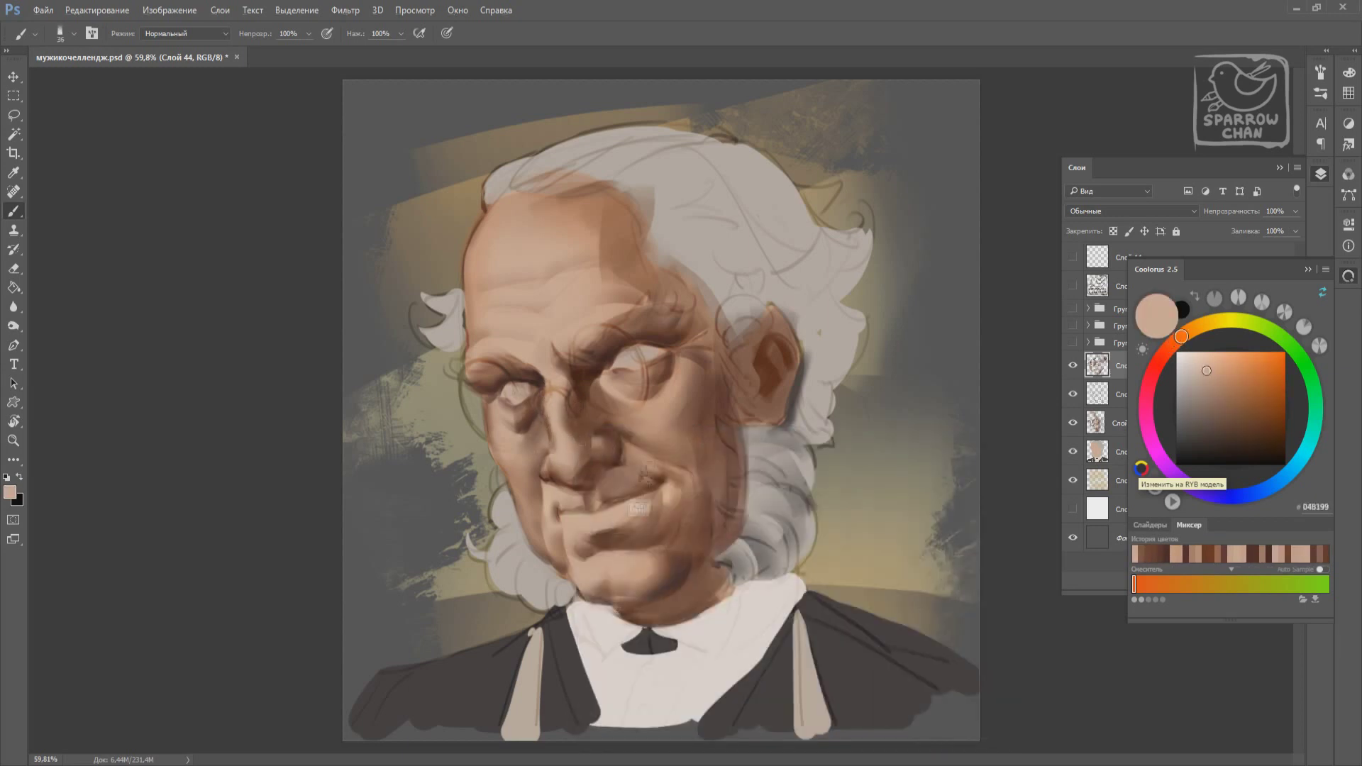
left_click(585, 447, "alt")
right_click(626, 450)
key("Return")
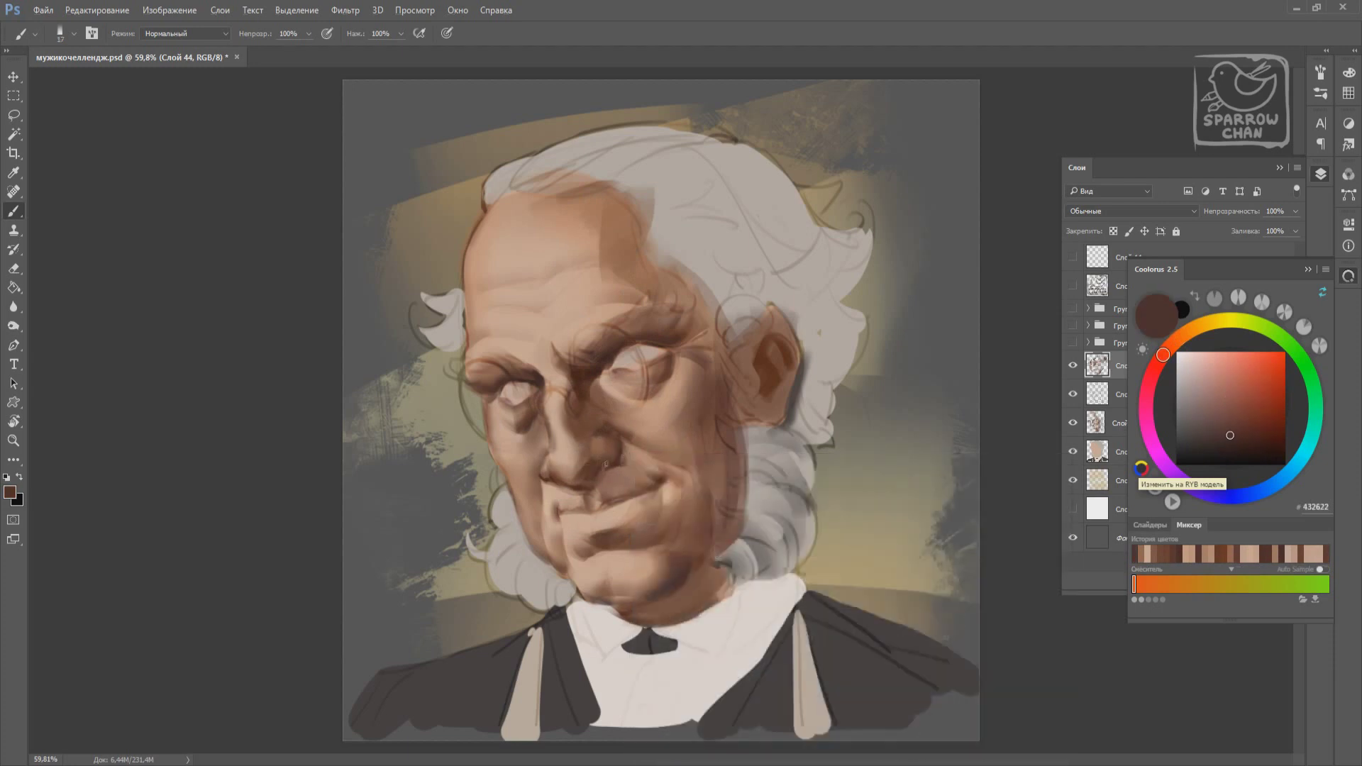
Sample deep brown shadow tones and enlarge the brush back to size 34.
left_click(618, 439, "alt")
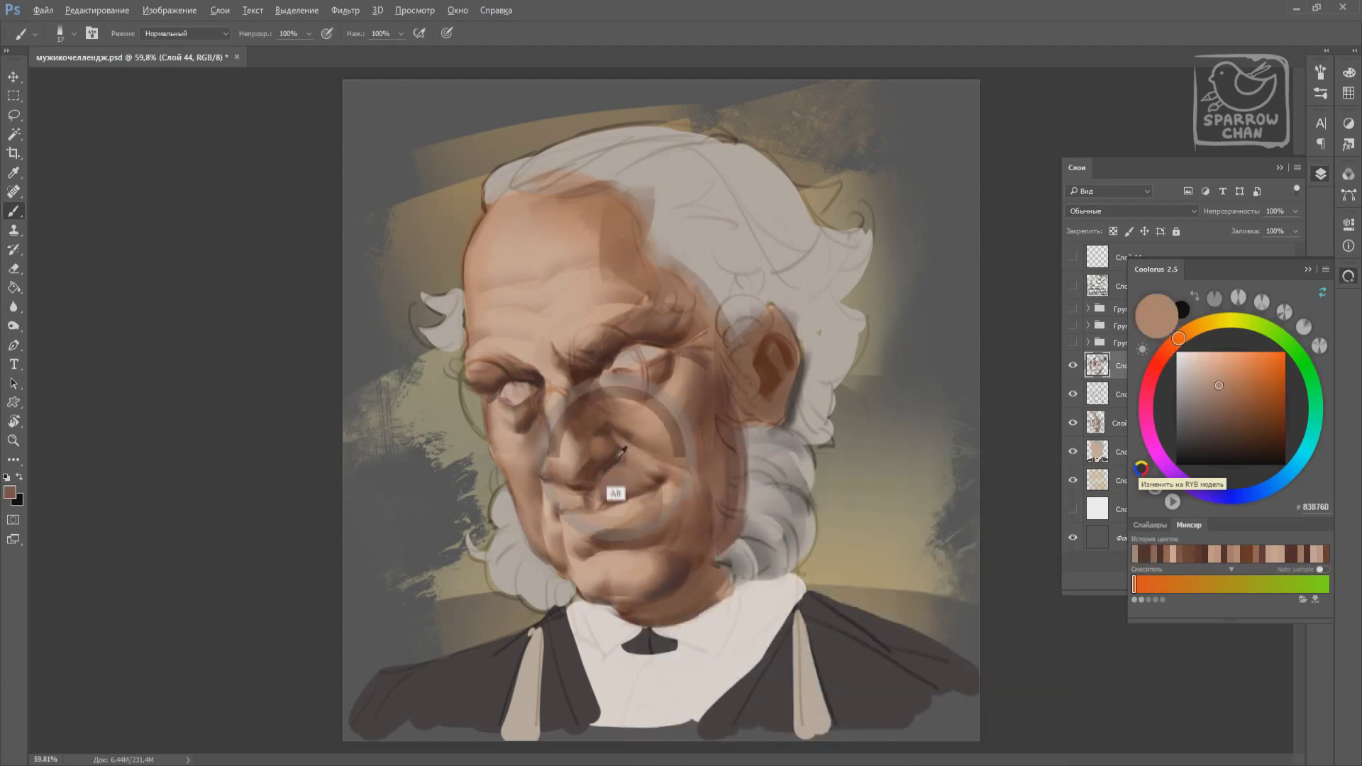
left_click(617, 426, "alt")
left_click(562, 435, "alt")
right_click(615, 426)
key("Return")
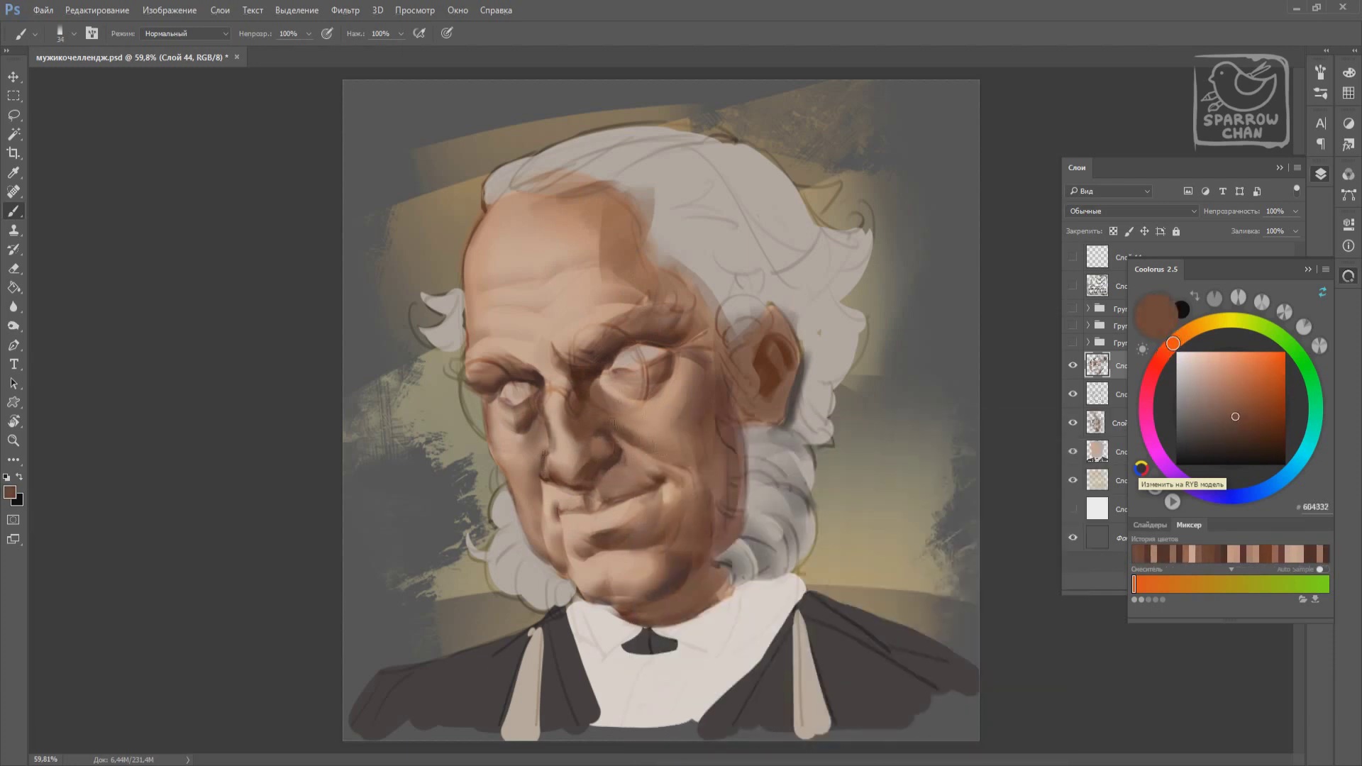
right_click(671, 408)
key("Escape")
Sample light peach, warm mid-skin, tan and reddish brown tones around the mouth and cheek.
left_click(566, 504, "alt")
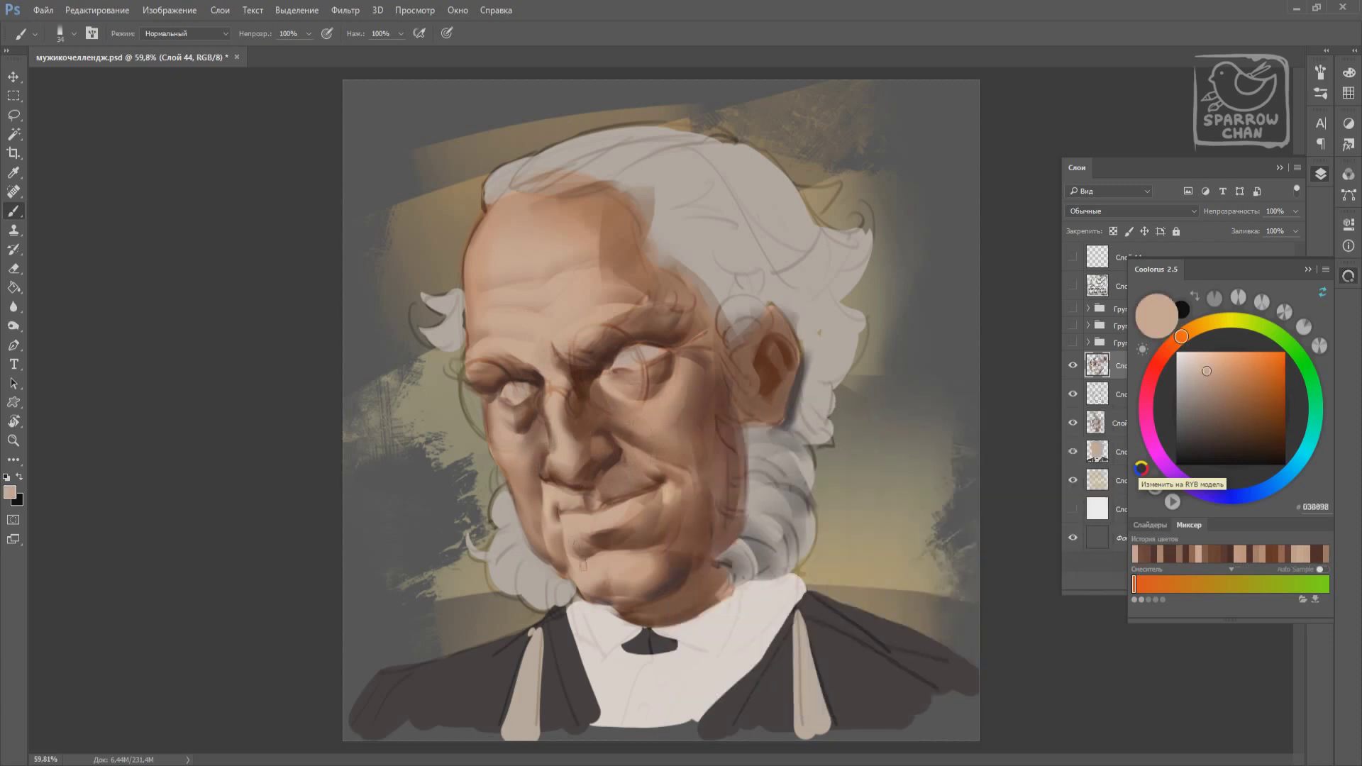
left_click(552, 577, "alt")
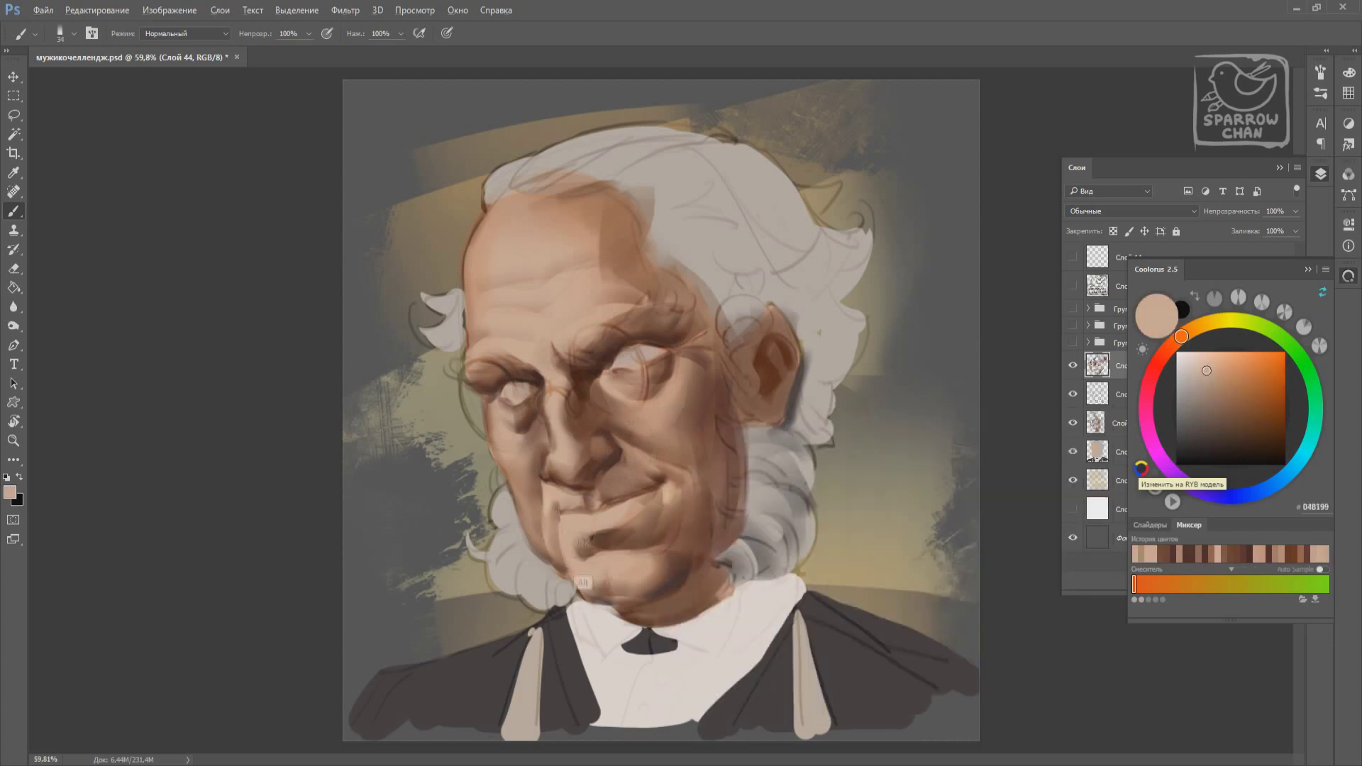
left_click(568, 532, "alt")
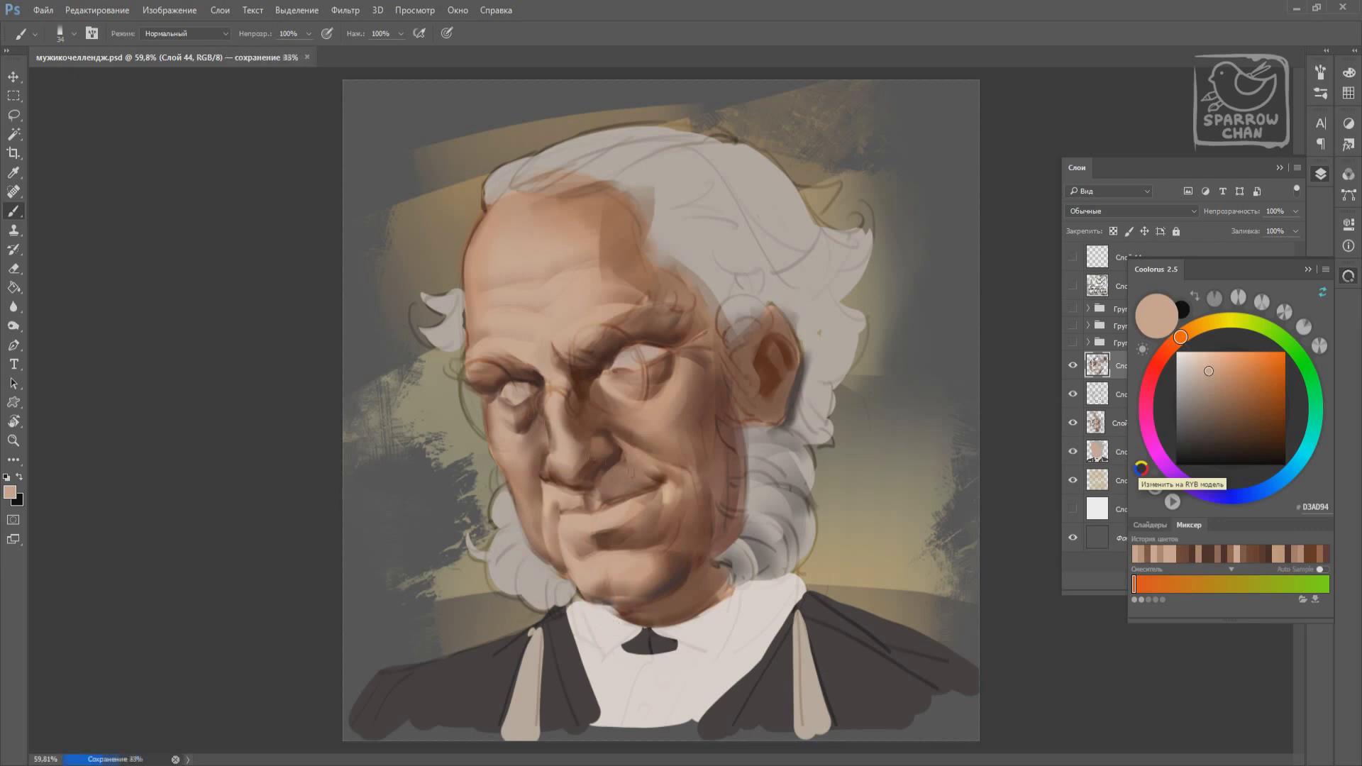
left_click(672, 490, "alt")
left_click(672, 489, "alt")
left_click(676, 516, "alt")
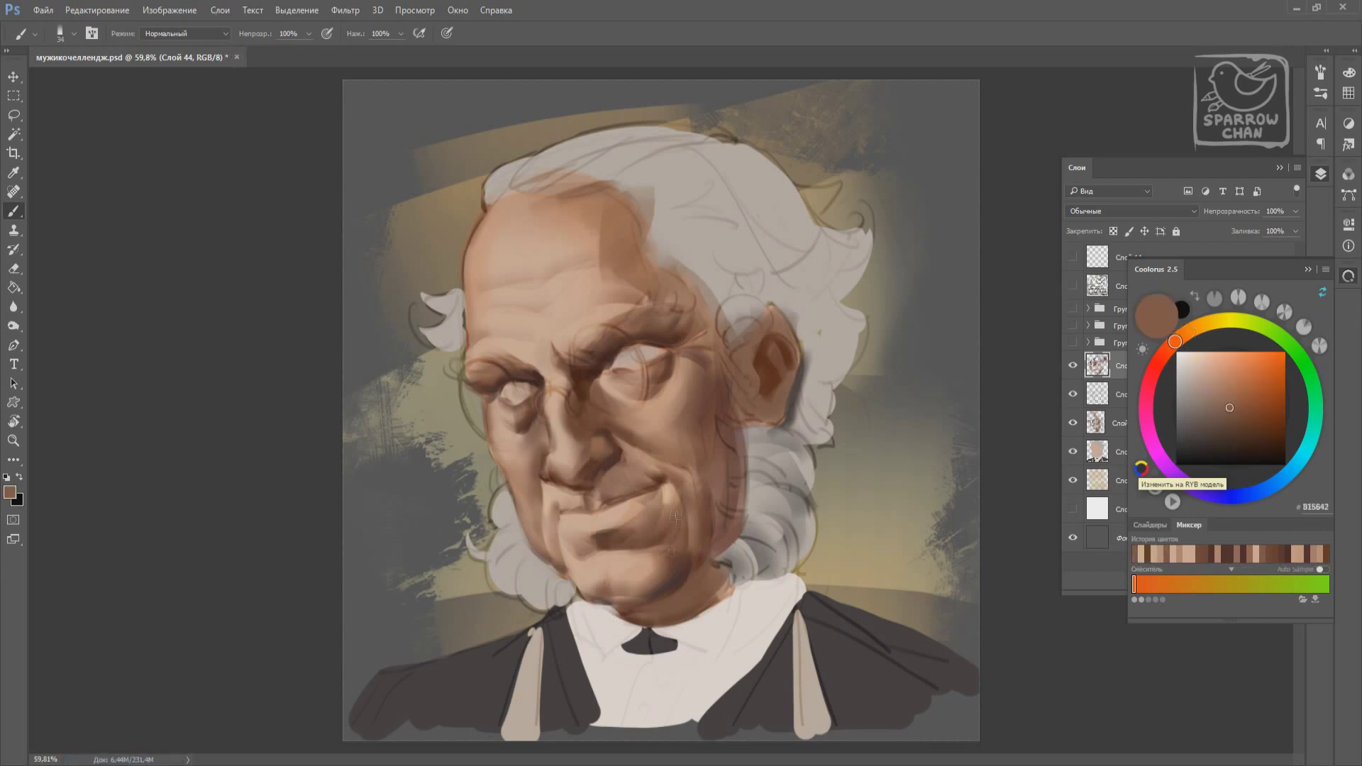
left_click(681, 511, "alt")
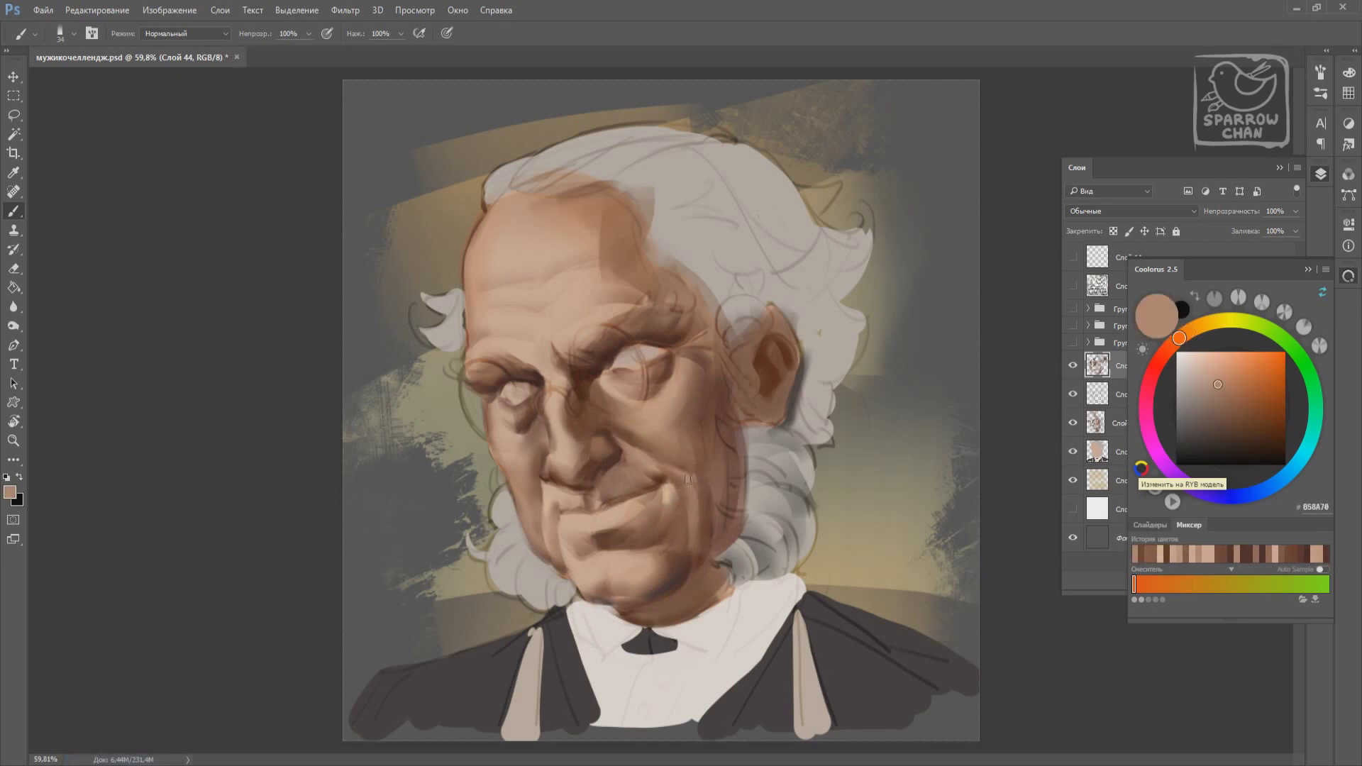
left_click(731, 483, "alt")
Enlarge the brush to 67, deepen the cheek and jaw shadows with very dark browns, and save.
right_click(731, 454)
double_click(788, 525)
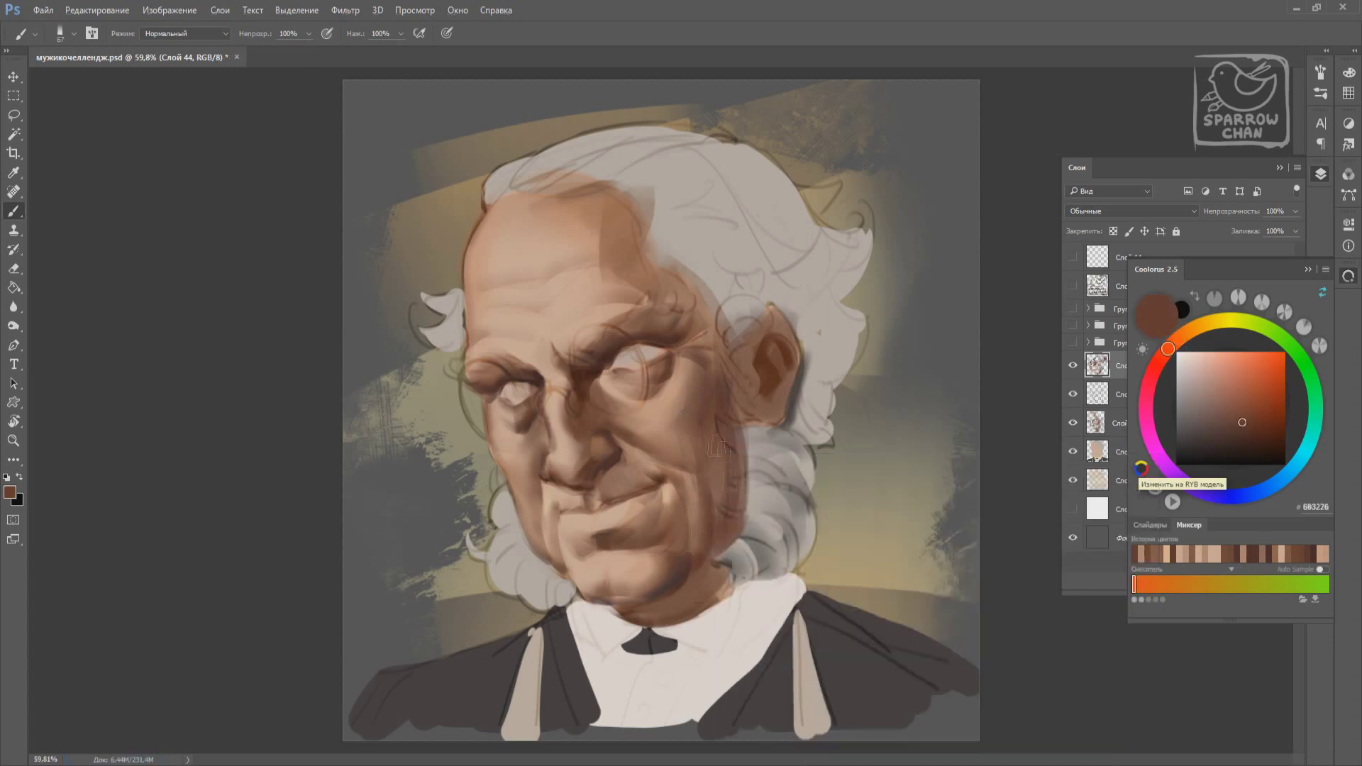
left_click(725, 512, "alt")
left_click(713, 426, "alt")
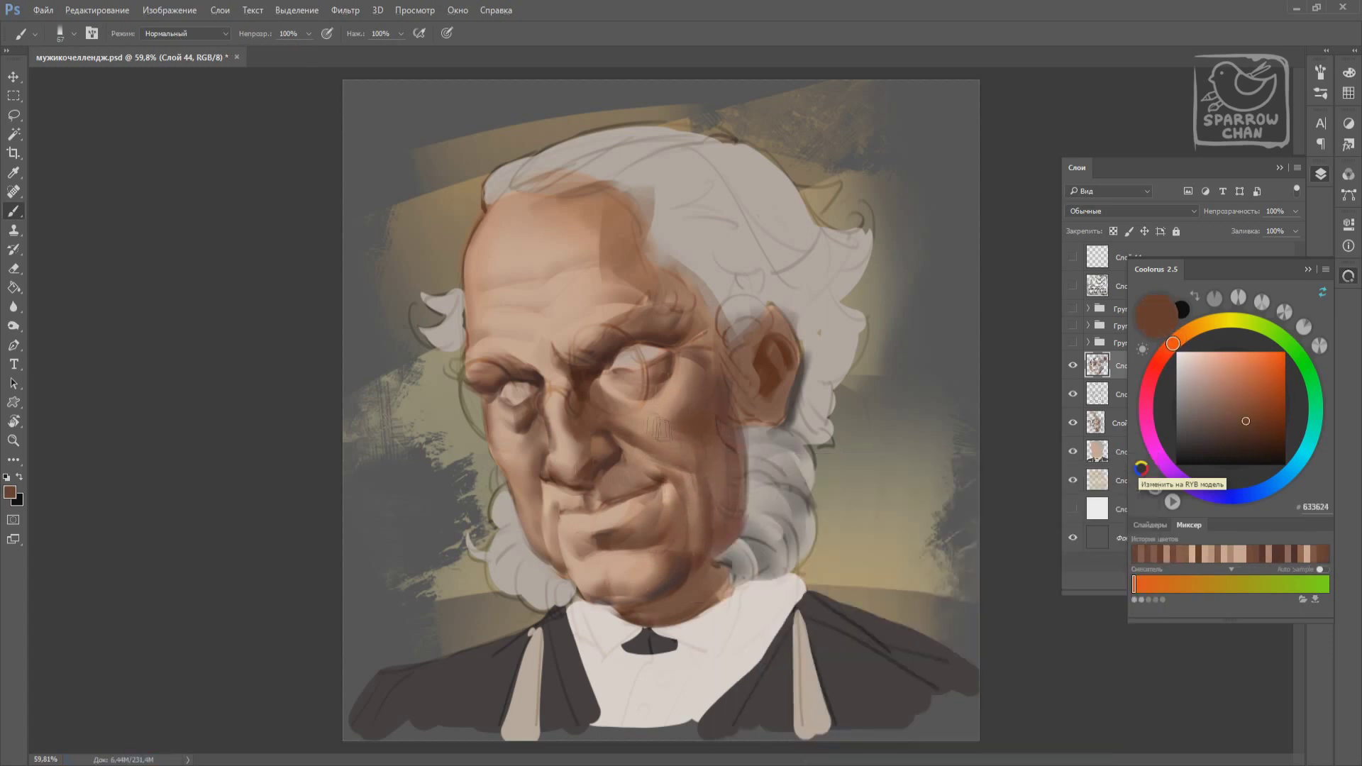
left_click(682, 430, "alt")
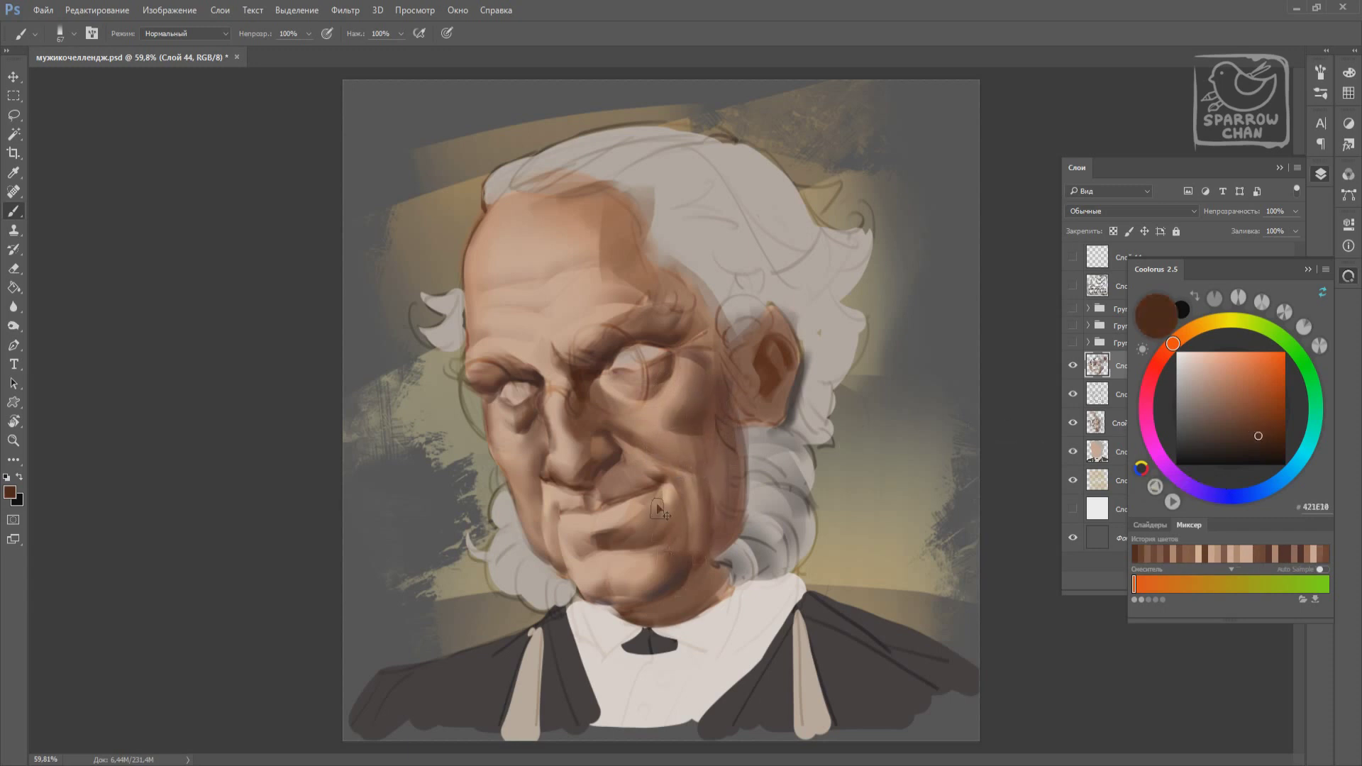
key("ctrl+s")
Zoom in and paint light grey-beige strokes over the white collar.
scroll(660, 511, "up", 3)
left_click(620, 561, "alt")
left_click(1201, 394)
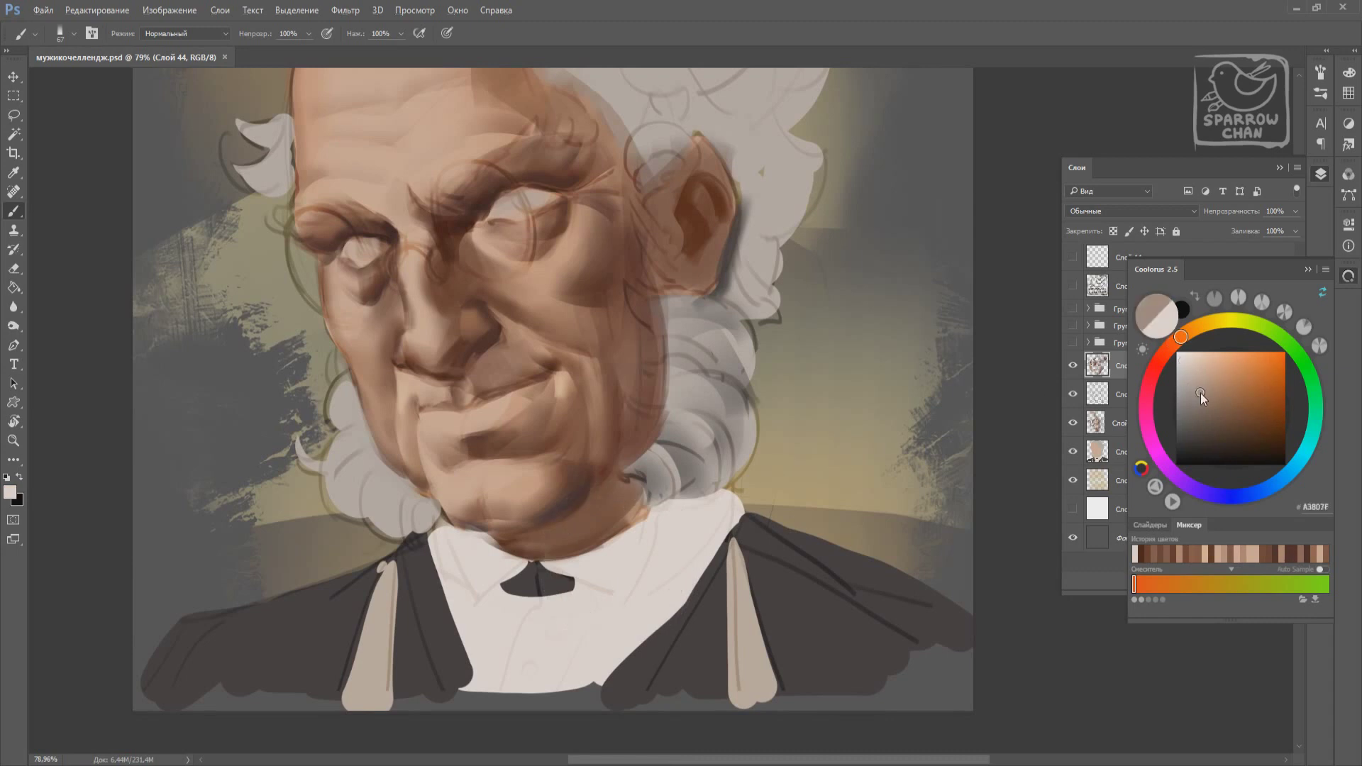
left_click(702, 518, "alt")
mouse_move(716, 507)
left_mouse_down()
mouse_move(596, 611)
mouse_move(497, 603)
left_mouse_up()
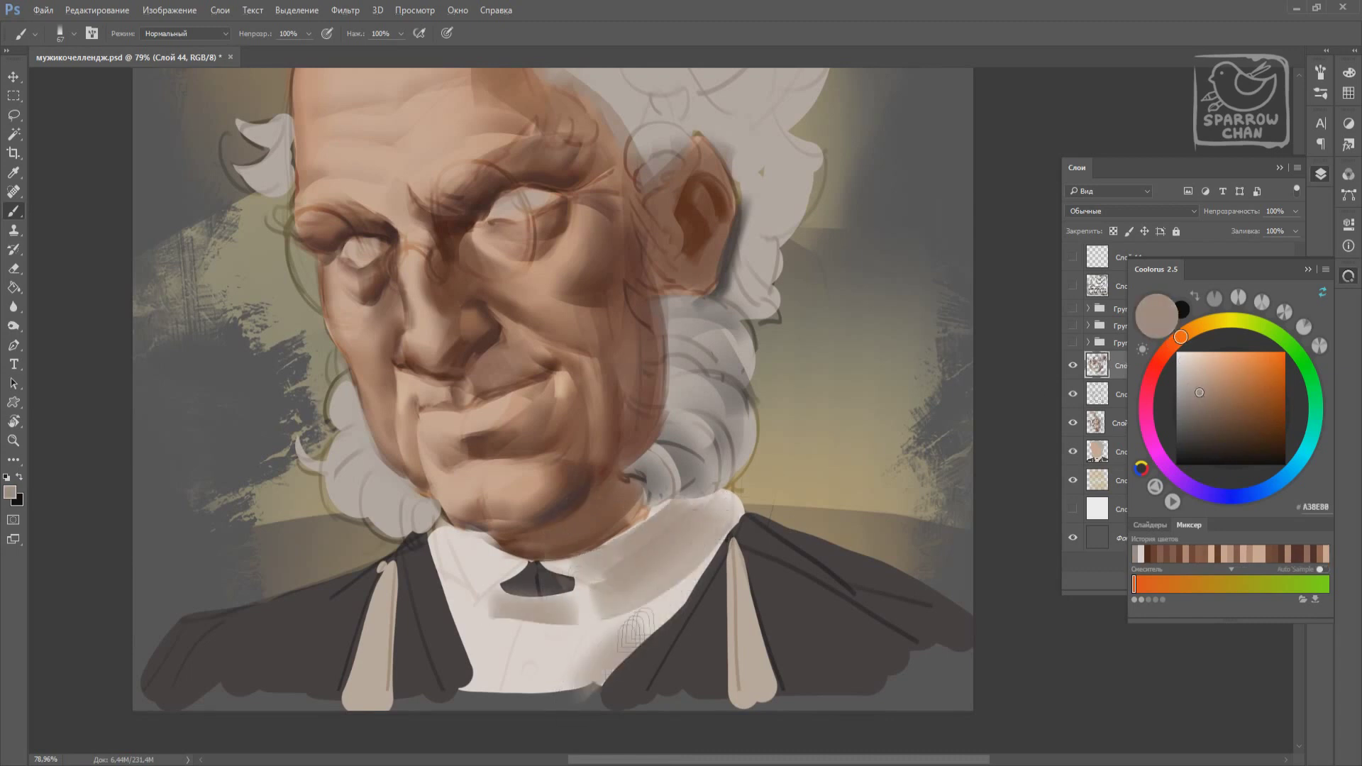
Shade the collar with dark brown strokes and darken the coat beside the right collar.
left_click(1212, 425)
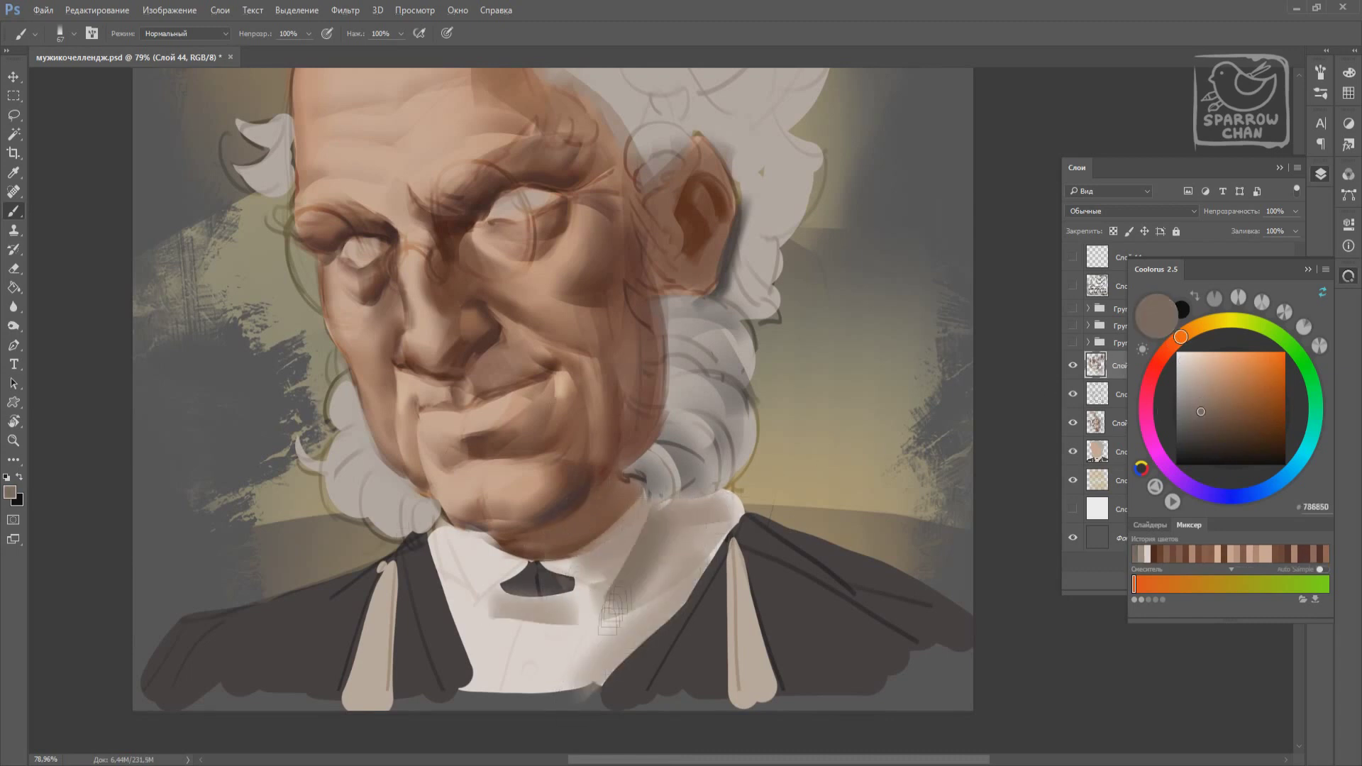
left_click_drag(703, 500, 610, 632)
left_click_drag(709, 490, 625, 568)
left_click_drag(717, 529, 624, 646)
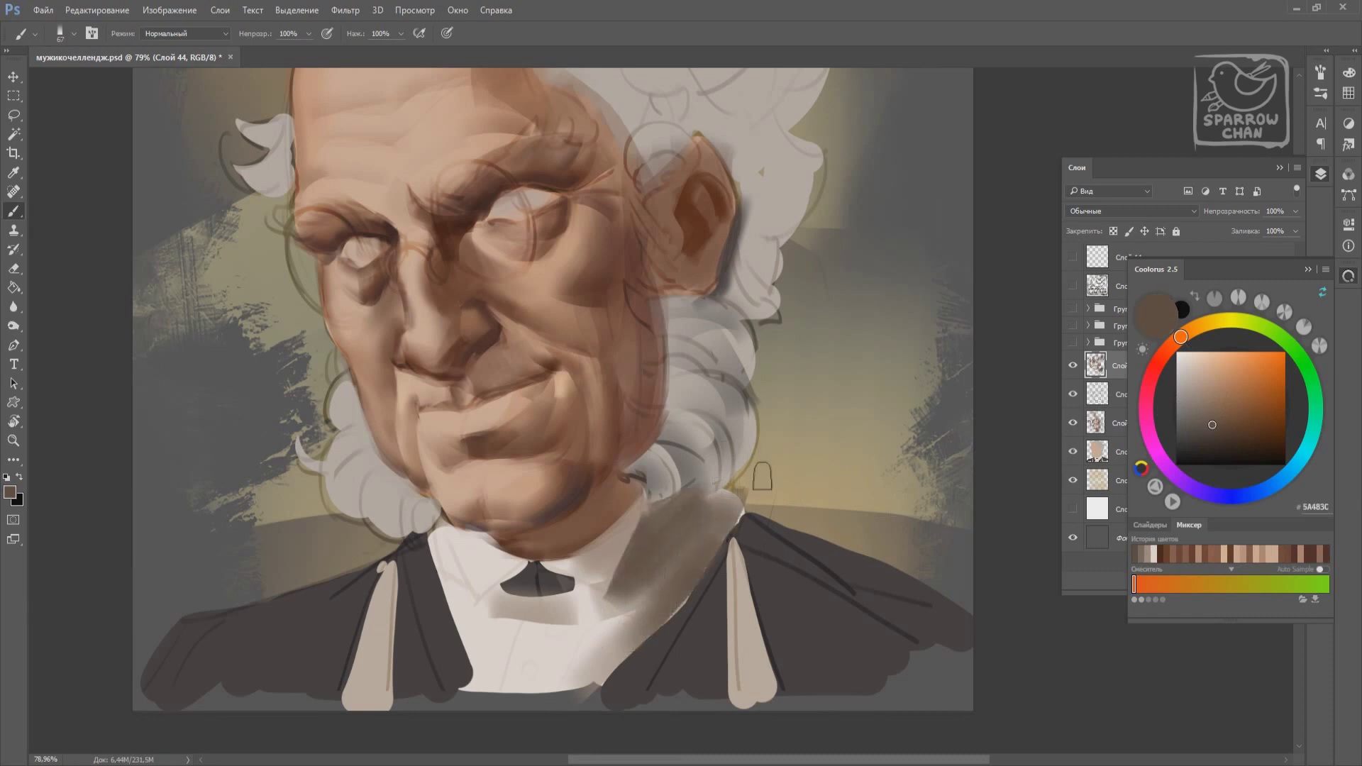
left_click(774, 525, "alt")
left_click(830, 582, "alt")
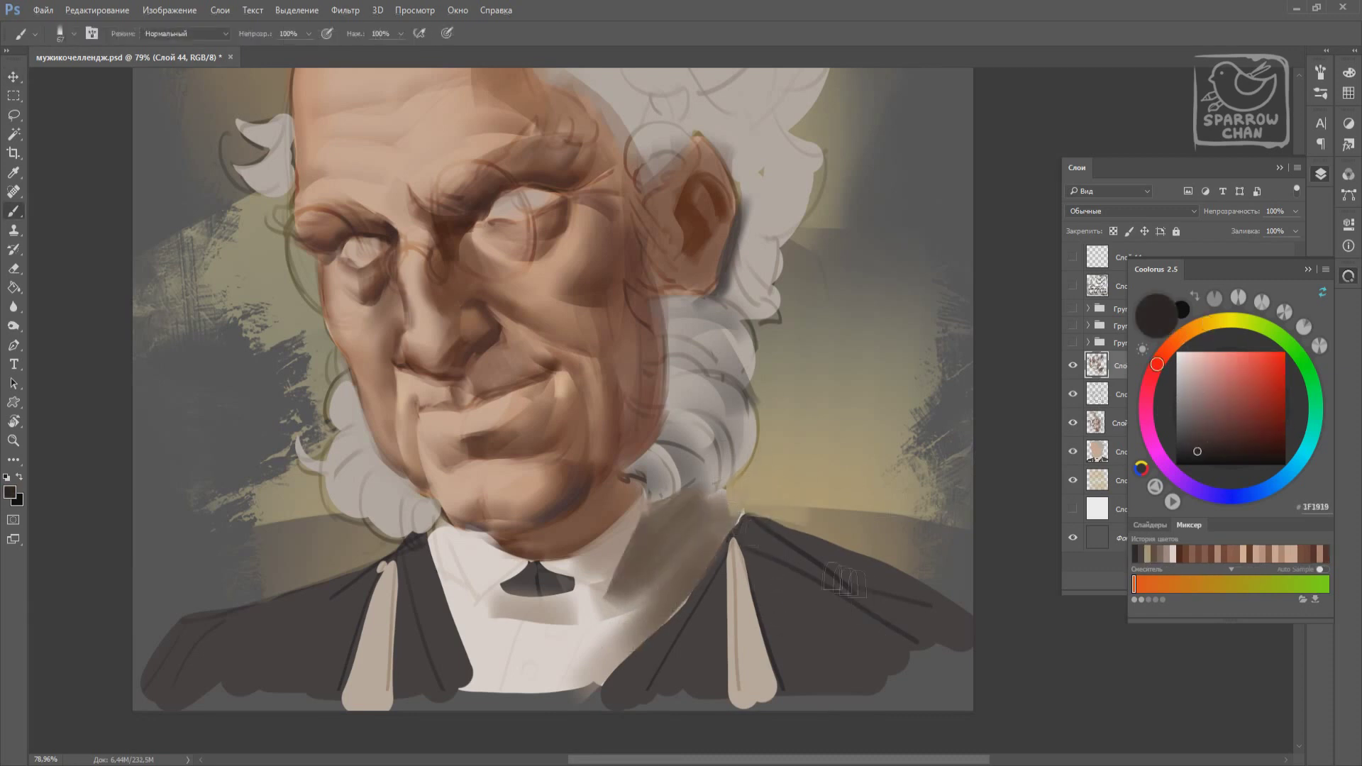
left_click_drag(901, 532, 752, 610)
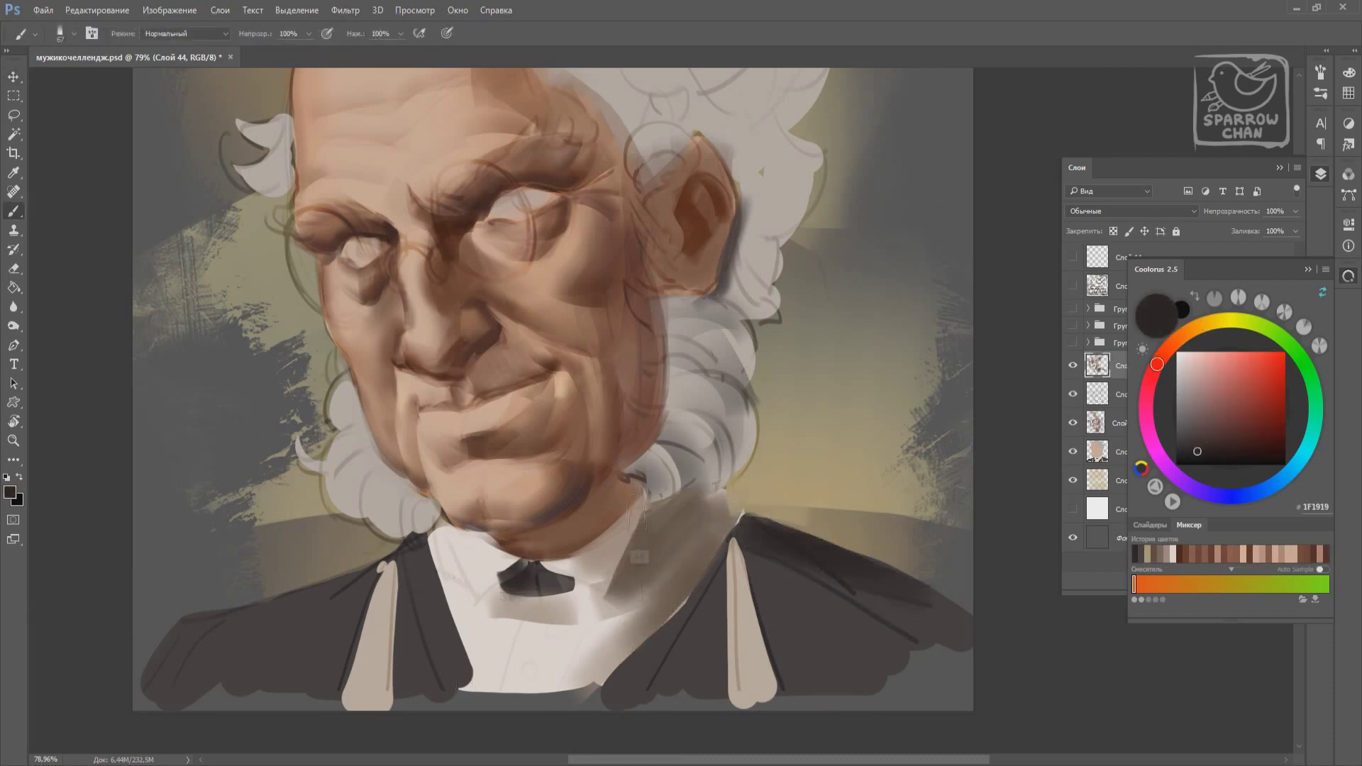
Shrink the brush to 23 and sample bow tie tones, collar whites and shirt grey-browns.
left_click(639, 555, "alt")
right_click(574, 454)
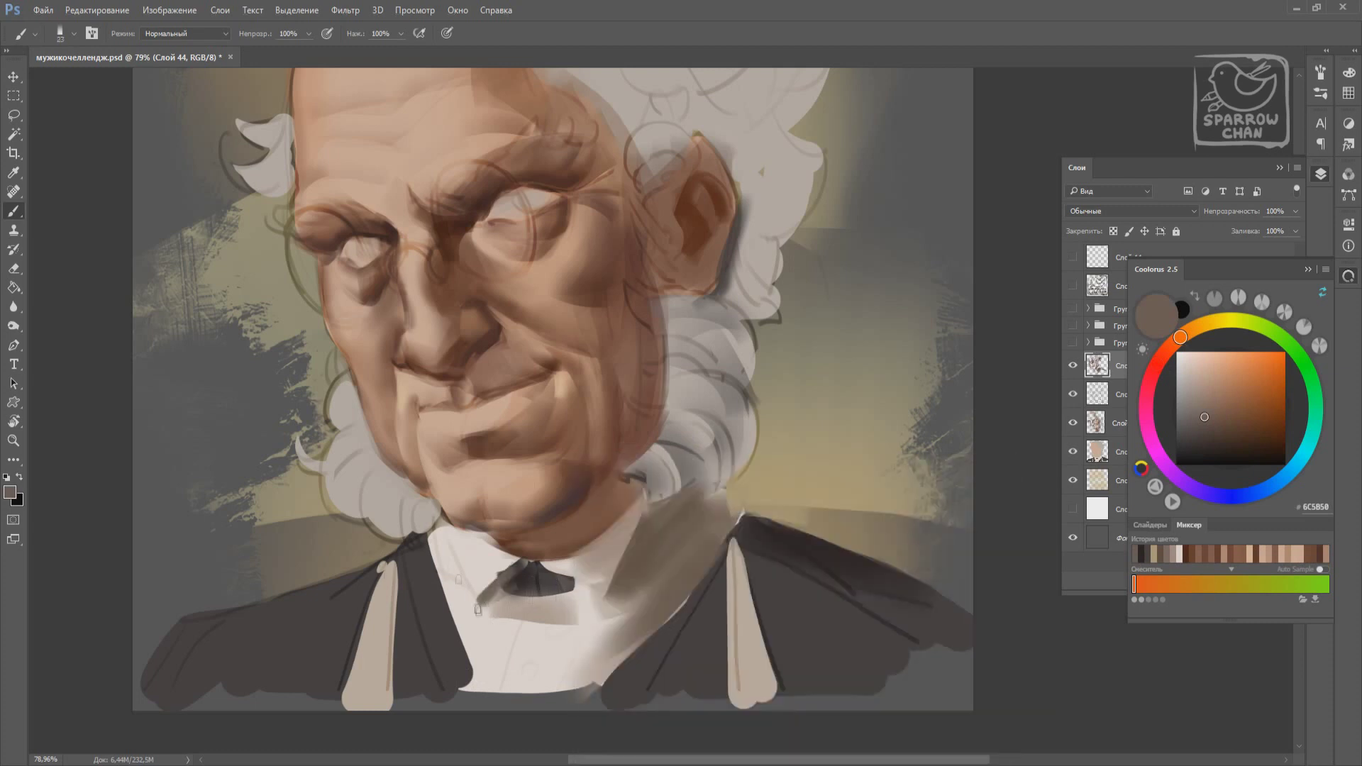
left_click(588, 572, "alt")
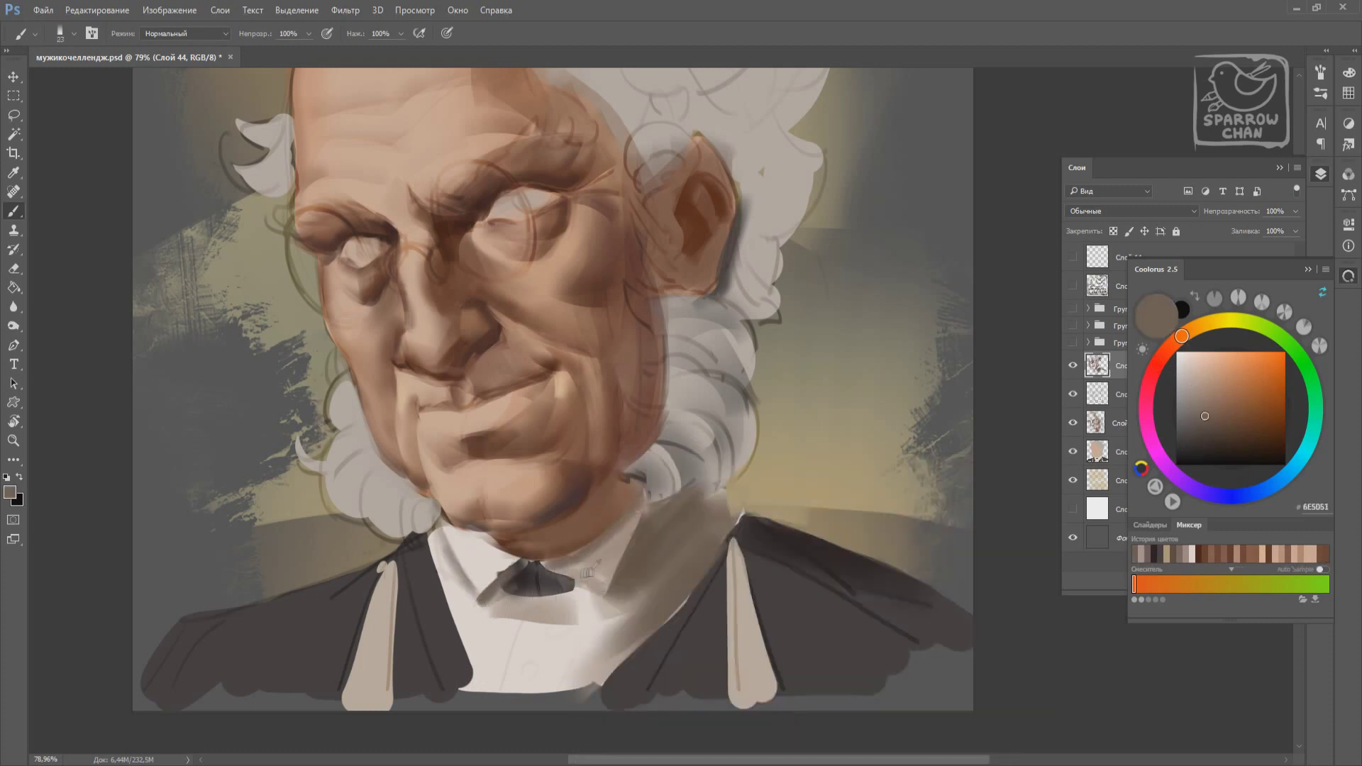
left_click(547, 578, "alt")
left_click(493, 550, "alt")
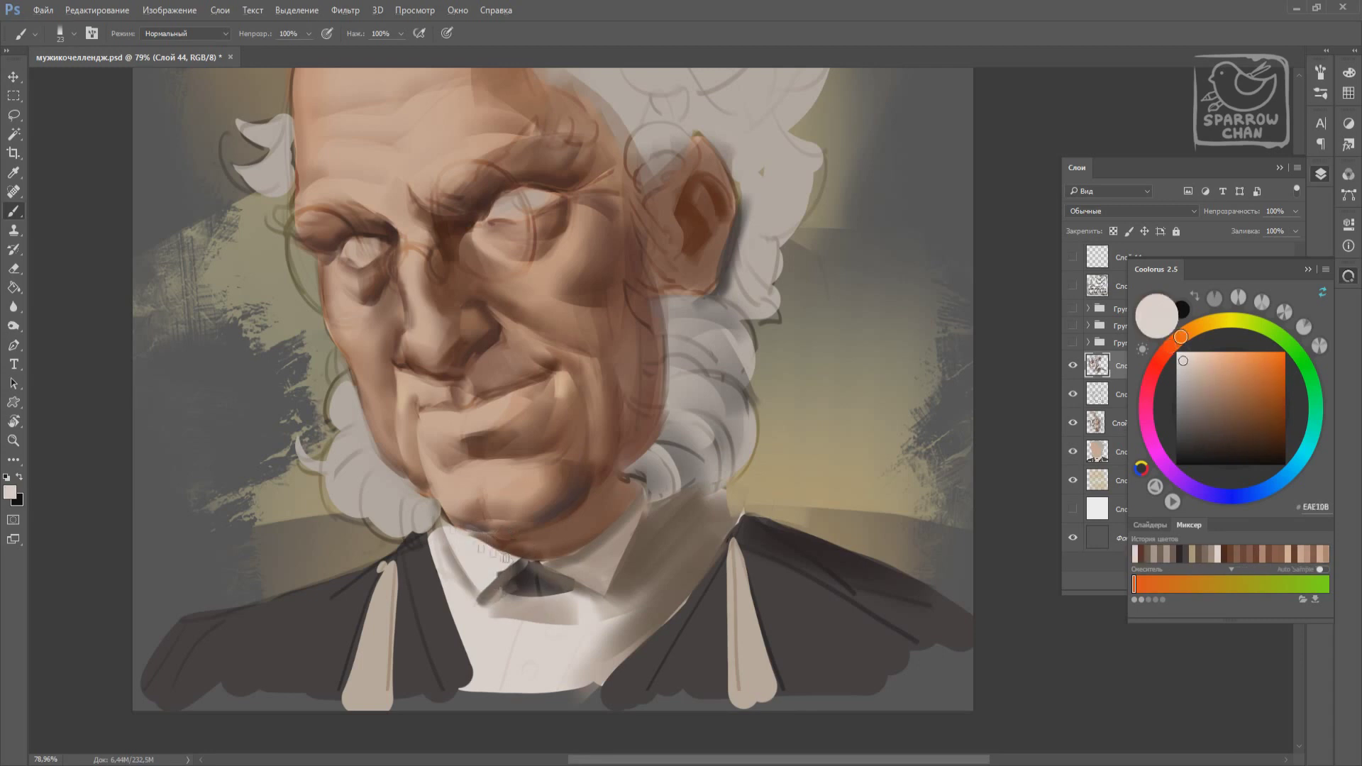
left_click(461, 546, "alt")
left_click(472, 564, "alt")
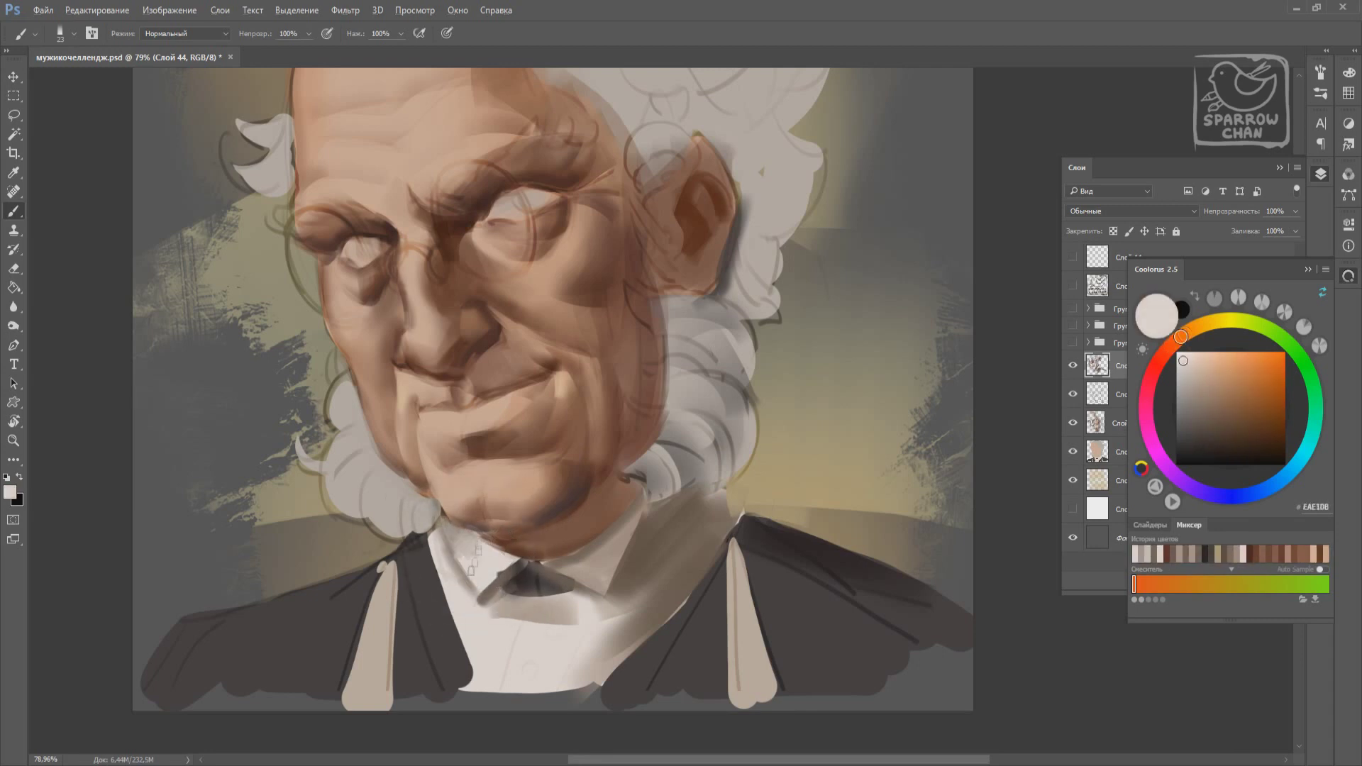
left_click(721, 504, "alt")
left_click(551, 543, "alt")
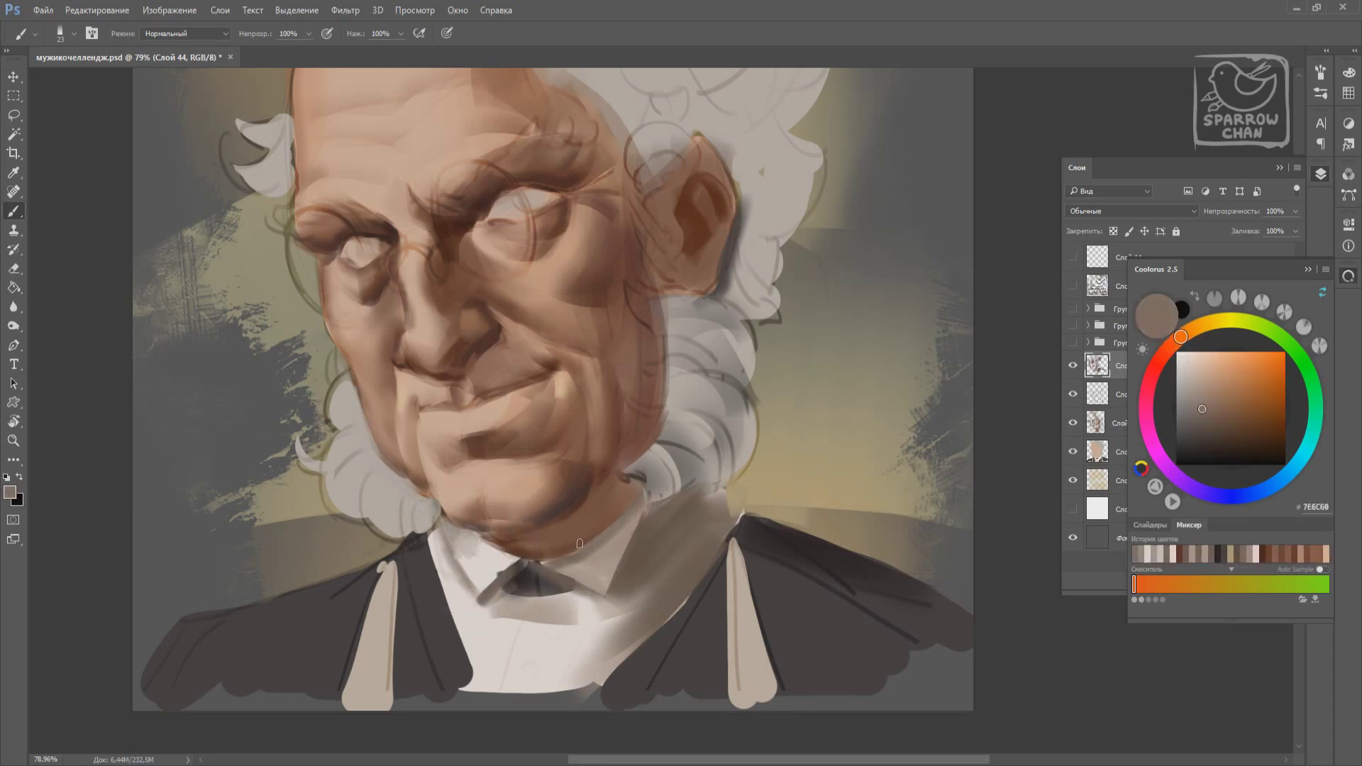
Sample dark bow tie and coat tones and paint near-black strokes along both coat lapels.
left_click(571, 561, "alt")
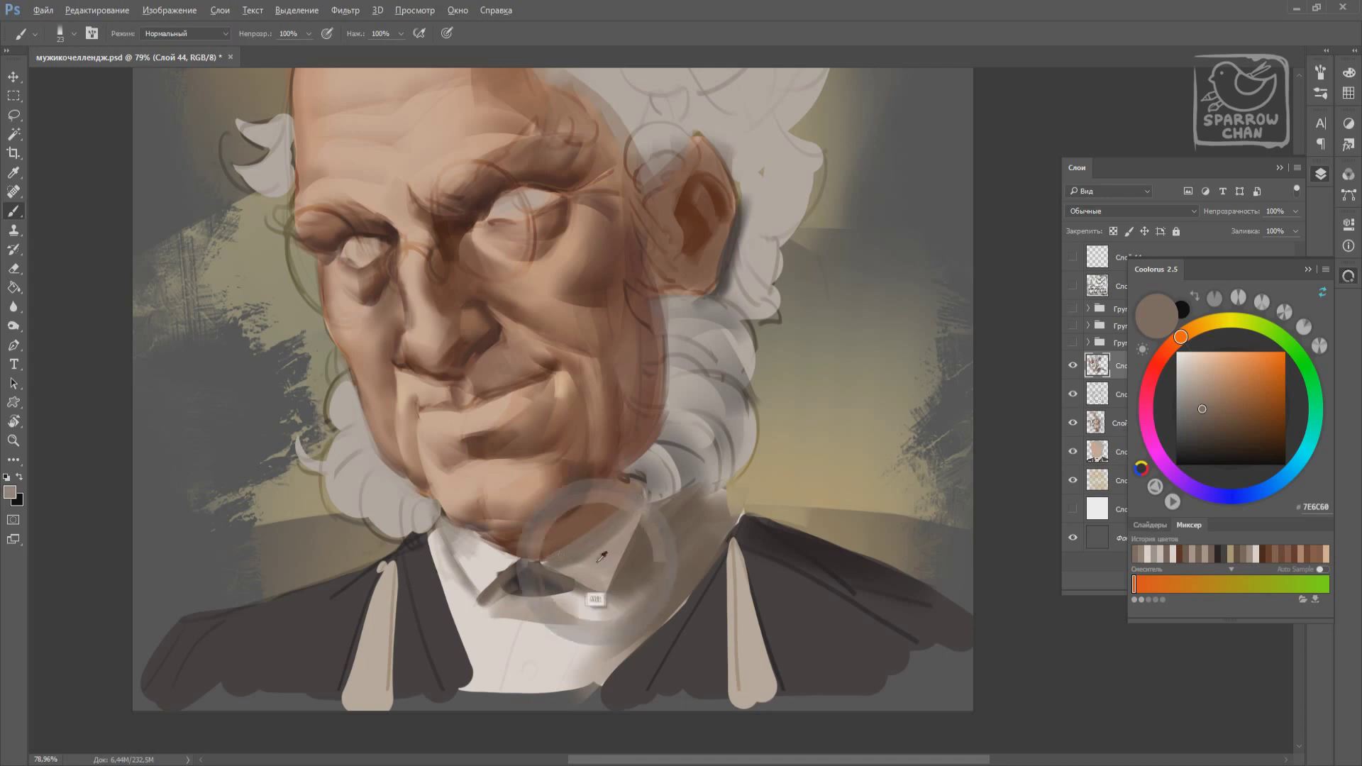
left_click(550, 612, "alt")
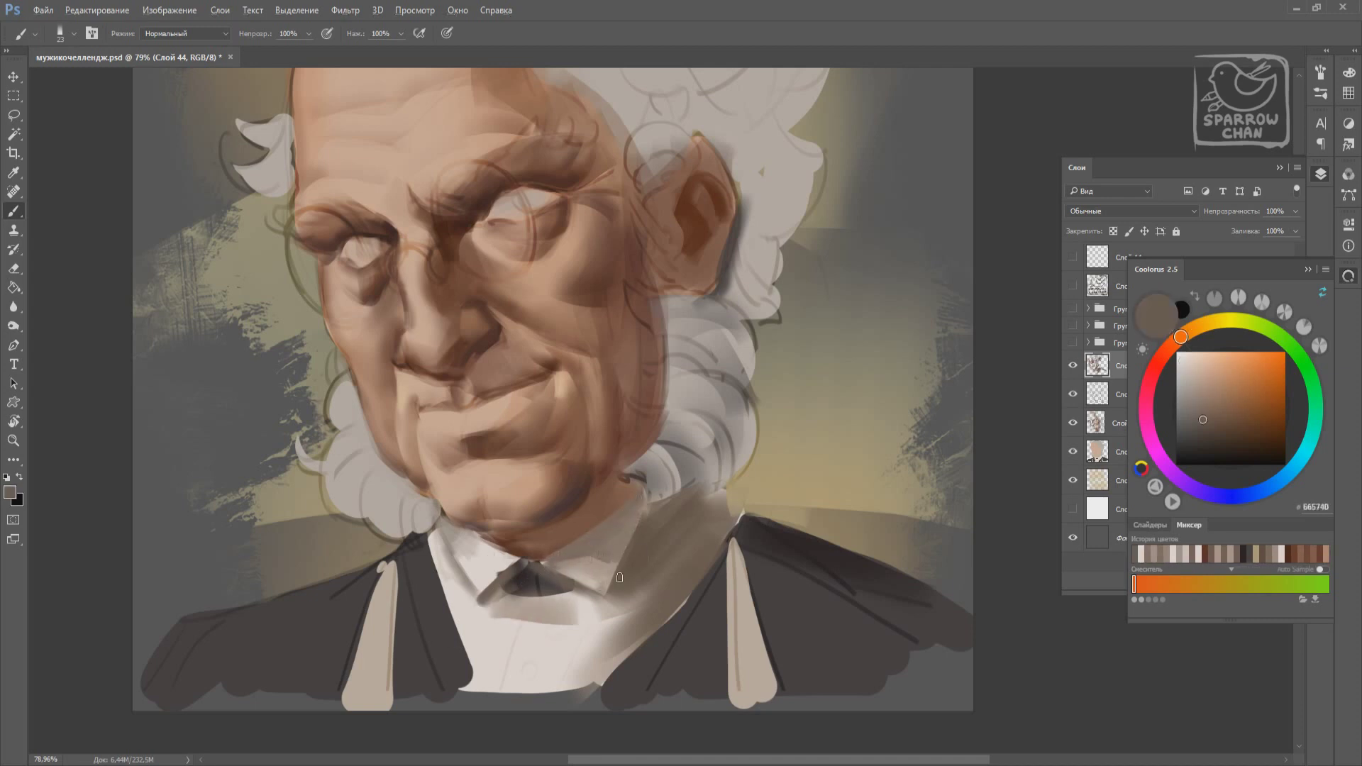
left_click(655, 516, "alt")
left_click(539, 609, "alt")
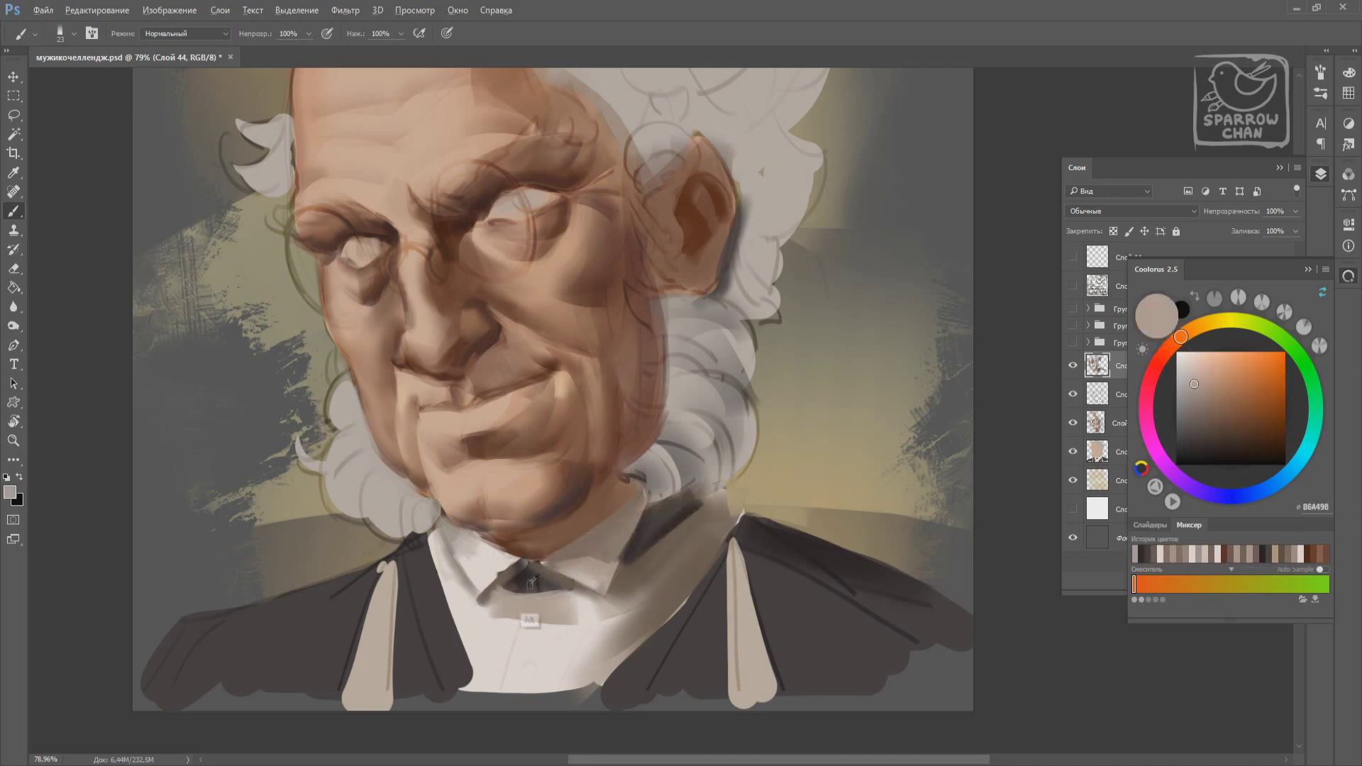
left_click(701, 499, "alt")
left_click(644, 543, "alt")
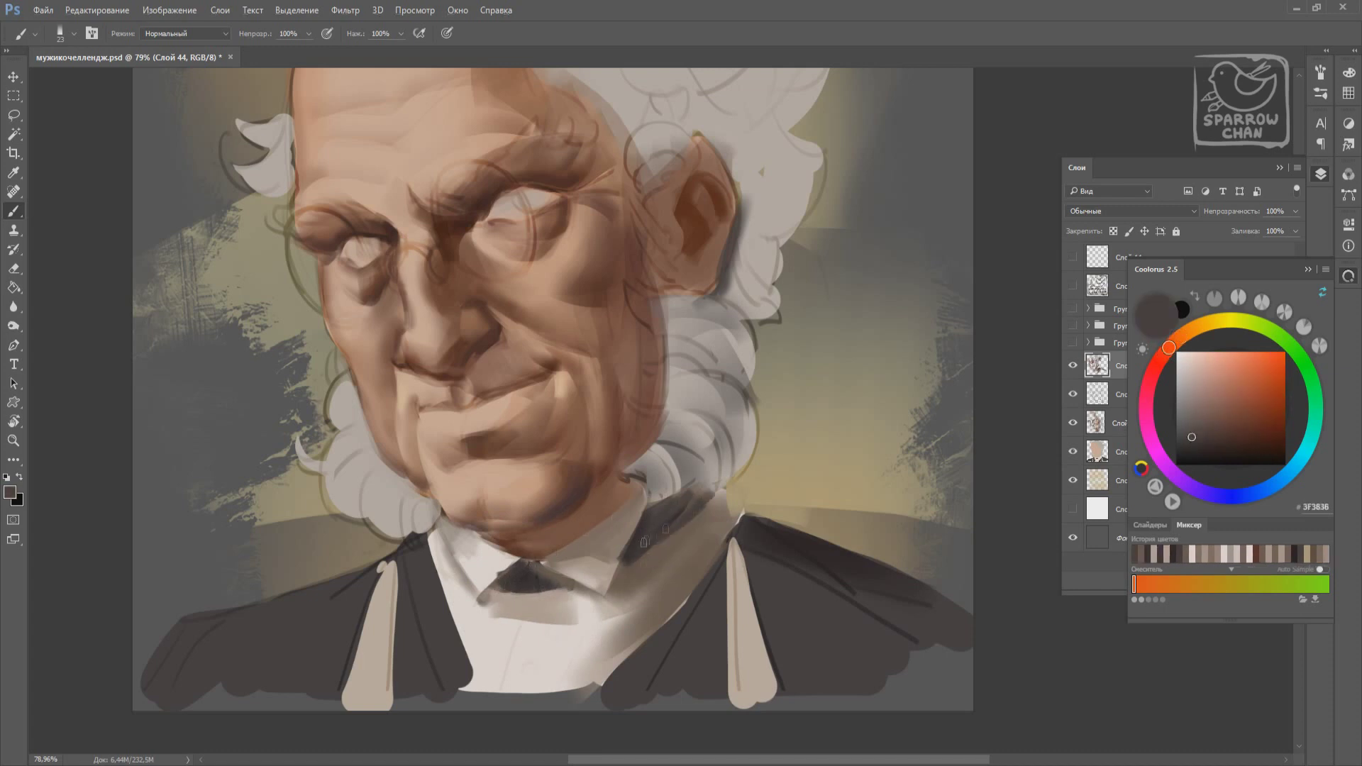
left_click_drag(738, 501, 678, 610)
left_click(752, 496, "alt")
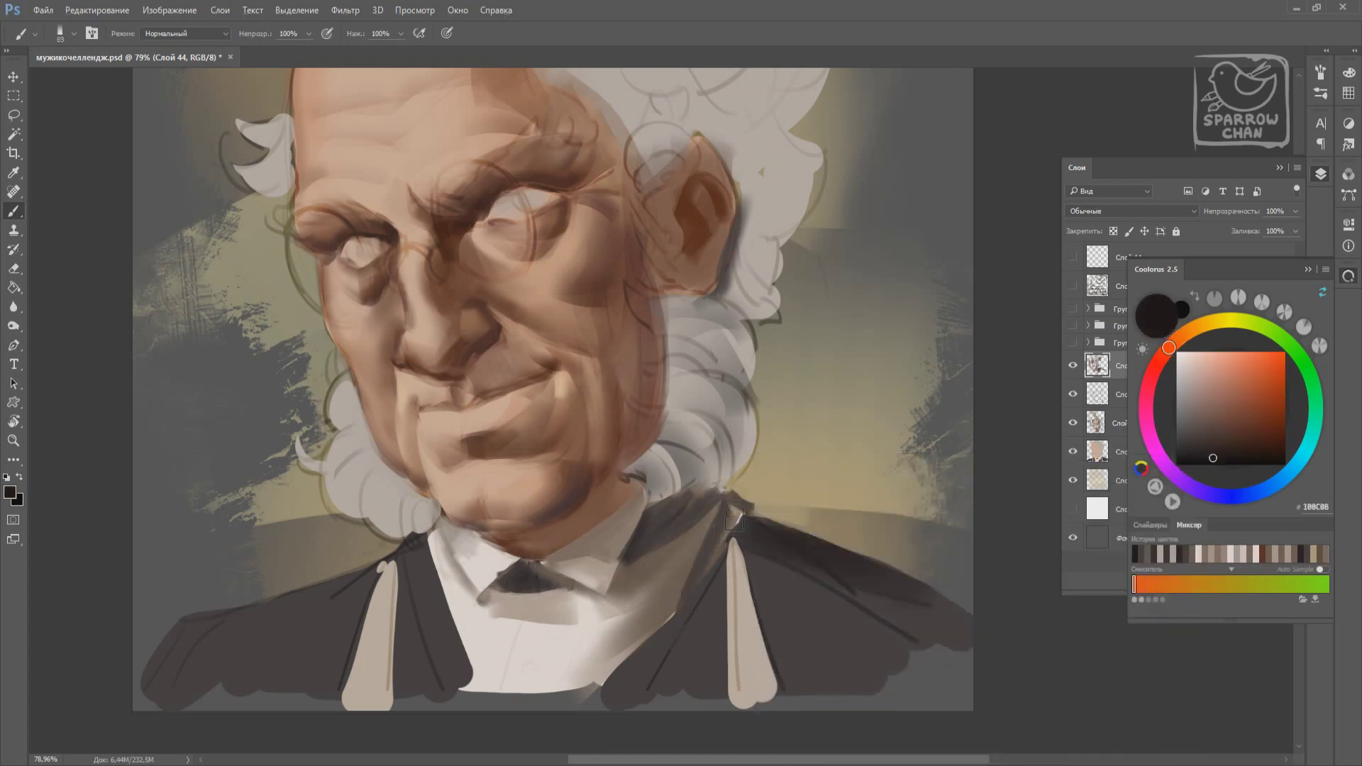
left_click_drag(742, 497, 610, 702)
left_click_drag(405, 518, 469, 682)
right_click(480, 637)
Paint near-black coat colour over the light stripe on the right lapel.
left_click(667, 489)
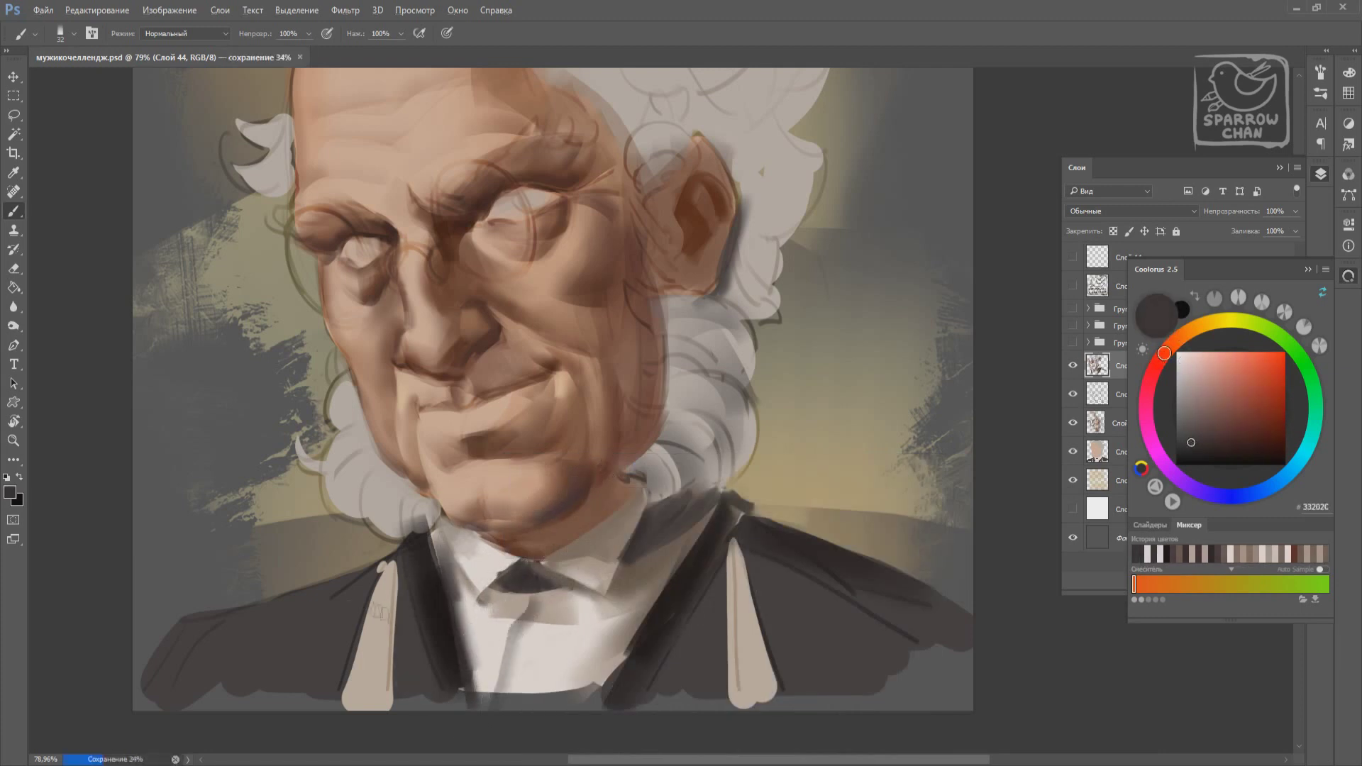
left_click(777, 579, "alt")
left_click_drag(753, 532, 745, 653)
left_click(740, 628, "alt")
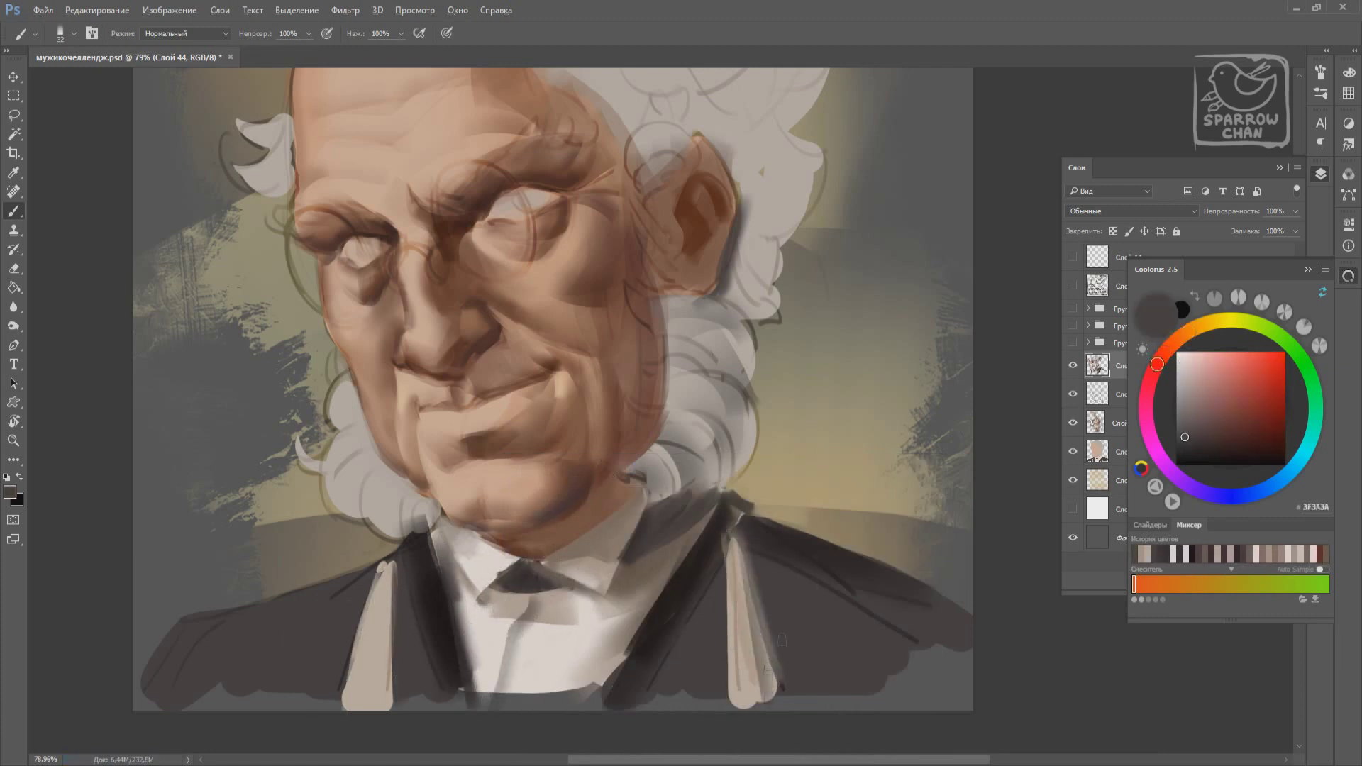
left_click_drag(753, 561, 766, 696)
left_click_drag(738, 525, 745, 660)
Touch up the left collar edge and nearby shirt with reddish and mid browns.
left_click(383, 568, "alt")
left_click(522, 561, "alt")
mouse_move(369, 561)
left_mouse_down()
mouse_move(384, 667)
mouse_move(396, 667)
left_mouse_up()
left_click_drag(469, 532, 504, 561)
left_click(497, 539, "alt")
left_click(440, 504, "alt")
mouse_move(433, 497)
left_mouse_down()
mouse_move(462, 540)
mouse_move(553, 553)
left_mouse_up()
left_click(440, 511, "alt")
With a smaller brush, add dark shading under the chin and a dark stroke along the collar.
right_click(550, 455)
key("Return")
left_click(506, 547, "alt")
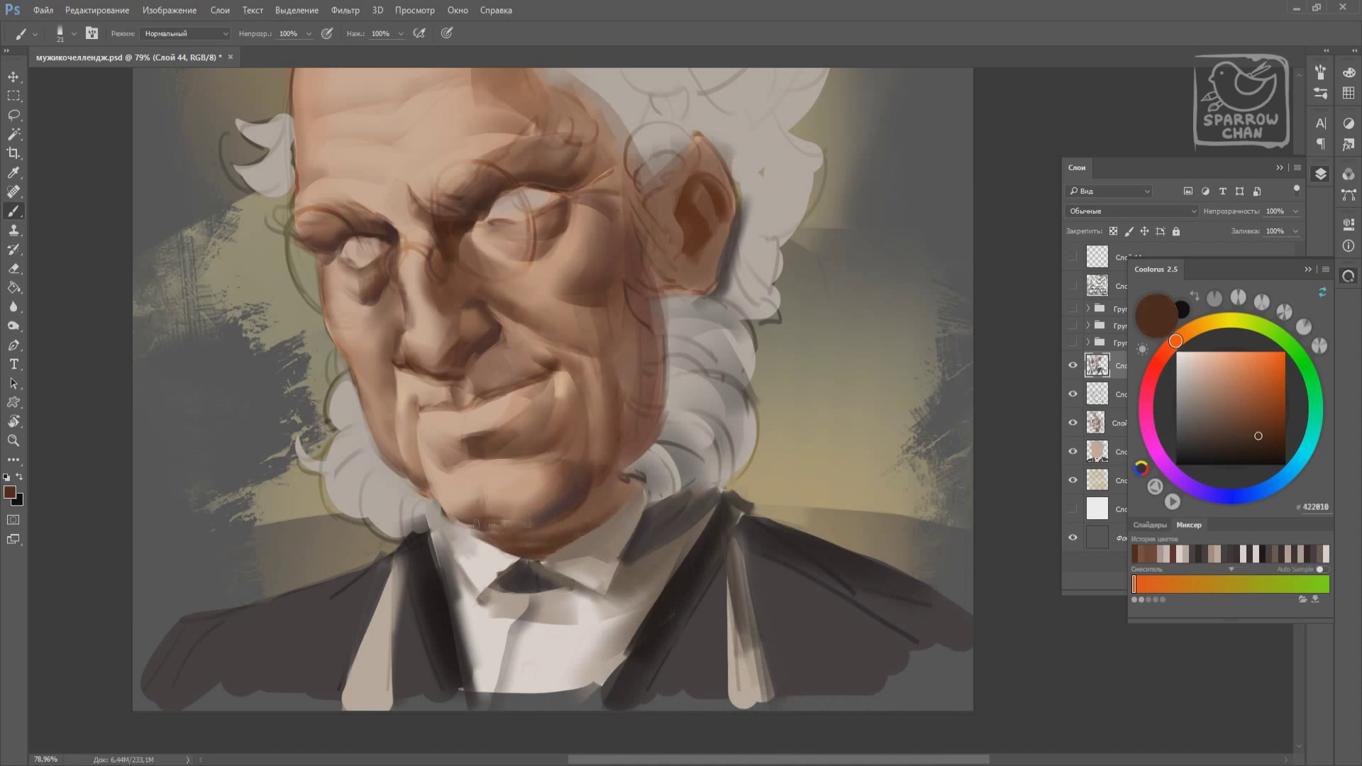
left_click(511, 523, "alt")
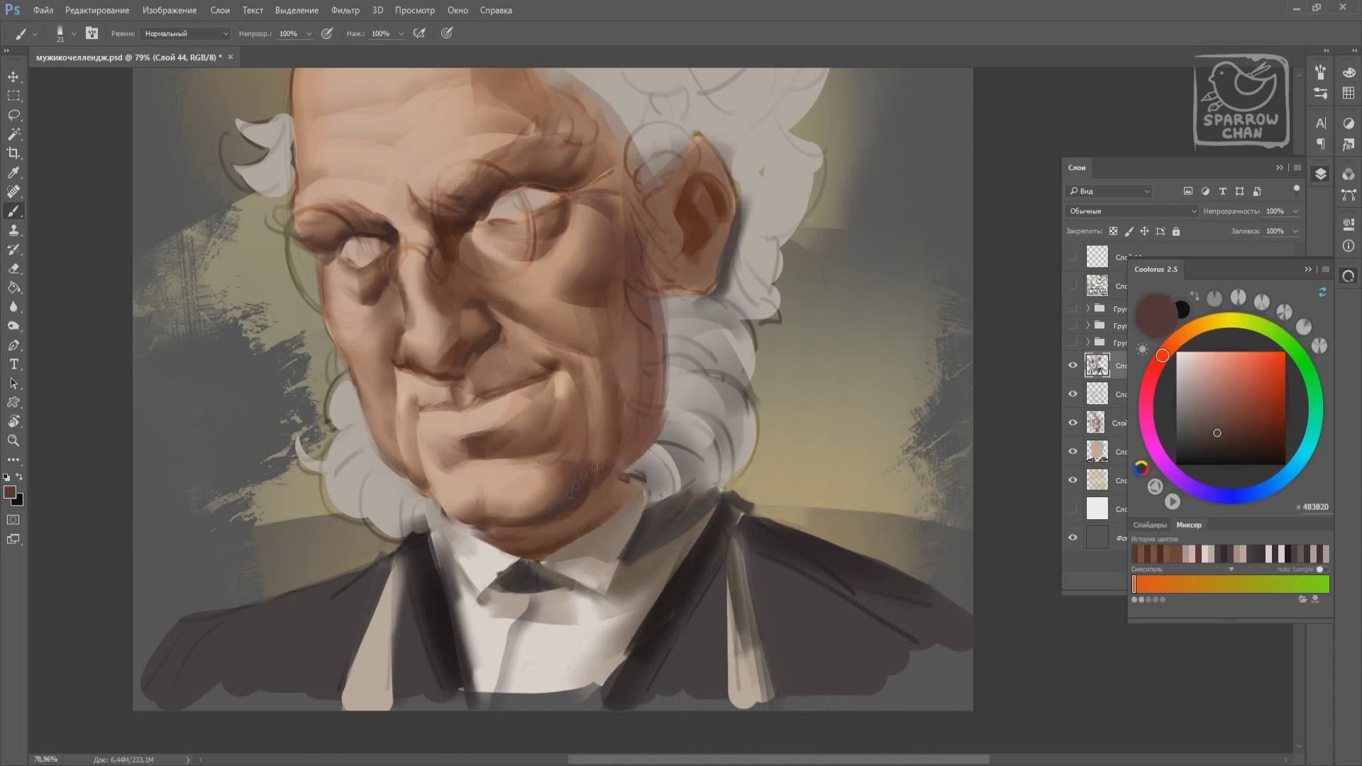
left_click(585, 525, "alt")
left_click(685, 546, "alt")
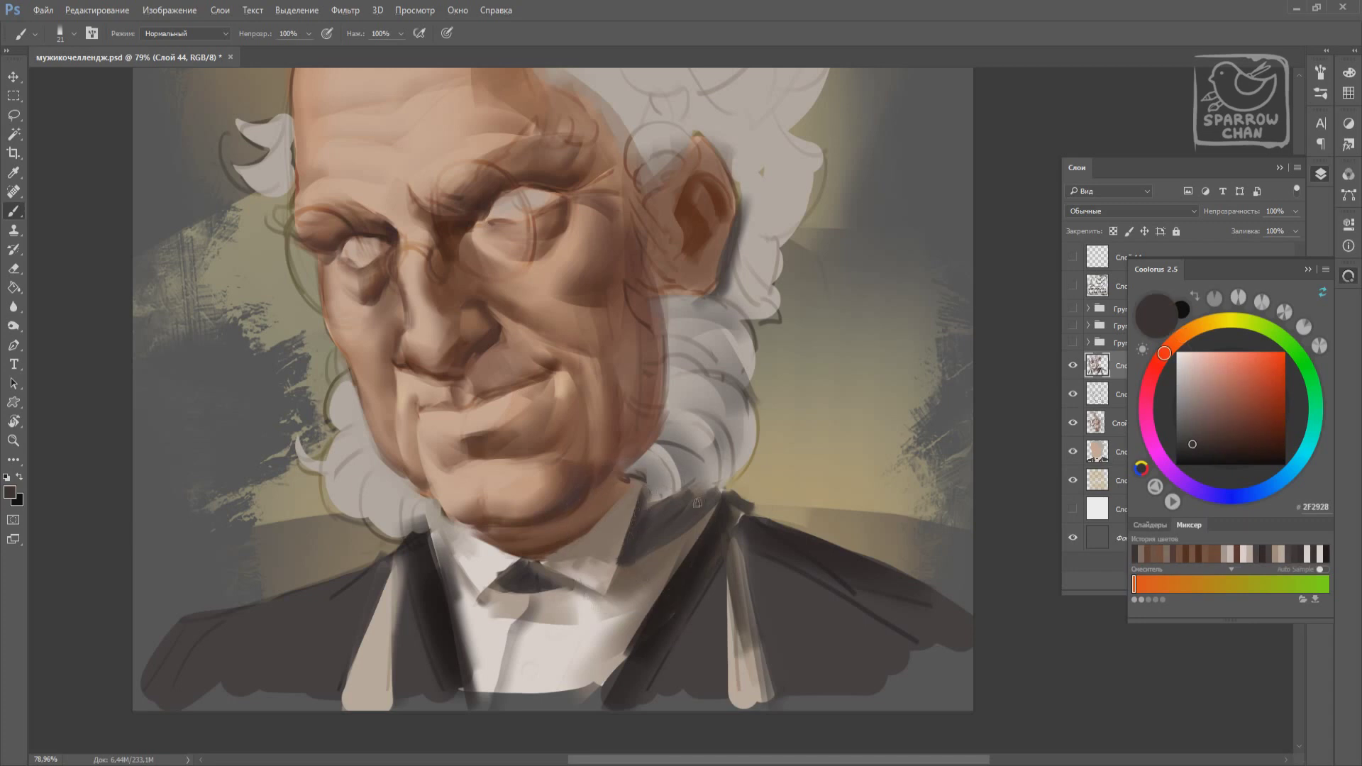
left_click(710, 490, "alt")
mouse_move(727, 476)
left_mouse_down()
mouse_move(752, 518)
mouse_move(920, 575)
left_mouse_up()
Darken the left shoulder and lapel with near-black, then smooth the shirt with light paint.
left_click(398, 564, "alt")
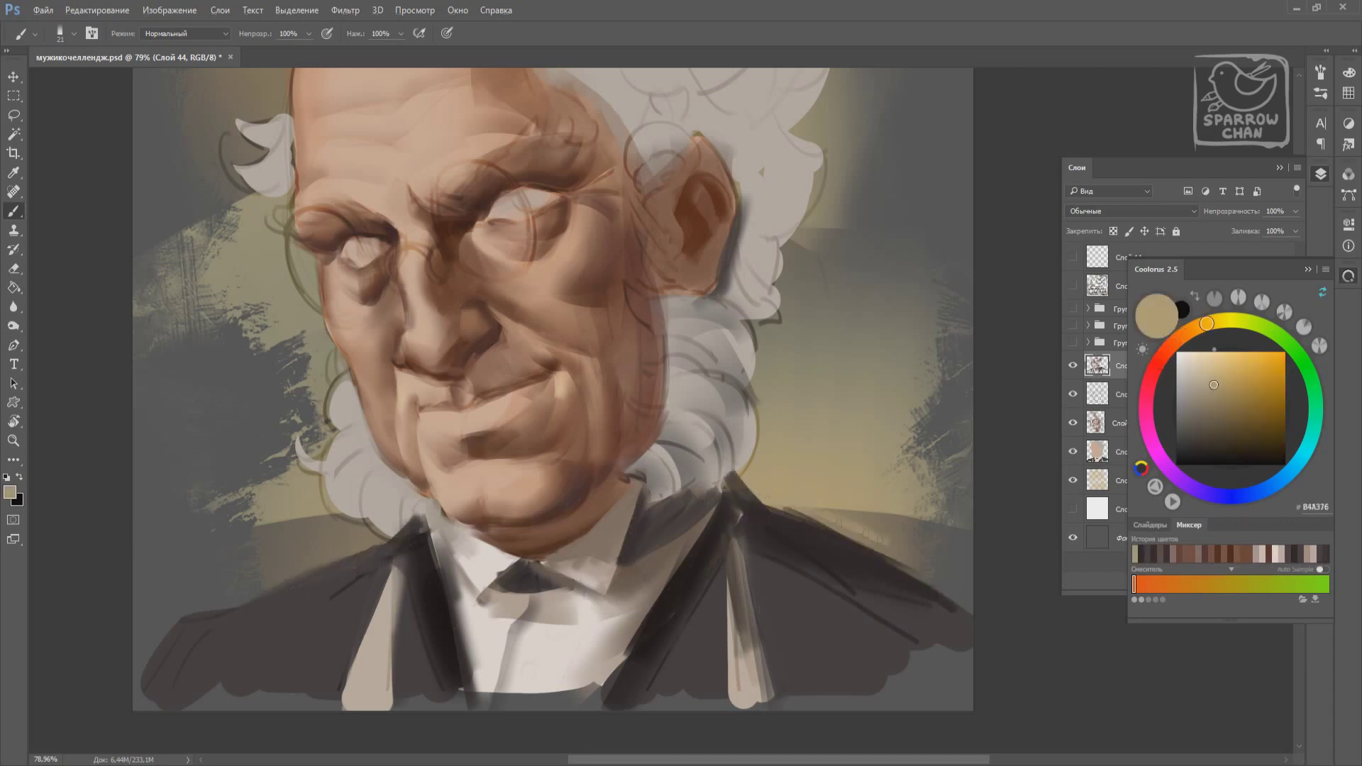
left_click(852, 610, "alt")
left_click_drag(419, 517, 172, 650)
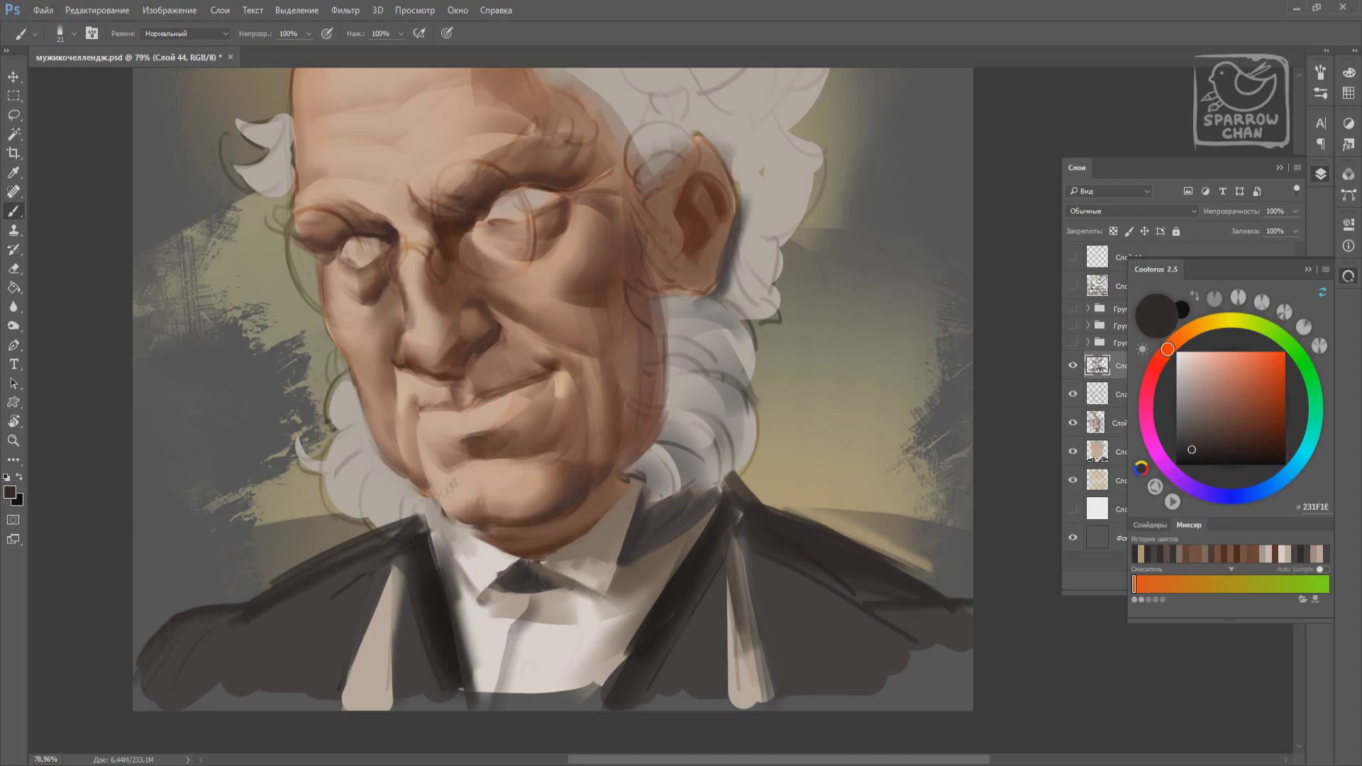
left_click(397, 568, "alt")
left_click_drag(406, 567, 378, 664)
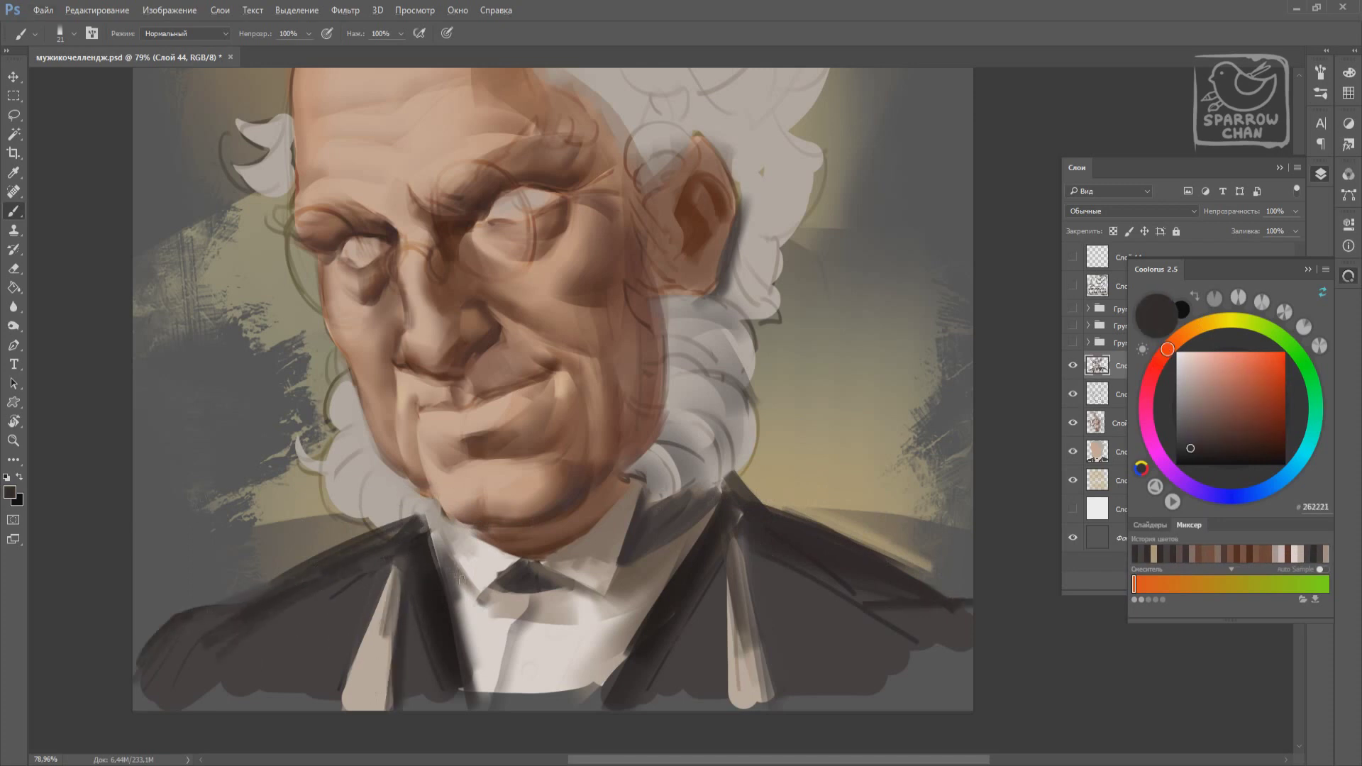
left_click_drag(433, 563, 448, 497)
left_click(538, 567, "alt")
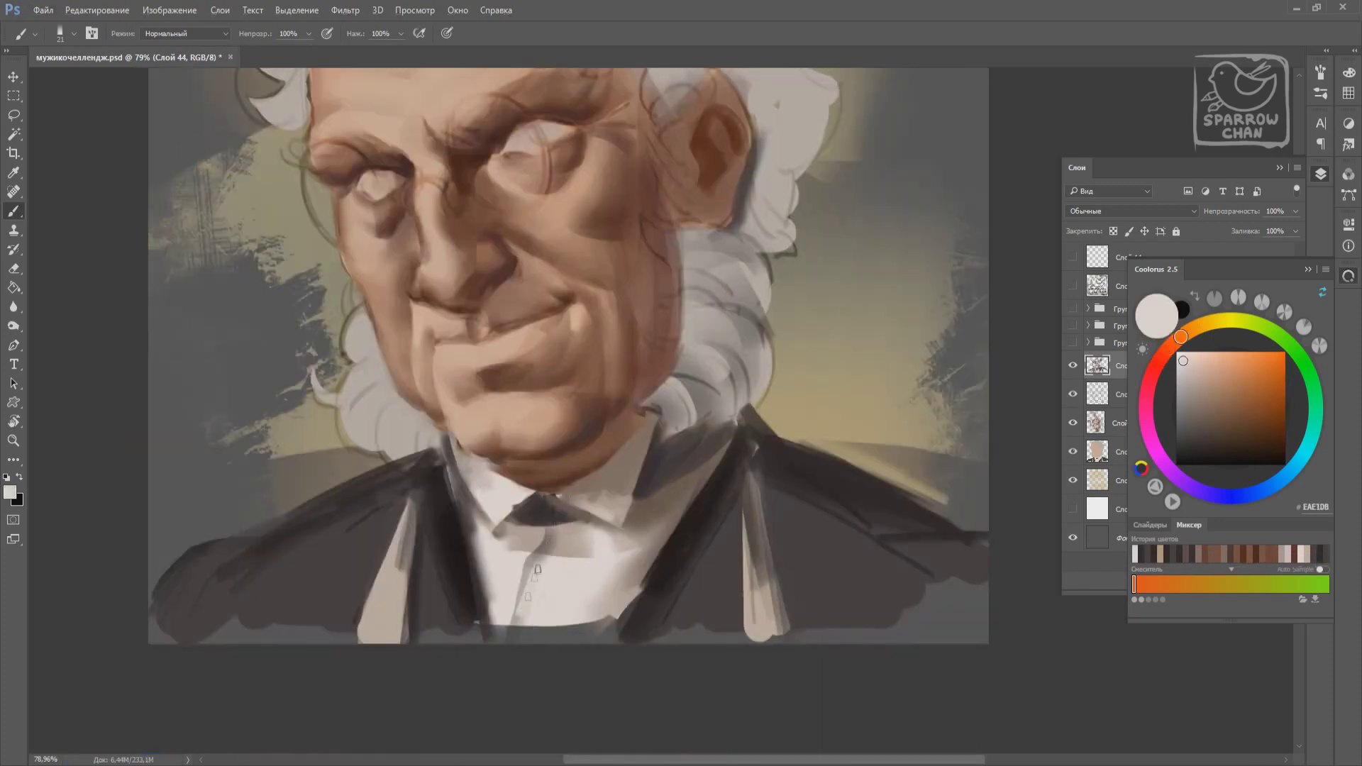
mouse_move(580, 576)
left_mouse_down()
mouse_move(550, 539)
mouse_move(589, 539)
left_mouse_up()
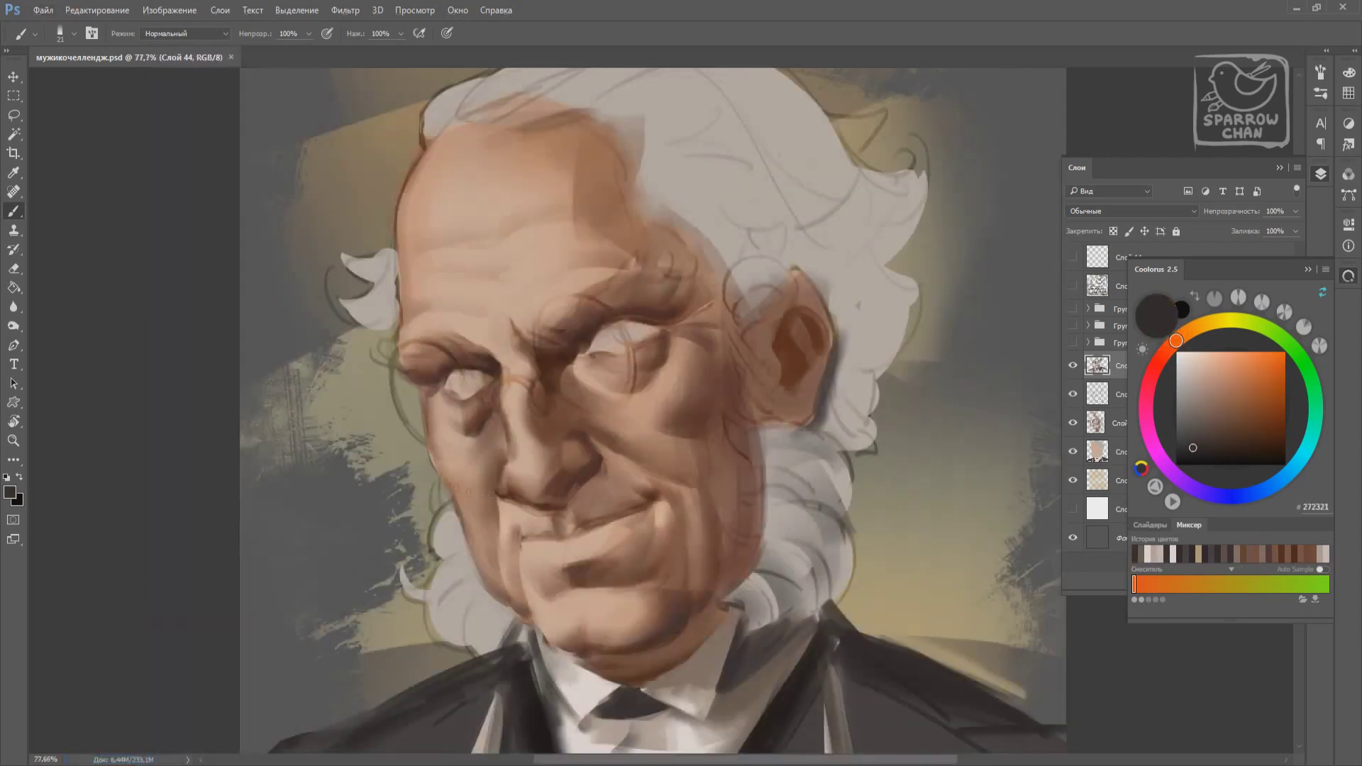
Sample skin and dark brow tones from the face and enlarge the brush.
left_click(424, 439, "alt")
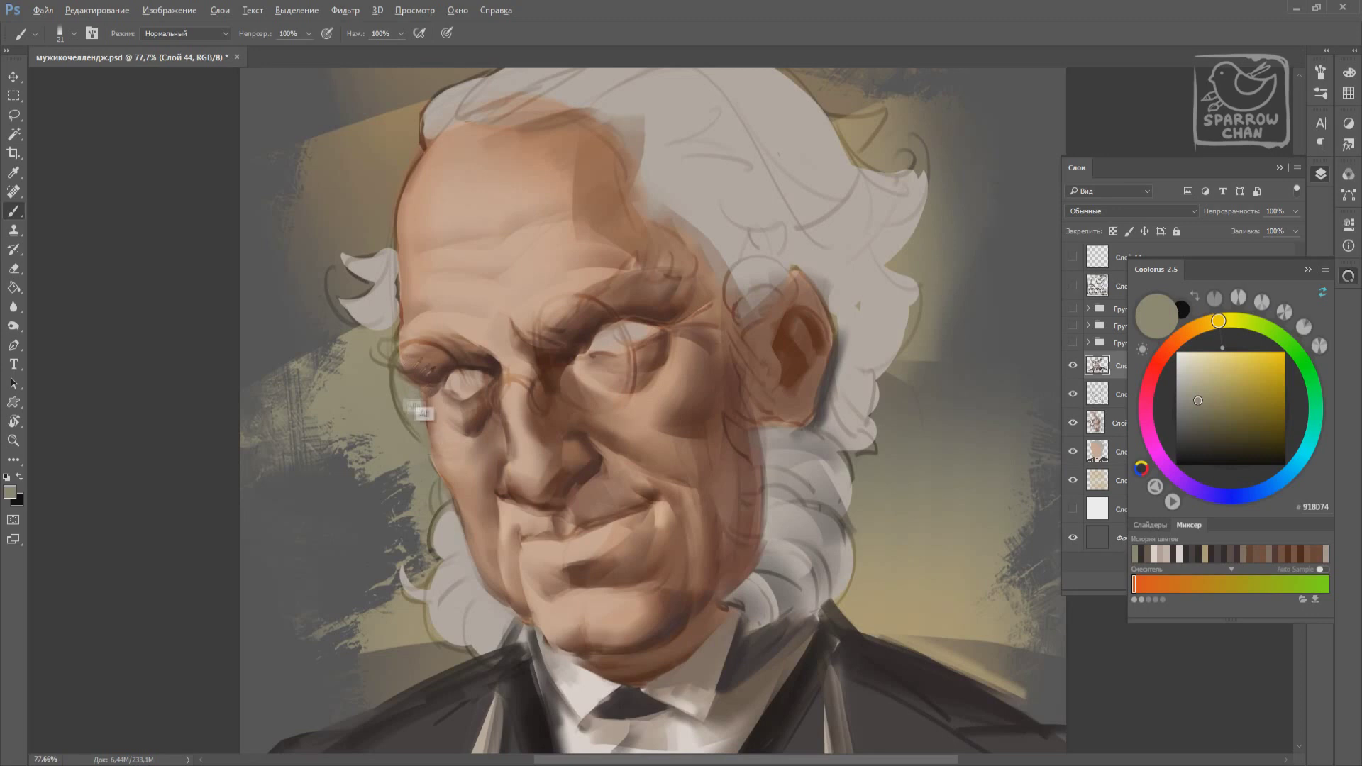
left_click(425, 389, "alt")
left_click(409, 363, "alt")
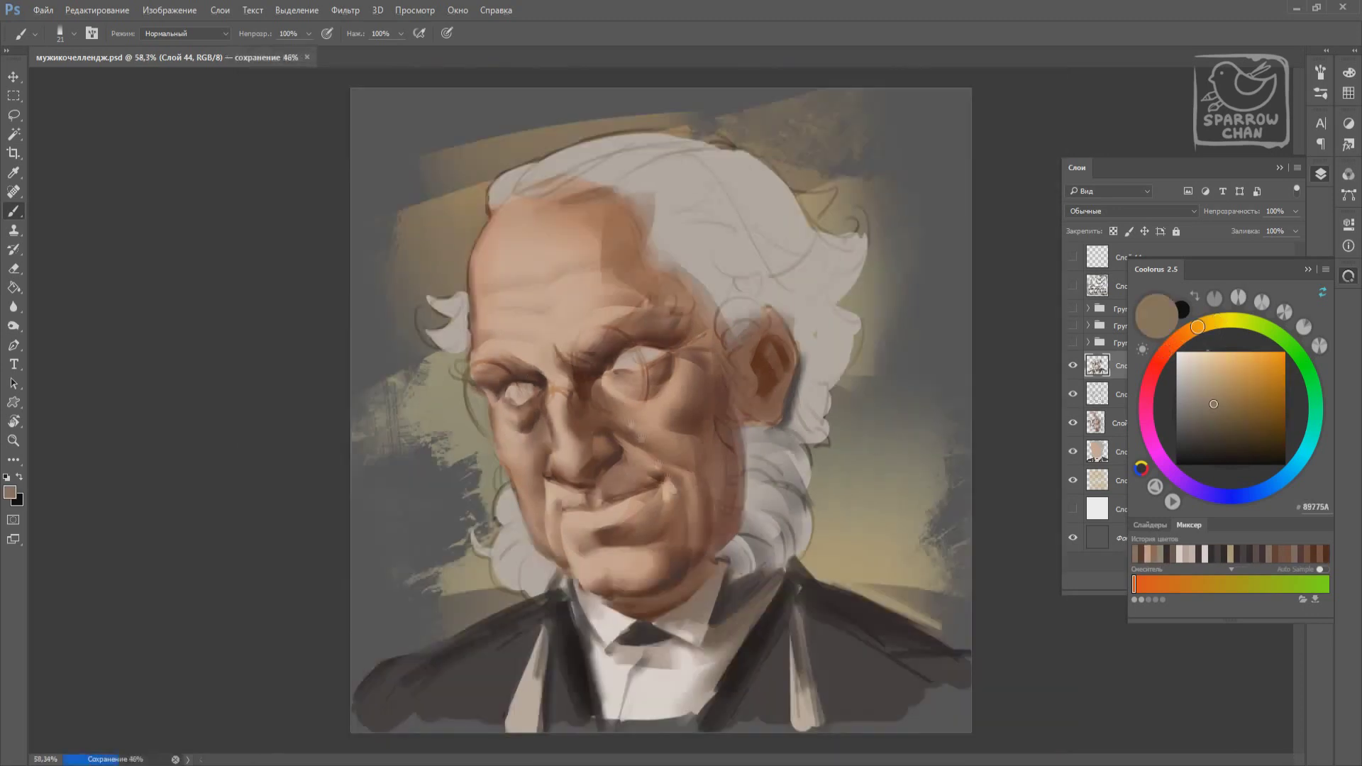
right_click(738, 452)
key("Return")
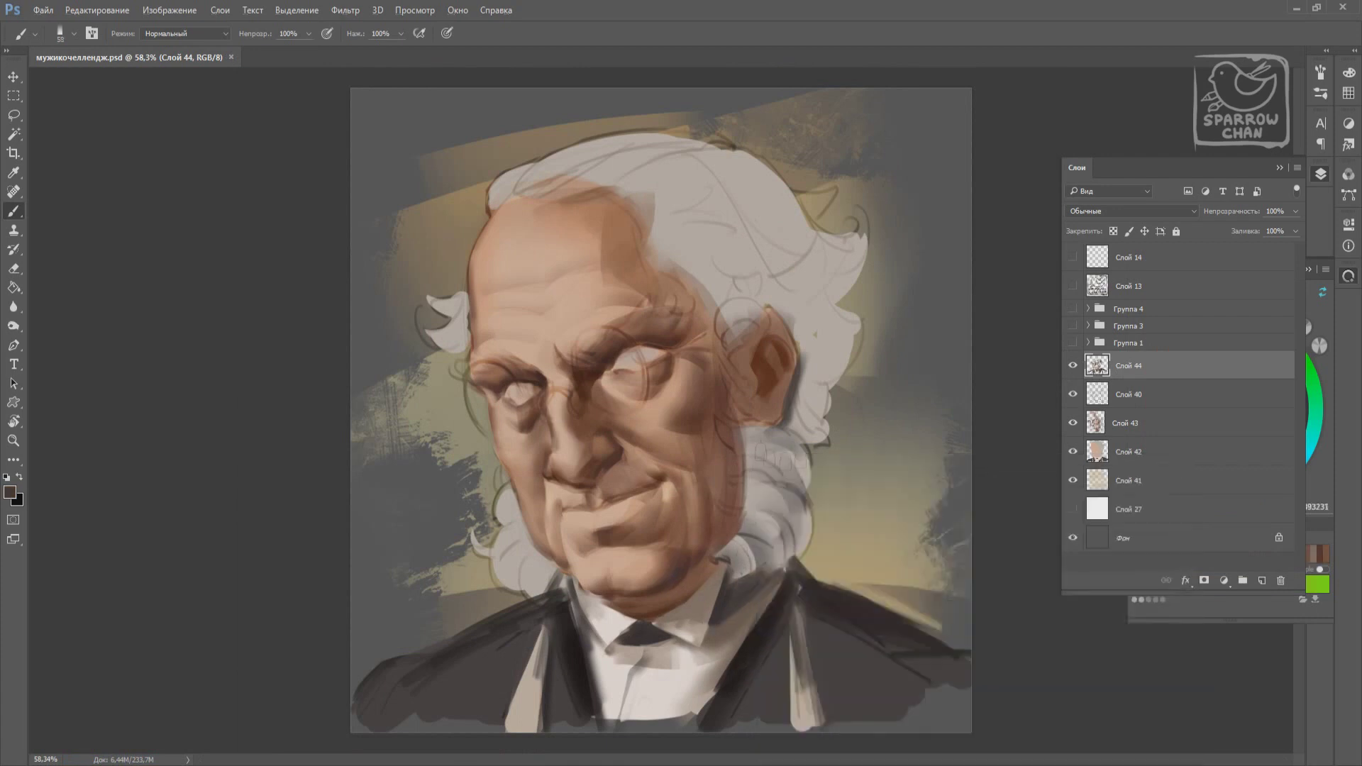
Paint dark strokes over the hair beside the neck and behind the right ear.
left_click_drag(780, 458, 725, 472)
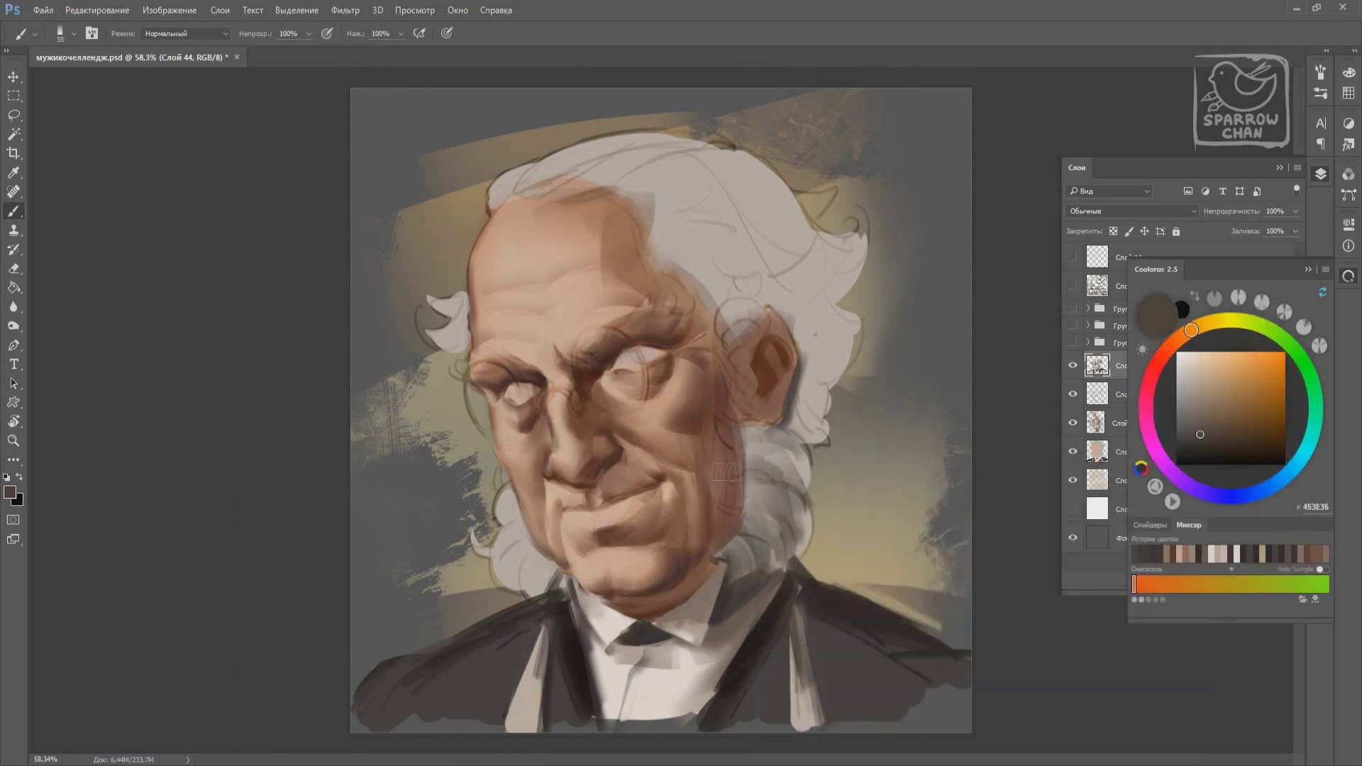
left_click_drag(780, 433, 773, 557)
left_click_drag(782, 260, 752, 312)
left_click_drag(852, 262, 802, 398)
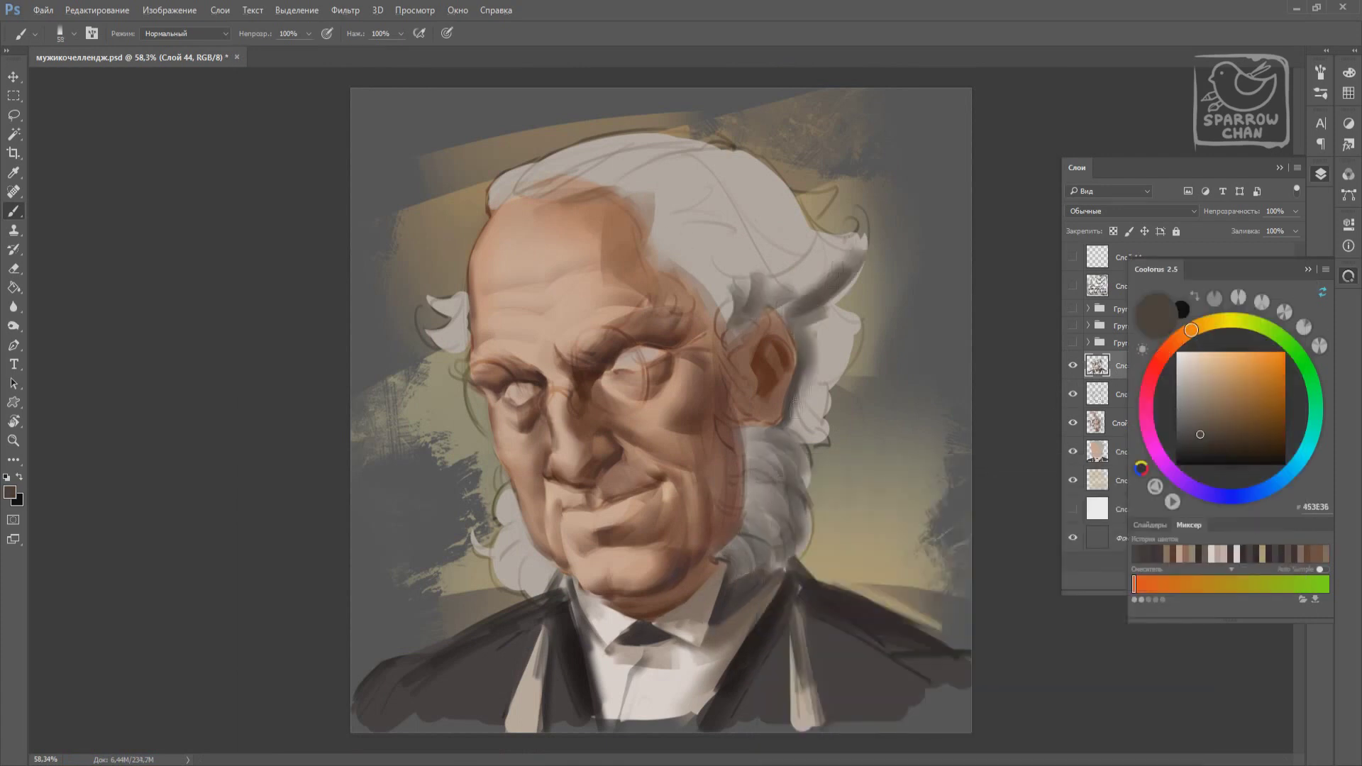
mouse_move(844, 313)
left_mouse_down()
mouse_move(816, 426)
mouse_move(800, 329)
left_mouse_up()
left_click_drag(813, 257, 763, 312)
left_click_drag(822, 252, 777, 313)
Paint mid grey over the top of the hair and add a dark curl in the upper hair.
left_click_drag(745, 266, 724, 332)
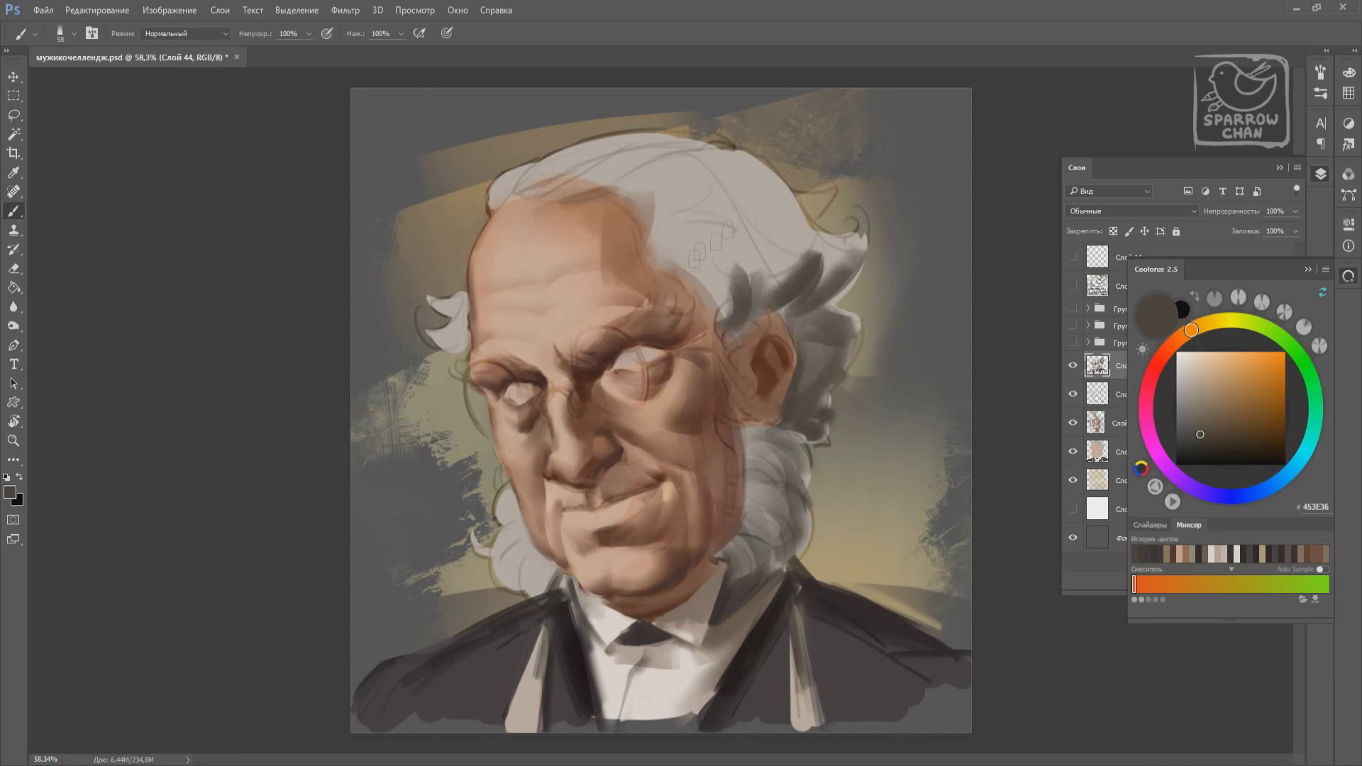
left_click_drag(695, 204, 795, 213)
left_click_drag(667, 163, 806, 241)
left_click(780, 213, "alt")
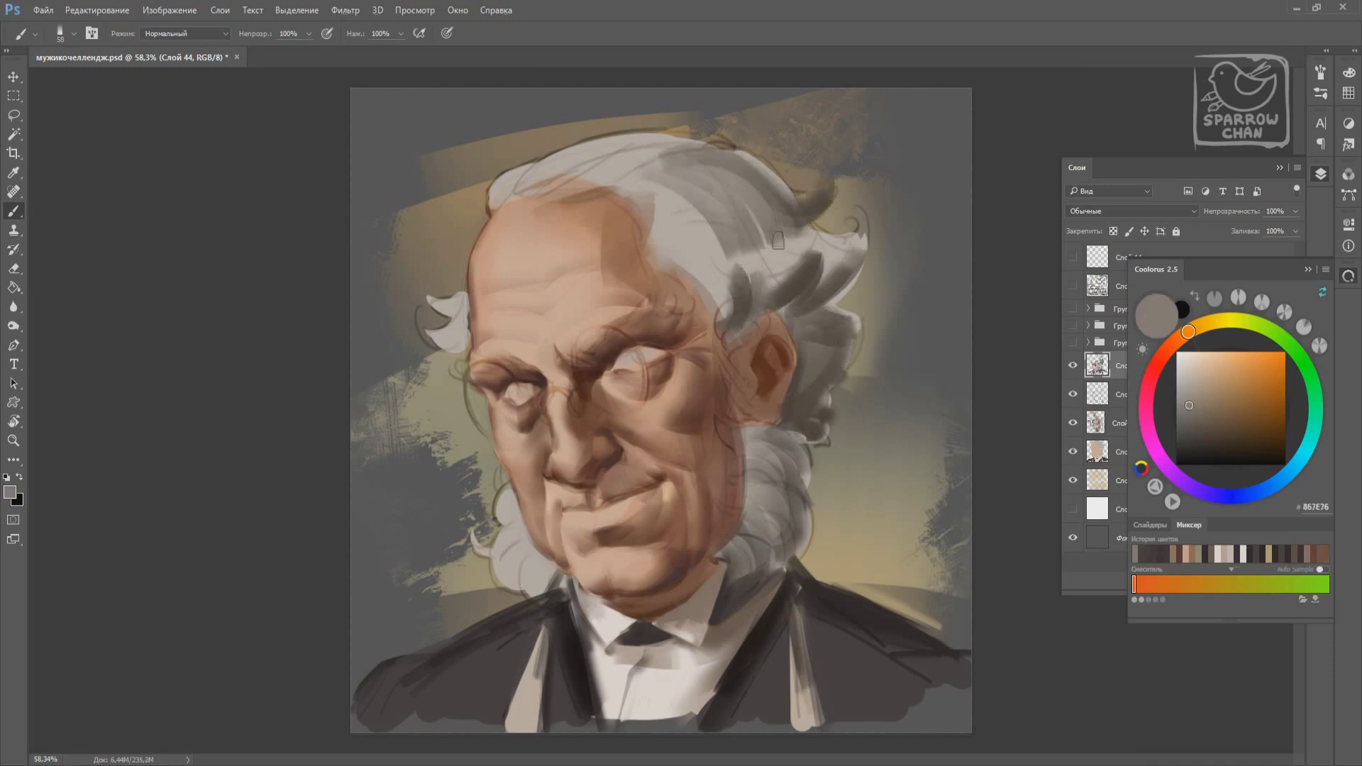
left_click_drag(773, 170, 776, 278)
left_click(663, 245, "alt")
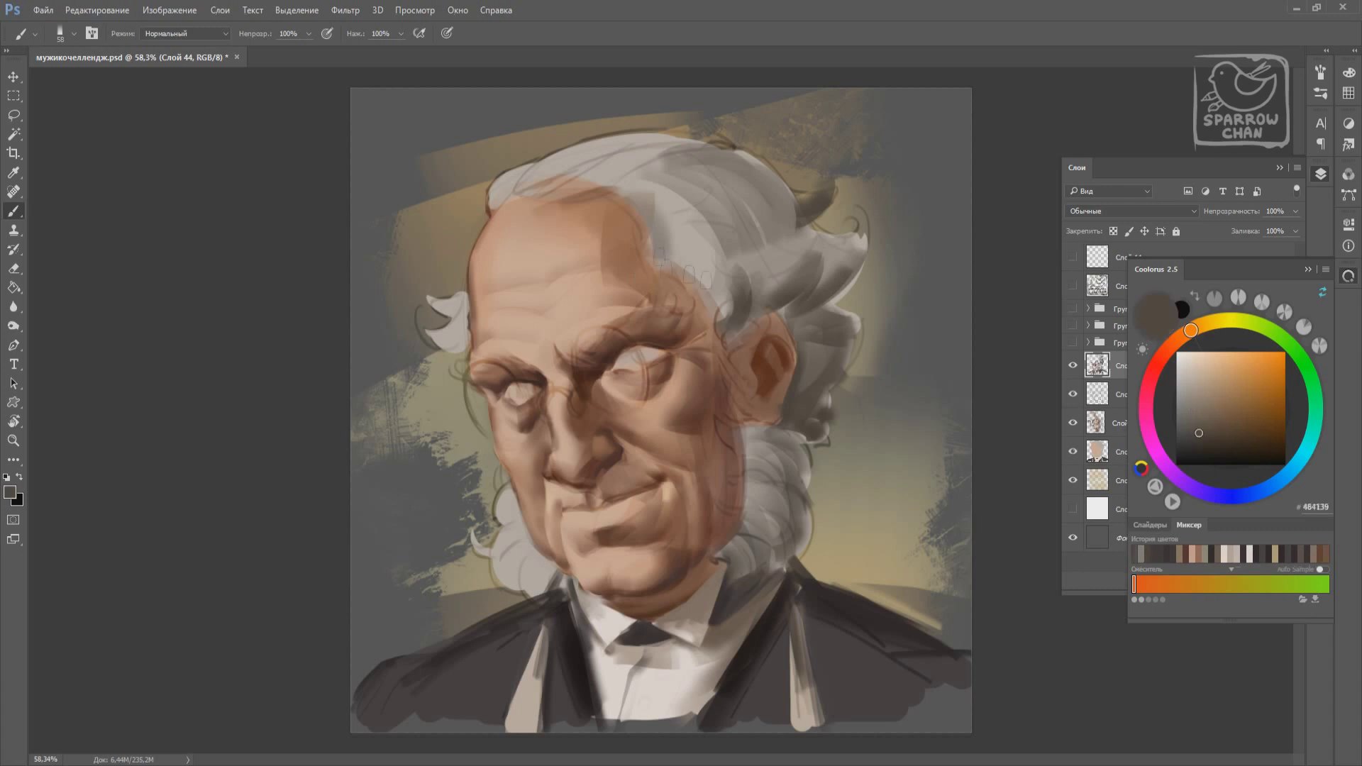
left_click_drag(663, 247, 717, 291)
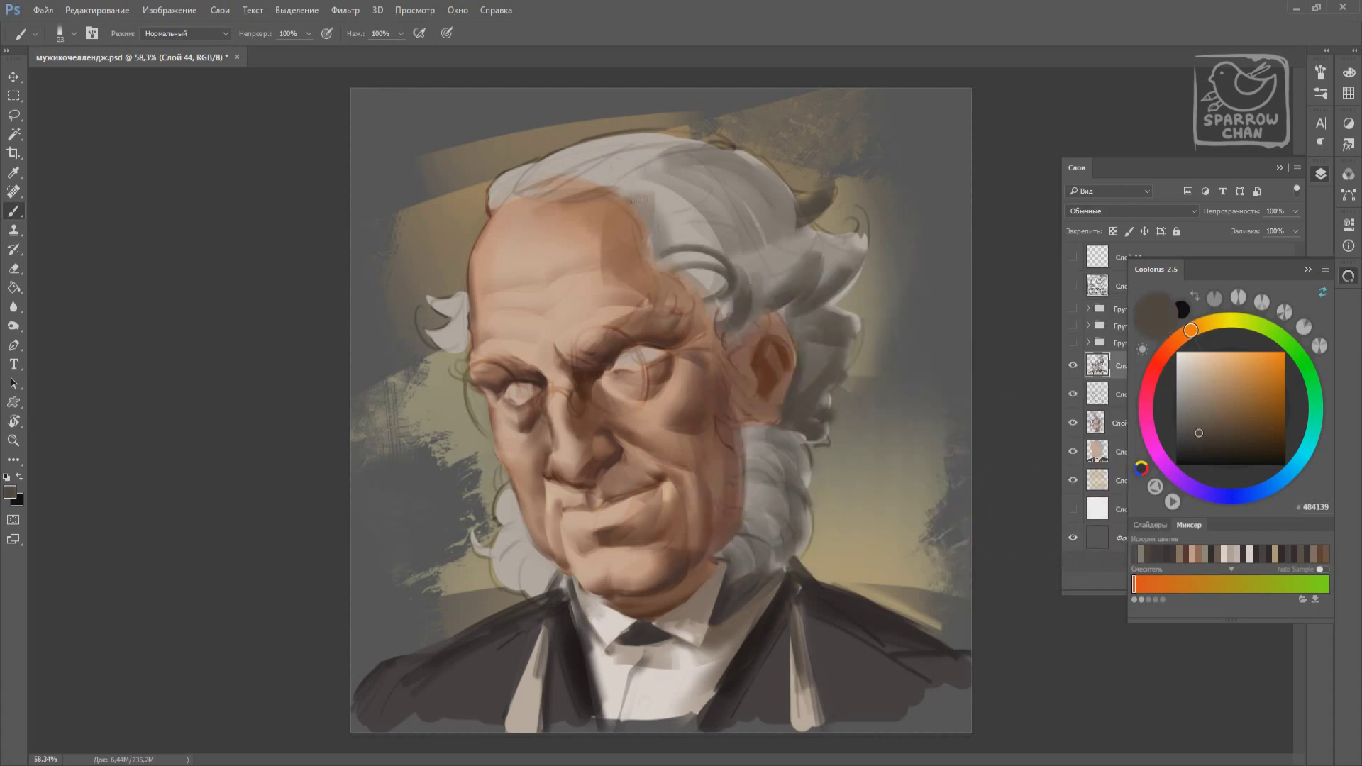
Repaint the upper hair grey with a broad brush, then lighten it with smaller light grey strokes.
left_click(627, 151, "alt")
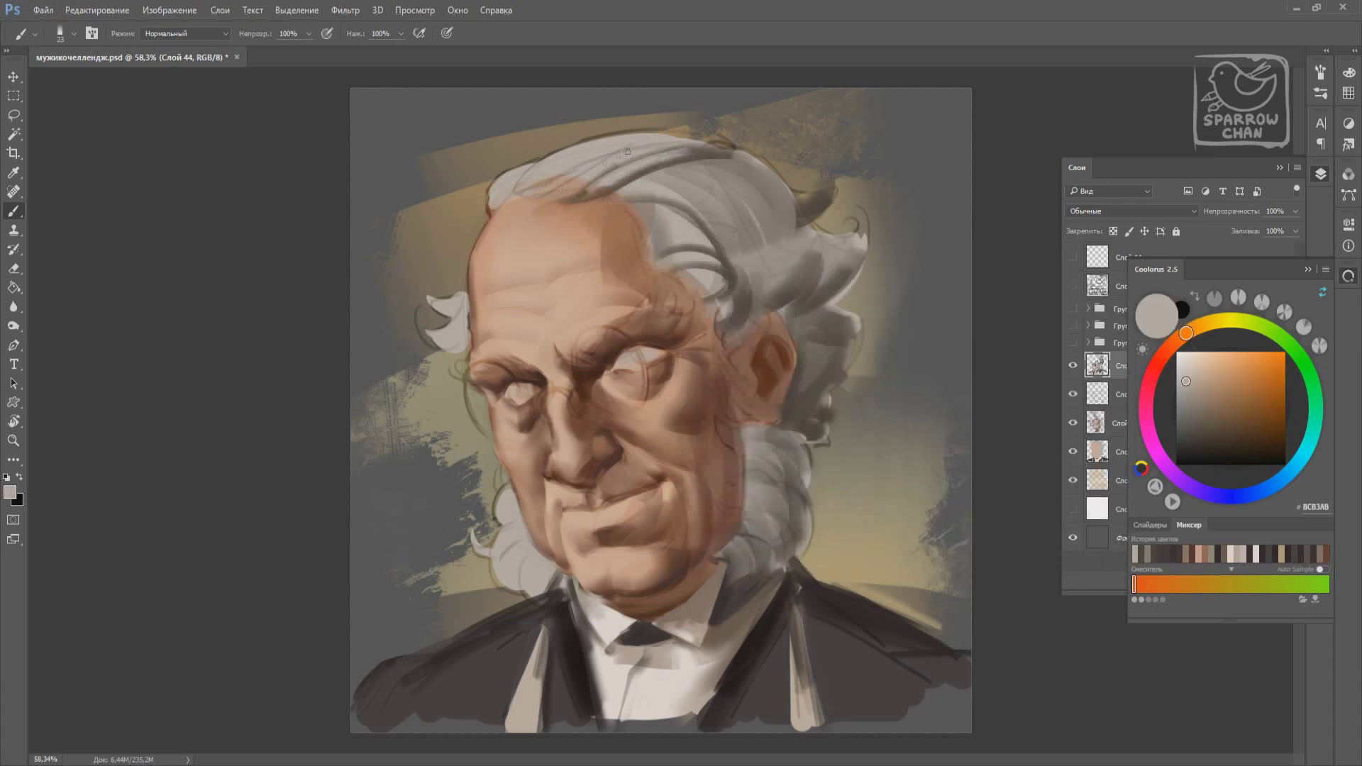
right_click(703, 179)
left_click_drag(774, 170, 667, 246)
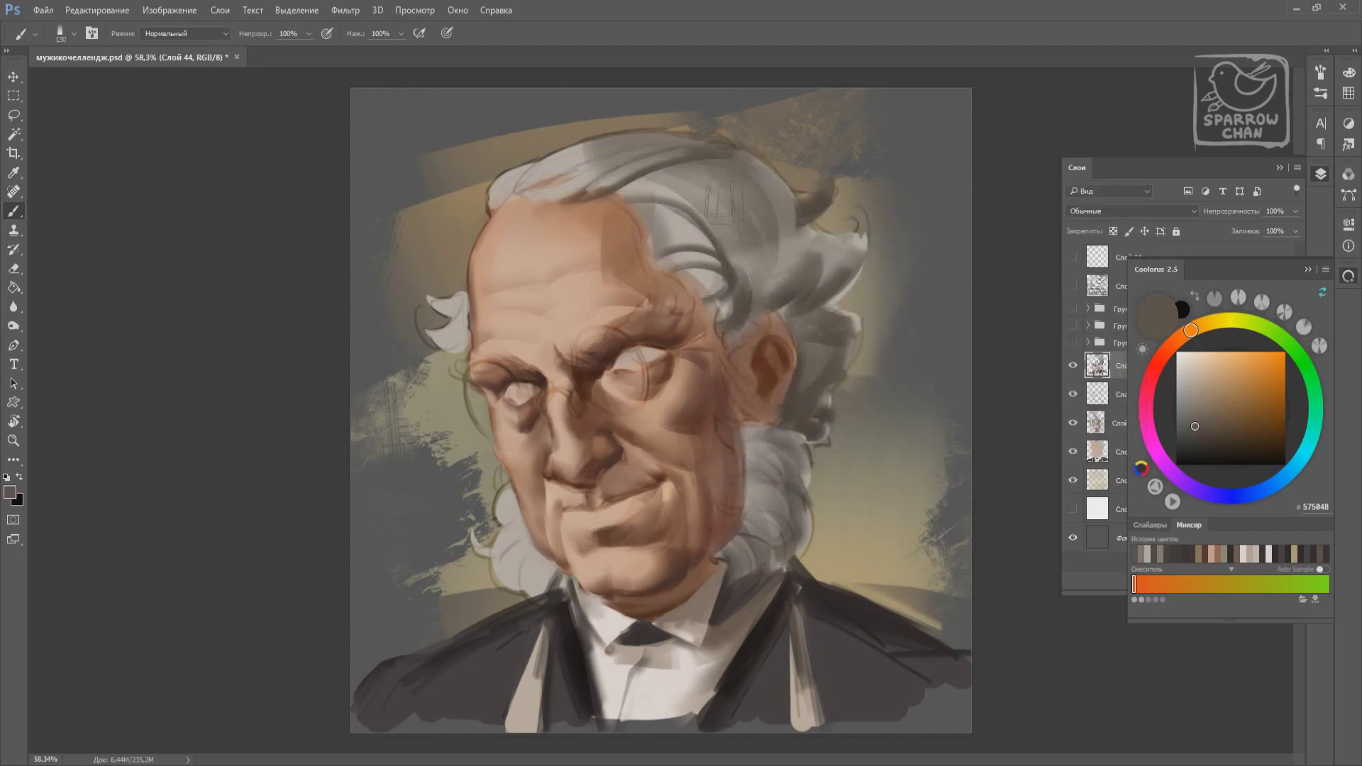
right_click(619, 156)
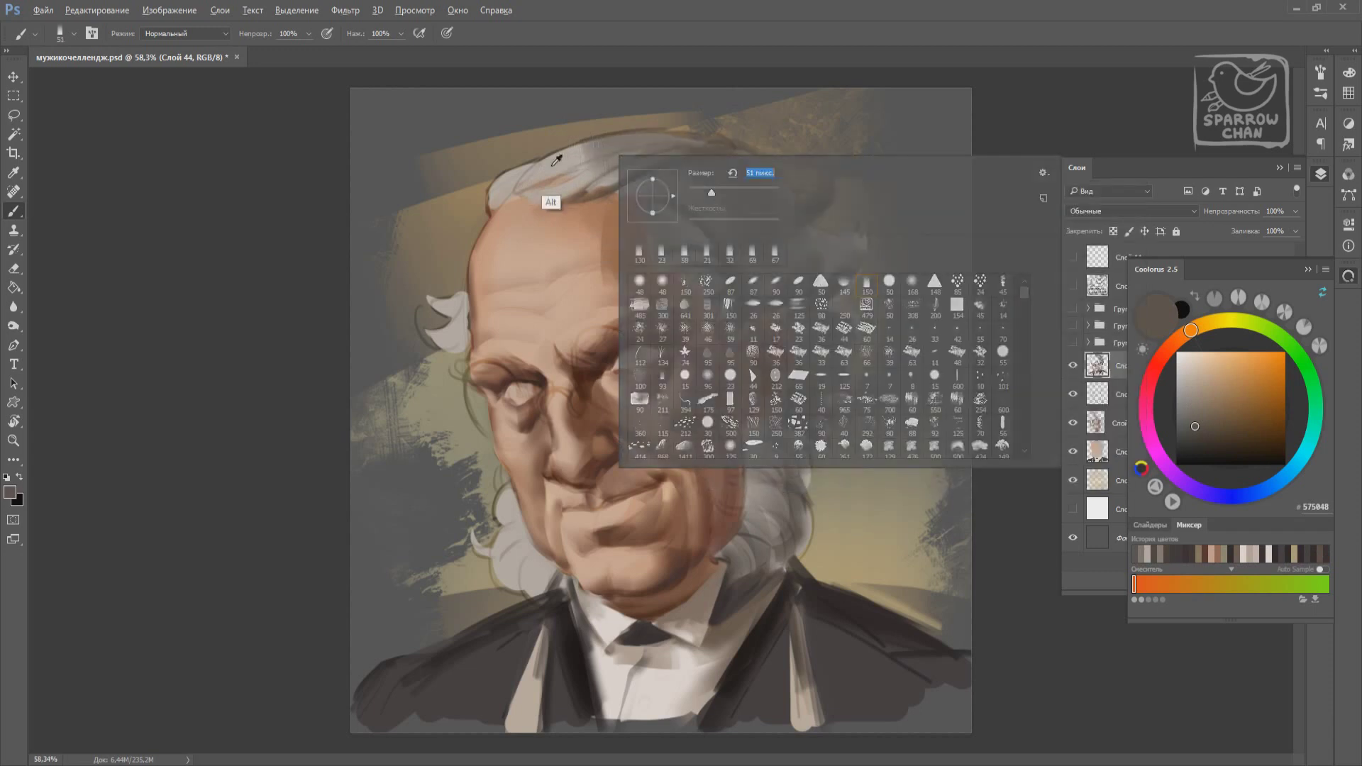
left_click(583, 165, "alt")
right_click(583, 165)
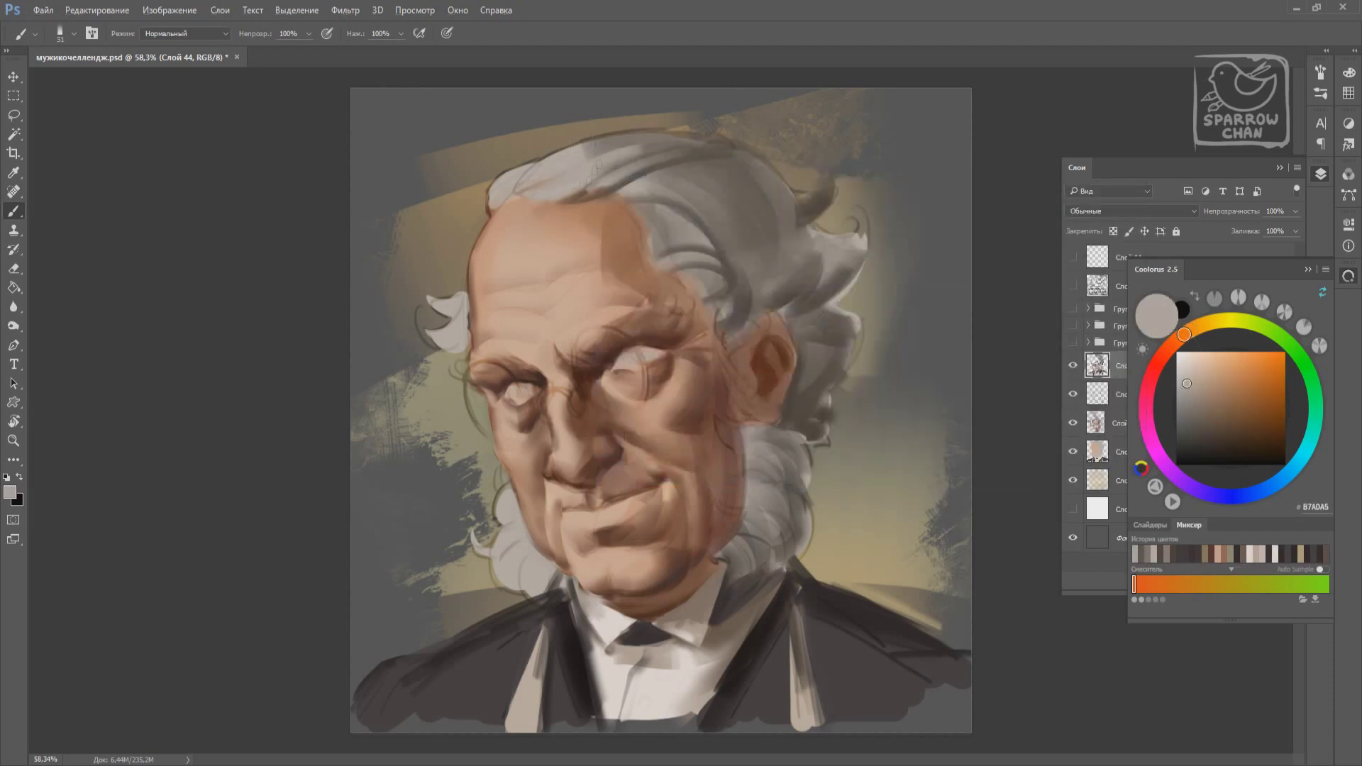
mouse_move(589, 160)
left_mouse_down()
mouse_move(642, 191)
mouse_move(711, 268)
left_mouse_up()
Sample dark, mauve and grey-brown tones for the eyebrows and hair beside the neck.
left_click(657, 205, "alt")
left_click(608, 320, "alt")
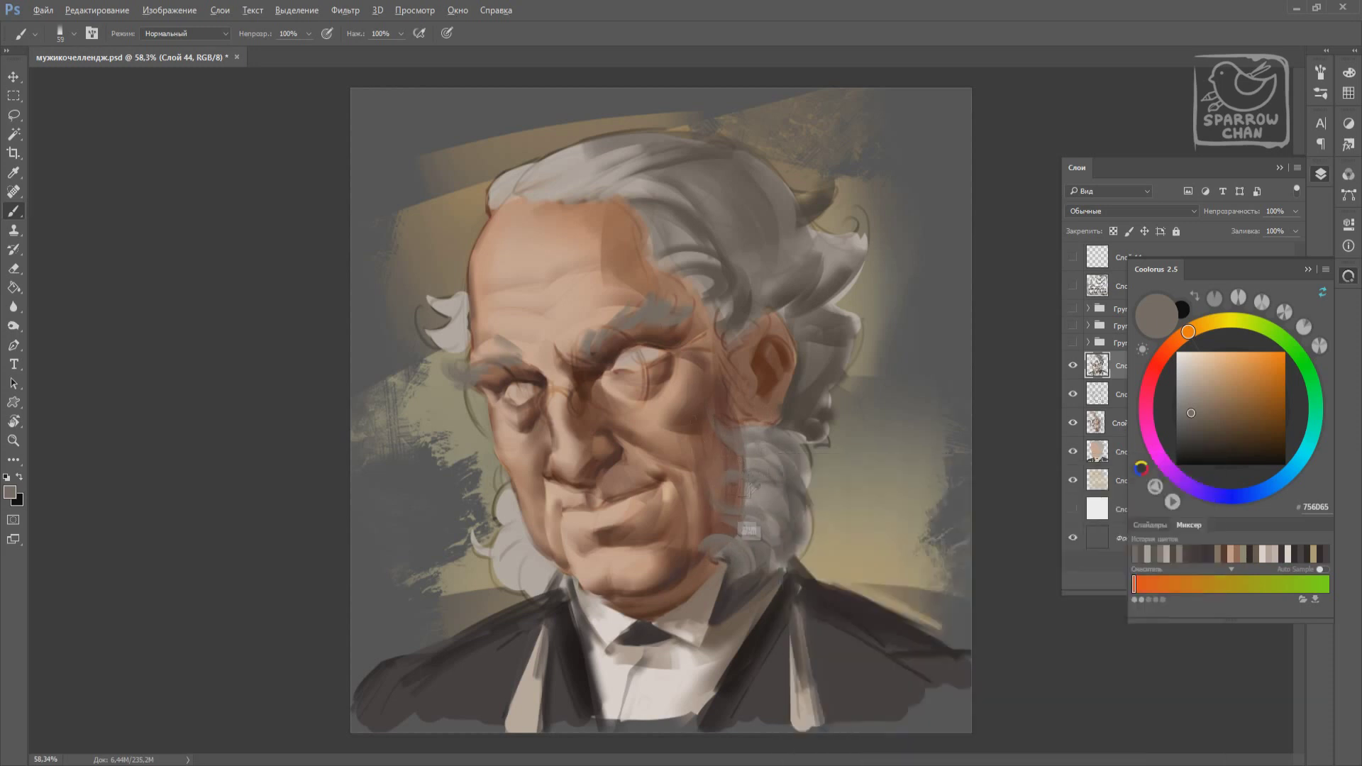
left_click(772, 561, "alt")
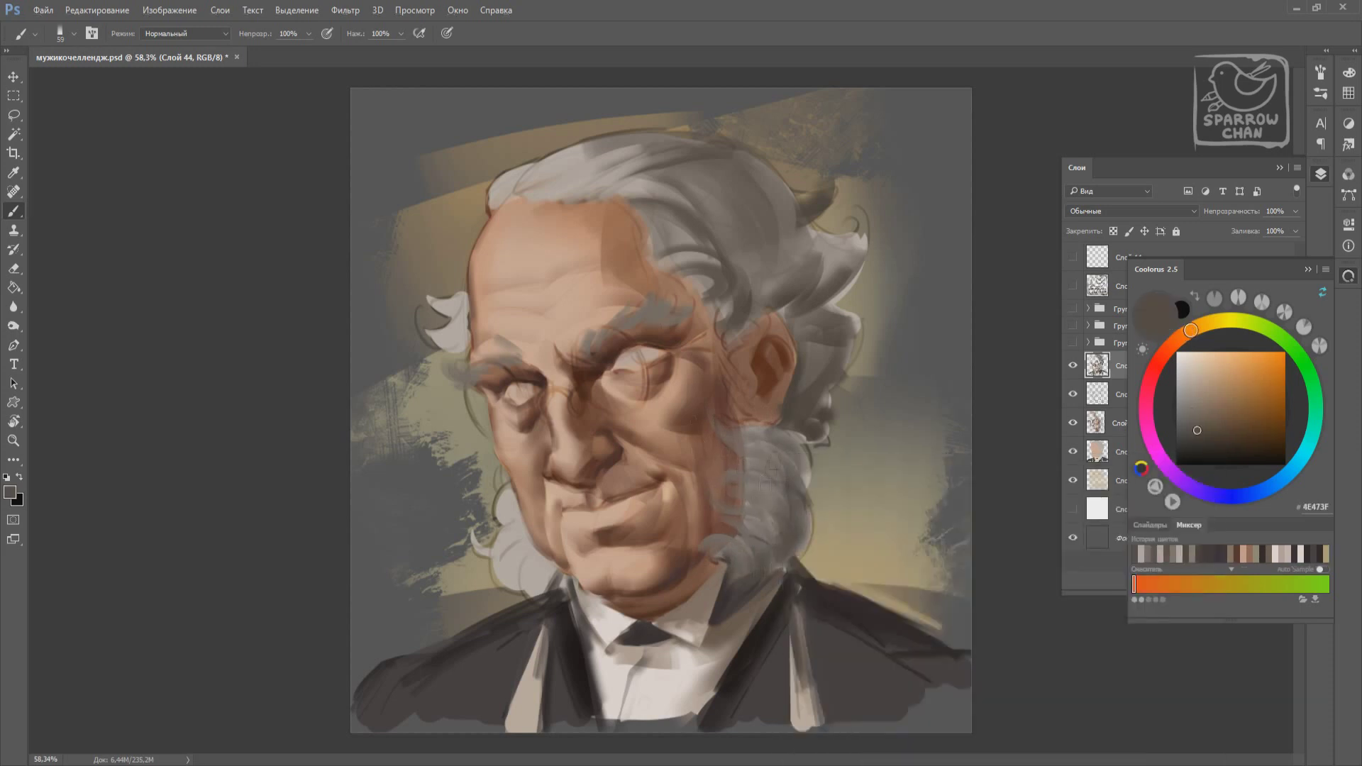
right_click(735, 451)
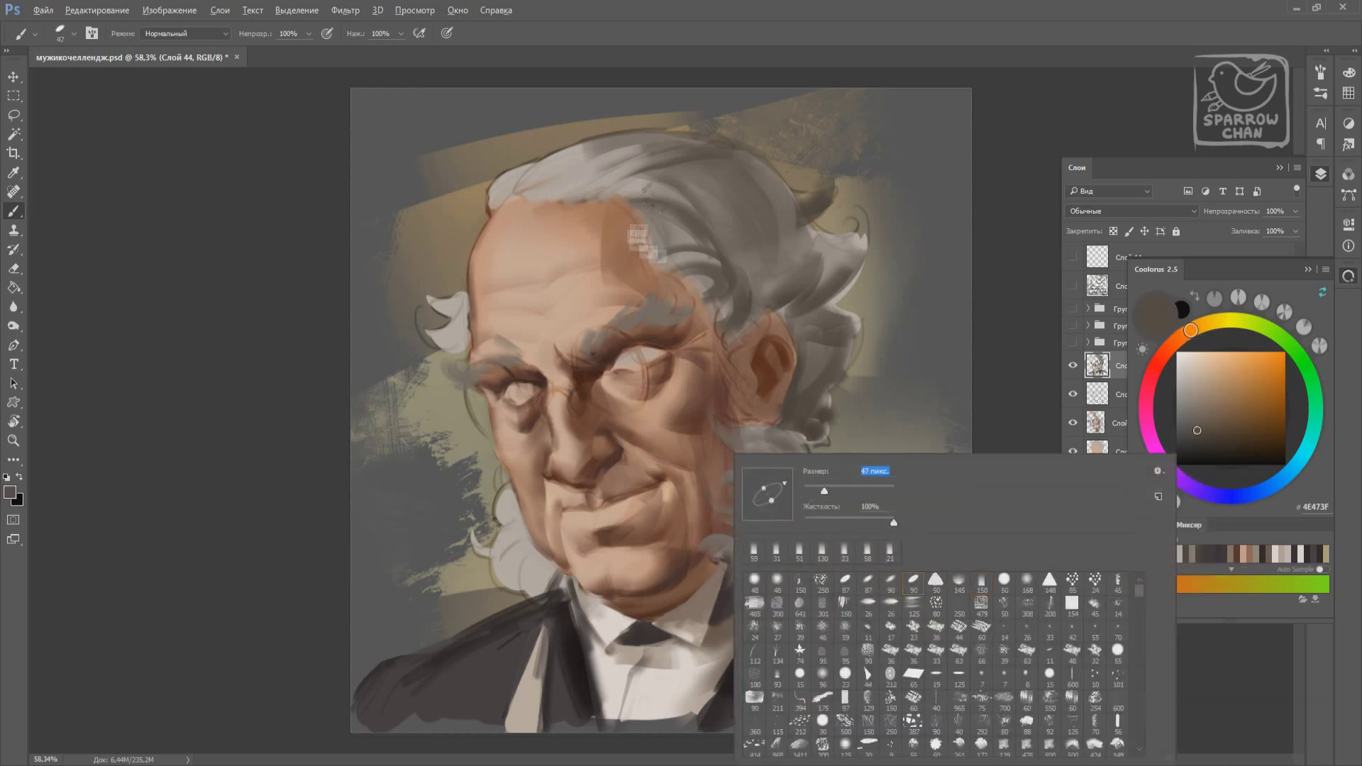
With a slightly smaller brush, paint dark grey strokes on the right side of the hair.
double_click(773, 497)
left_click(798, 181, "alt")
left_click(830, 241, "alt")
left_click_drag(866, 217, 752, 316)
left_click_drag(809, 256, 781, 337)
Shrink the brush and sample light, dark and warm greys from the hair and beard.
key("[")
key("[")
key("[")
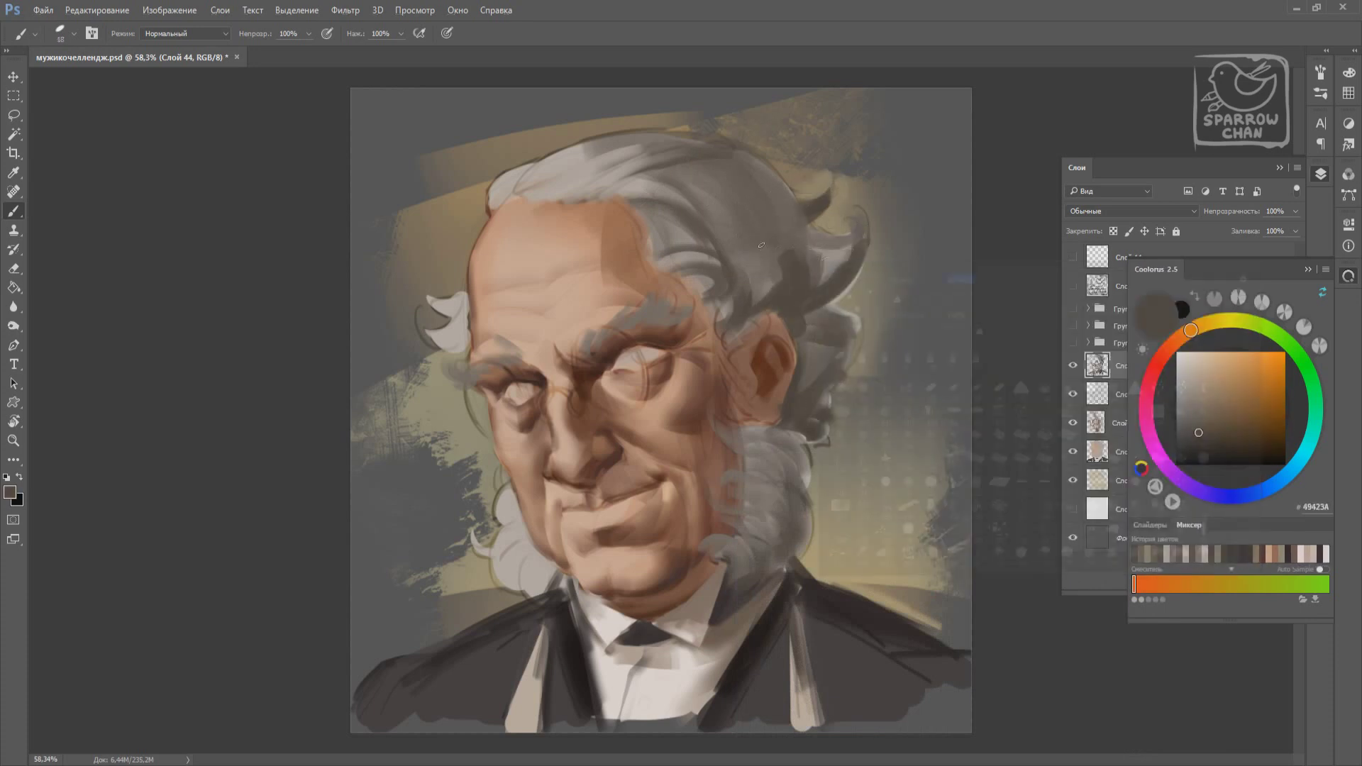
left_click(797, 310, "alt")
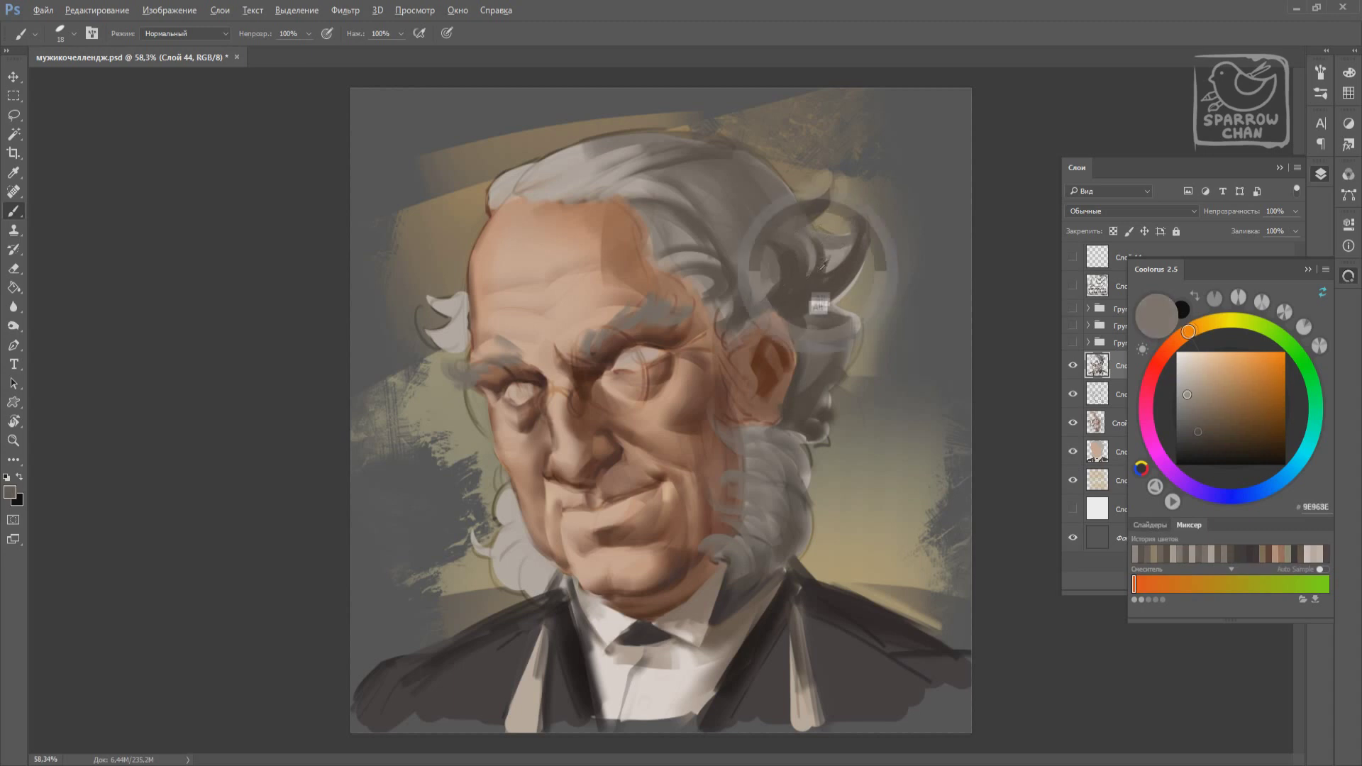
left_click(458, 321, "alt")
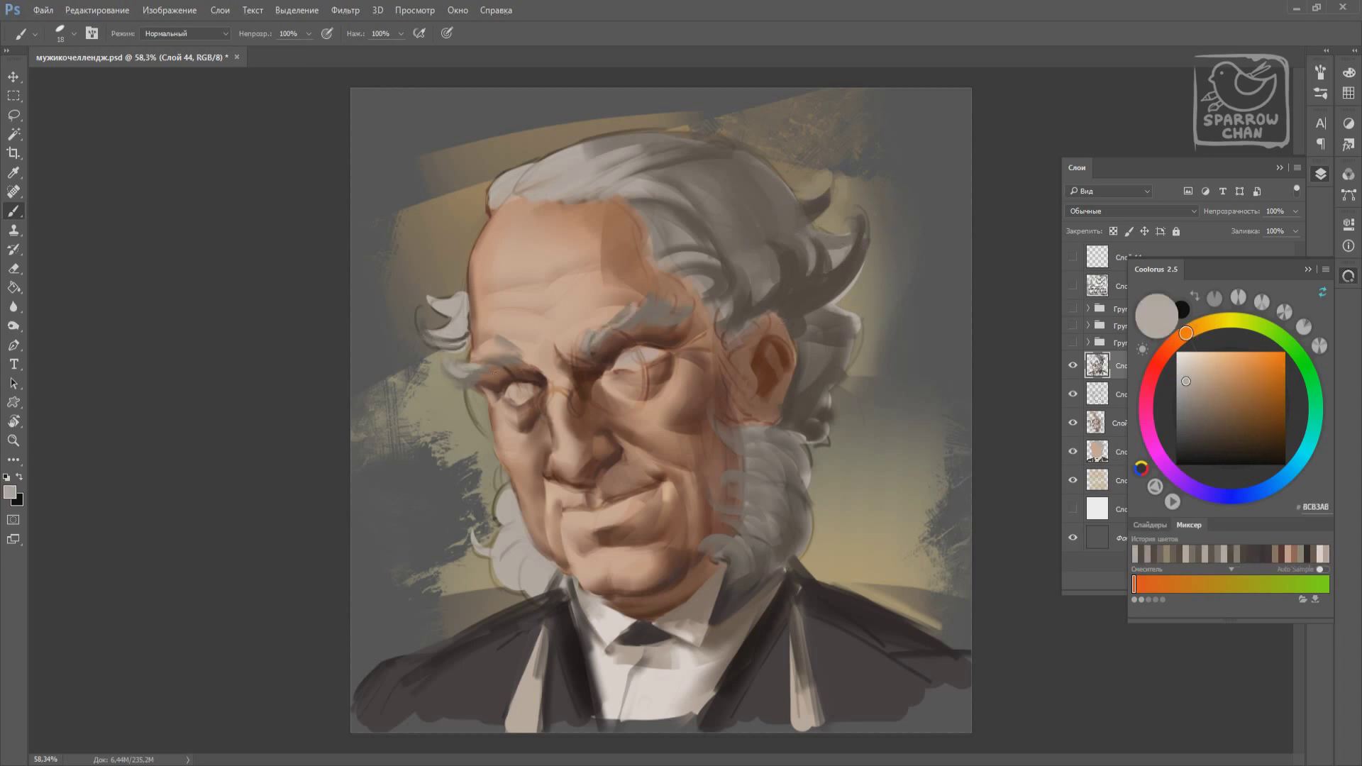
left_click(471, 373, "alt")
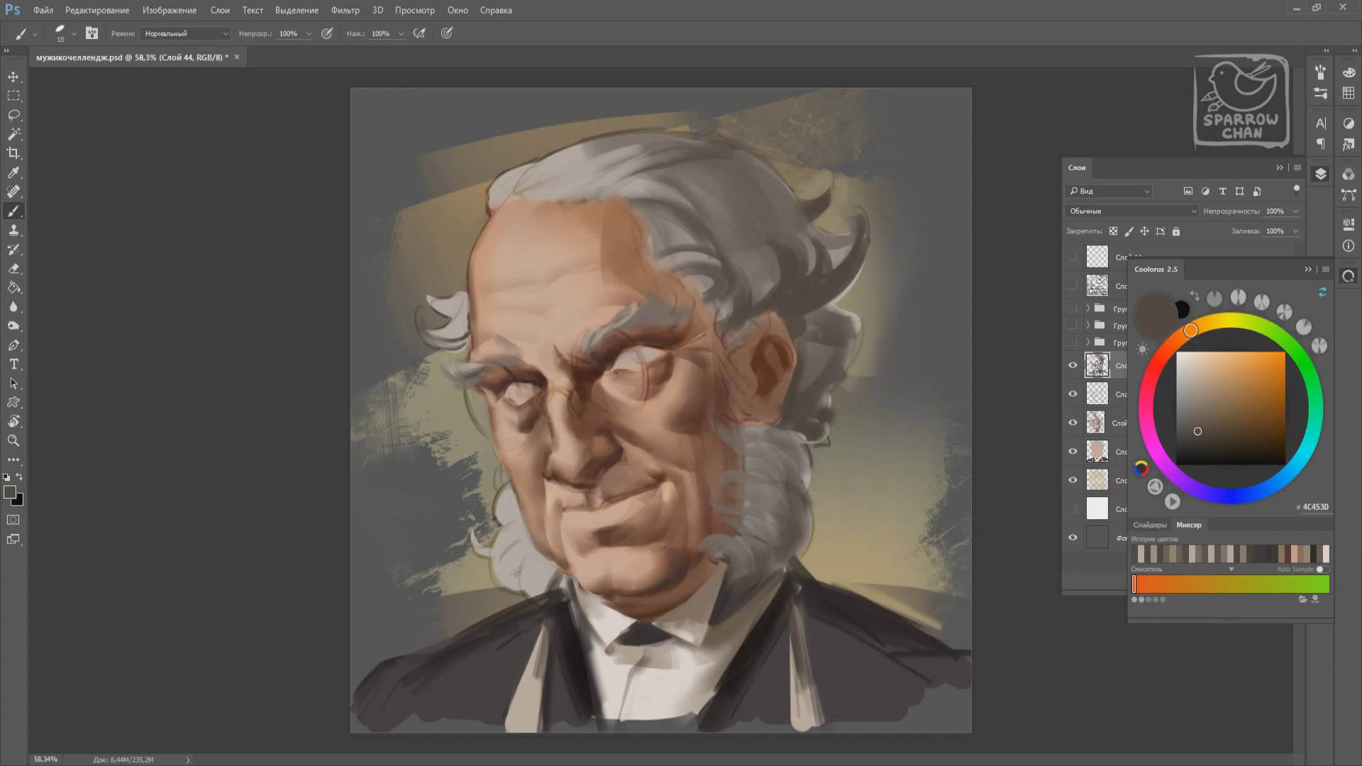
left_click(509, 566, "alt")
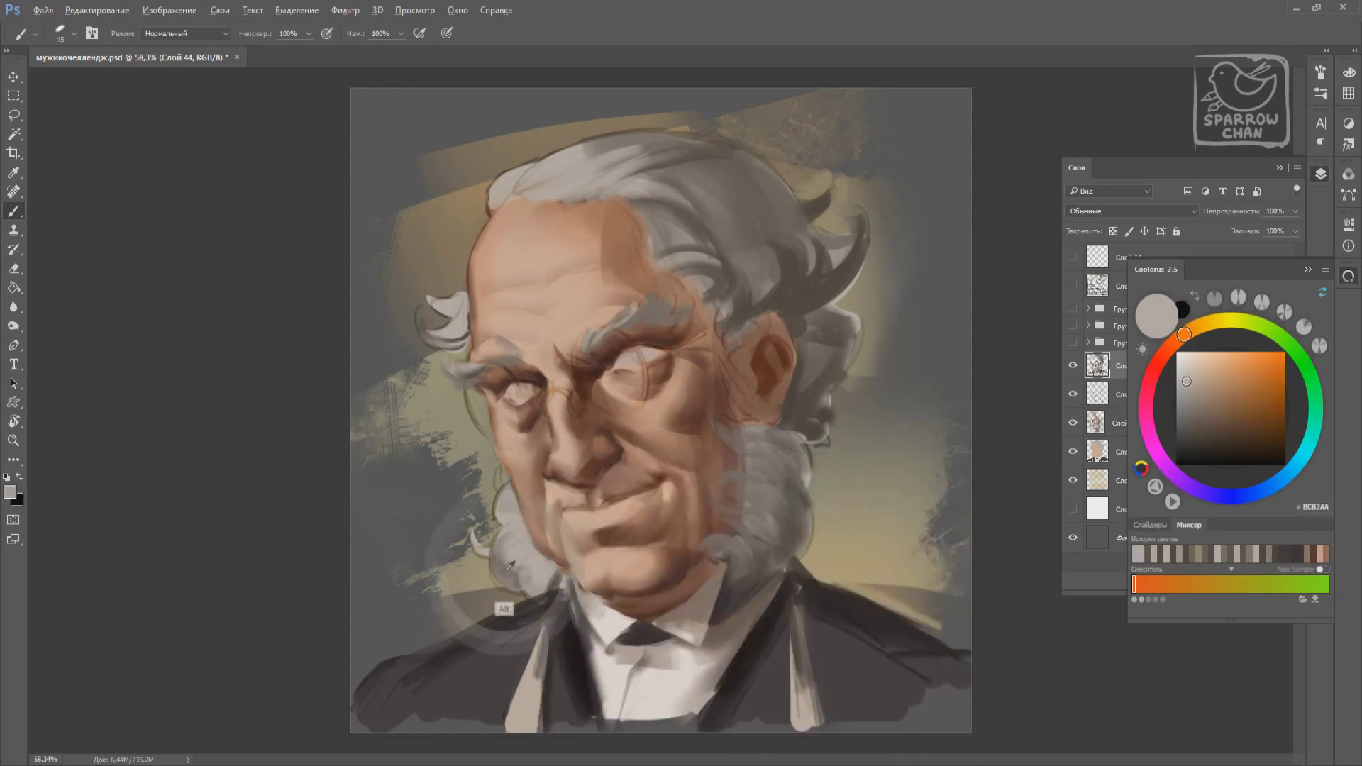
left_click_drag(509, 565, 540, 585)
left_click(736, 464, "alt")
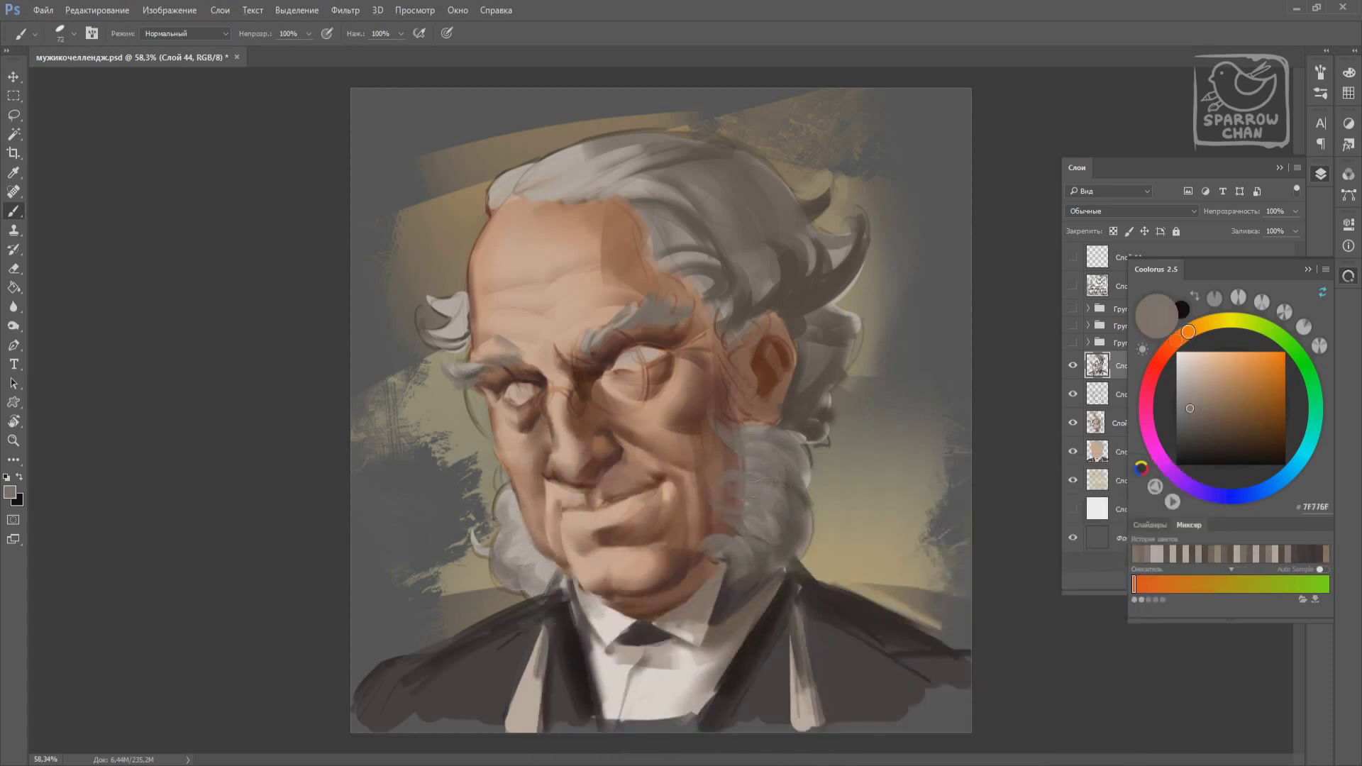
left_click(747, 563, "alt")
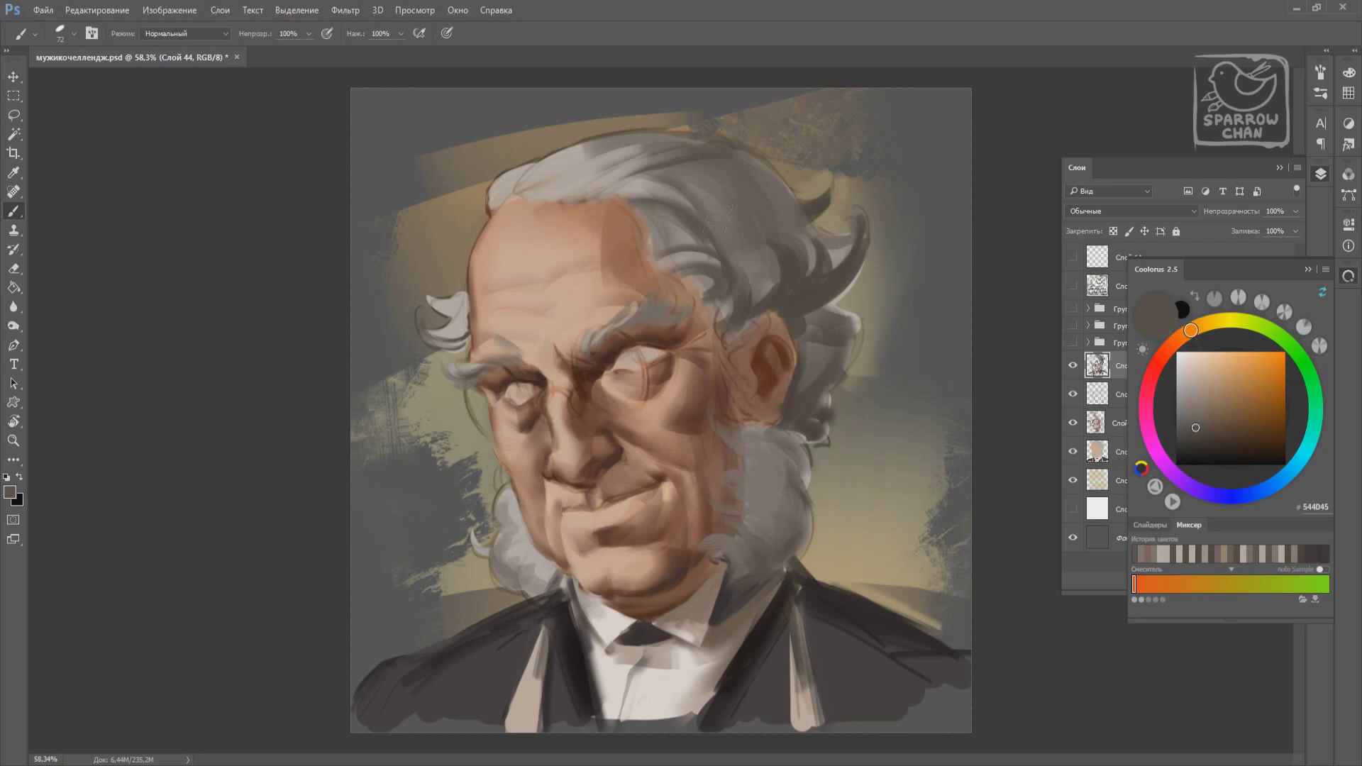
At a 34 px brush, paint light grey strokes and dabs across the upper hair.
right_click(512, 315)
double_click(568, 398)
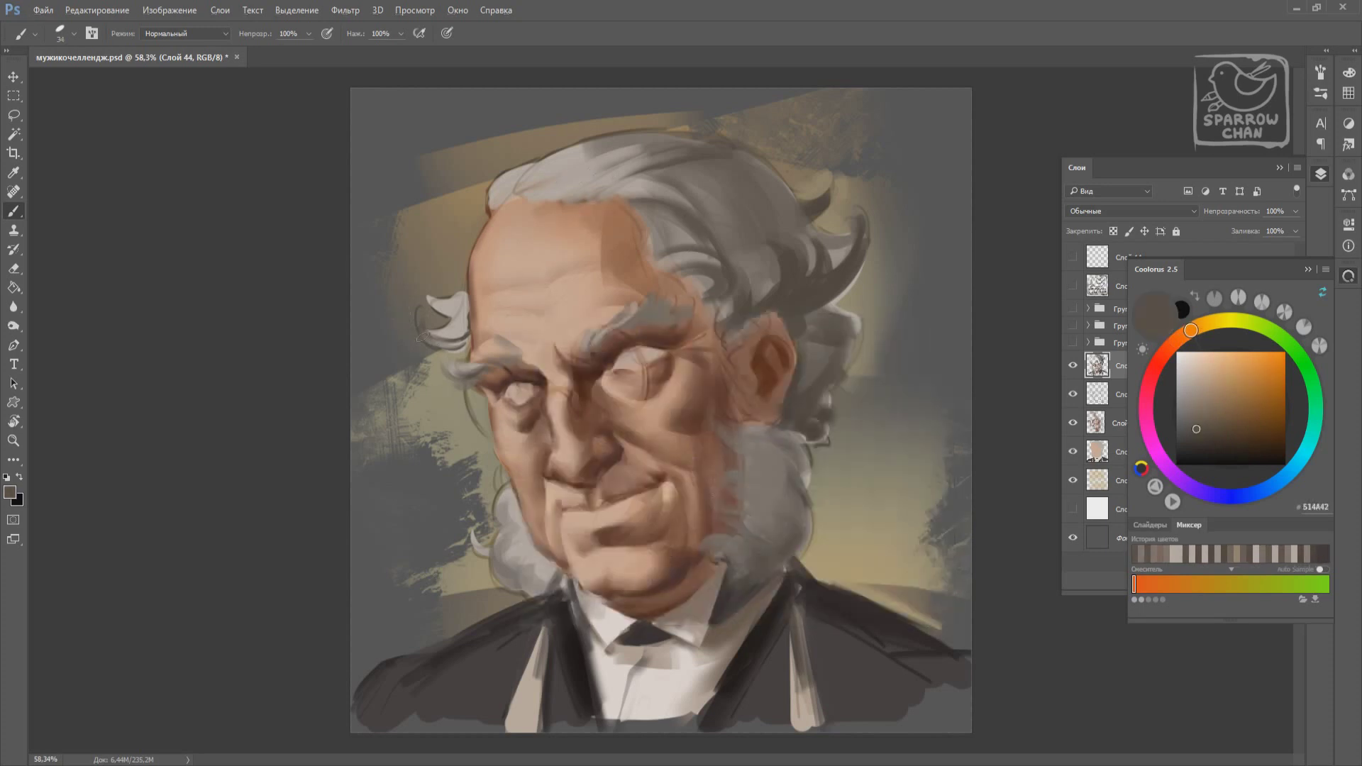
left_click(454, 308, "alt")
mouse_move(512, 227)
left_mouse_down()
mouse_move(511, 188)
mouse_move(553, 159)
left_mouse_up()
left_click(801, 320, "alt")
left_click(532, 174, "alt")
Pick a darker grey-brown and set the brush to 20 px.
left_click(528, 245, "alt")
left_click(554, 179, "alt")
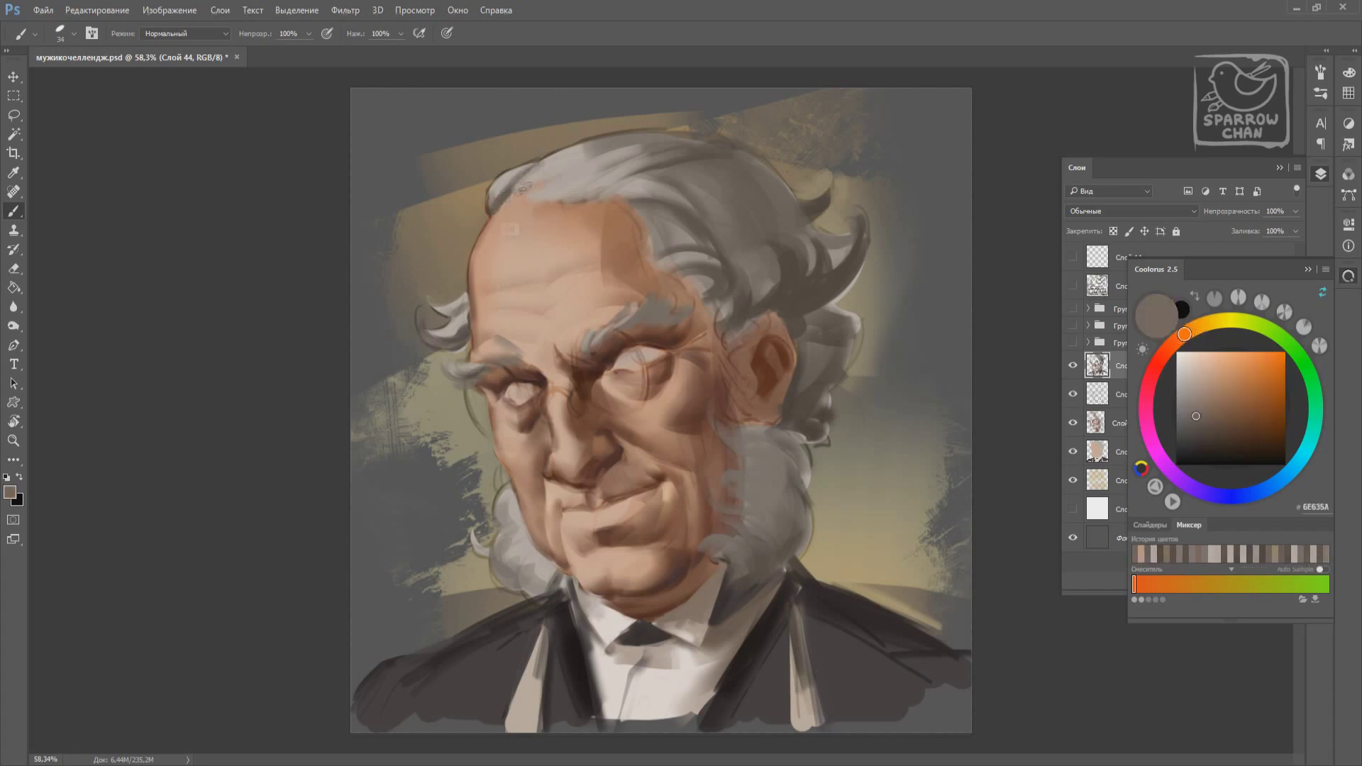
right_click(638, 190)
double_click(716, 230)
left_click(497, 224, "alt")
left_click(560, 200, "alt")
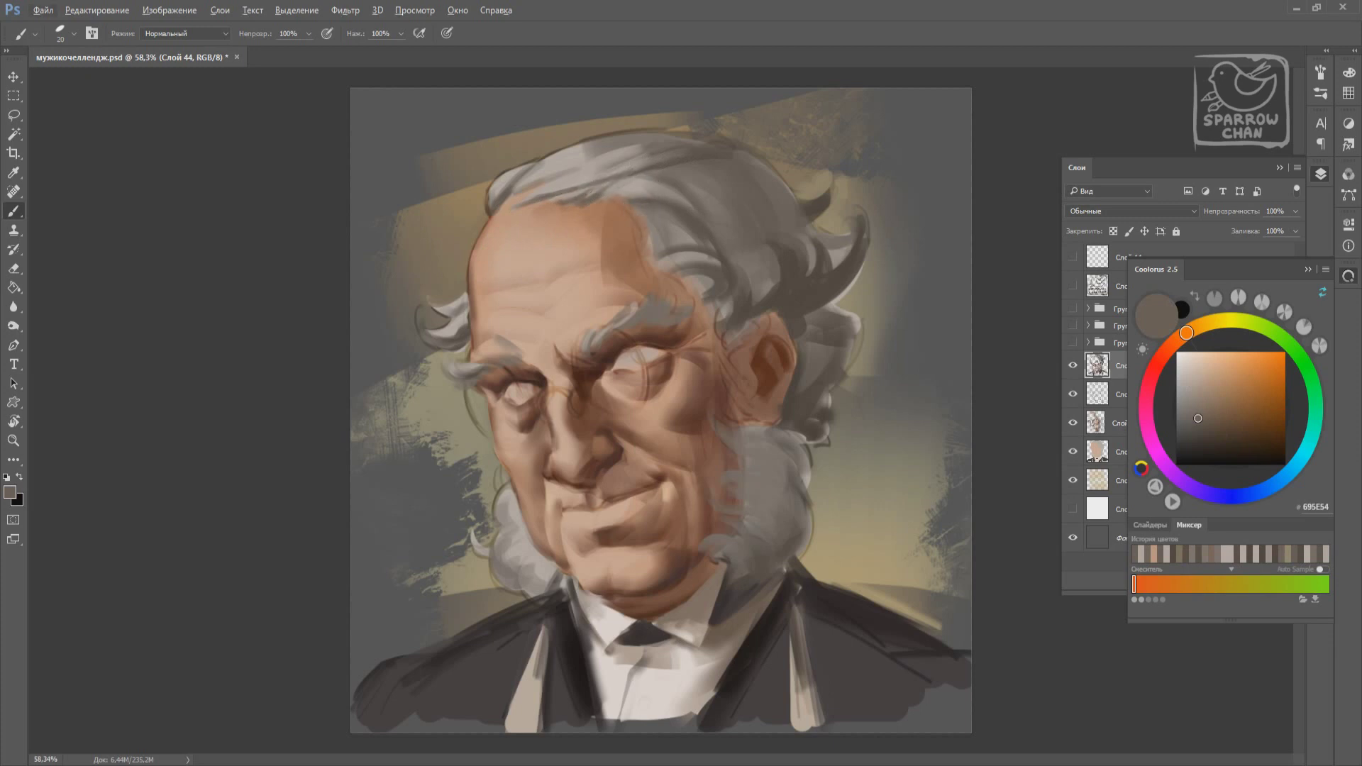
Sample warm orange-brown skin tones and mid greys from the painting.
left_click(555, 200, "alt")
left_click(638, 317, "alt")
left_click(525, 203, "alt")
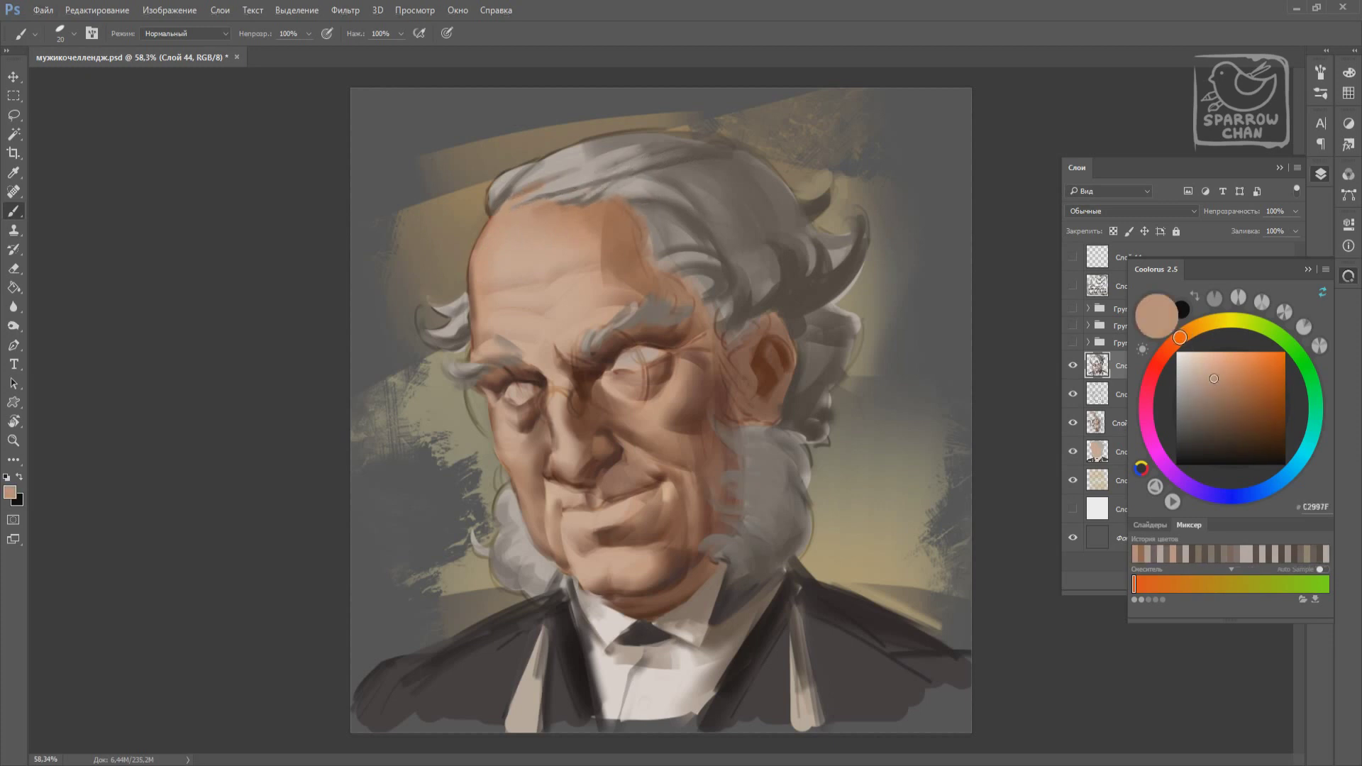
left_click(658, 181, "alt")
left_click(505, 315, "alt")
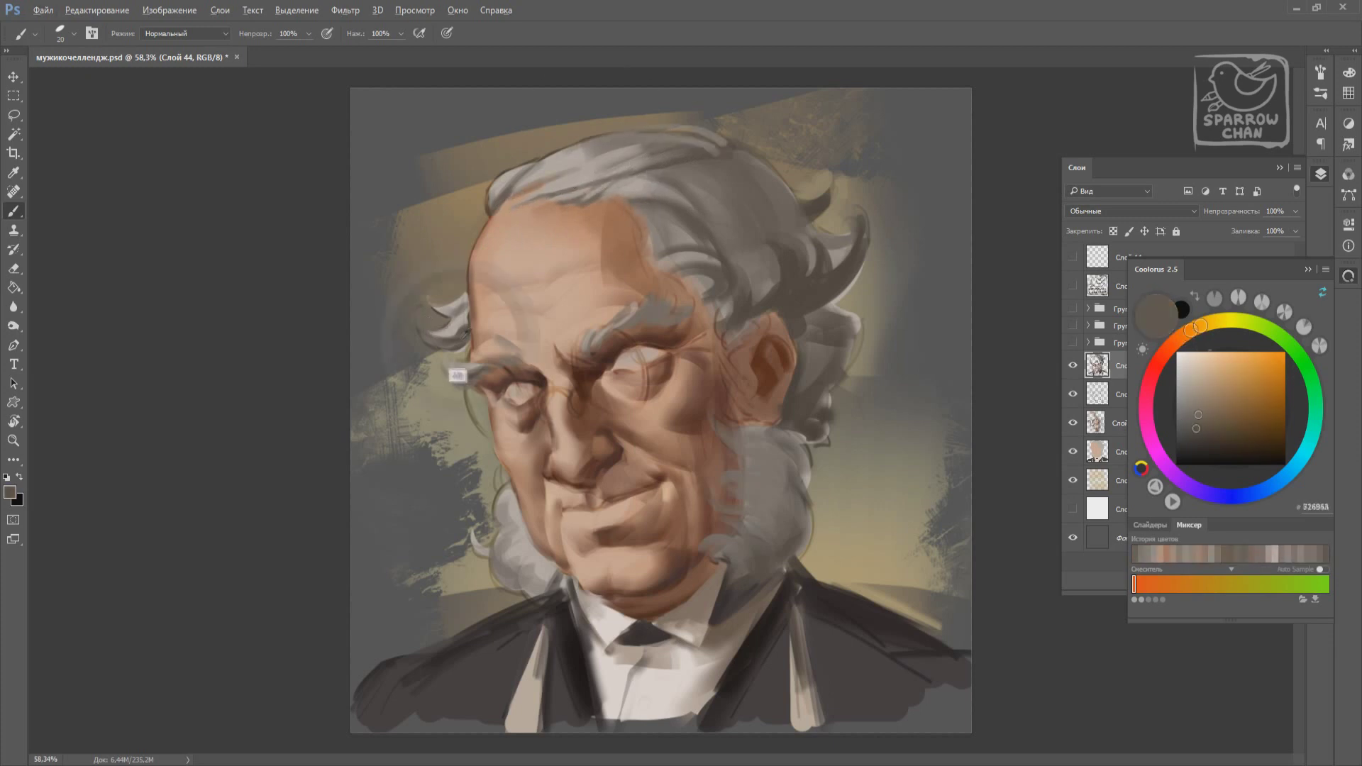
left_click(642, 247, "alt")
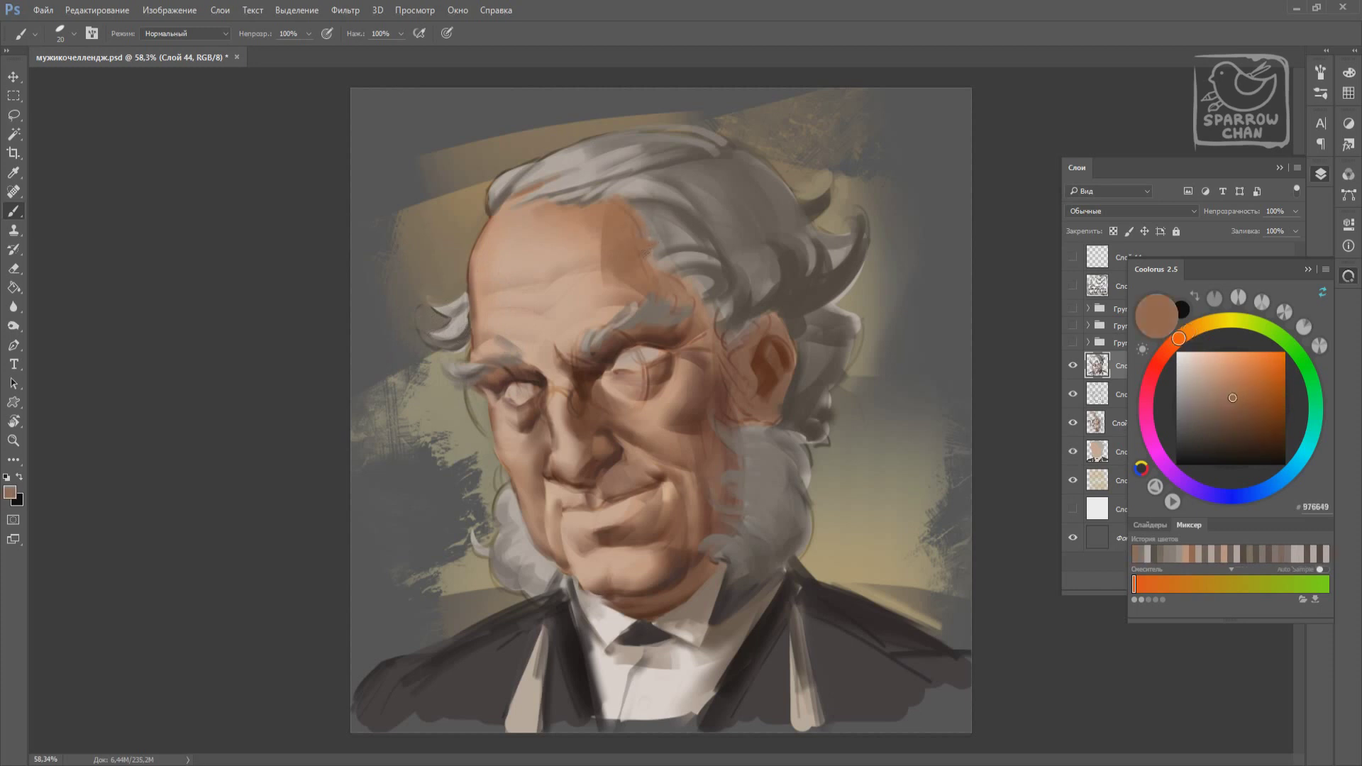
Sample a greyish tan from the background and check the brush presets.
left_click(856, 225, "alt")
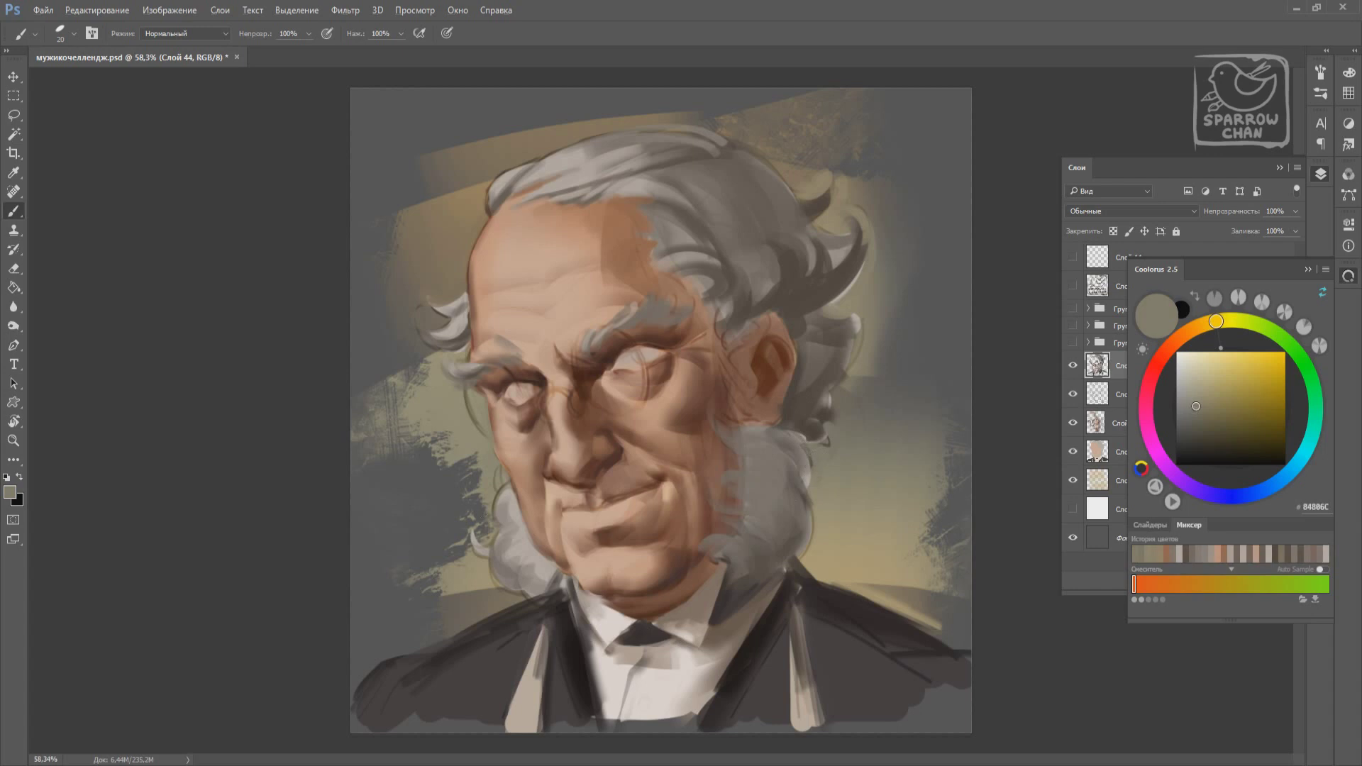
left_click(426, 326, "alt")
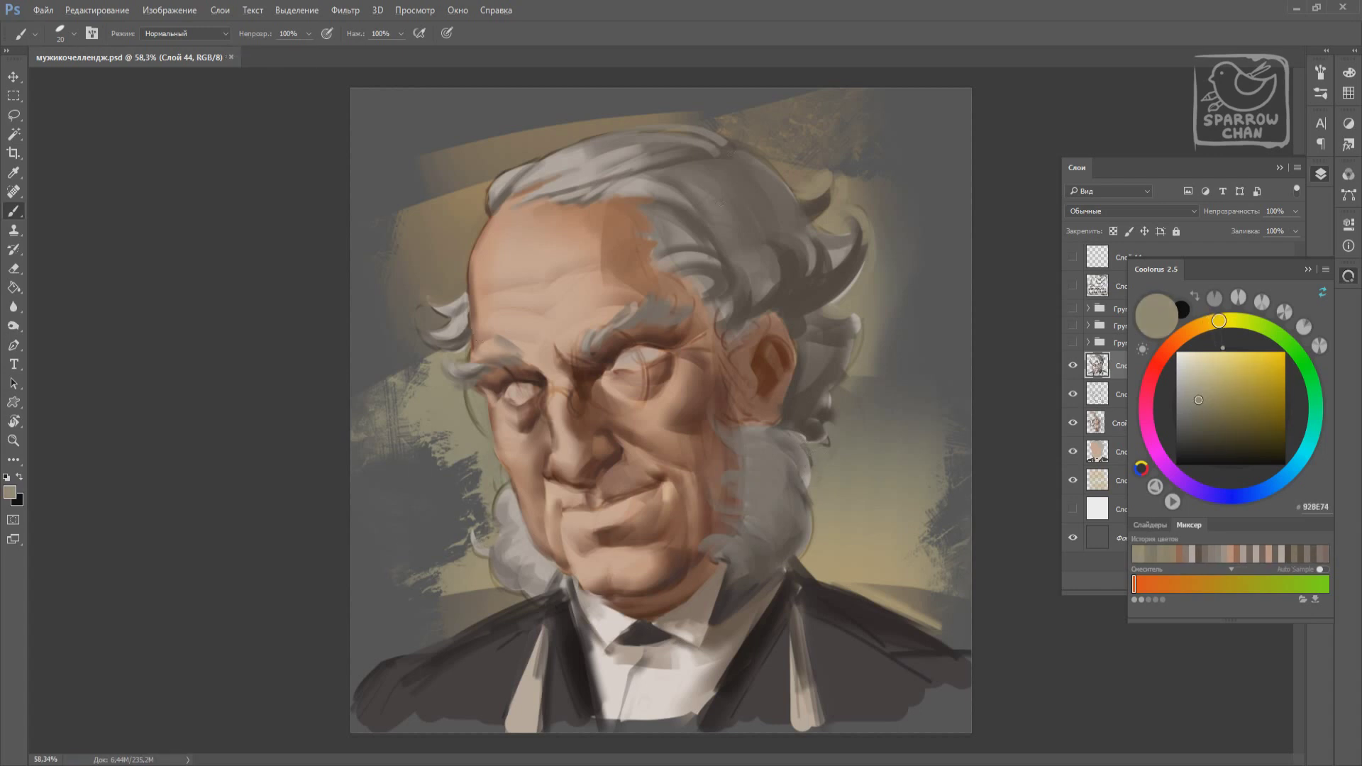
right_click(690, 229)
key("Escape")
At 66 px, paint dark brown strokes along the hair edge by the ear.
left_click(1050, 454, "alt")
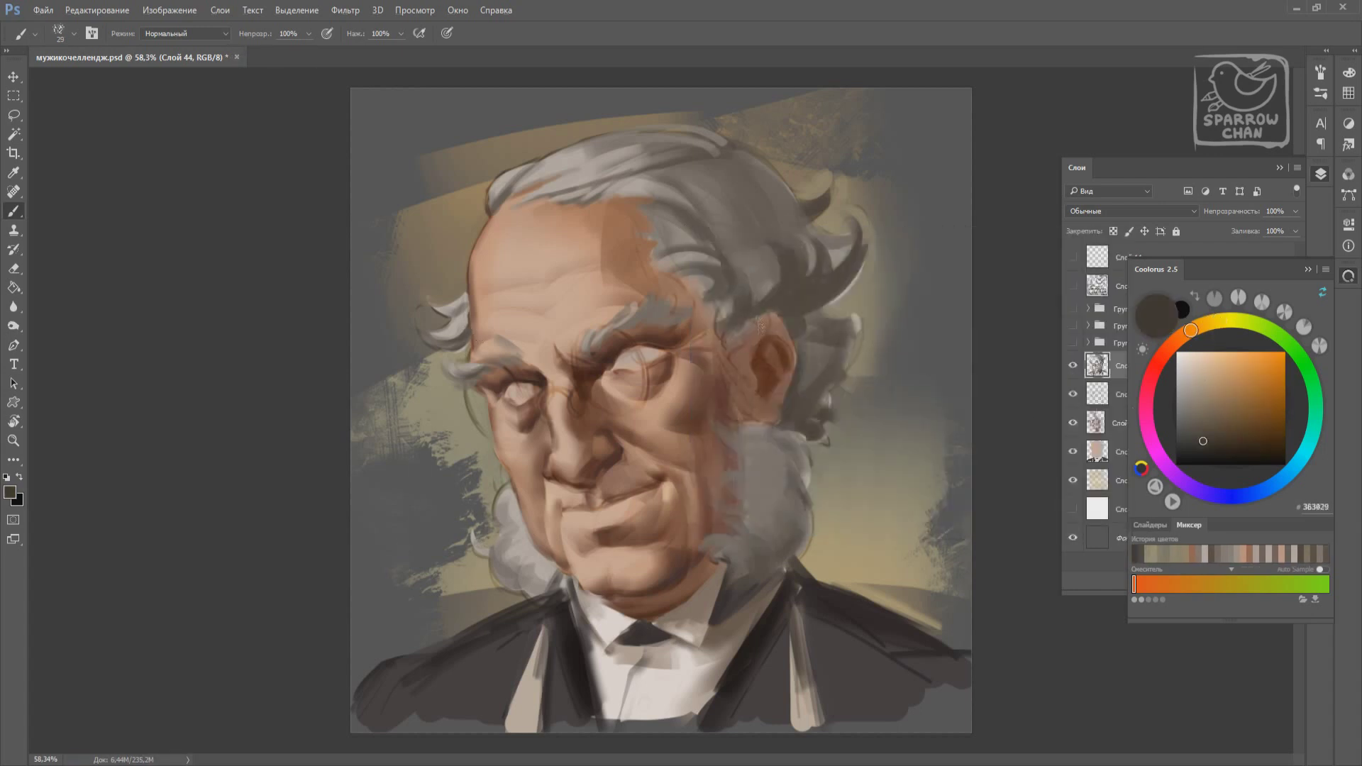
right_click(785, 328)
mouse_move(728, 270)
left_mouse_down()
mouse_move(728, 333)
mouse_move(763, 273)
mouse_move(726, 303)
mouse_move(738, 398)
left_mouse_up()
left_click(738, 408, "alt")
right_click(753, 433)
key("Escape")
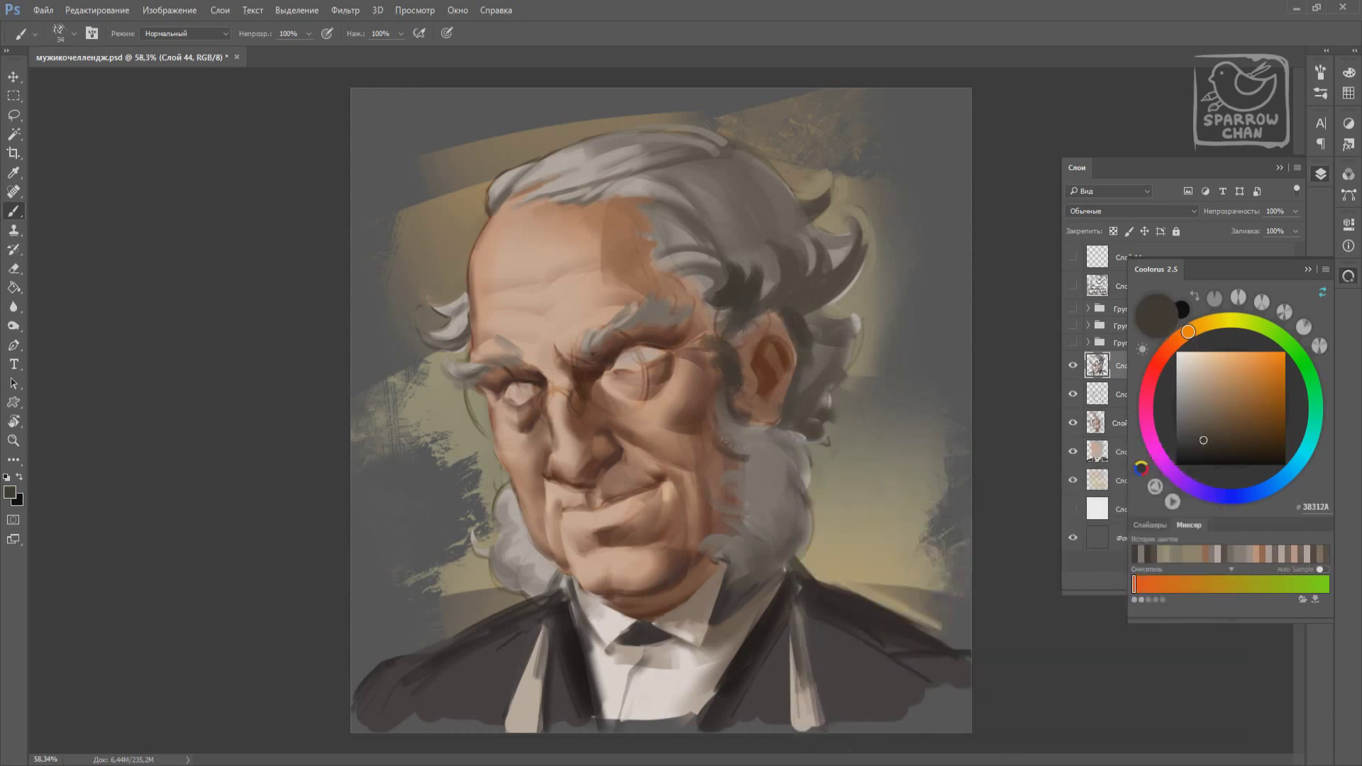
left_click(476, 523, "alt")
Sample light grey, dark brown and mid grey-brown tones from the hair.
right_click(583, 454)
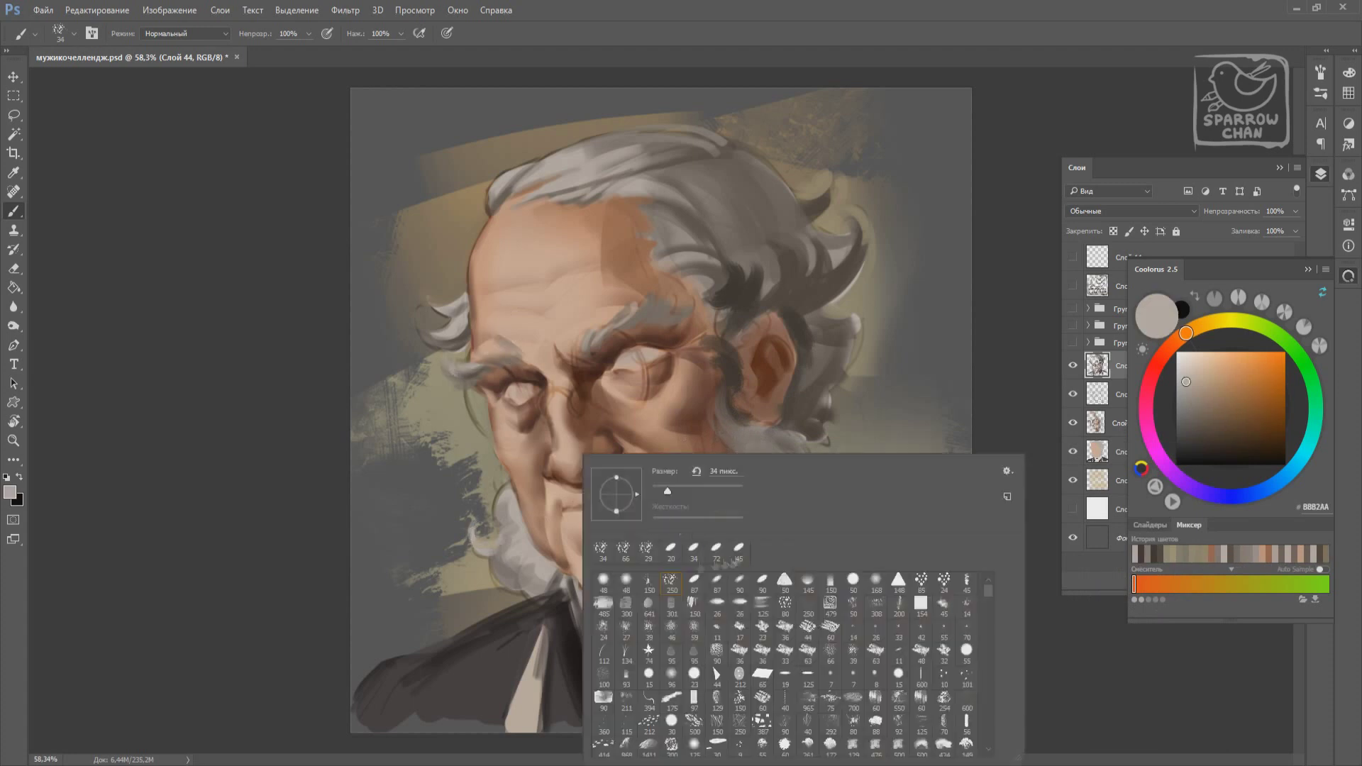
key("Escape")
left_click(459, 366, "alt")
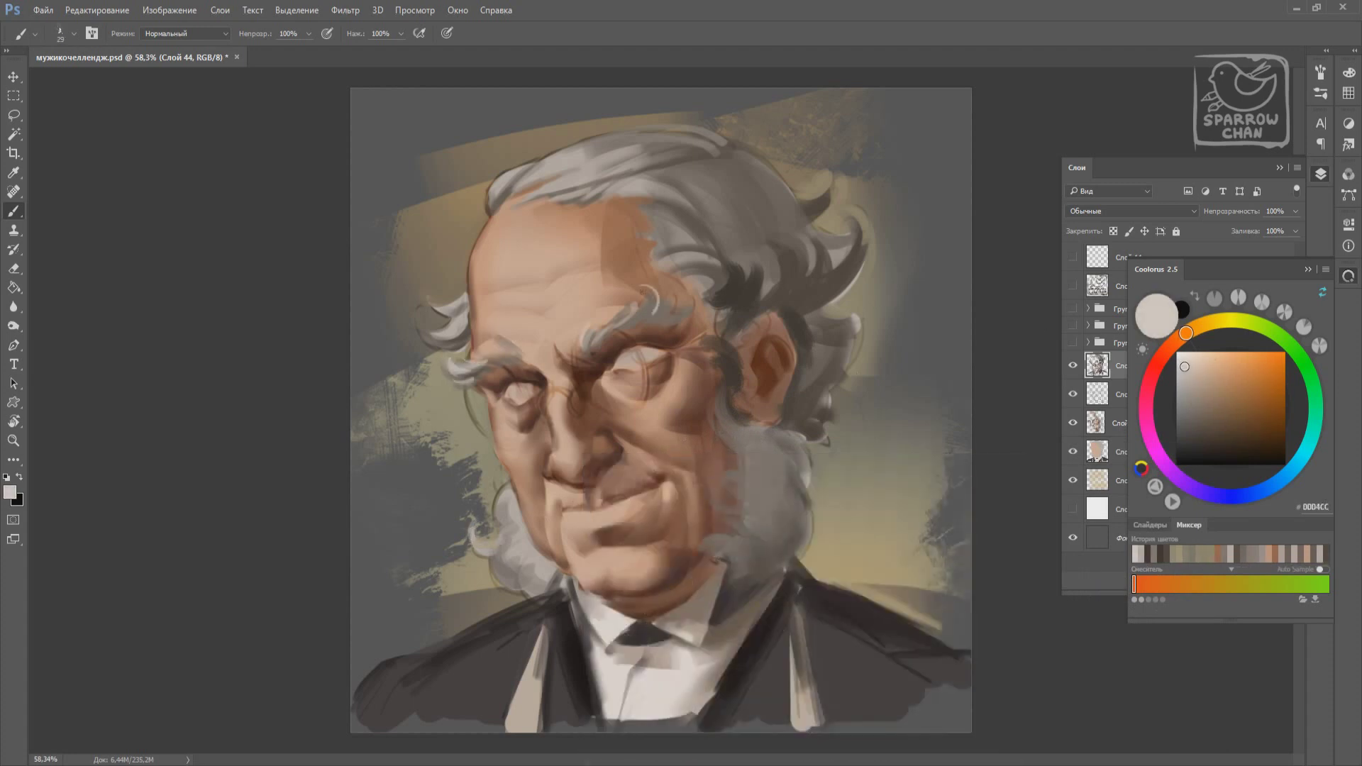
left_click(730, 259, "alt")
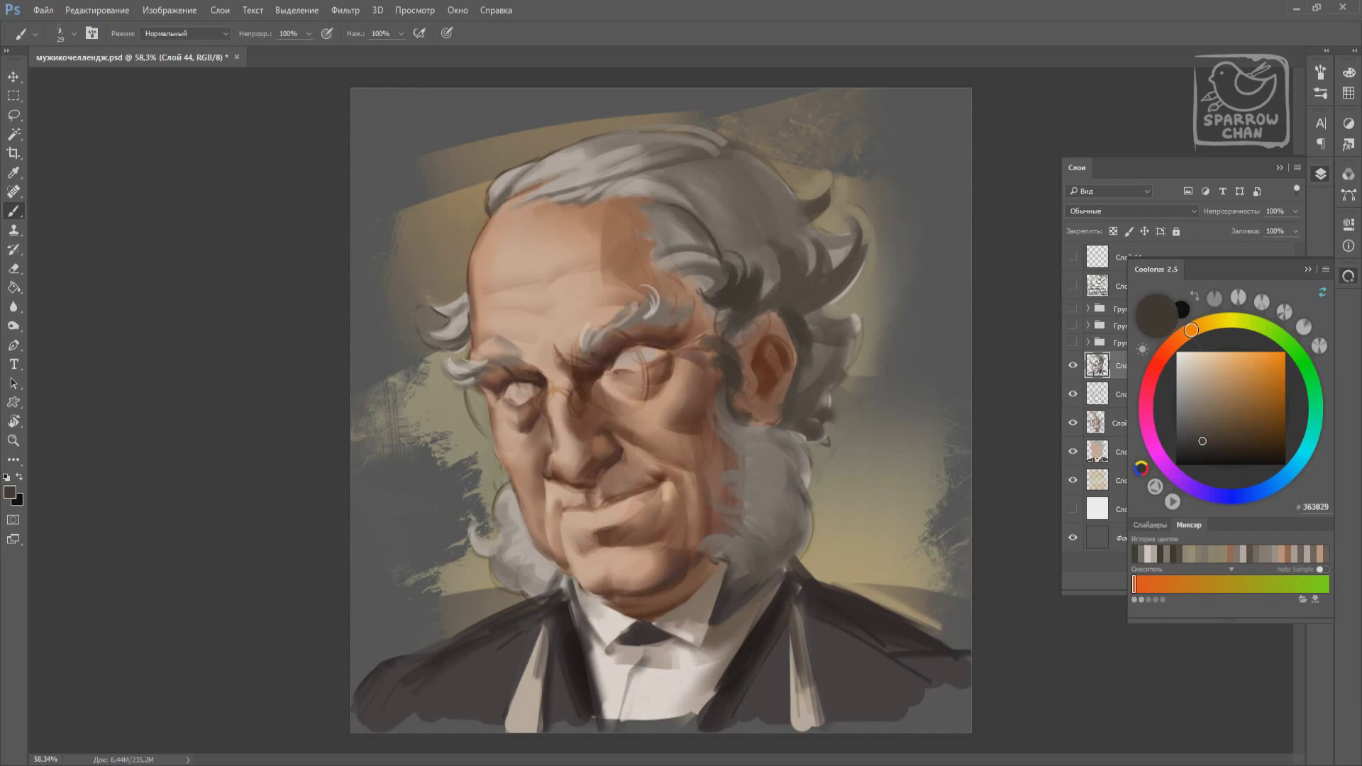
left_click(527, 252, "alt")
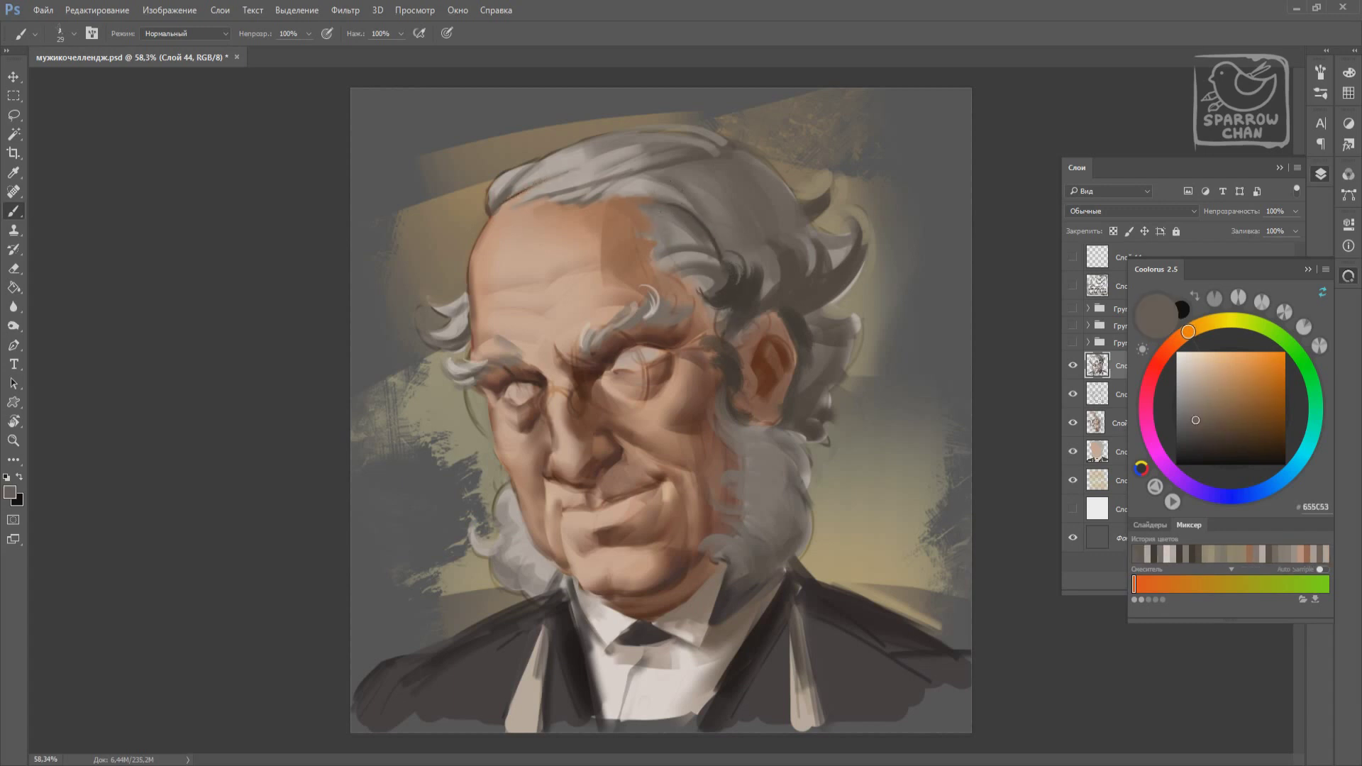
left_click(674, 188, "alt")
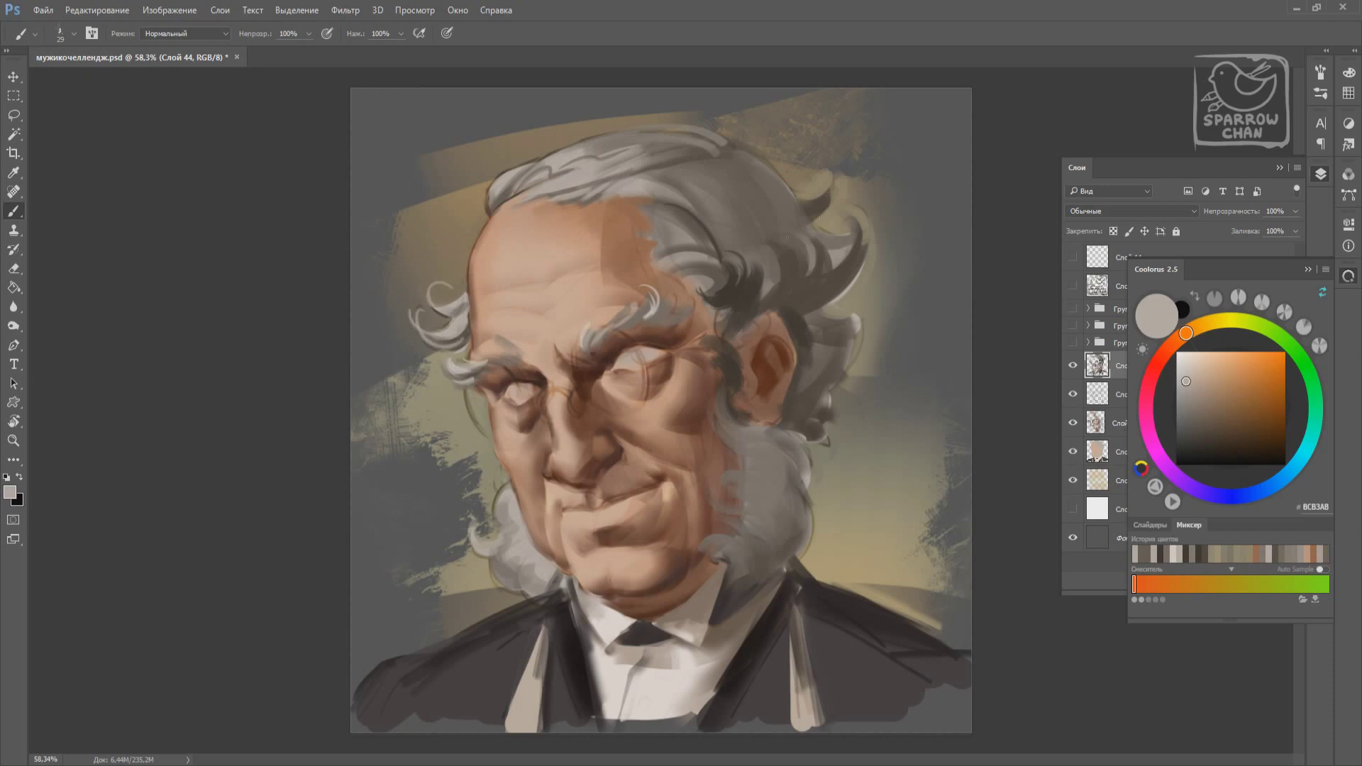
Pick a dark grey and paint a shadow stroke behind the ear.
left_click(780, 248, "alt")
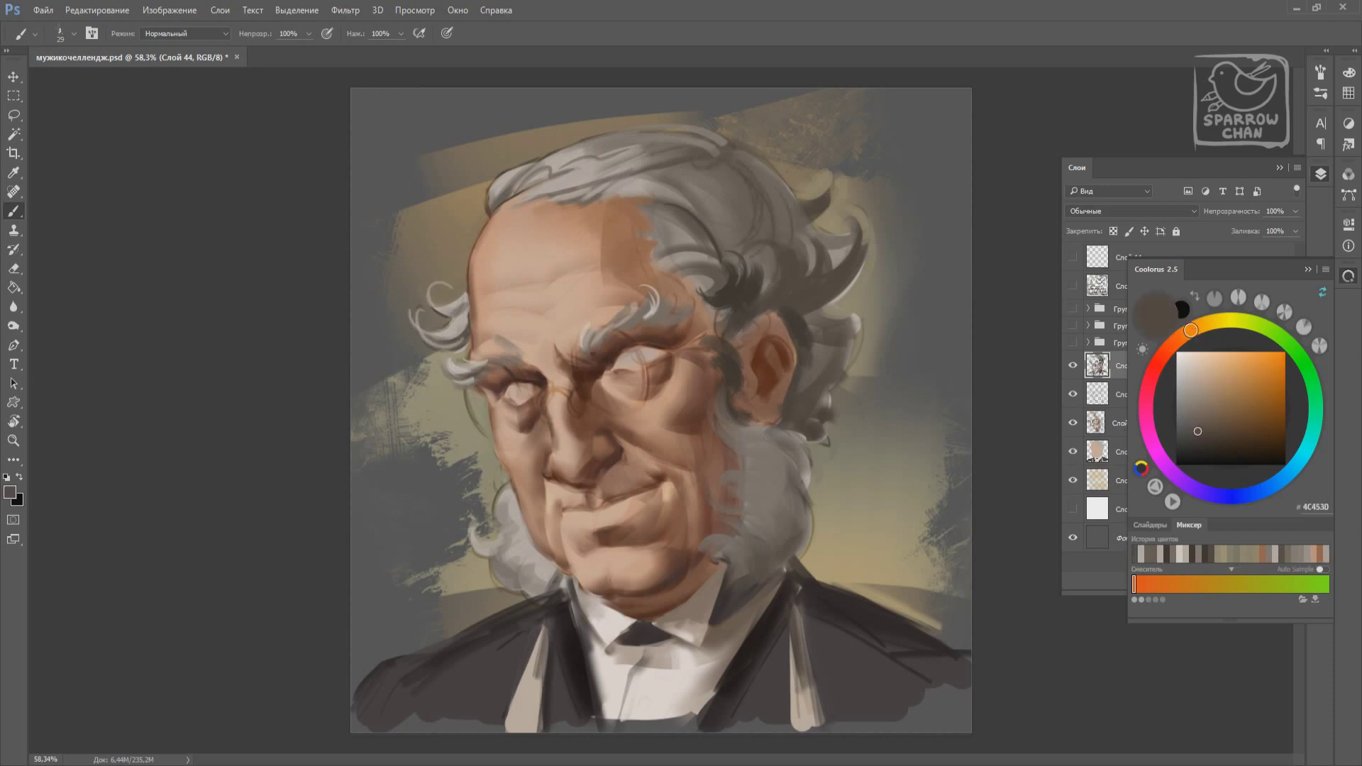
left_click(761, 441, "alt")
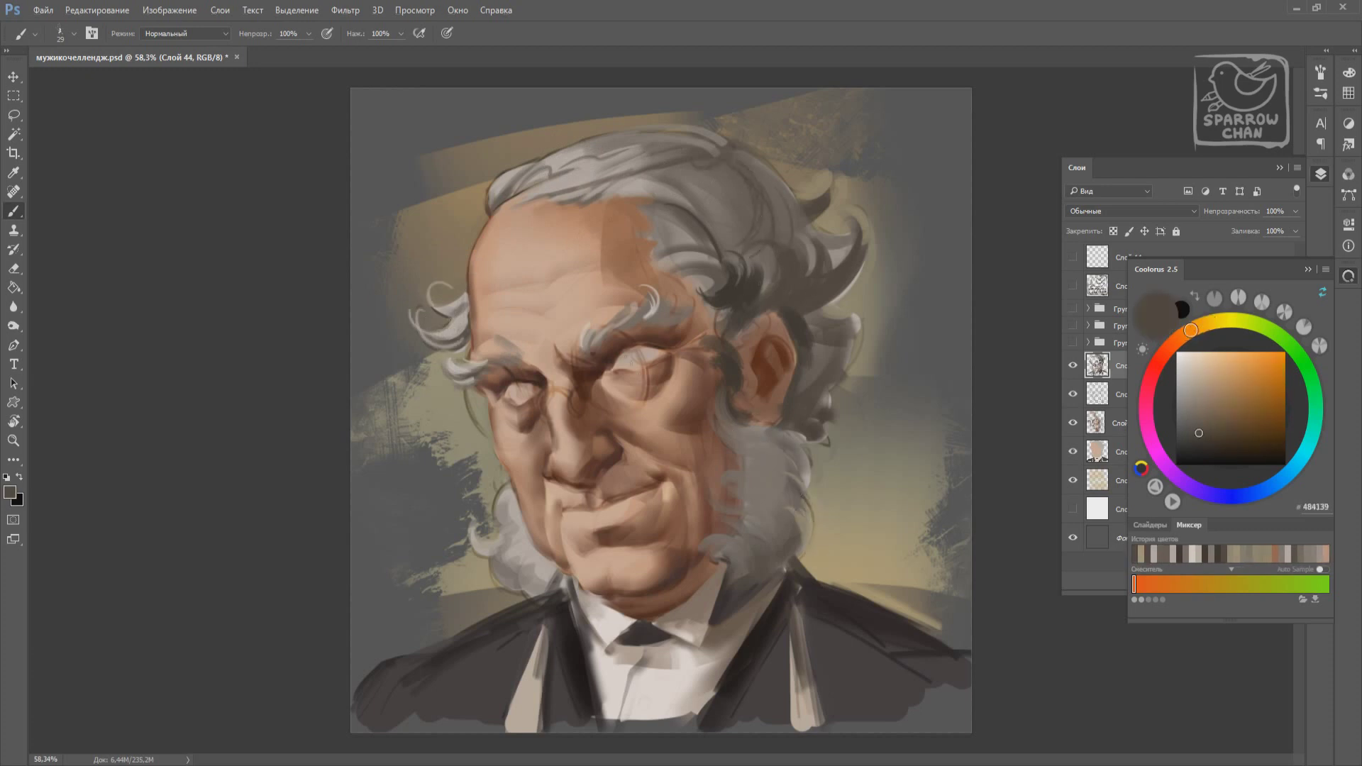
left_click(756, 437, "alt")
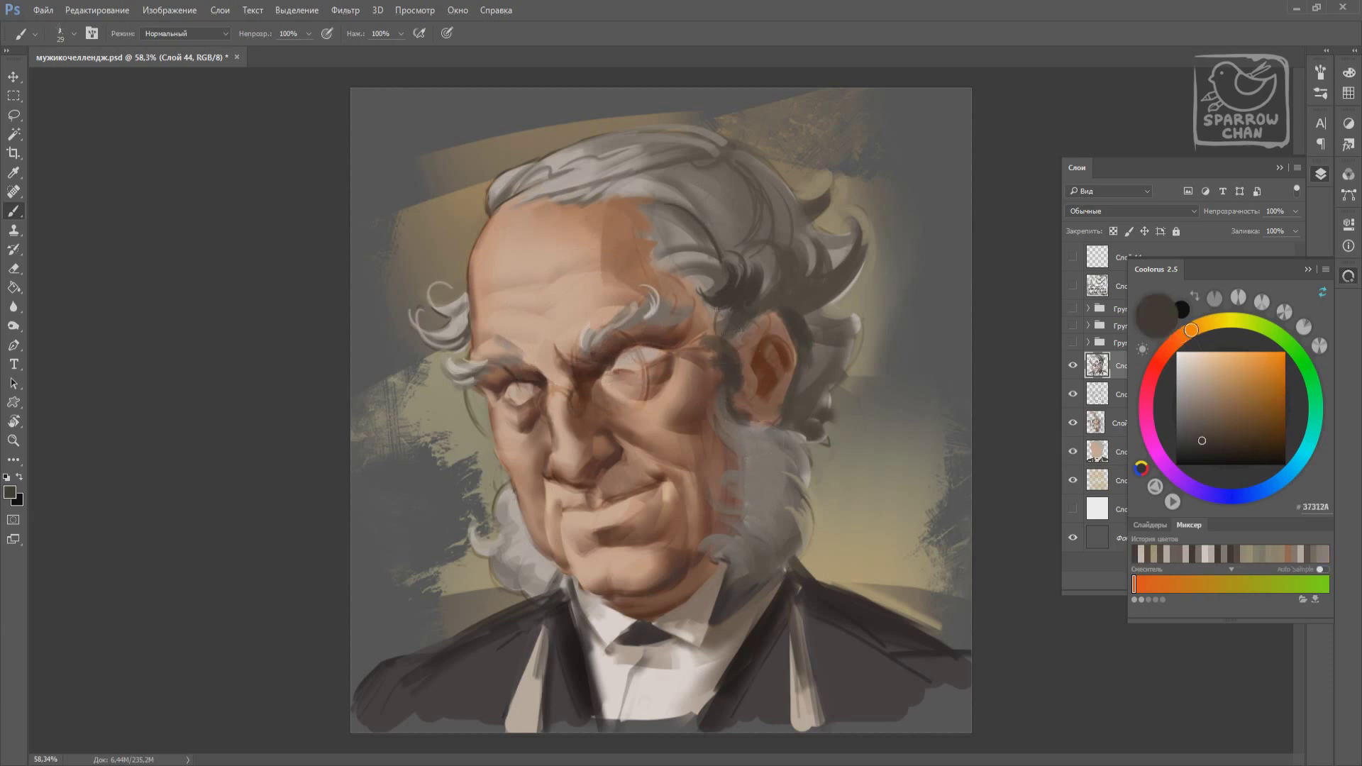
left_click(768, 344, "alt")
left_click(780, 313, "alt")
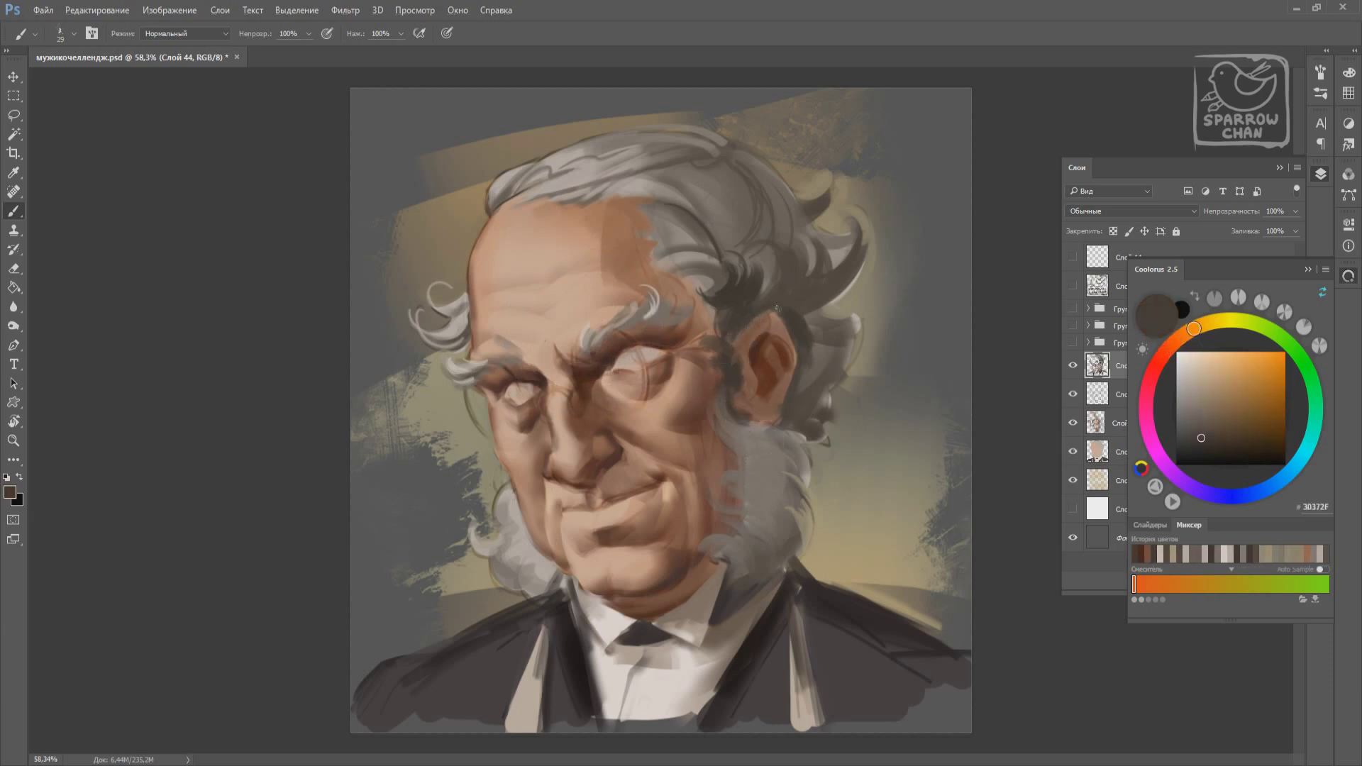
left_click_drag(822, 349, 802, 411)
left_click(840, 278, "alt")
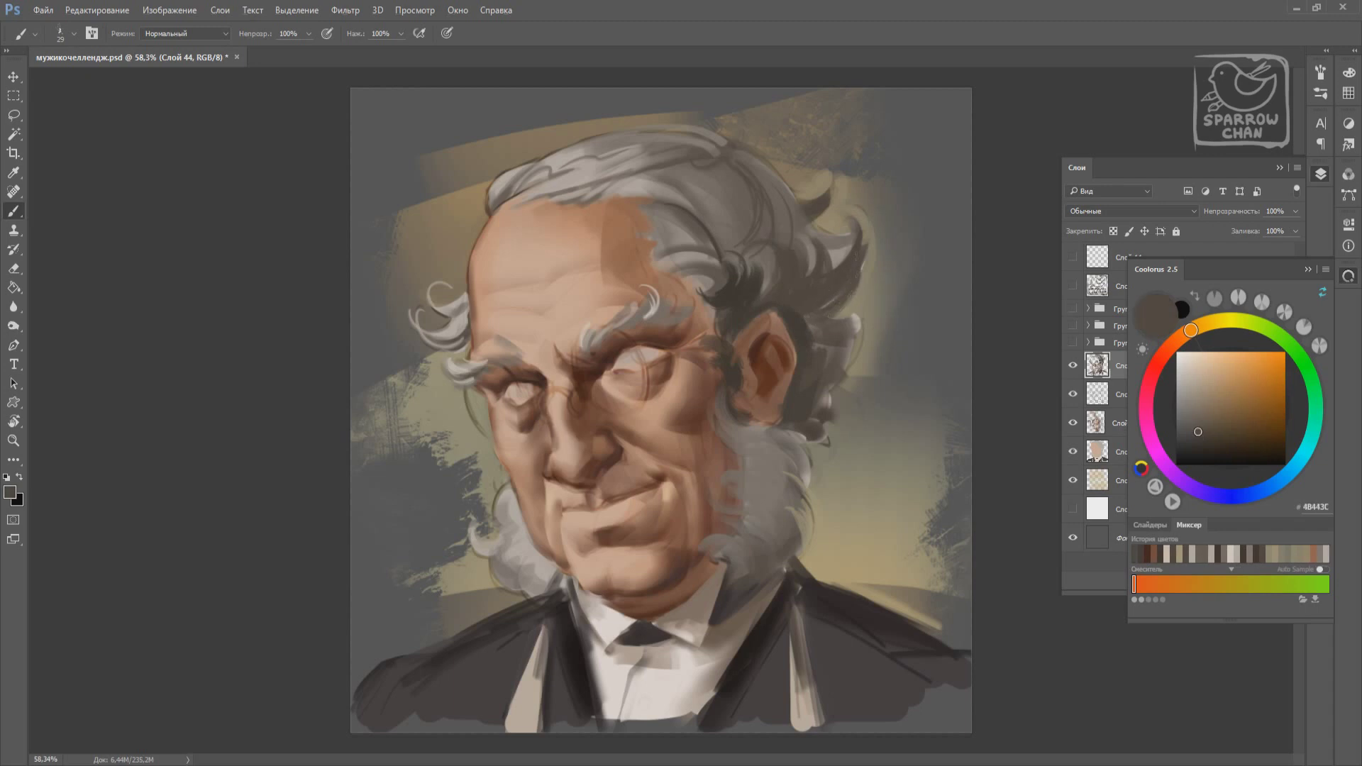
Sample light grey from the beard and paint curly strands on the lower beard.
left_click(782, 312, "alt")
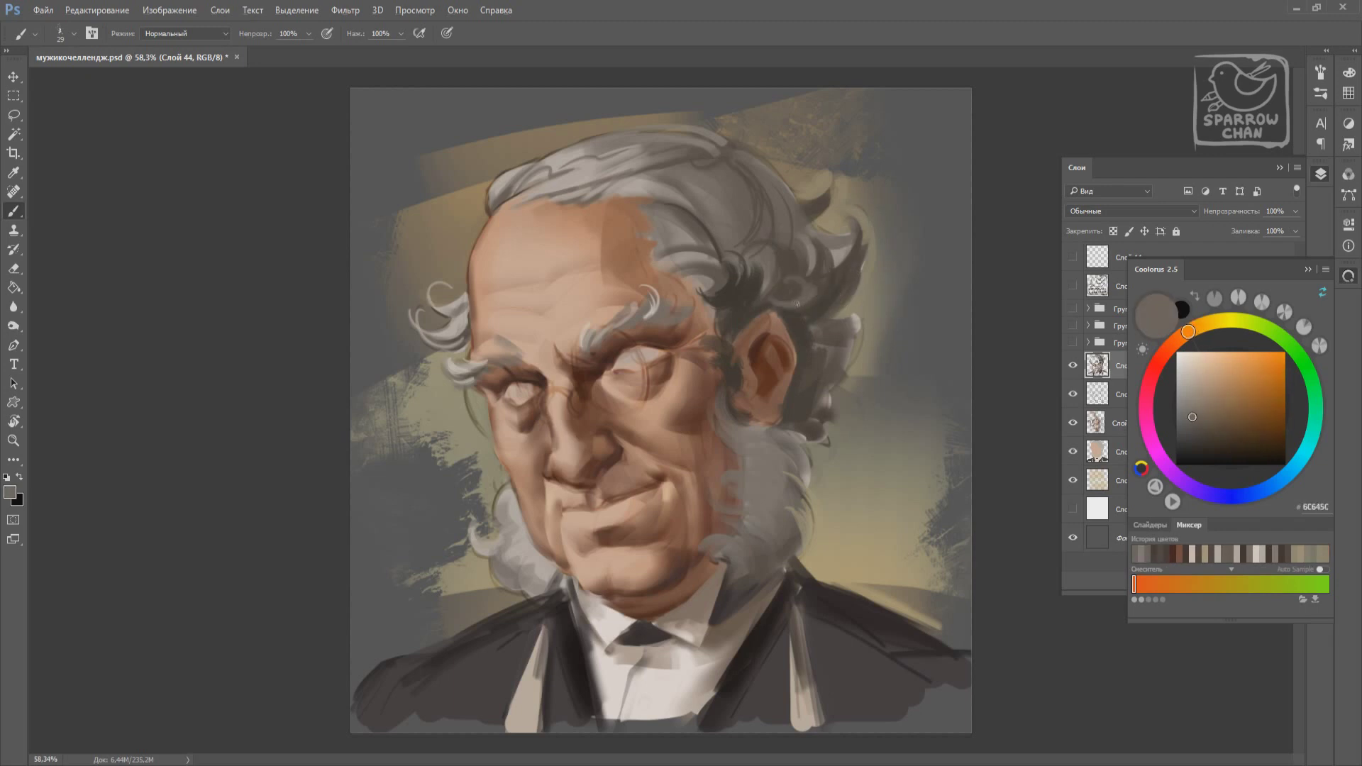
left_click(855, 332, "alt")
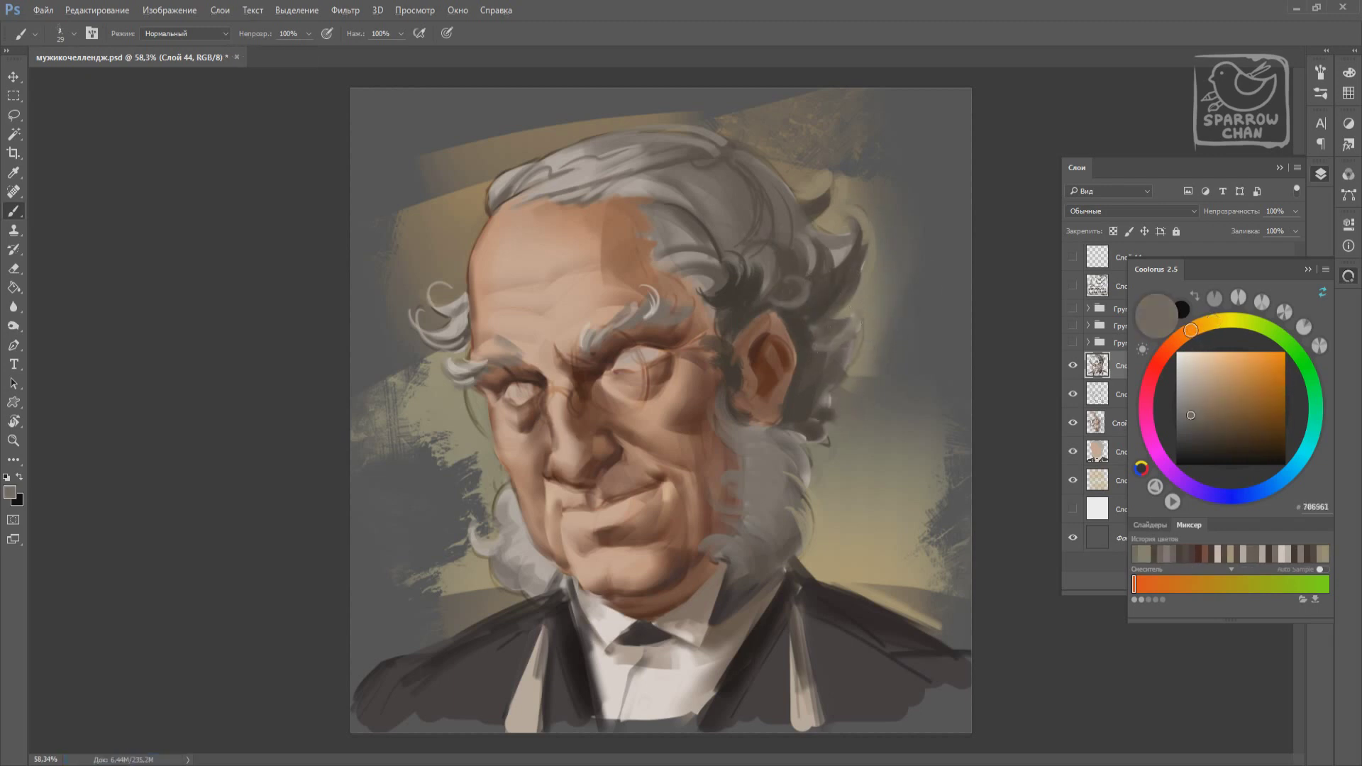
left_click(538, 543, "alt")
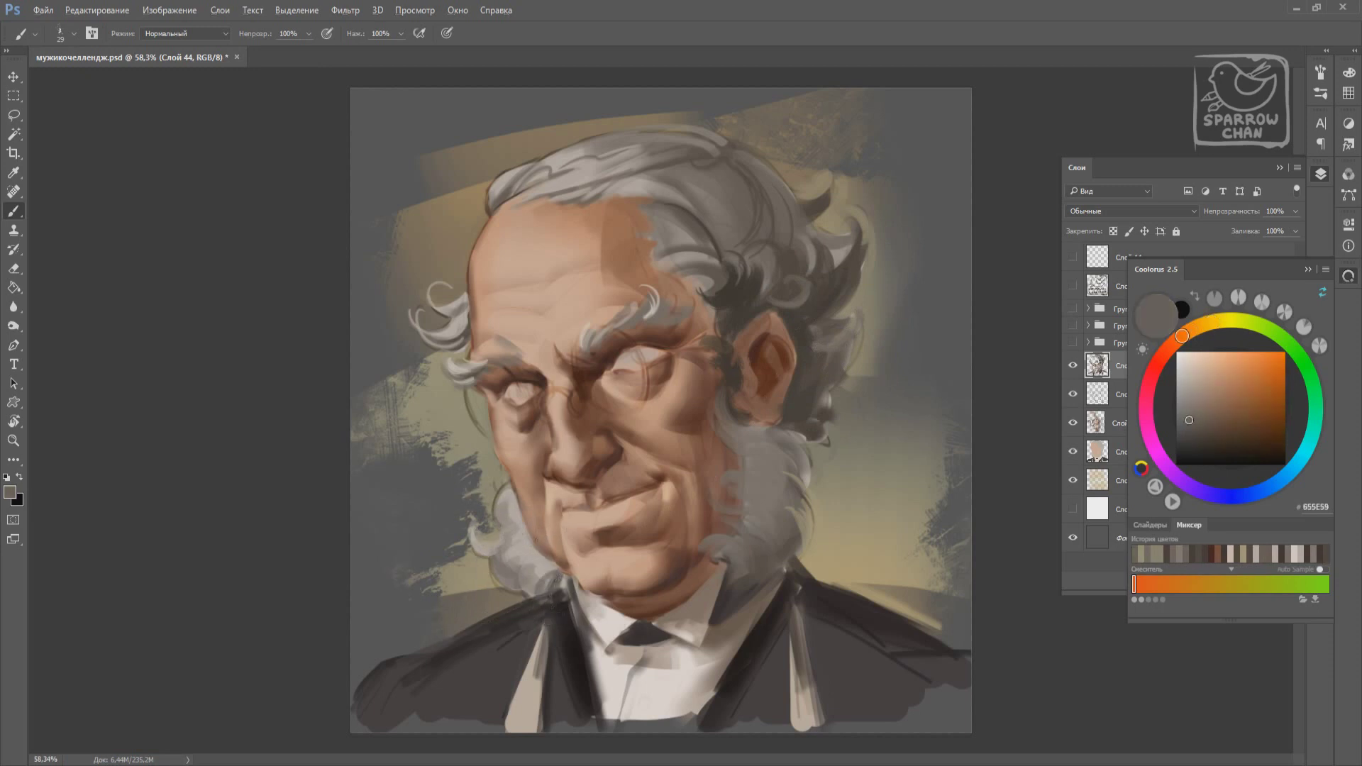
left_click_drag(539, 575, 560, 621)
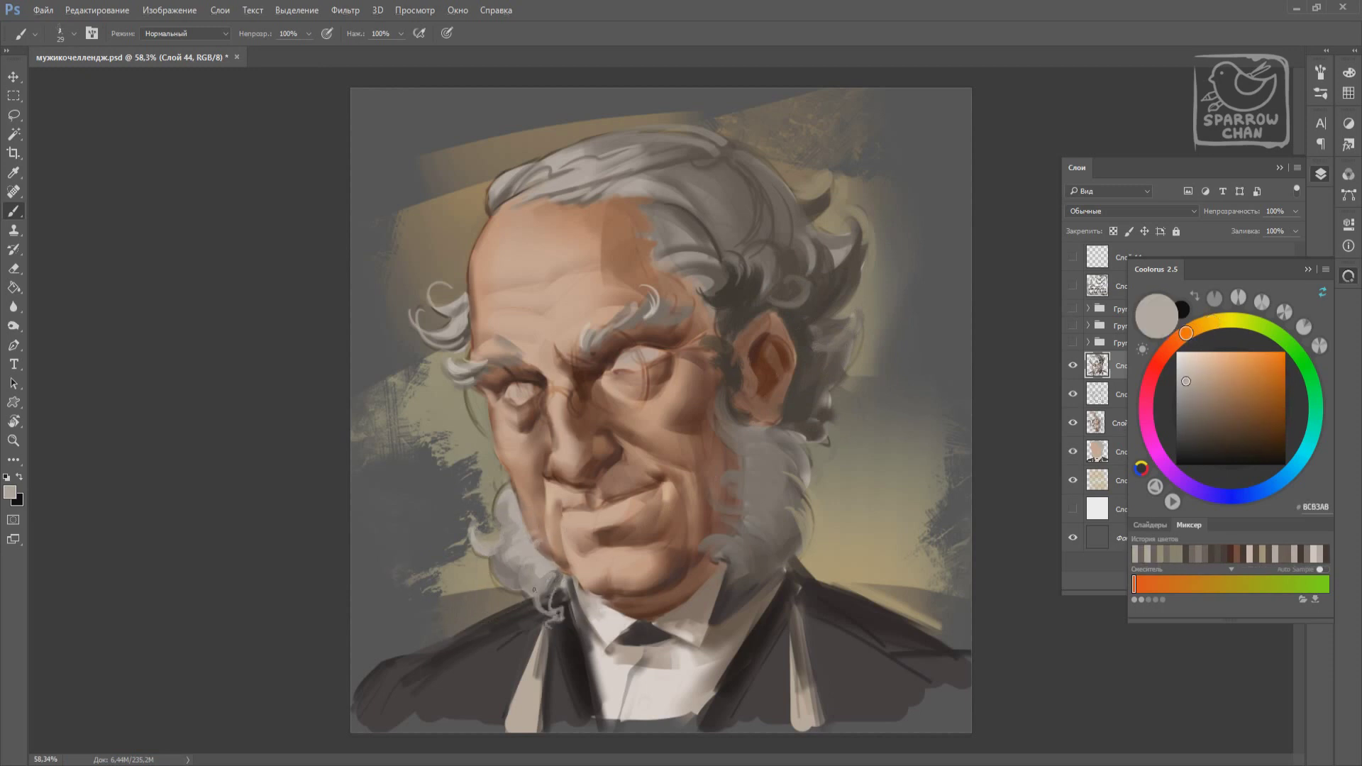
left_click(777, 577, "alt")
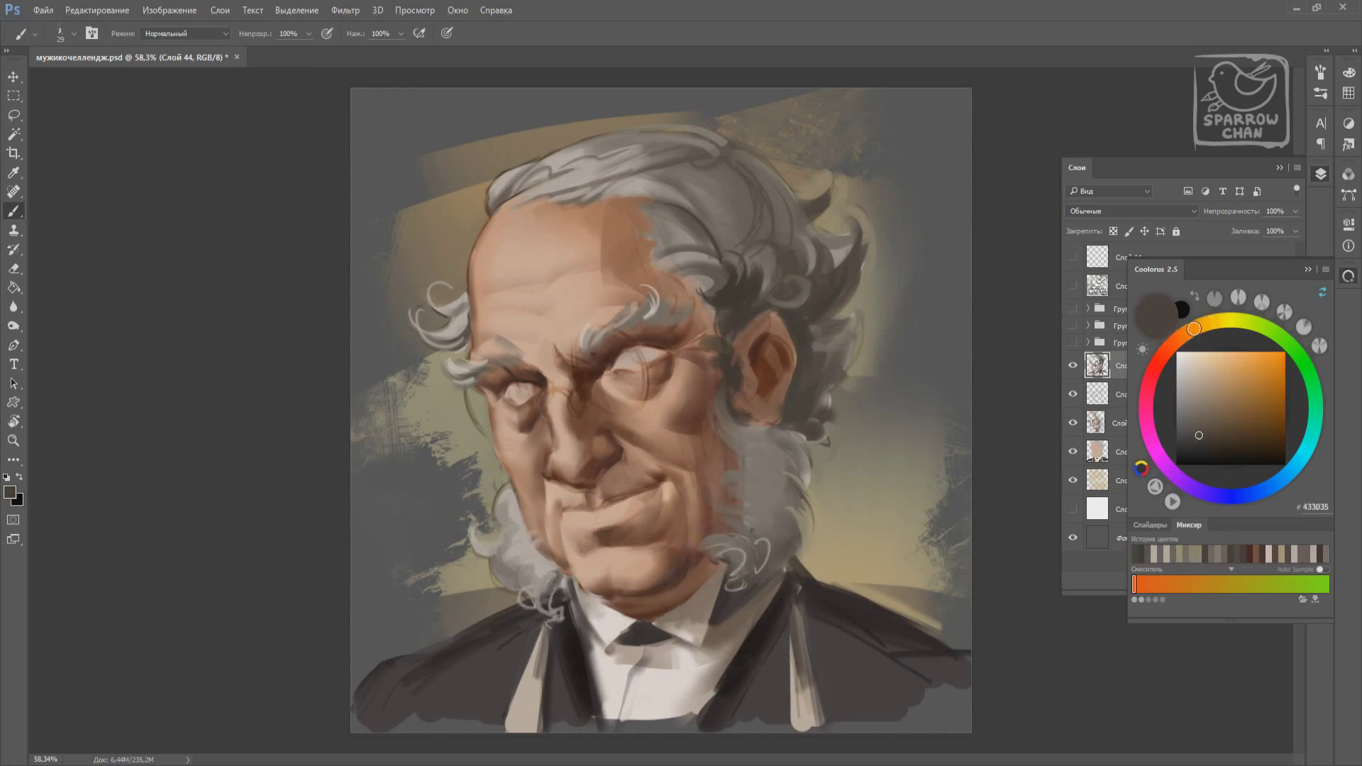
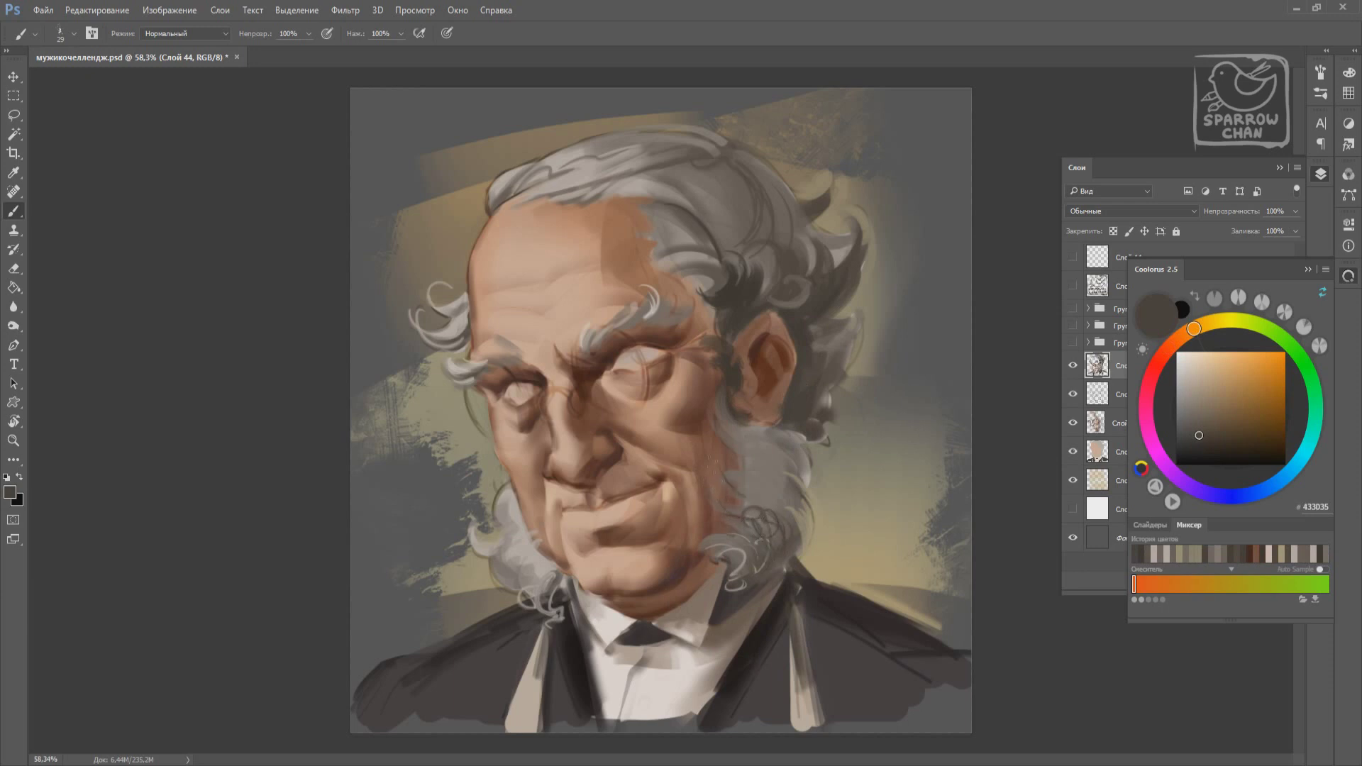
Sample browns and greys from the painting and paint a small dark mark in the hair.
left_click(714, 412, "alt")
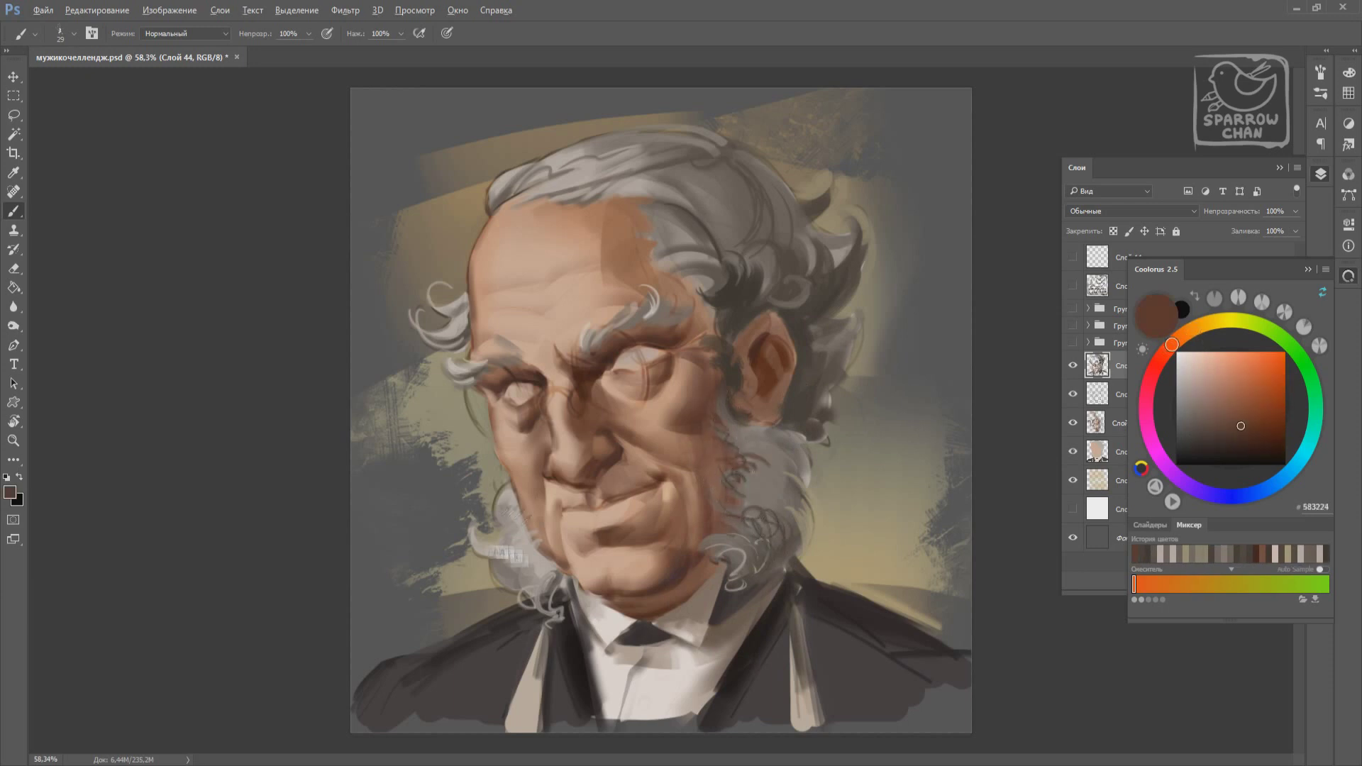
left_click(663, 279, "alt")
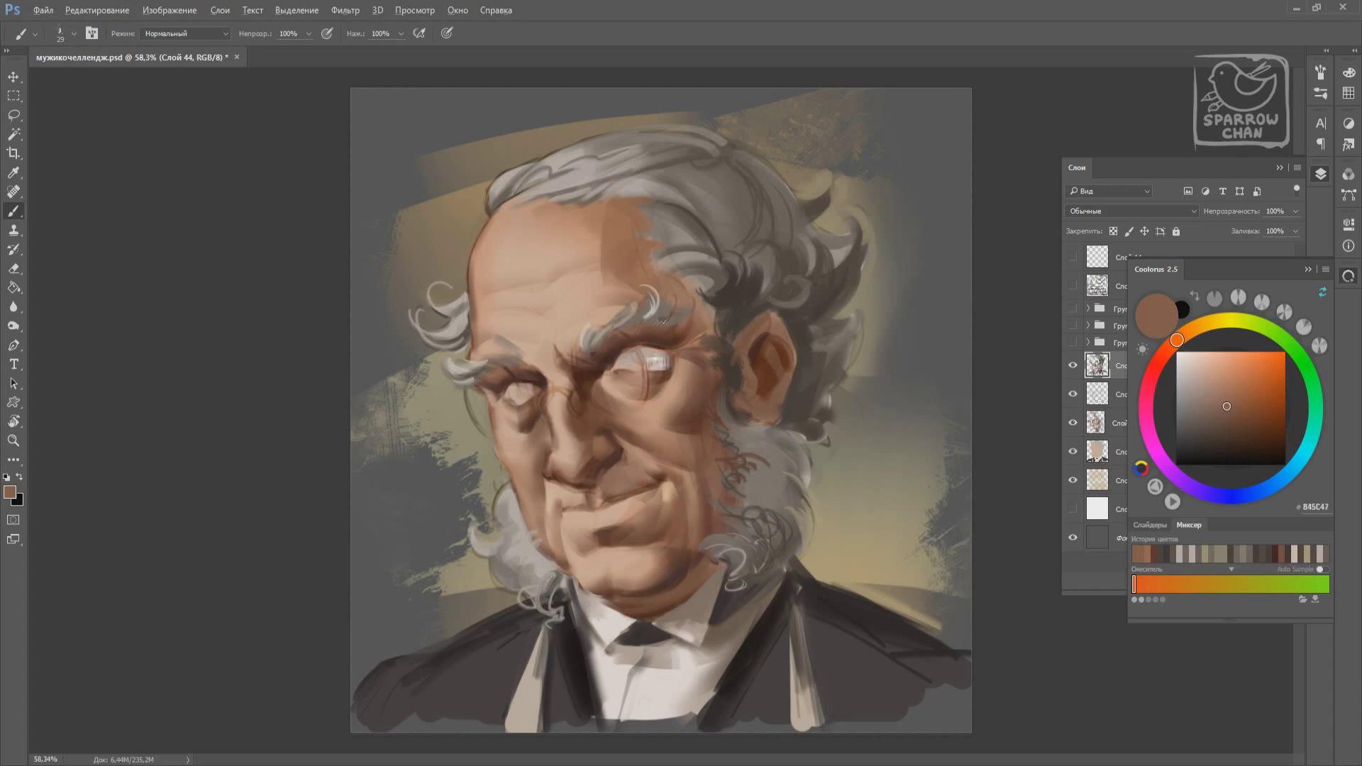
left_click(660, 360, "alt")
left_click(728, 293, "alt")
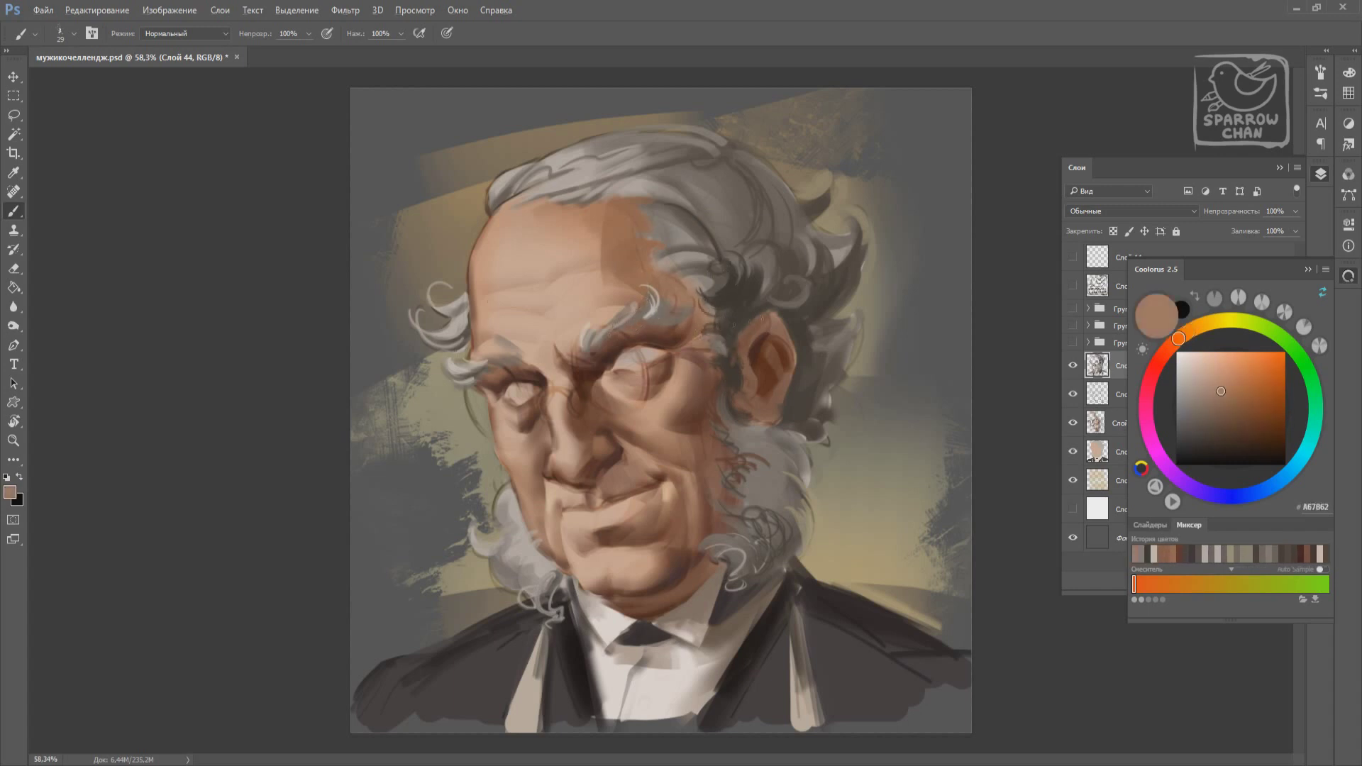
left_click(679, 277, "alt")
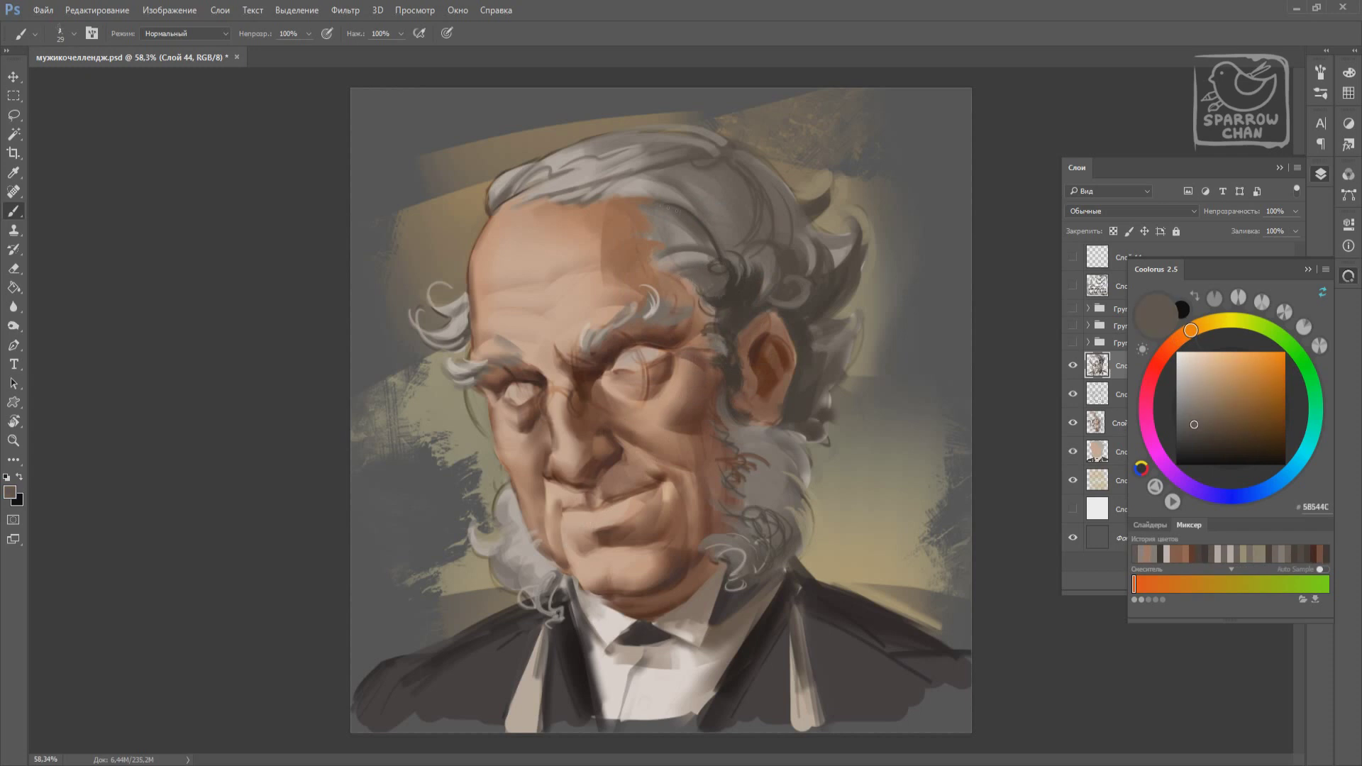
left_click(662, 211, "alt")
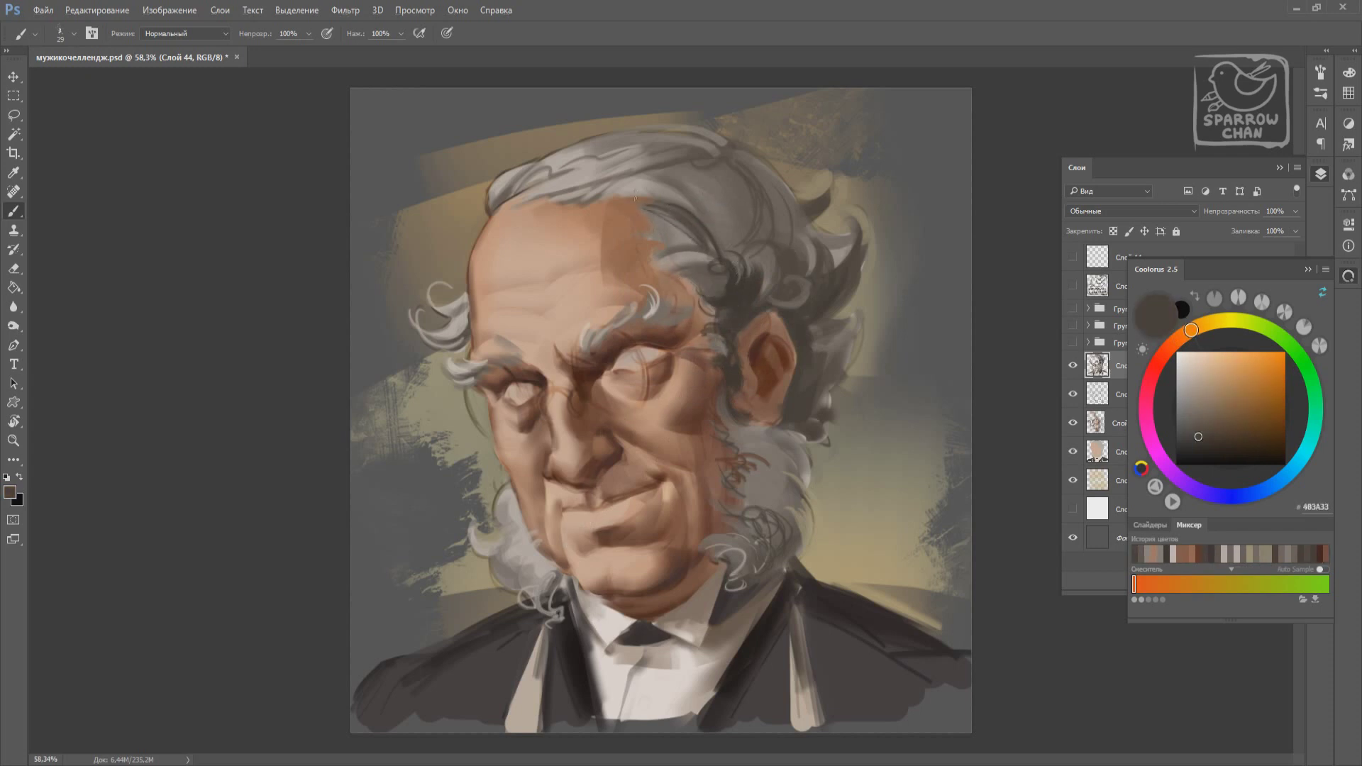
left_click(547, 173)
Sample several light and dark grey tones from the hair.
left_click(561, 178, "alt")
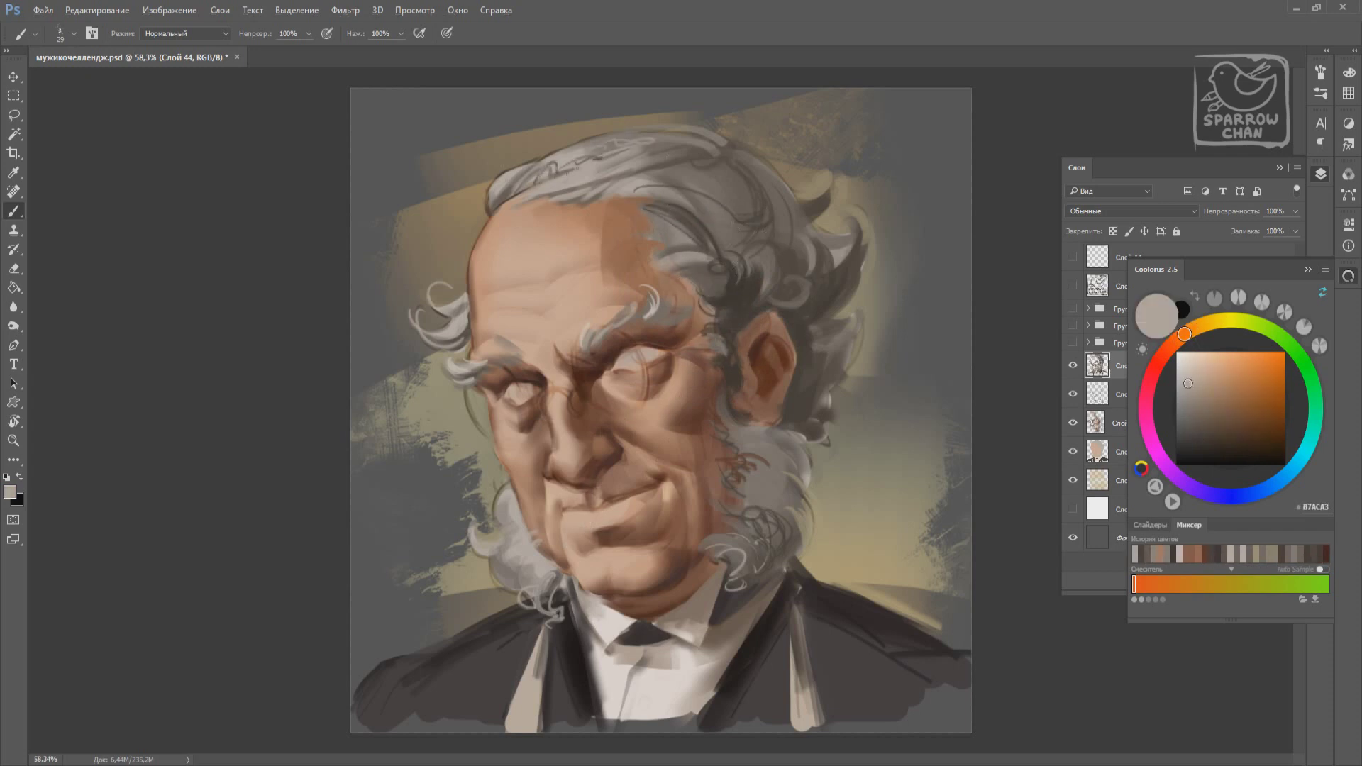
left_click(624, 202, "alt")
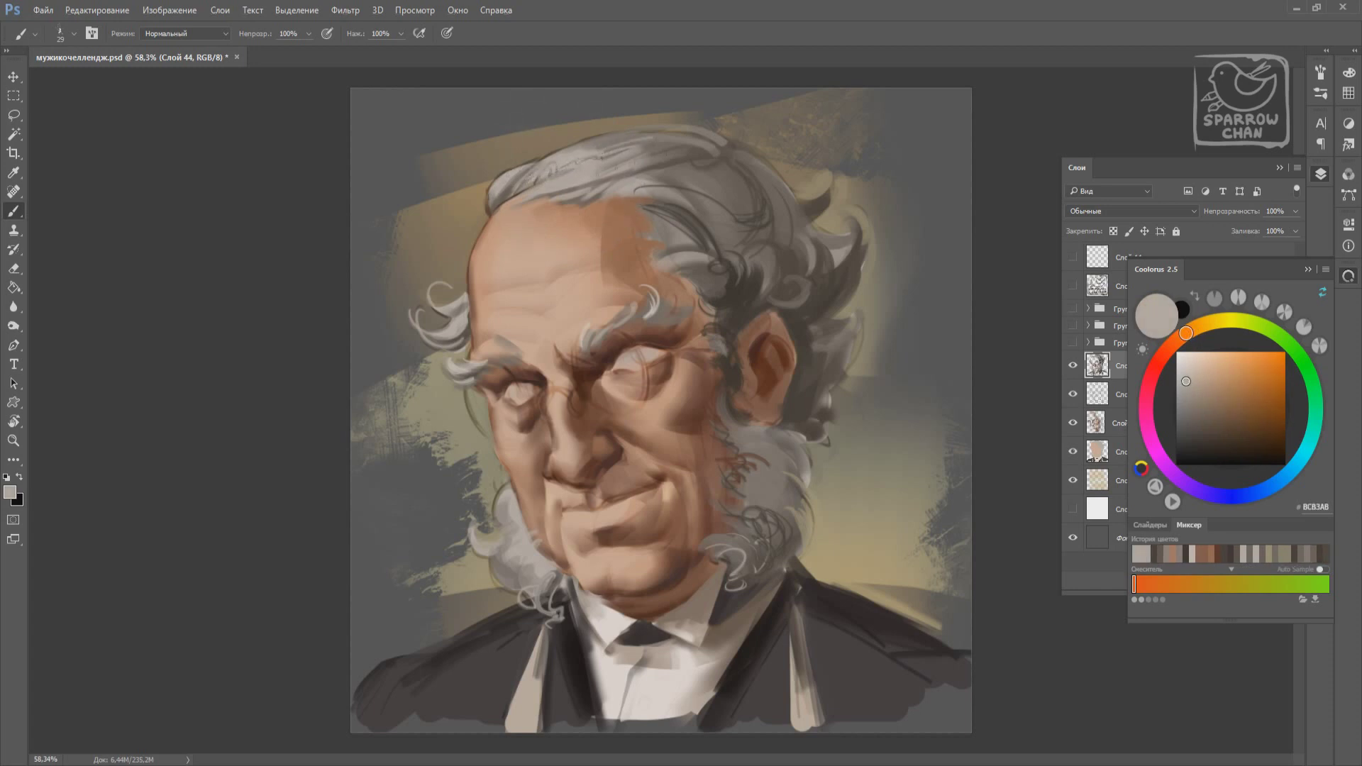
left_click(642, 206, "alt")
left_click(717, 230, "alt")
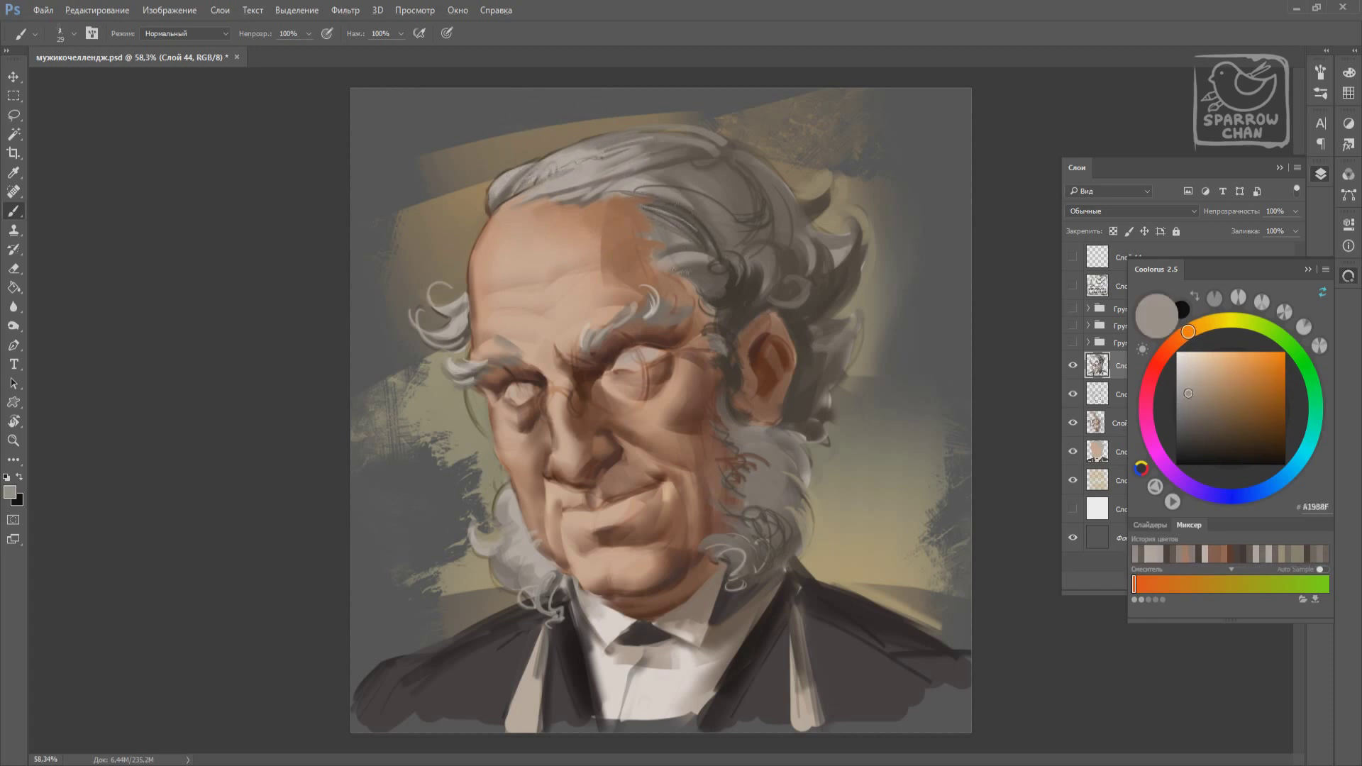
left_click(462, 371, "alt")
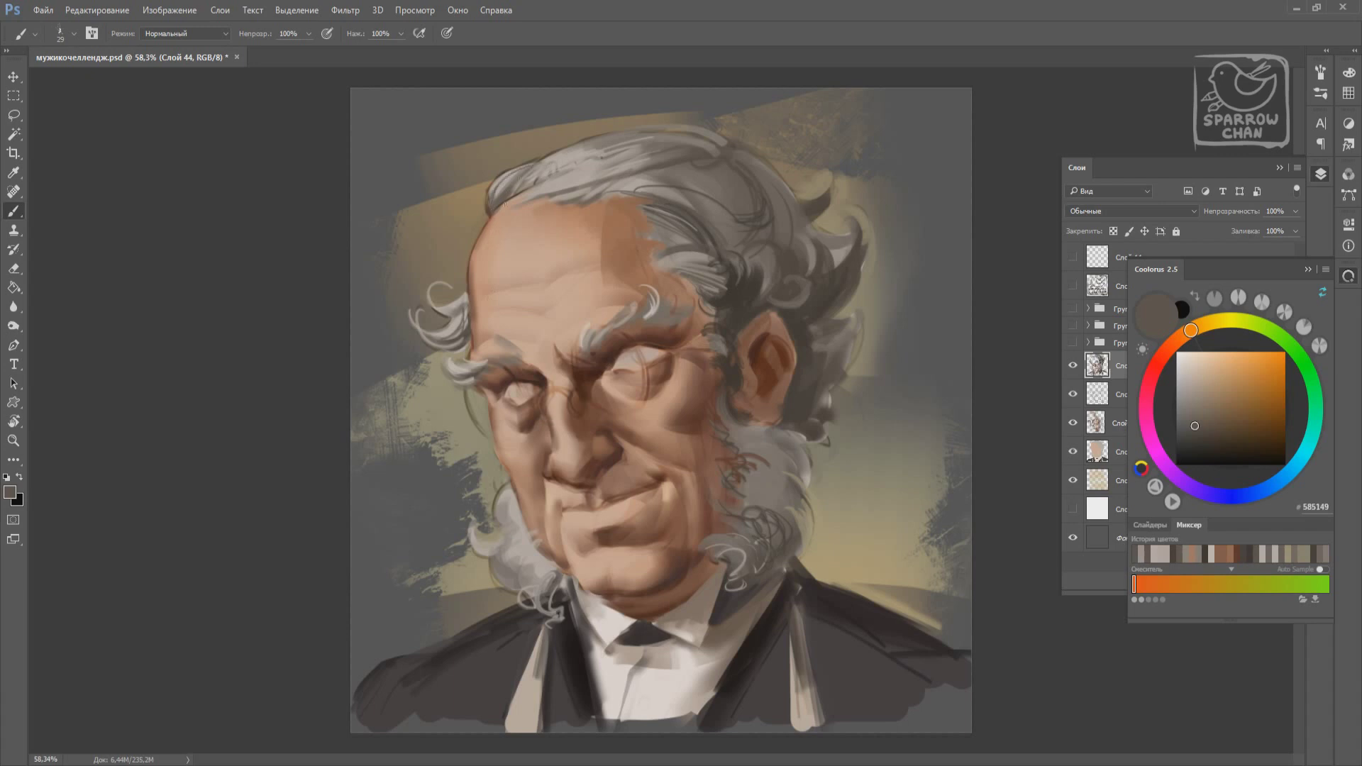
Paint grey strokes into the lower-left beard using greys sampled from it.
left_click(561, 625, "alt")
left_click_drag(547, 614, 585, 656)
left_click(532, 560, "alt")
left_click_drag(529, 555, 554, 586)
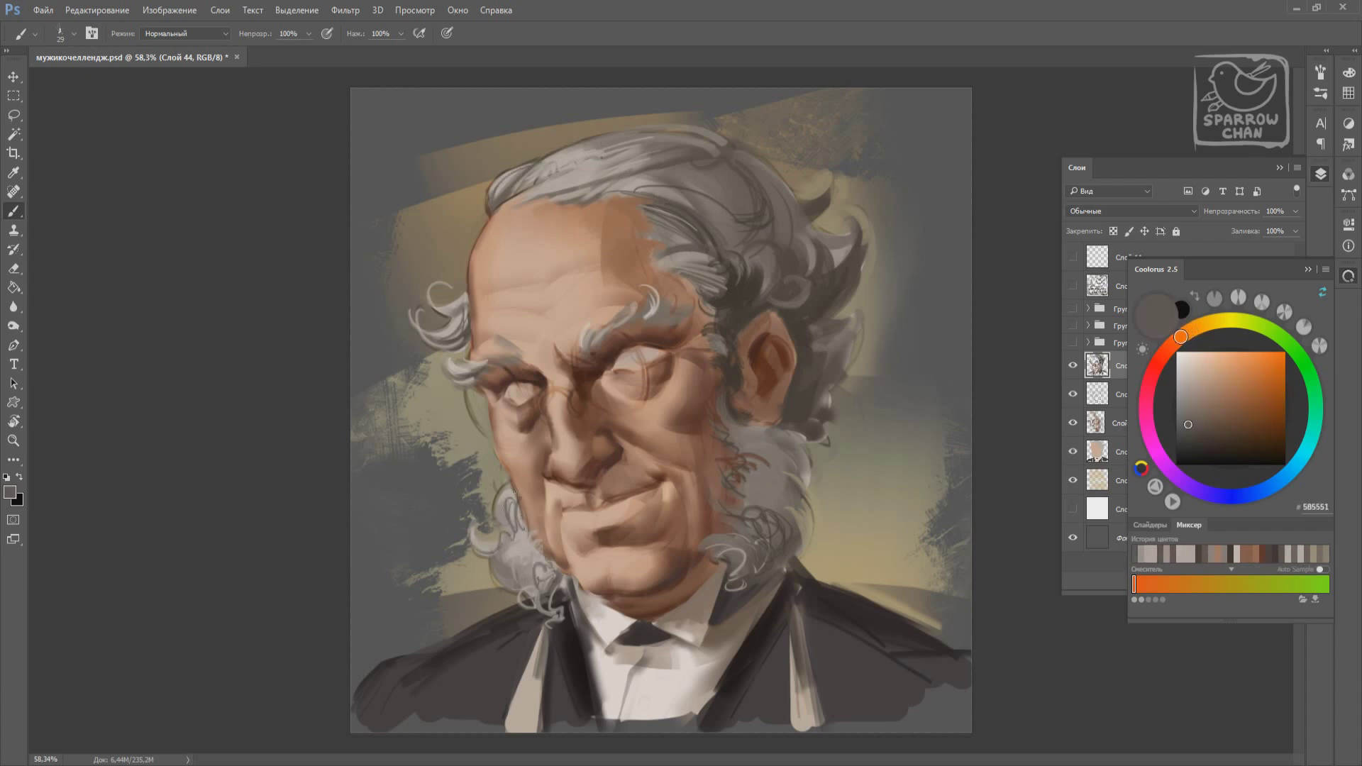
Sample tan, near-white, dark shadow, grey and reddish-brown skin tones from the canvas.
left_click(465, 500, "alt")
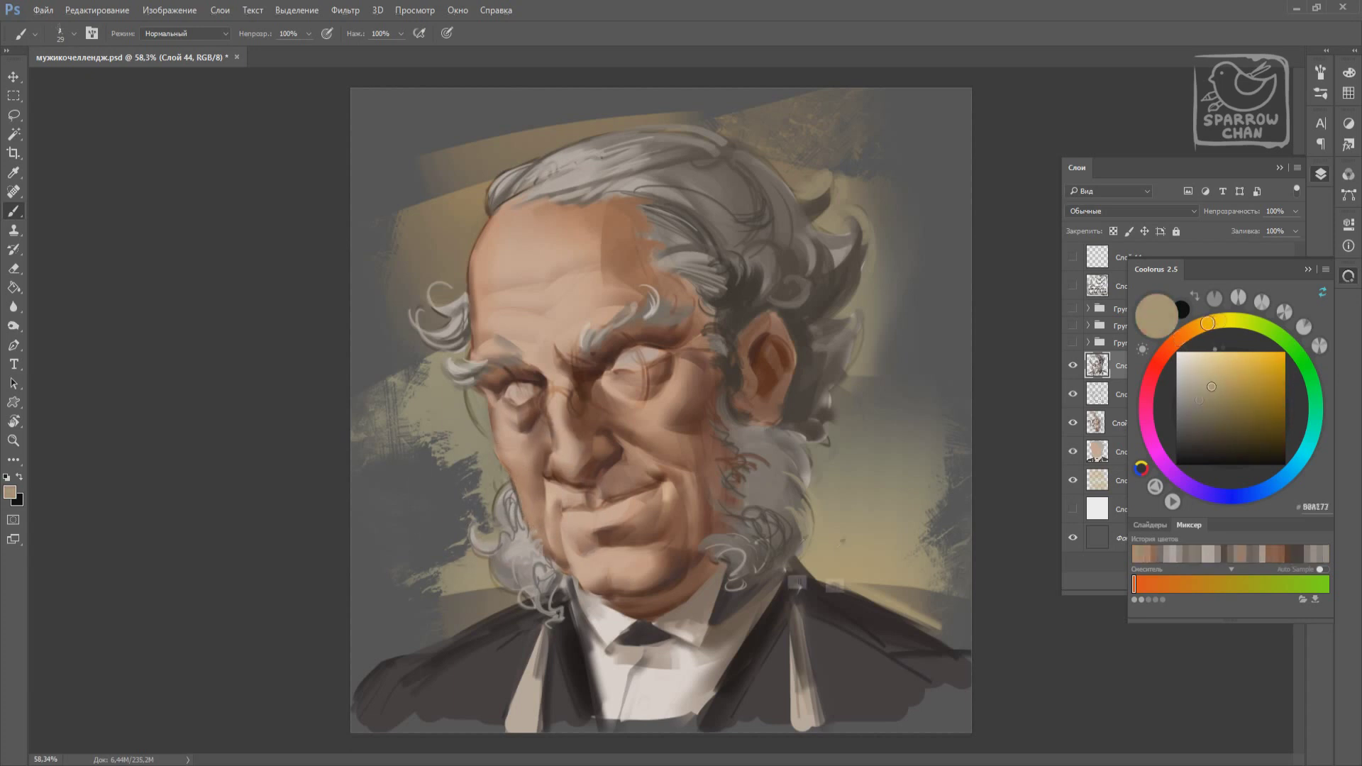
left_click(574, 639, "alt")
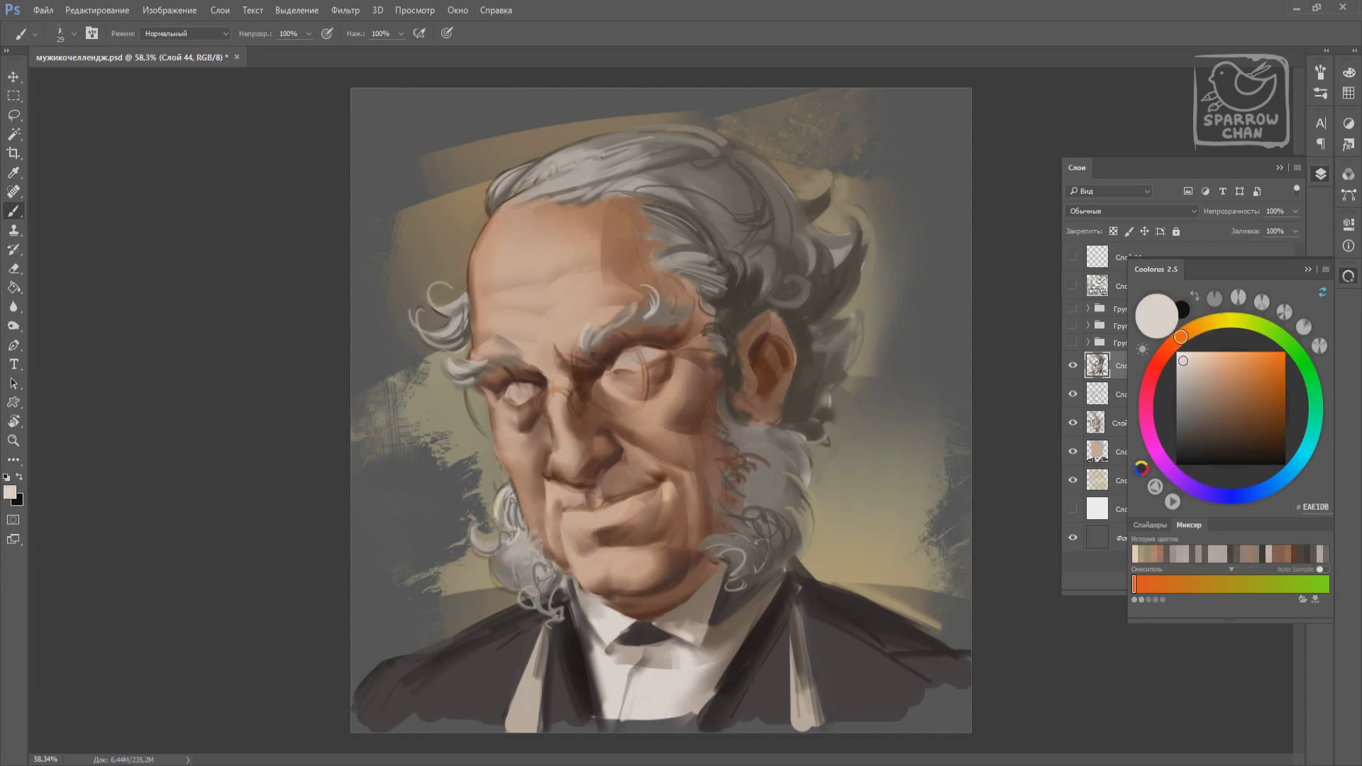
left_click(760, 621, "alt")
left_click(779, 540, "alt")
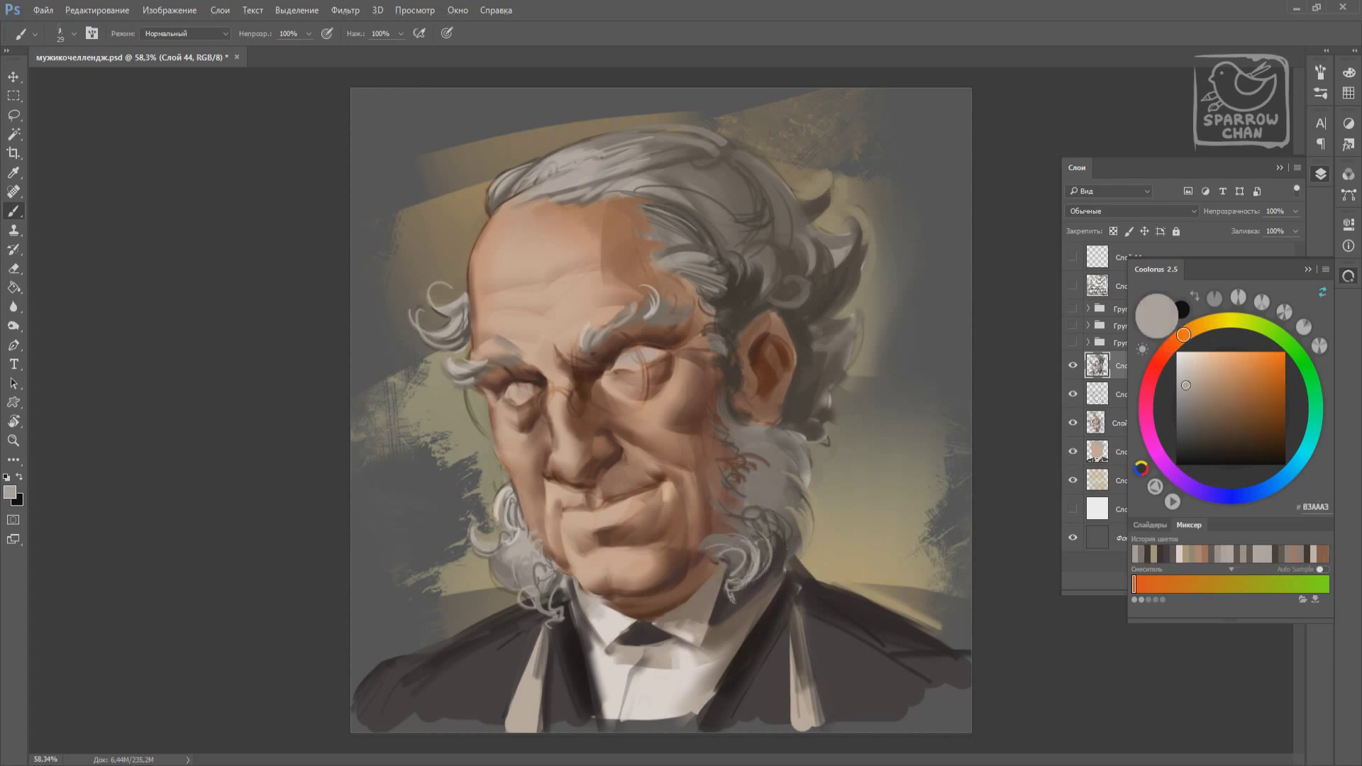
left_click(728, 519, "alt")
left_click(716, 512, "alt")
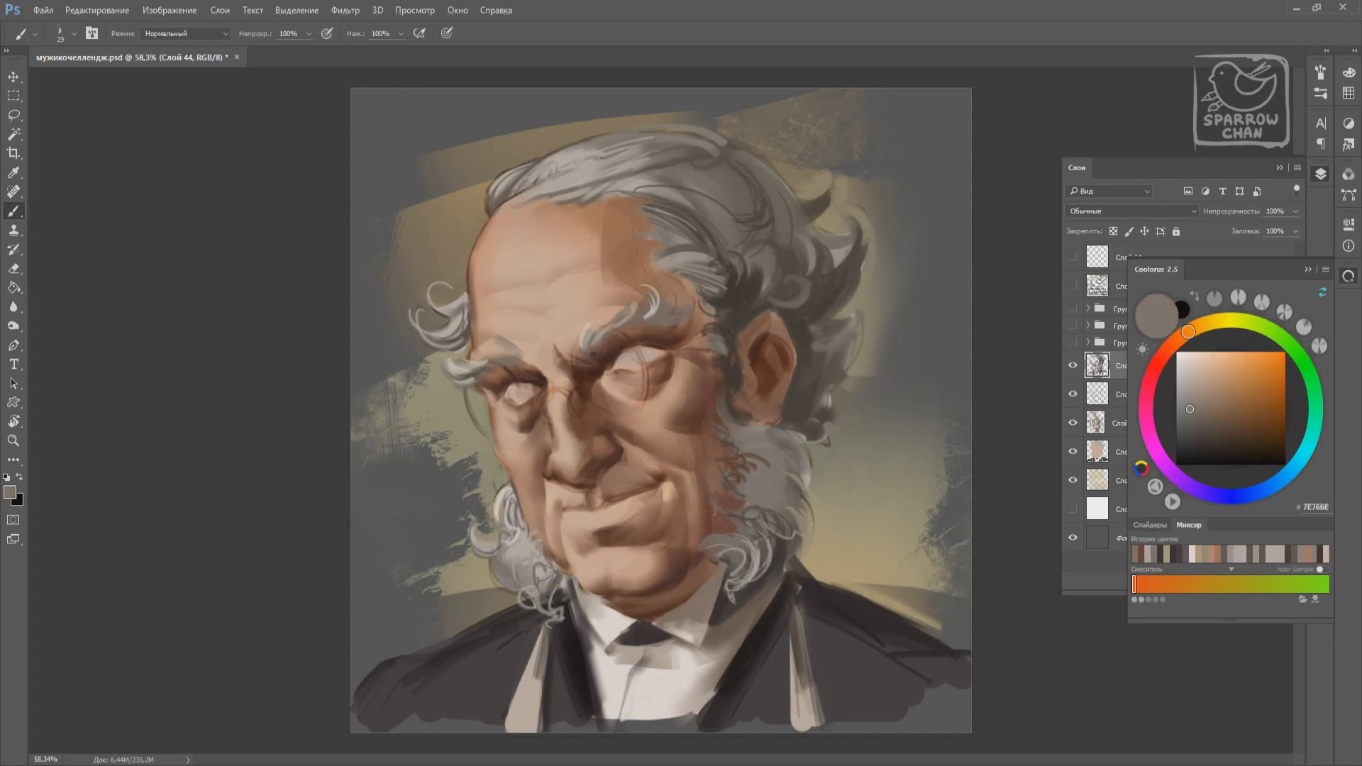
left_click(728, 530, "alt")
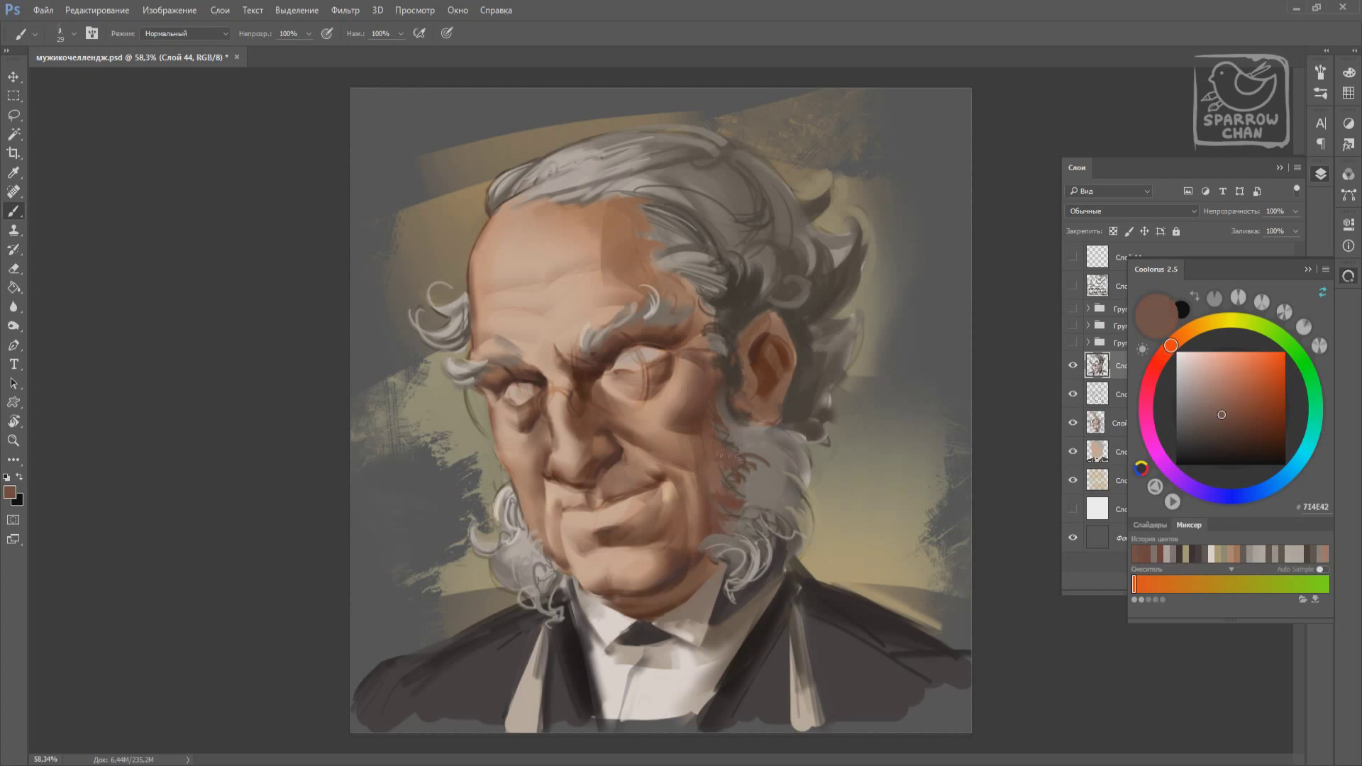
Sample near-black tones, then settle on a light grey for the hair.
left_click(792, 378, "alt")
left_click(740, 355, "alt")
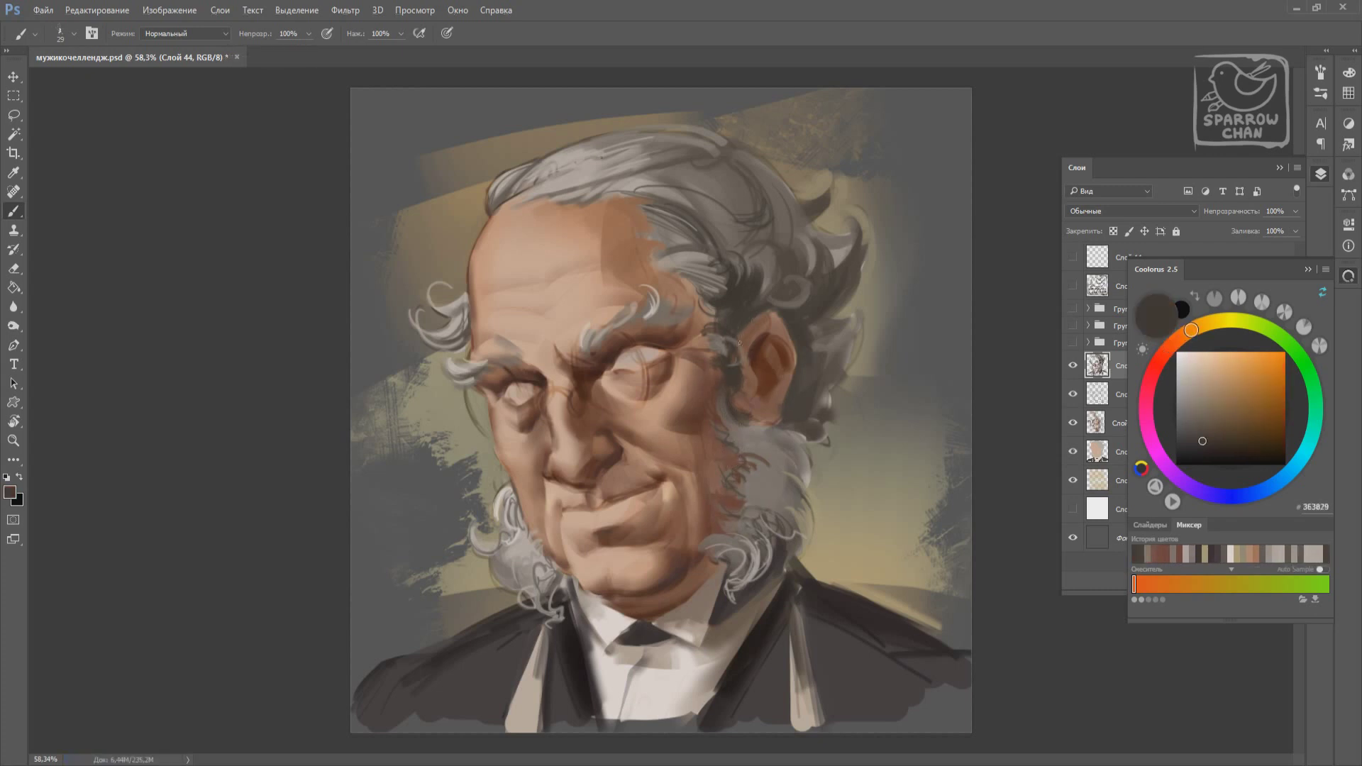
left_click(747, 328, "alt")
left_click(486, 361, "alt")
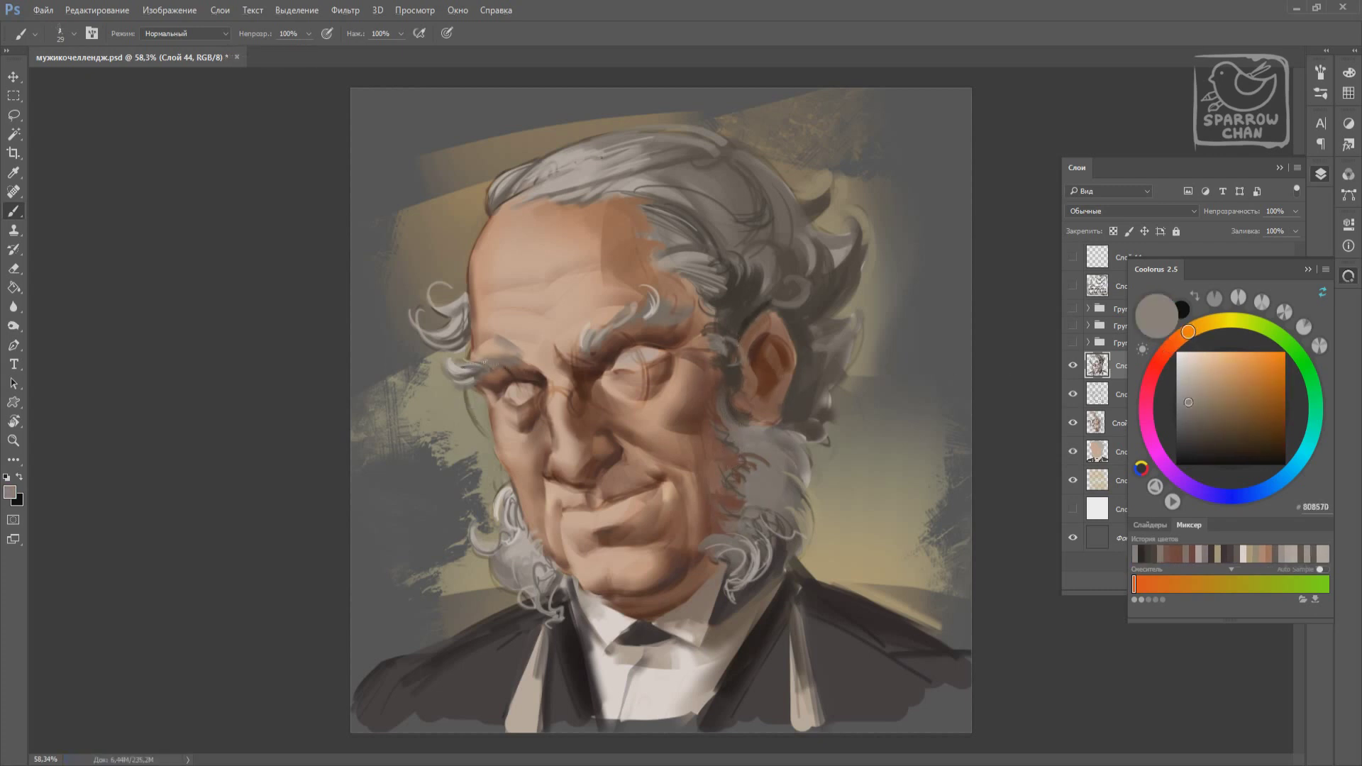
left_click(507, 361, "alt")
left_click(447, 309, "alt")
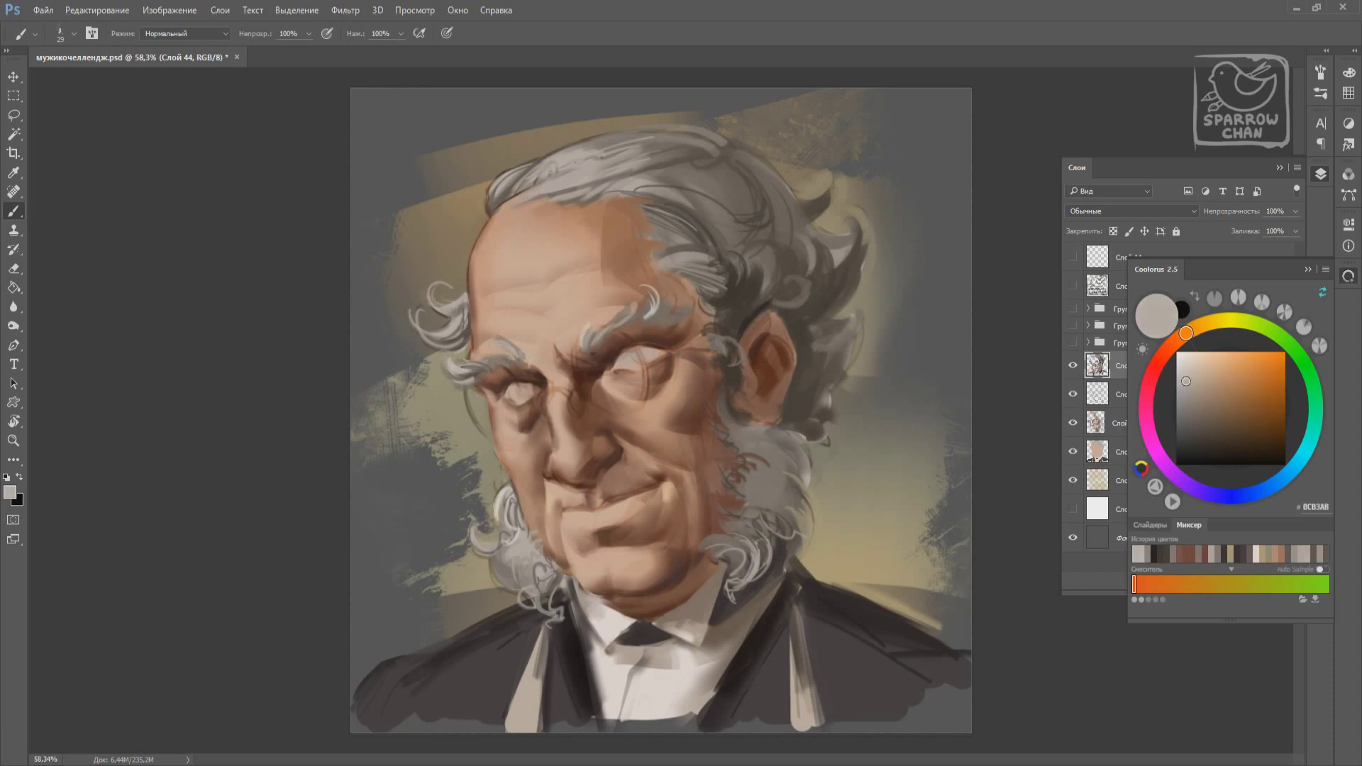
Switch to a larger brush tip, sample dark grey-brown, and set the brush size to 23.
right_click(610, 430)
left_click(802, 561)
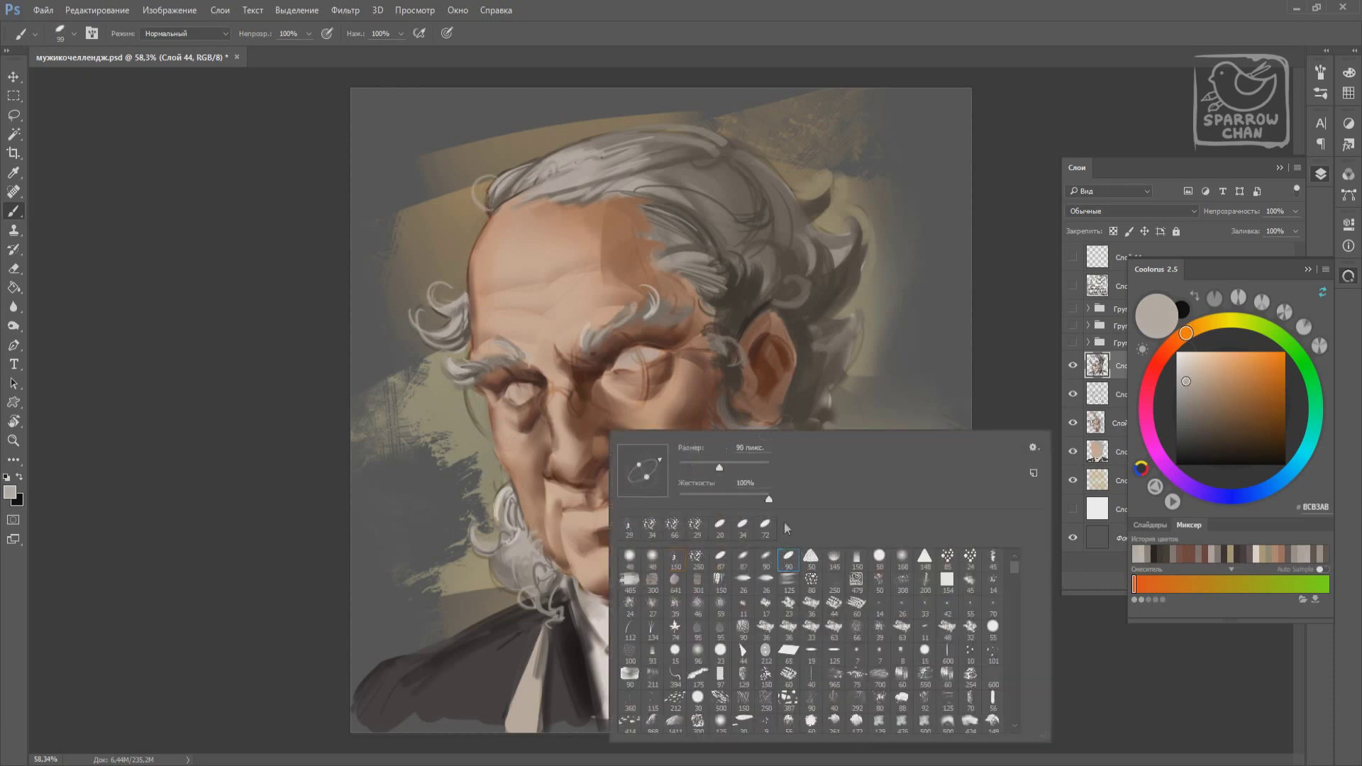
key("bracketleft")
left_click(756, 249, "alt")
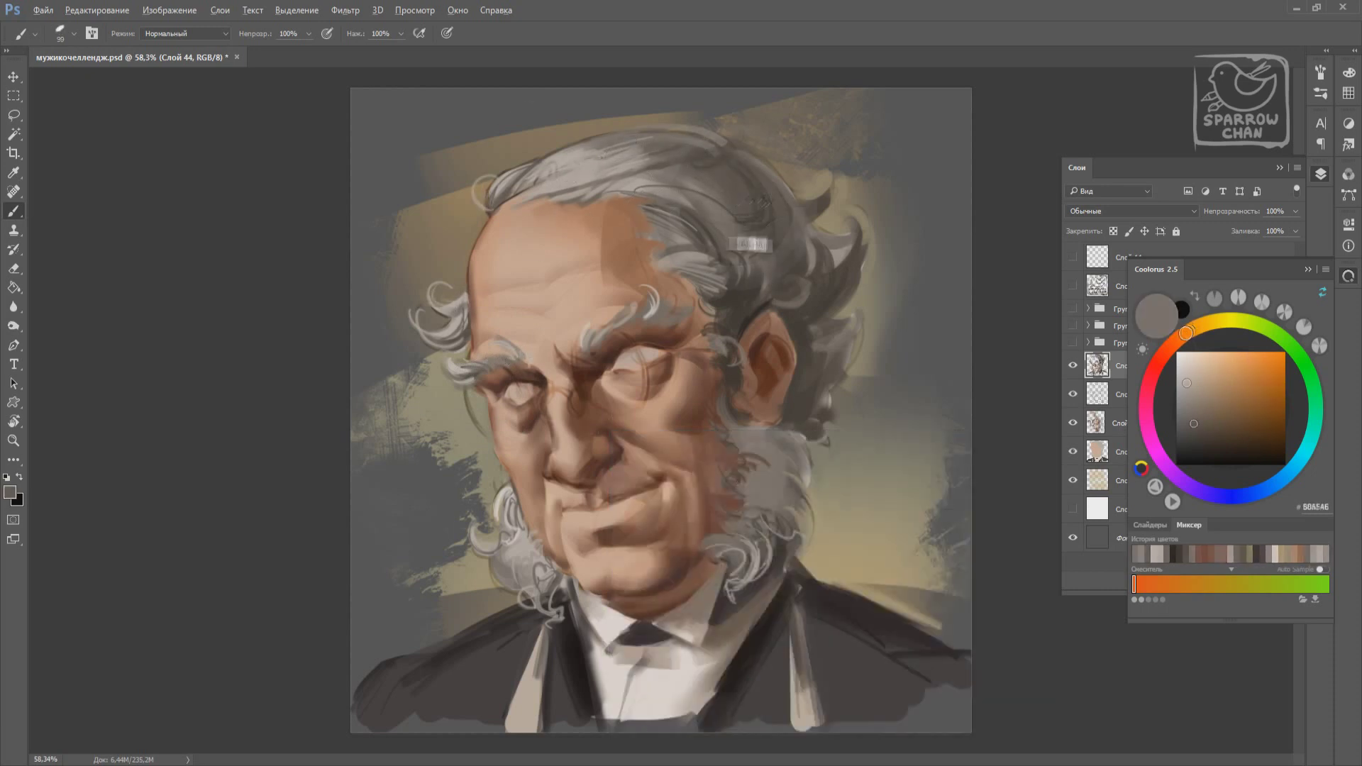
right_click(567, 457)
left_click(611, 560)
right_click(567, 458)
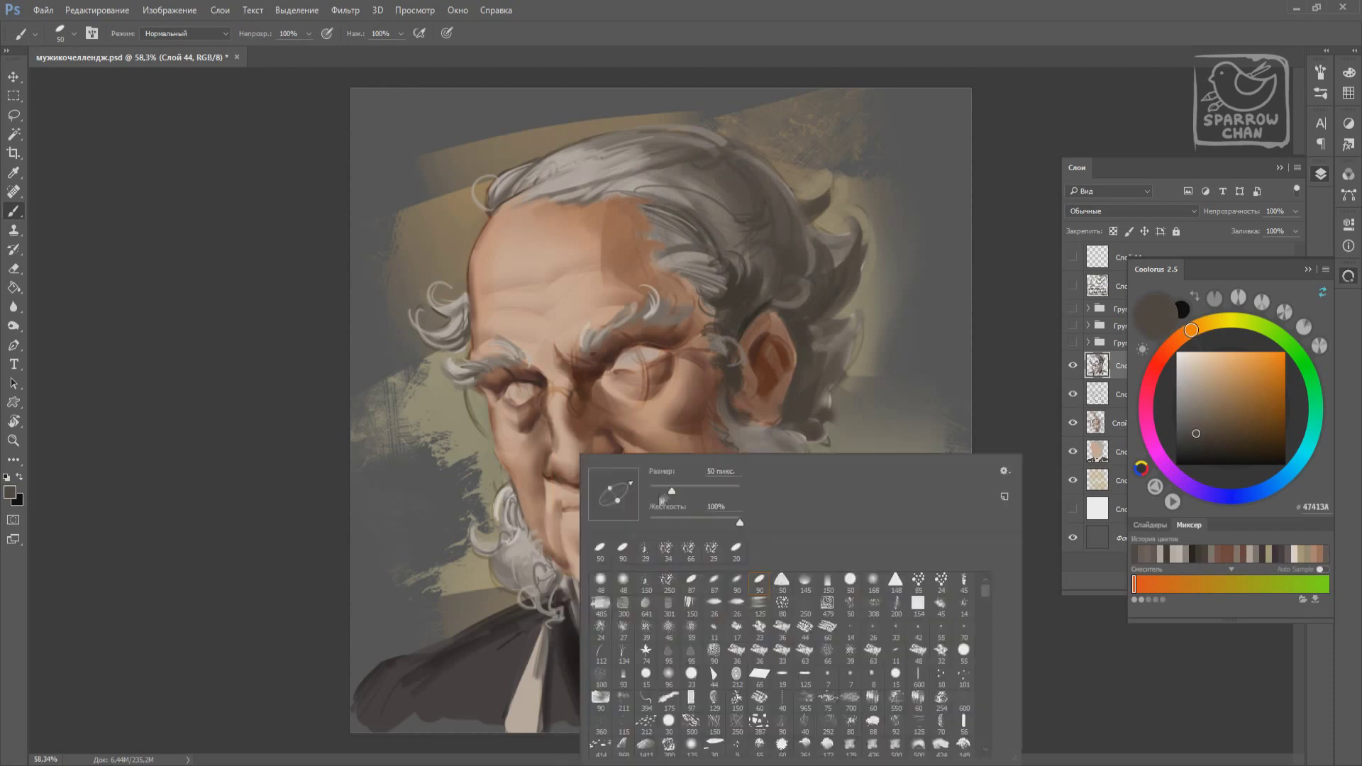
key("Escape")
Sample reddish-brown and grey-brown tones, resizing the brush to 62 and then 37.
left_click(512, 547, "alt")
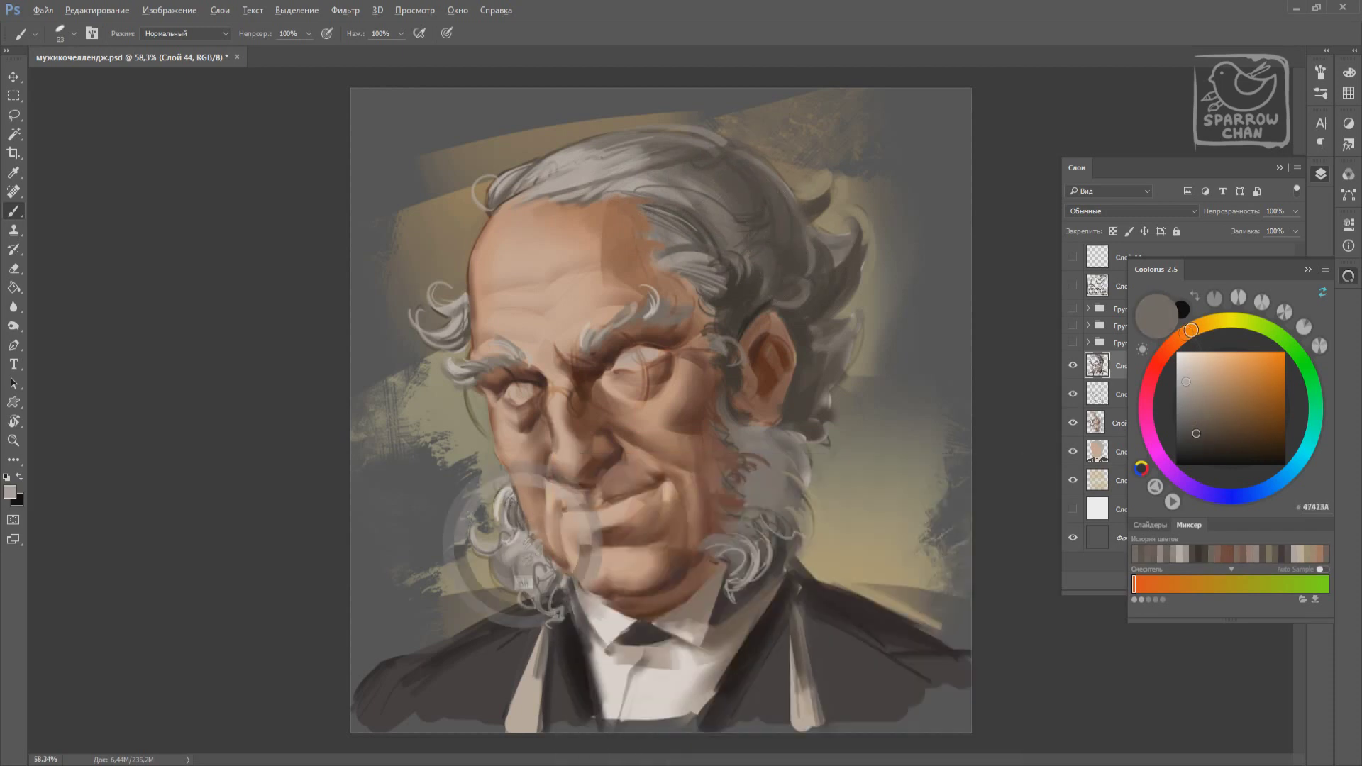
left_click(699, 557, "alt")
right_click(805, 455)
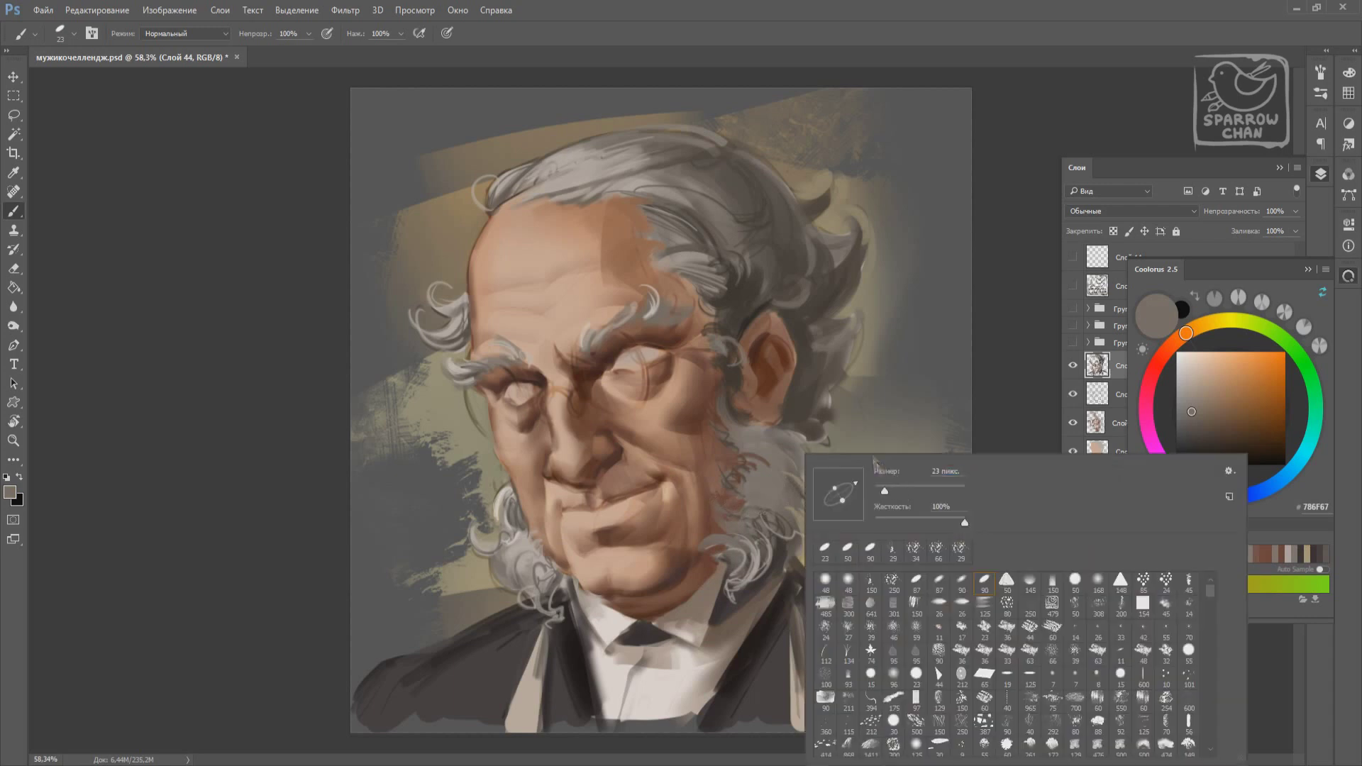
key("Escape")
left_click(772, 468, "alt")
right_click(805, 306)
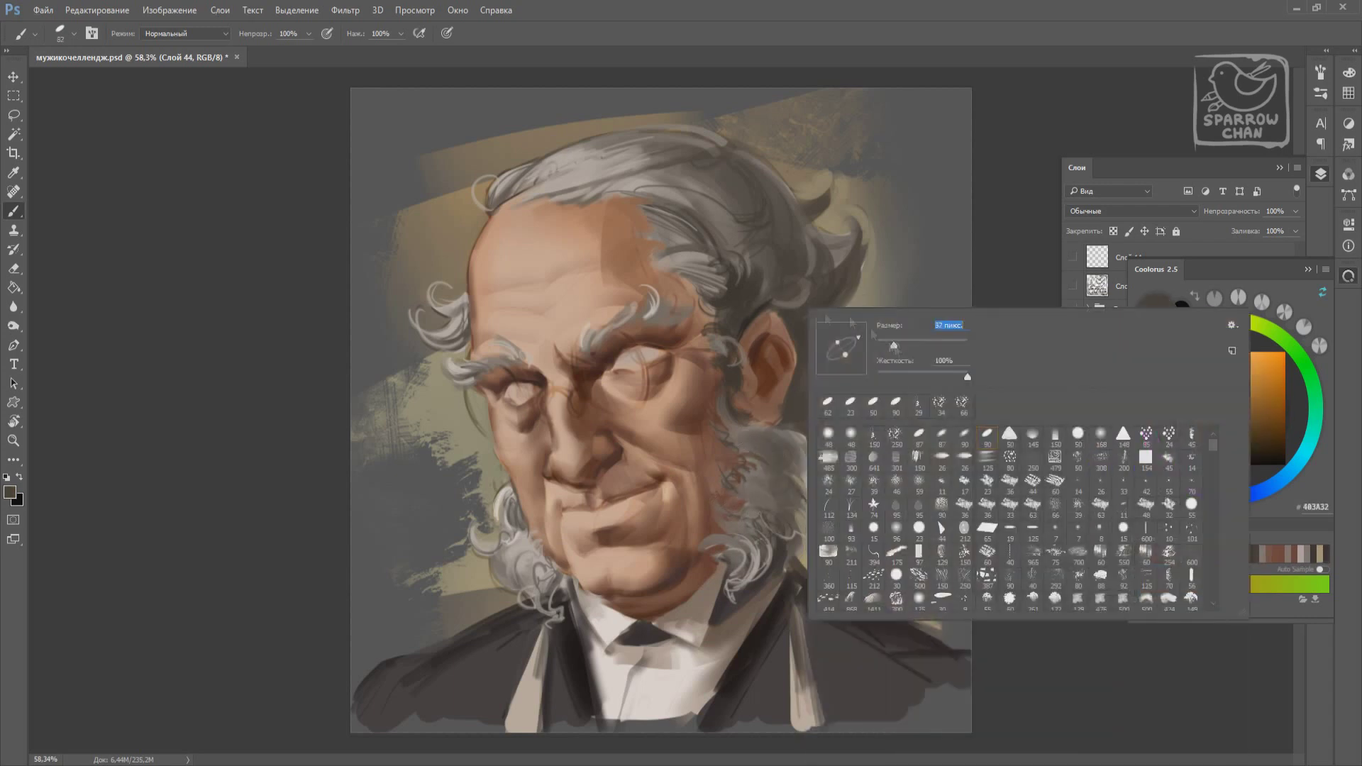
key("Escape")
Paint very dark strokes on the beard and cheek, then sample a lighter tone.
left_click(795, 401, "alt")
mouse_move(802, 361)
left_mouse_down()
mouse_move(786, 433)
mouse_move(798, 440)
left_mouse_up()
mouse_move(855, 333)
left_mouse_down()
mouse_move(823, 401)
mouse_move(816, 375)
left_mouse_up()
mouse_move(825, 426)
left_mouse_down()
mouse_move(770, 493)
mouse_move(789, 480)
mouse_move(753, 465)
left_mouse_up()
left_click(788, 457, "alt")
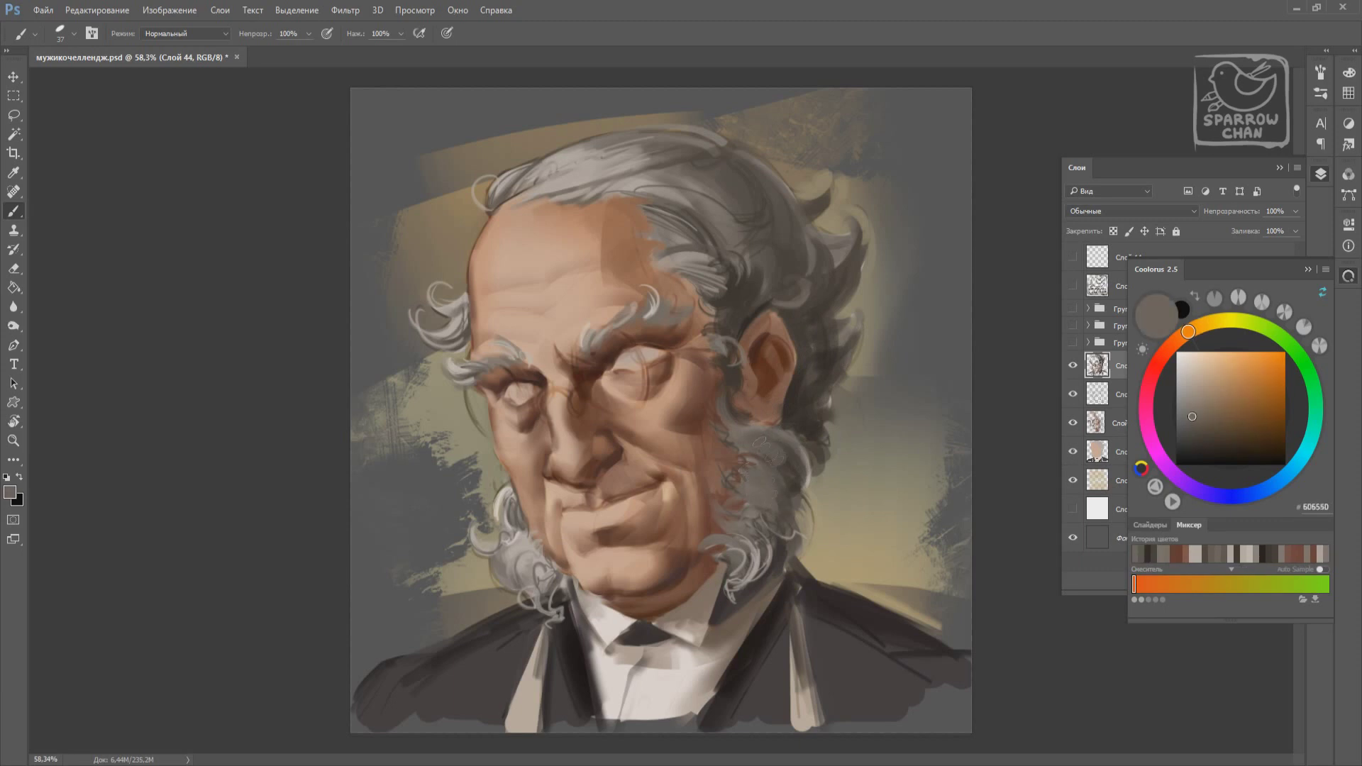
Save the painting and view the canvas mirrored horizontally.
key("ctrl+s")
scroll(794, 495, "up", 2)
key("ctrl+shift+h")
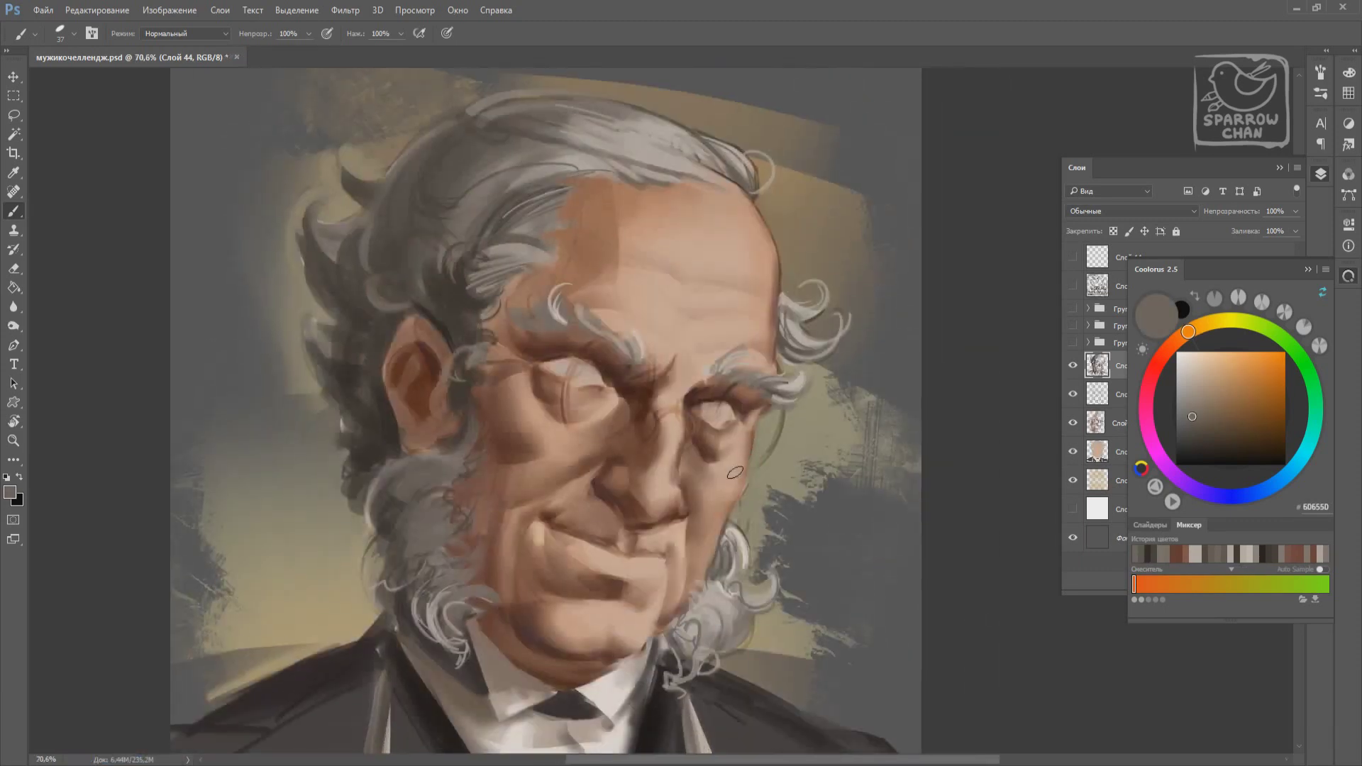
Paint dark eyebrow strokes with a size-28 brush, then shrink to 15 with light grey.
right_click(846, 399)
left_click(759, 212, "alt")
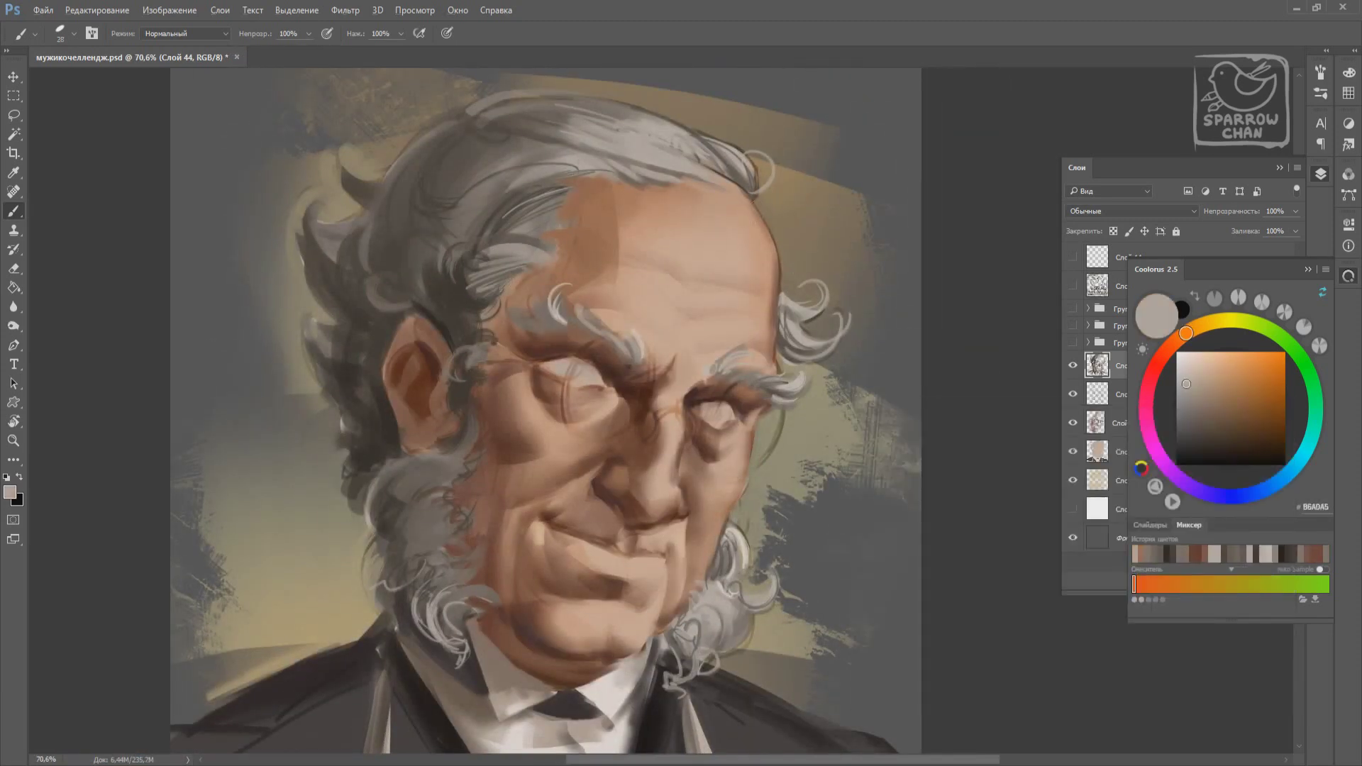
left_click(459, 334, "alt")
left_click_drag(518, 327, 568, 313)
left_click_drag(718, 479, 605, 444)
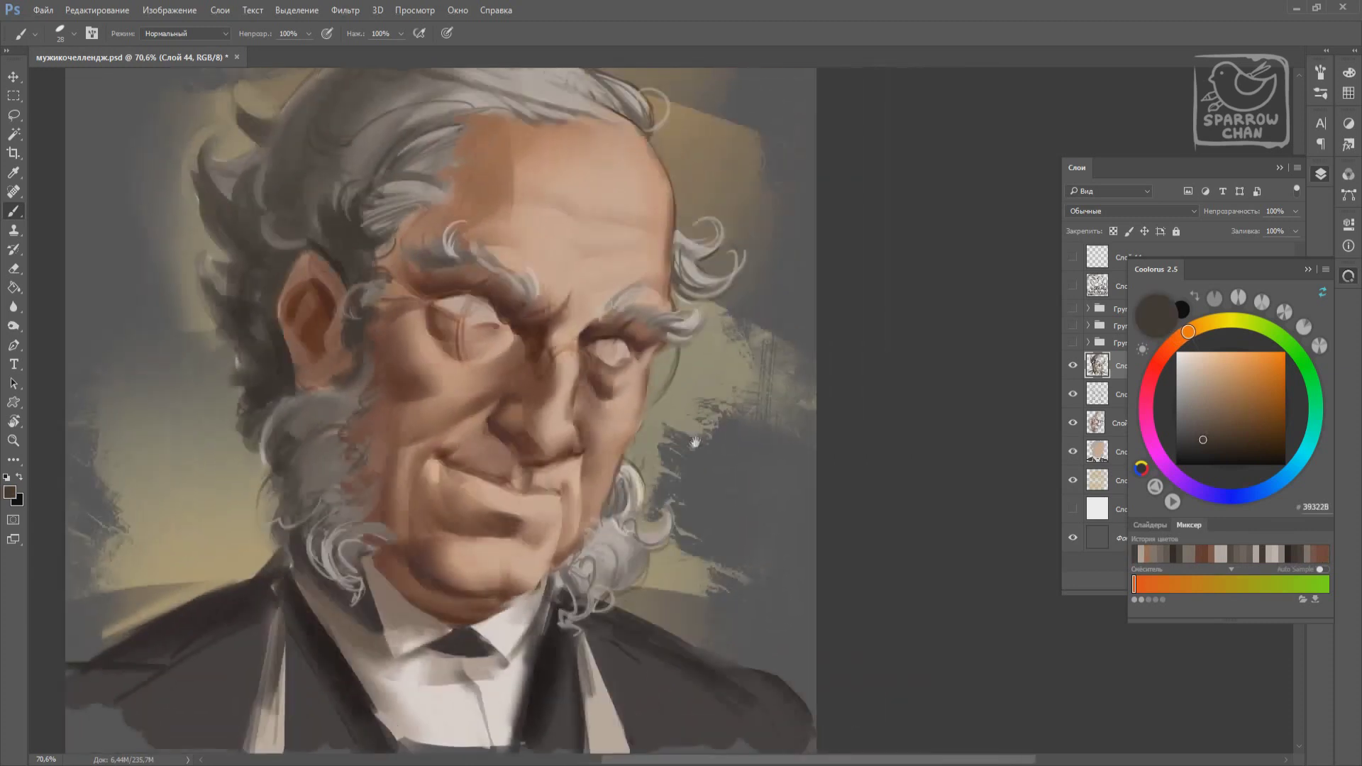
left_click(624, 480, "alt")
key("bracketleft")
key("bracketleft")
key("bracketleft")
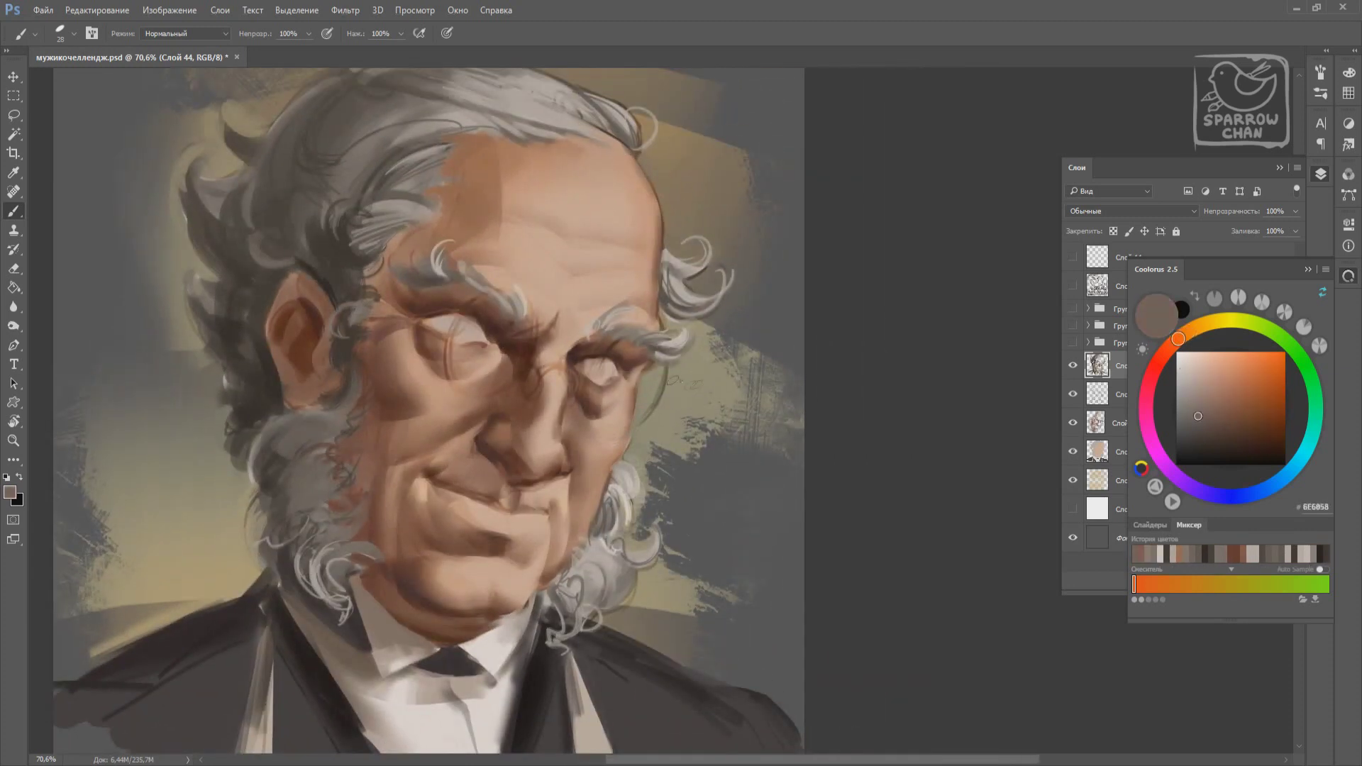
left_click(645, 371, "alt")
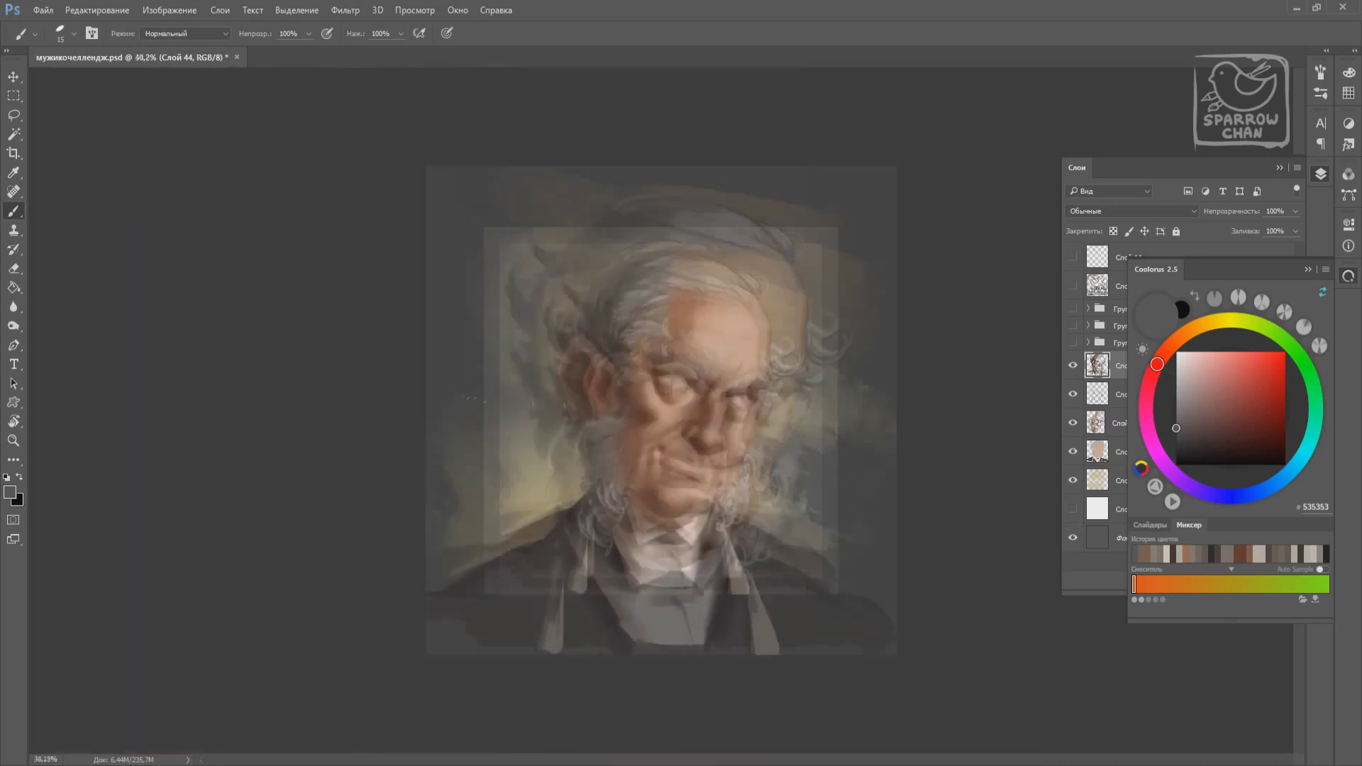
Paint a light strand in the upper-left hair, enlarge the brush and mirror the canvas.
left_click_drag(550, 266, 603, 207)
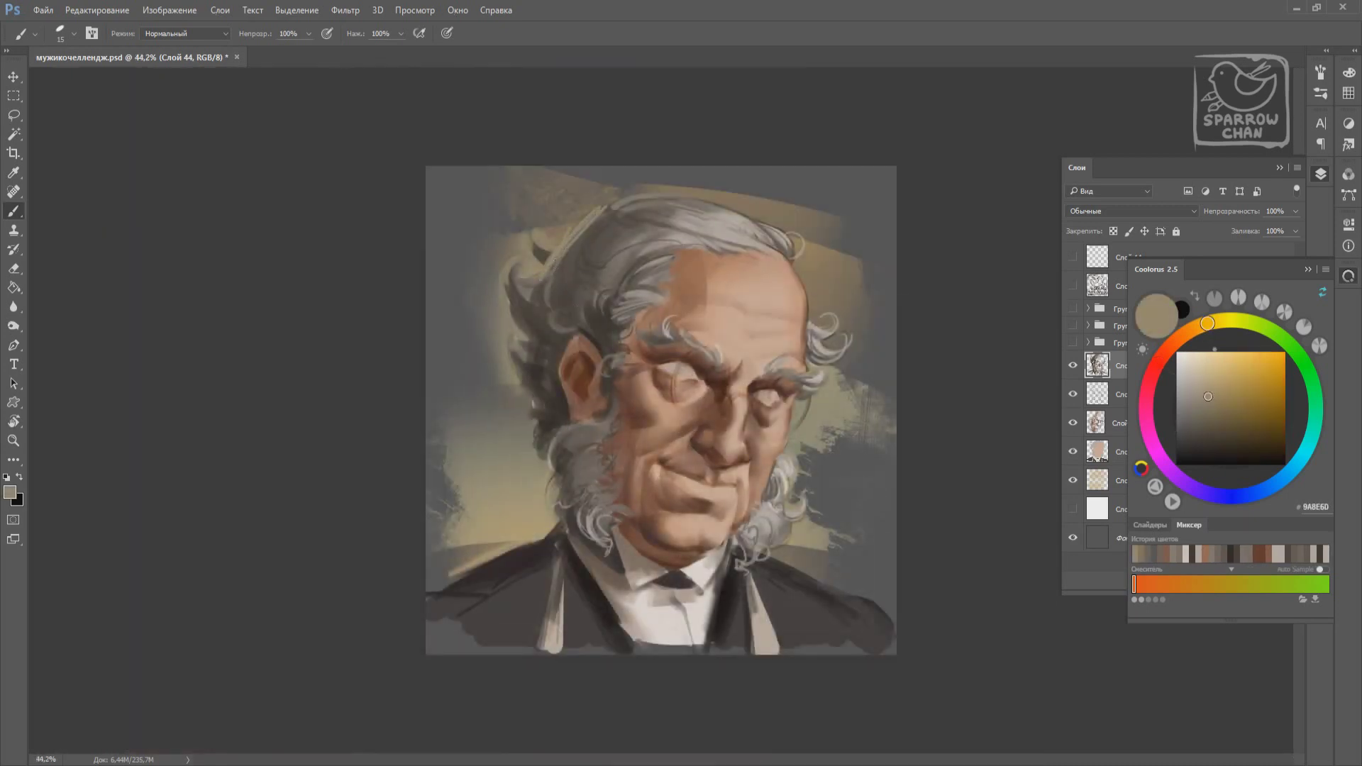
right_click(602, 246)
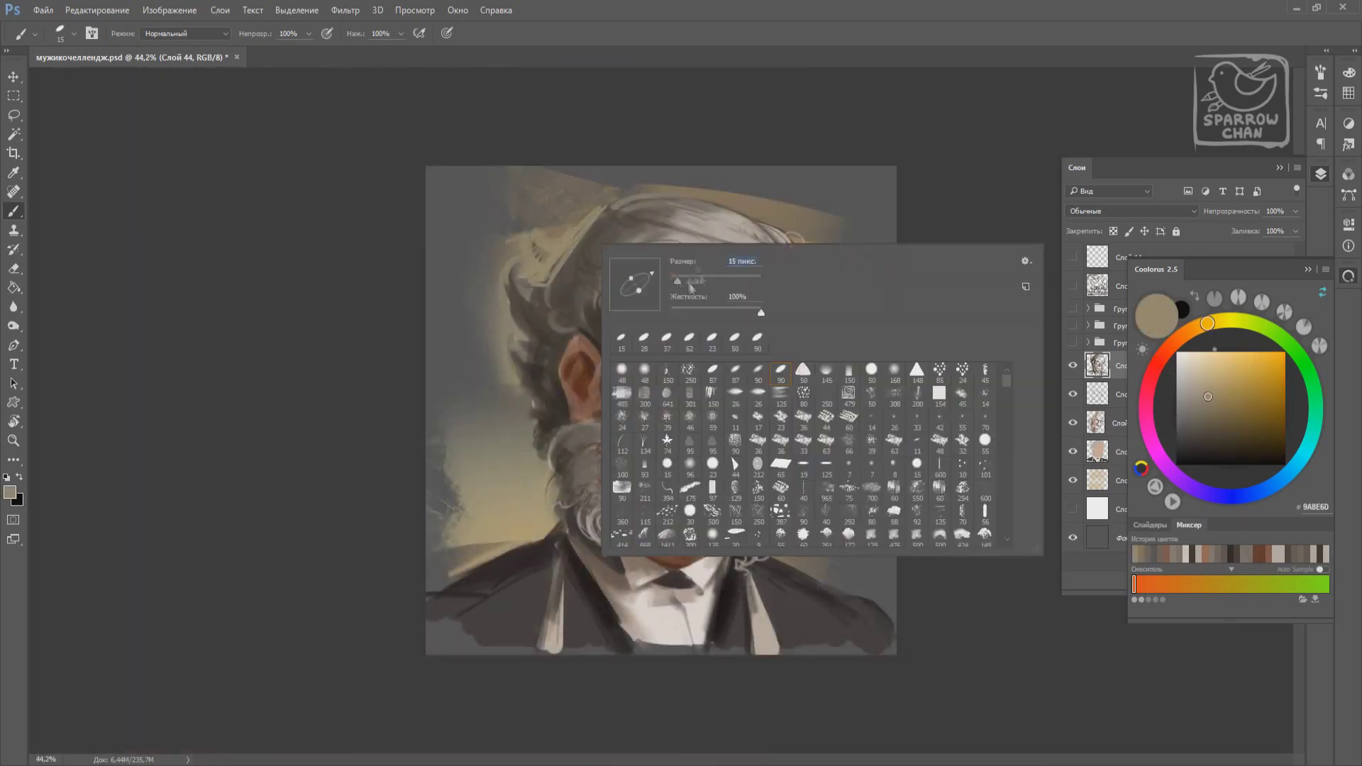
key("Return")
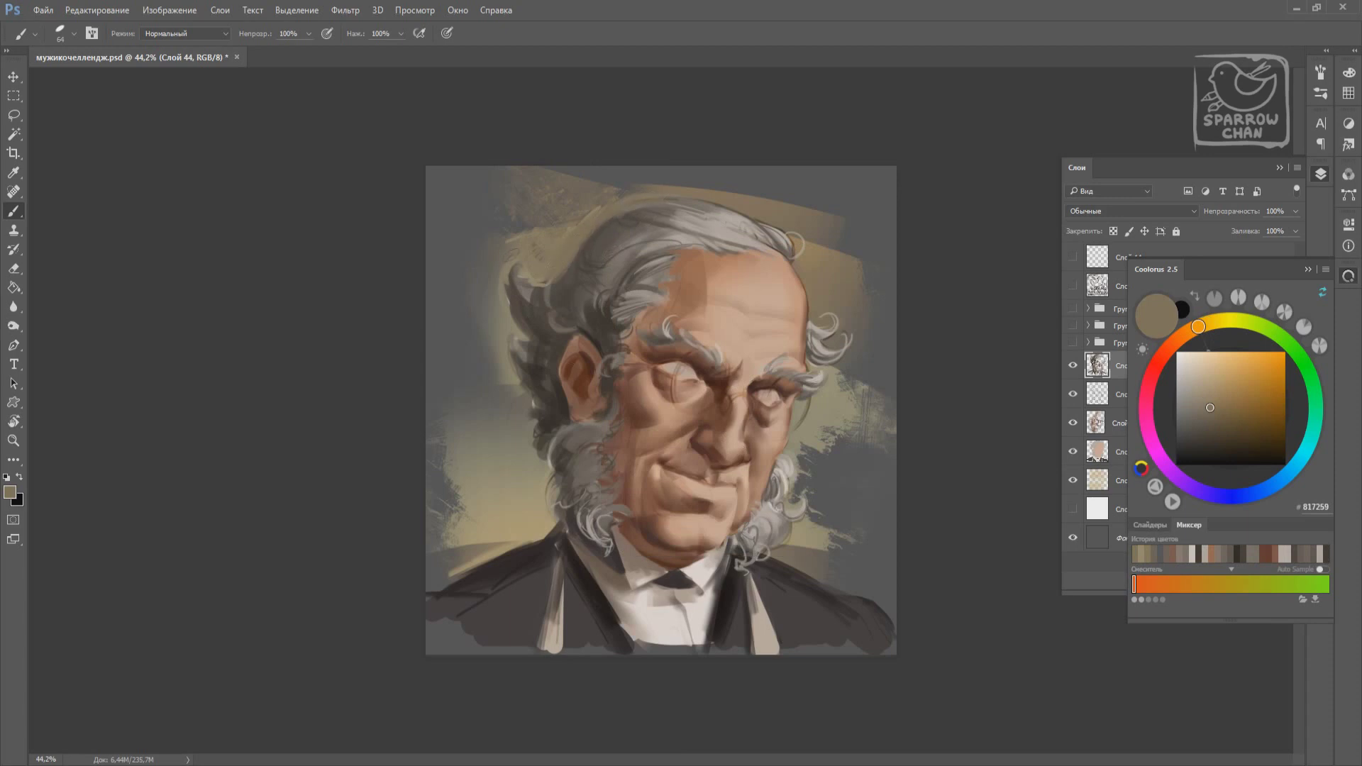
left_click(550, 335, "alt")
key("h")
Paint thin dark and lighter grey-beige hair strokes above the ear.
right_click(788, 400)
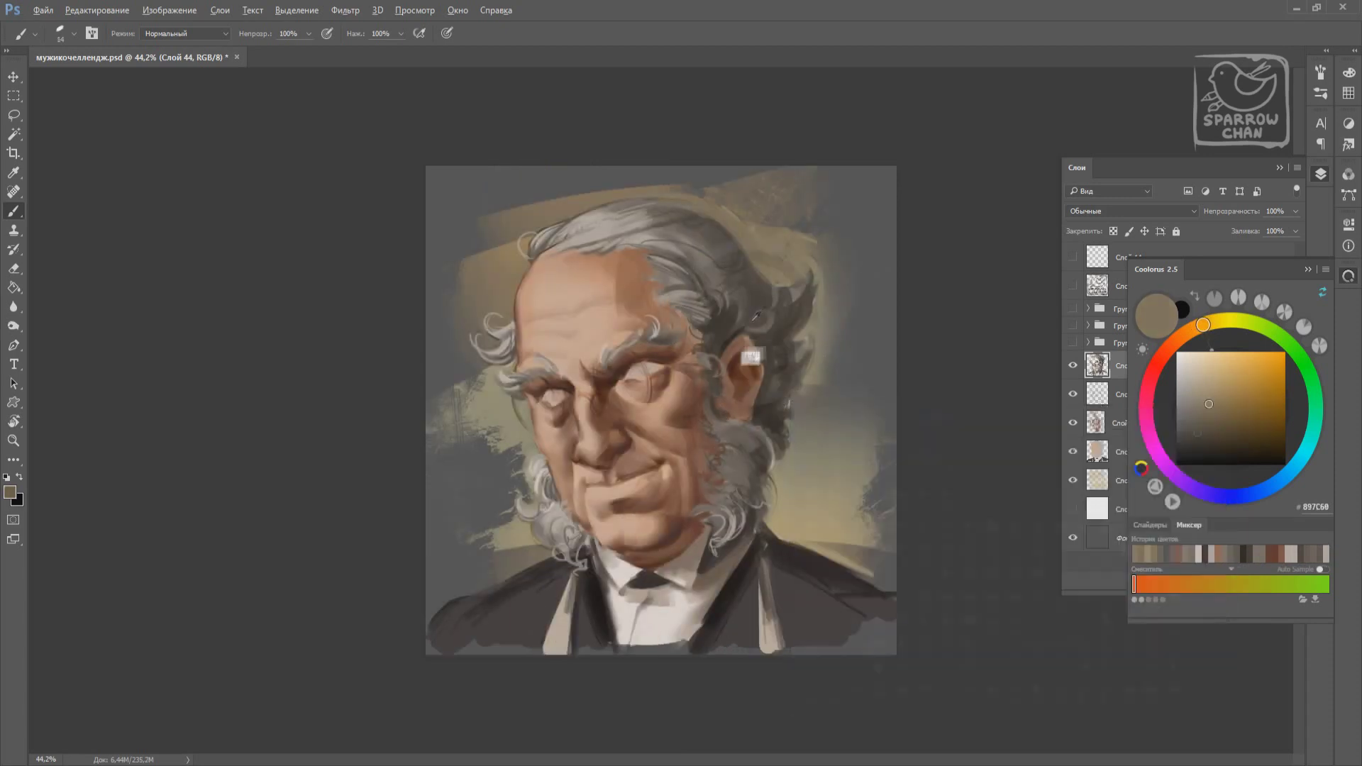
left_click_drag(743, 317, 749, 298)
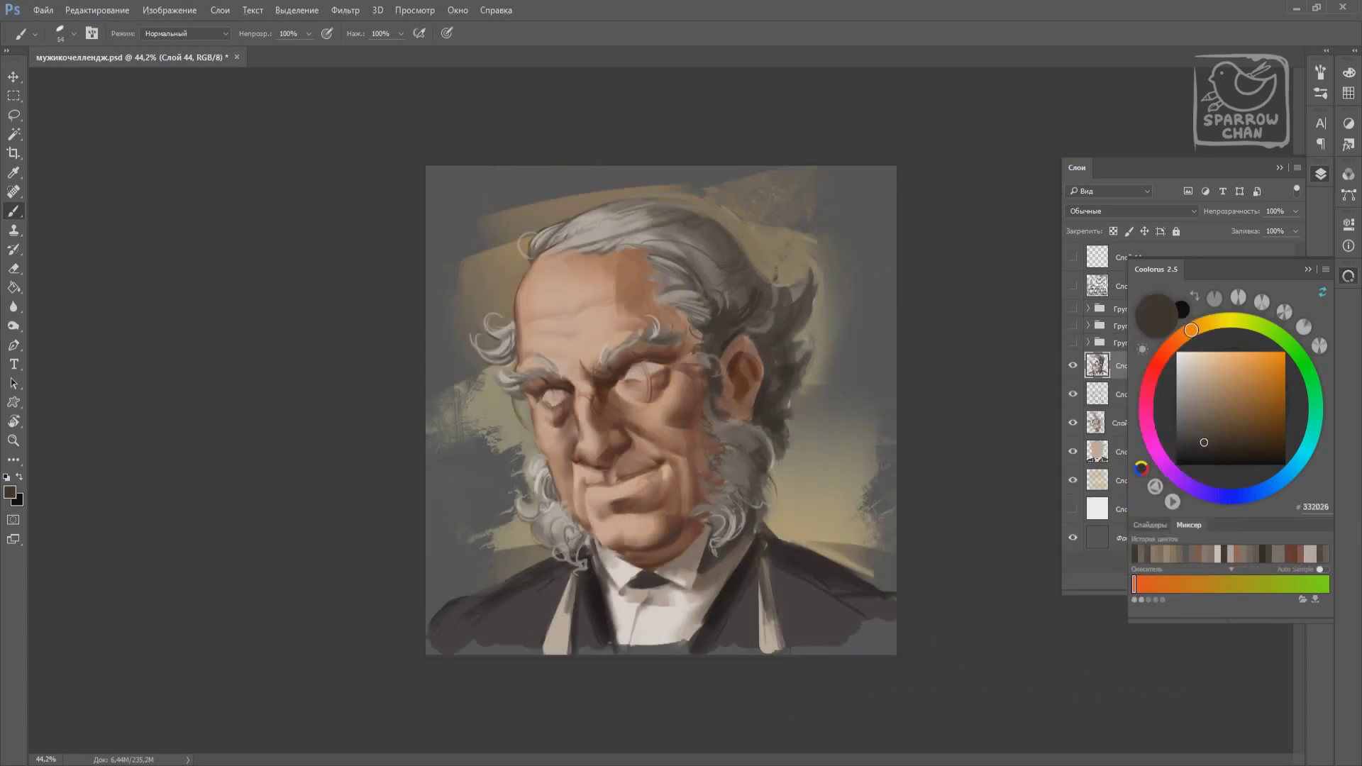
left_click(780, 280, "alt")
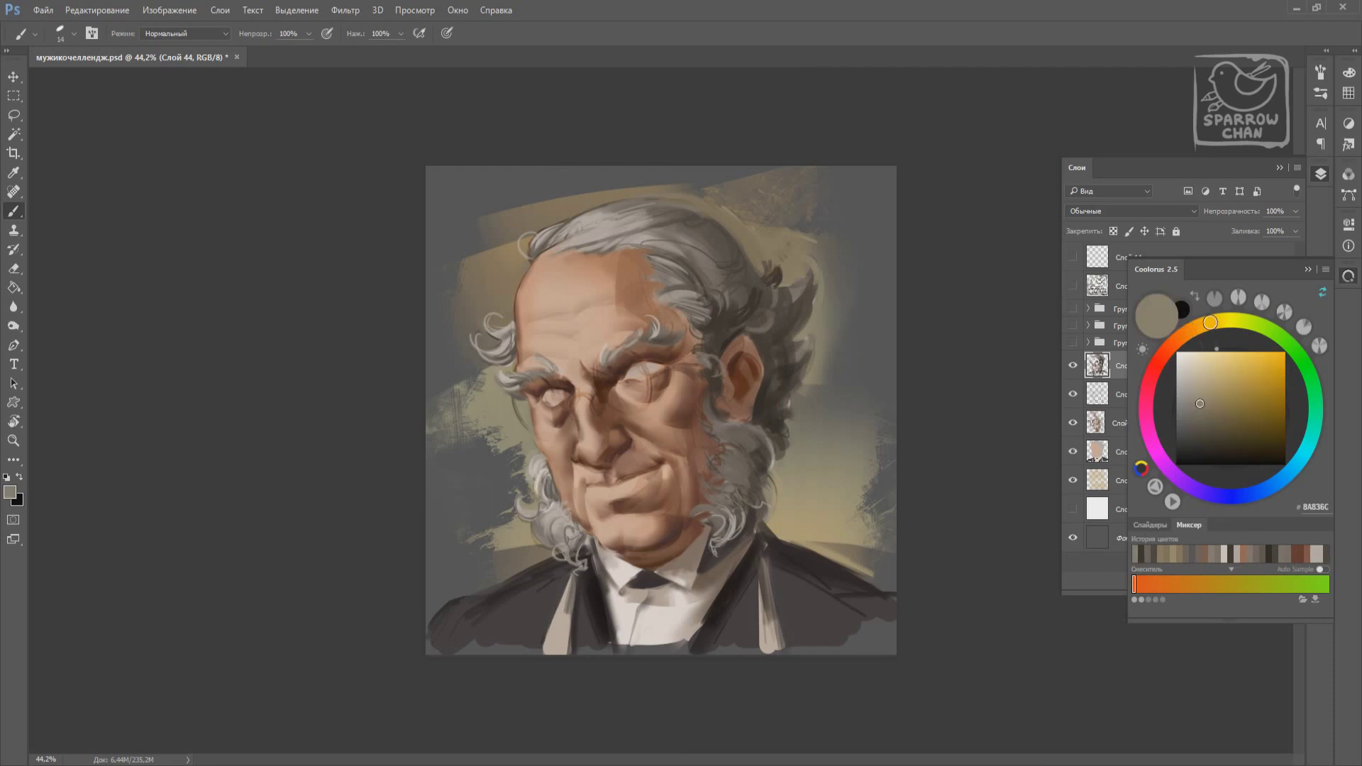
left_click(815, 295, "alt")
left_click_drag(809, 298, 781, 328)
Sample dark and mid greys, set the brush to 23, and pick light grey and beige.
left_click(768, 338, "alt")
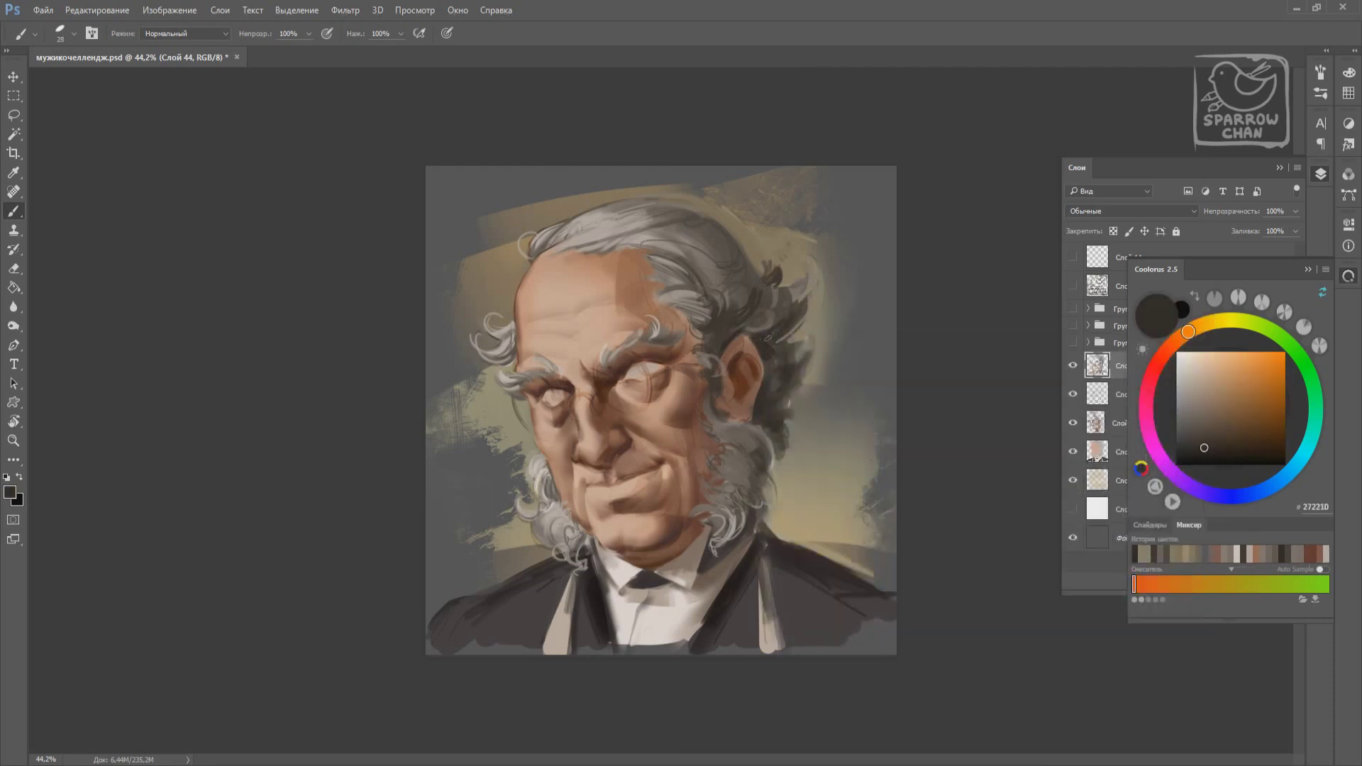
left_click(736, 337, "alt")
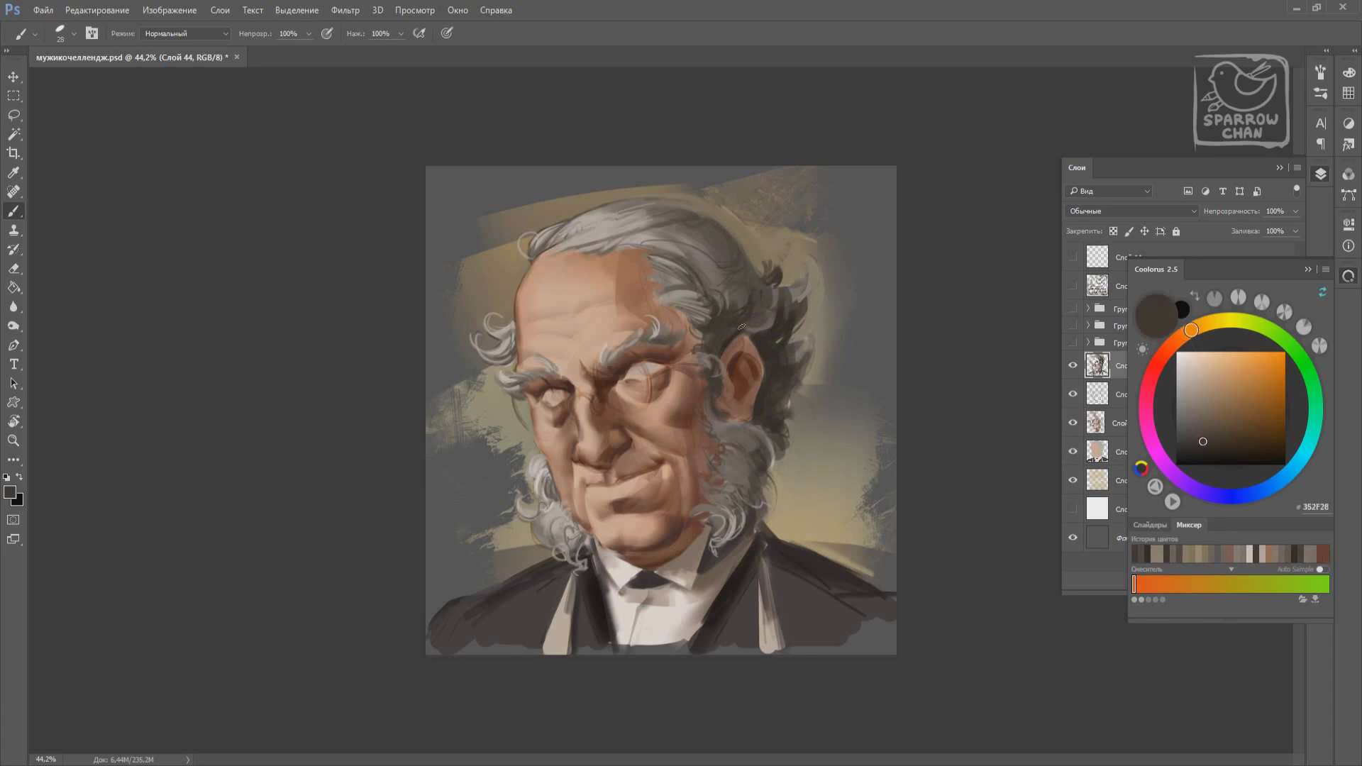
left_click(749, 321, "alt")
right_click(735, 239)
left_click_drag(790, 284, 773, 284)
key("Return")
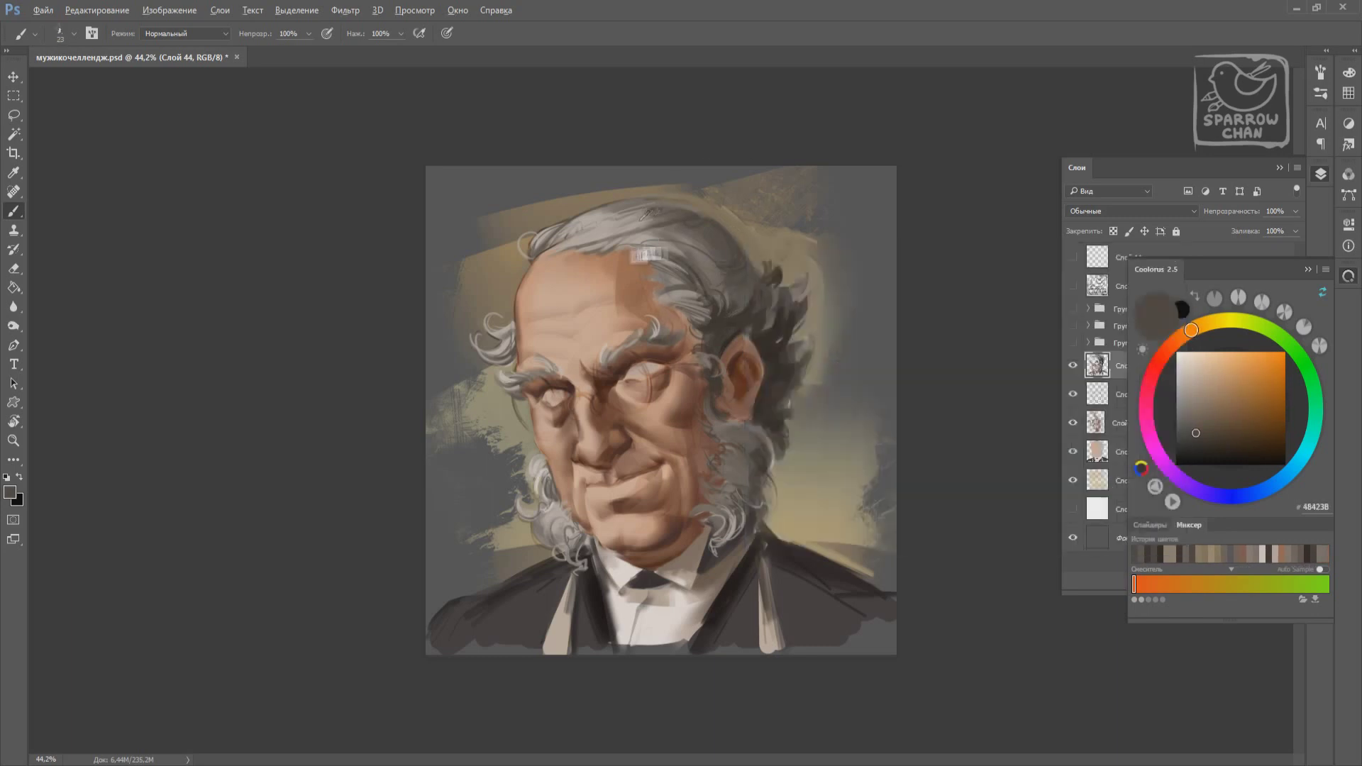
left_click(639, 206, "alt")
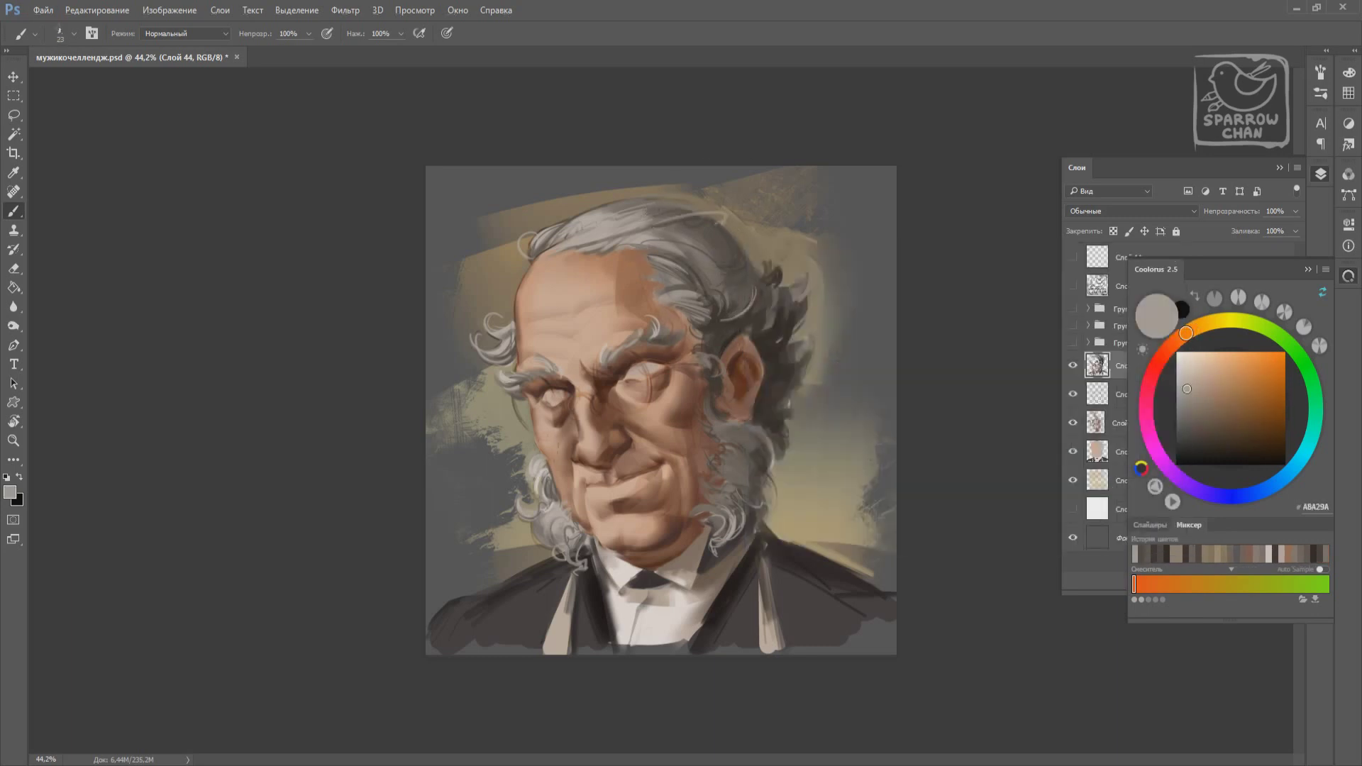
left_click(796, 528, "alt")
Set the brush size to 12, zoom in on the face and sample a brown.
right_click(753, 382)
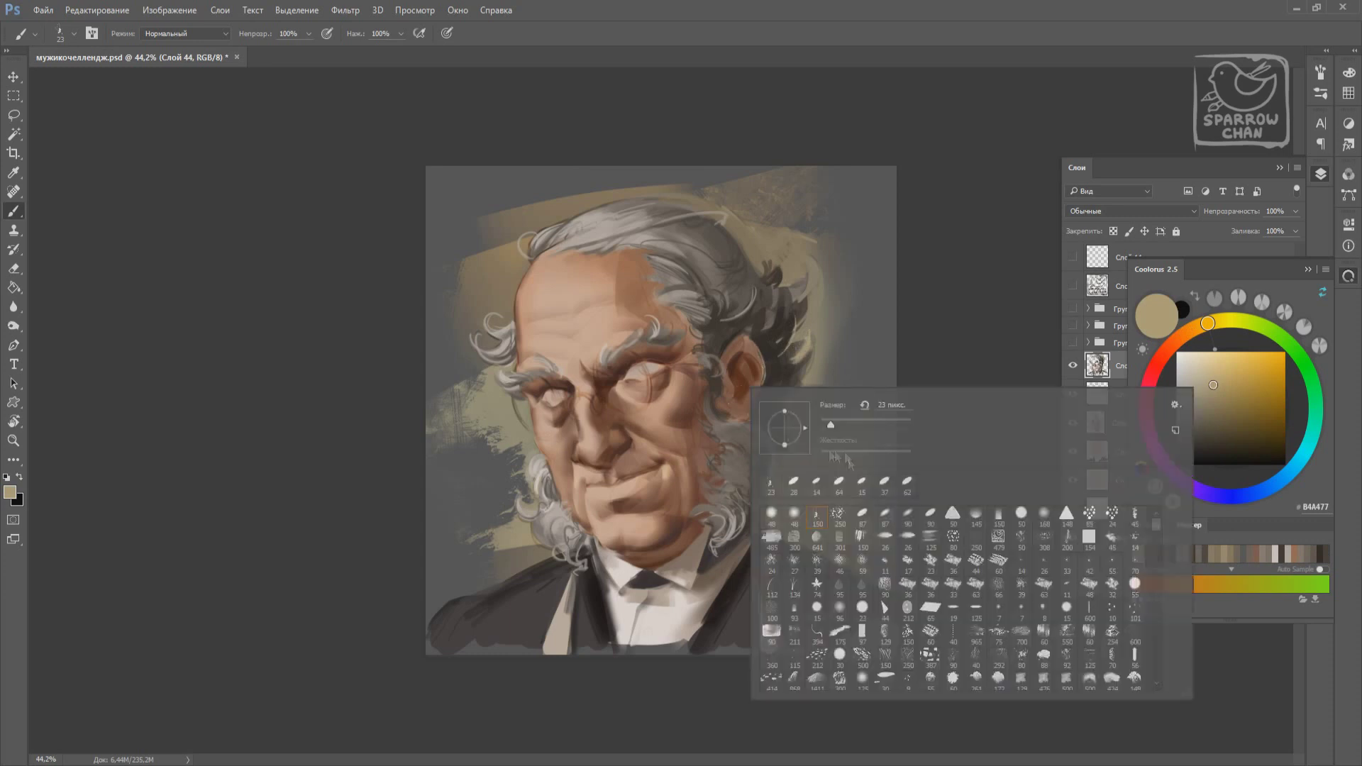
left_click_drag(784, 421, 776, 421)
key("Return")
scroll(724, 408, "up", 3)
left_click(723, 408, "alt")
right_click(660, 385)
Sample light skin, dark brown and reddish-brown tones, then lighten the skin colour for highlights.
key("Return")
left_click(592, 348, "alt")
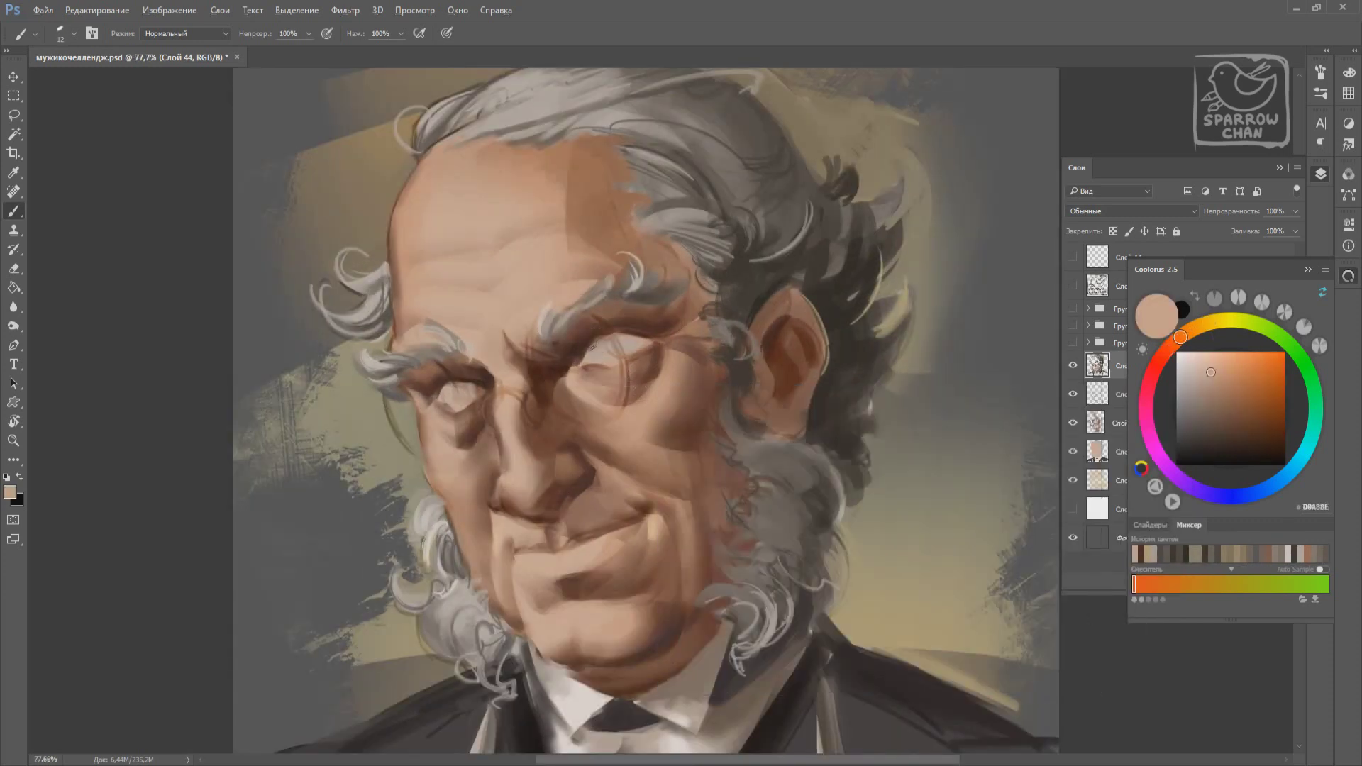
left_click(557, 333, "alt")
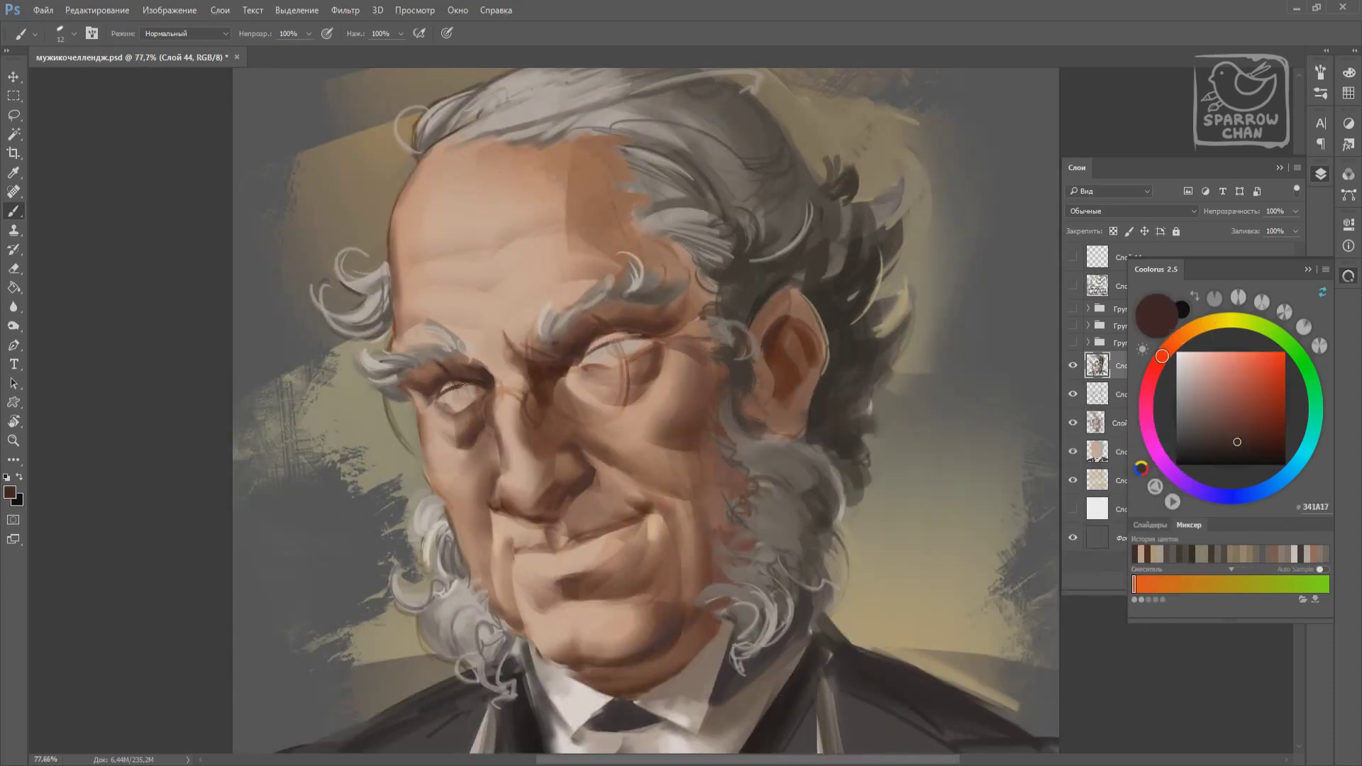
left_click(475, 376, "alt")
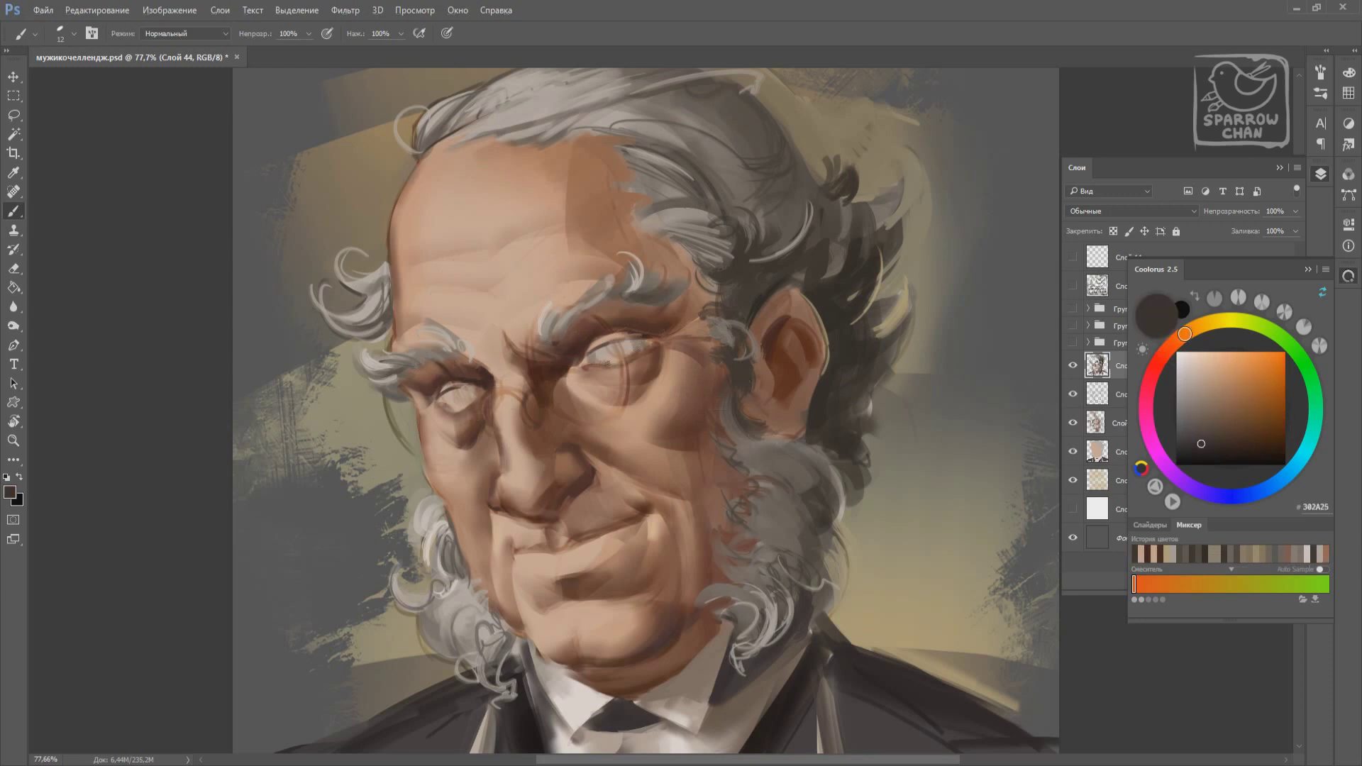
left_click(651, 367, "alt")
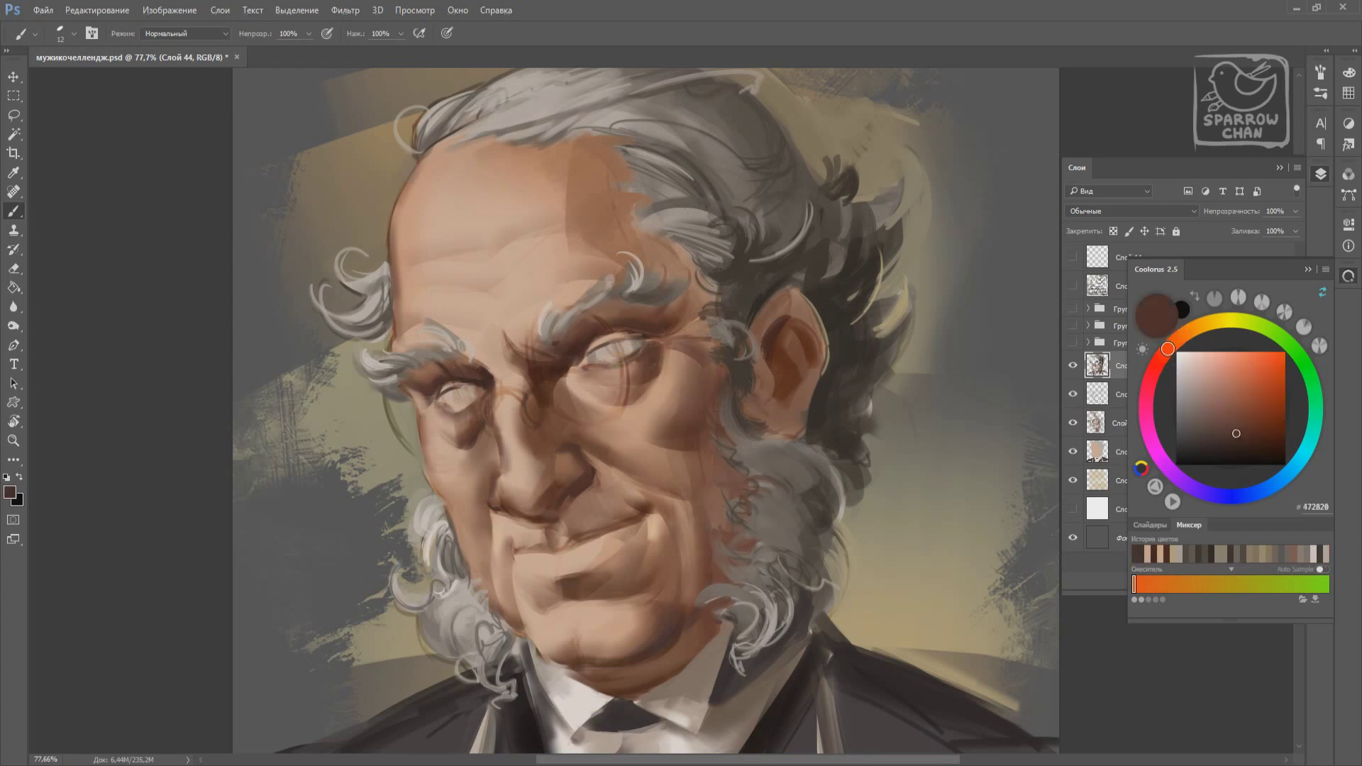
left_click(602, 380, "alt")
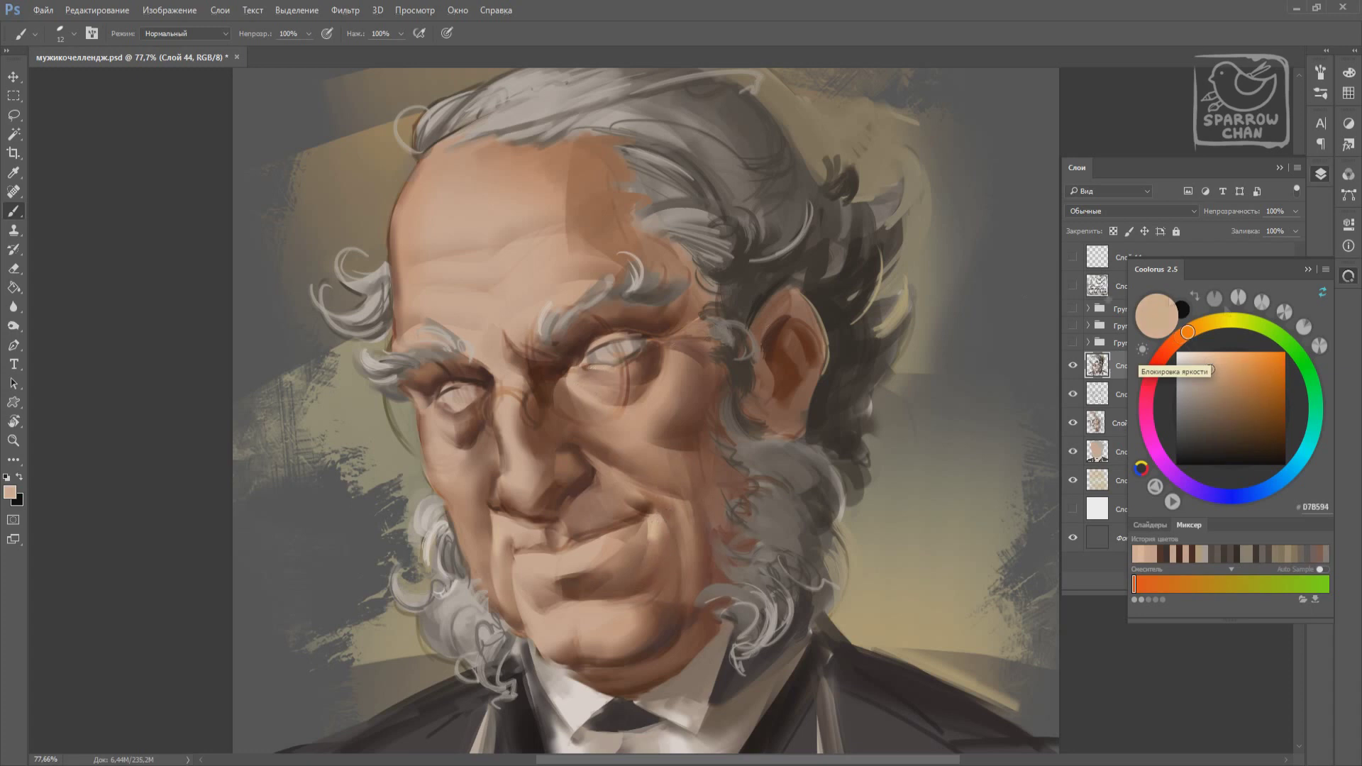
left_click(1207, 360)
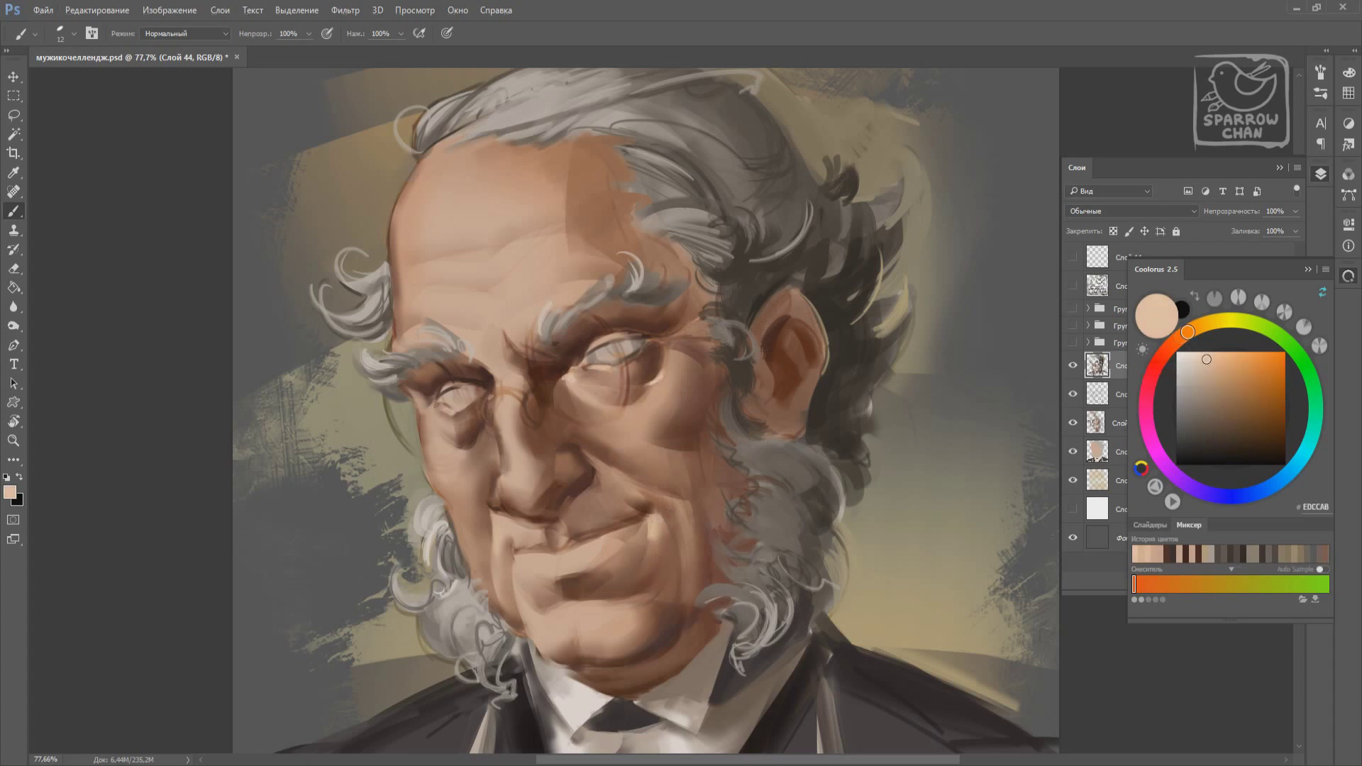
Paint a light skin tone on the forehead with a size-36 brush, then return to 12.
right_click(582, 452)
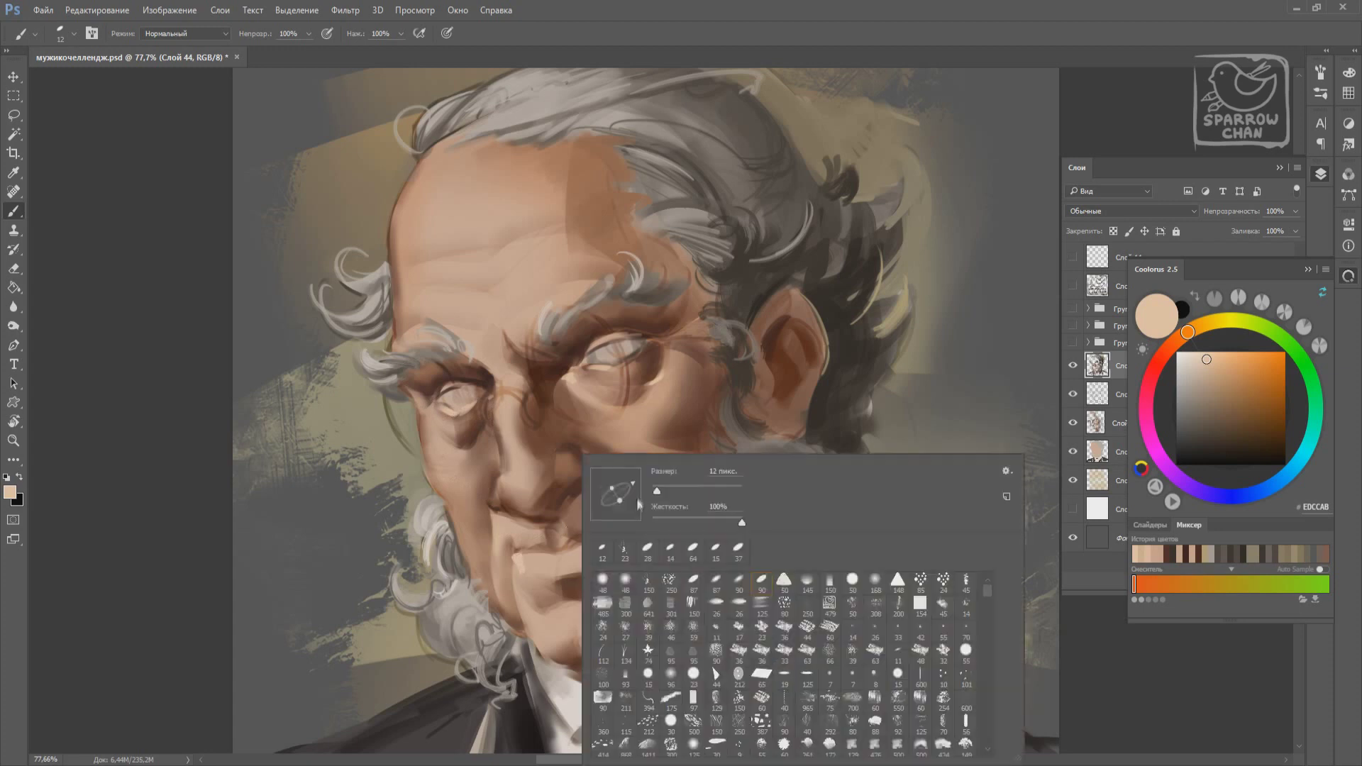
left_click(505, 482, "alt")
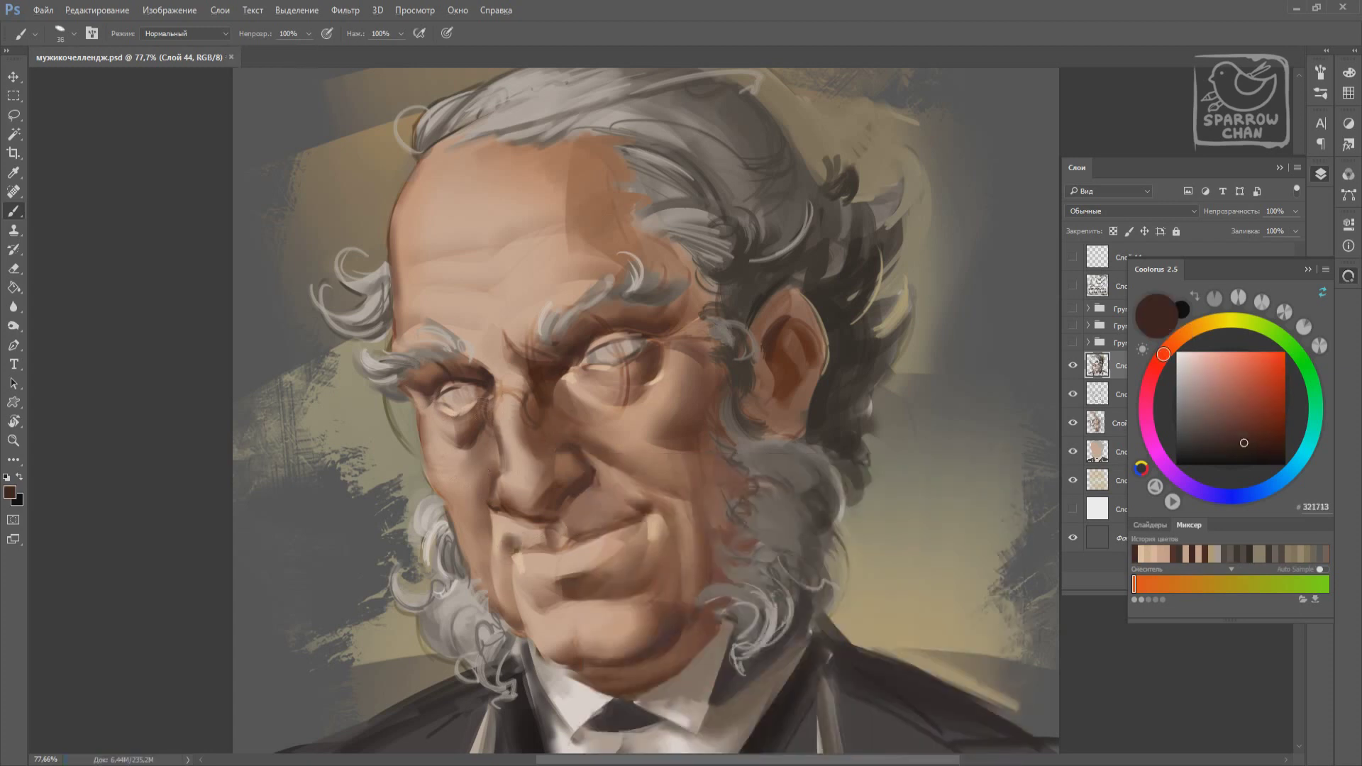
left_click(587, 210, "alt")
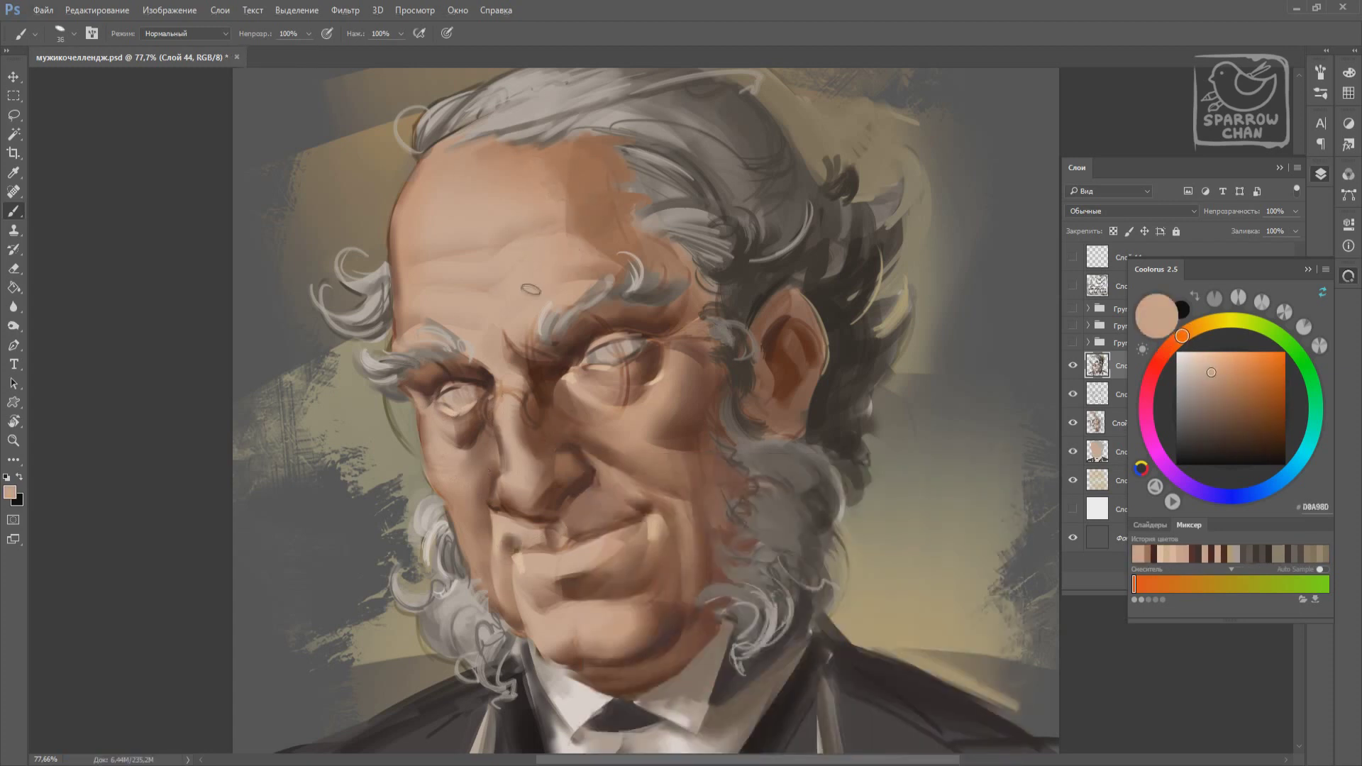
right_click(504, 560)
left_click(548, 555, "alt")
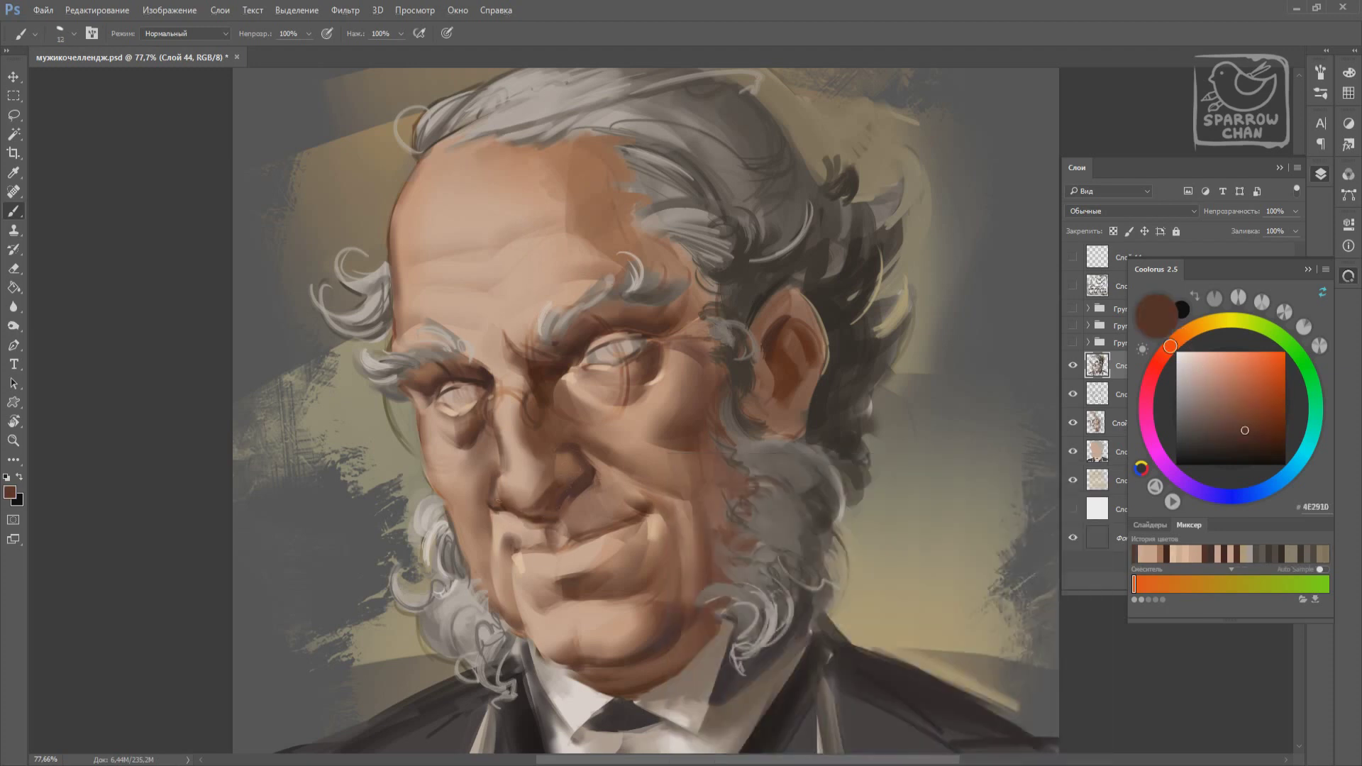
Sample dark browns near the nose and adjust to a reddish dark brown.
left_click(483, 372, "alt")
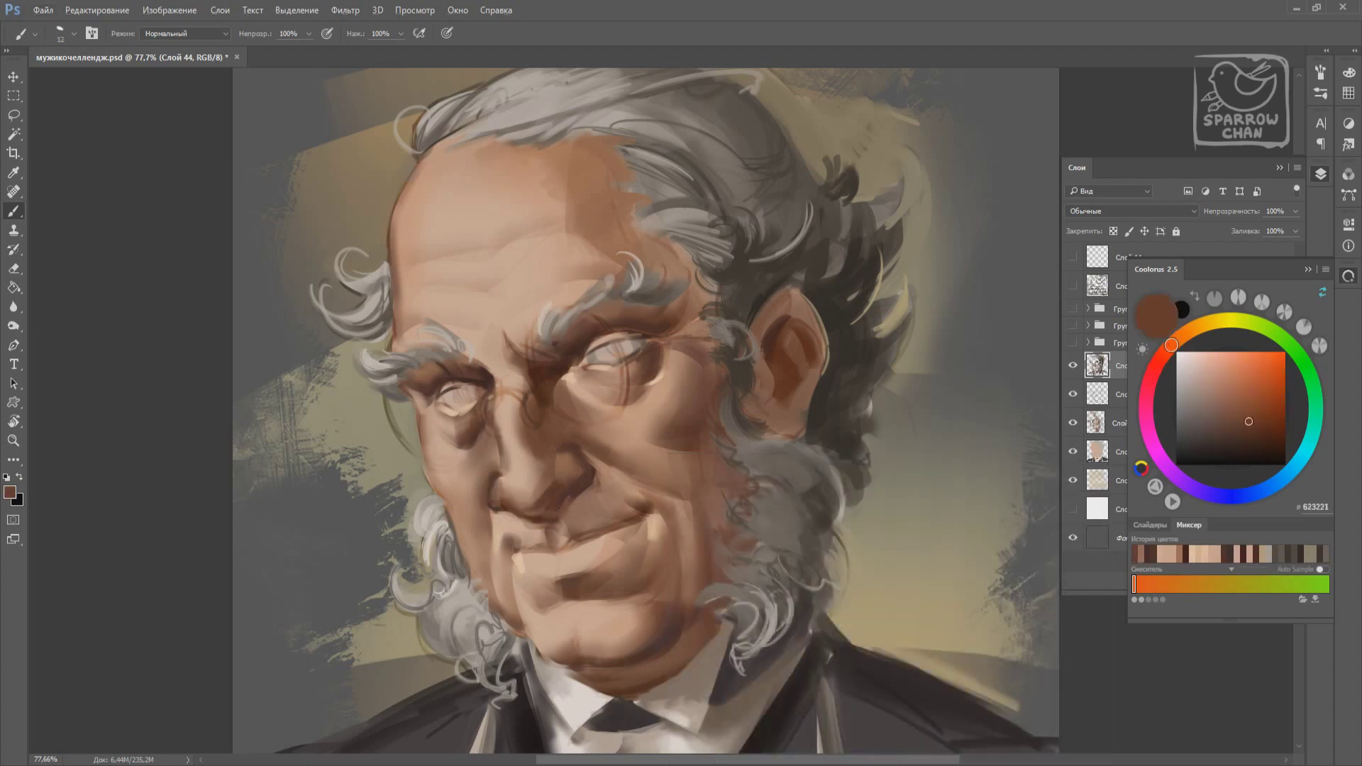
left_click(497, 489, "alt")
left_click(494, 510, "alt")
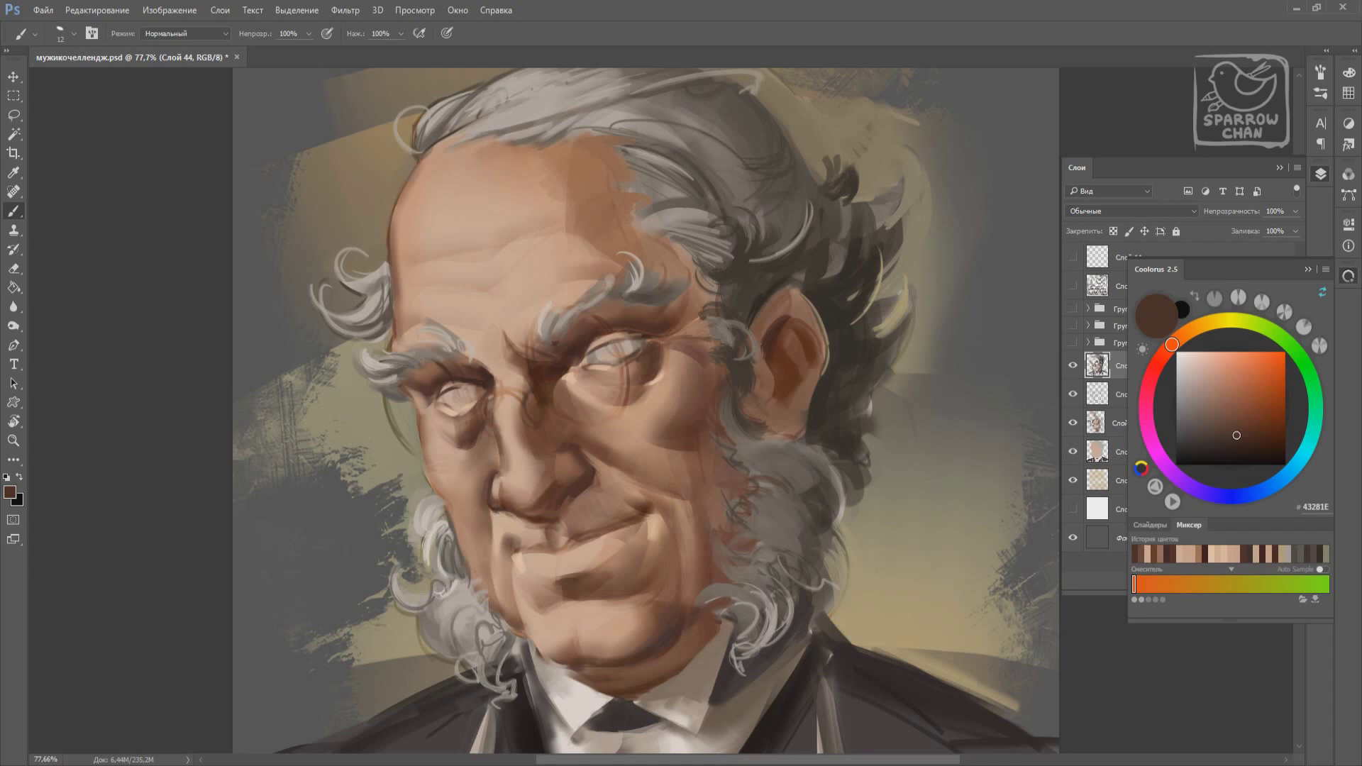
left_click(563, 503, "alt")
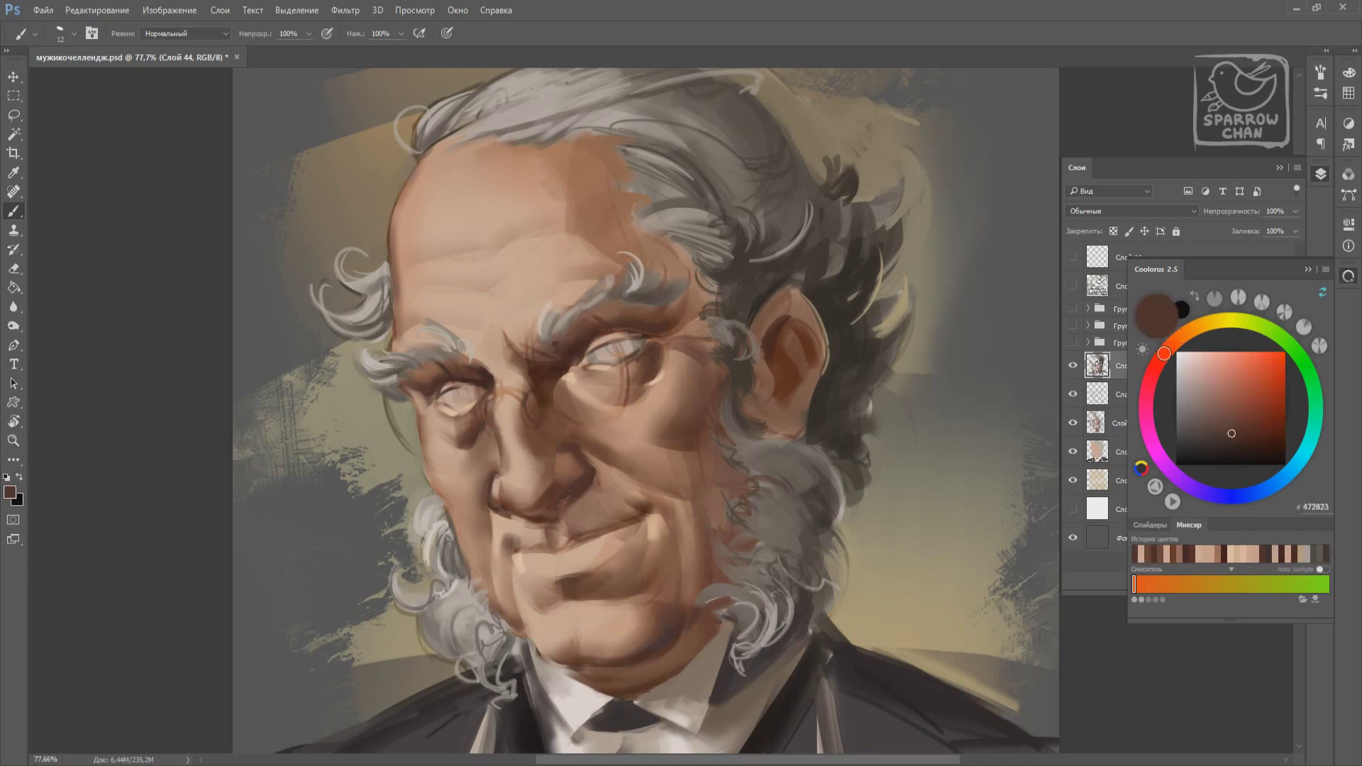
right_click(586, 451)
key("Escape")
Sample light skin, grey-olive and mid-brown tones from the face.
left_click(571, 497, "alt")
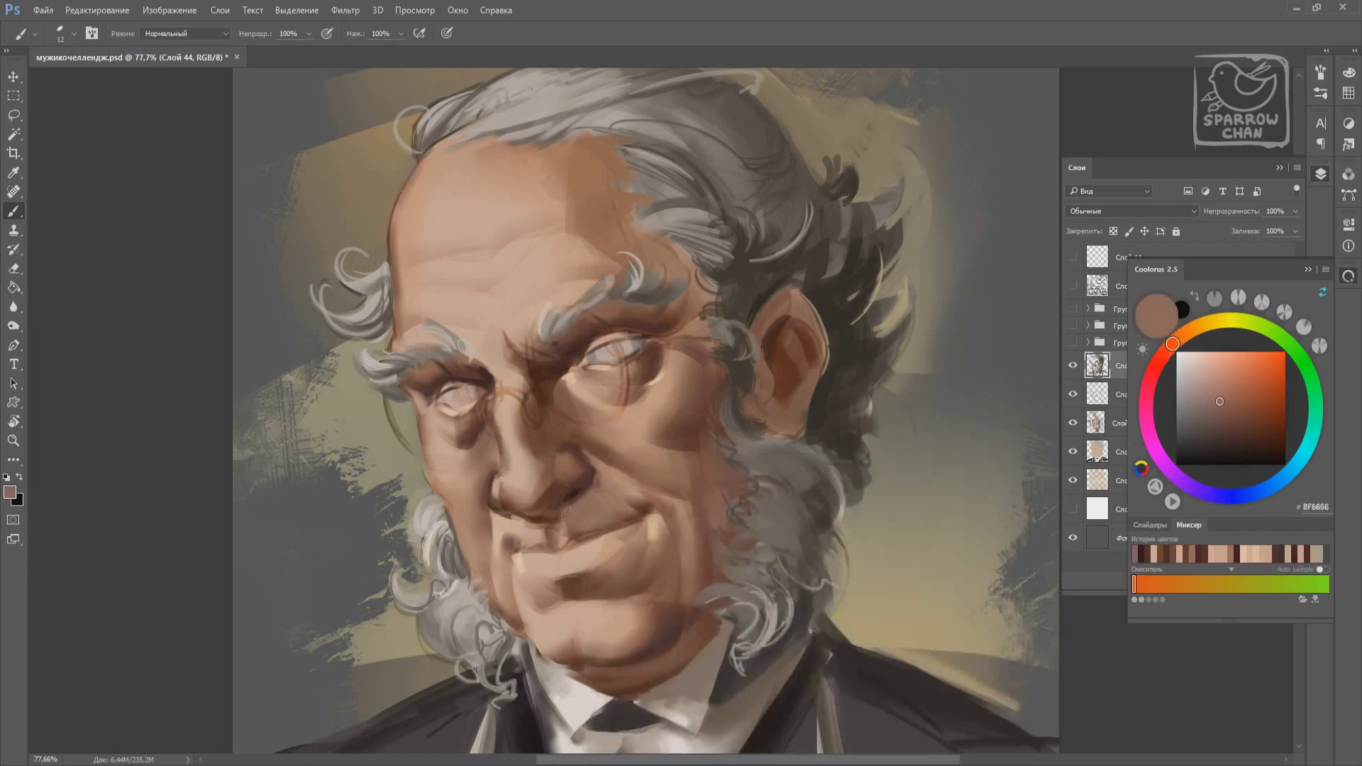
left_click(517, 520, "alt")
left_click(496, 554, "alt")
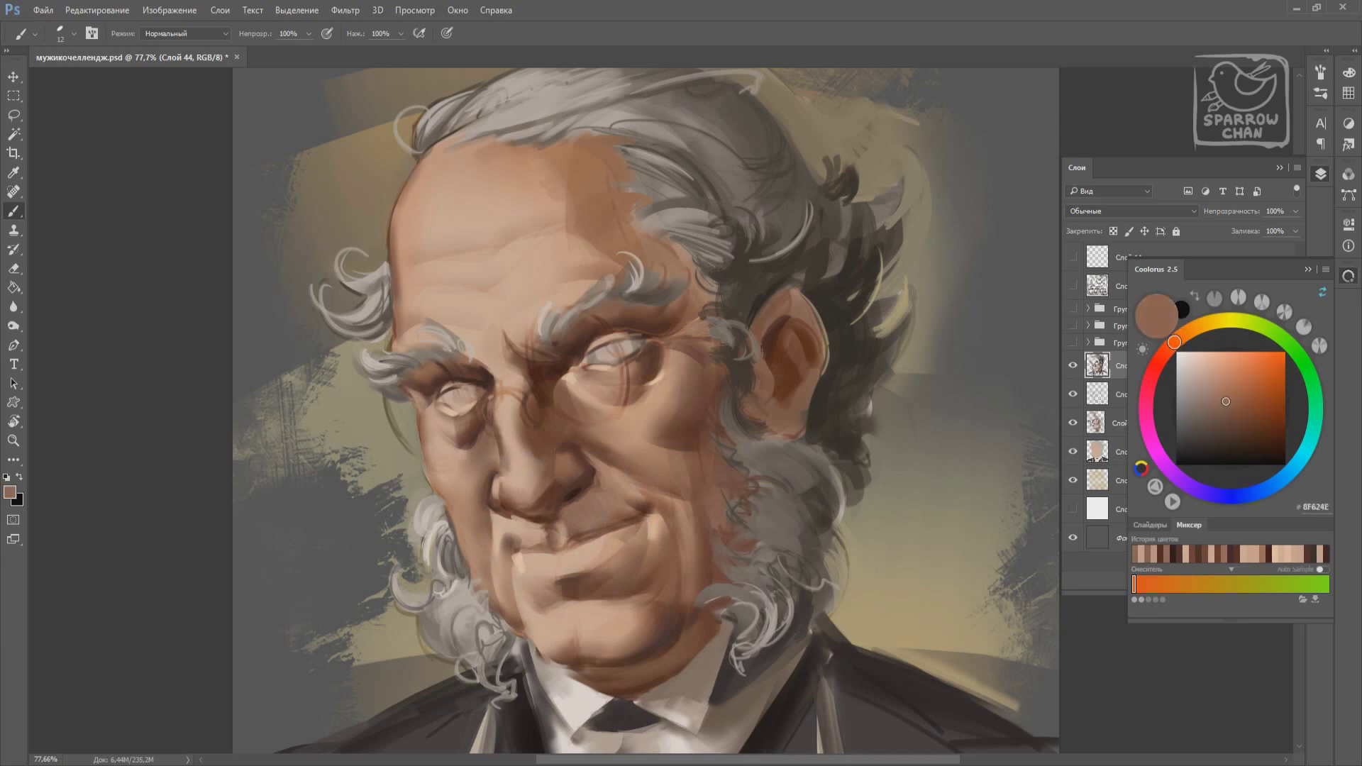
left_click(501, 529, "alt")
left_click(507, 491, "alt")
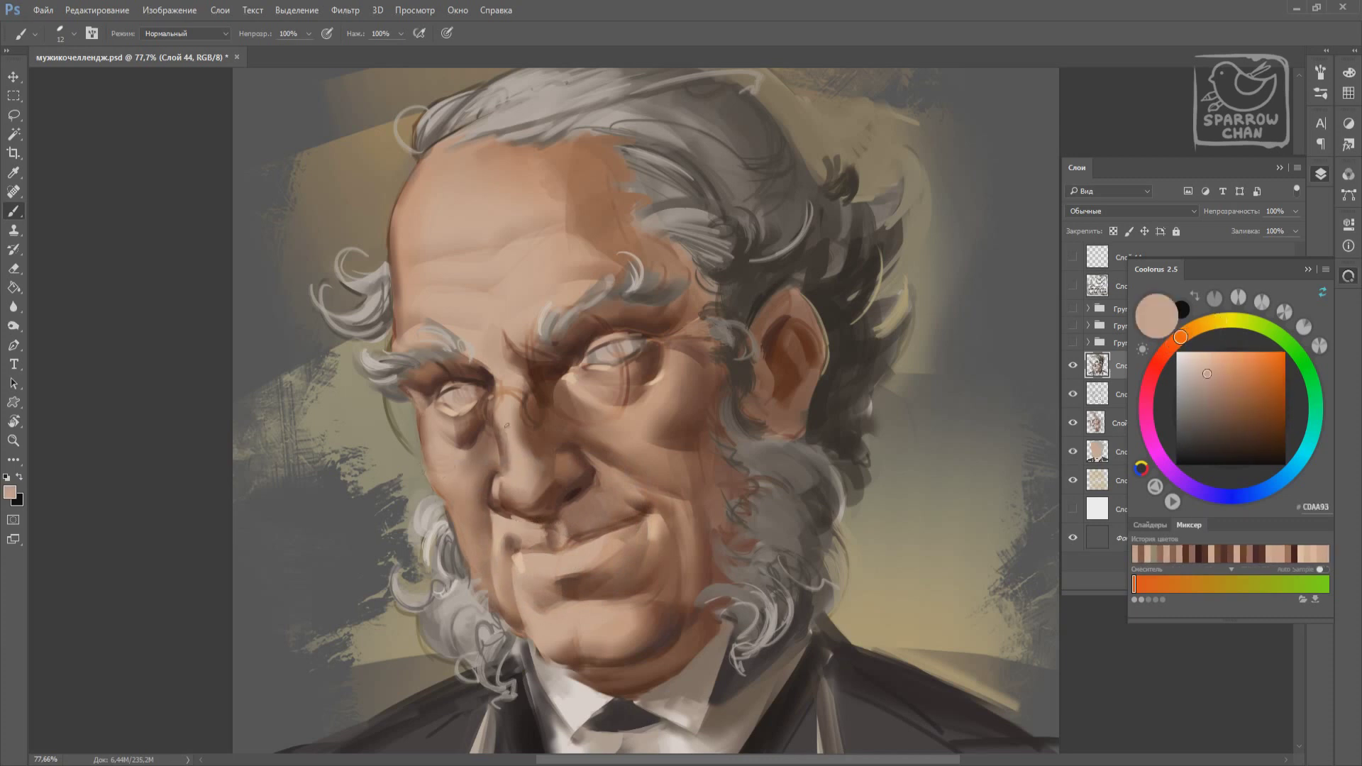
left_click(505, 454, "alt")
Set the brush size to 36 and sample a lighter skin tone and dark brown shadow.
right_click(520, 441)
double_click(585, 538)
left_click(452, 460, "alt")
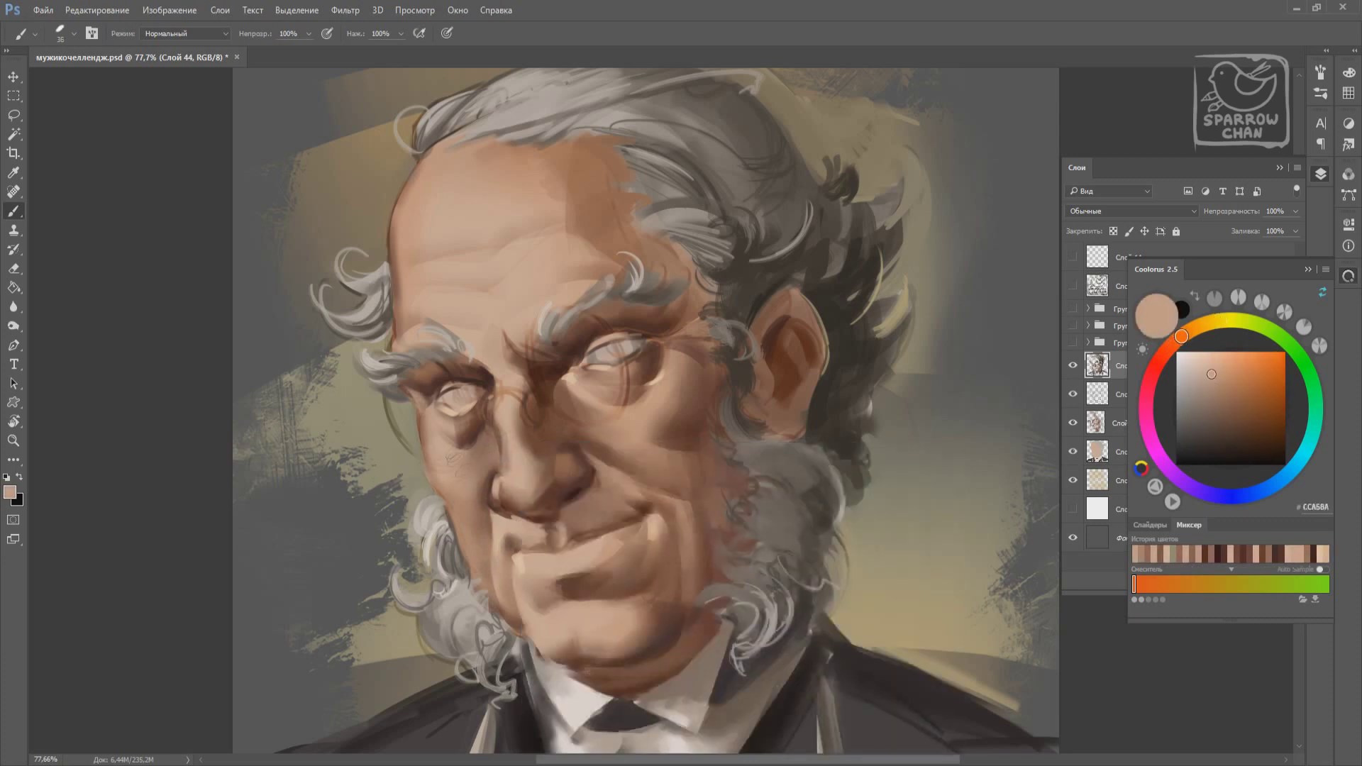
left_click(709, 367, "alt")
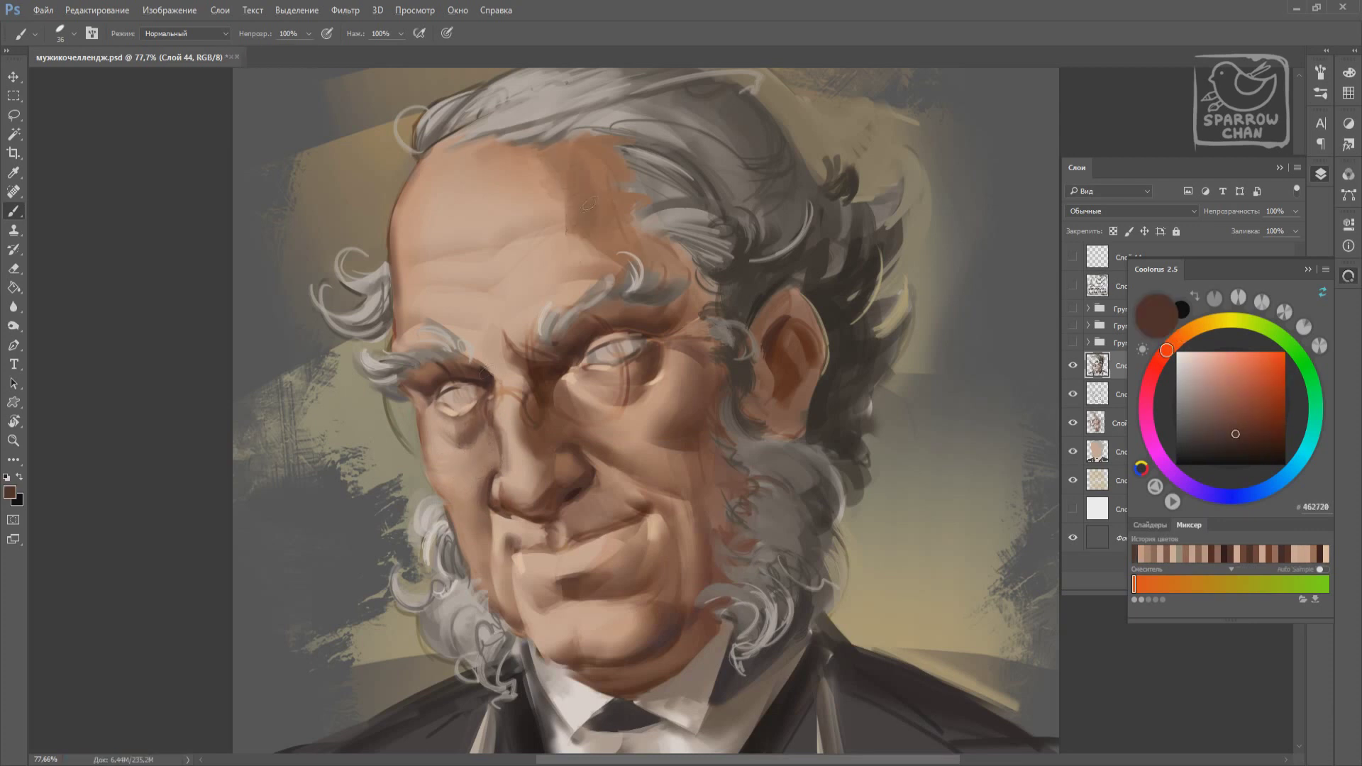
right_click(617, 210)
key("Escape")
scroll(639, 415, "up", 3)
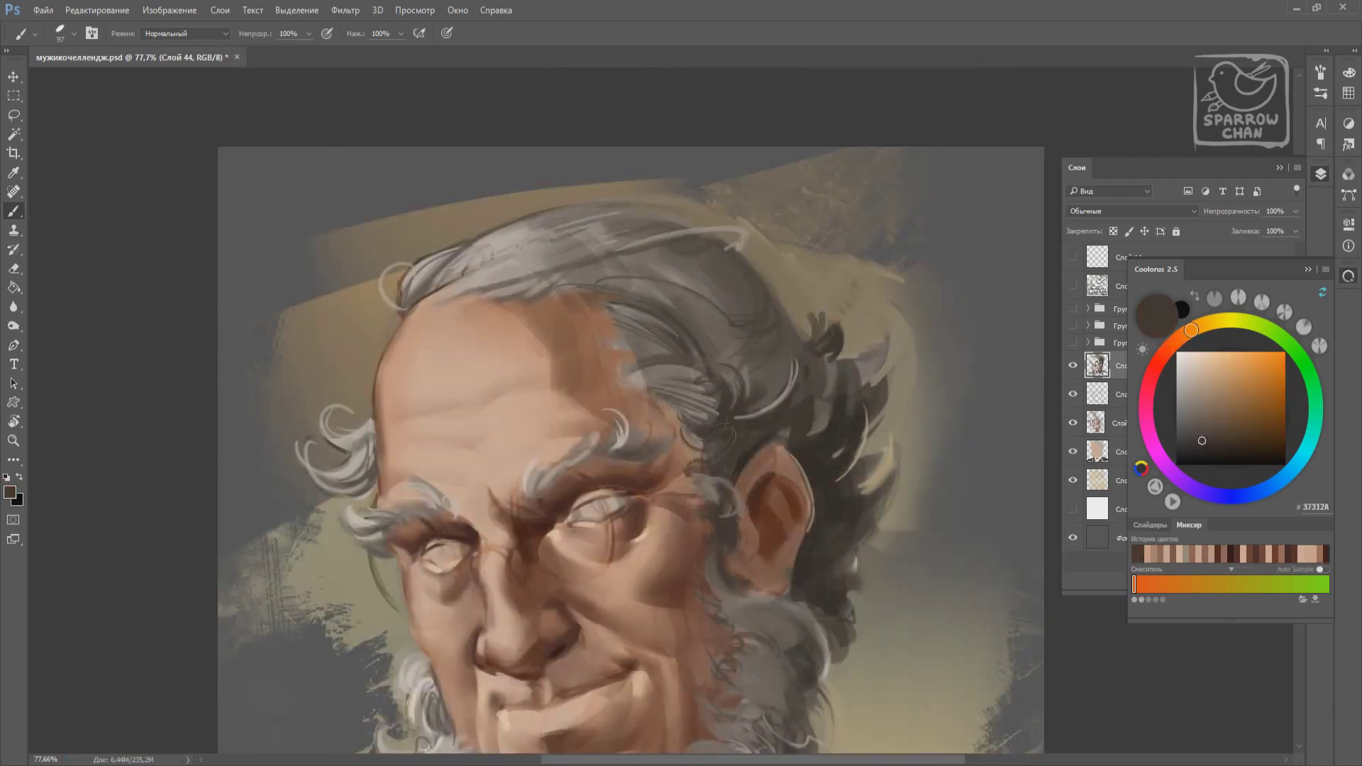
Paint near-black strokes over the lower-right part of the suit.
left_click(698, 435, "alt")
scroll(682, 461, "down", 3)
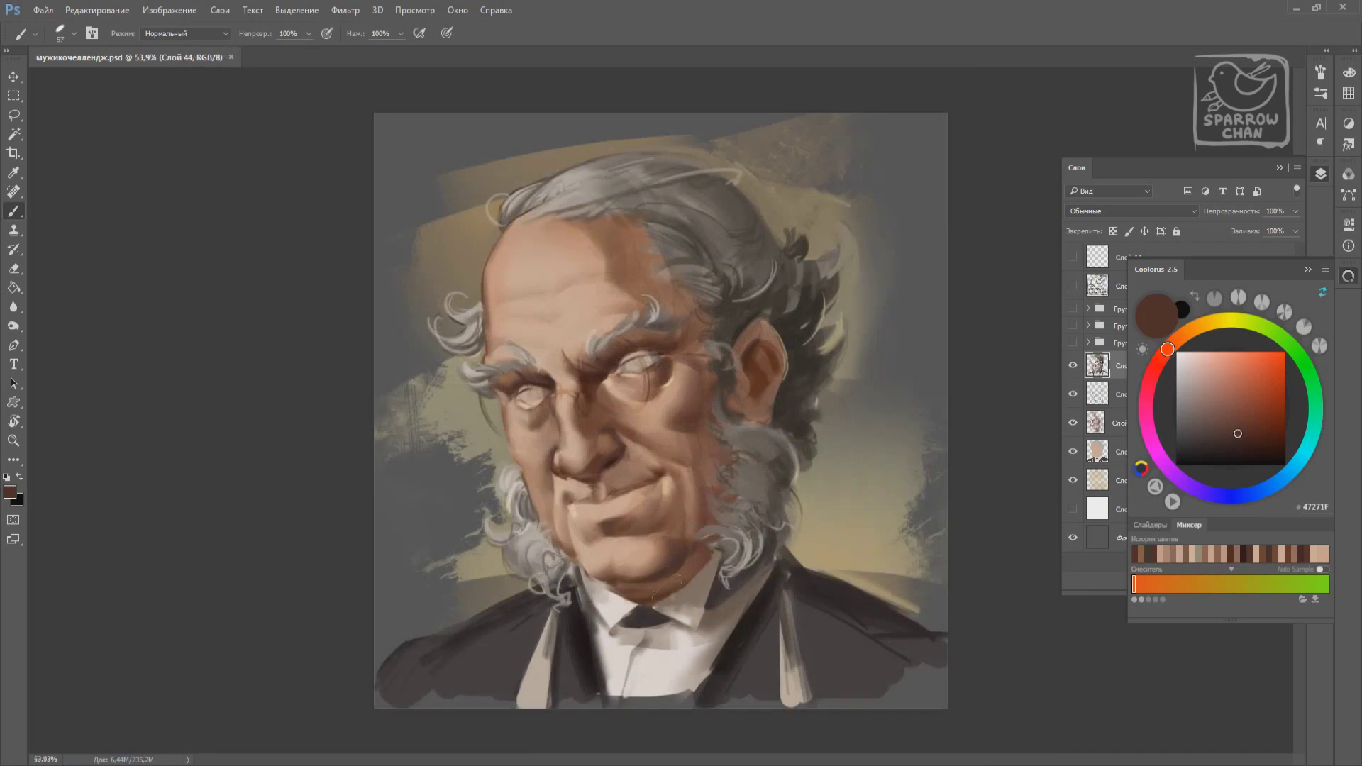
left_click(756, 681, "alt")
mouse_move(756, 660)
left_mouse_down()
mouse_move(866, 632)
mouse_move(937, 674)
left_mouse_up()
left_click_drag(738, 618, 699, 646)
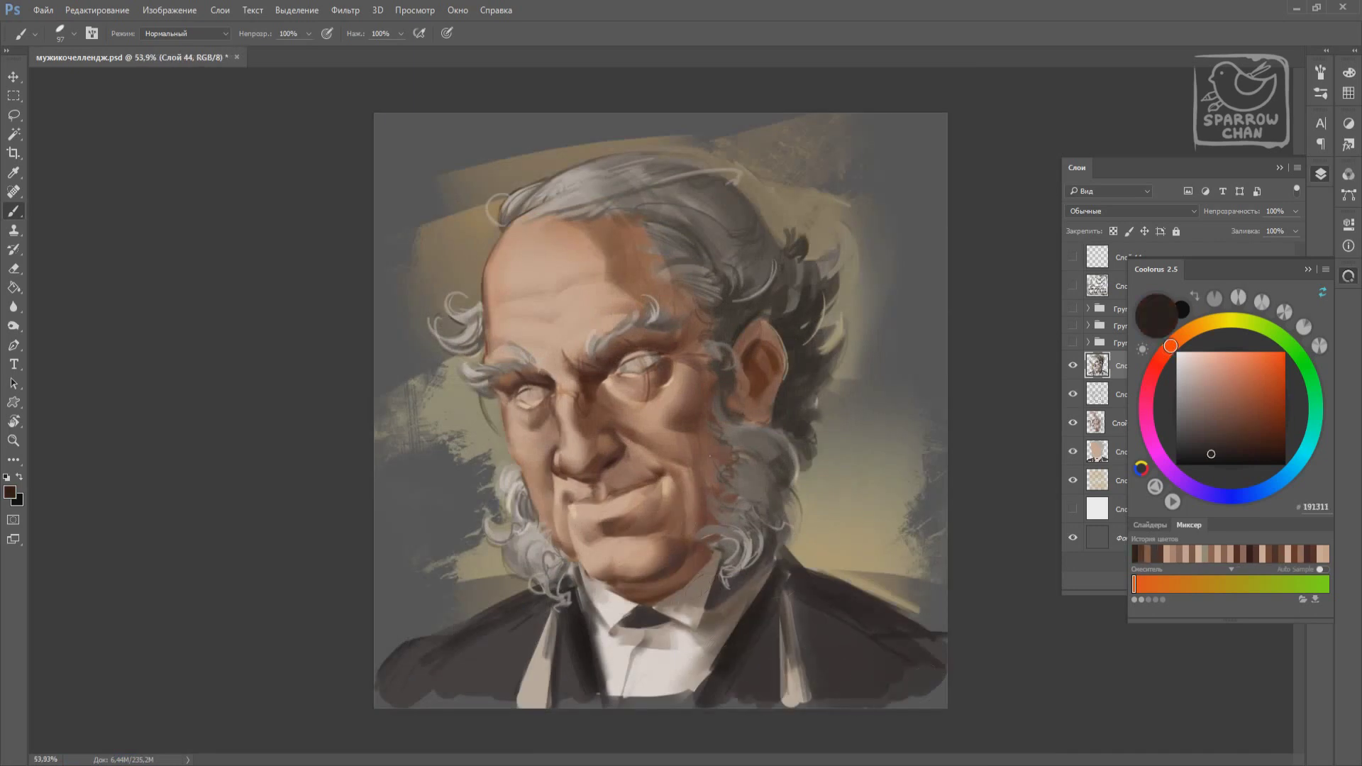
right_click(709, 624)
key("Escape")
Paint mid-brown strokes over the left side of the suit and shrink the brush to 21.
left_click(666, 628, "alt")
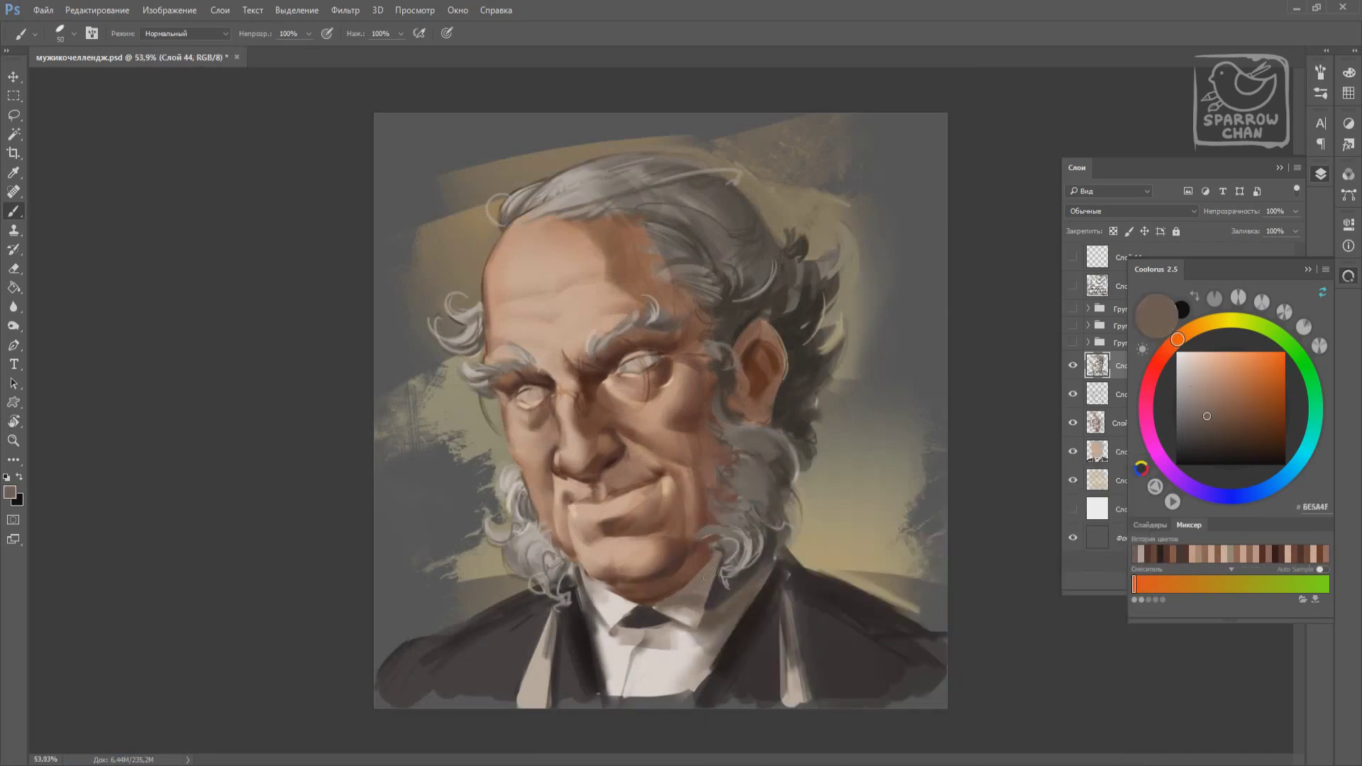
left_click_drag(525, 646, 426, 731)
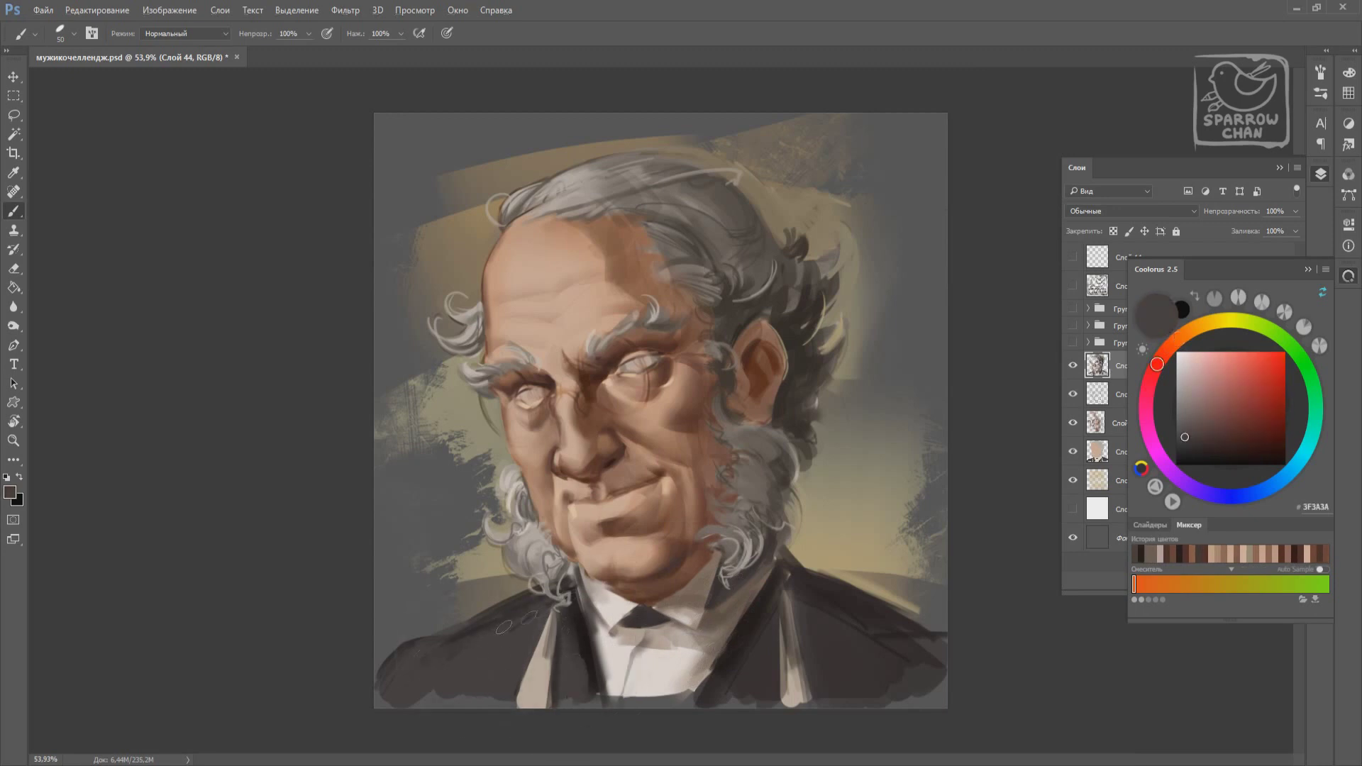
left_click(814, 602, "alt")
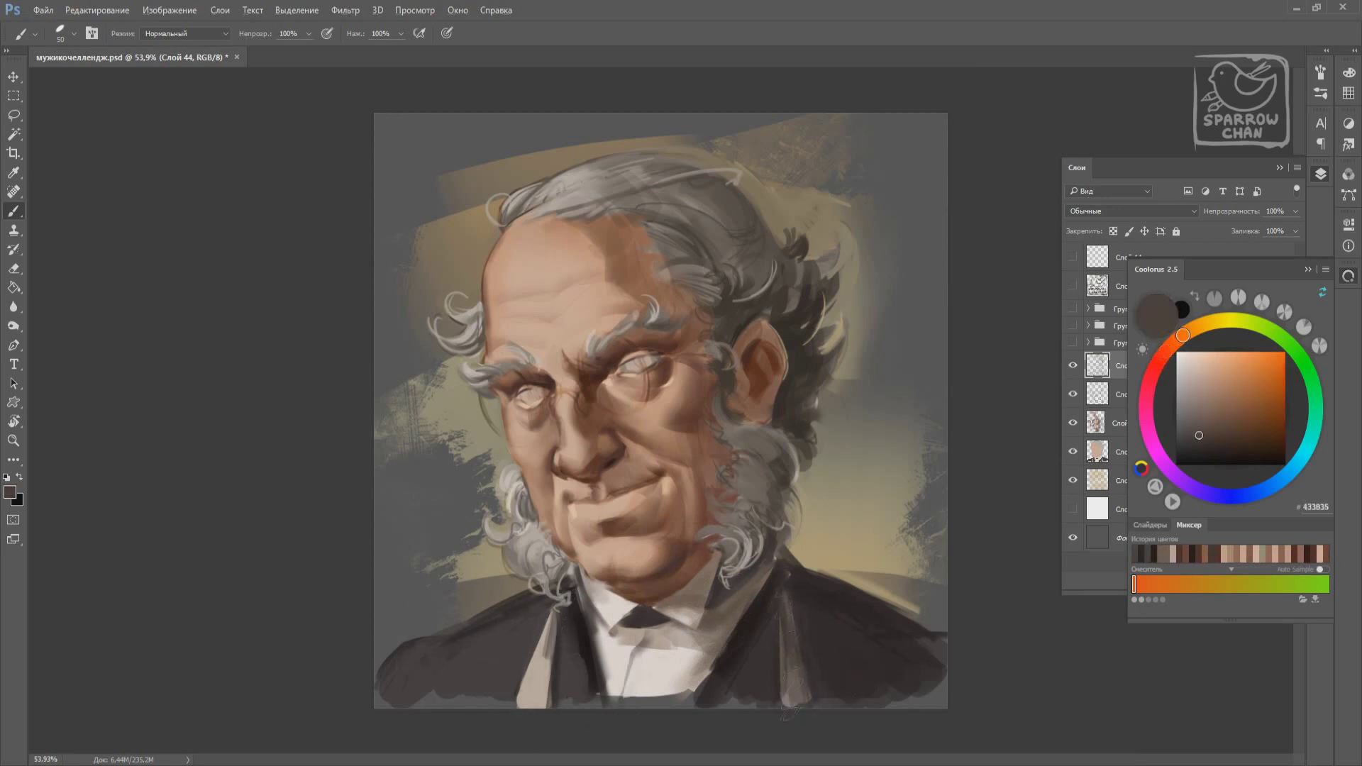
left_click(783, 584, "alt")
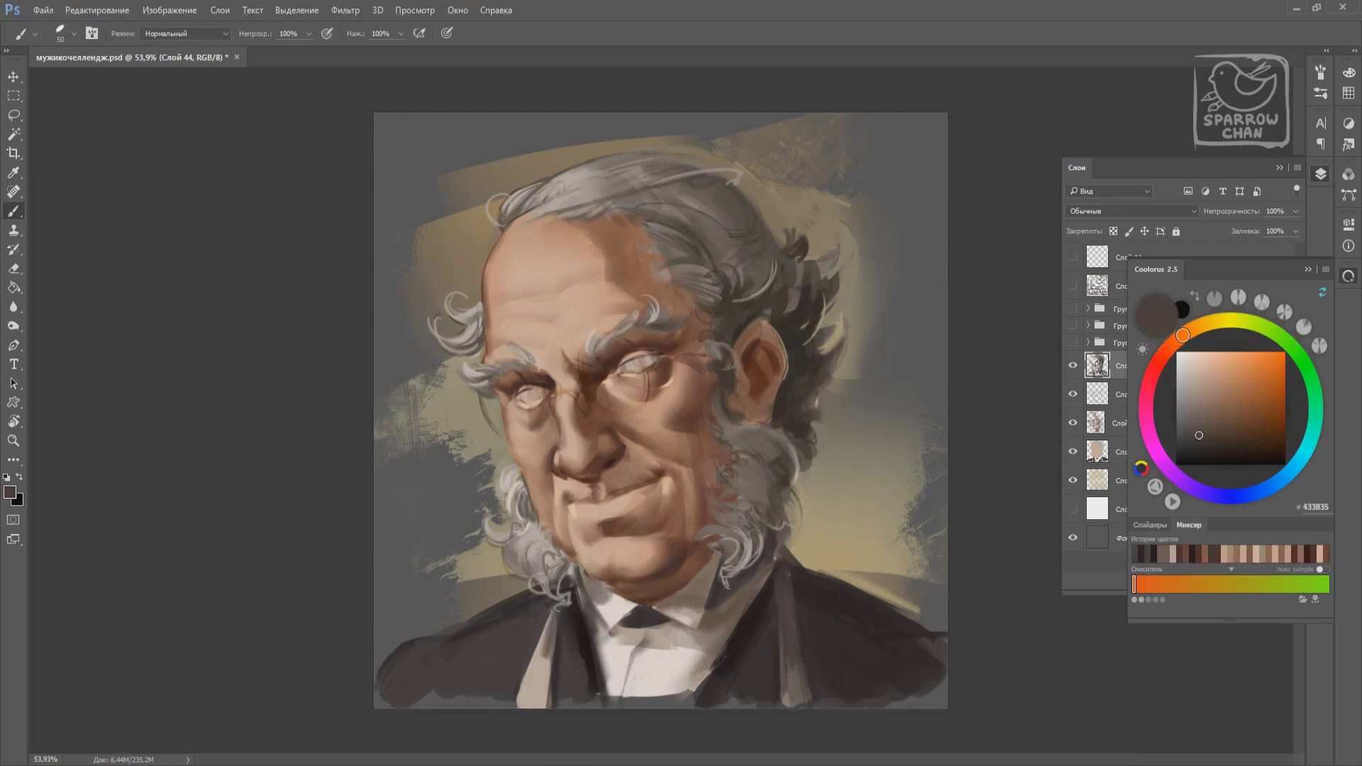
left_click(738, 625, "alt")
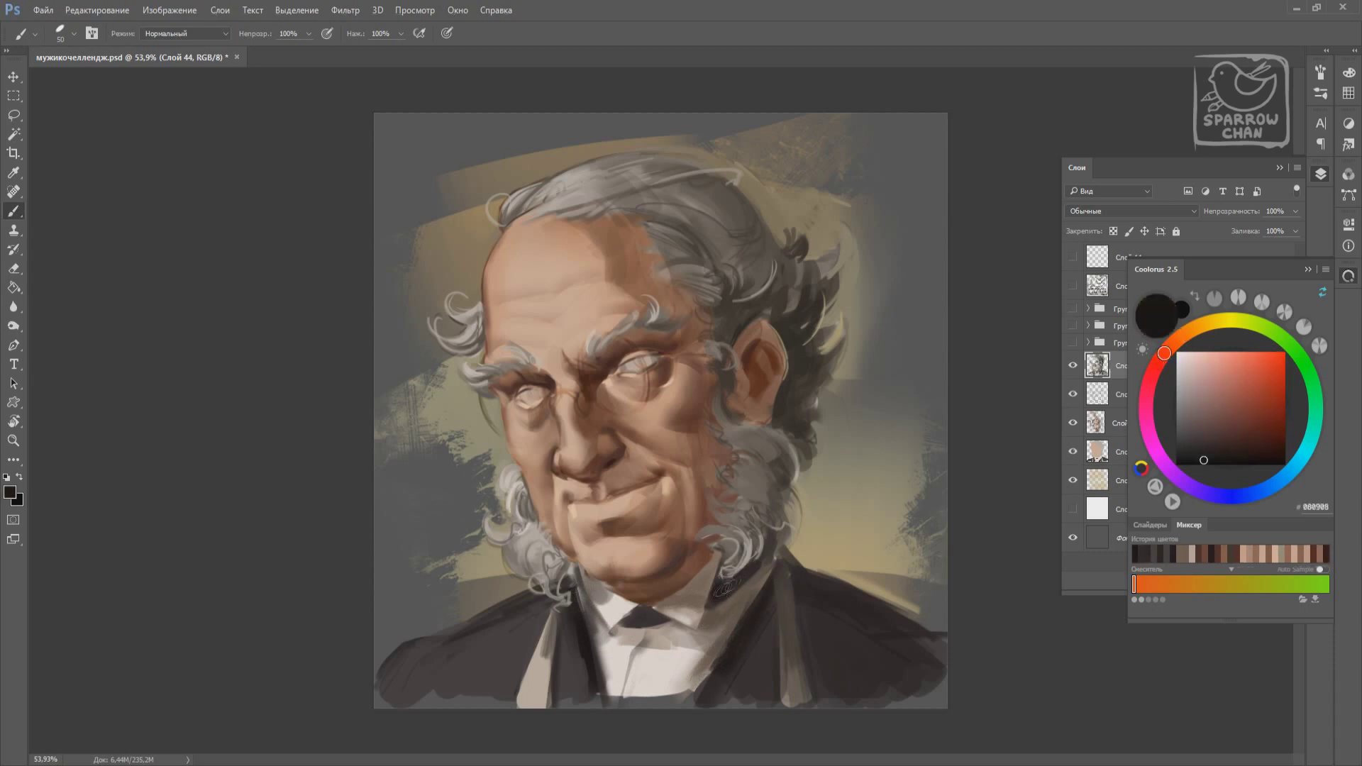
left_click(713, 623, "alt")
right_click(716, 454)
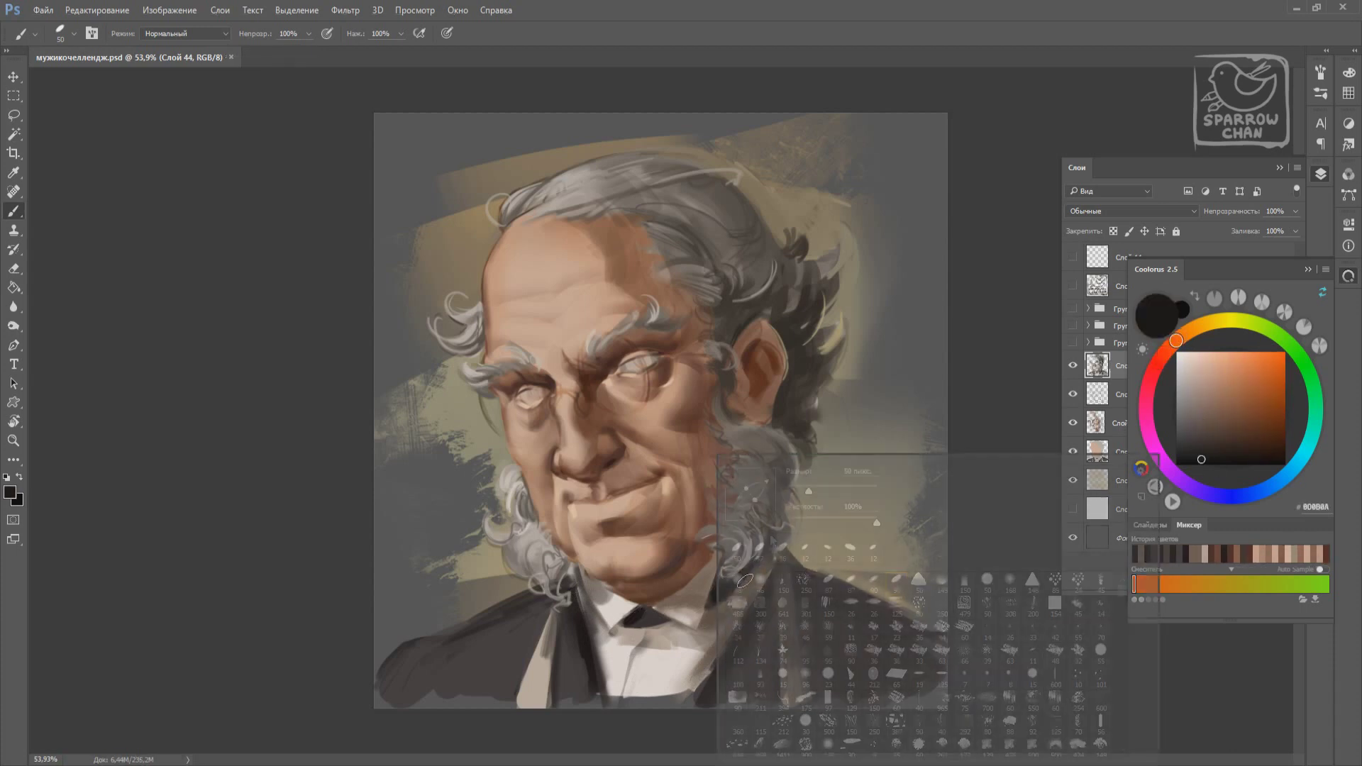
double_click(780, 497)
Sample a range of browns, skin and grey tones from the painting.
left_click(624, 610, "alt")
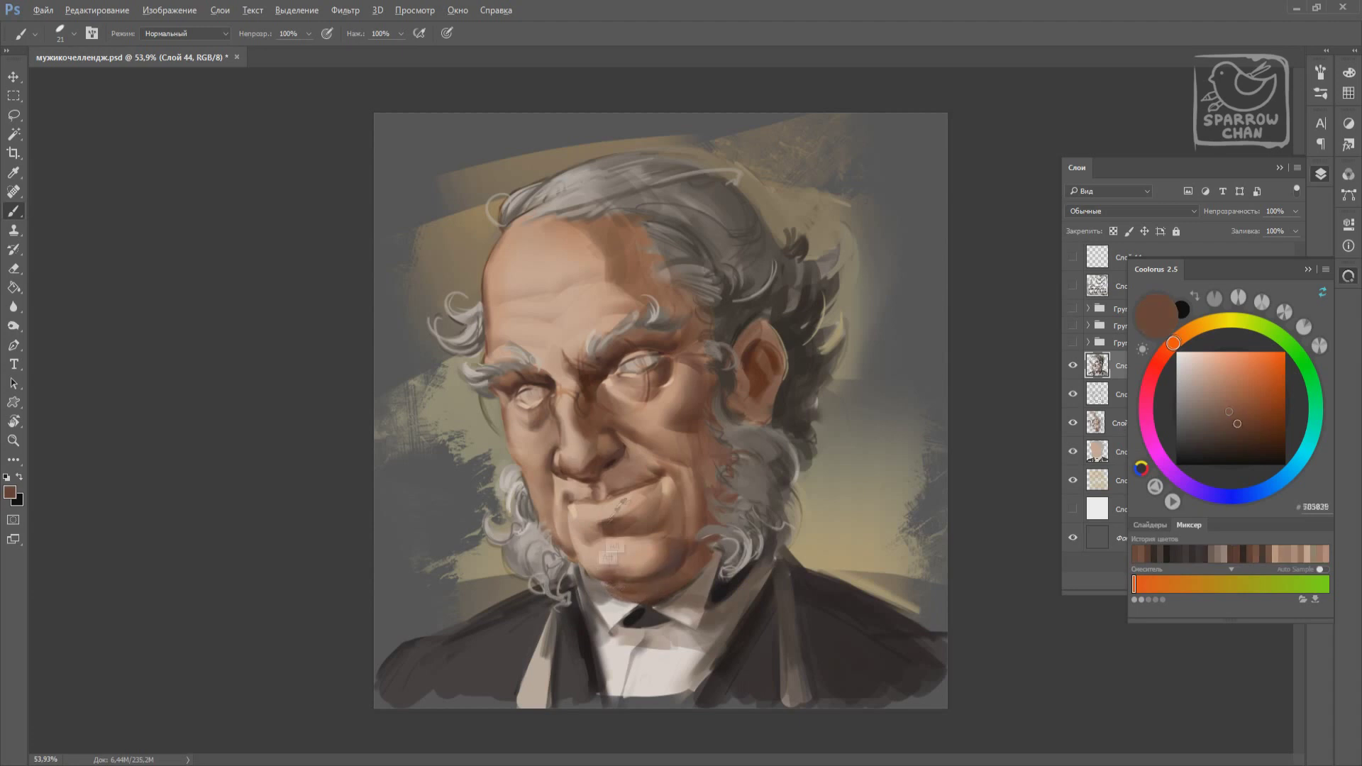
left_click(614, 596, "alt")
left_click(589, 298, "alt")
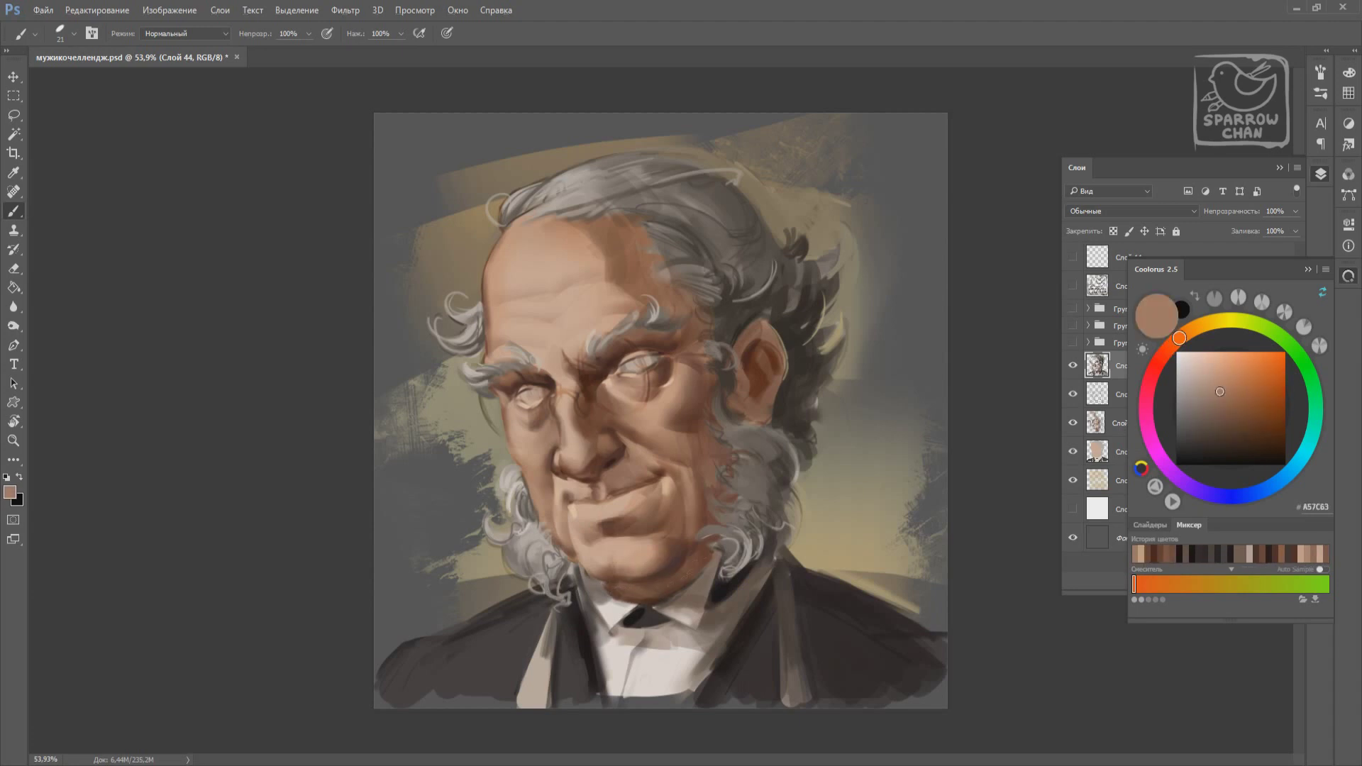
left_click(650, 563, "alt")
left_click(681, 582, "alt")
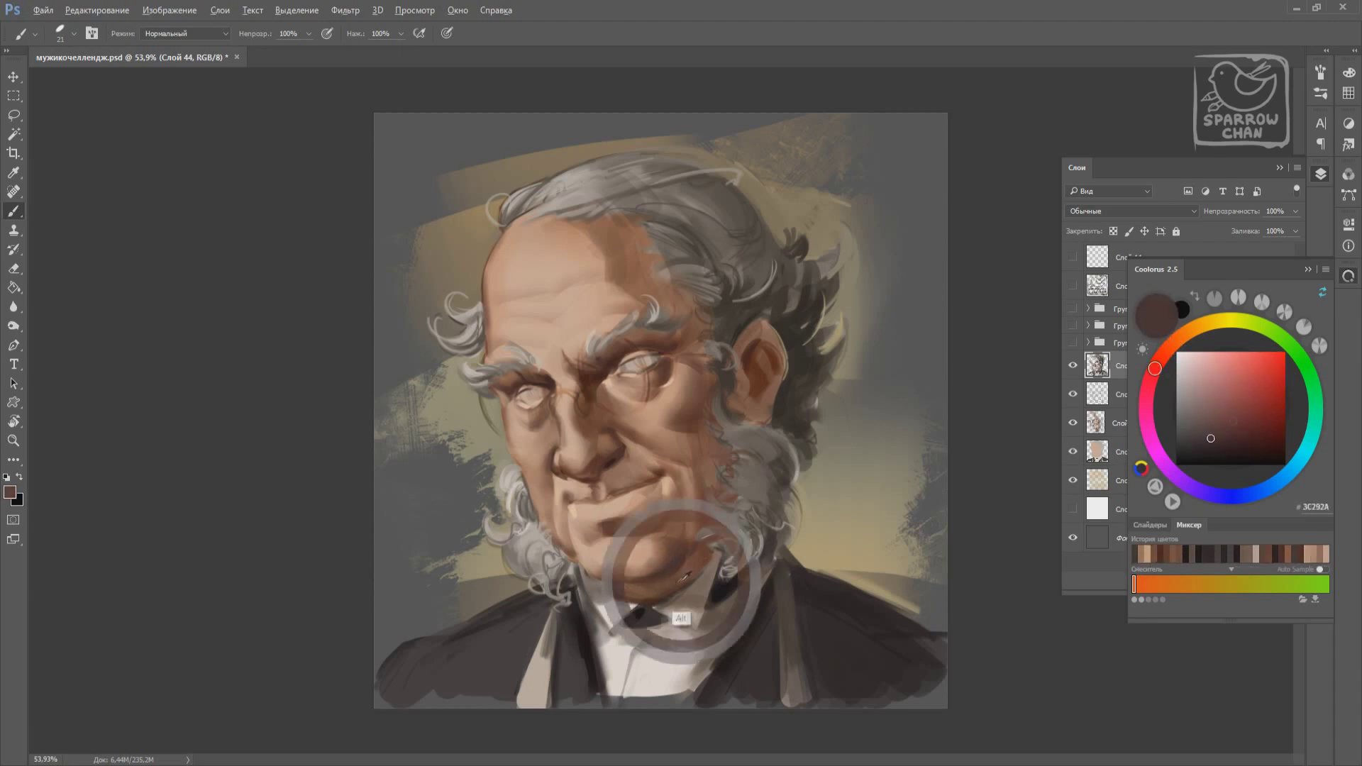
left_click(710, 568, "alt")
left_click(671, 592, "alt")
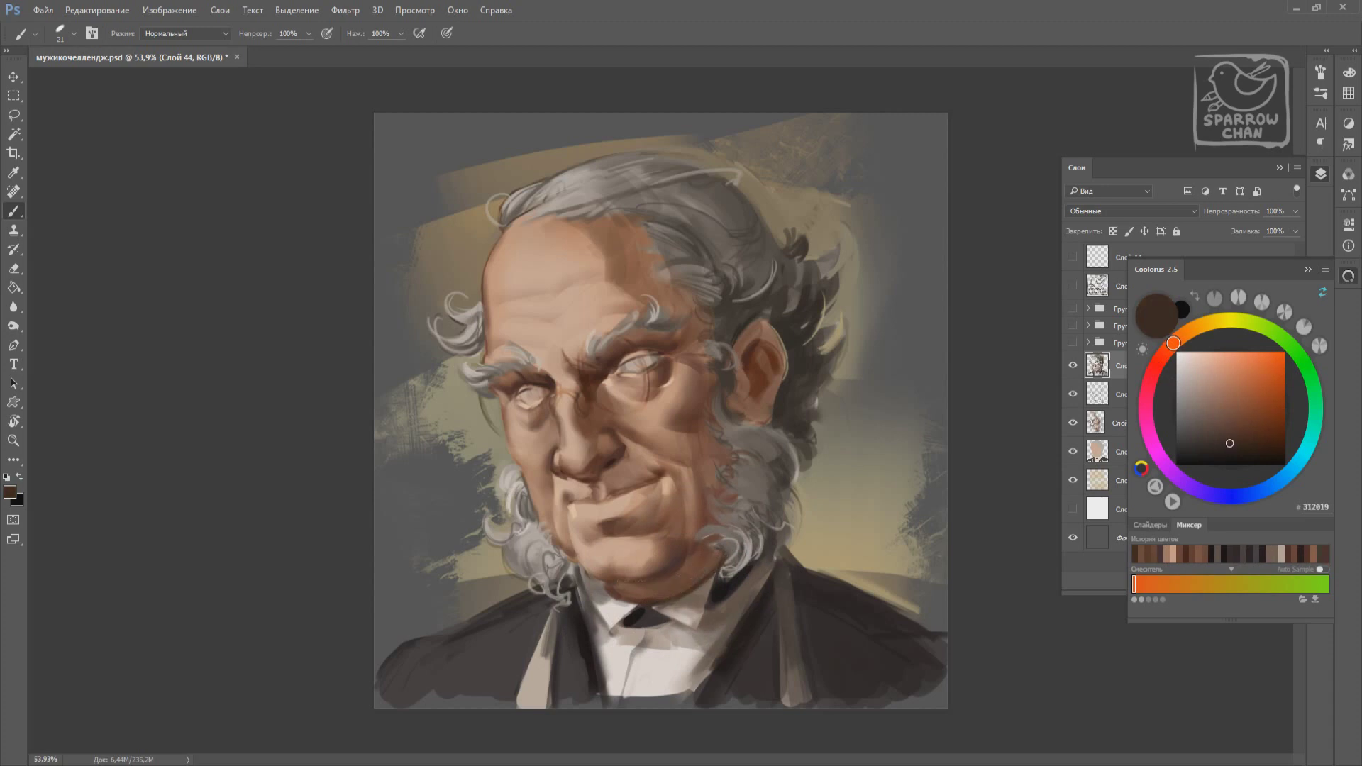
left_click(681, 568, "alt")
left_click(525, 262, "alt")
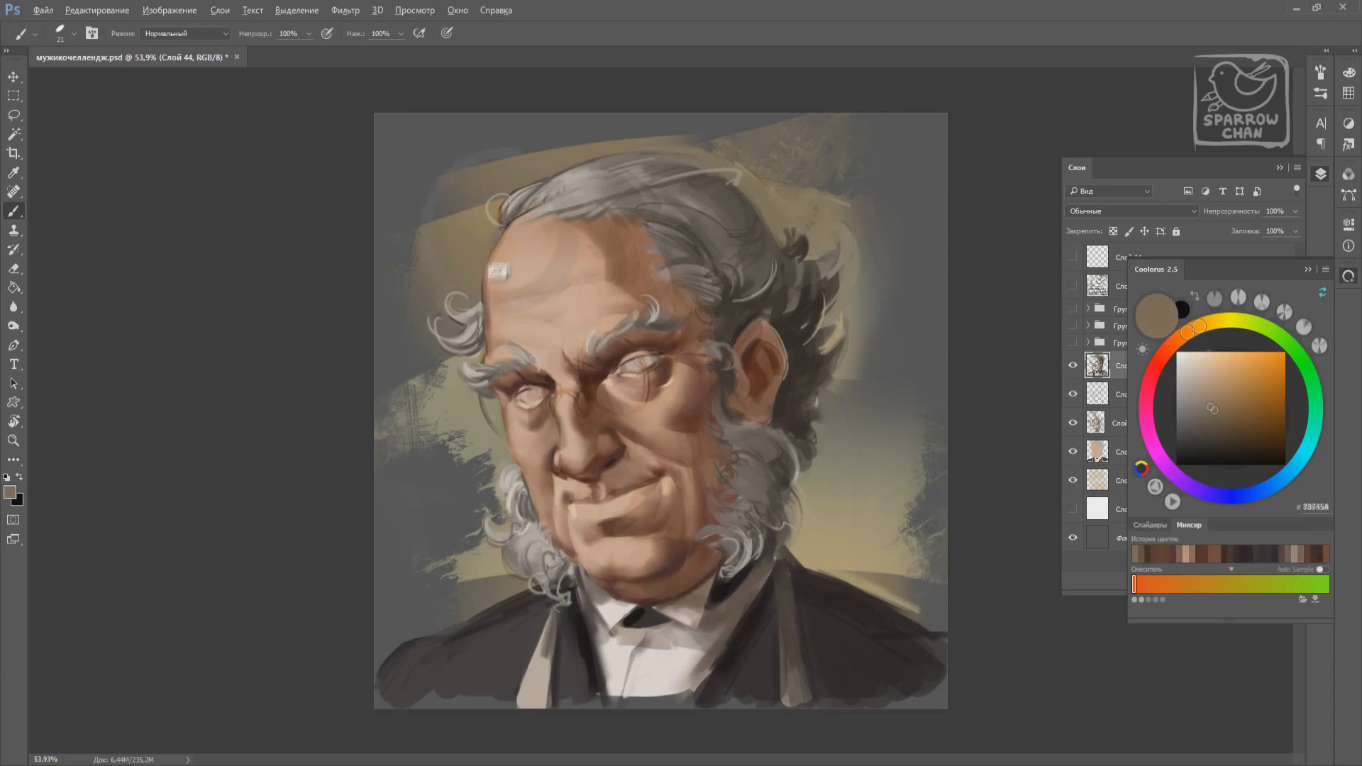
left_click(497, 227, "alt")
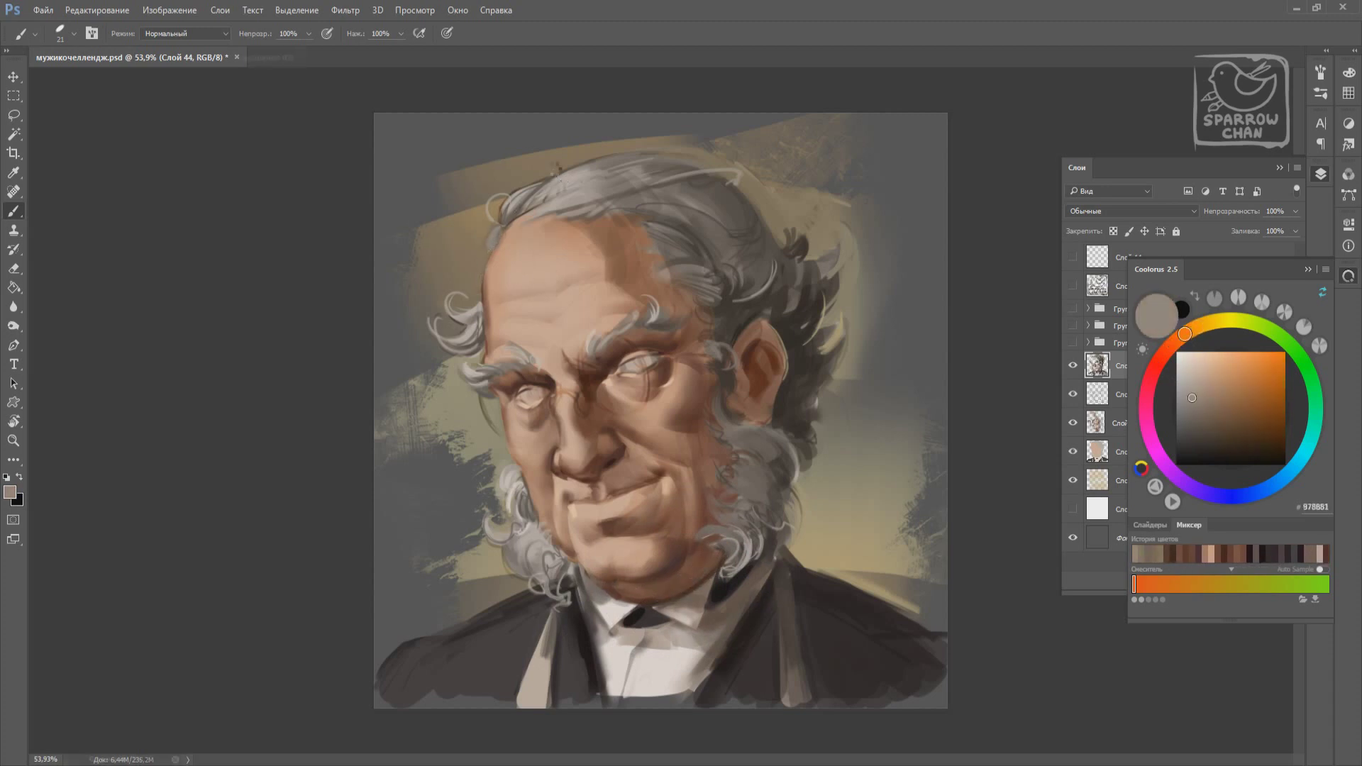
Settle on a dark reddish-brown, then close the portrait document with Ctrl+W.
left_click(749, 387, "alt")
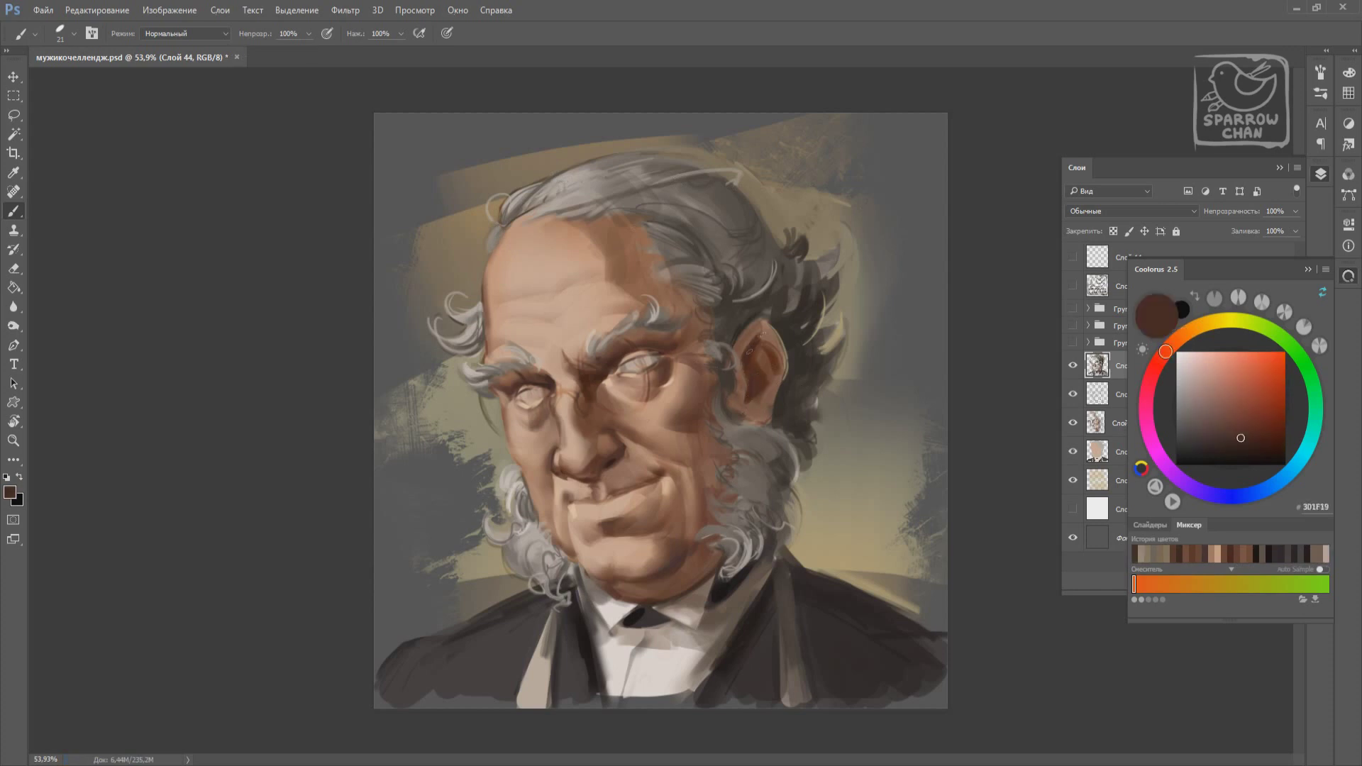
left_click(583, 422, "alt")
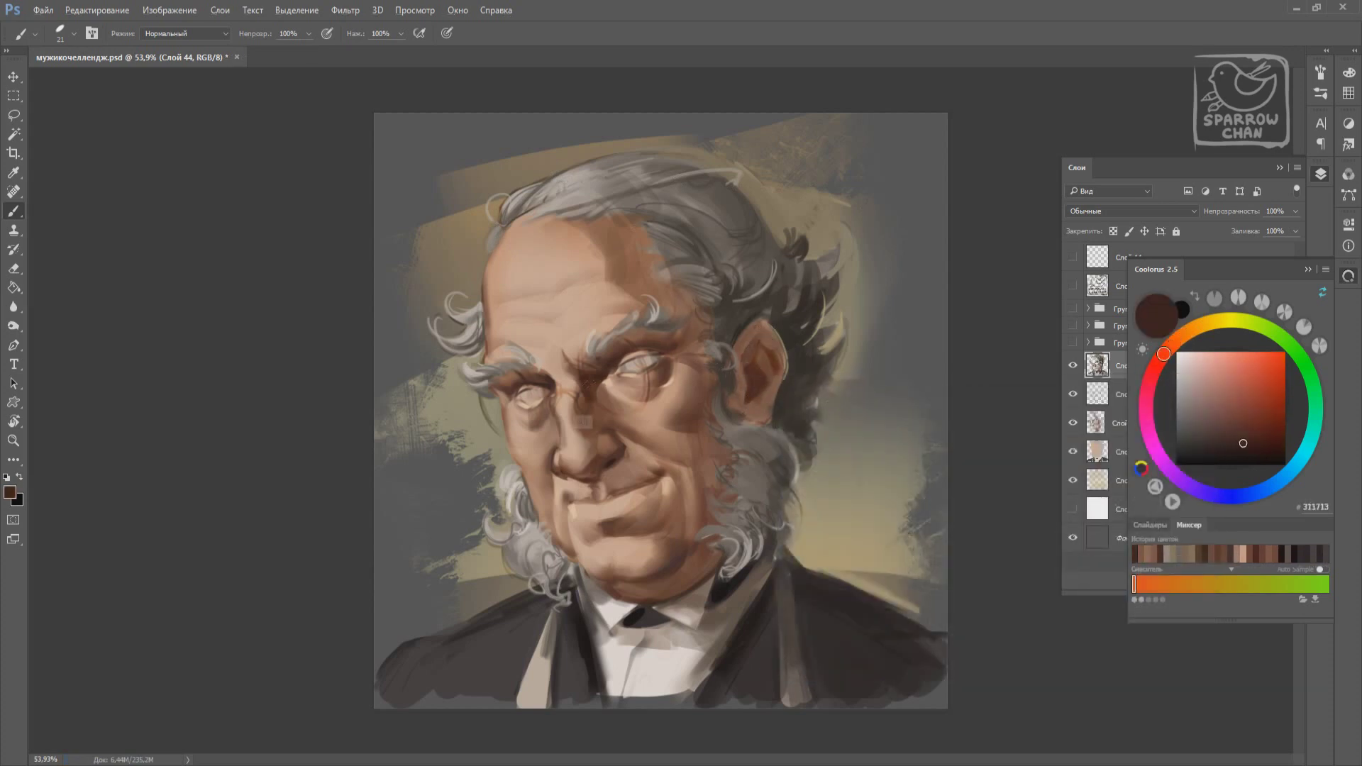
left_click(752, 383, "alt")
right_click(784, 413)
key("Escape")
left_click(772, 345, "alt")
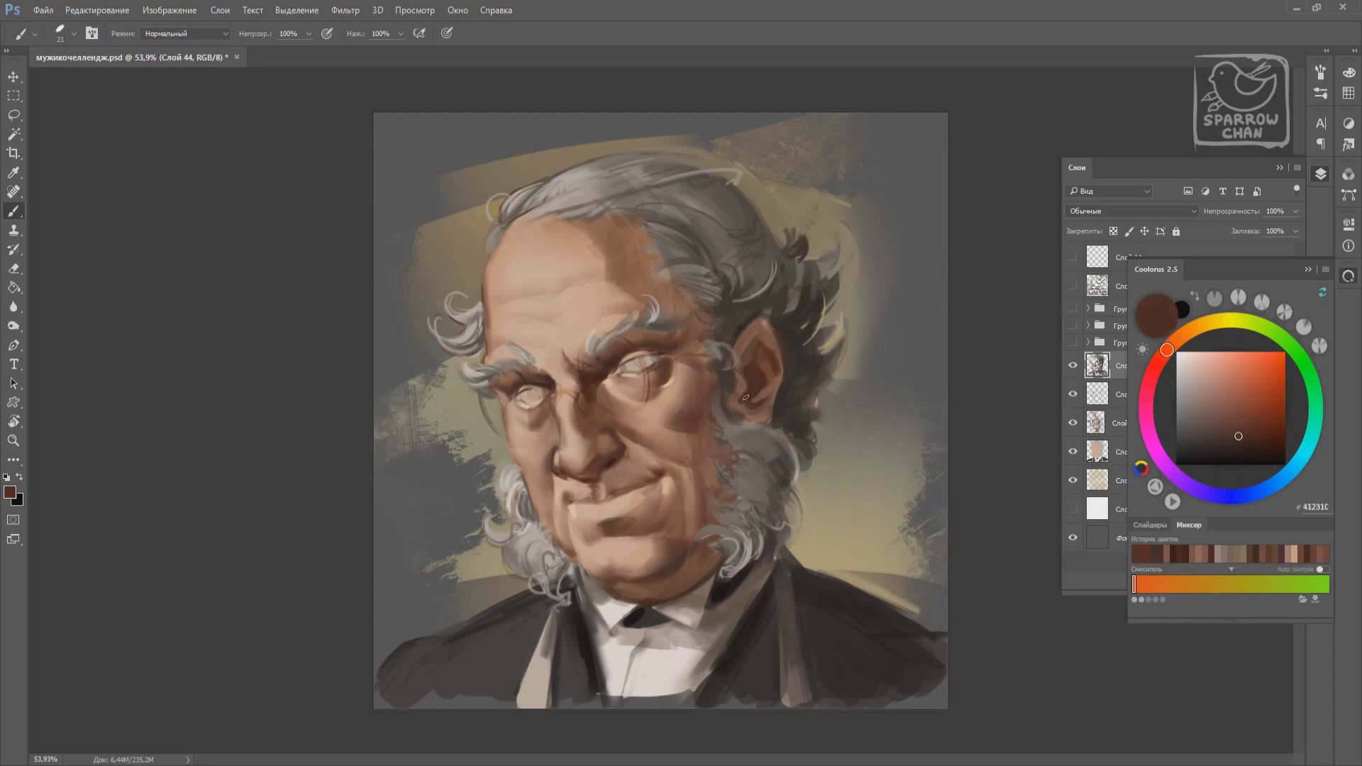
left_click(747, 333, "alt")
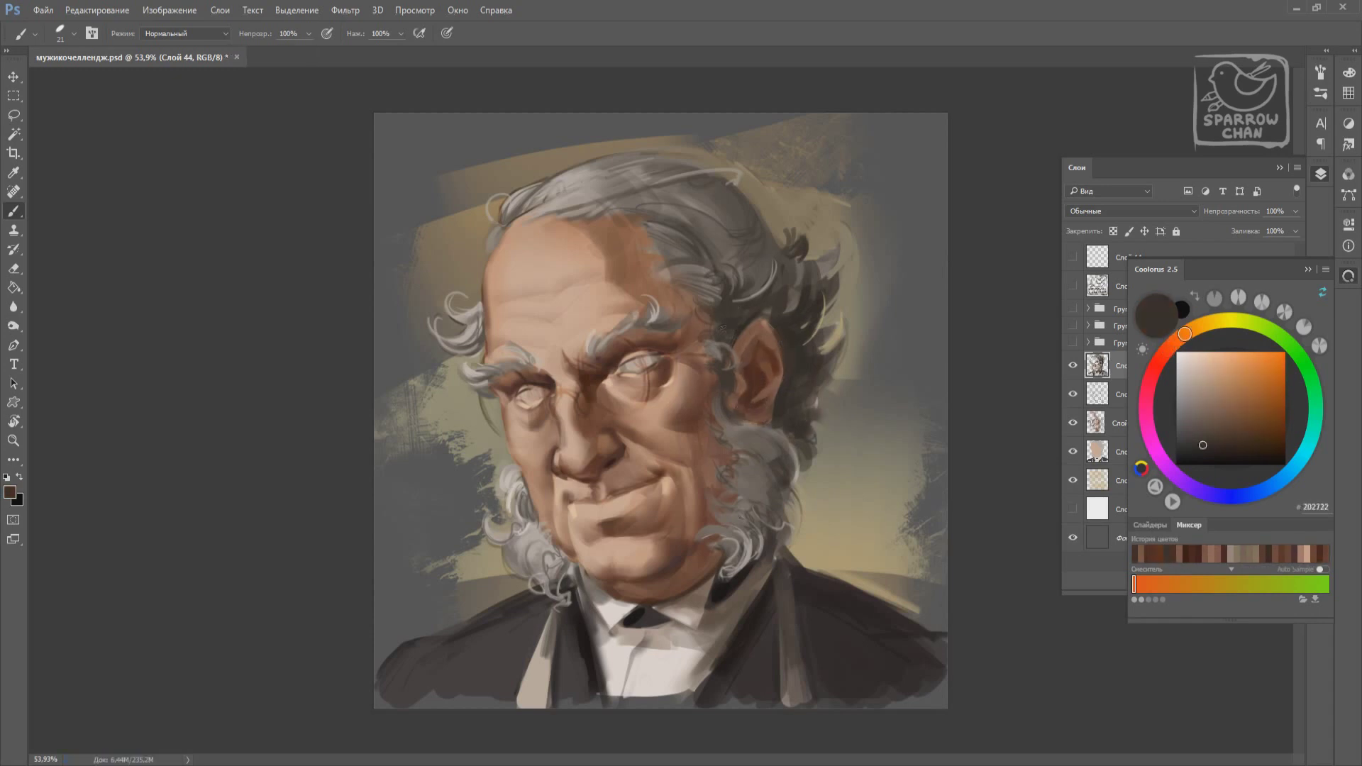
left_click(752, 355, "alt")
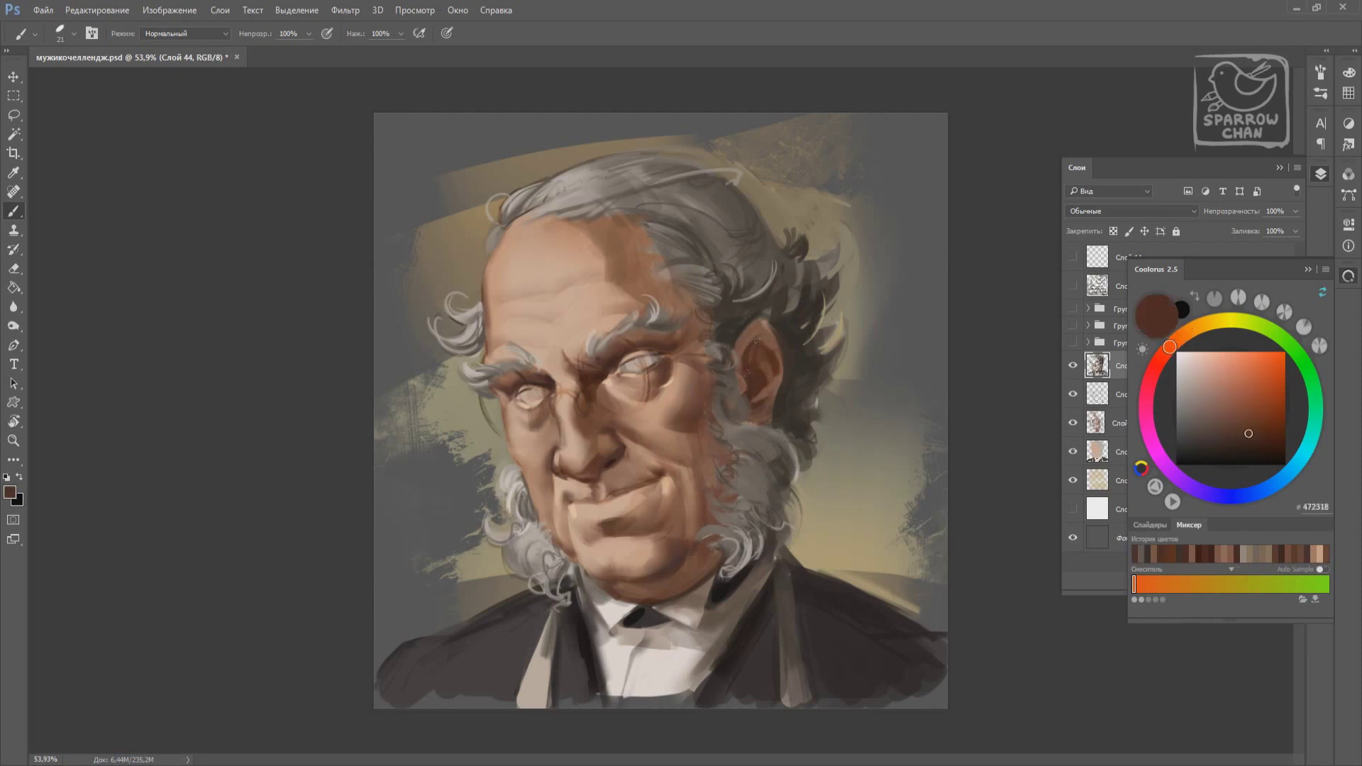
key("ctrl+w")
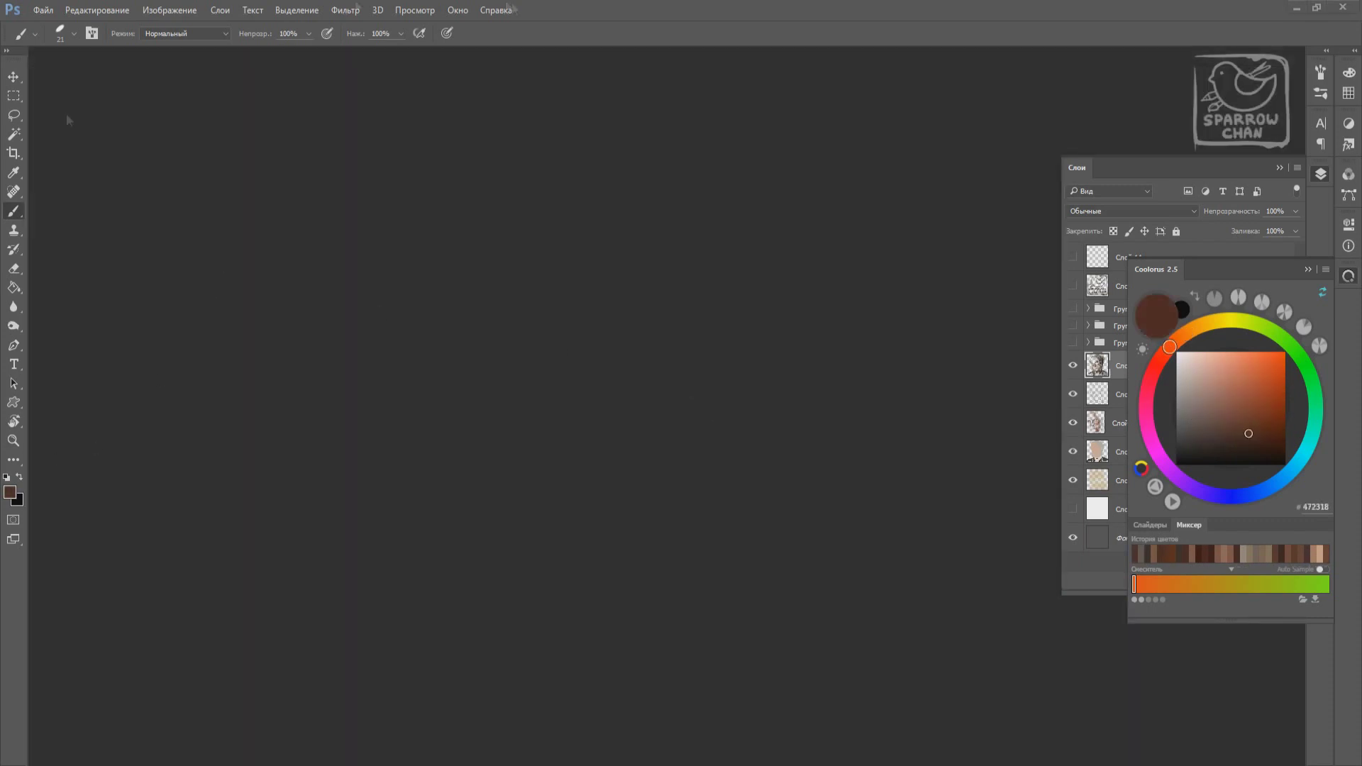
Restore the portrait as a floating window and enlarge the brush to 64 px.
left_click(458, 10)
left_click(334, 295)
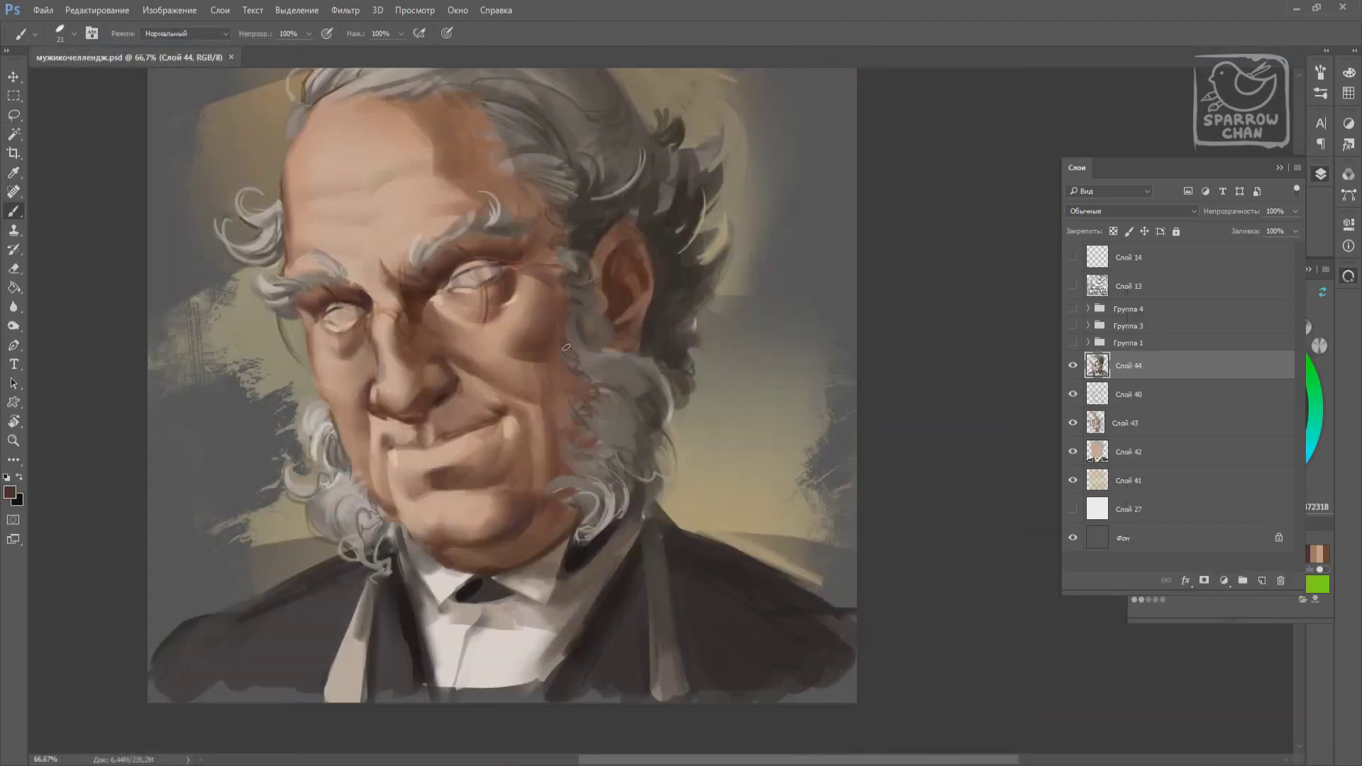
left_click(395, 517, "alt")
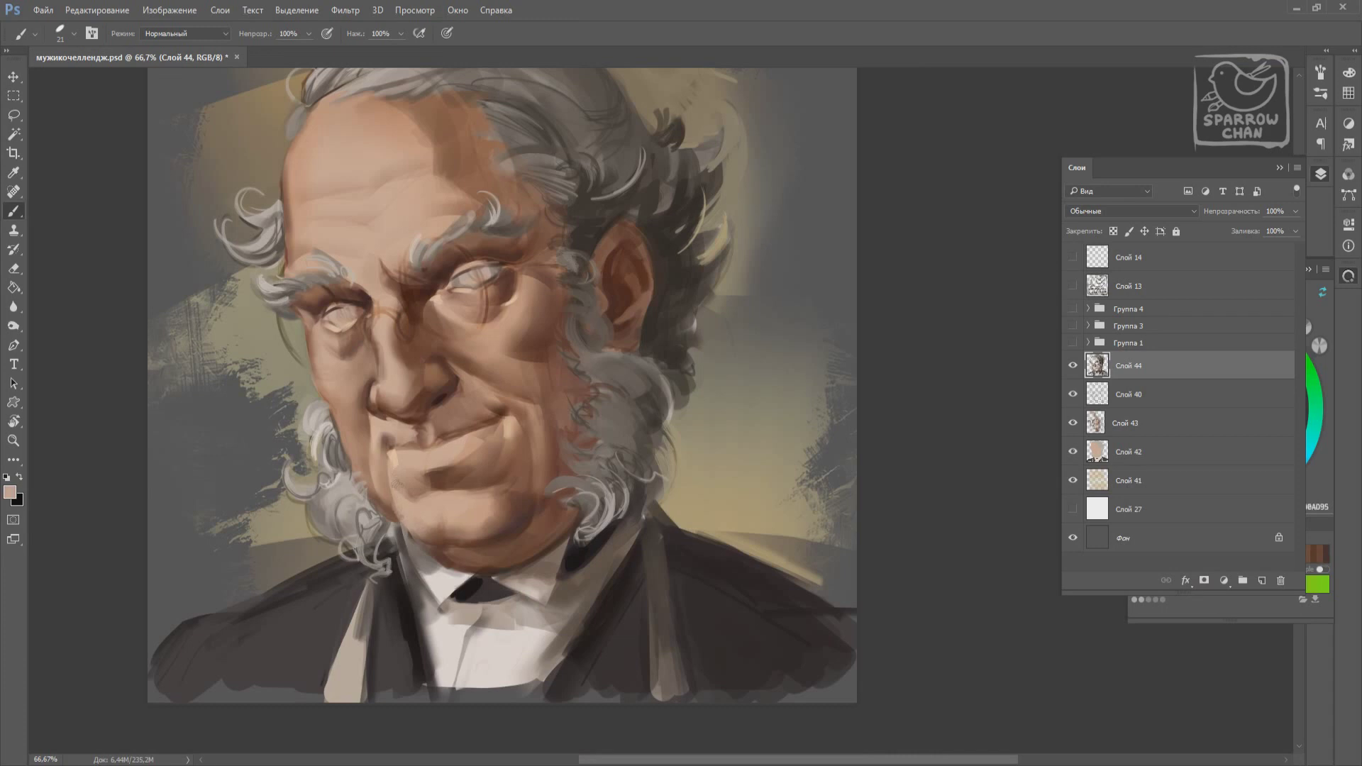
left_click(425, 399, "alt")
left_click(403, 312, "alt")
right_click(392, 317)
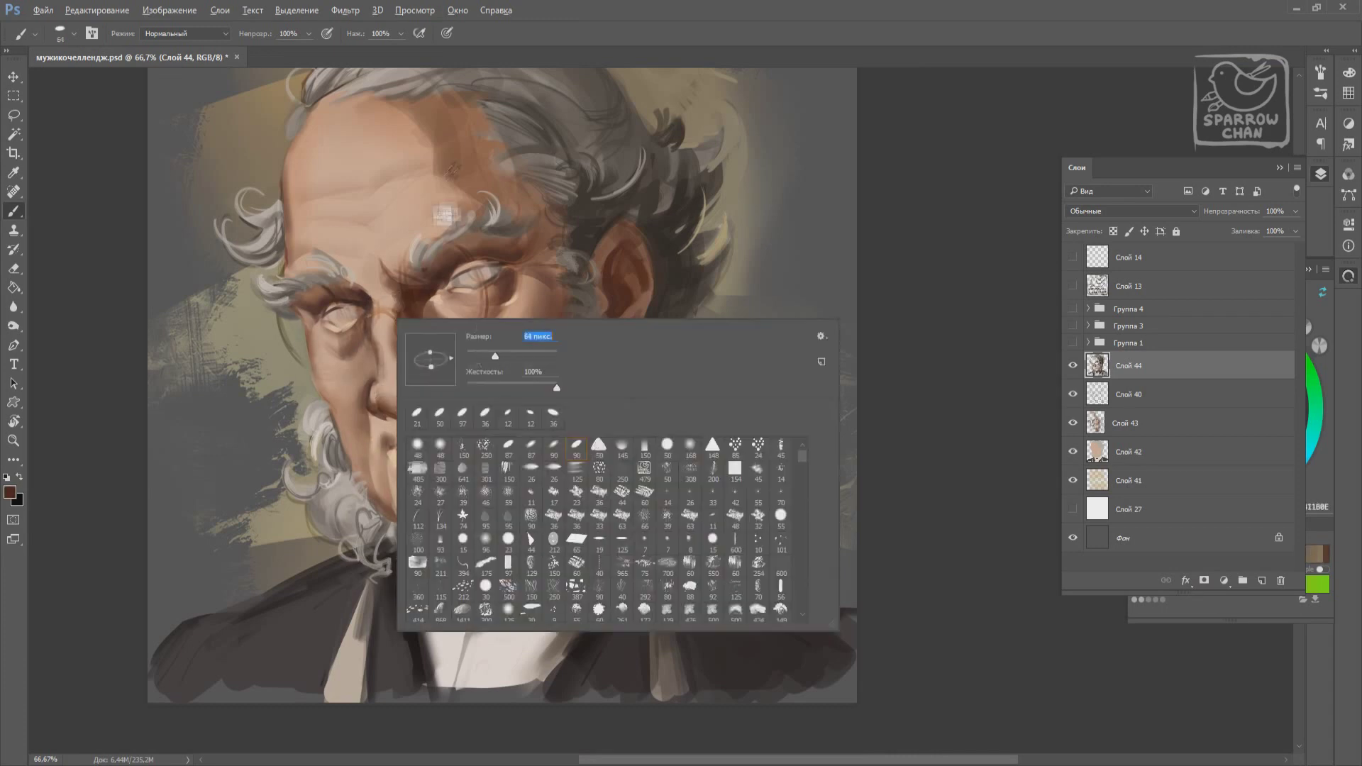
left_click(433, 359)
Paint a dark stroke at the mouth corner with a 25 px brush.
left_click(425, 178, "alt")
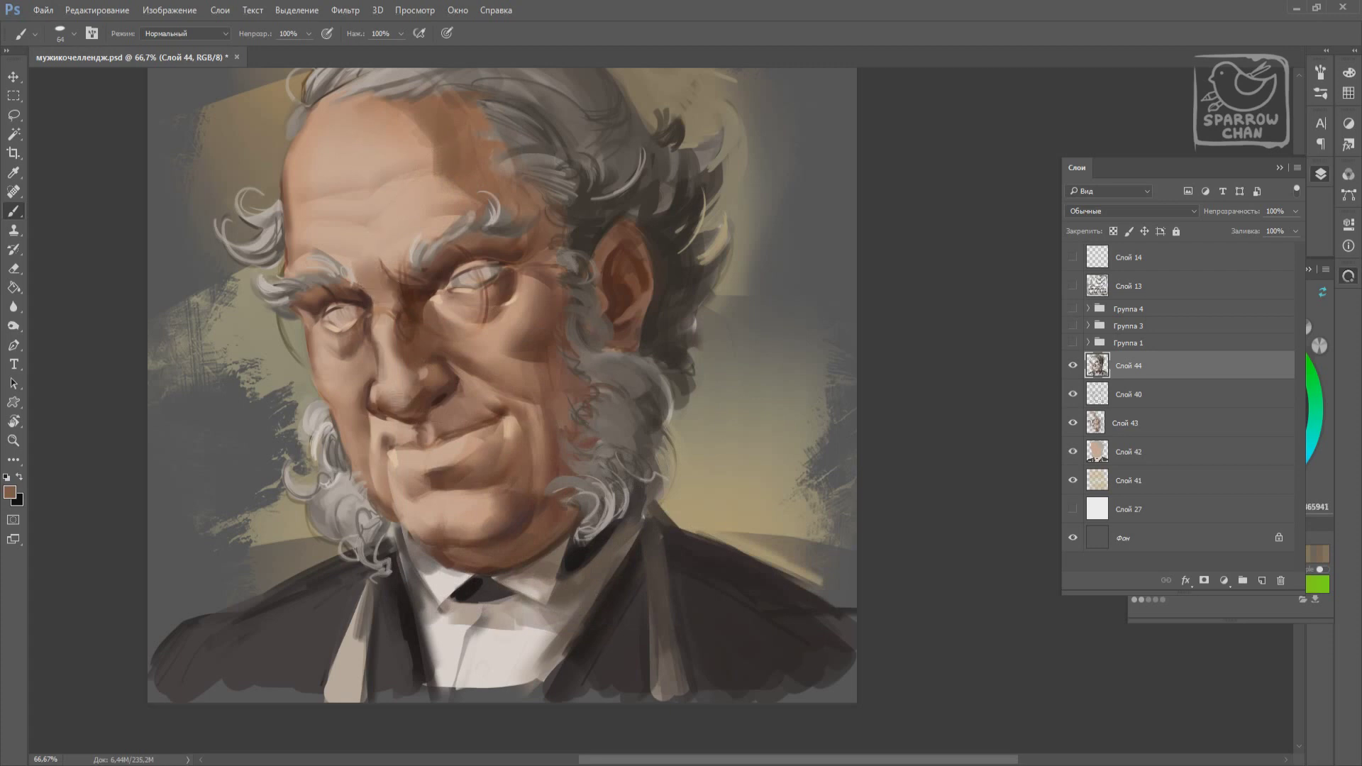
right_click(420, 385)
left_click(507, 431)
left_click(420, 383, "alt")
left_click(379, 467, "alt")
mouse_move(426, 415)
left_mouse_down()
mouse_move(504, 410)
mouse_move(575, 454)
left_mouse_up()
Darken the smile line around the mouth and set the brush size to 12.
left_click(411, 487, "alt")
right_click(489, 440)
left_click(501, 449)
left_click(406, 448, "alt")
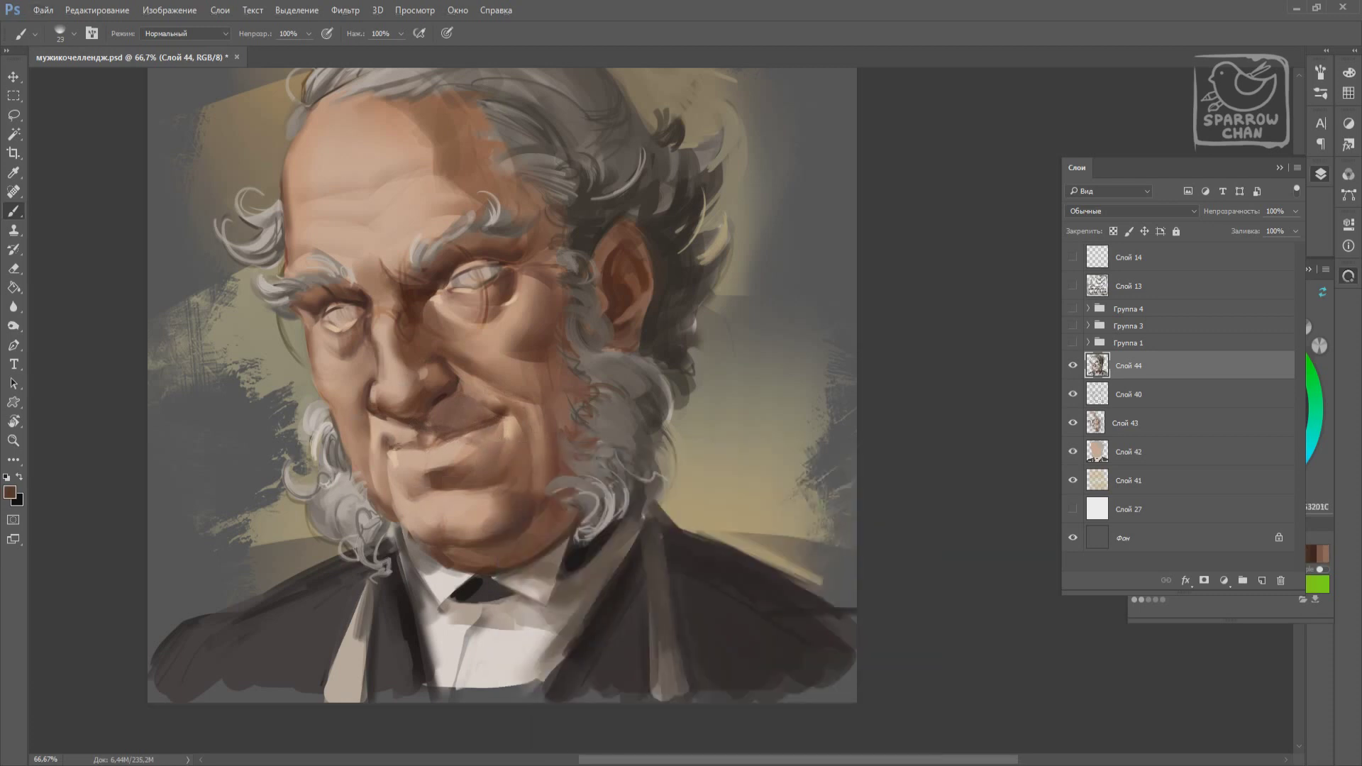
left_click(443, 487, "alt")
right_click(458, 440)
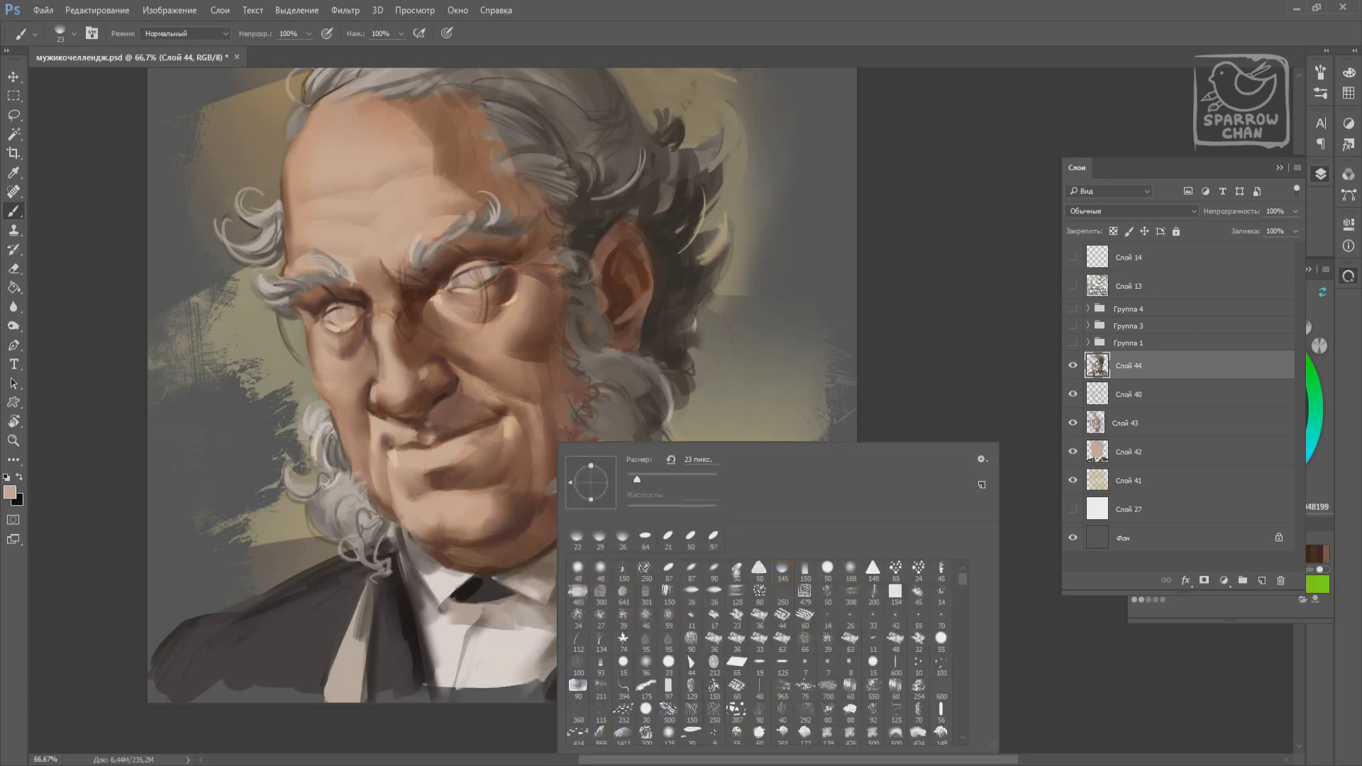
type("12")
key("Return")
Set the brush size to 28 and choose a bright orange-brown on the Coolorus wheel.
left_click(424, 429, "alt")
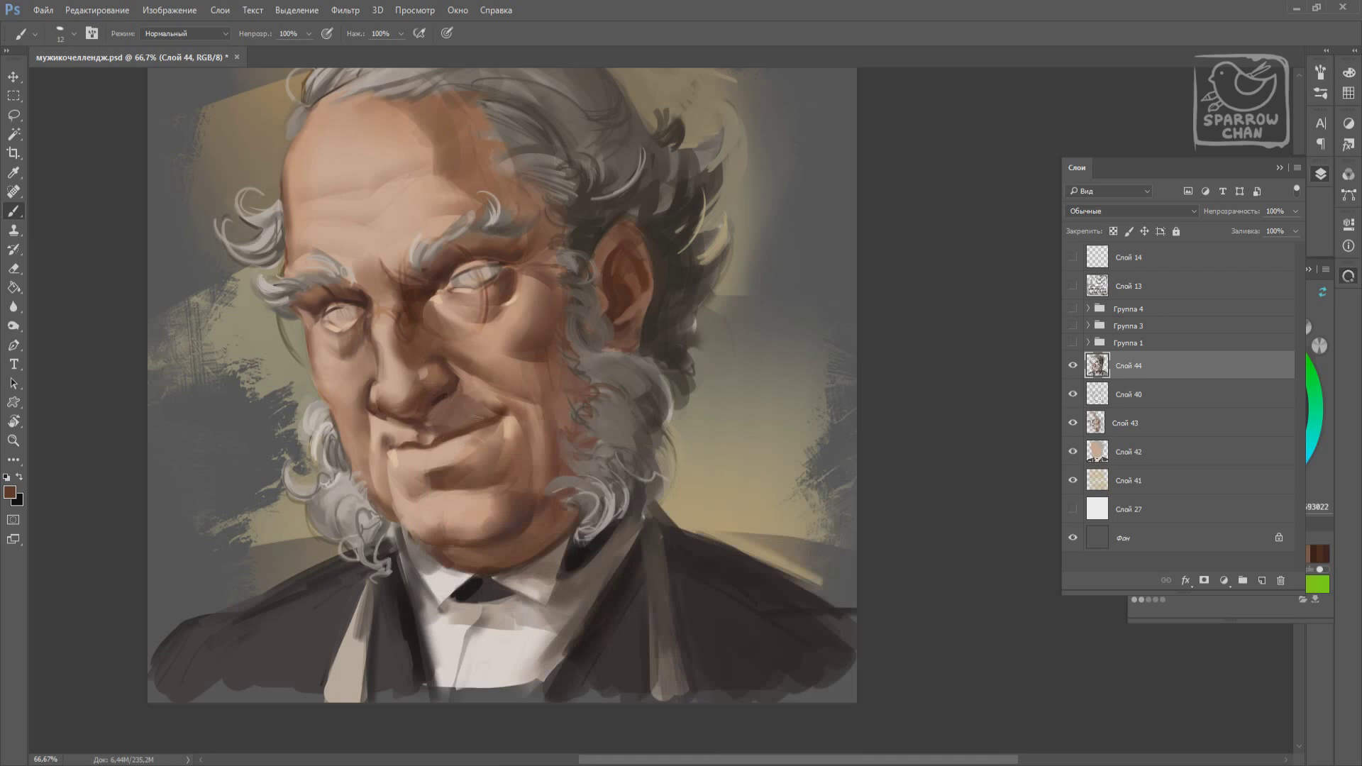
left_click(468, 447, "alt")
right_click(475, 448)
type("28 пикс.")
key("Return")
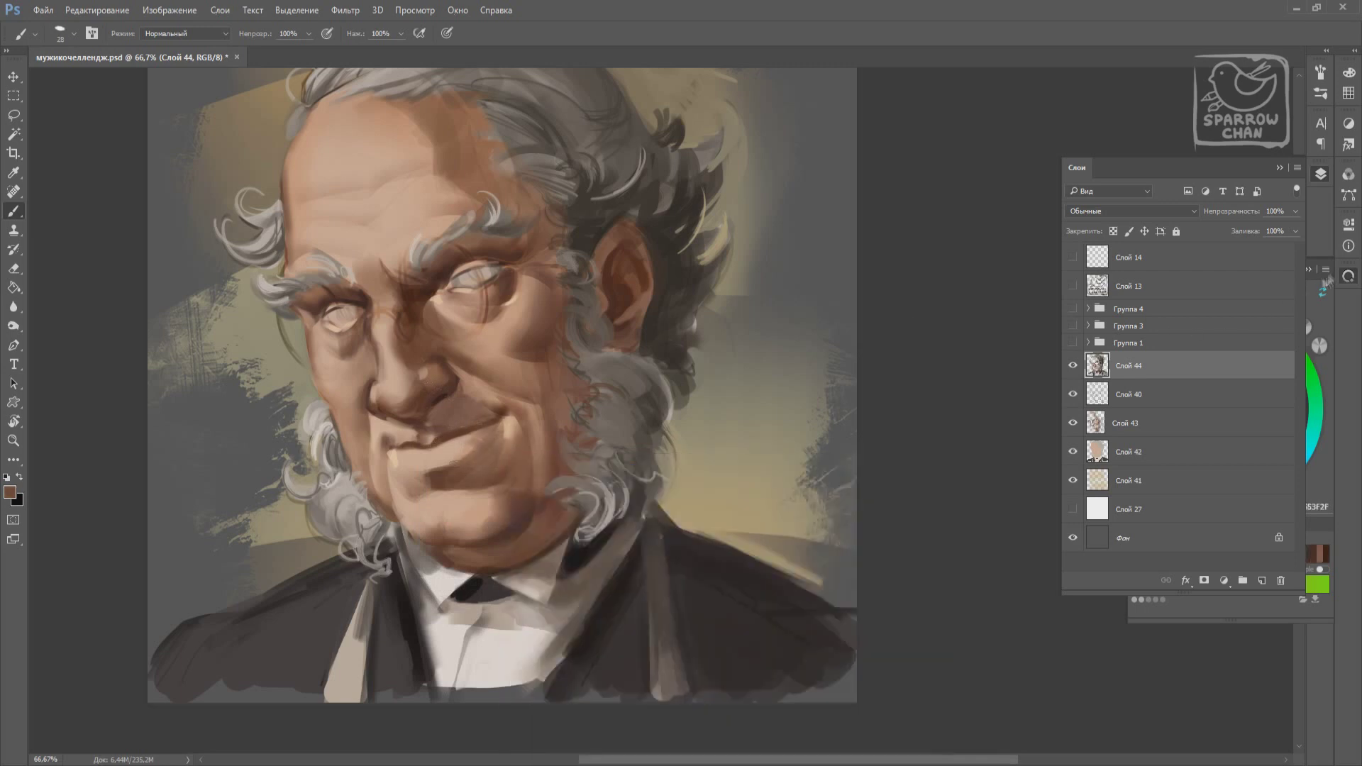
key("F6")
left_click(1256, 374)
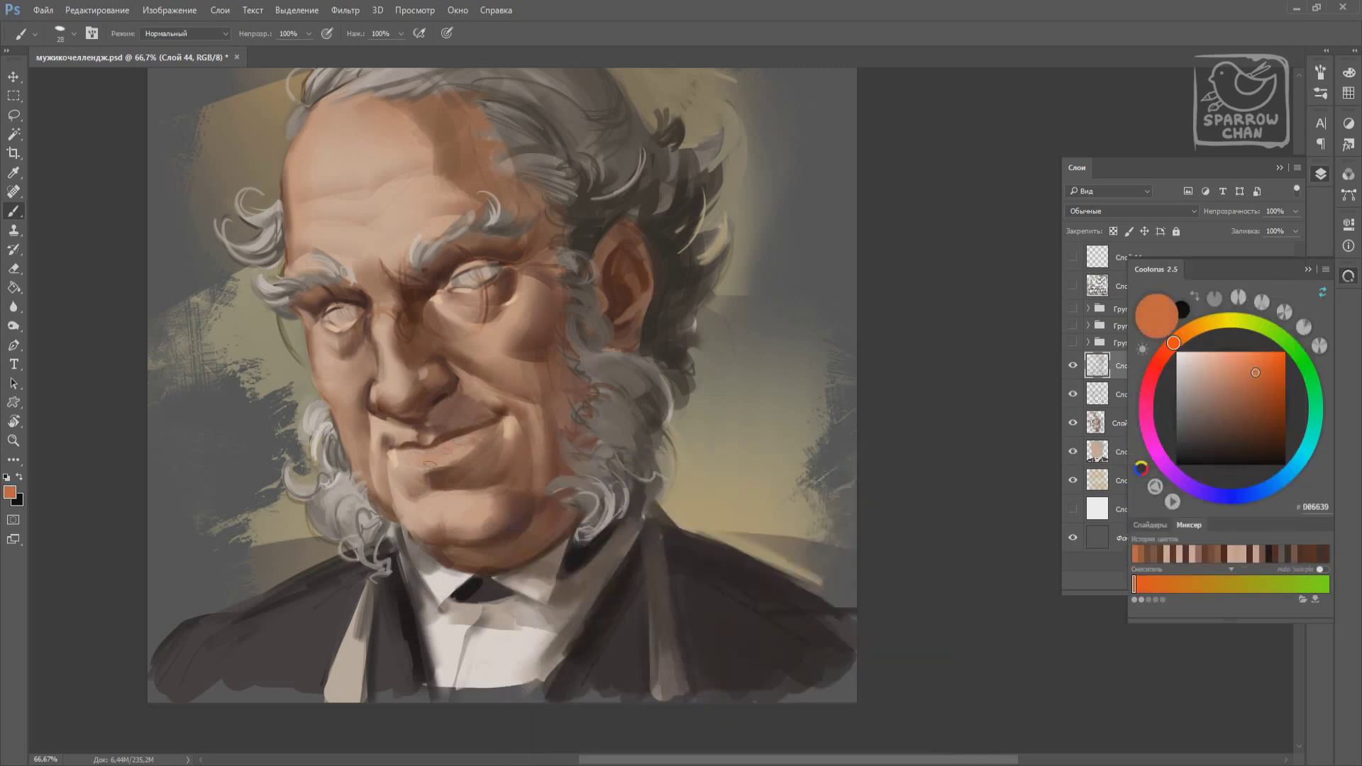
Alternate light skin highlights and dark brown shadows, ending on a 12 px brush.
left_click(441, 476, "alt")
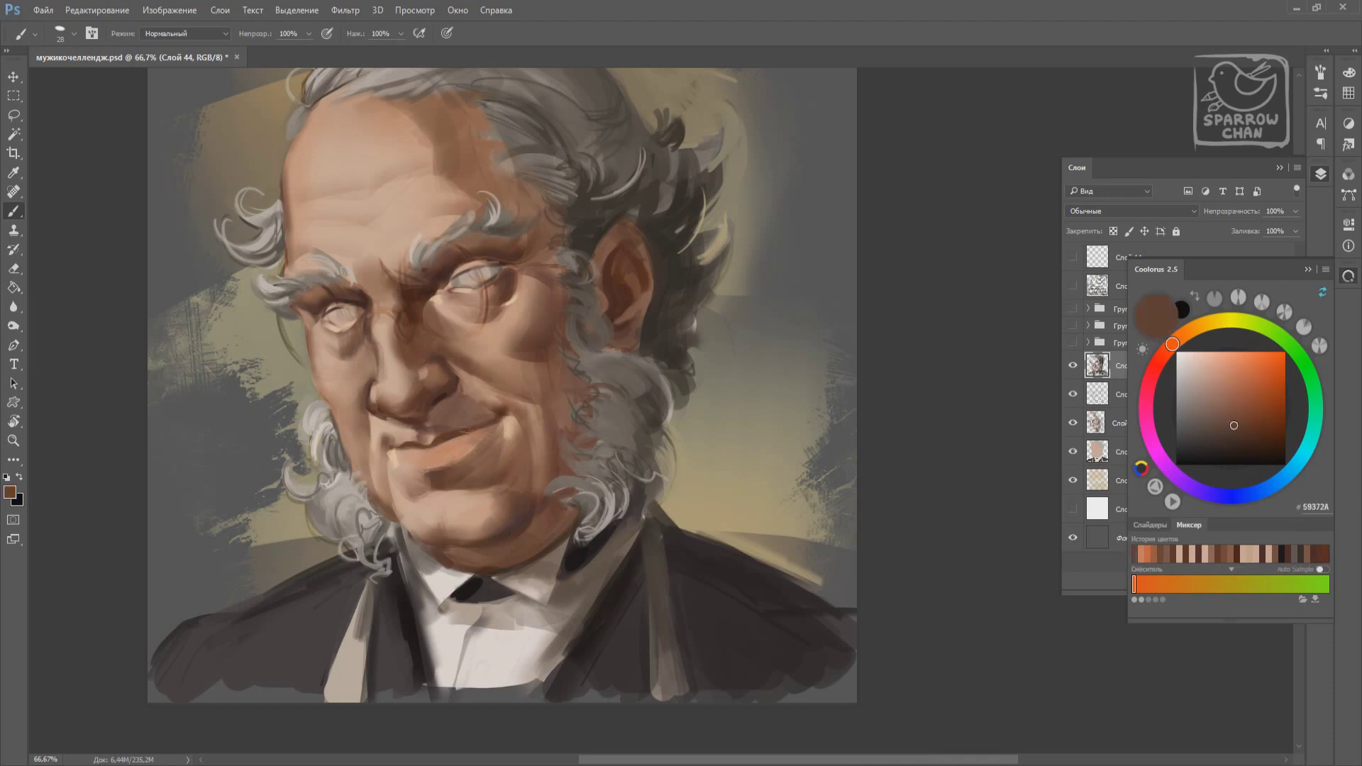
right_click(483, 452)
key("Escape")
key("Escape")
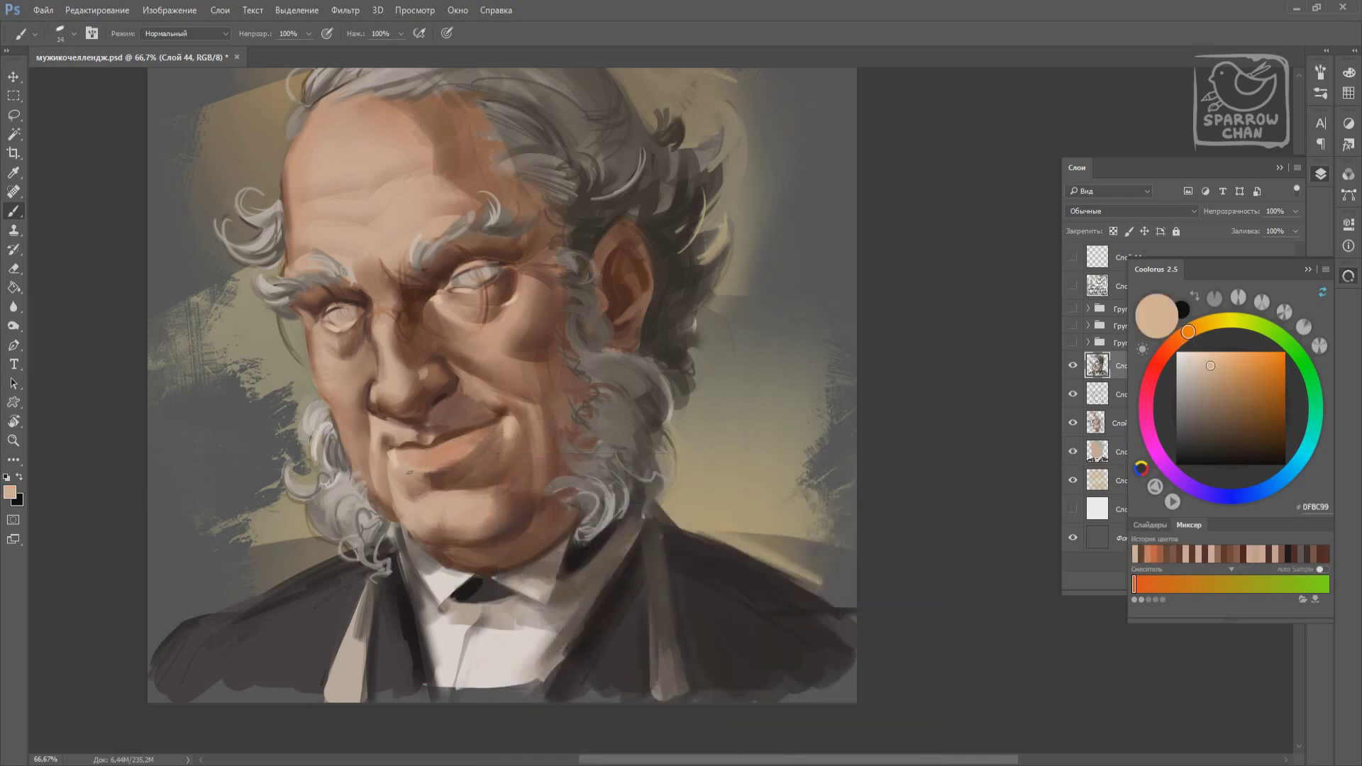
right_click(468, 453)
left_click(402, 462, "alt")
left_click(450, 446, "alt")
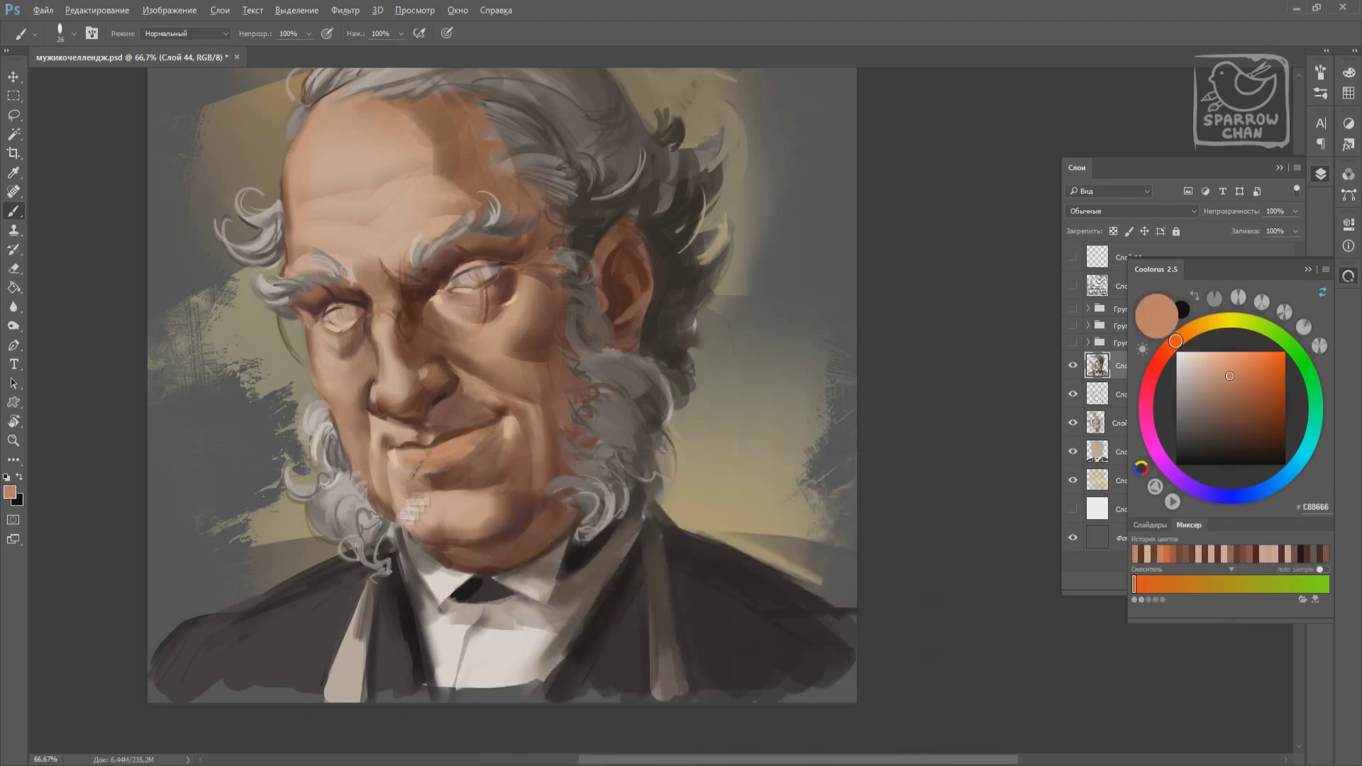
right_click(501, 452)
key("Escape")
left_click(454, 457, "alt")
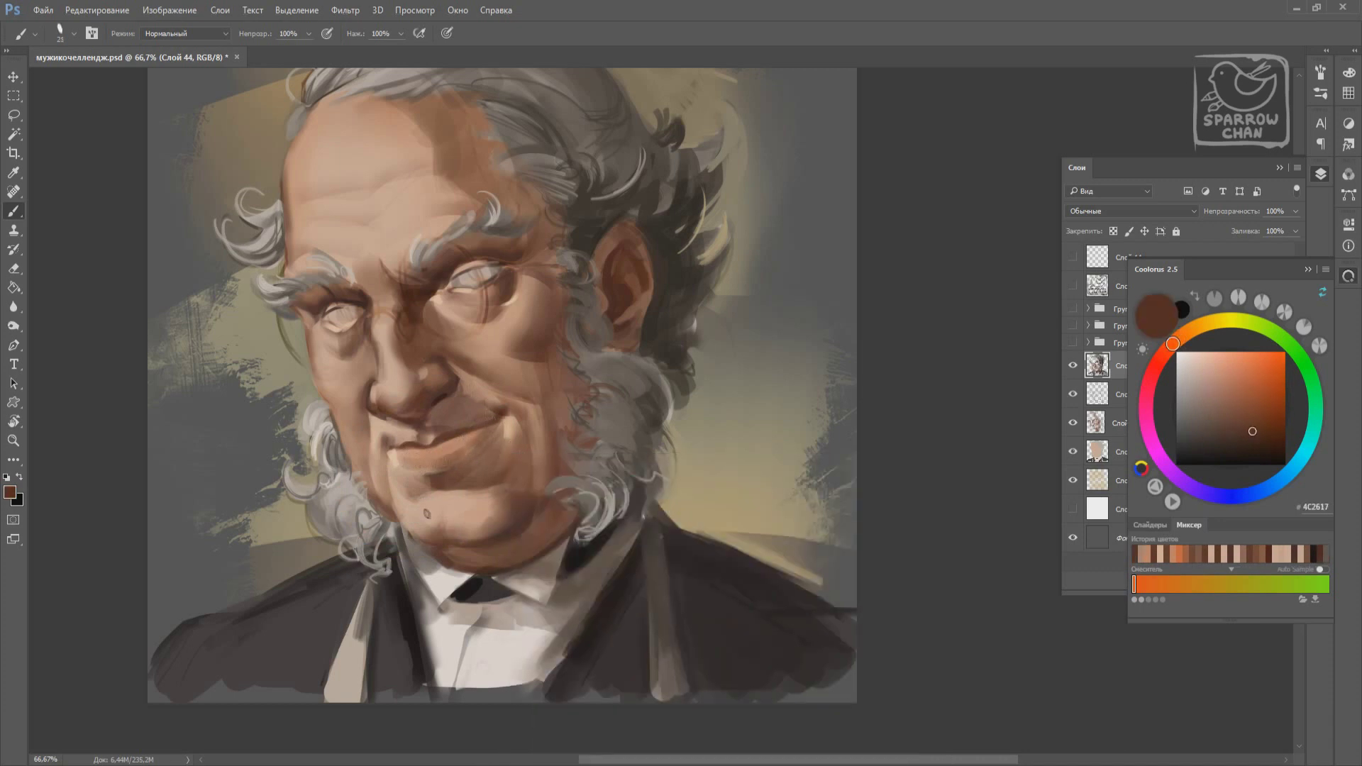
right_click(473, 451)
right_click(432, 418)
key("Escape")
Set a 23 px brush and pick deep reddish and dark browns for shading.
right_click(476, 432)
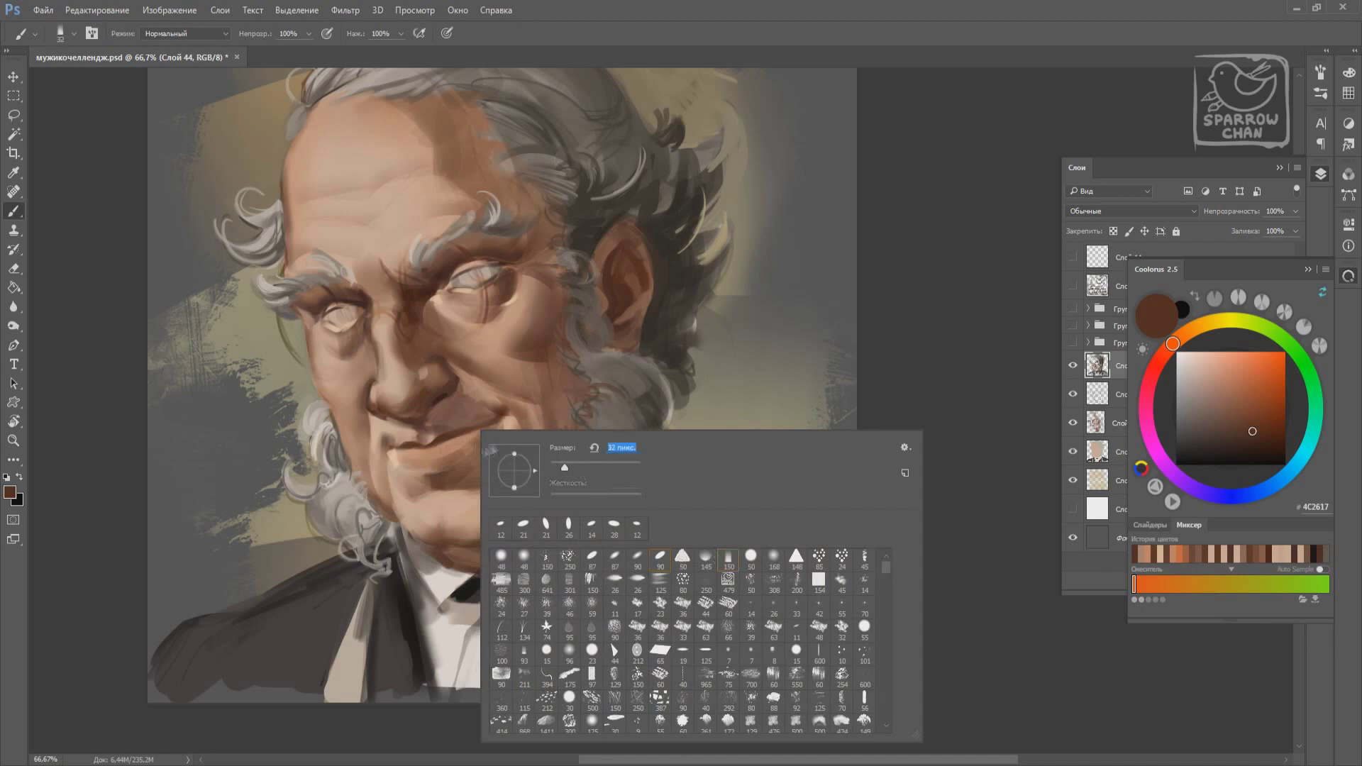
key("Escape")
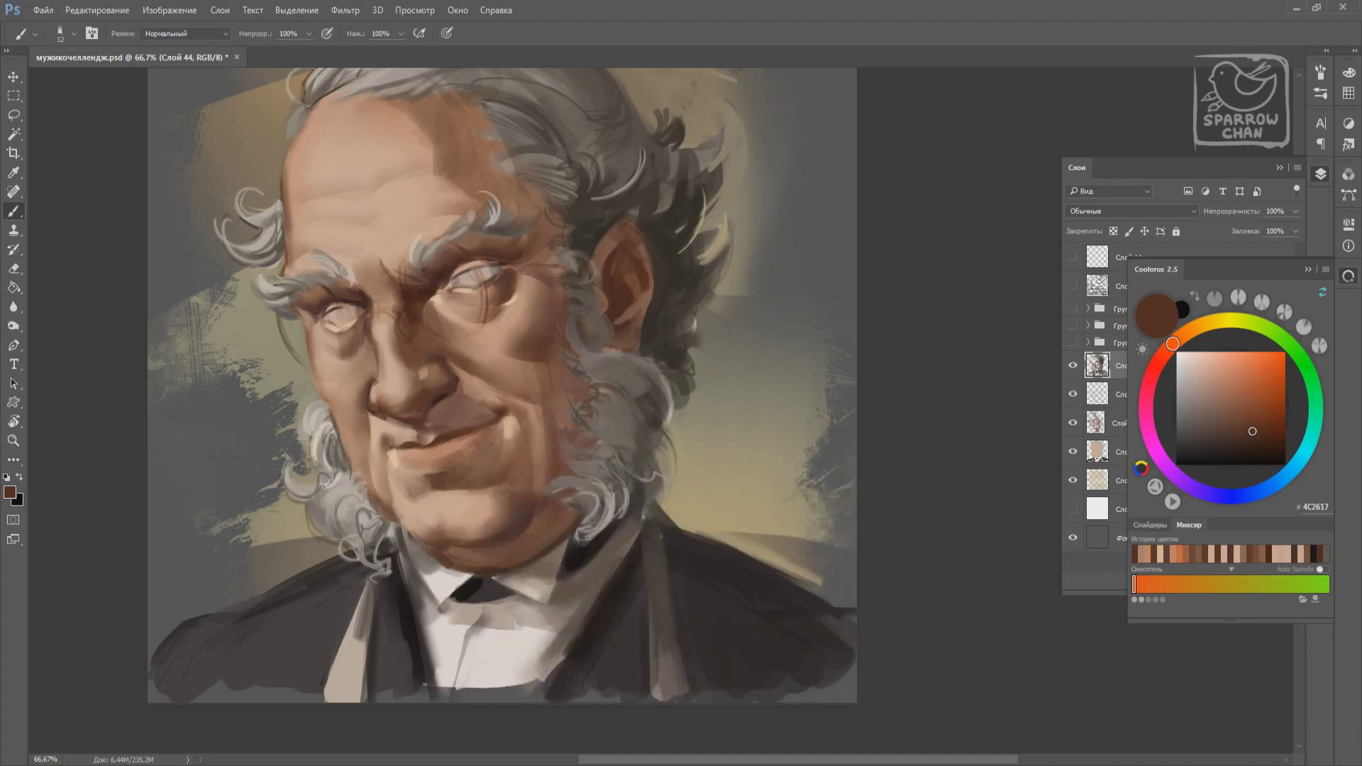
right_click(482, 436)
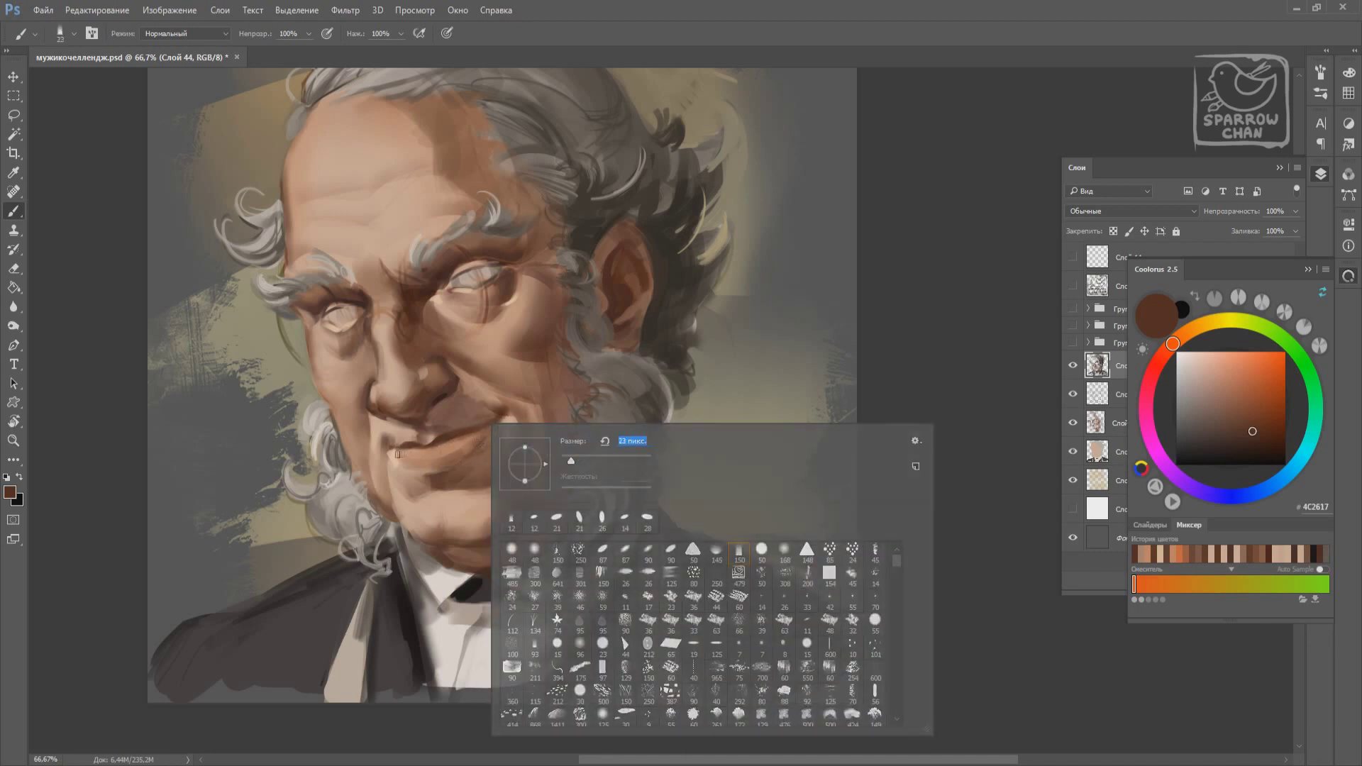
key("Escape")
left_click(1279, 405)
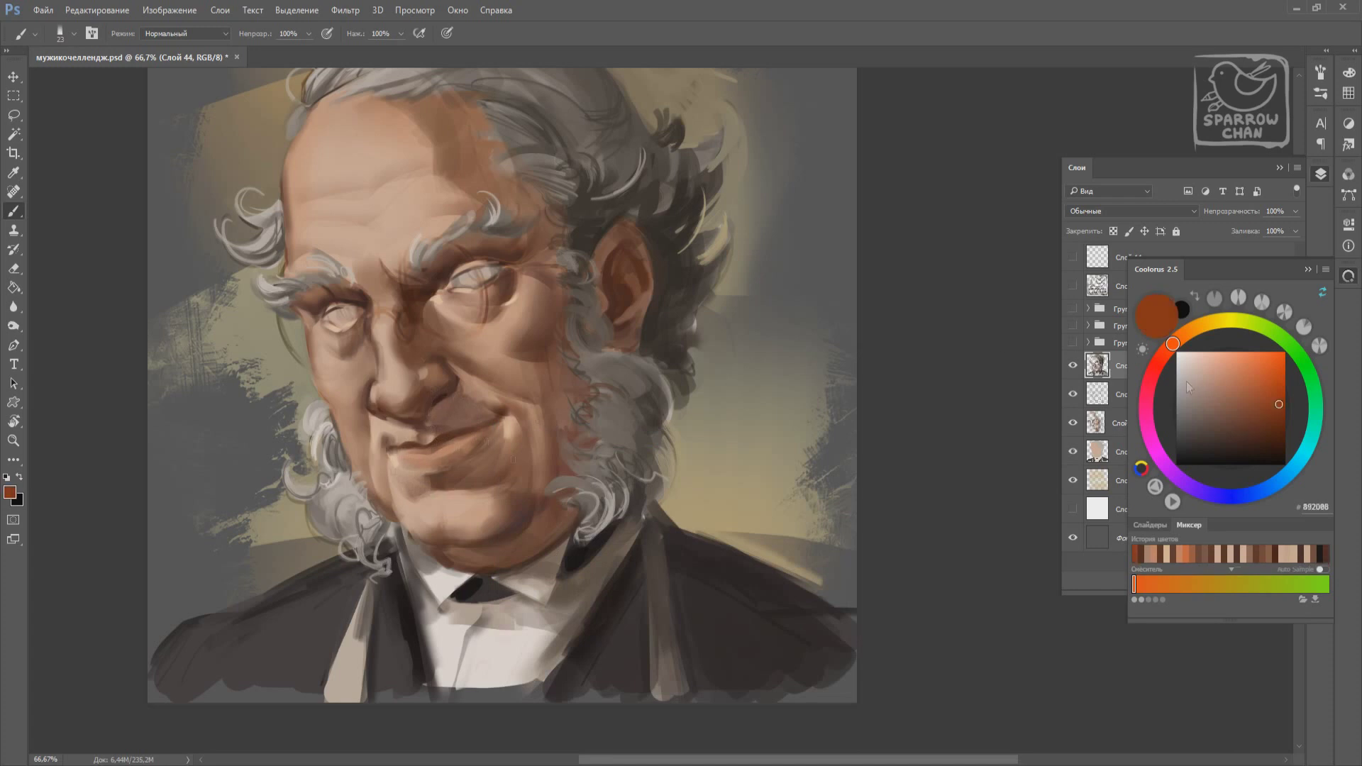
left_click(383, 362, "alt")
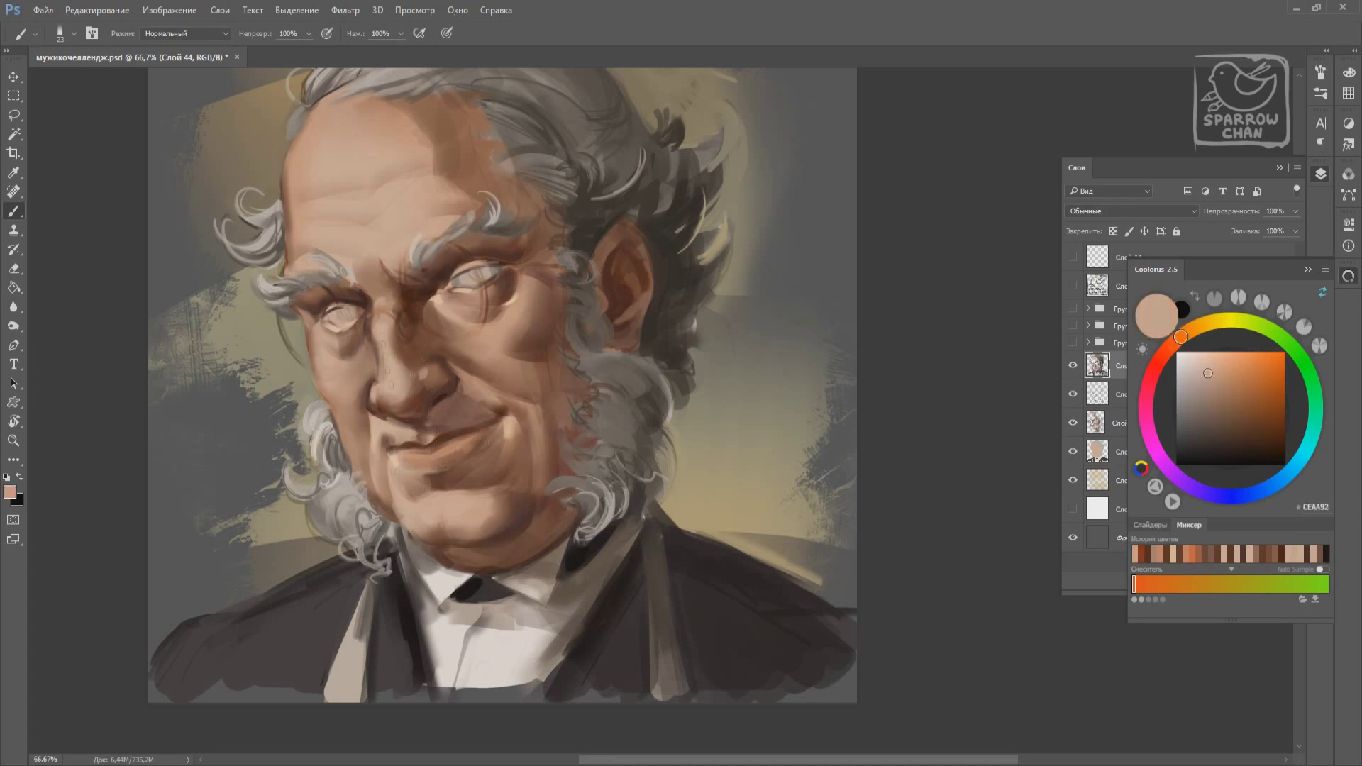
left_click(321, 354, "alt")
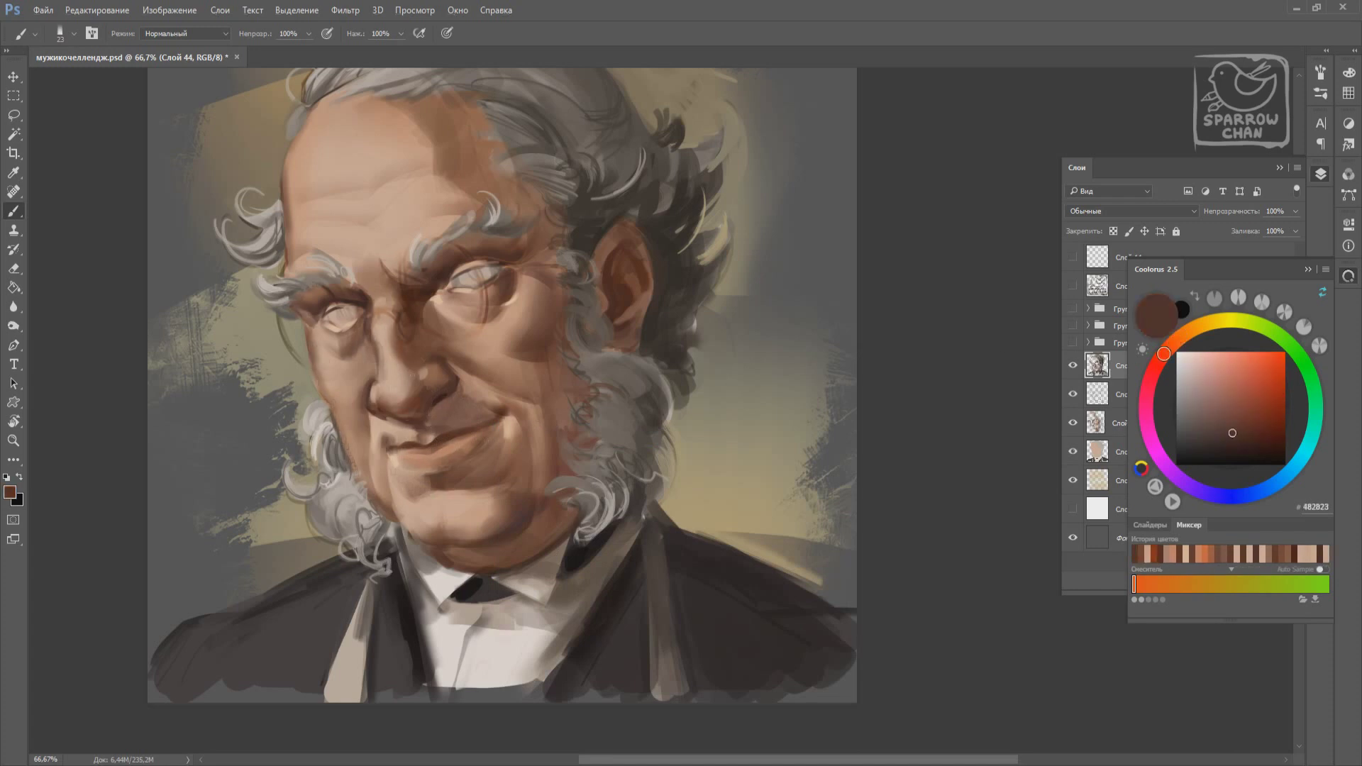
left_click(428, 553, "alt")
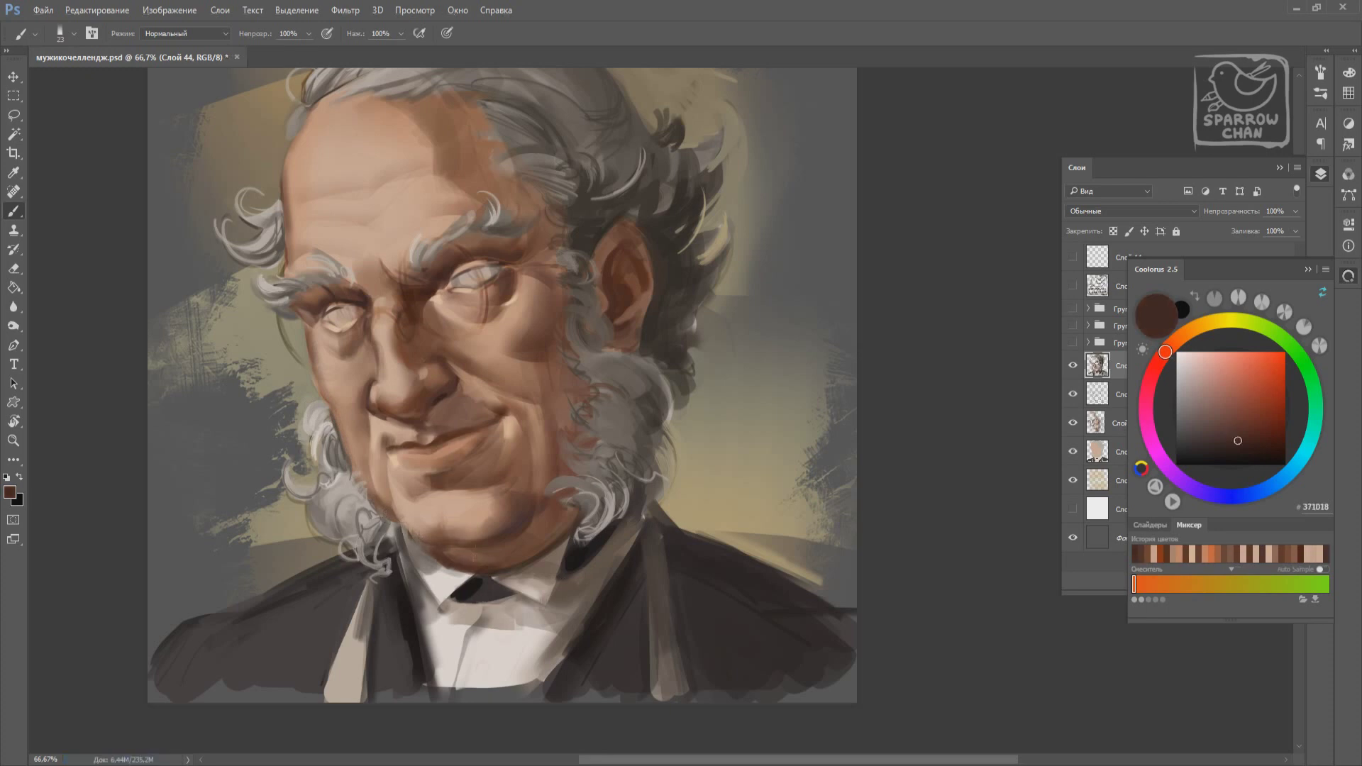
Shade the chin with mid browns, switching between 67 px and 18 px brushes.
right_click(499, 452)
key("Escape")
left_click(454, 521, "alt")
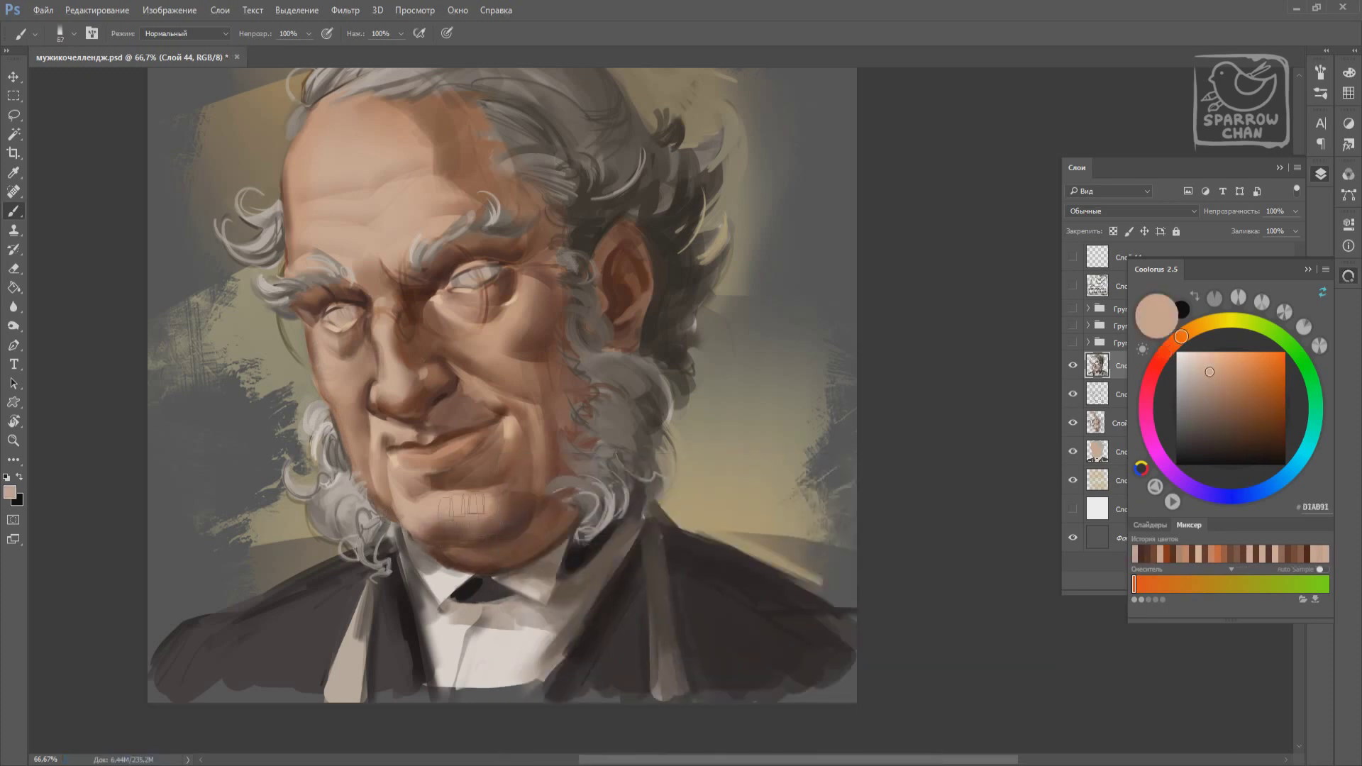
right_click(497, 454)
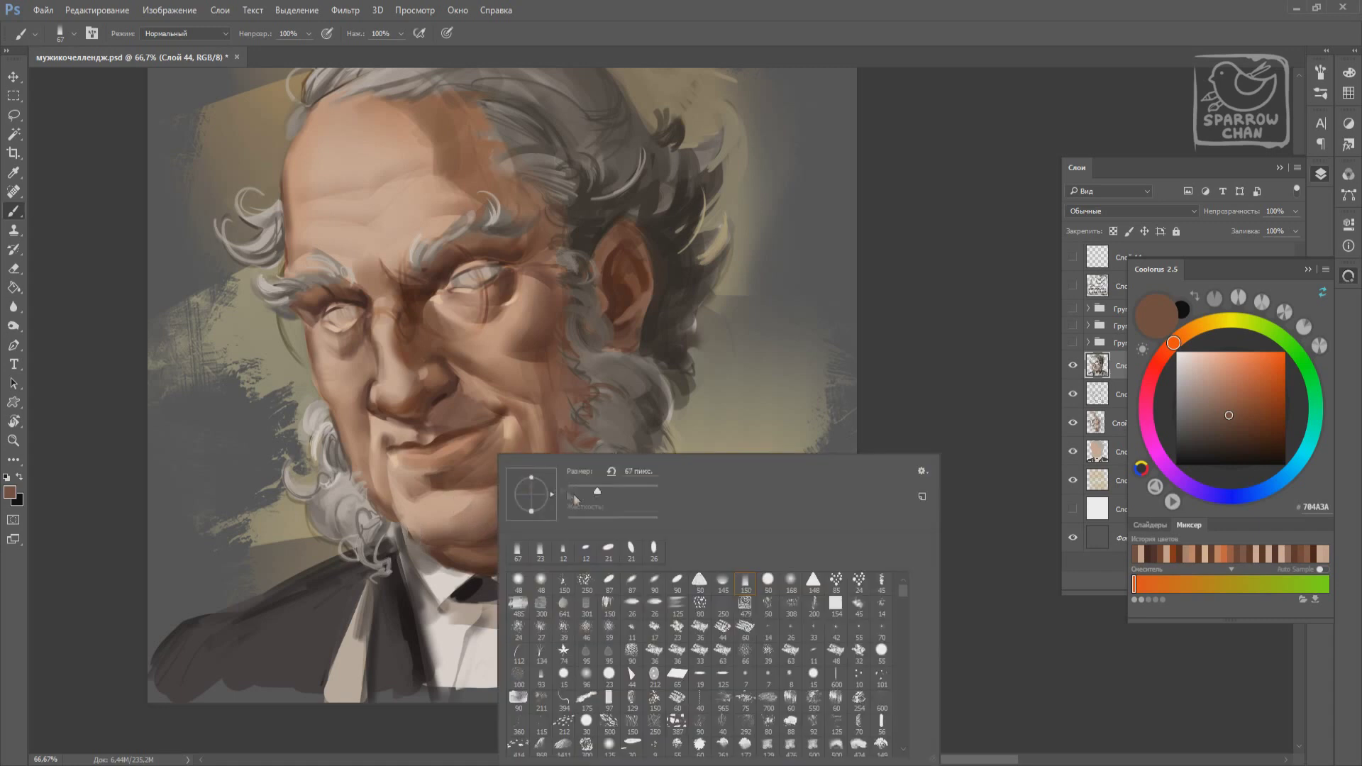
key("Escape")
left_click(413, 534, "alt")
left_click(493, 533, "alt")
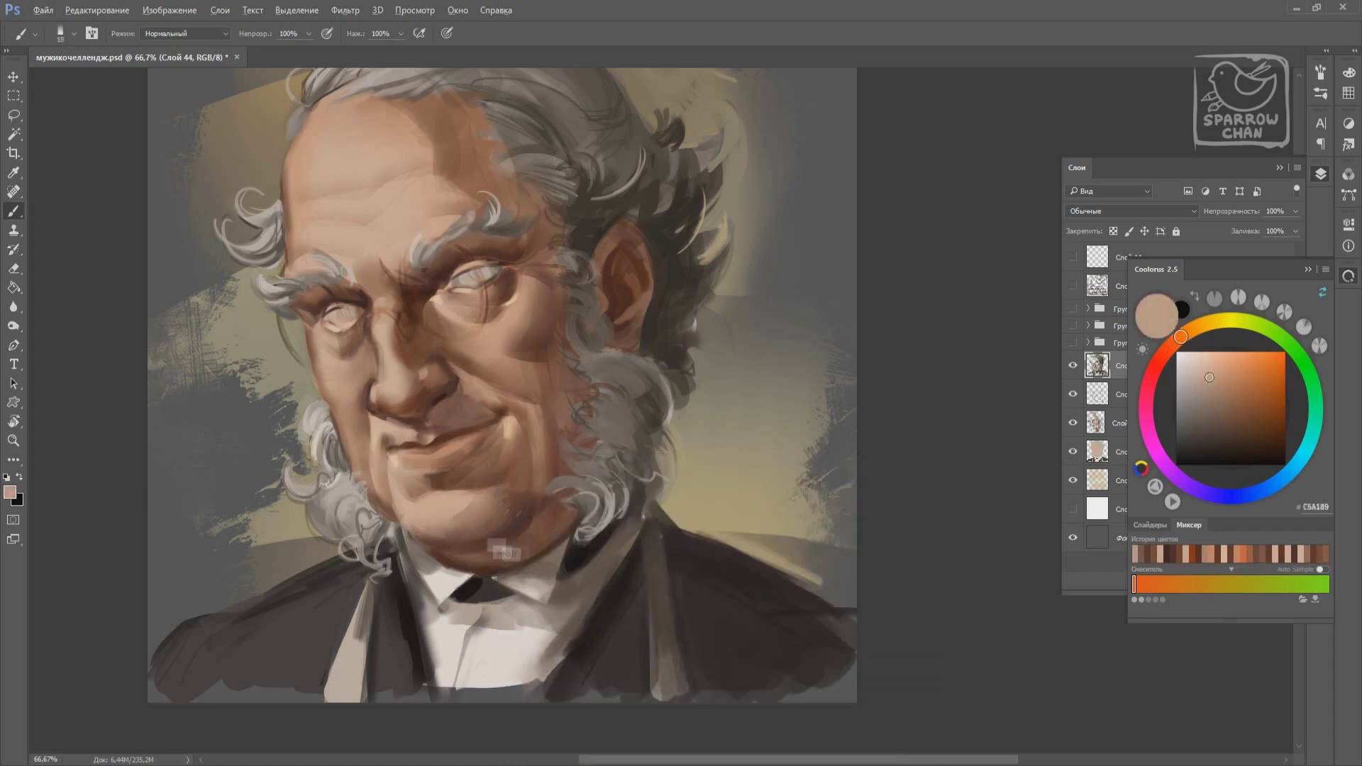
left_click(505, 549, "alt")
Add dark brown chin shadows and set the brush to 20 px.
right_click(514, 454)
key("Escape")
left_click(465, 534, "alt")
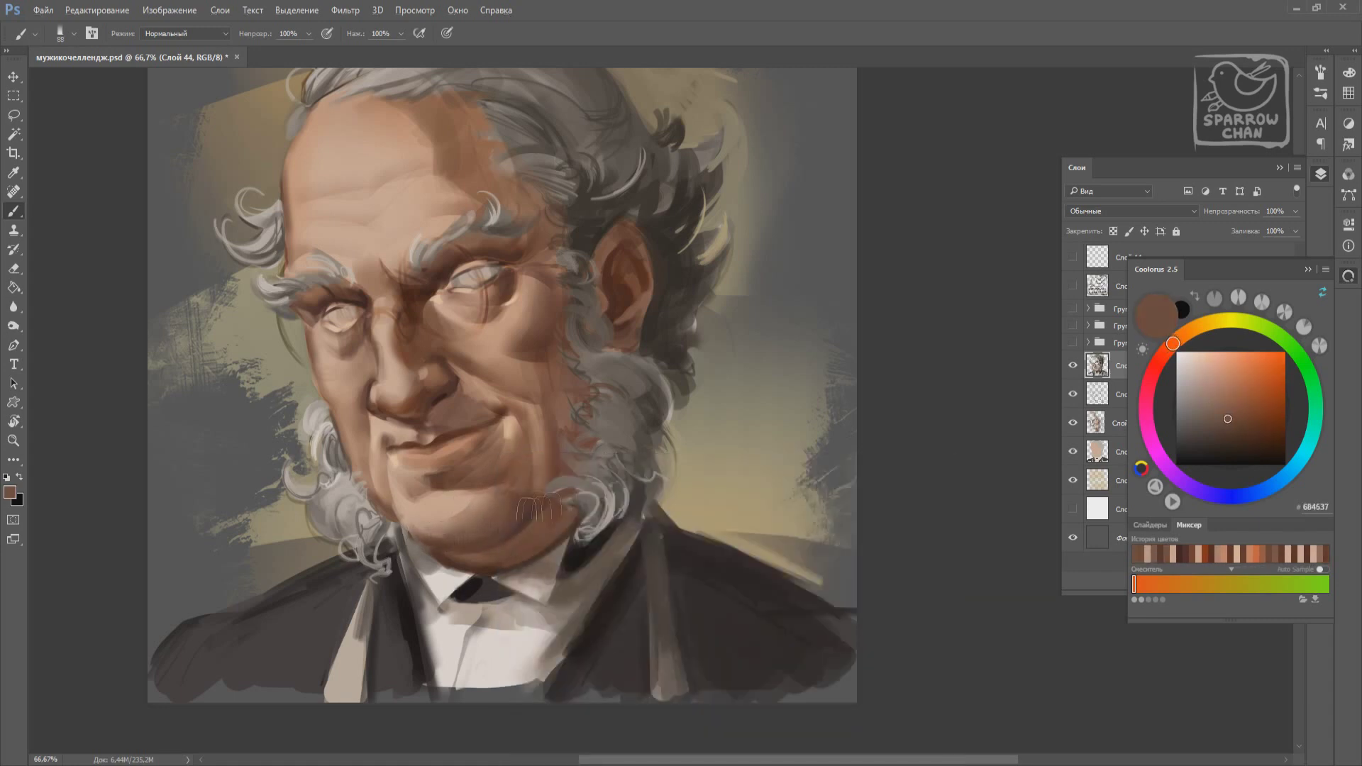
left_click(518, 528, "alt")
left_click(546, 521, "alt")
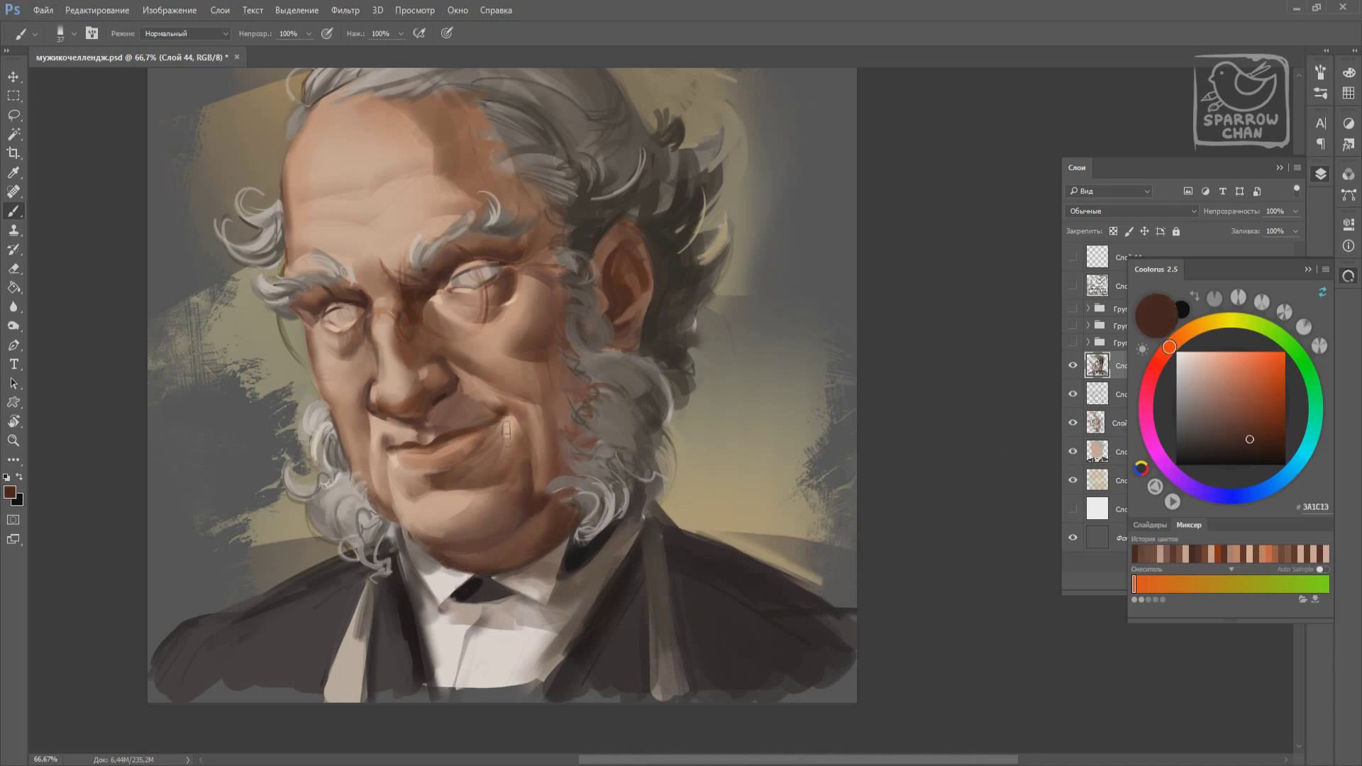
left_click(455, 484, "alt")
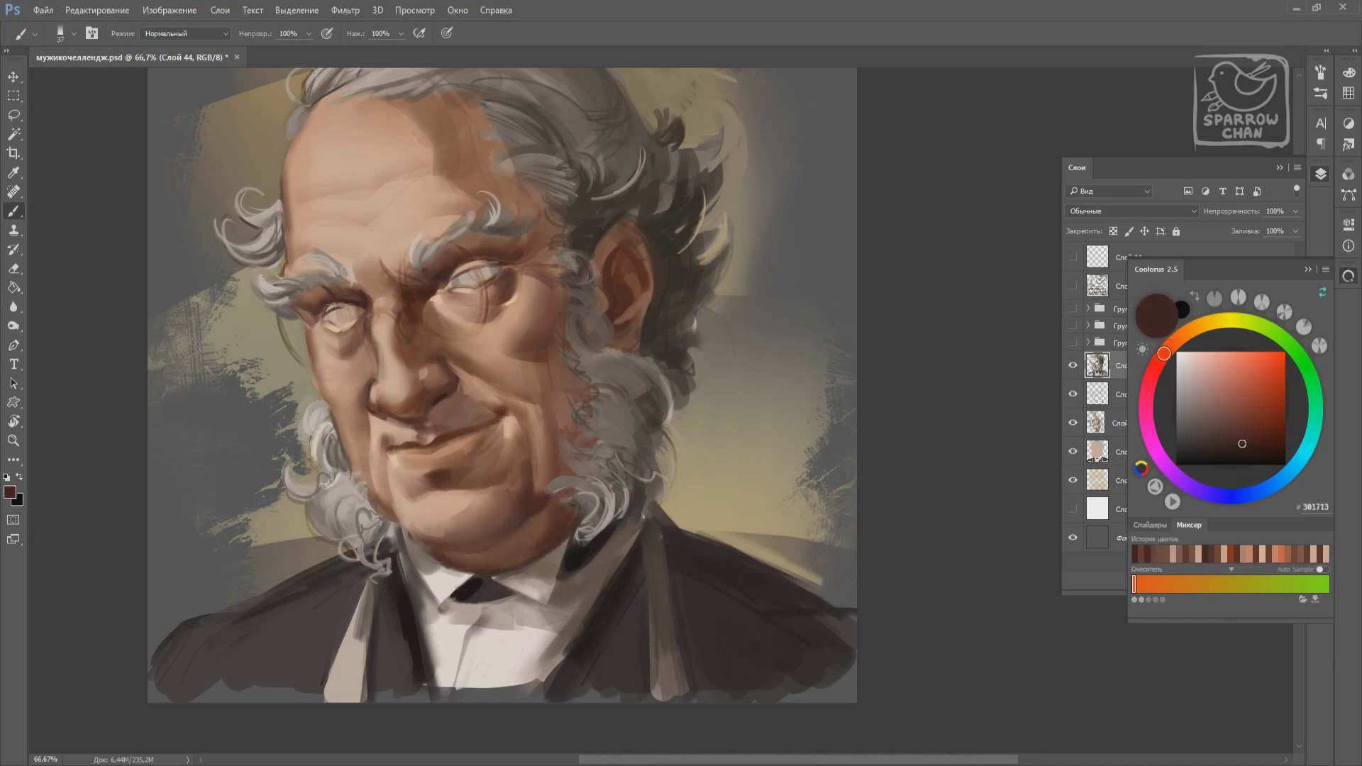
right_click(386, 374)
double_click(411, 490)
Pick soft skin tones and dark browns for the facial wrinkles.
left_click(496, 350, "alt")
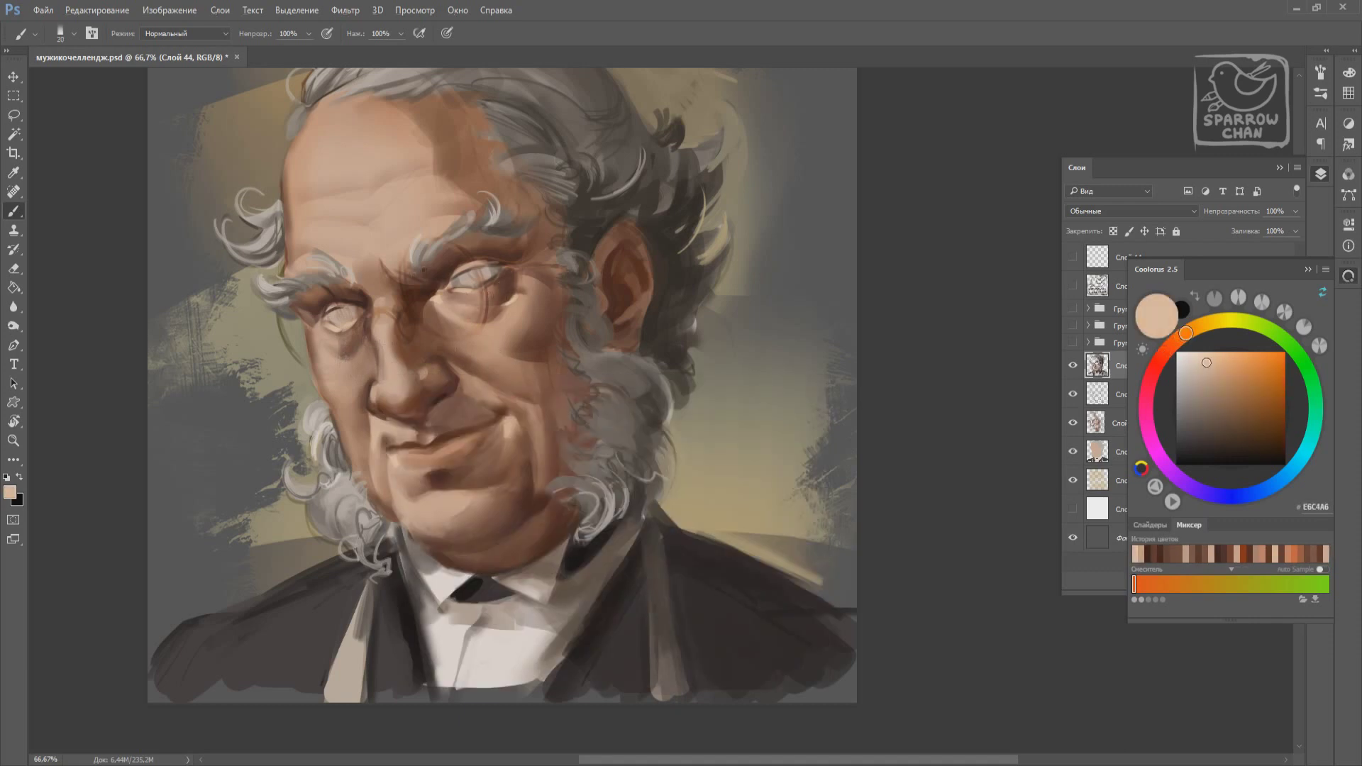
left_click(483, 298, "alt")
left_click(489, 328, "alt")
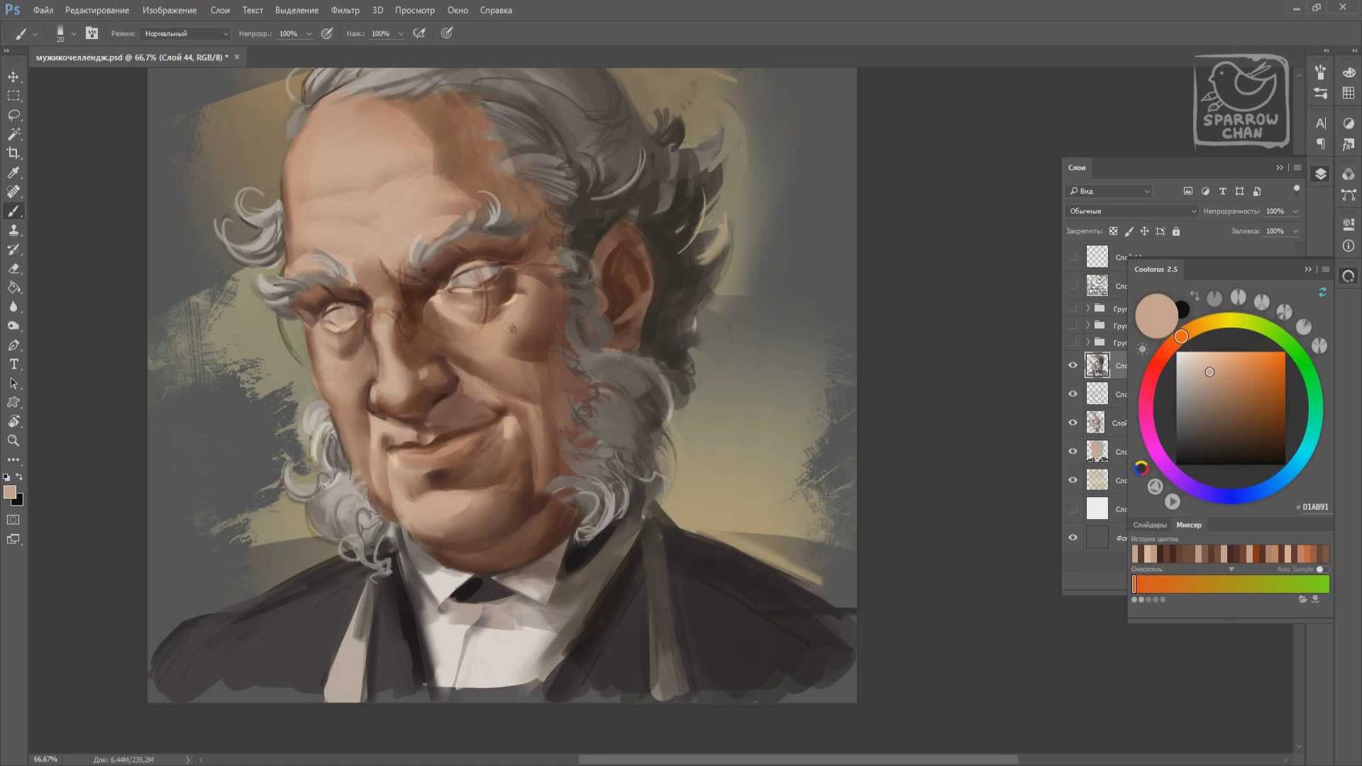
left_click(509, 284, "alt")
left_click(320, 338, "alt")
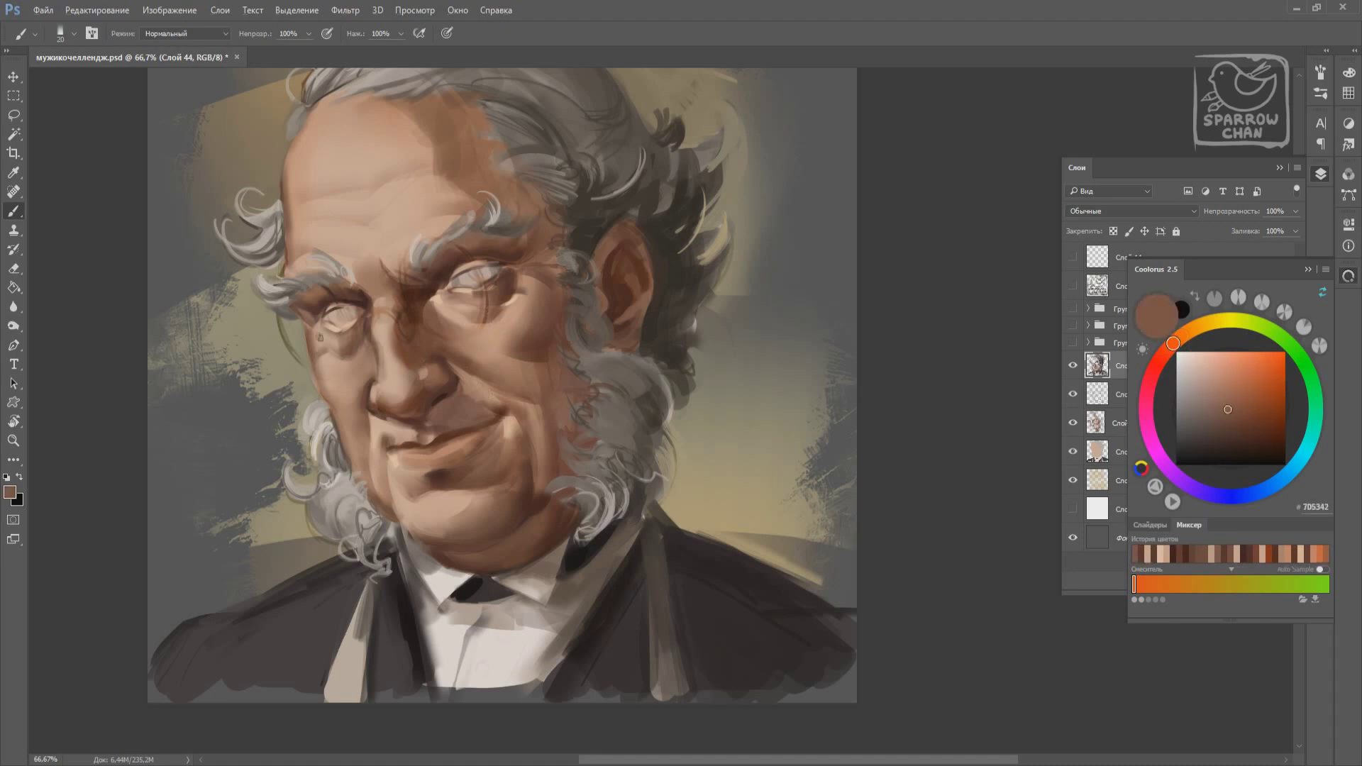
left_click(345, 365, "alt")
left_click(517, 291, "alt")
Add warm cheek browns, light highlights and dark shadows, then save the portrait.
left_click(508, 286, "alt")
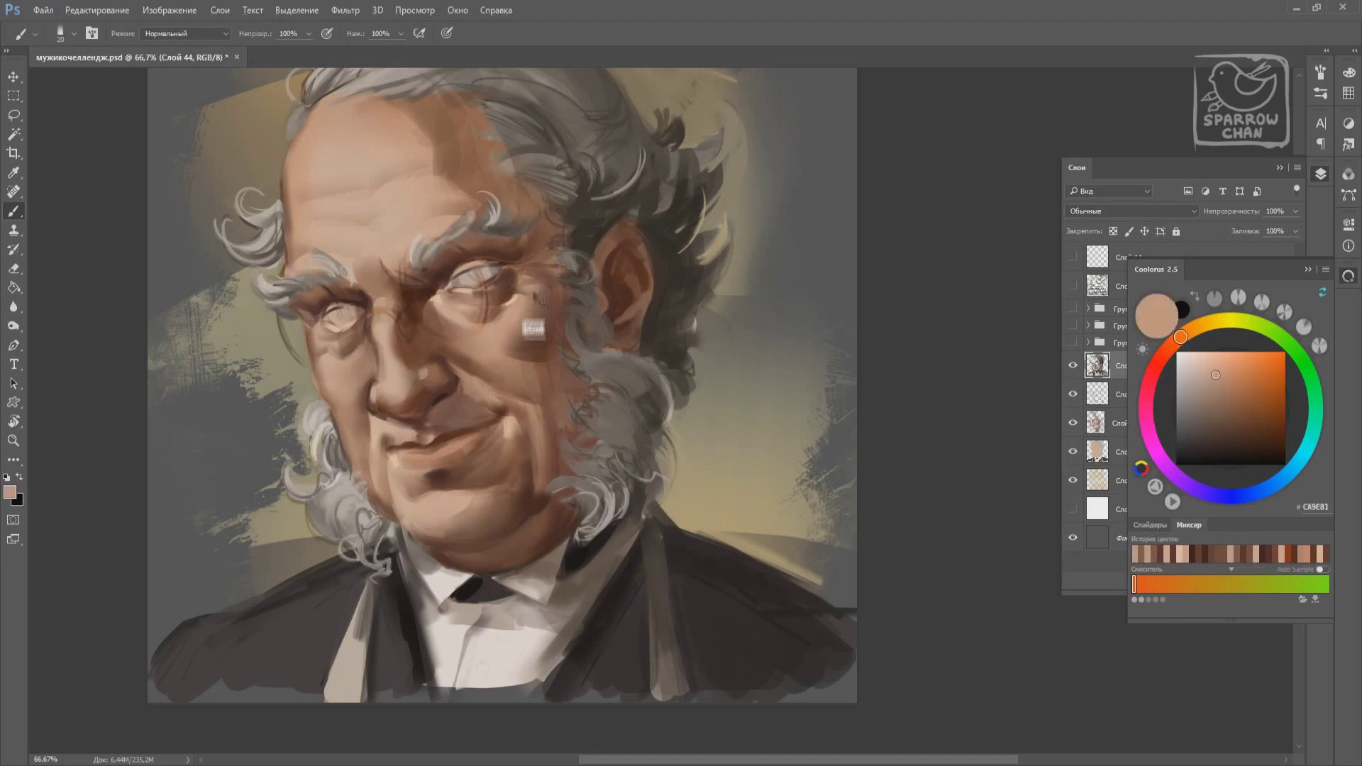
left_click(321, 383, "alt")
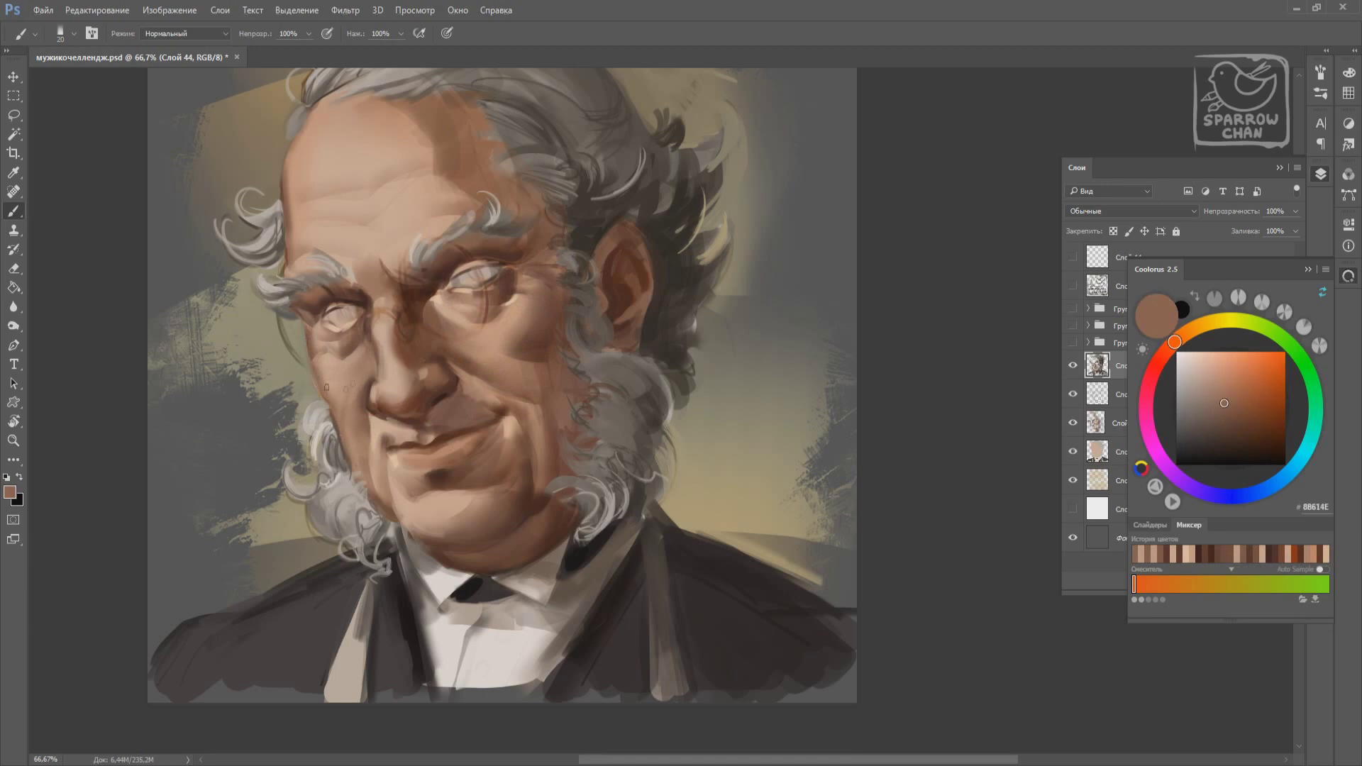
left_click(344, 216, "alt")
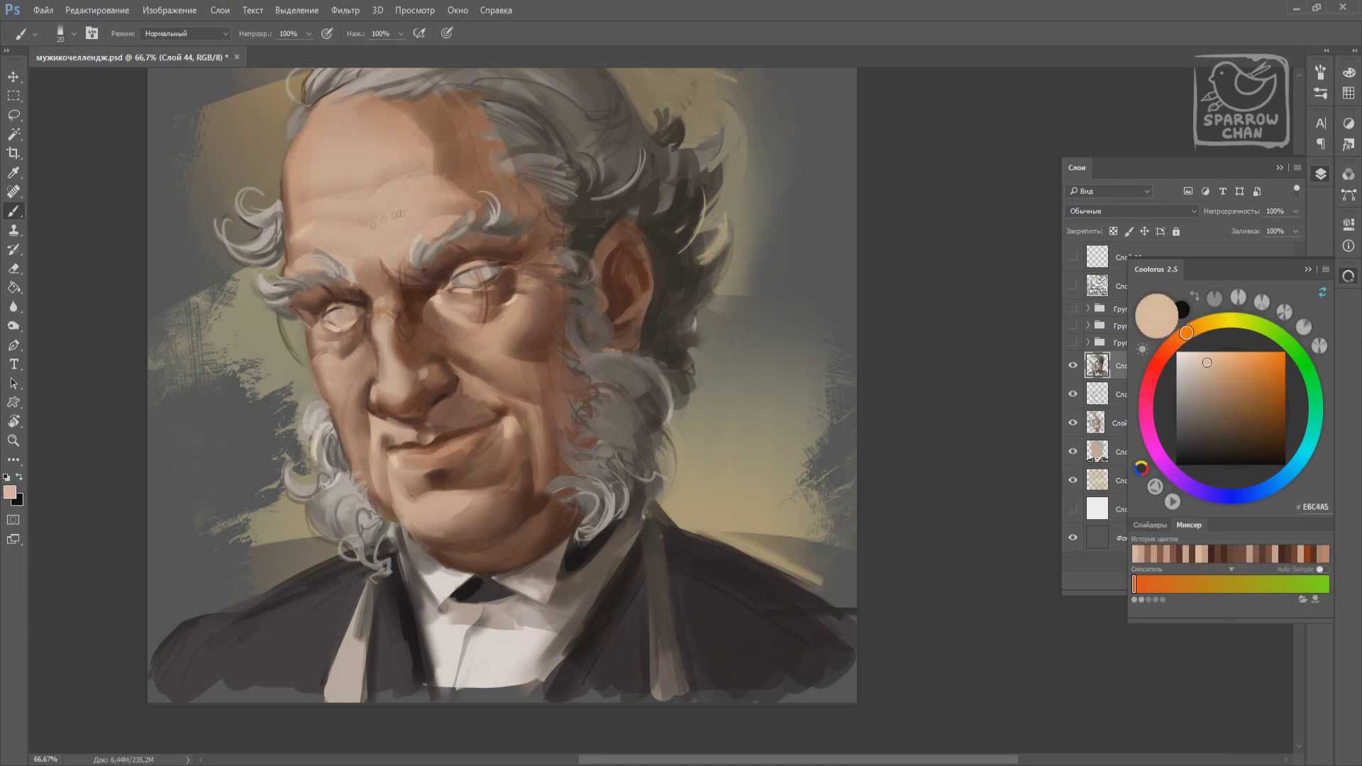
left_click(526, 328, "alt")
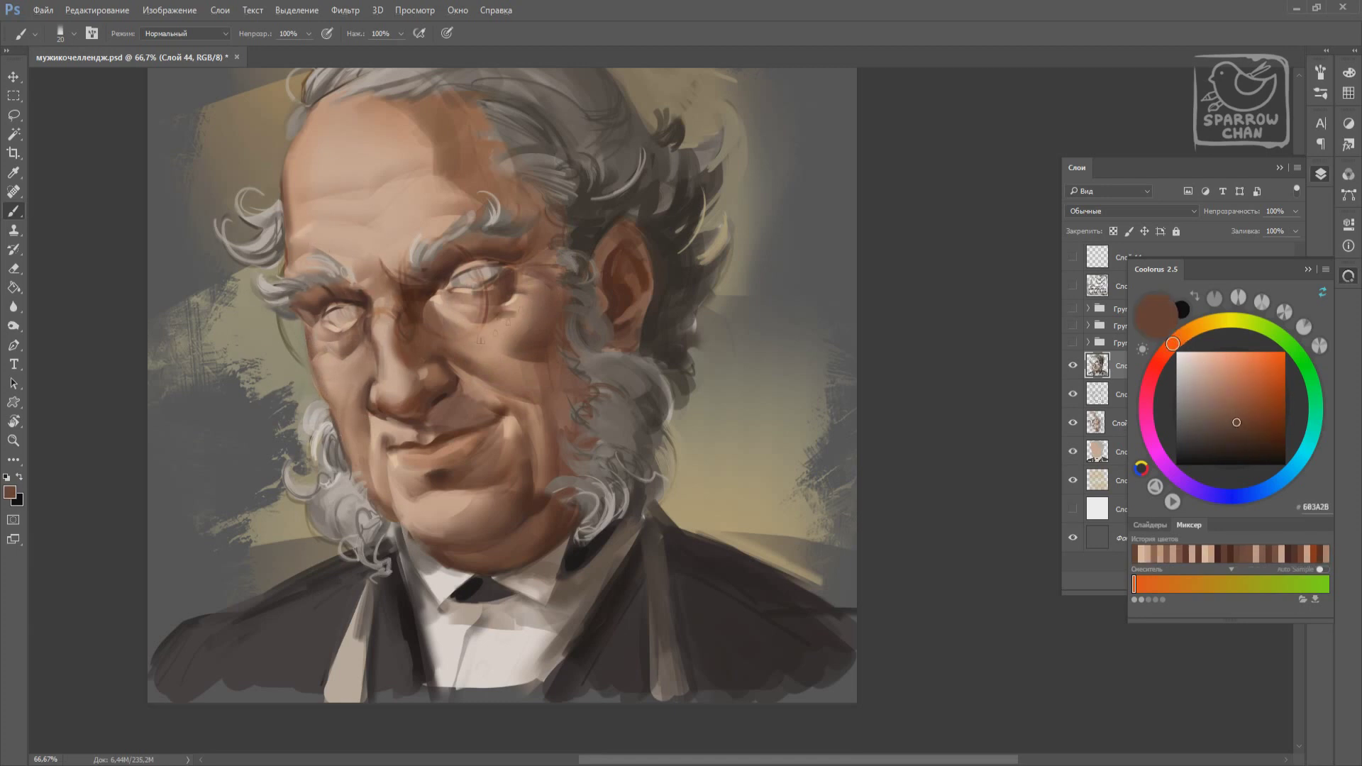
key("ctrl+s")
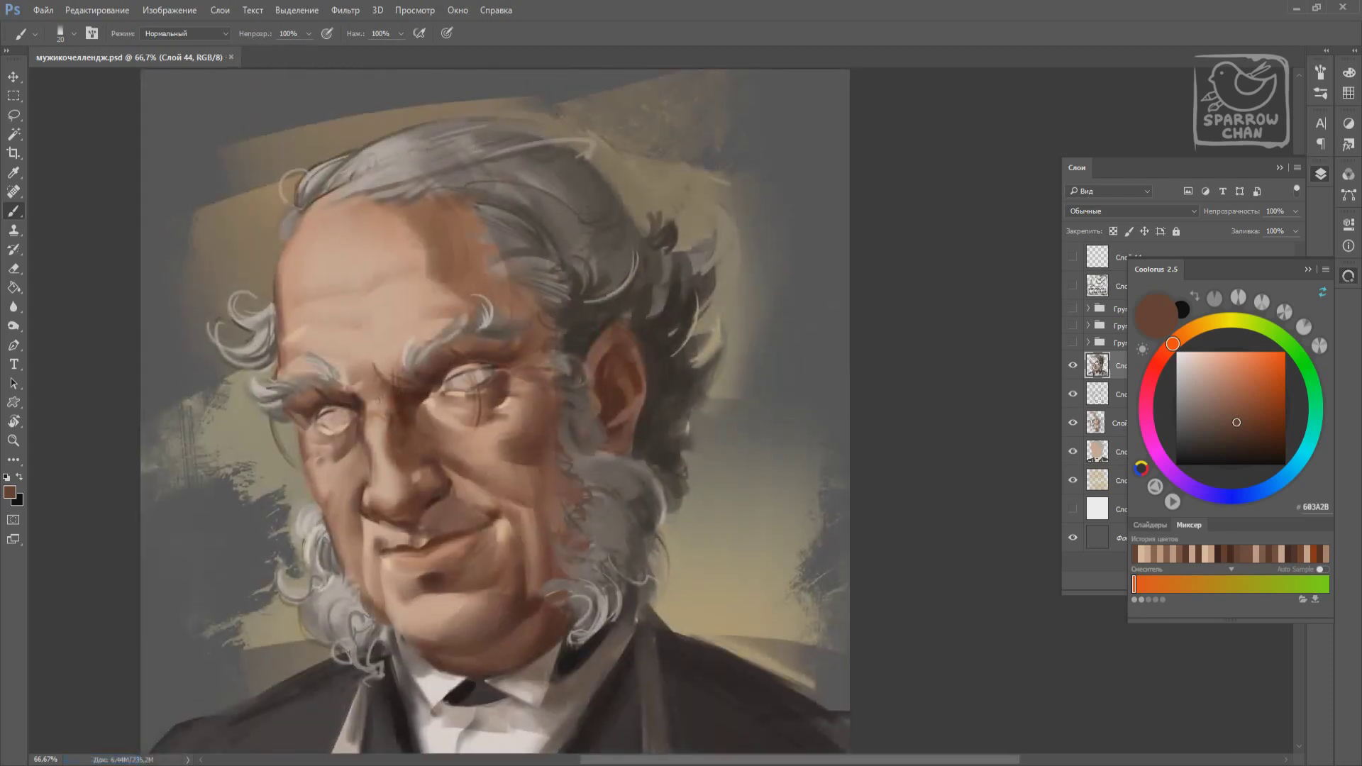
Pick very dark browns for the eyes and set a 9 px brush.
right_click(504, 473)
left_click(475, 379, "alt")
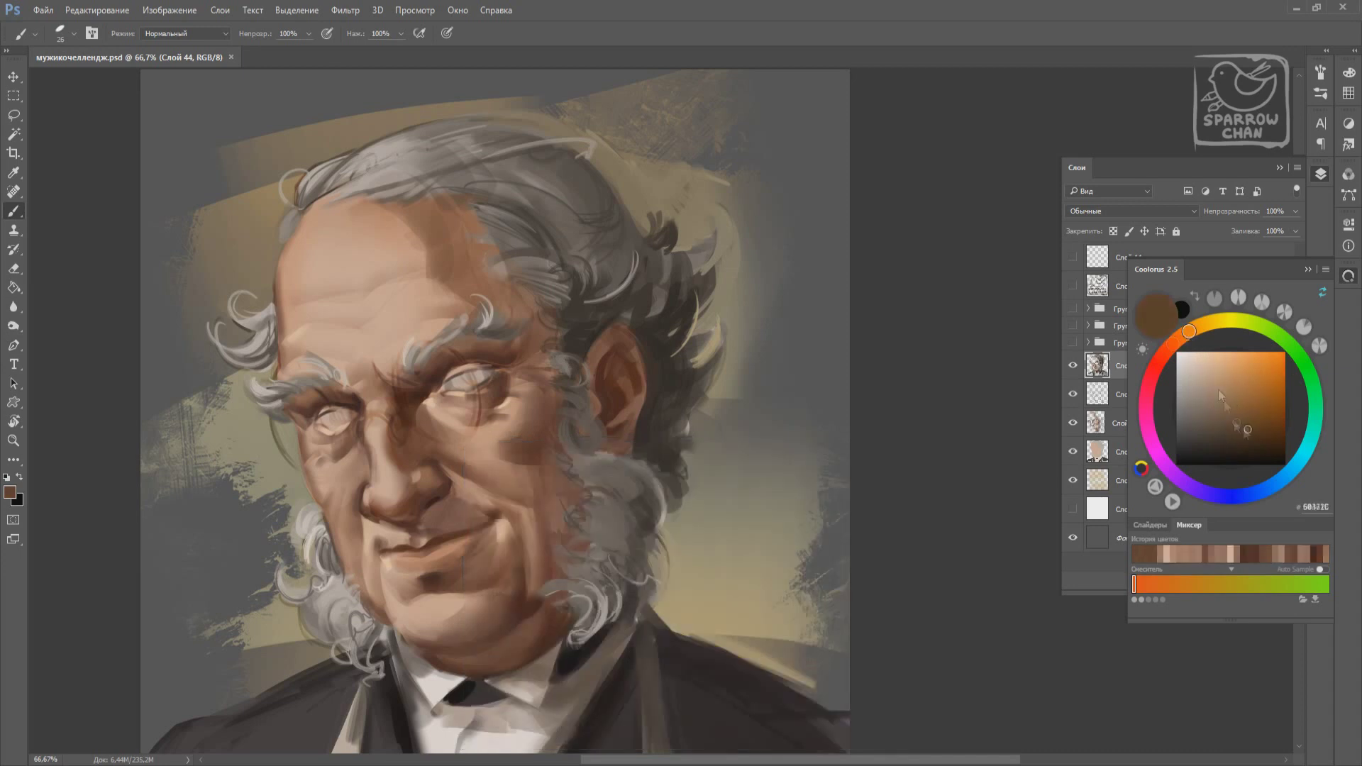
right_click(475, 379)
left_click(463, 376, "alt")
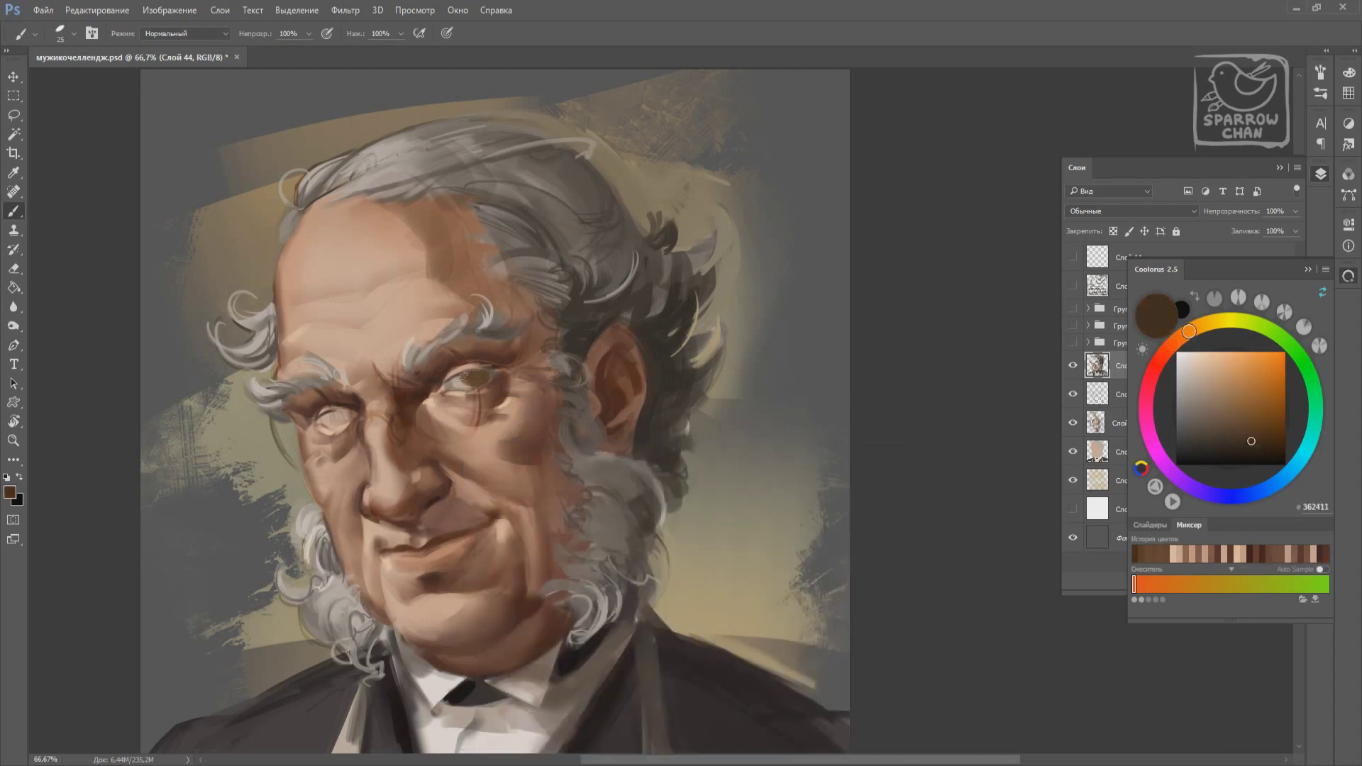
right_click(335, 419)
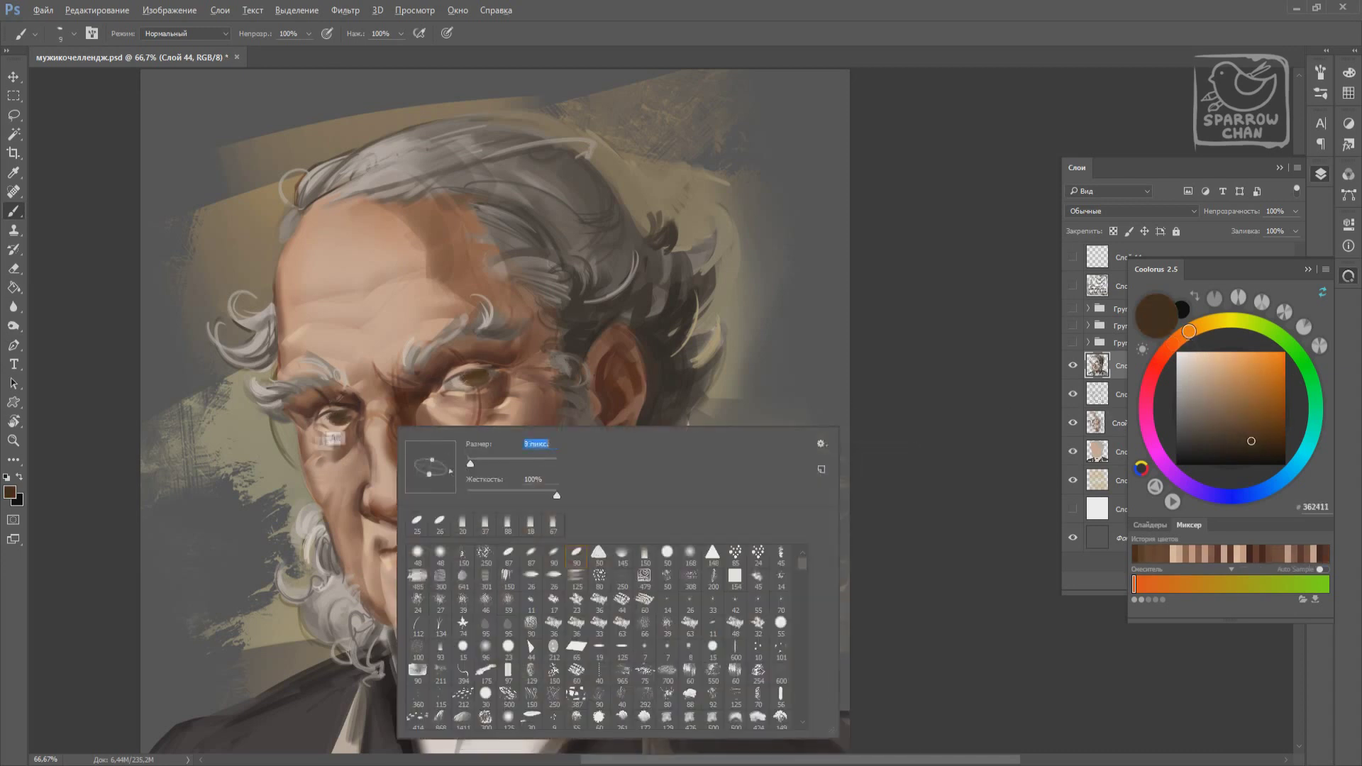
left_click(342, 456, "alt")
left_click(333, 418, "alt")
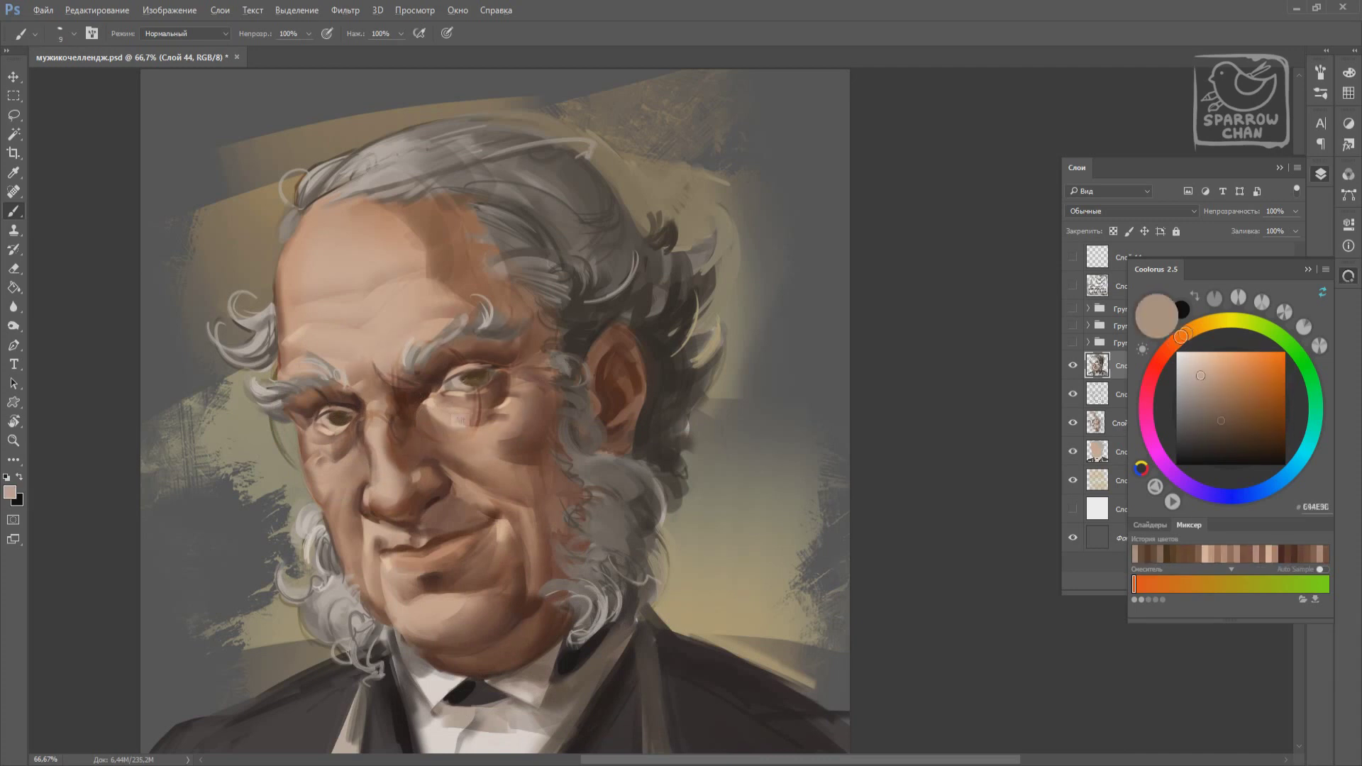
Sample near-black eye tones and a warm orange skin tone around the eyes.
left_click(466, 383, "alt")
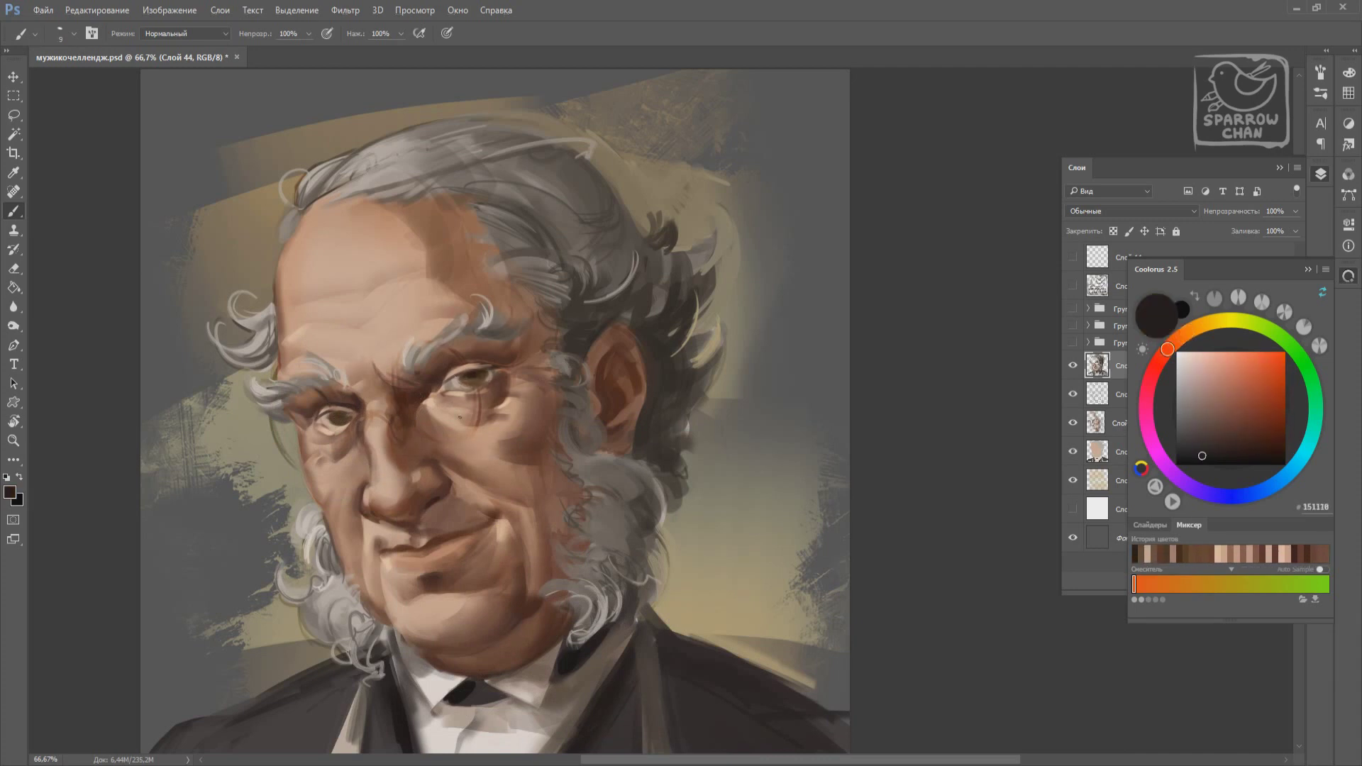
right_click(472, 419)
key("Escape")
left_click(474, 381, "alt")
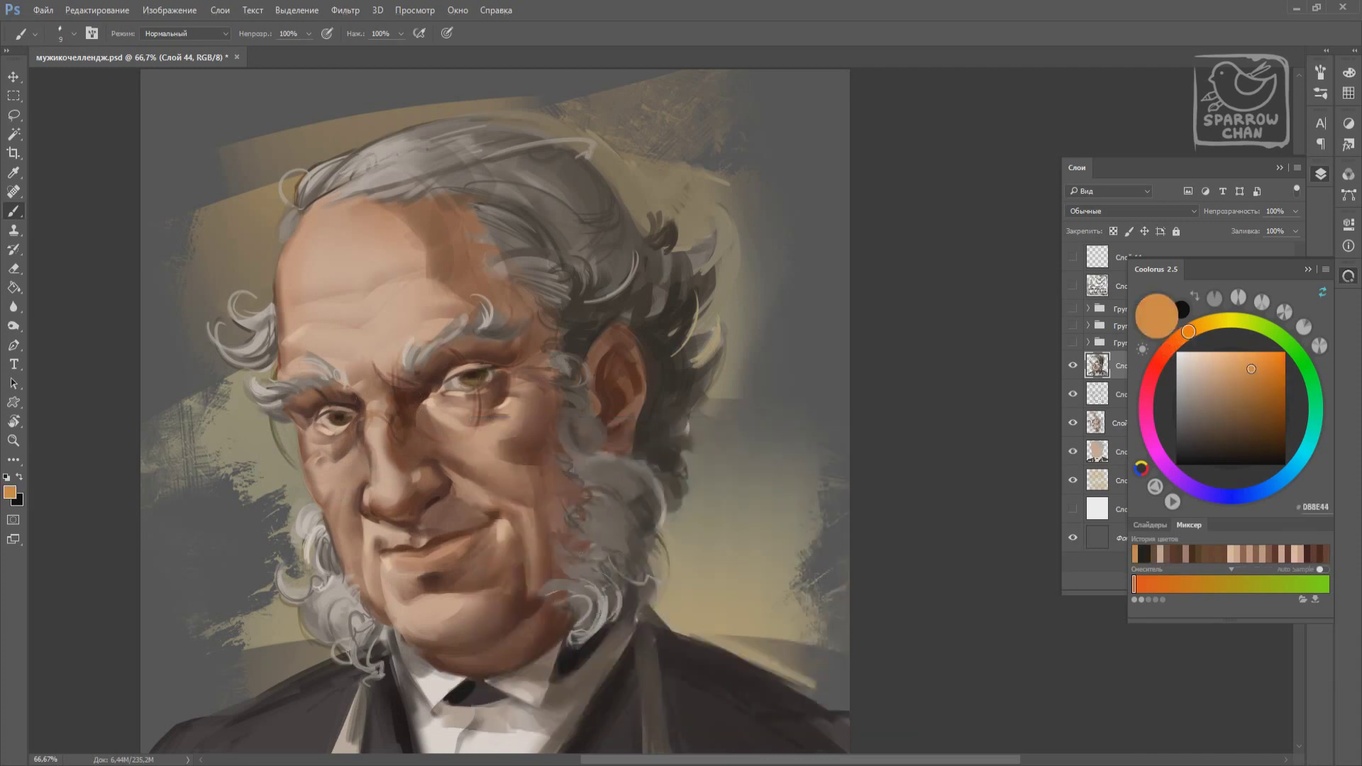
left_click(340, 412, "alt")
left_click(473, 415, "alt")
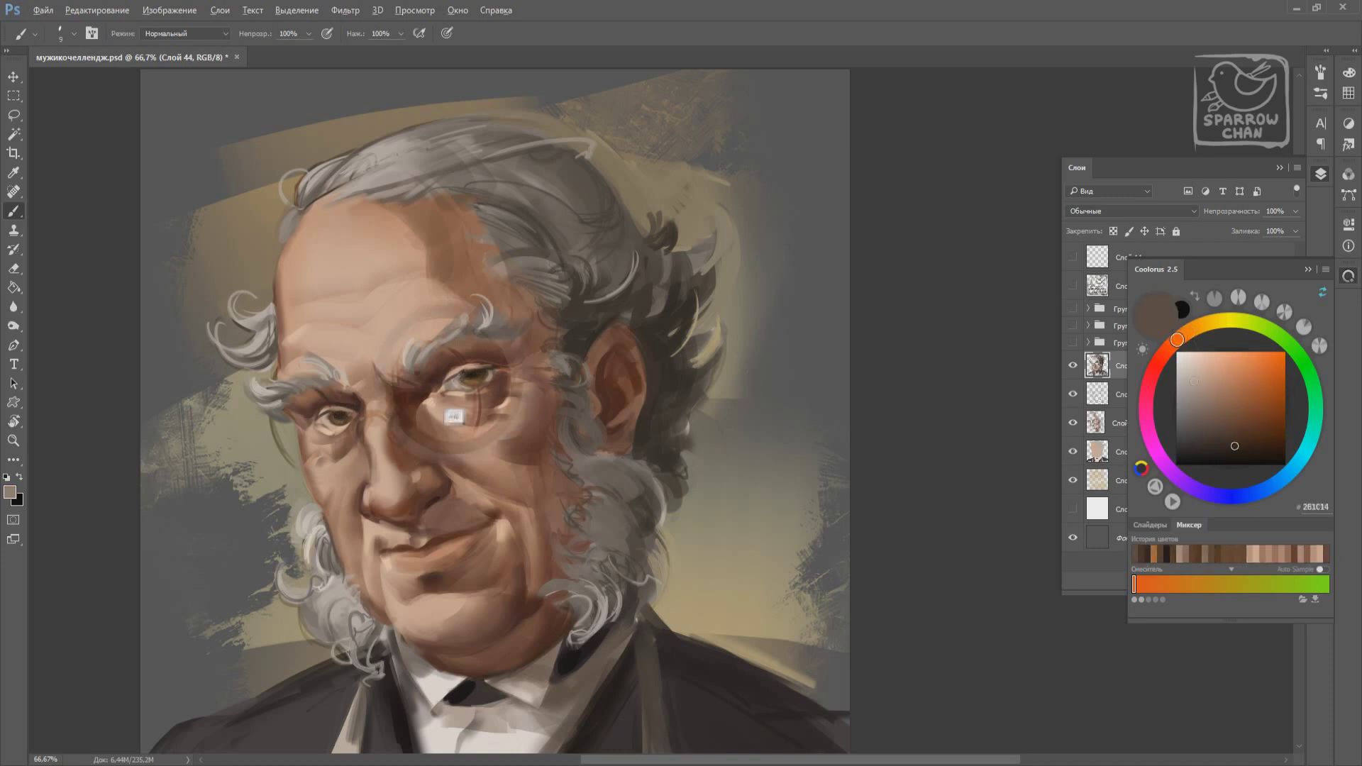
right_click(431, 455)
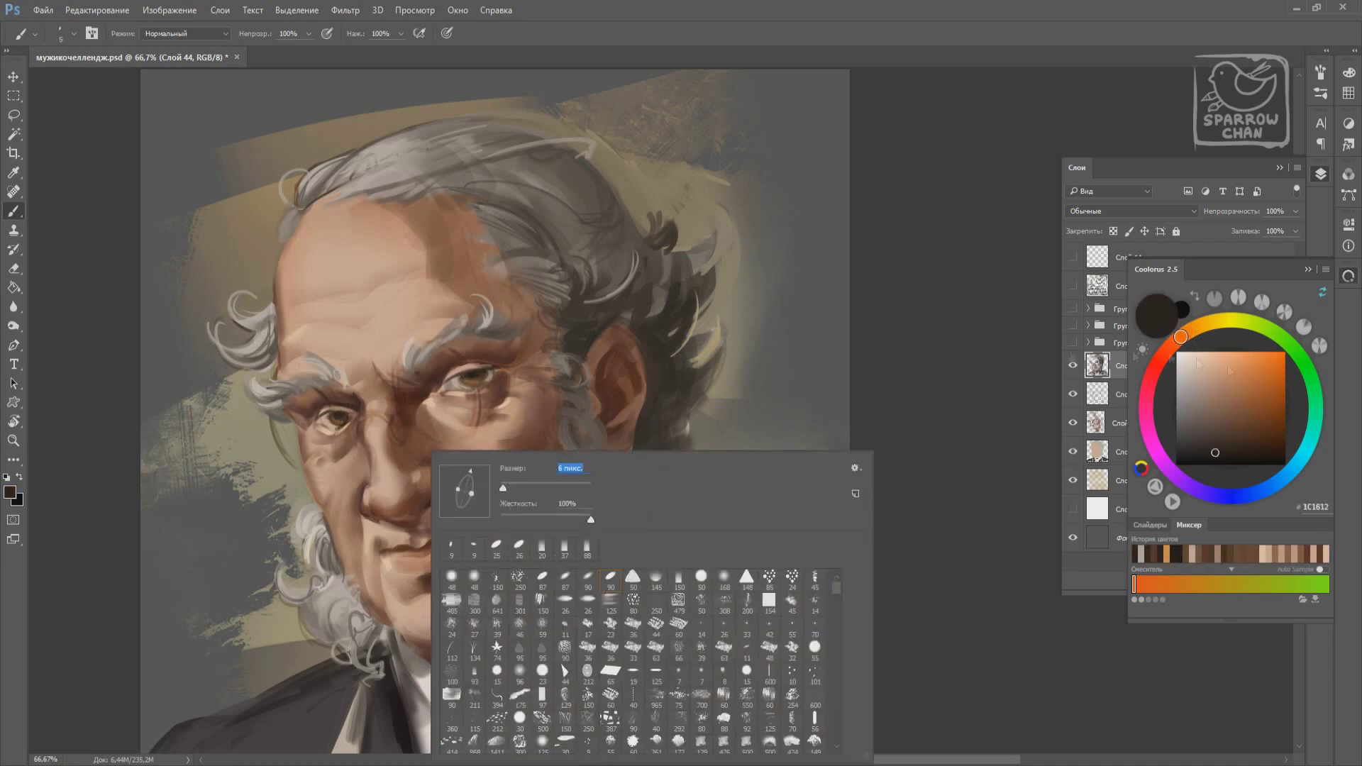
key("Return")
left_click(467, 381, "alt")
Pick dark brown and warm orange-brown, resizing the brush from 21 px to 9 px.
right_click(480, 370)
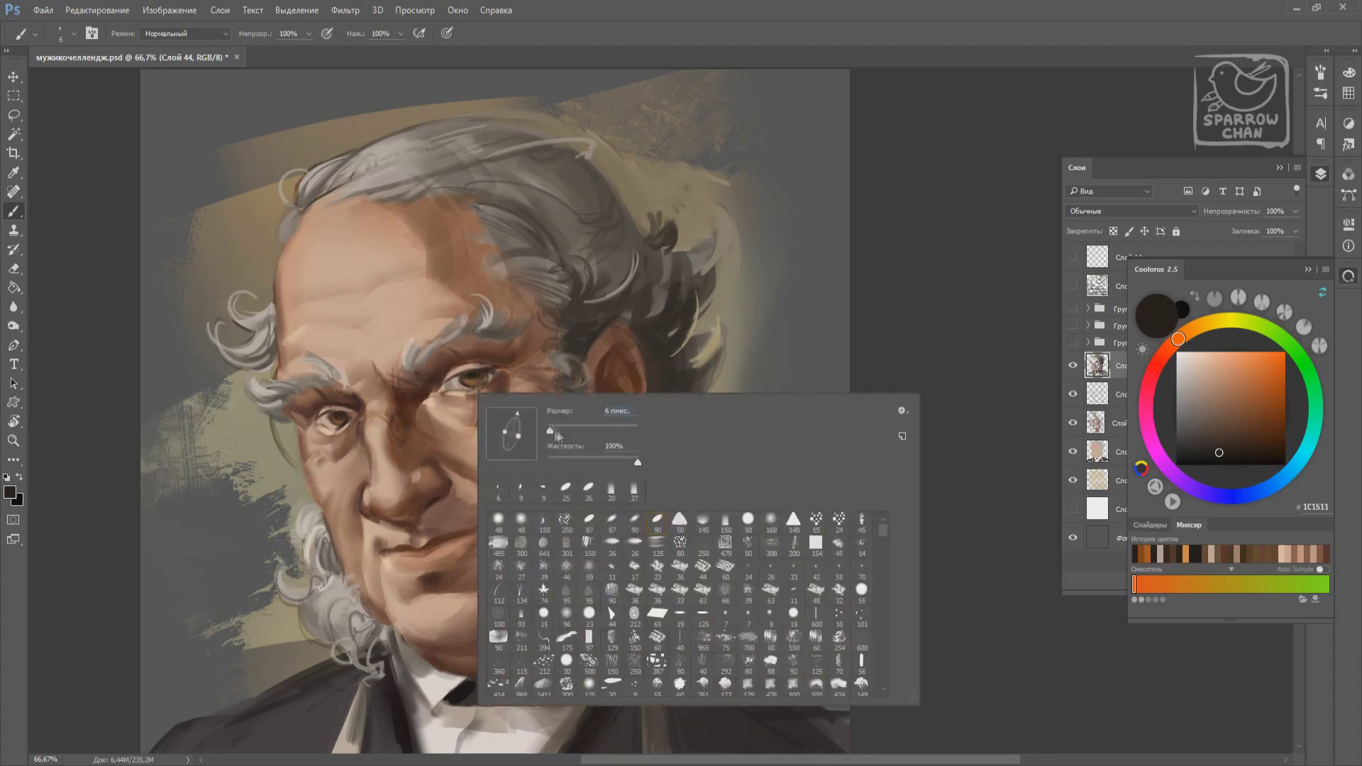
key("Return")
left_click(479, 376, "alt")
right_click(517, 457)
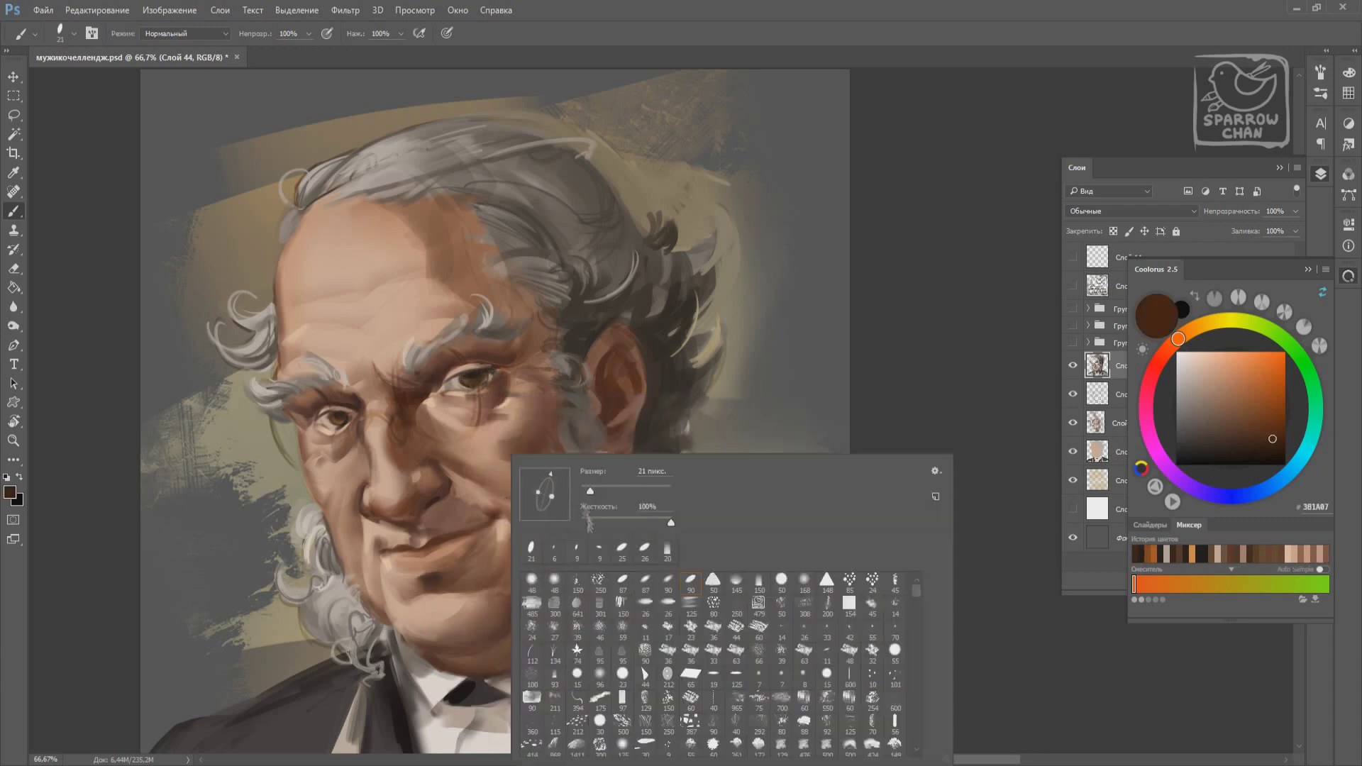
key("Return")
left_click(1264, 382)
Pick pale highlight, near-black, reddish-brown and dark brown tones for the eye lines.
right_click(415, 455)
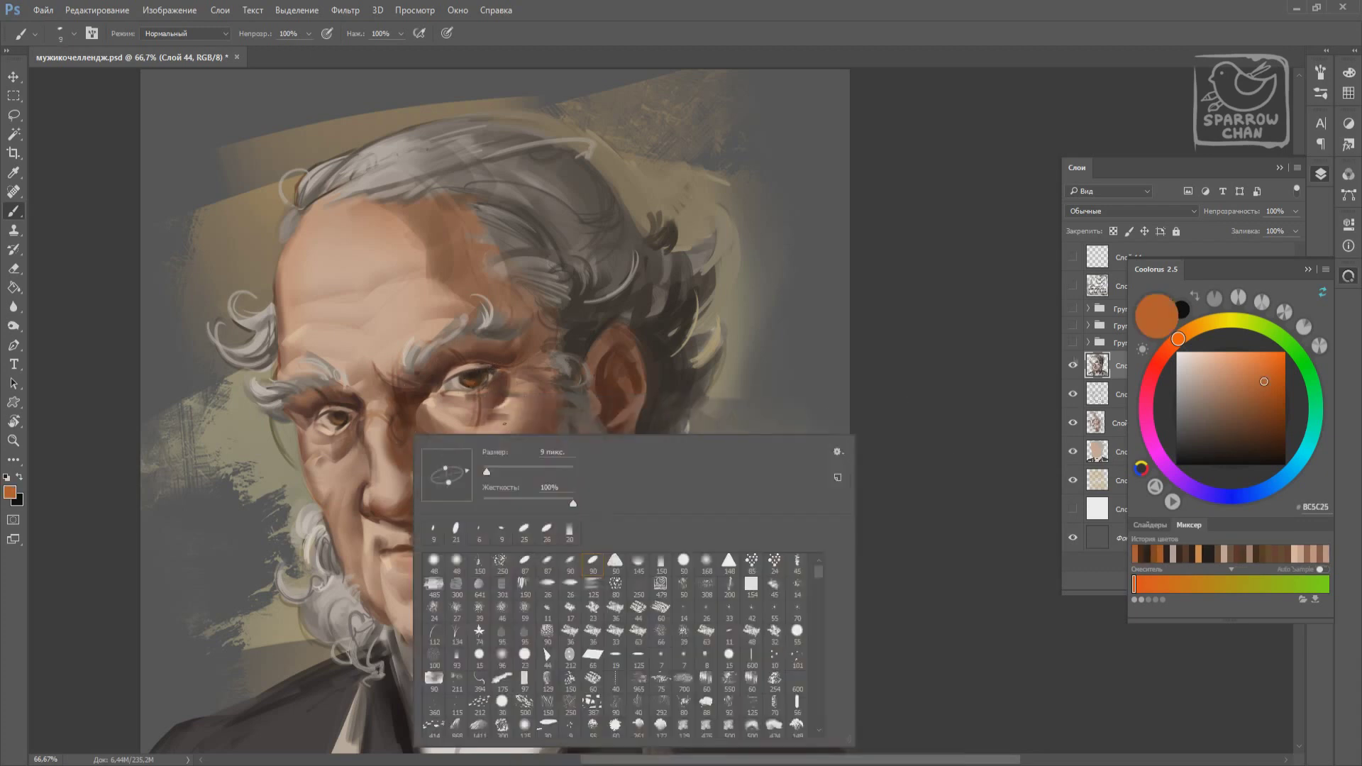
key("Return")
left_click(1191, 351)
left_click(471, 379, "alt")
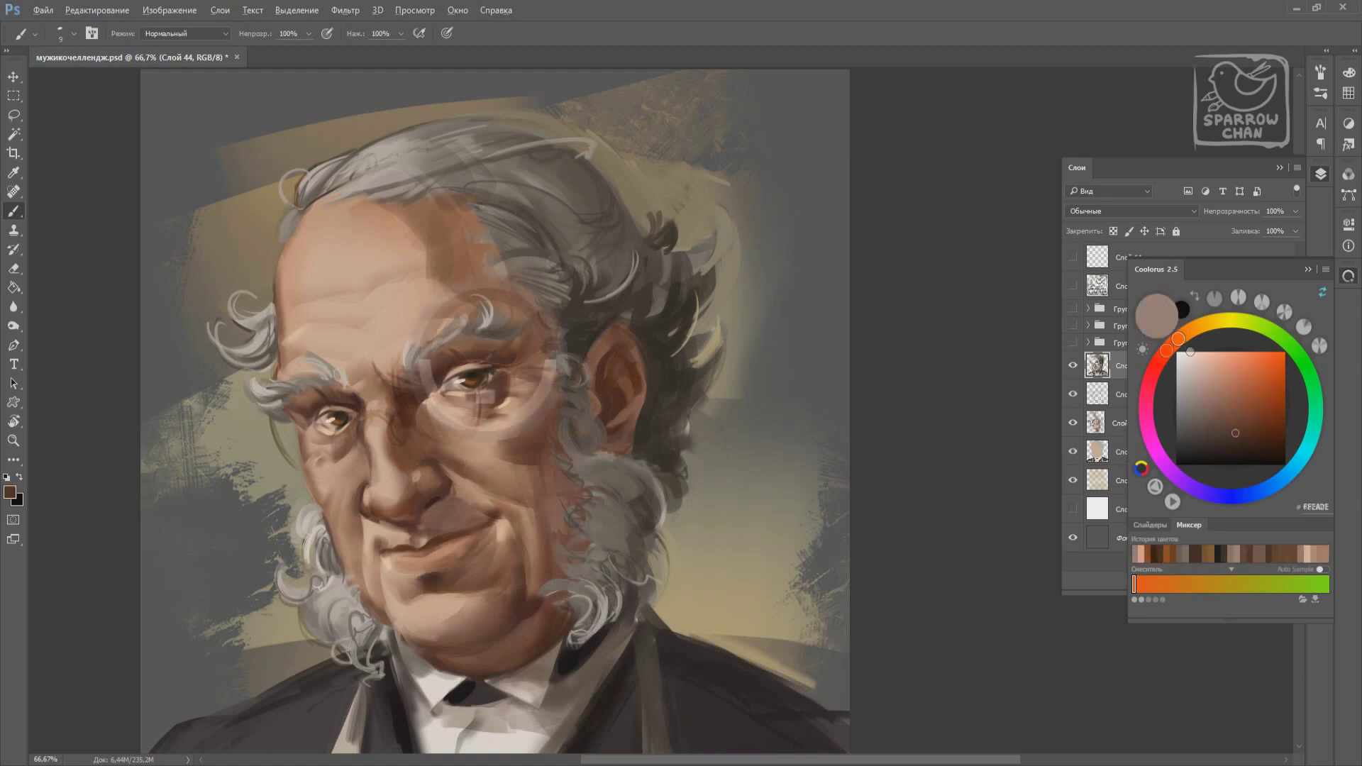
left_click(454, 397, "alt")
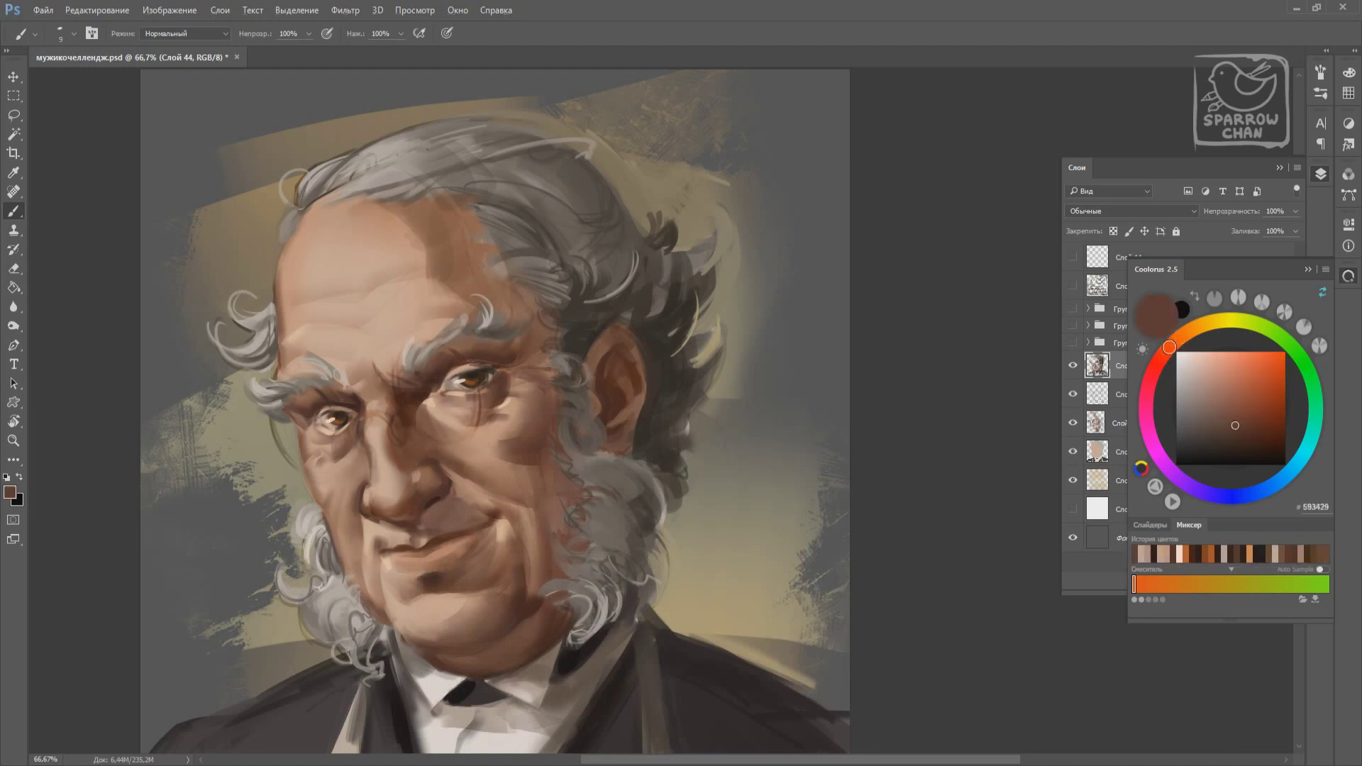
left_click(328, 425, "alt")
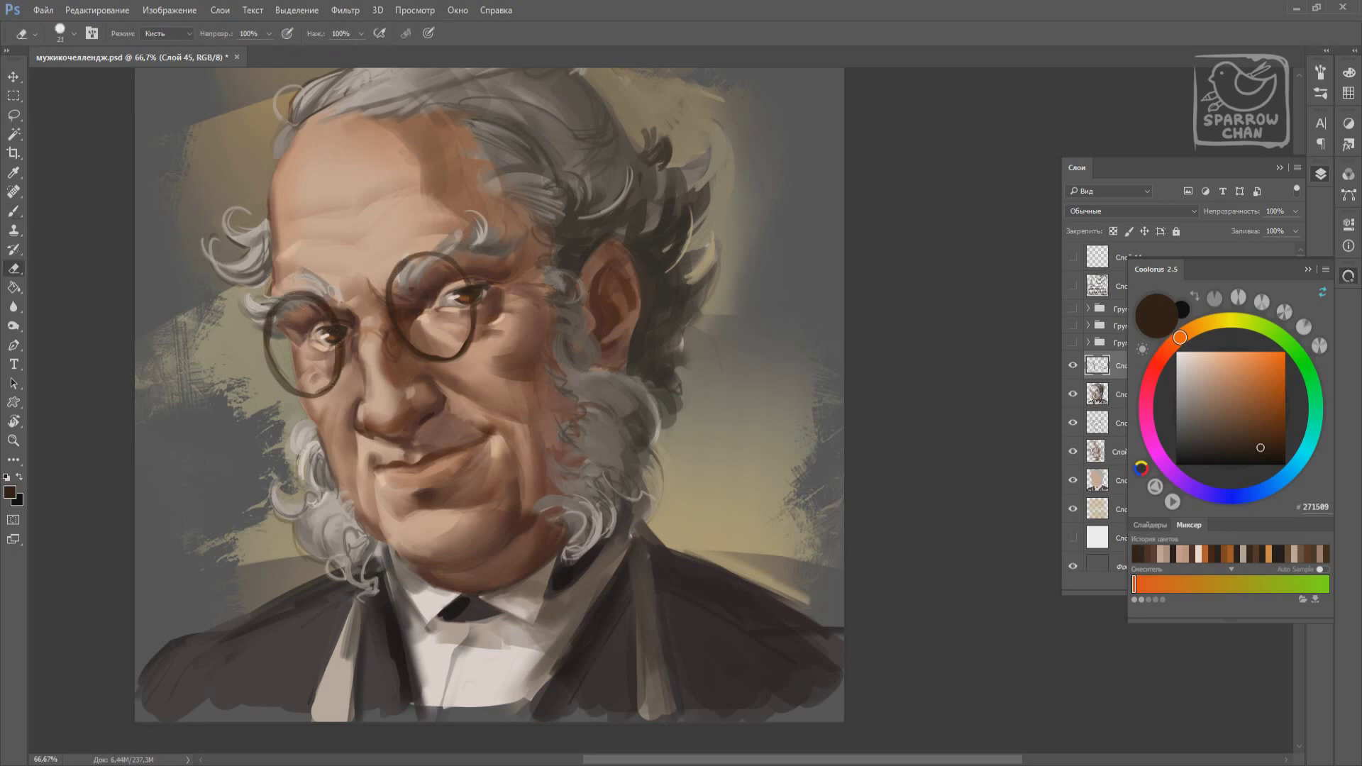
Free-transform the left and right glasses rims to resize and position them over the eyes.
key("b")
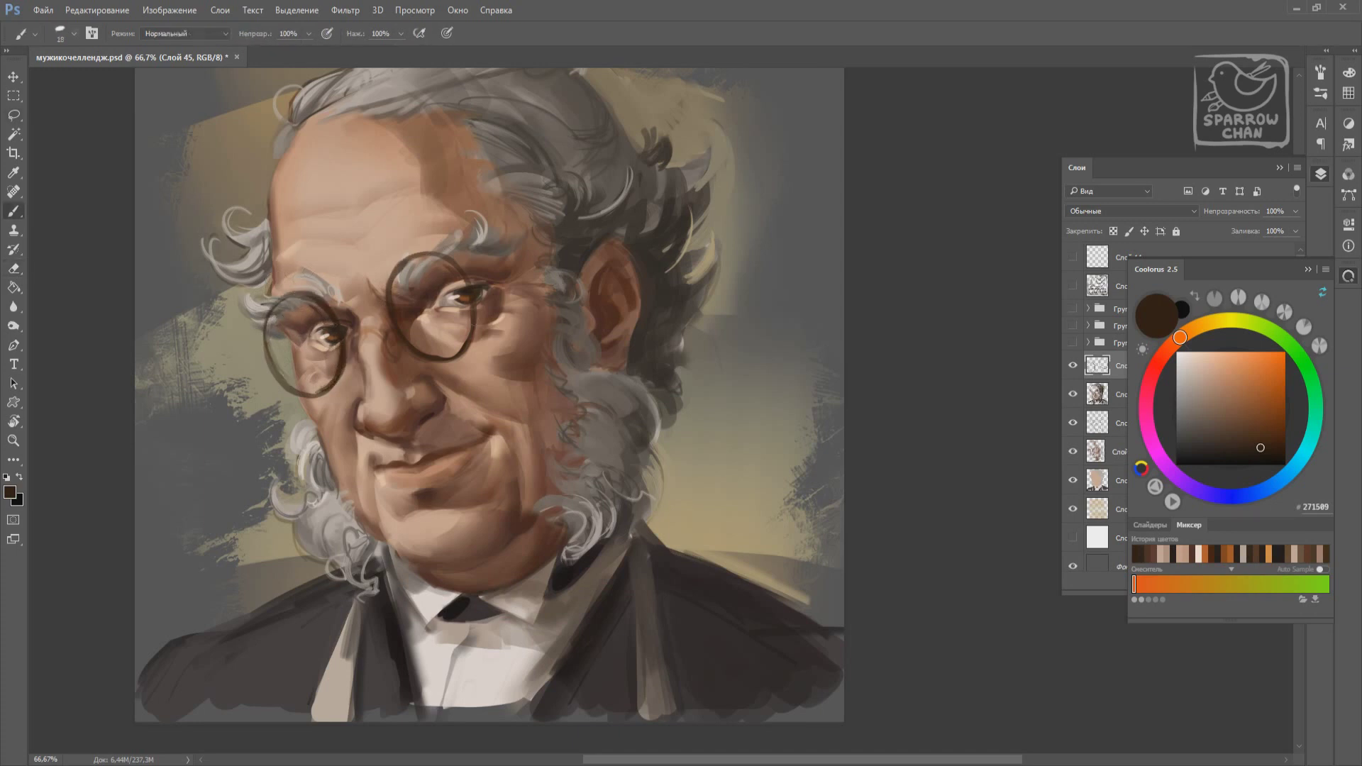
key("ctrl+t")
left_click_drag(333, 341, 353, 381)
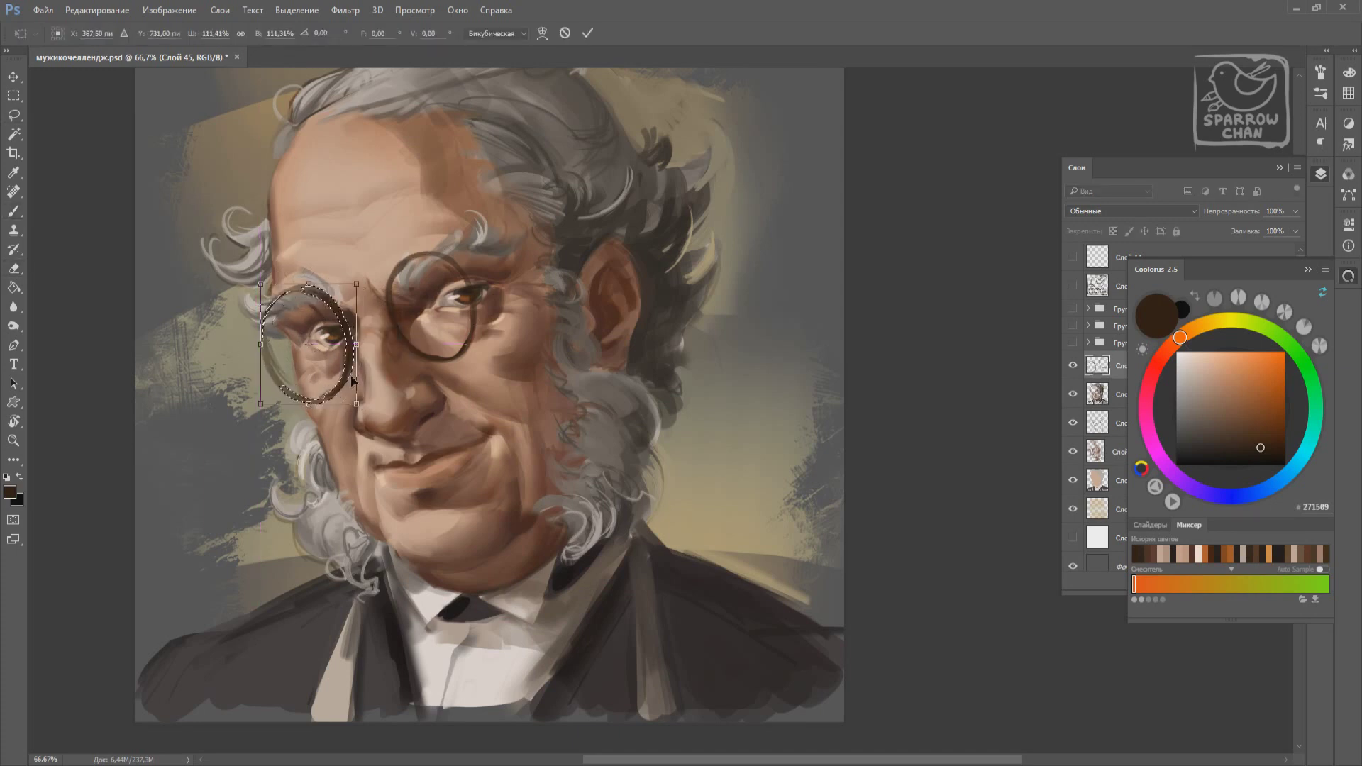
key("Return")
left_click_drag(397, 241, 395, 245)
key("ctrl+t")
left_click_drag(479, 247, 483, 251)
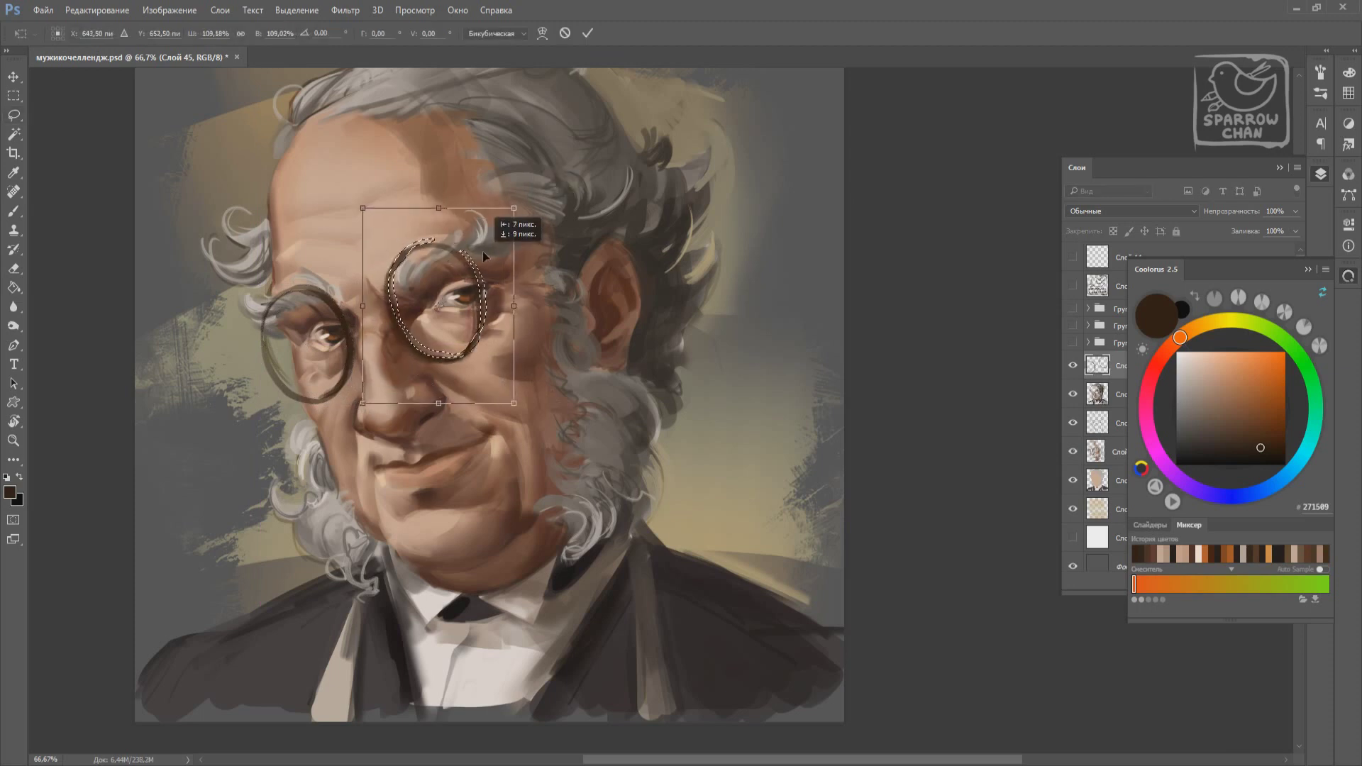
key("Return")
key("ctrl+d")
Paint the nose bridge joining the two rims, refining it with the eraser.
key("b")
left_click_drag(355, 336, 383, 335)
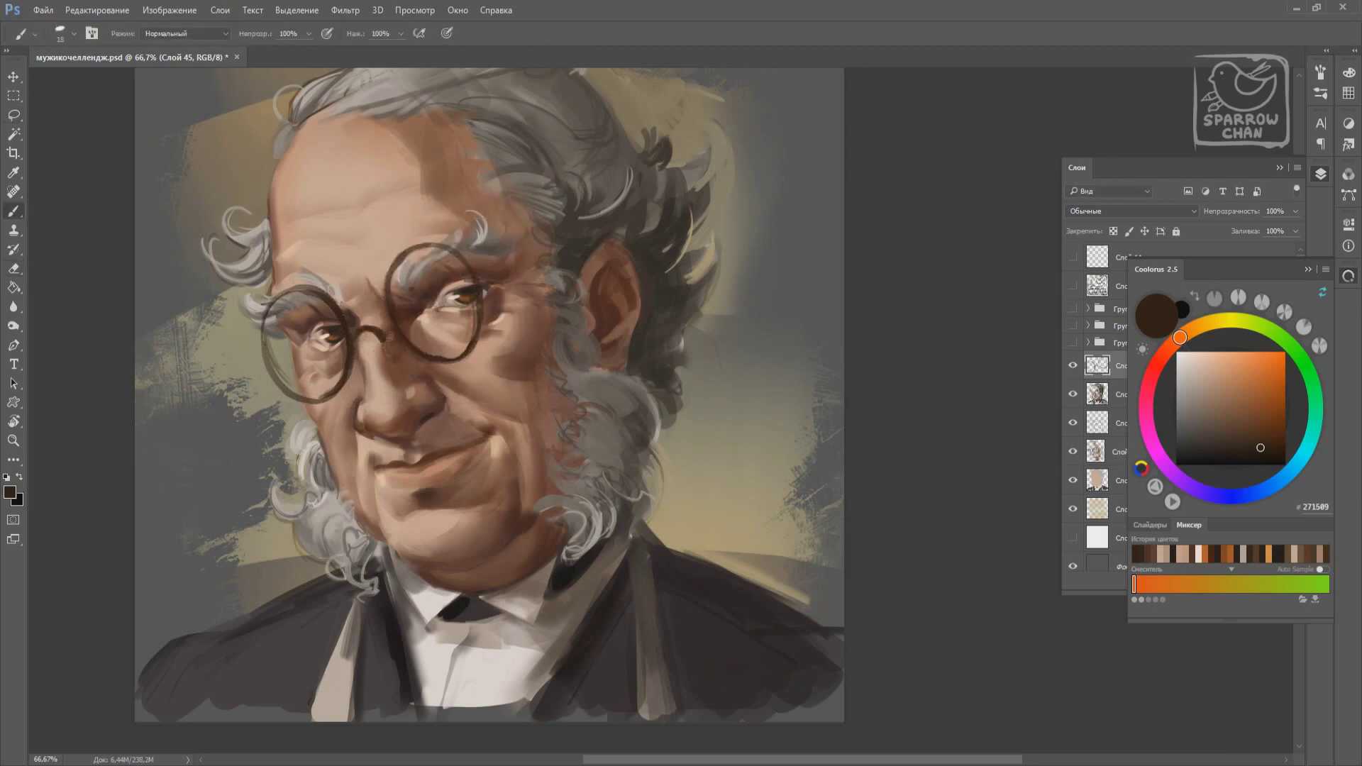
key("e")
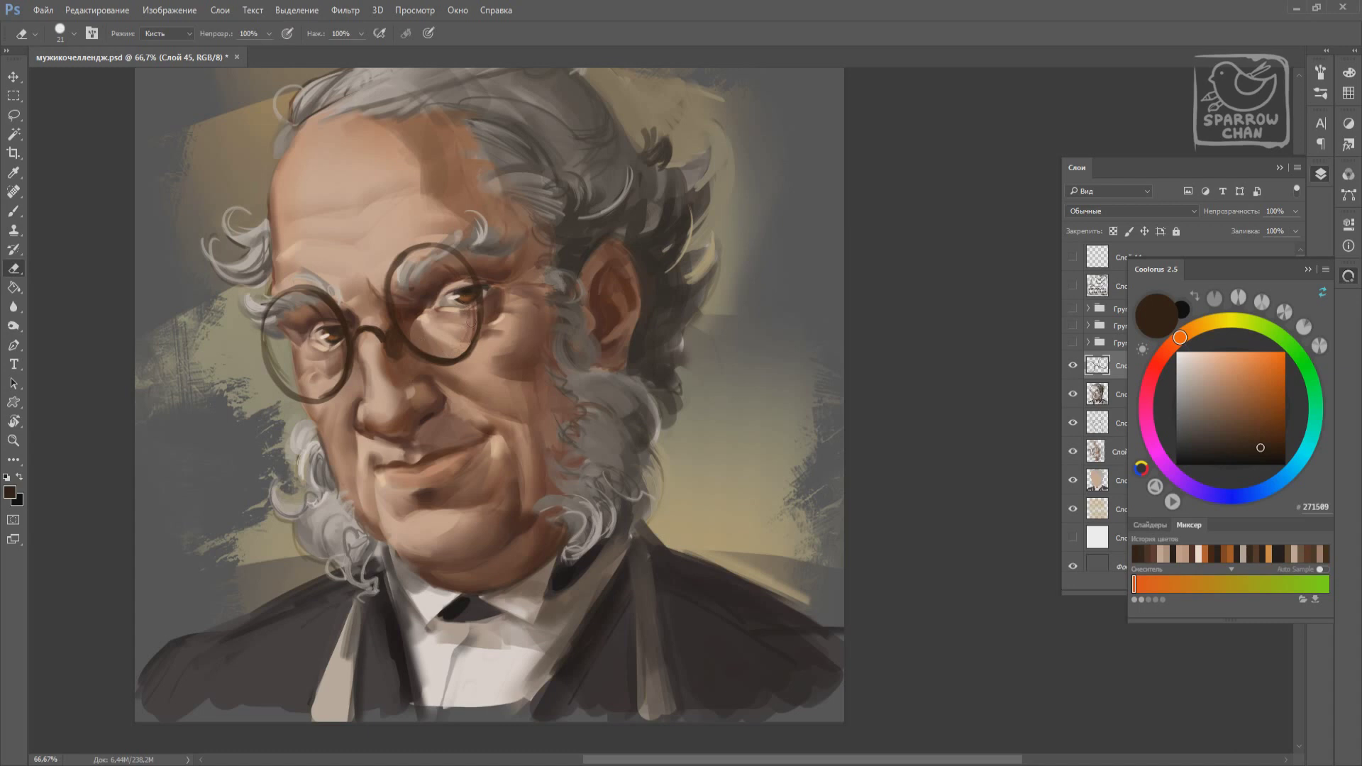
key("b")
key("e")
key("b")
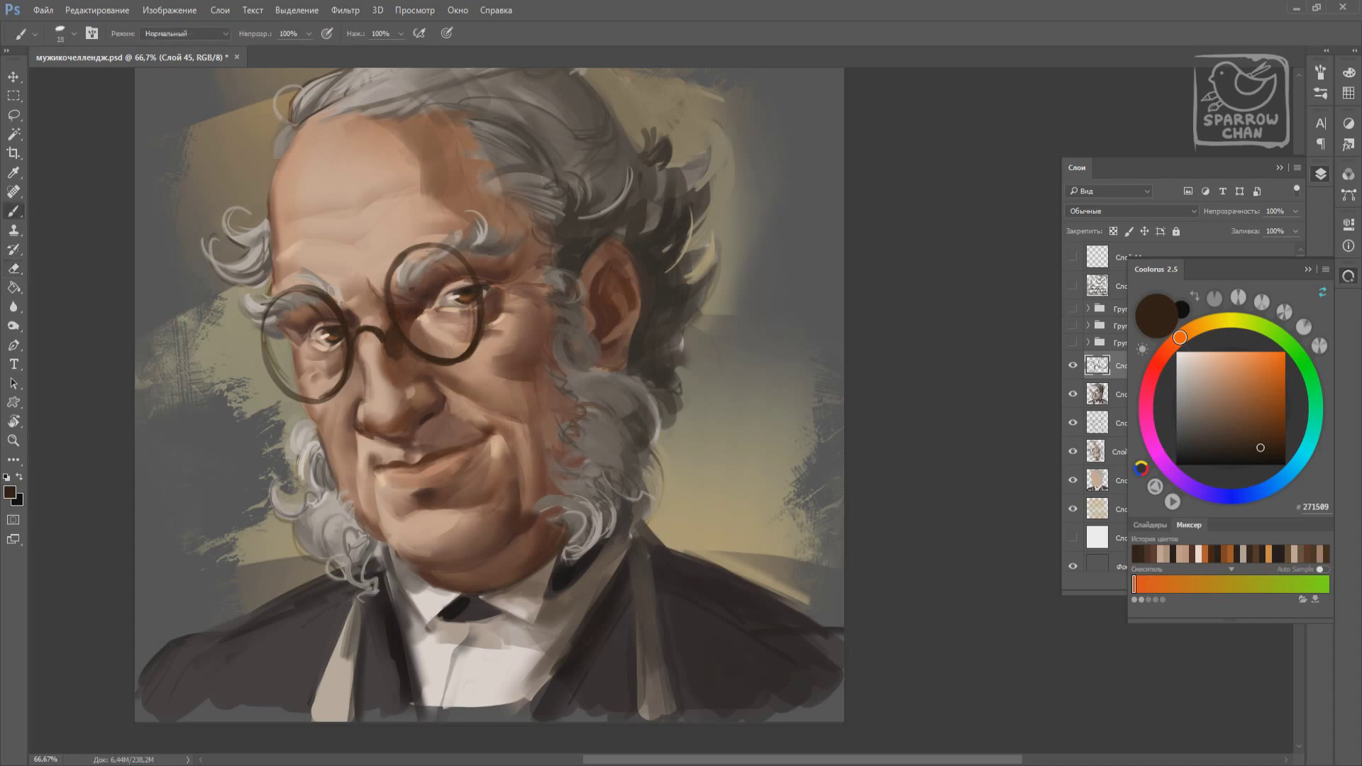
key("e")
key("b")
key("e")
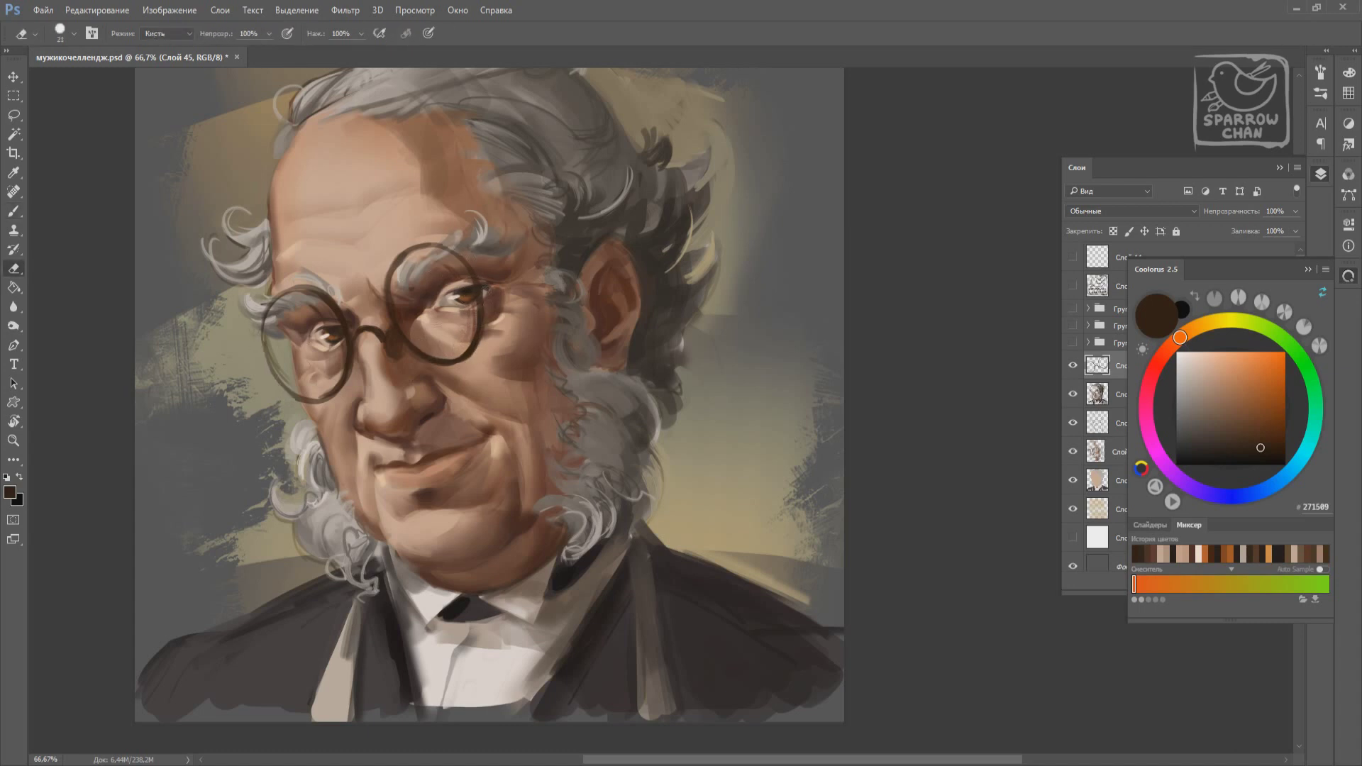
key("b")
Darken the left rim in dark brown, then add a new layer for lens highlights.
right_click(292, 344)
key("Escape")
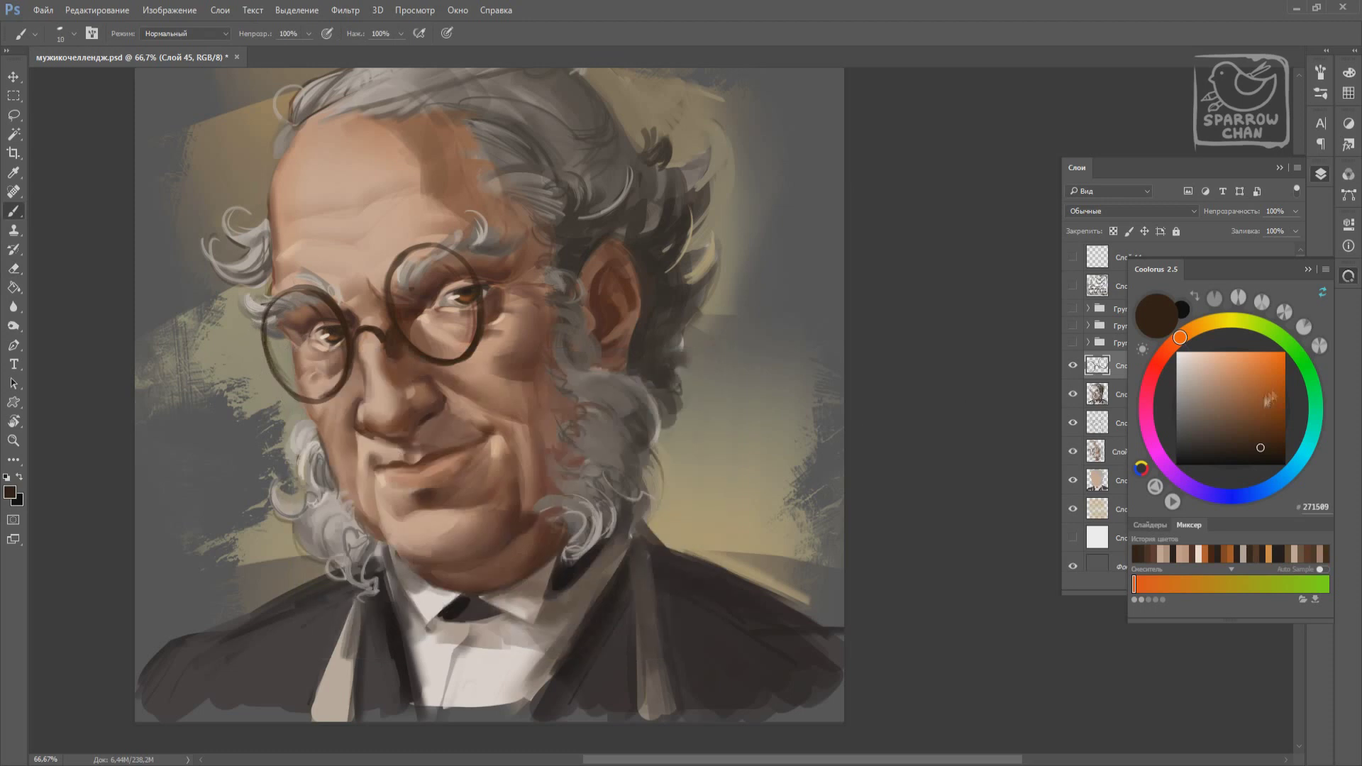
left_click(362, 330, "alt")
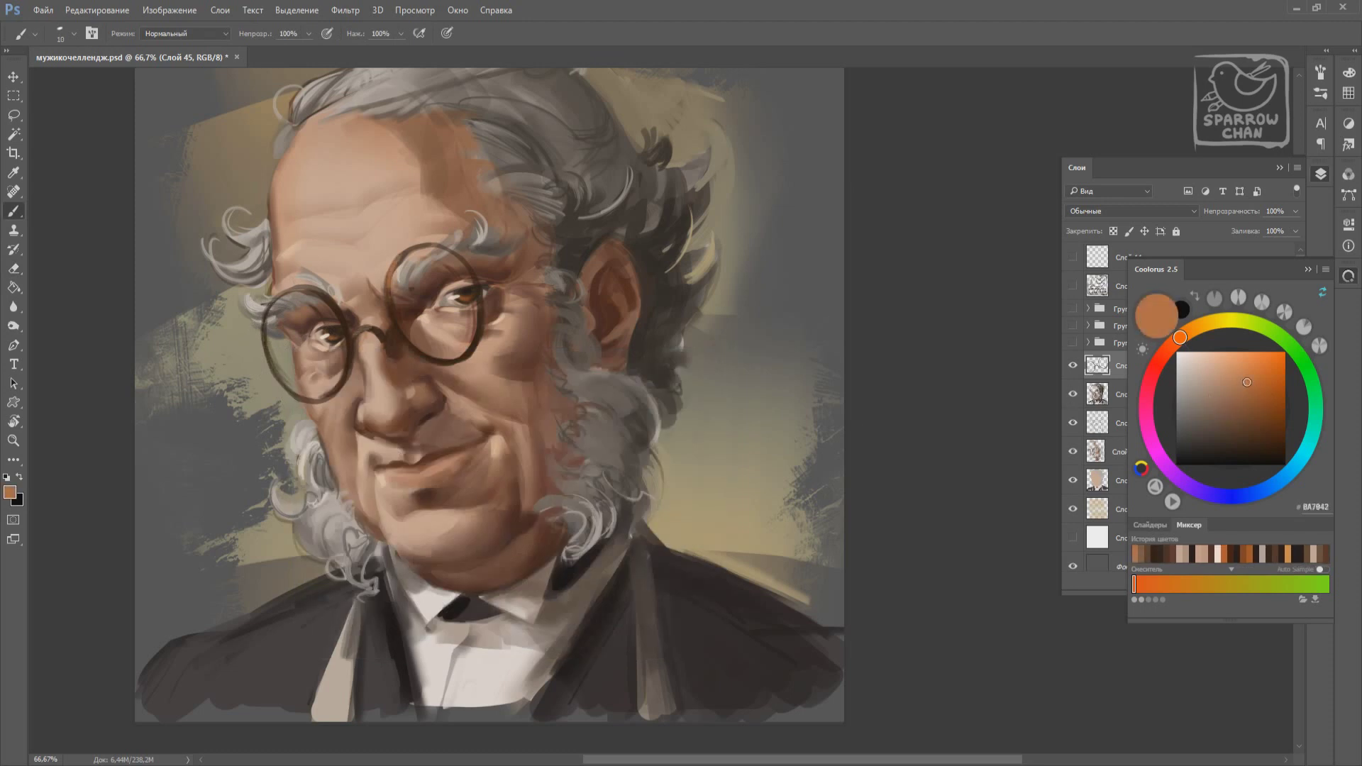
left_click(391, 281, "alt")
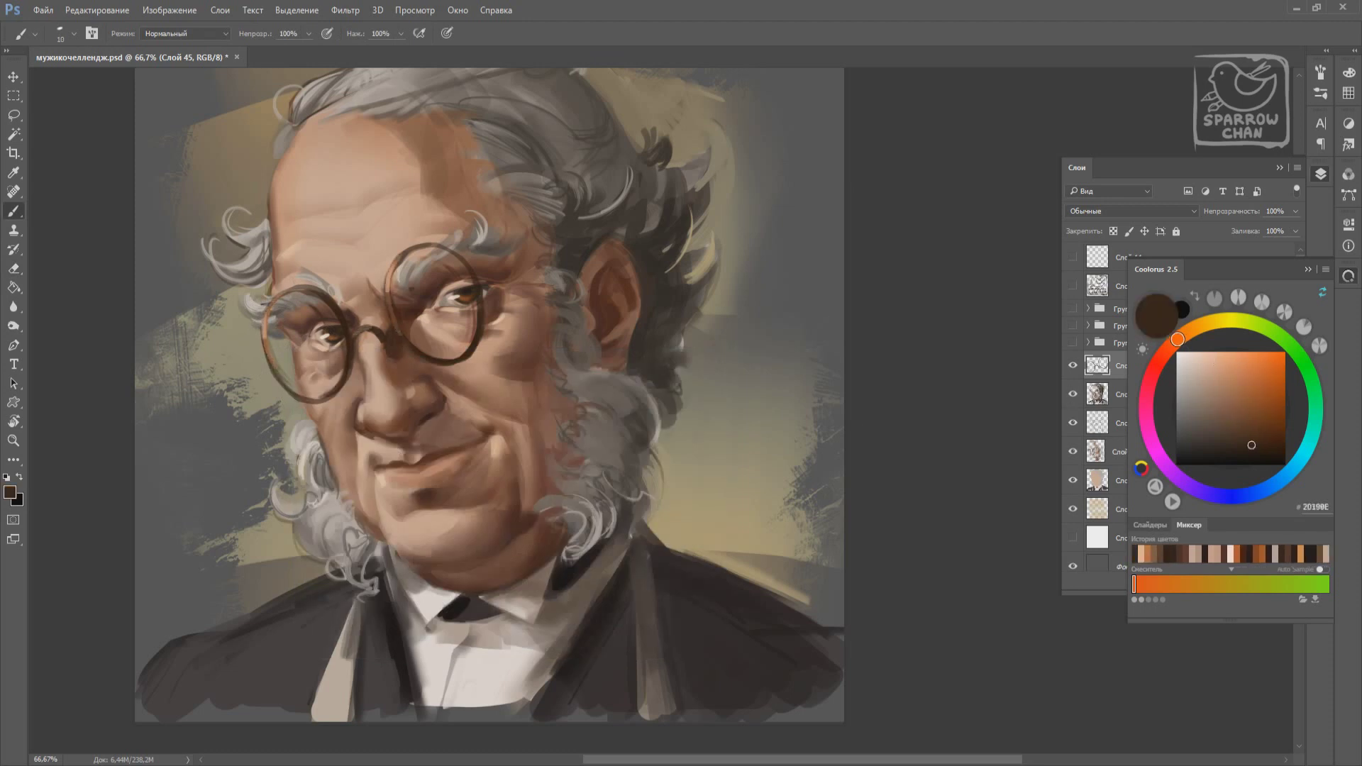
left_click_drag(272, 302, 273, 367)
right_click(482, 437)
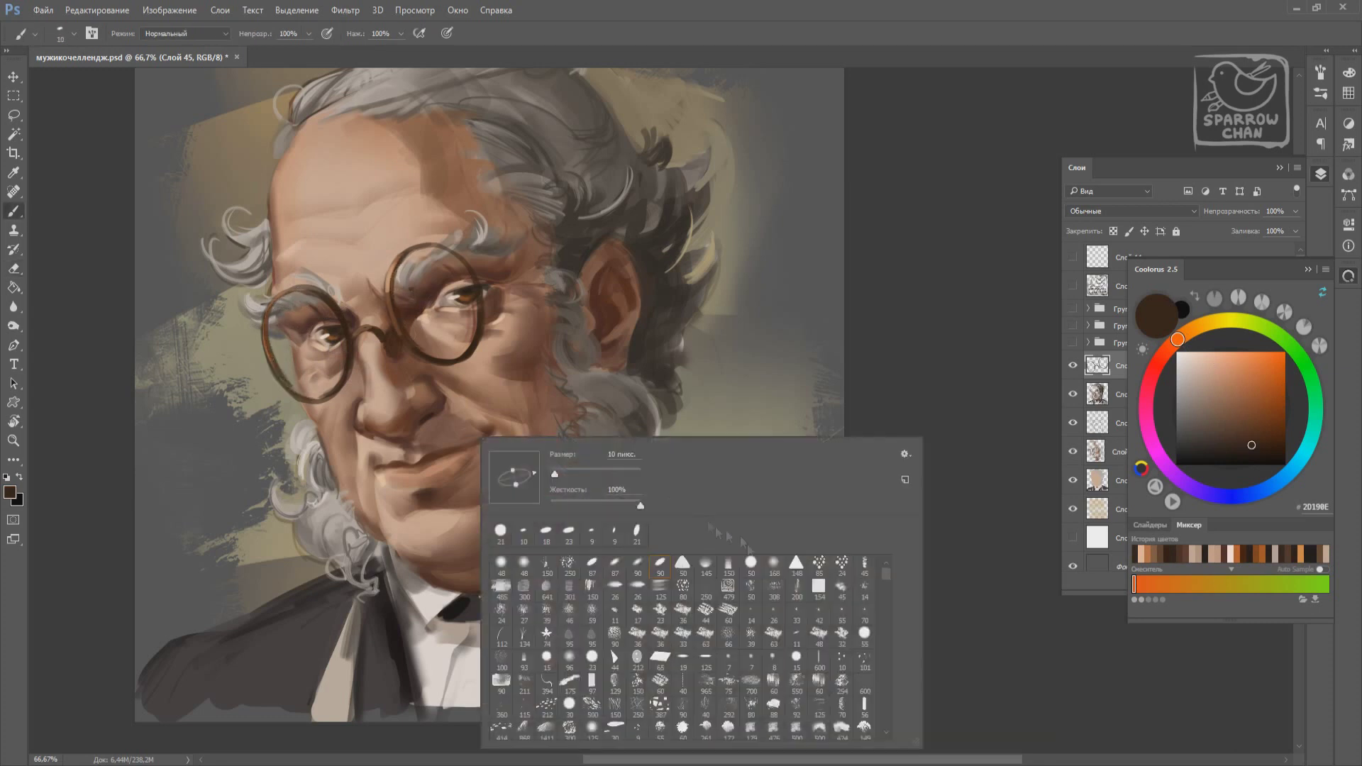
double_click(636, 561)
left_click(1121, 394)
key("ctrl+shift+alt+n")
Paint light grey glare streaks across both lenses of the glasses, then zoom out.
left_click(480, 677, "alt")
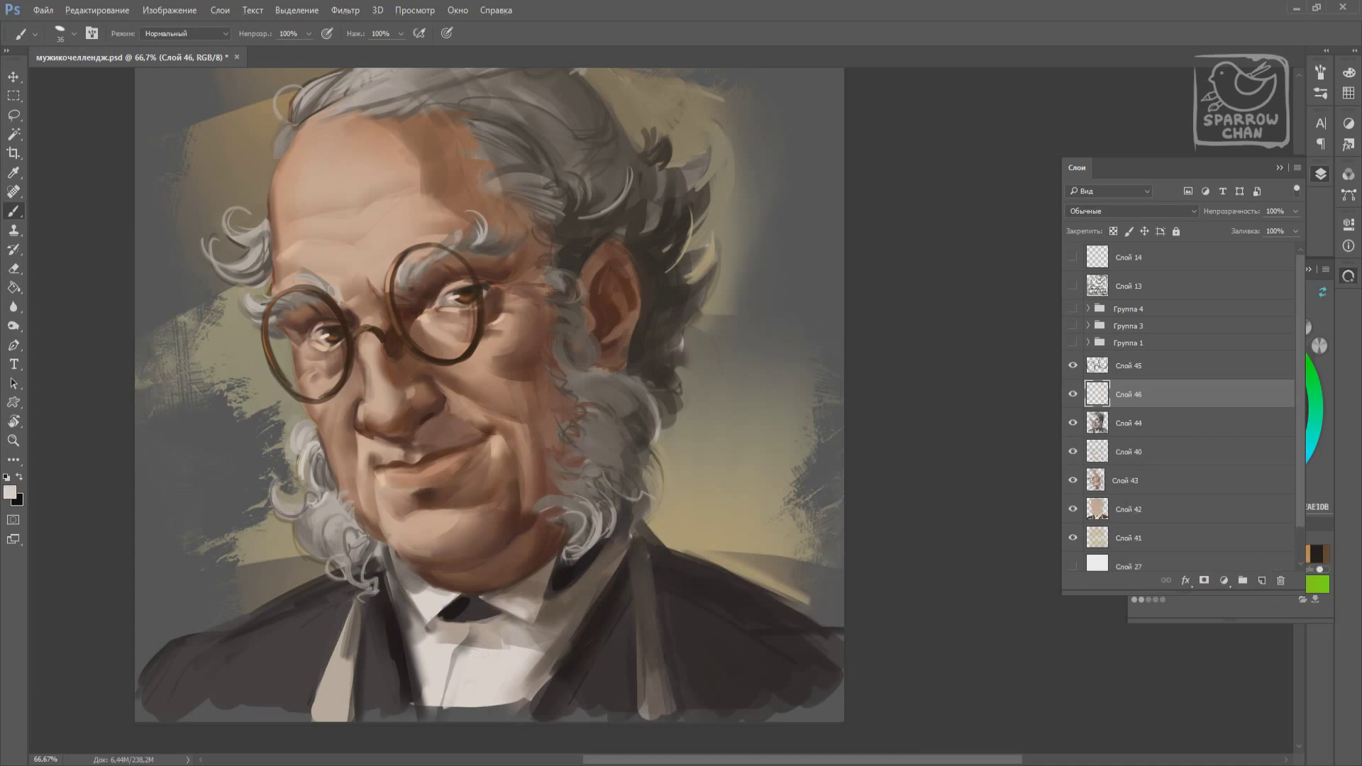
left_click_drag(418, 259, 437, 347)
mouse_move(273, 301)
left_mouse_down()
mouse_move(291, 348)
mouse_move(341, 390)
mouse_move(323, 348)
left_mouse_up()
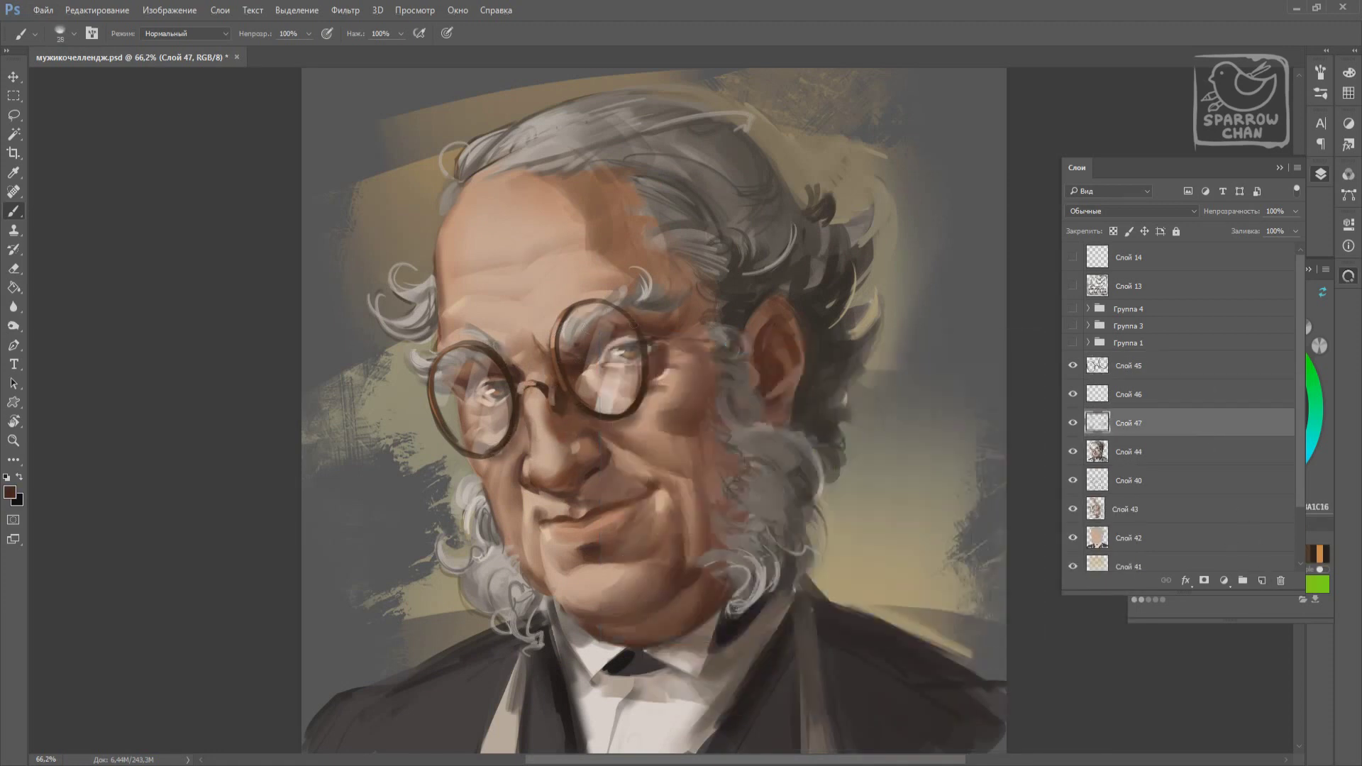
scroll(701, 517, "down", 3)
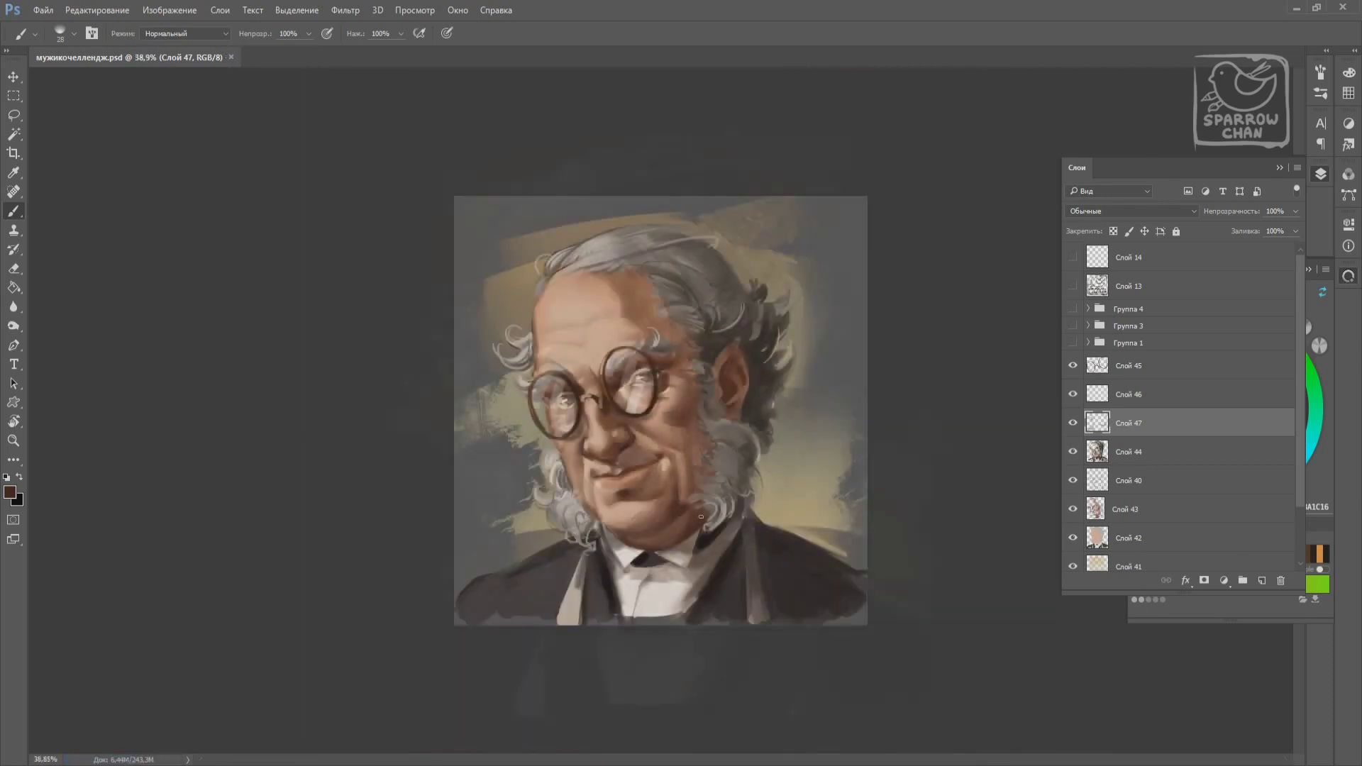
Create a new layer set to Overlay blending.
left_click(1135, 365)
left_click(1263, 580)
left_click(1132, 210)
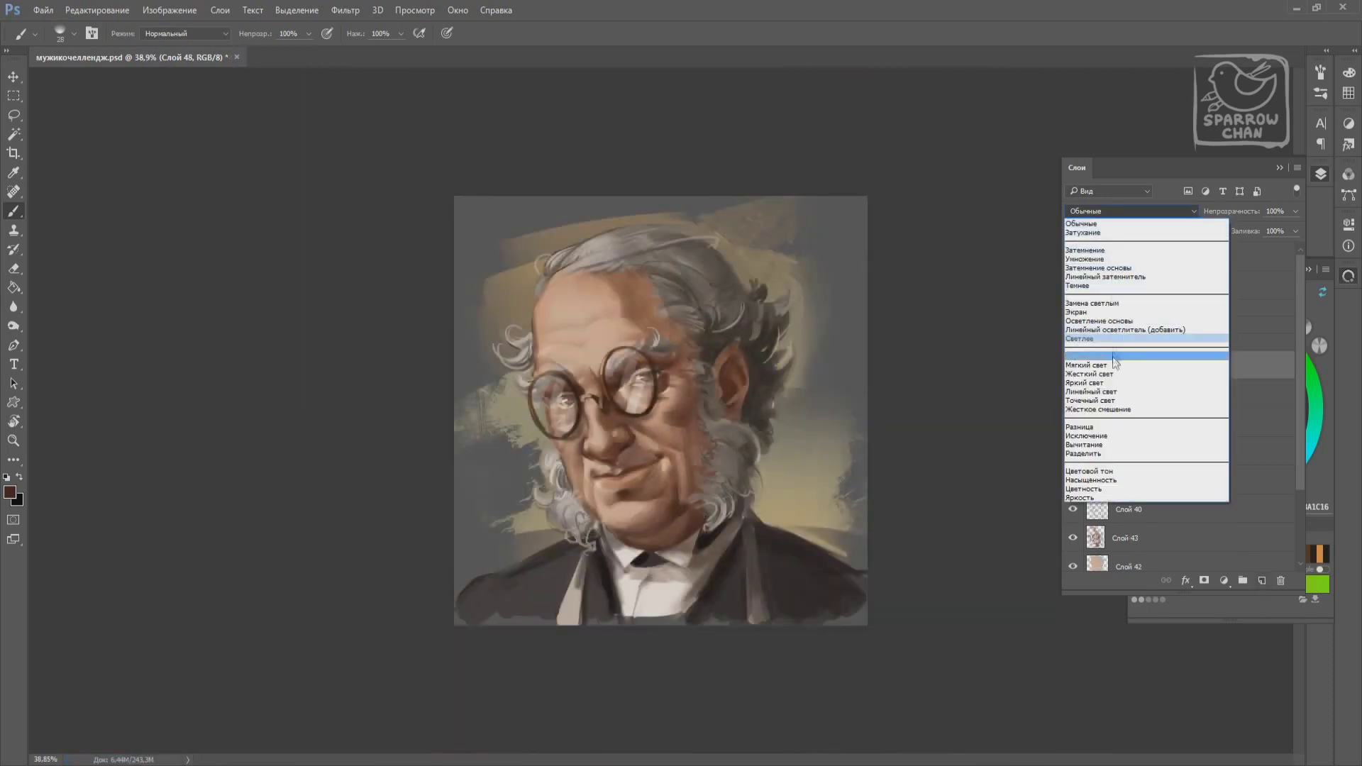
left_click(1093, 352)
Paint a soft orange-red blush on the cheek and warm orange on the forehead at 228 px.
right_click(675, 476)
left_click(1166, 351)
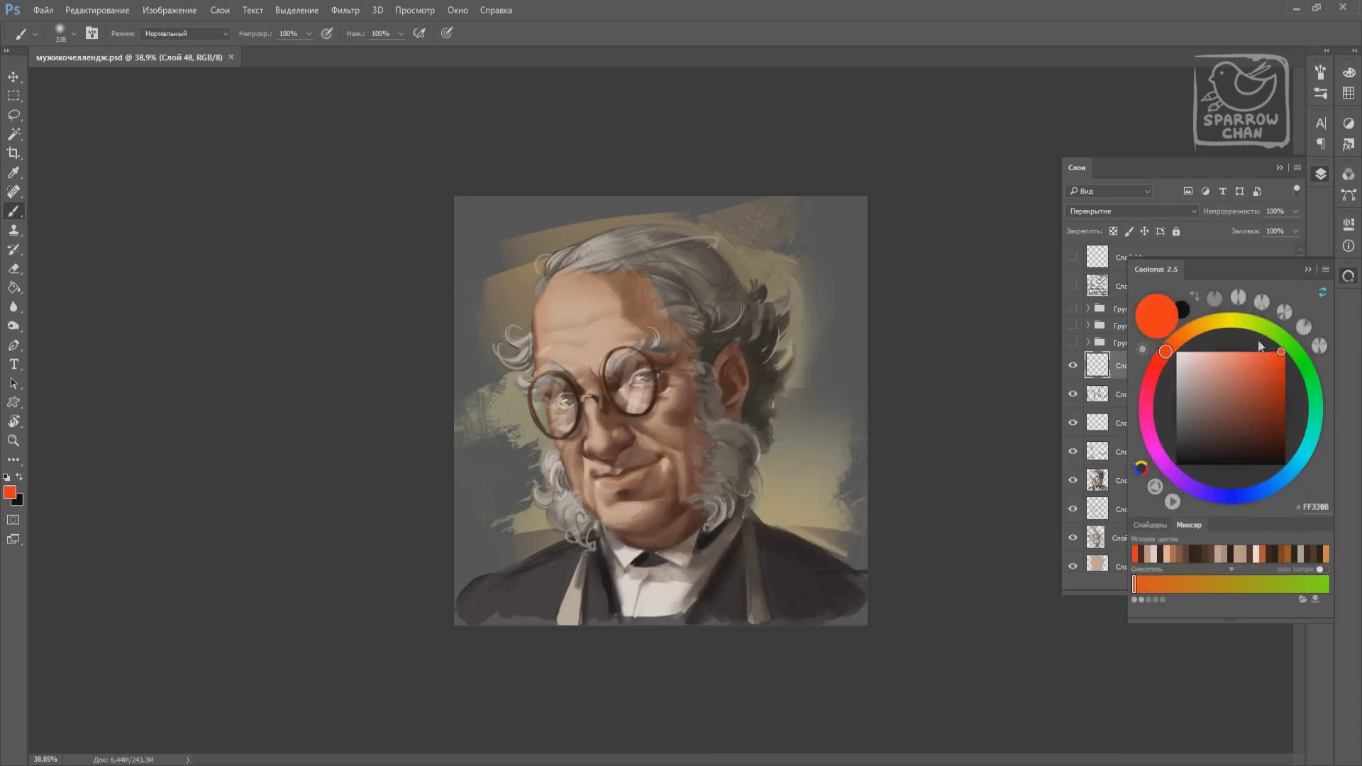
left_click(1244, 352)
left_click(670, 413)
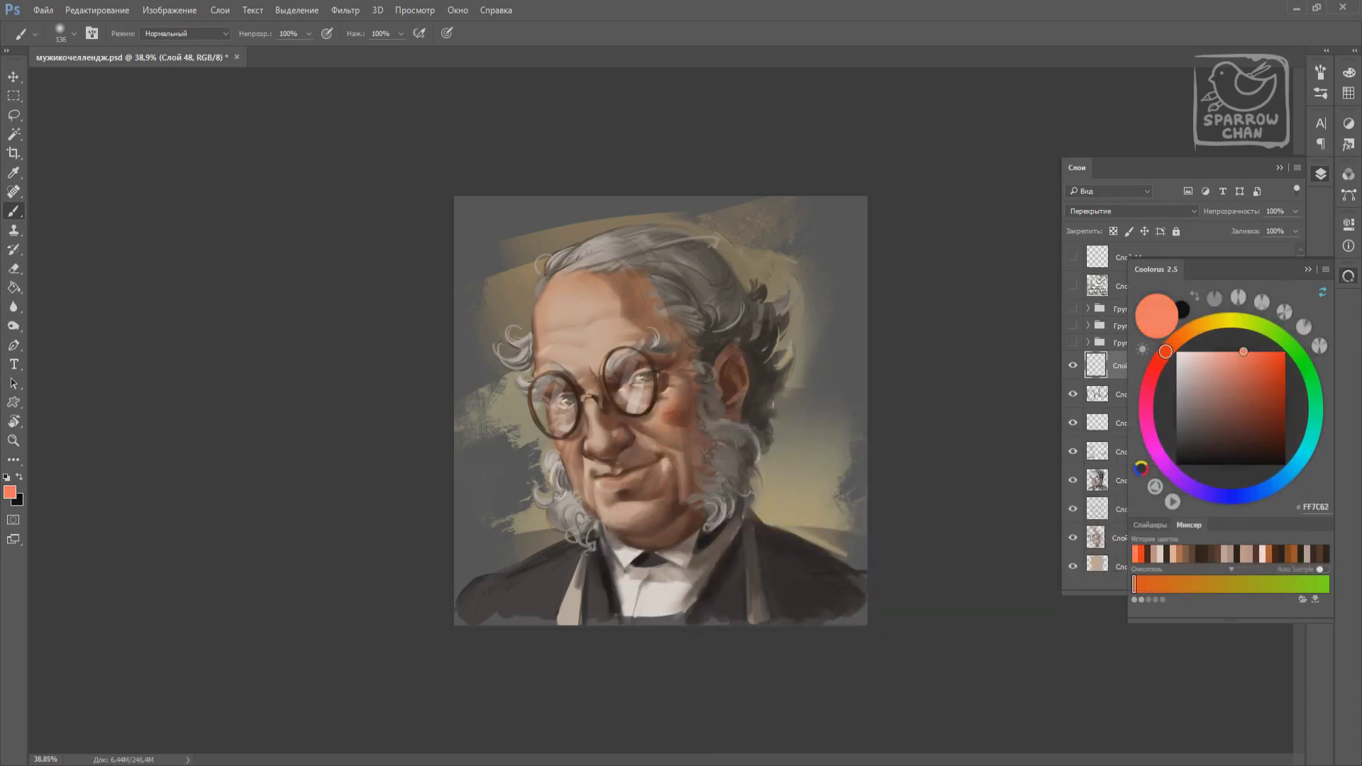
left_click(1187, 333)
left_click(1260, 362)
right_click(639, 383)
left_click(596, 295)
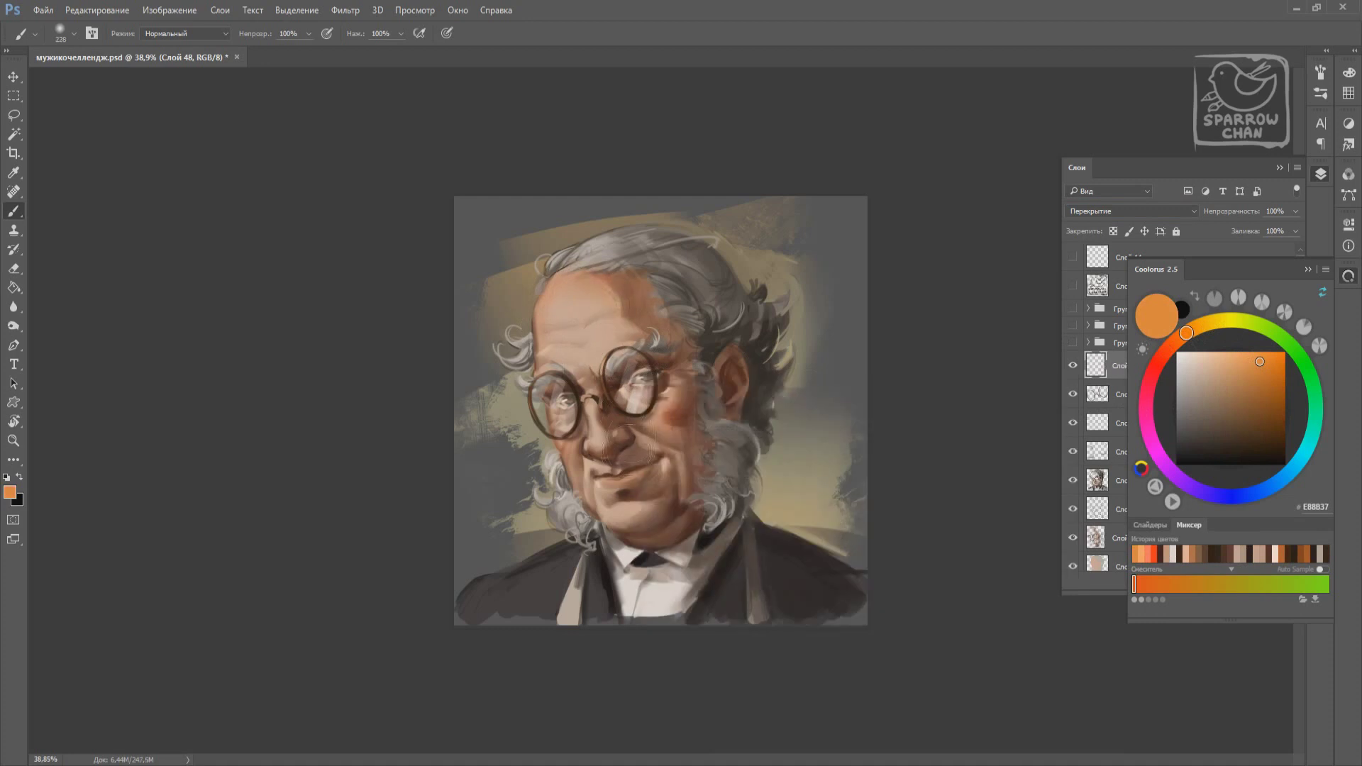
Try pale pink and white at a smaller brush size, then switch to the eraser.
left_click(1201, 351)
right_click(671, 525)
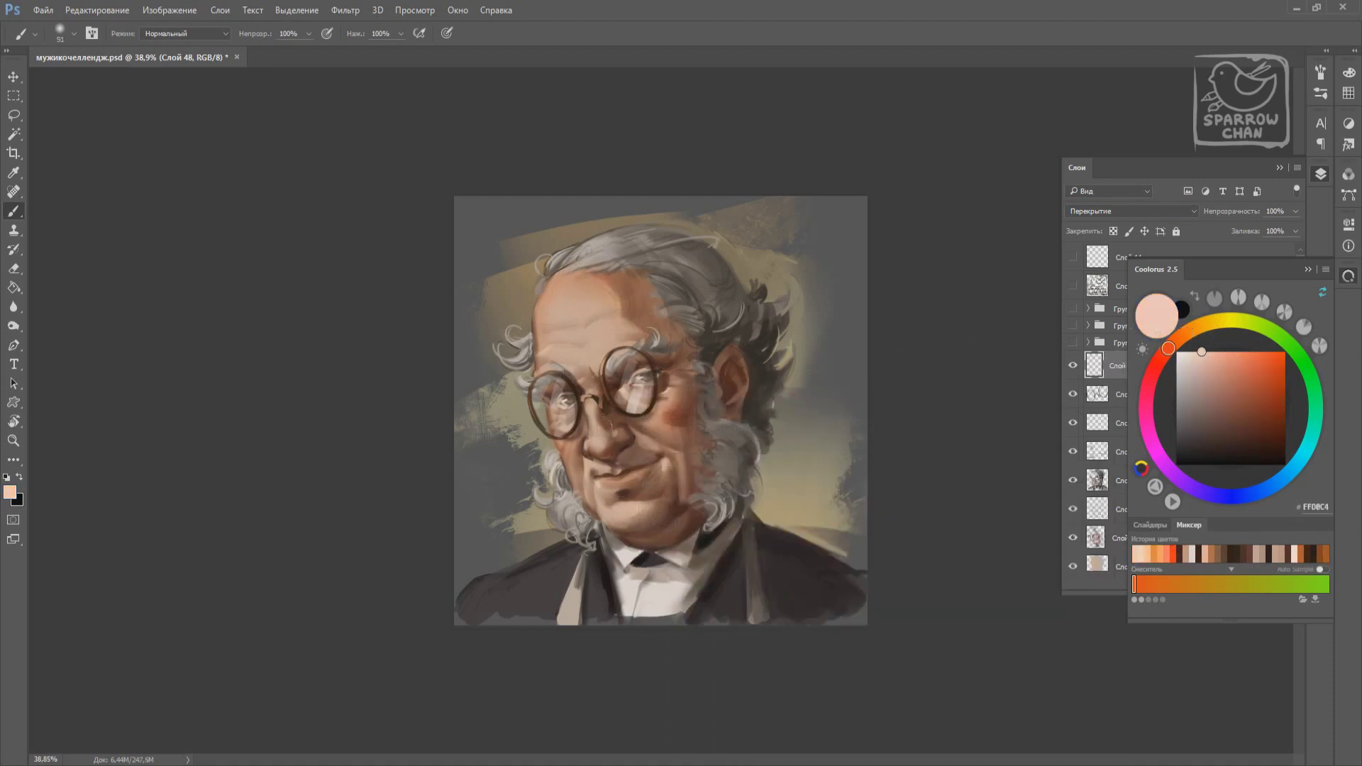
left_click(1175, 352)
right_click(695, 454)
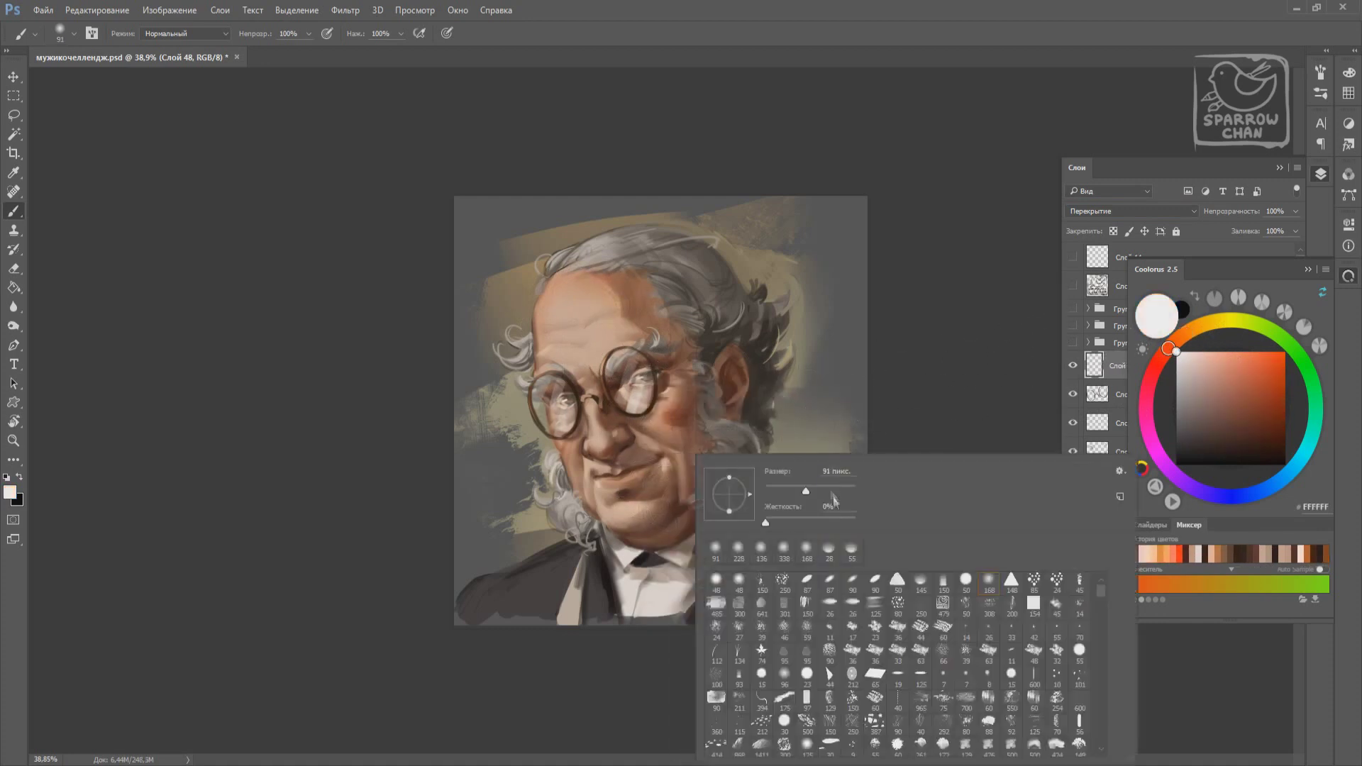
key("e")
right_click(696, 419)
Add a new Linear Dodge layer and pick a light peach skin colour.
key("ctrl+shift+alt+n")
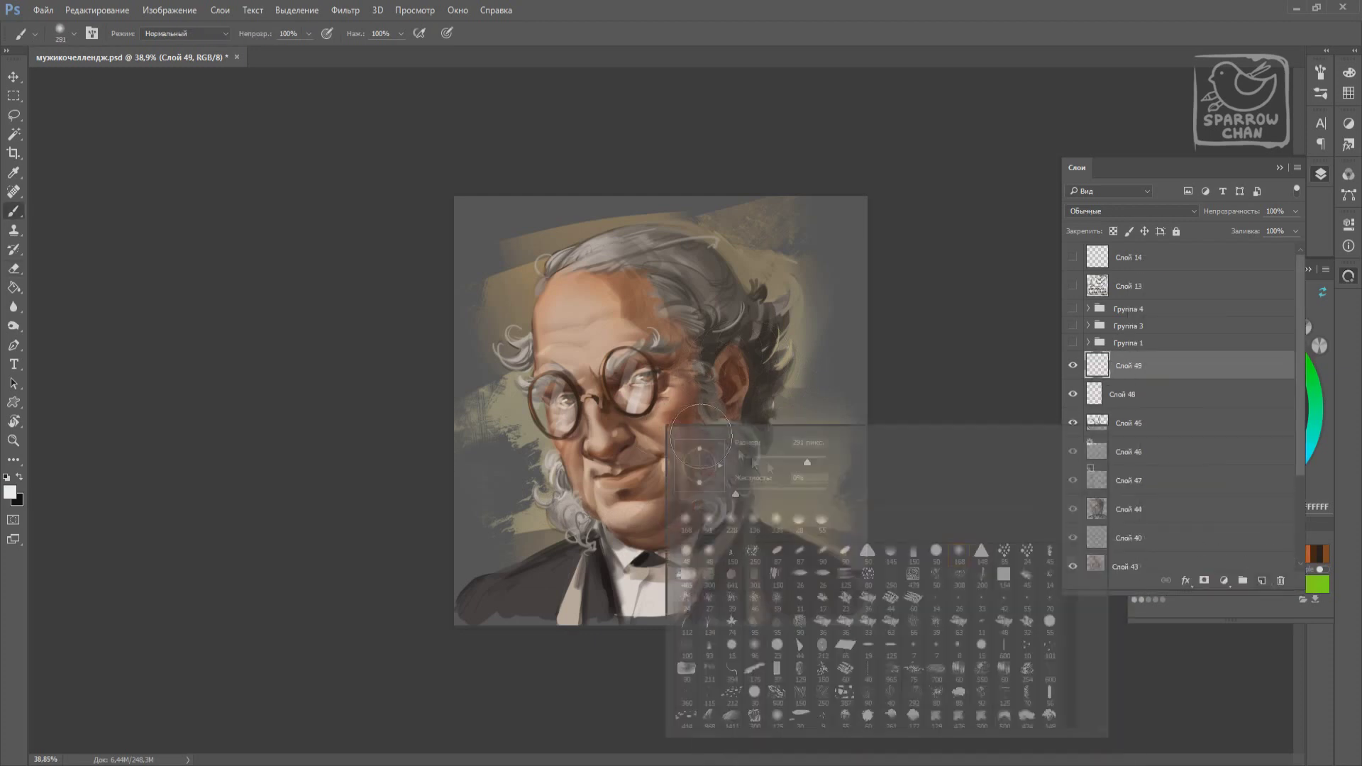
left_click(1132, 210)
left_click(1121, 329)
key("b")
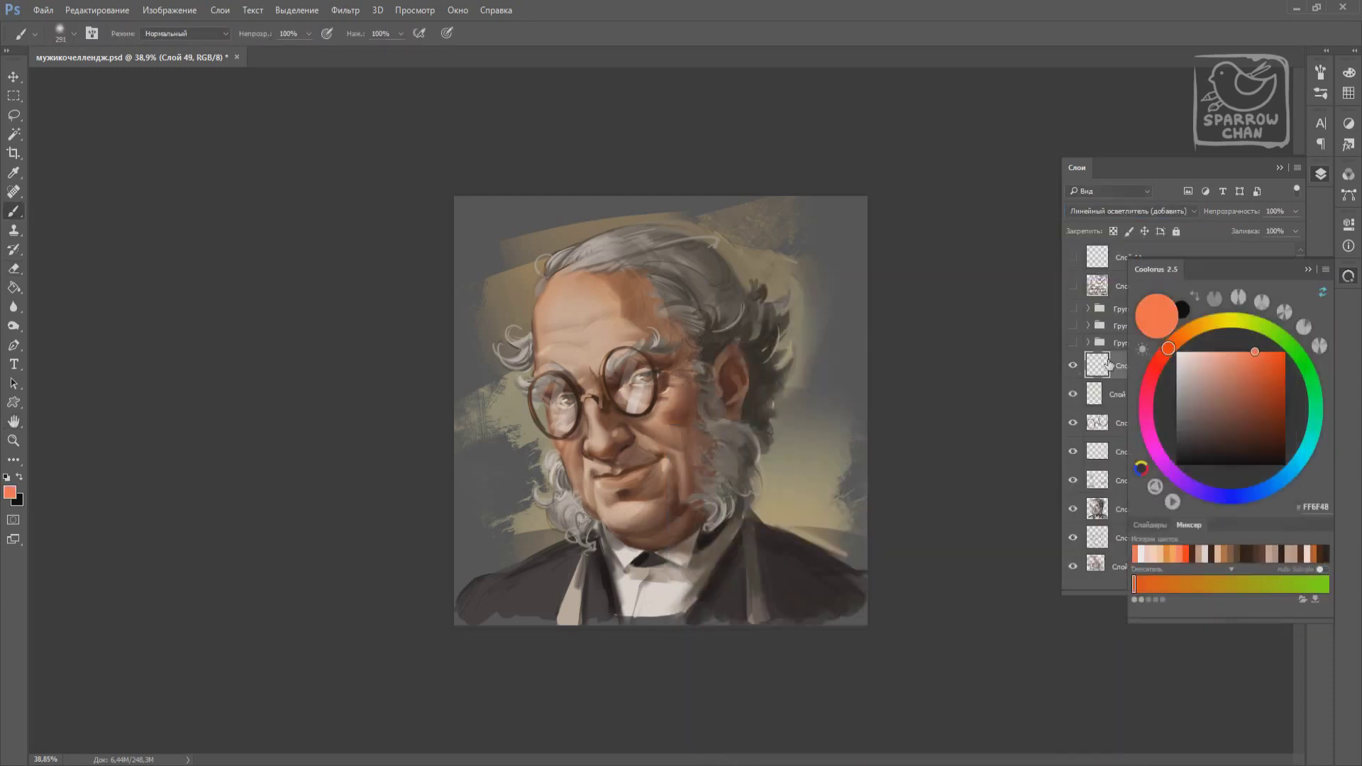
right_click(665, 338)
double_click(874, 460)
left_click(572, 304, "alt")
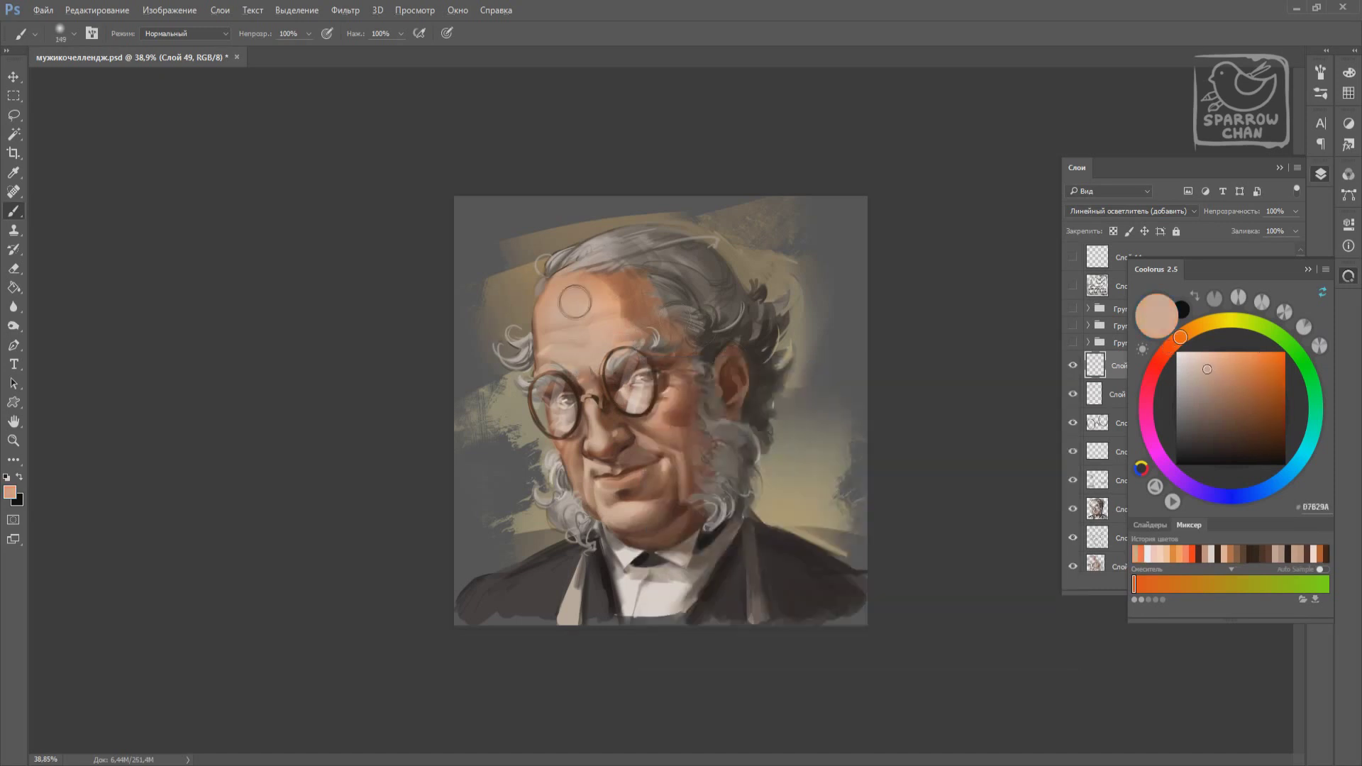
Paint peach highlights at 158 px, then a paler tone at 133 px.
right_click(572, 303)
type("158")
key("Return")
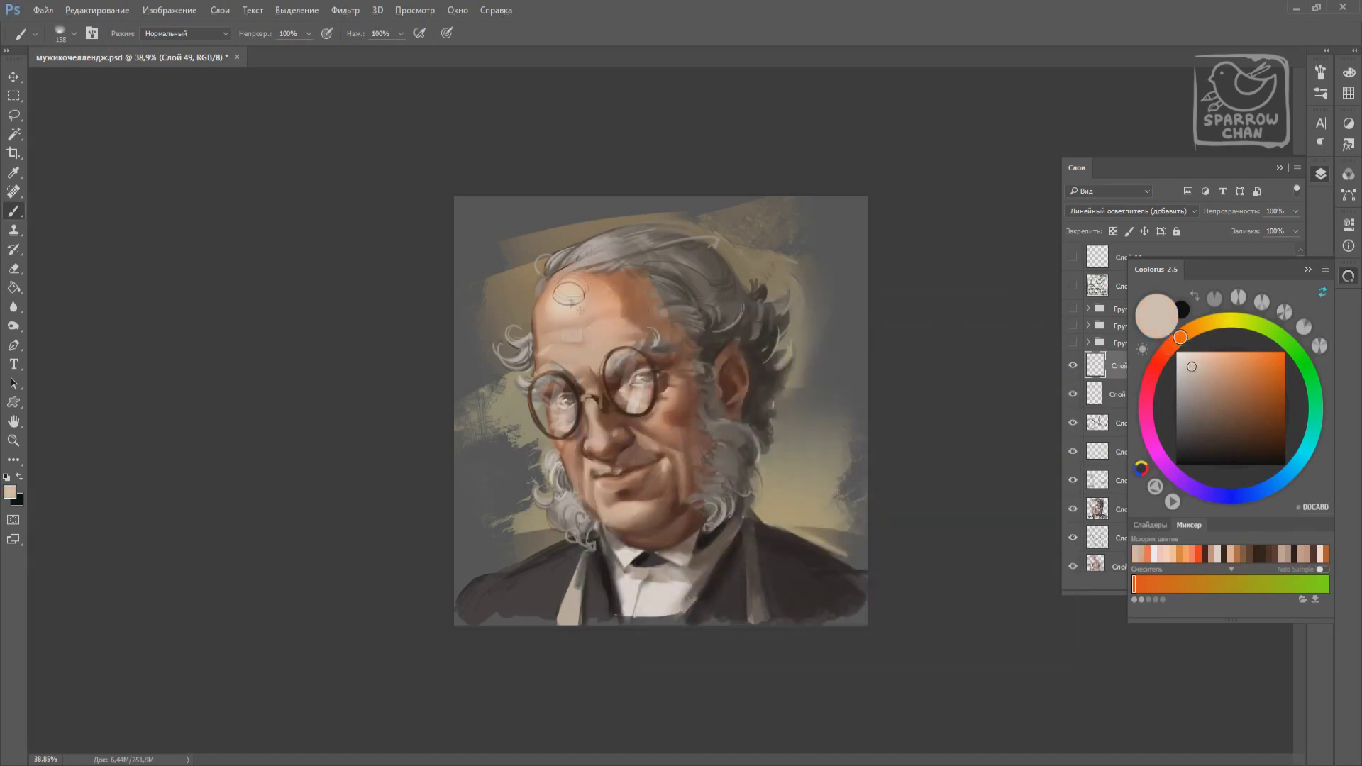
left_click(572, 298, "alt")
right_click(616, 348)
type("133")
key("Return")
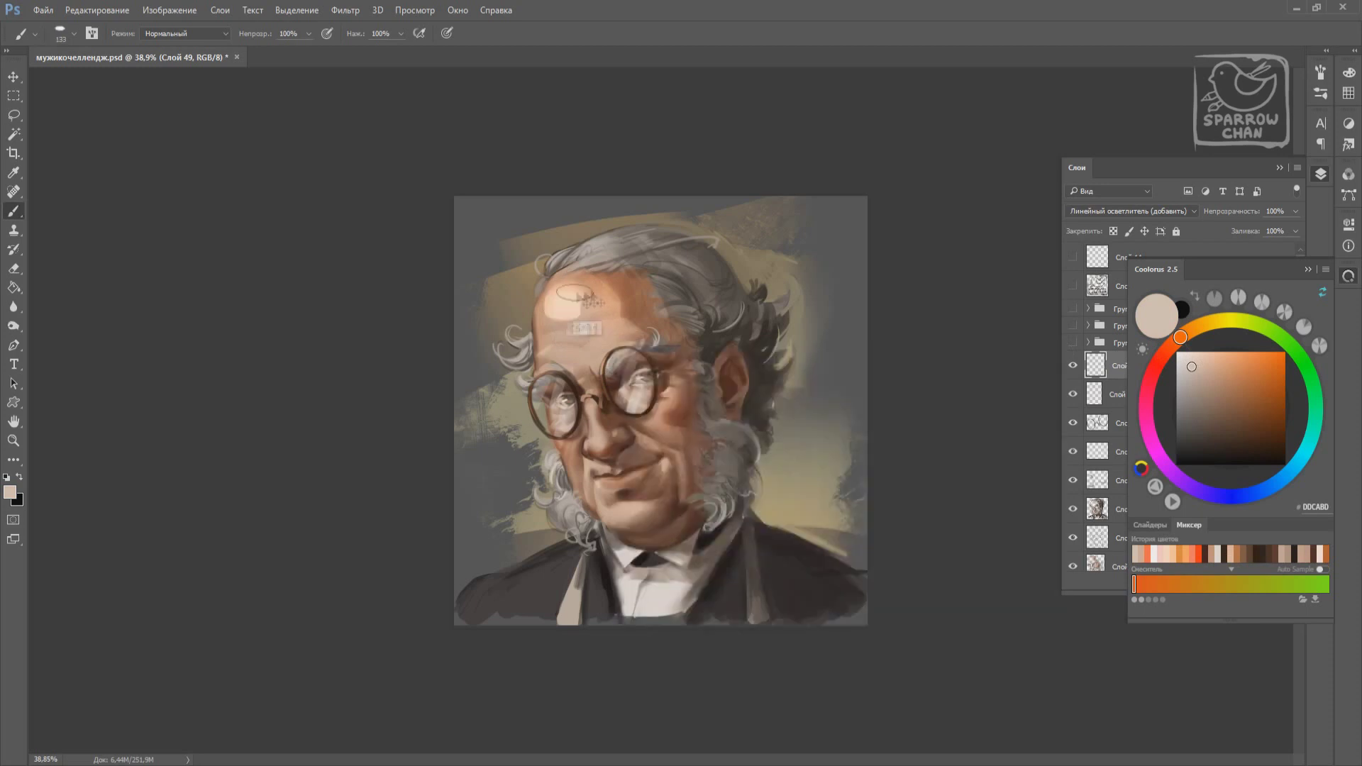
right_click(573, 318)
key("Escape")
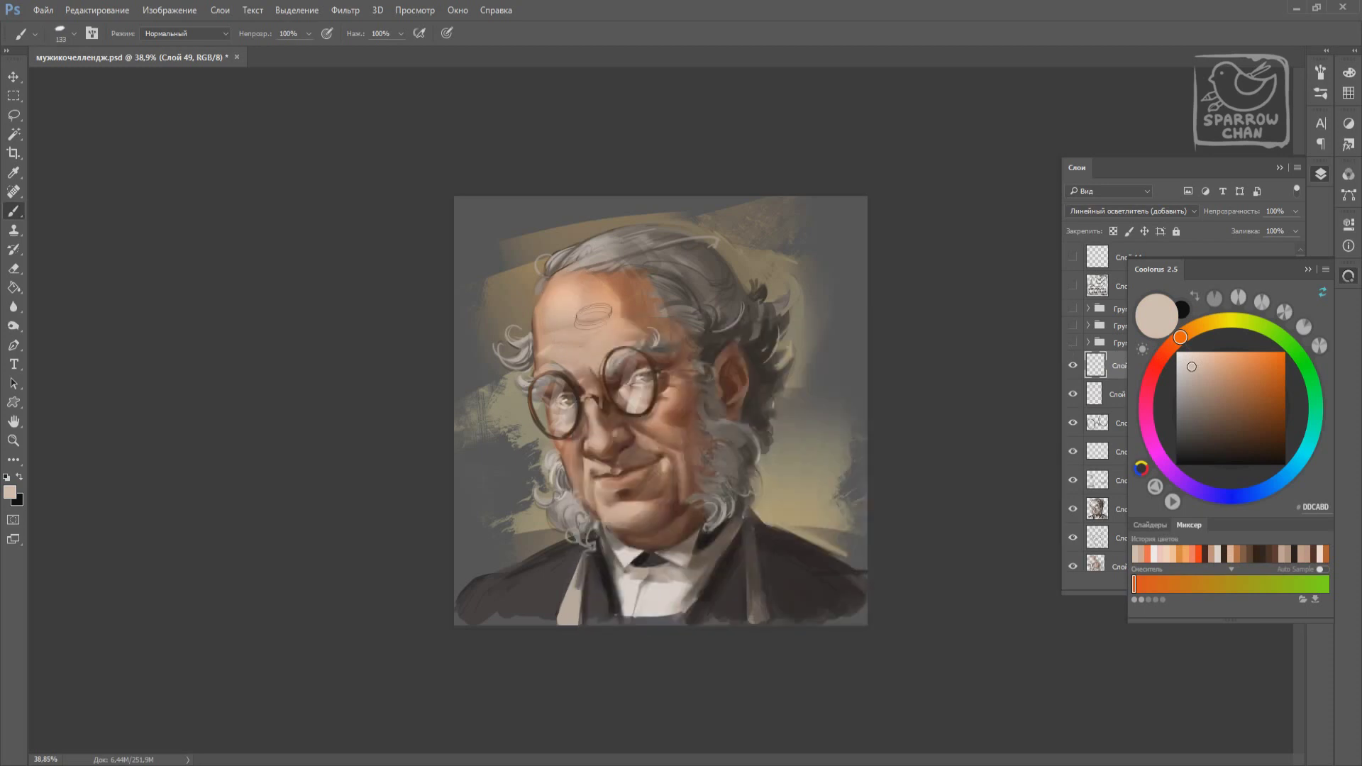
Lower brush opacity to 30% and add highlights at 47 px and 78 px.
key("3")
right_click(602, 347)
type("47 пикс.")
key("Return")
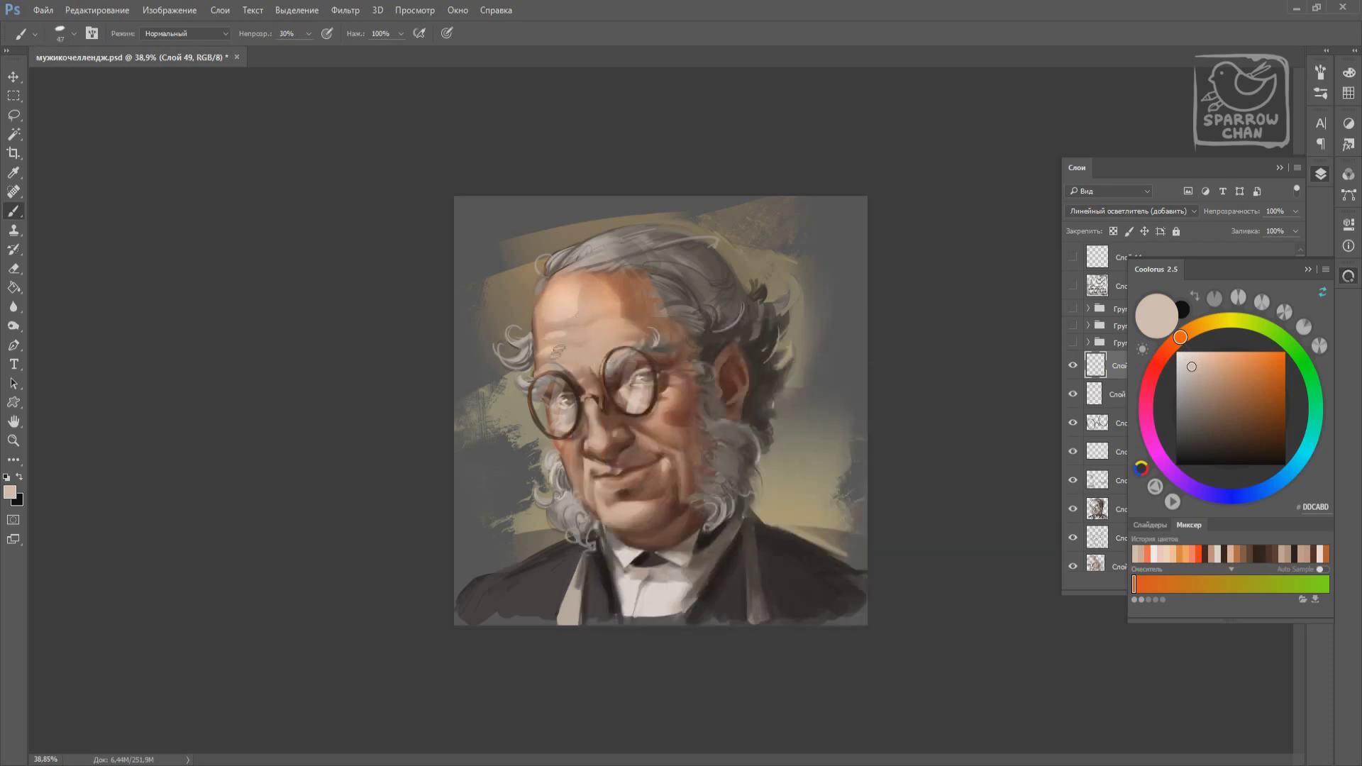
right_click(648, 452)
type("78")
key("Return")
right_click(763, 454)
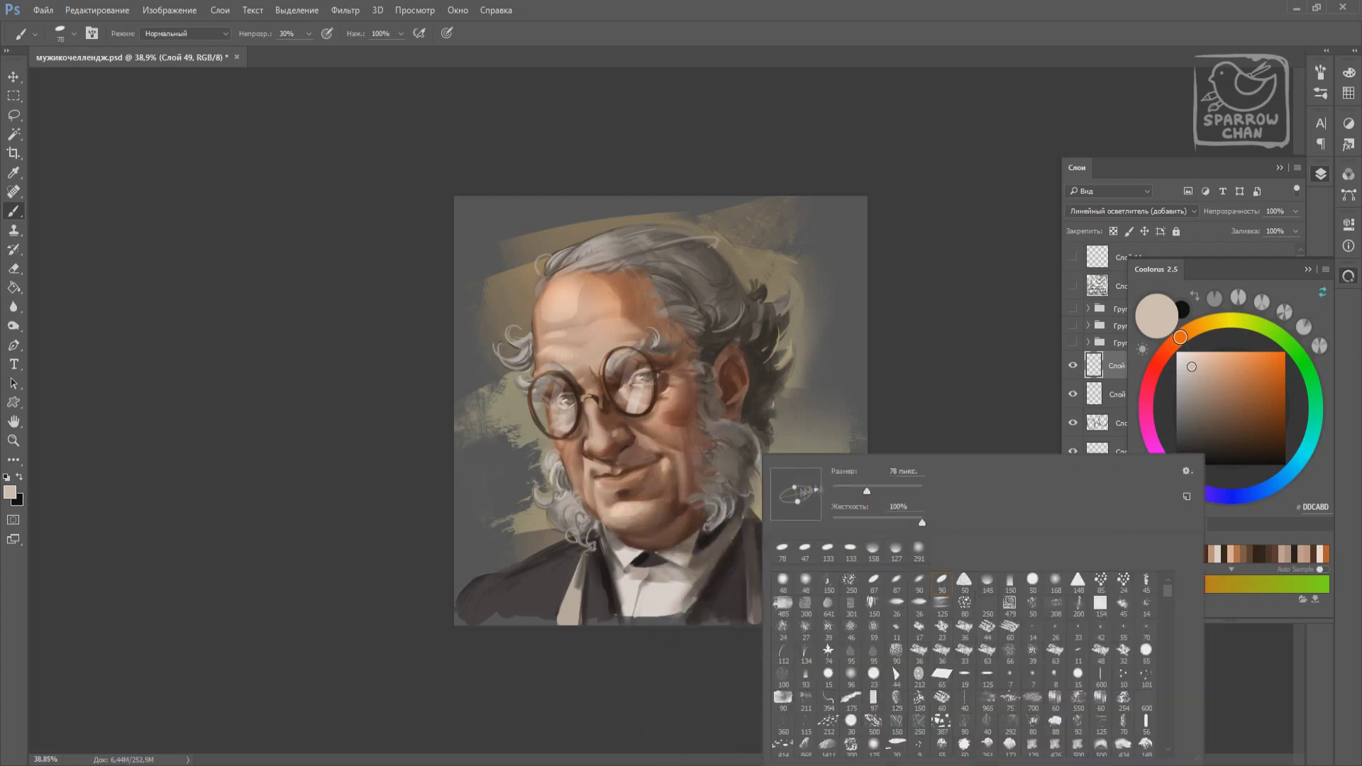
key("Return")
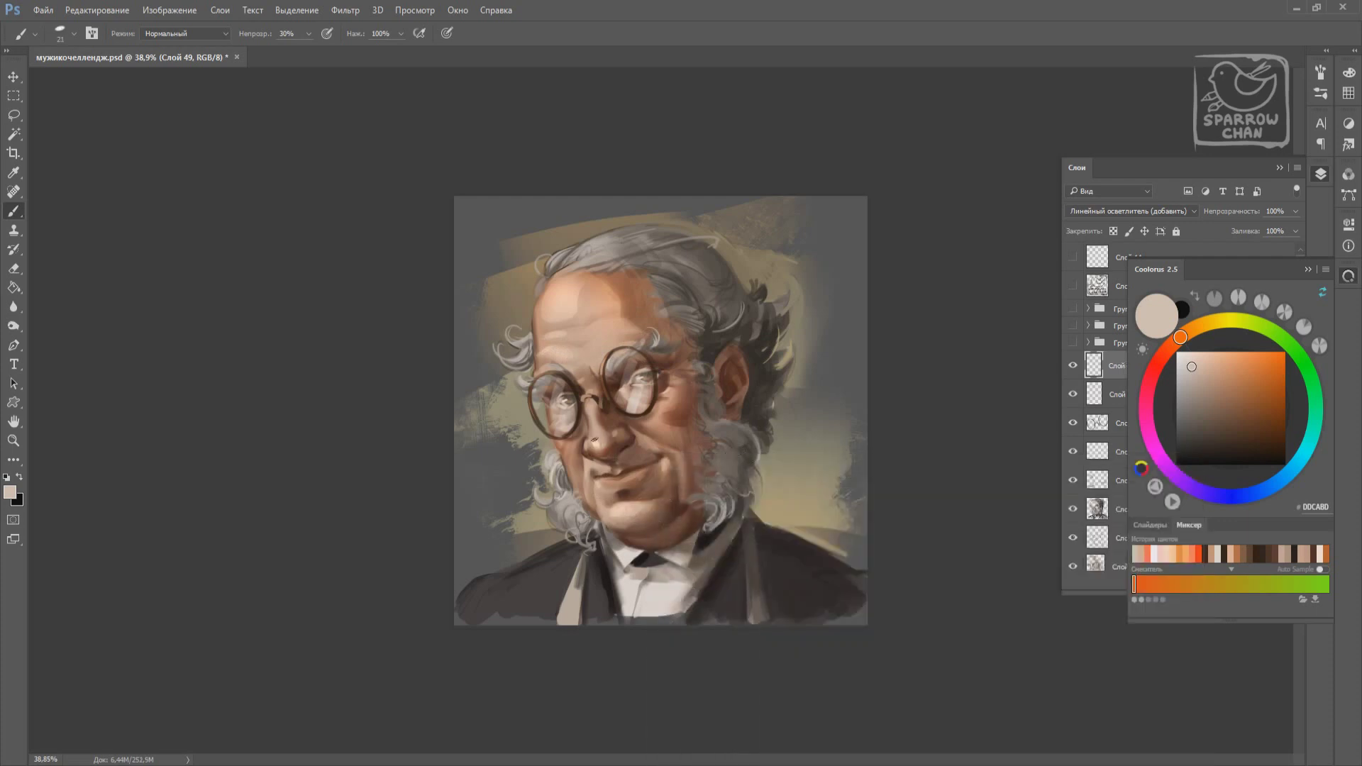
right_click(584, 289)
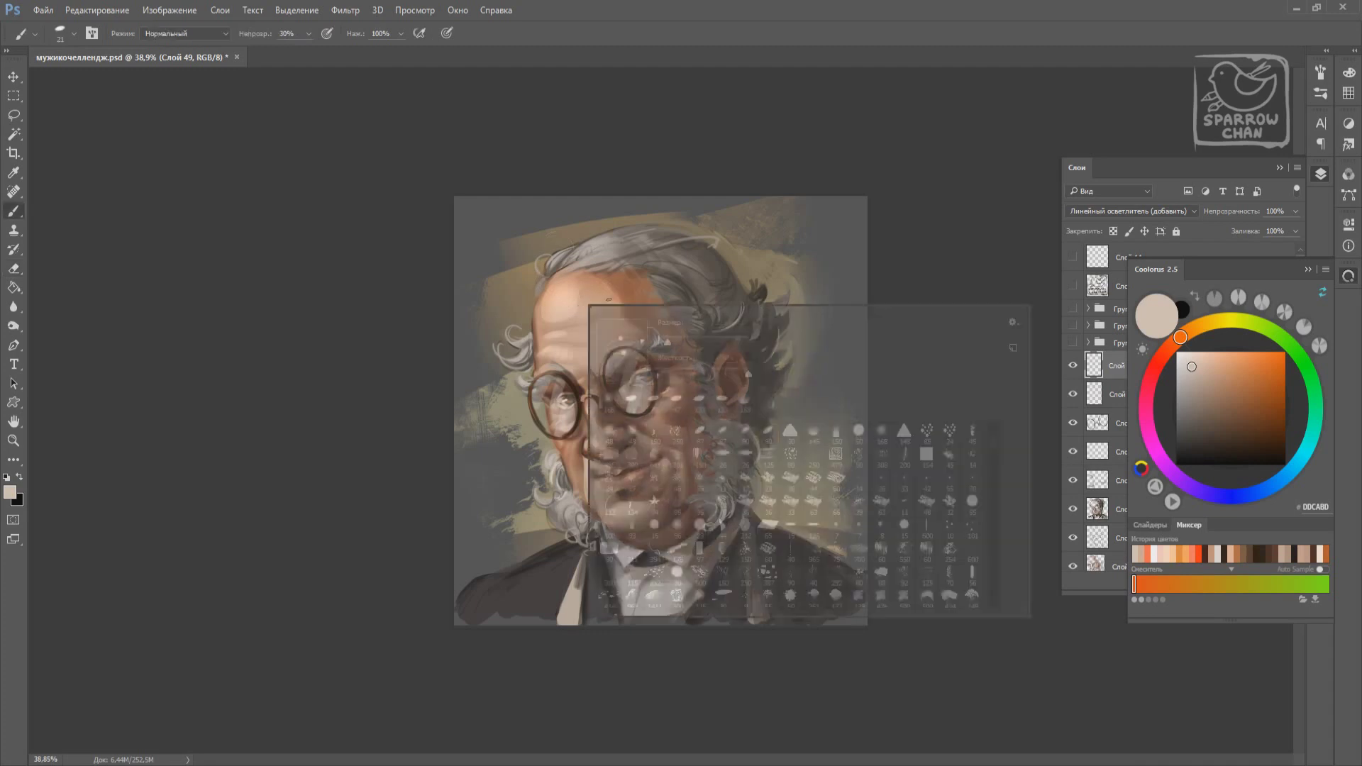
key("Return")
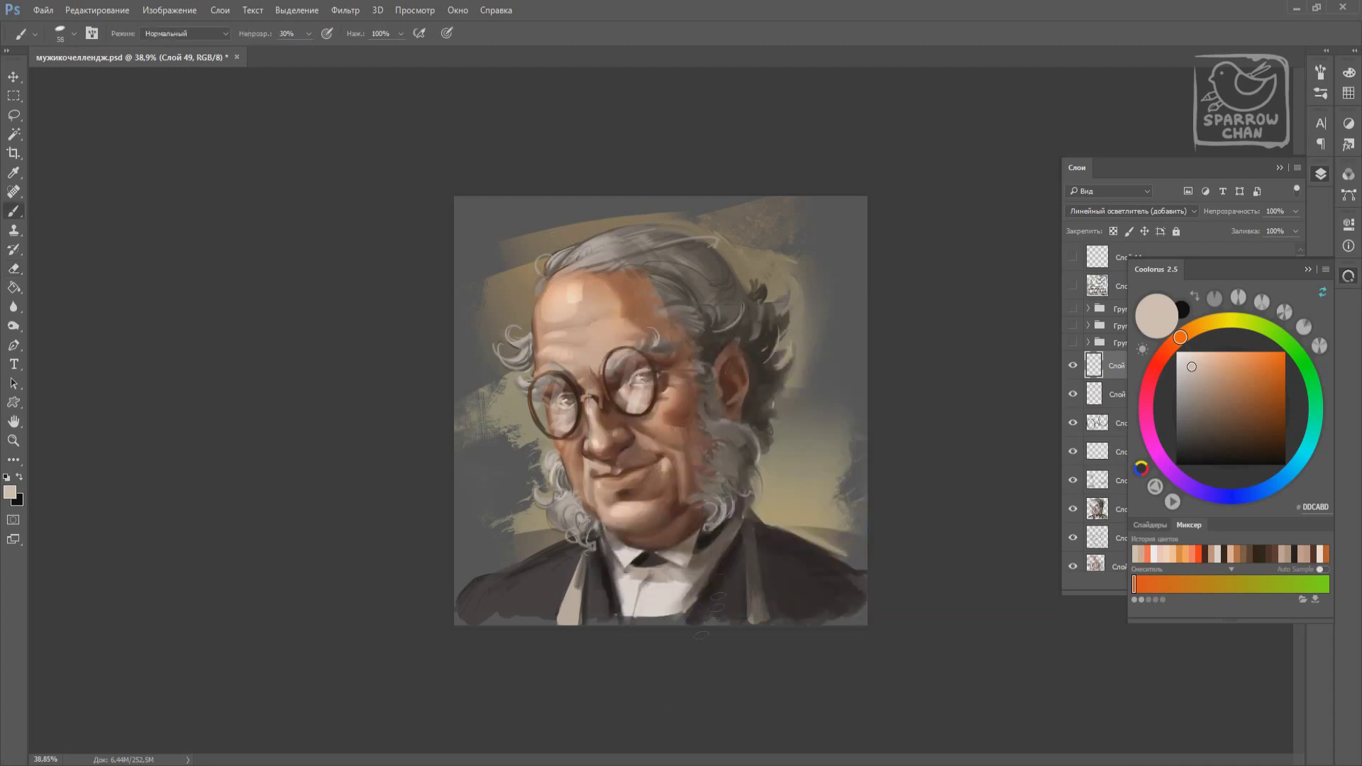
Paint warm tone over the forehead at about 55 px, then shrink the brush to 32 px.
key("bracketleft")
key("bracketleft")
right_click(672, 455)
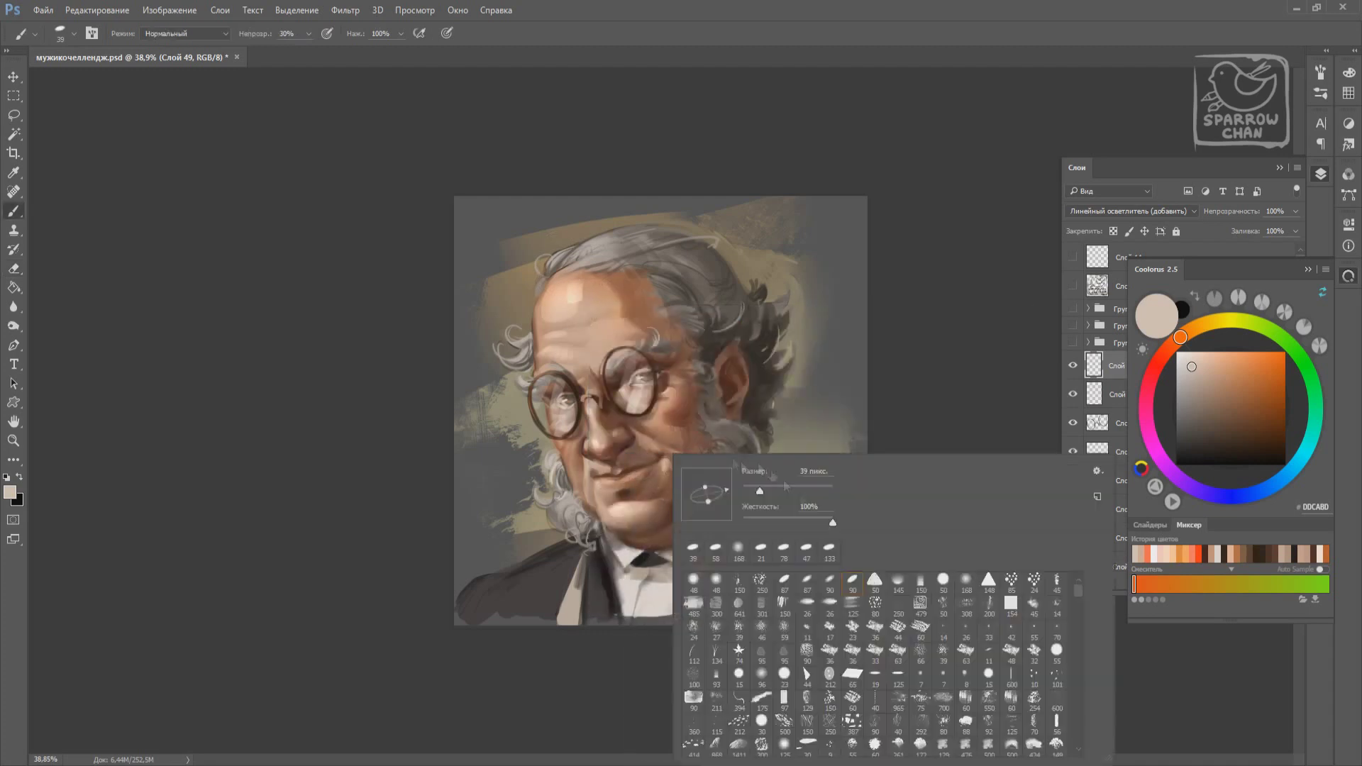
left_click_drag(702, 477, 724, 477)
key("Return")
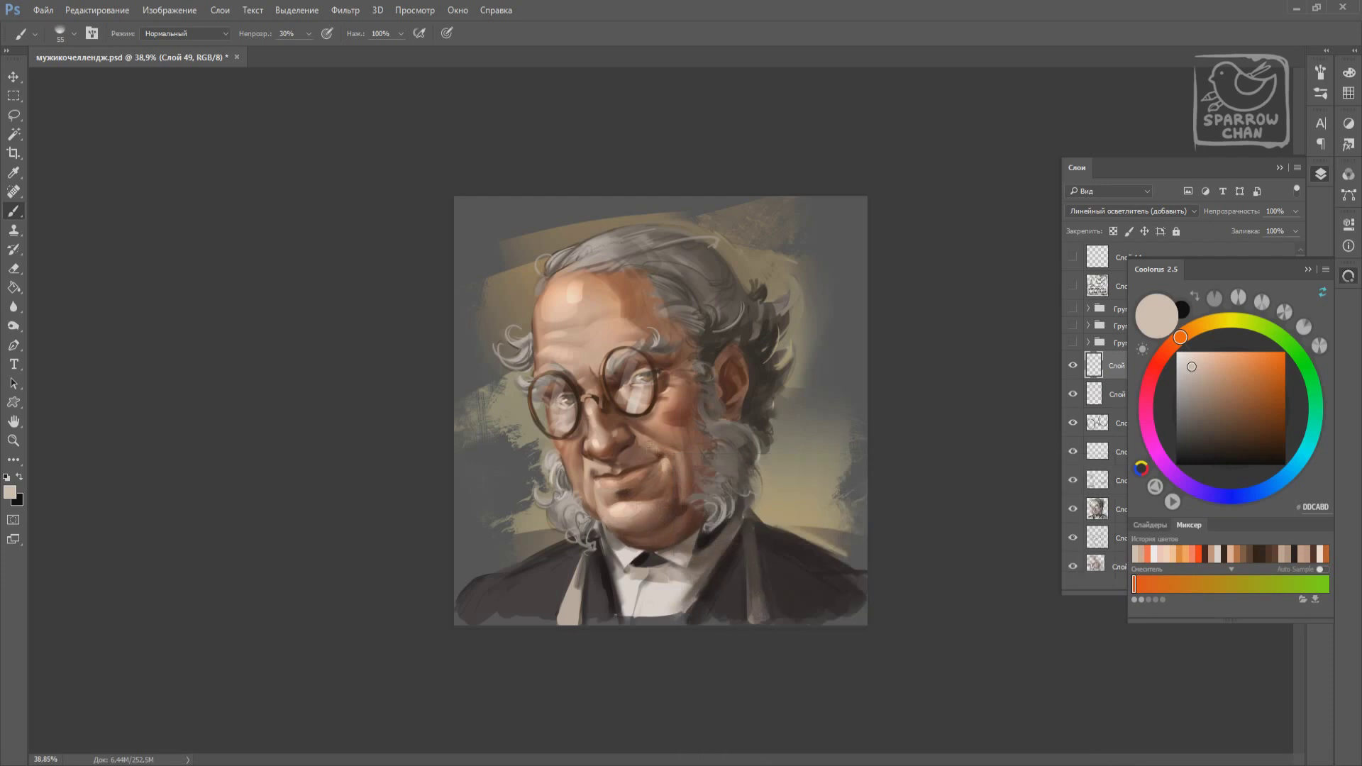
right_click(601, 454)
left_click_drag(626, 268, 561, 256)
key("bracketleft")
key("bracketleft")
key("bracketleft")
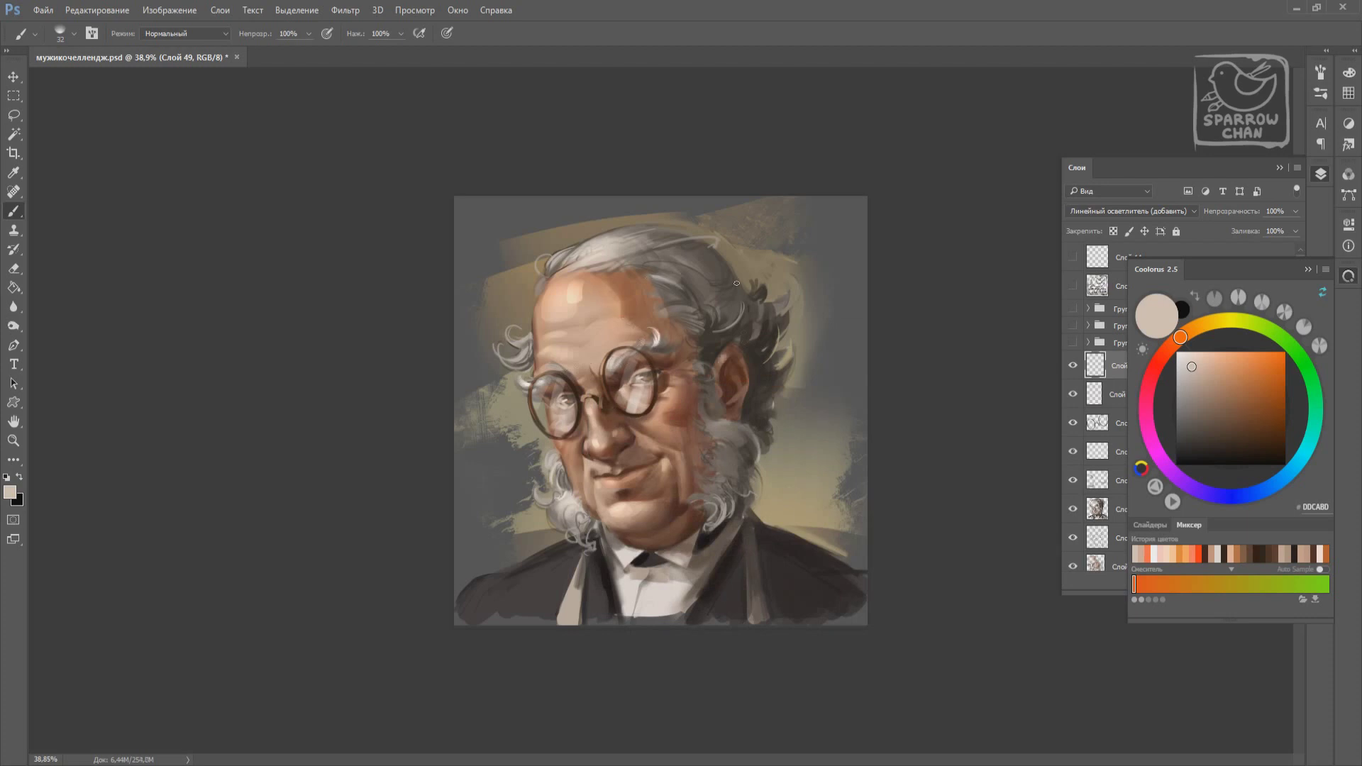
right_click(603, 313)
Shrink the brush to 25 px and choose a different brush tip.
left_click(525, 352)
right_click(772, 455)
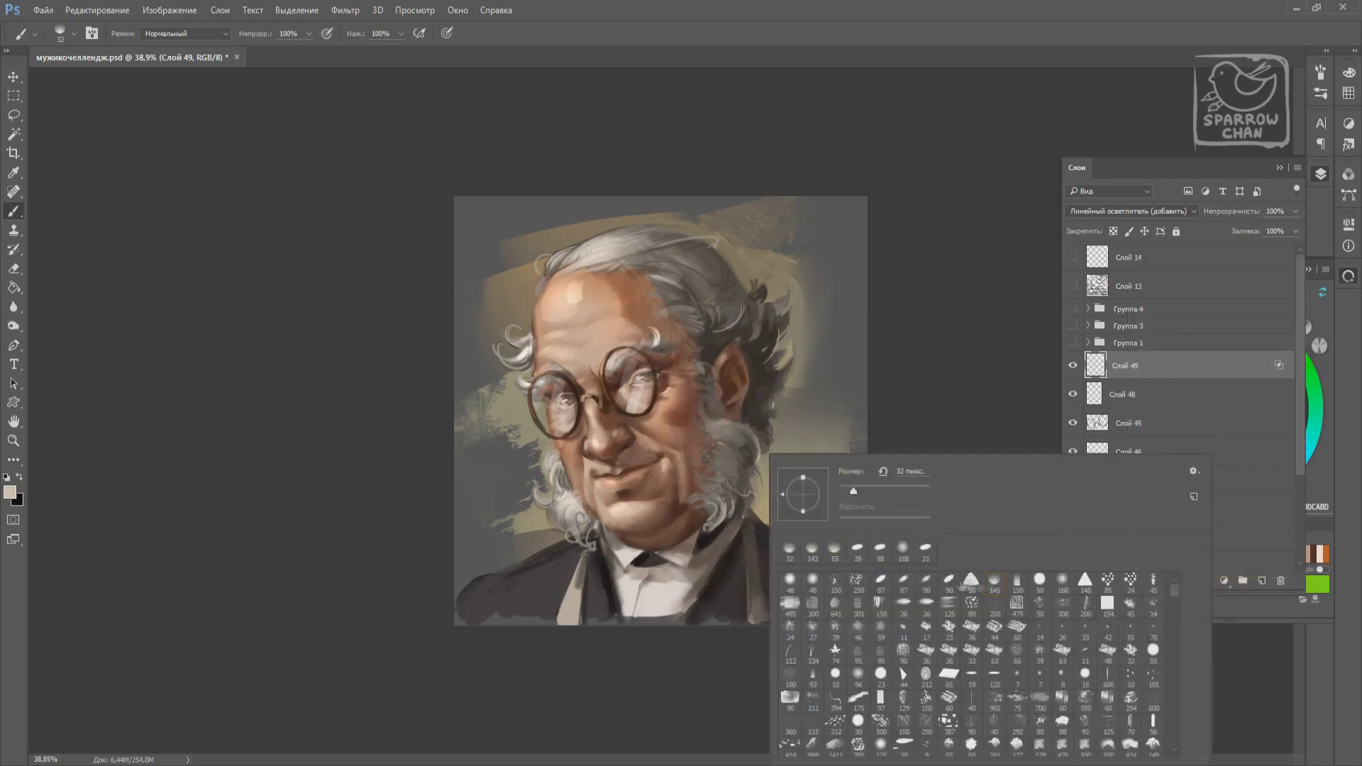
left_click(955, 560)
right_click(772, 456)
left_click(1322, 292)
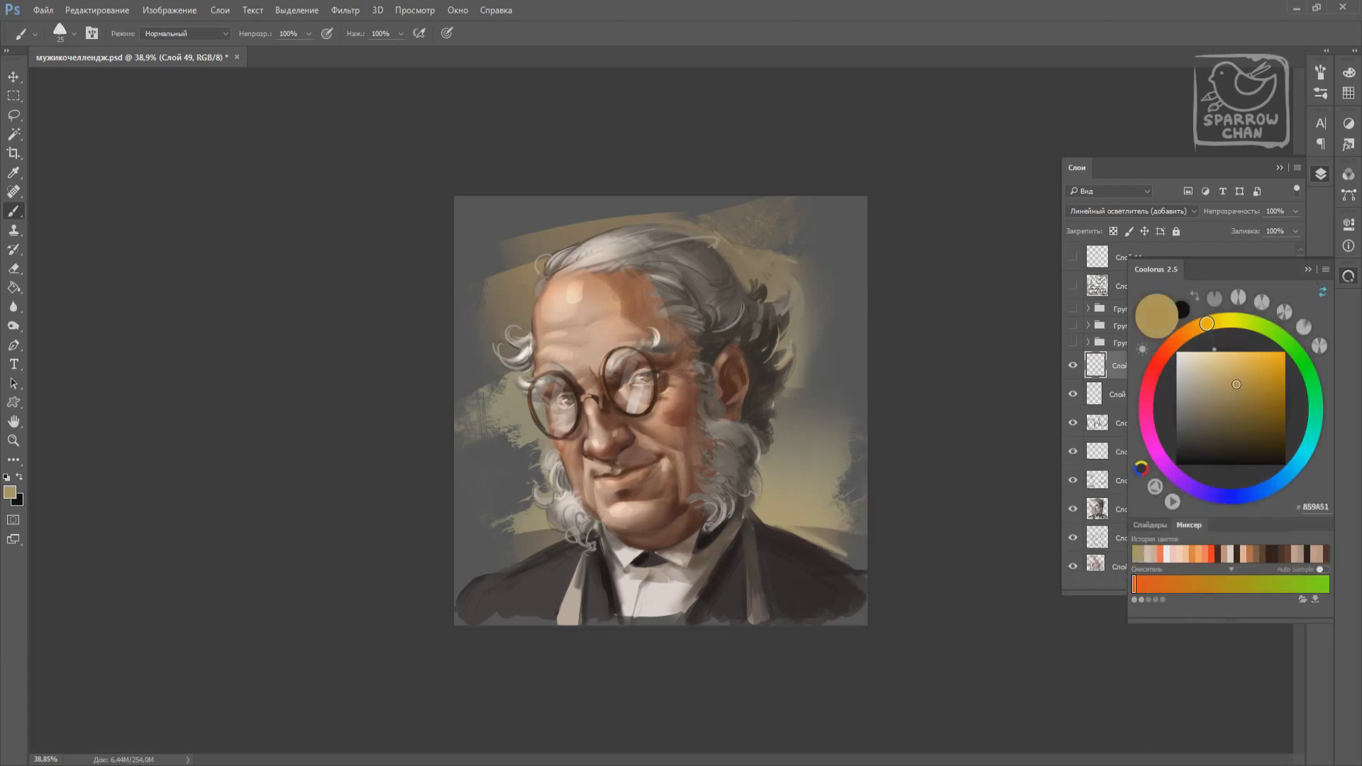
right_click(768, 442)
double_click(871, 464)
Paint golden-yellow rim-light hair strands at 20 px, save, and add a glint on the right lens.
left_click(1220, 321)
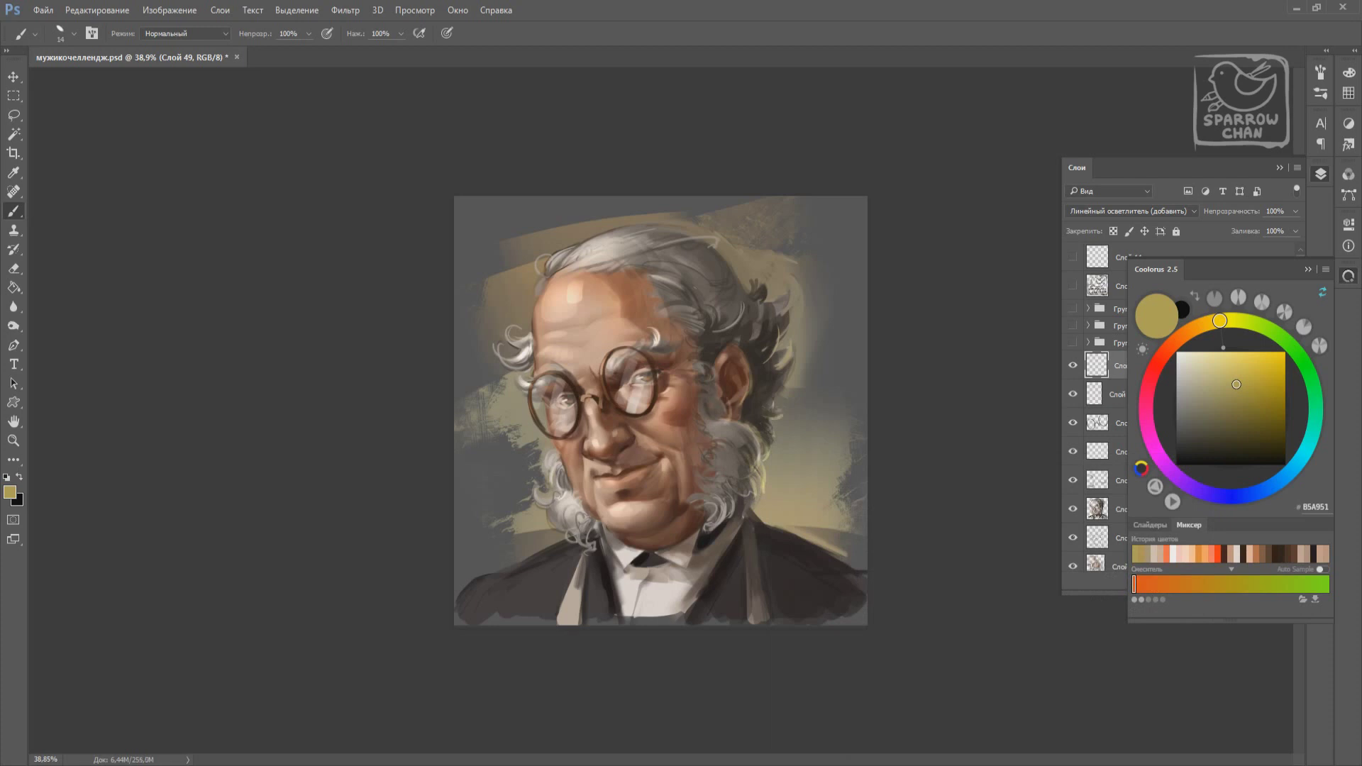
right_click(752, 273)
double_click(871, 464)
scroll(617, 241, "up", 2)
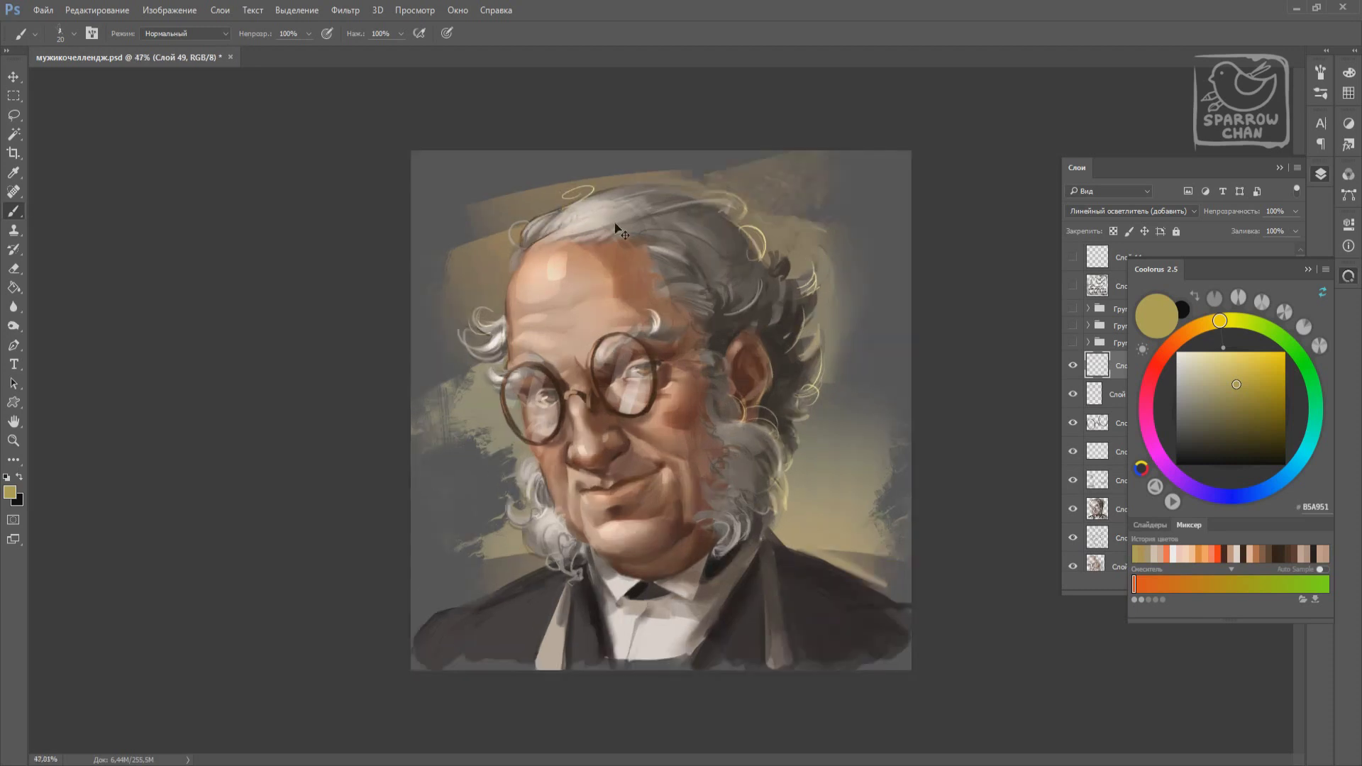
key("ctrl+s")
left_click(1199, 365)
left_click(639, 369)
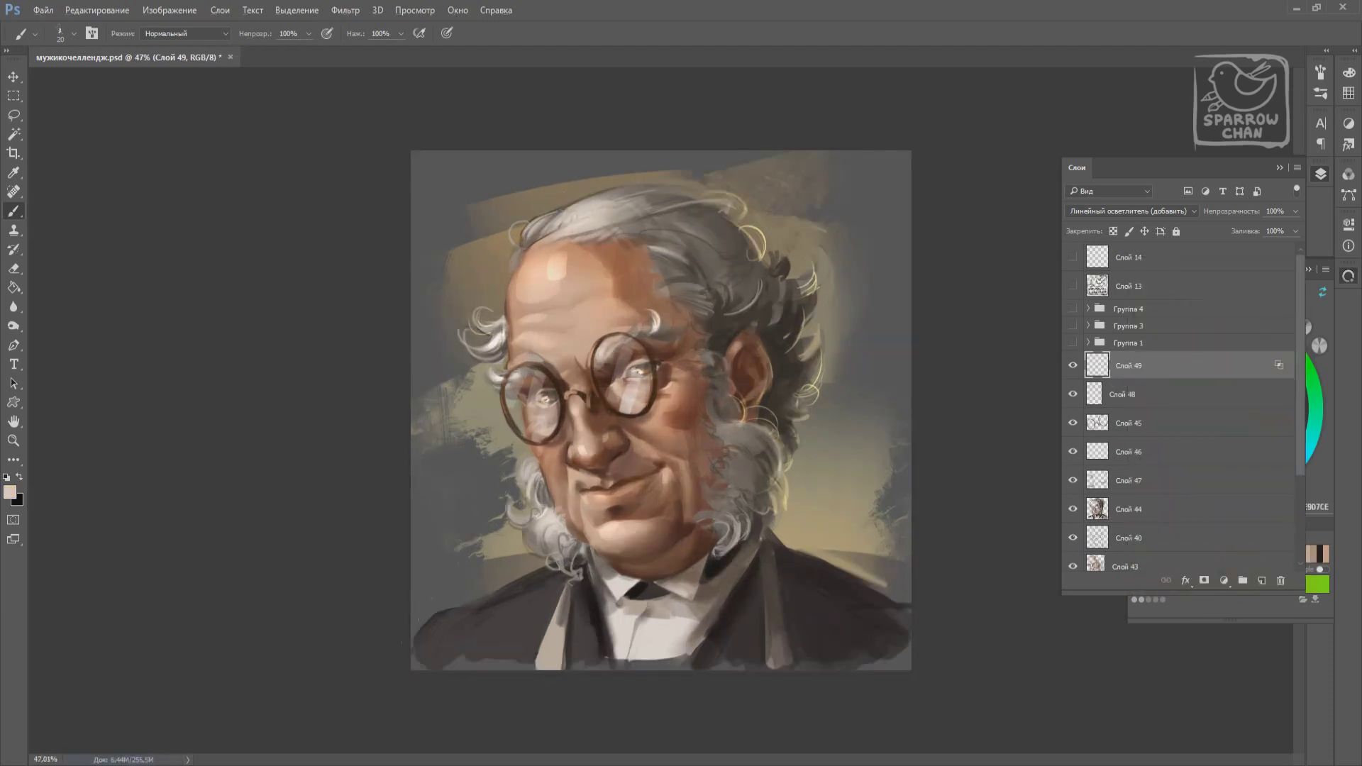
Add a new layer above Слой 49 set to Multiply blending.
key("ctrl+shift+alt+n")
scroll(661, 410, "down", 2)
left_click(1132, 211)
left_click(1098, 257)
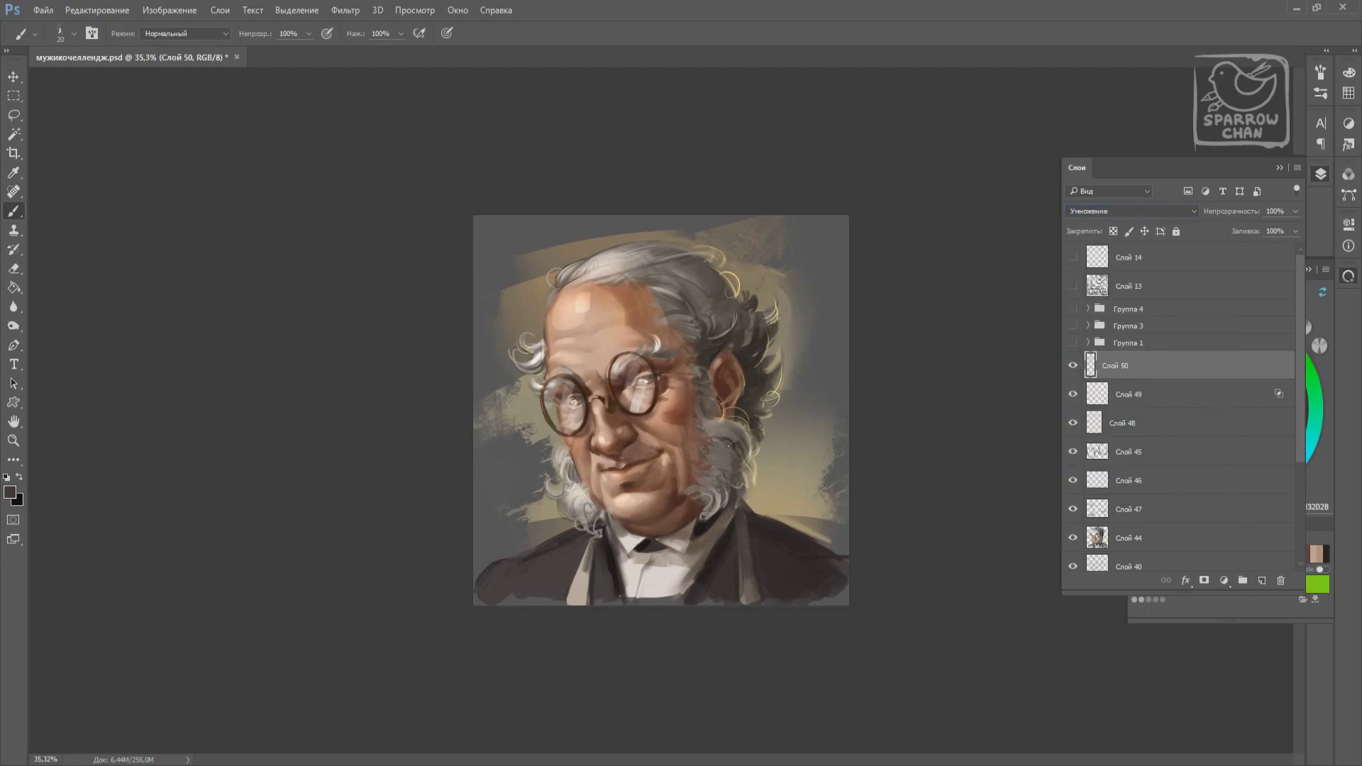
Move Слой 50 below Слой 49, darken the top of the forehead at 56 px, and add Слой 51.
right_click(679, 451)
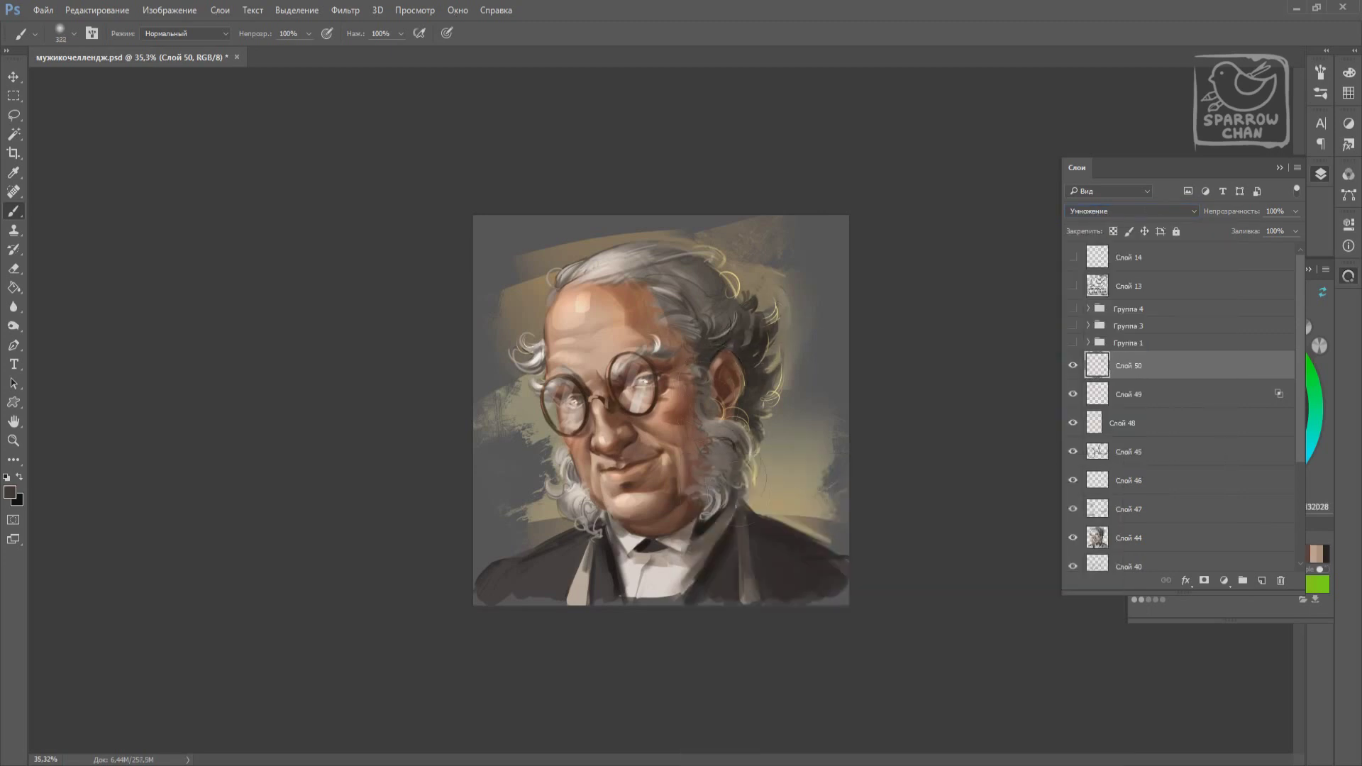
key("ctrl+bracketleft")
right_click(765, 453)
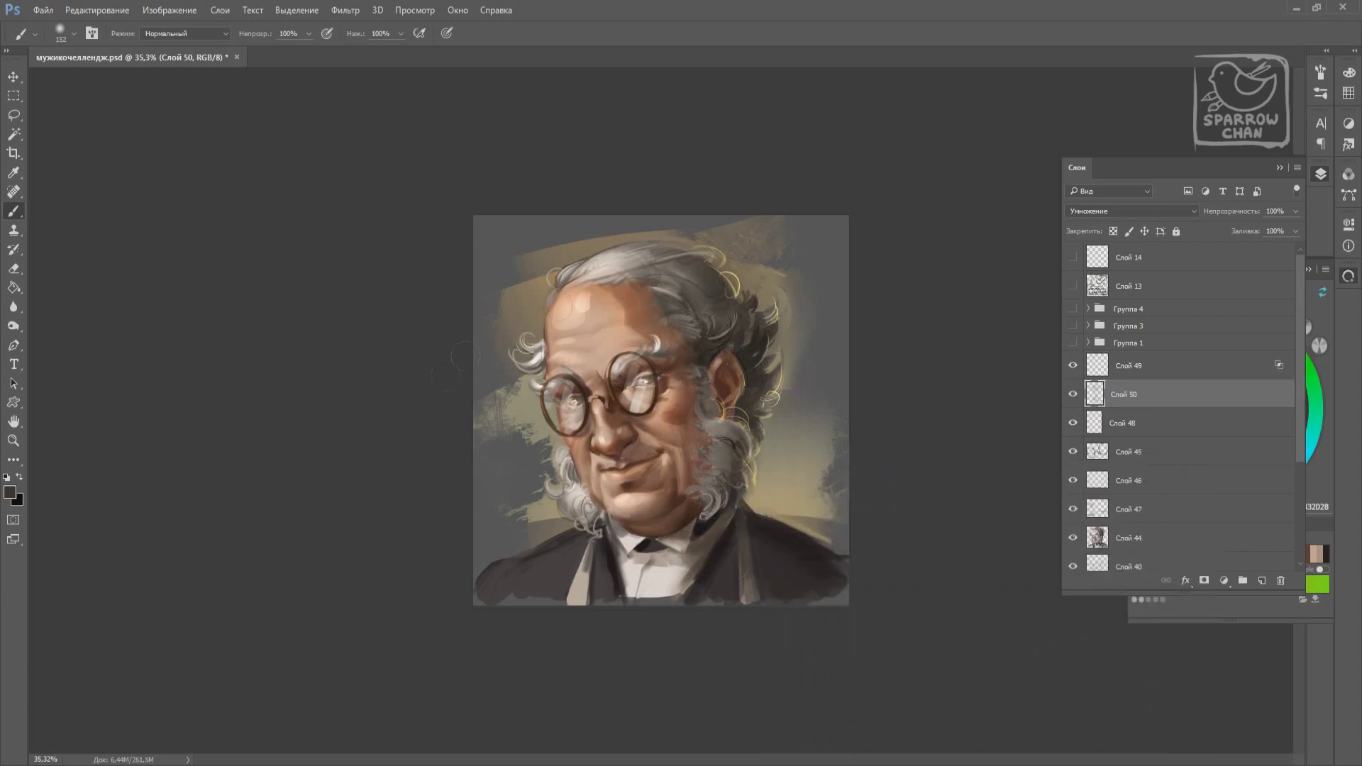
key("bracketleft")
key("bracketleft")
key("bracketleft")
left_click_drag(580, 339, 558, 293)
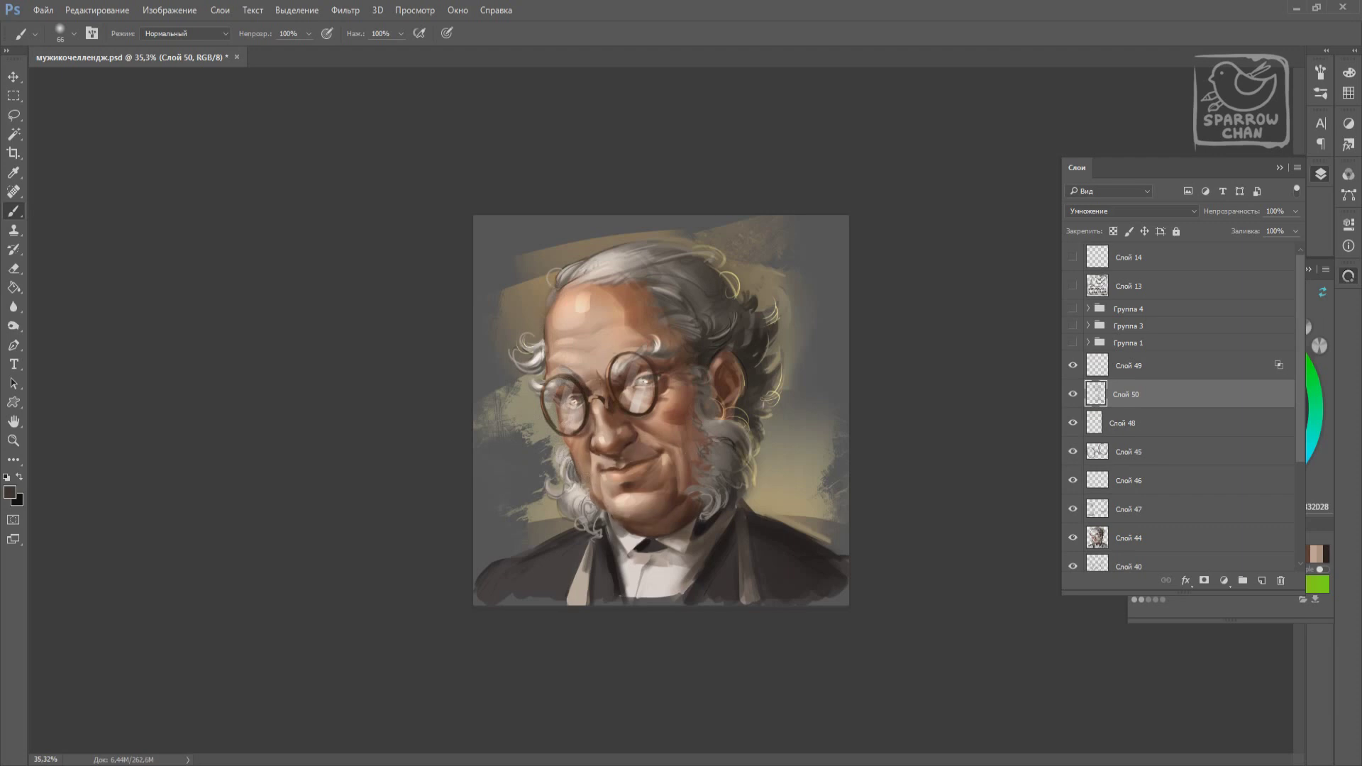
left_click(1262, 580)
left_click(1131, 211)
Set Слой 51 to Overlay, load a 150 px textured brush at about 102 px, and sample skin tones.
left_click(1107, 355)
right_click(611, 381)
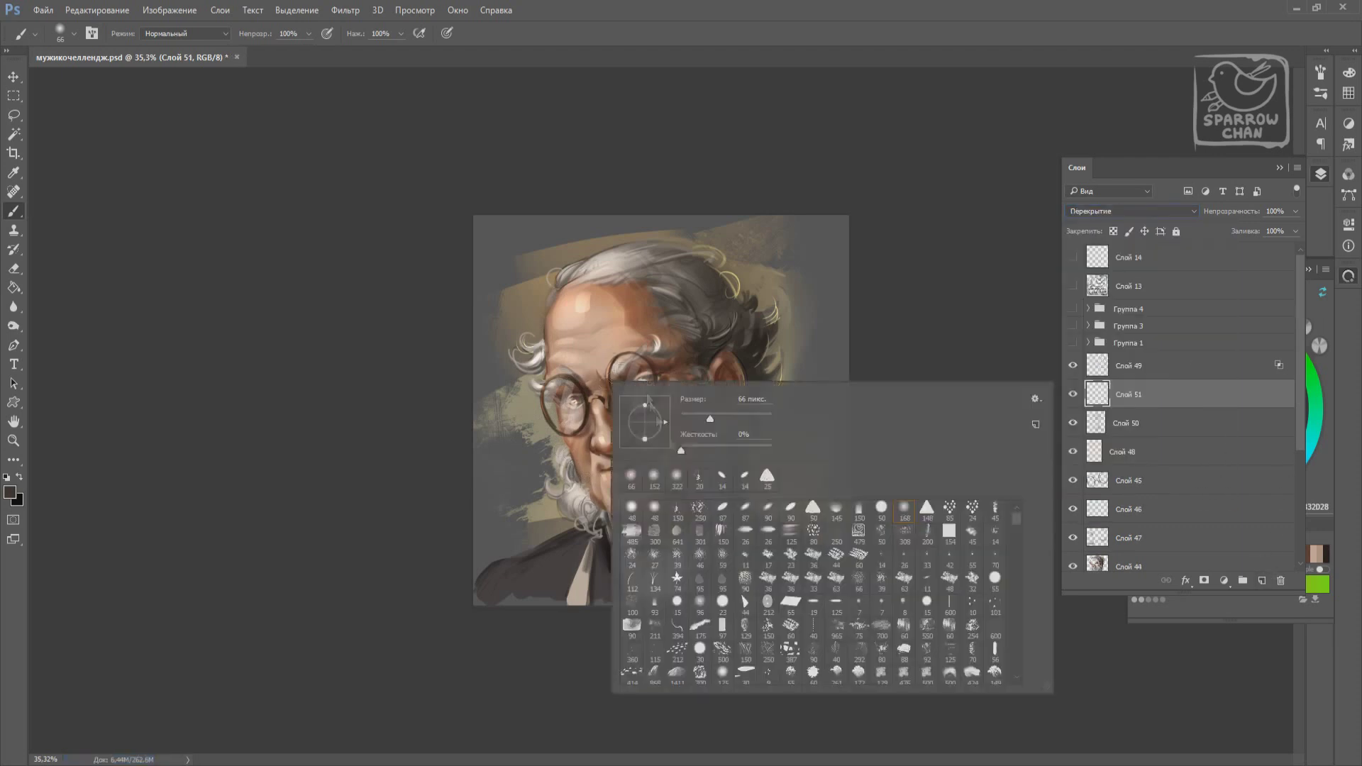
scroll(1019, 674, "down", 5)
left_click_drag(1016, 671, 1020, 529)
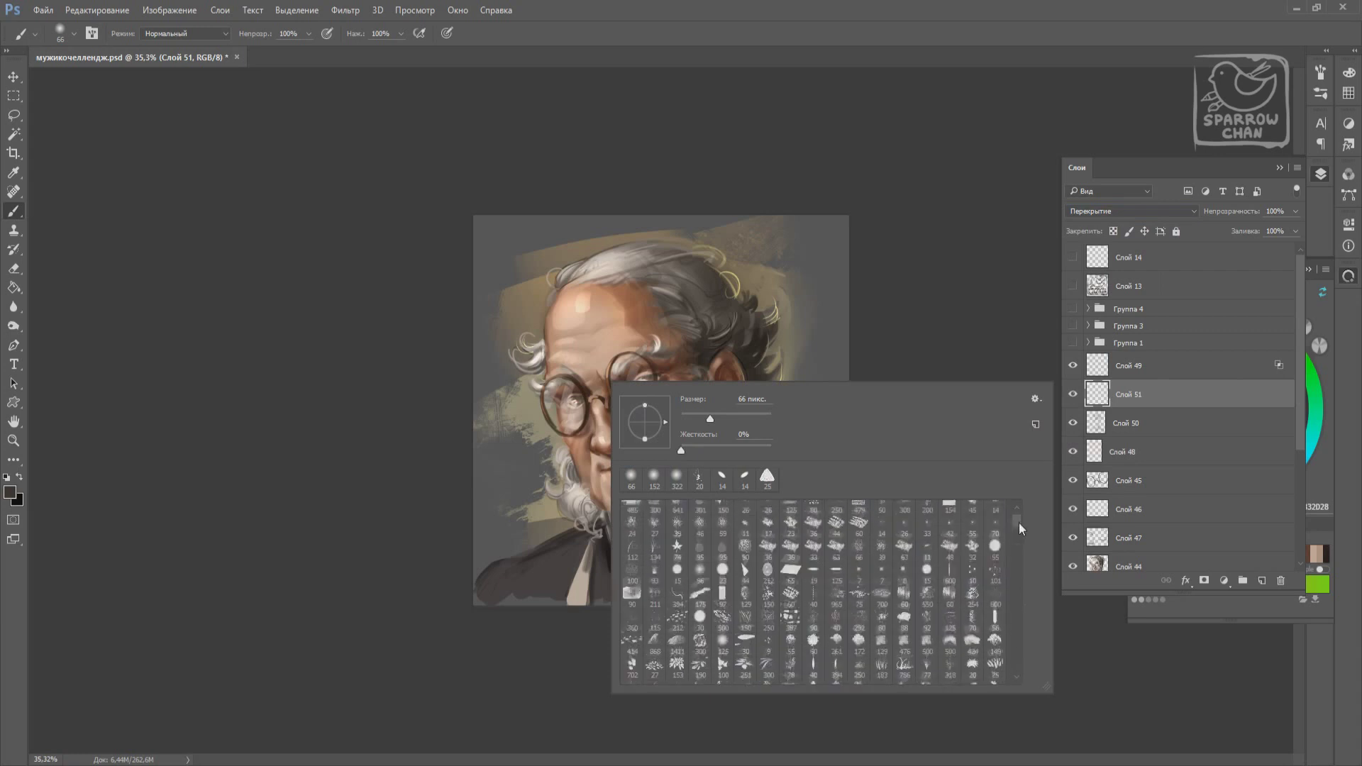
double_click(768, 594)
scroll(662, 410, "up", 3)
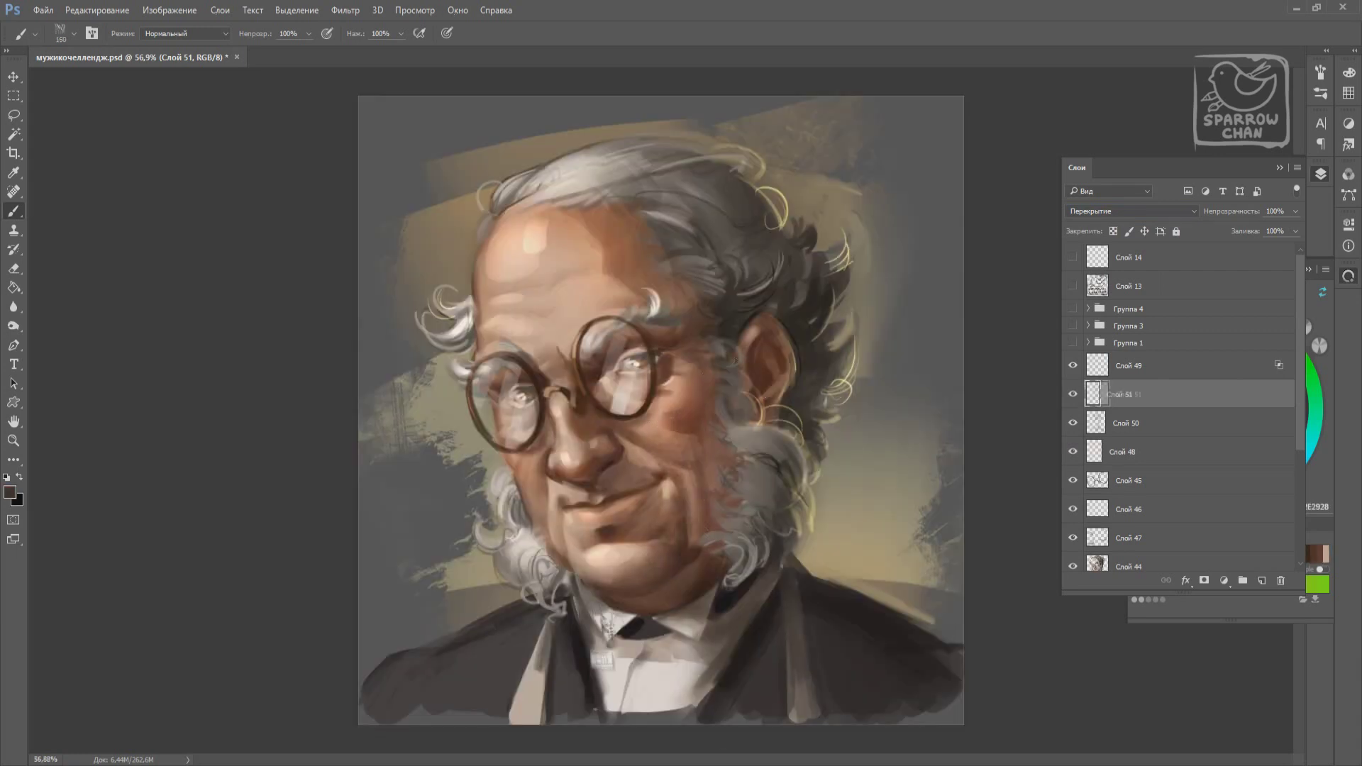
right_click(663, 413)
left_click(663, 413, "alt")
right_click(686, 453)
mouse_move(792, 474)
left_mouse_down()
mouse_move(771, 467)
mouse_move(780, 485)
left_mouse_up()
left_click(628, 393, "alt")
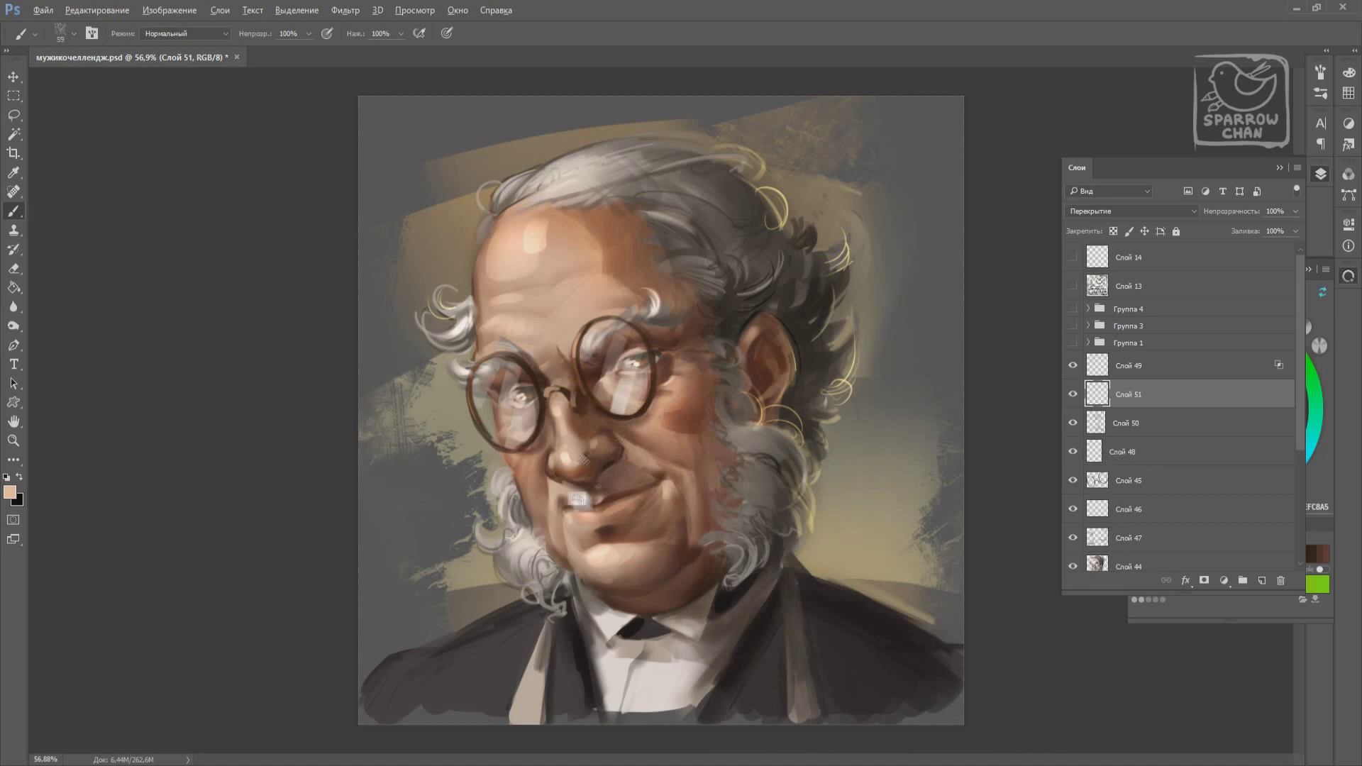
Switch to the textured 365 brush and dab brown marks on the cheek.
right_click(629, 391)
scroll(1058, 679, "down", 5)
scroll(1057, 678, "down", 5)
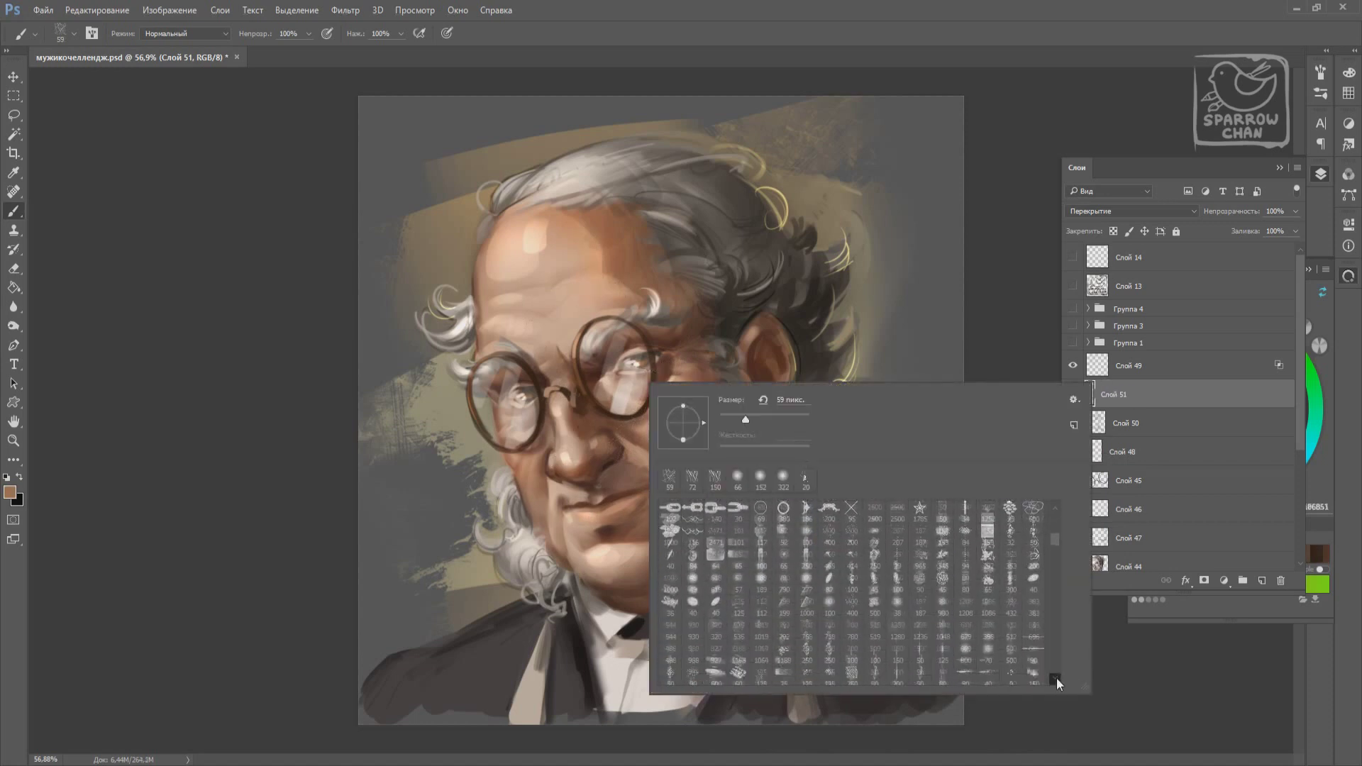
scroll(1057, 678, "down", 5)
scroll(1057, 675, "down", 5)
scroll(1057, 675, "down", 3)
double_click(829, 604)
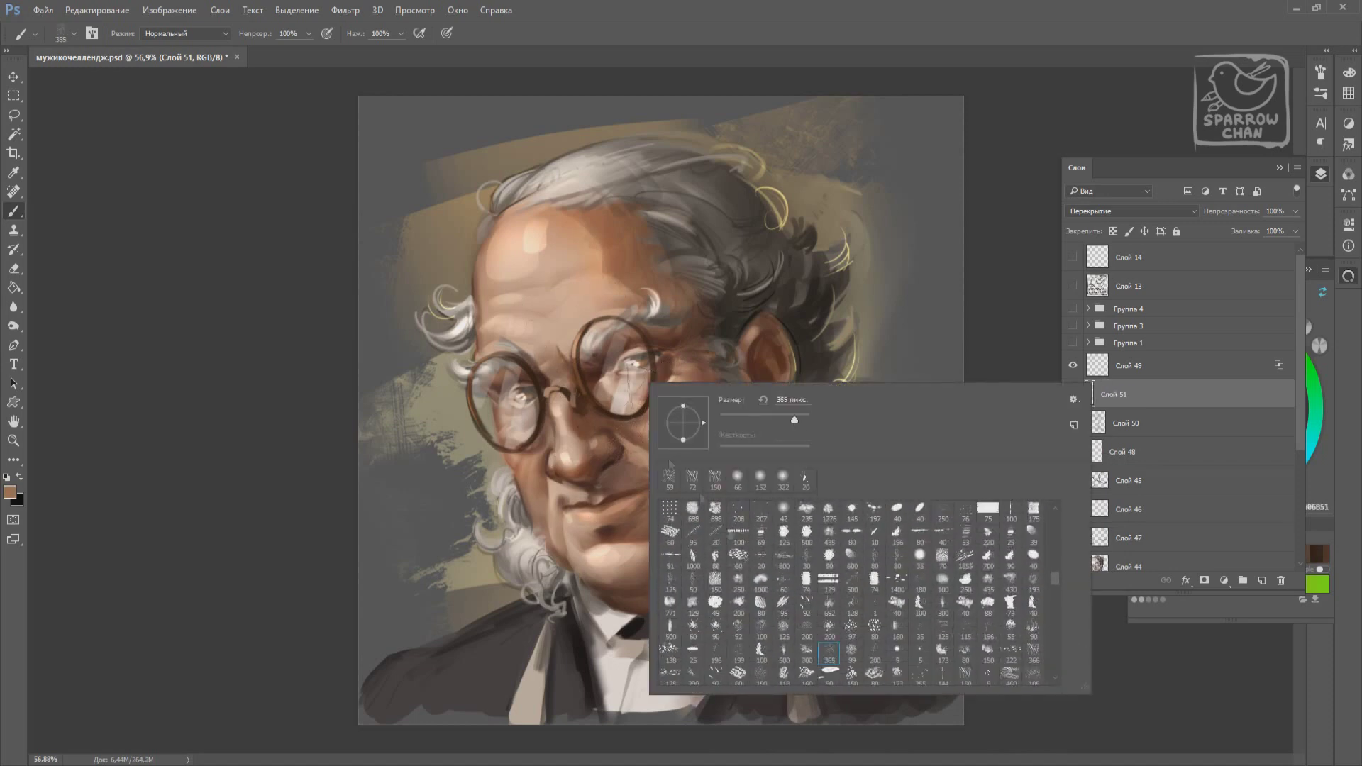
right_click(571, 312)
left_click(535, 457)
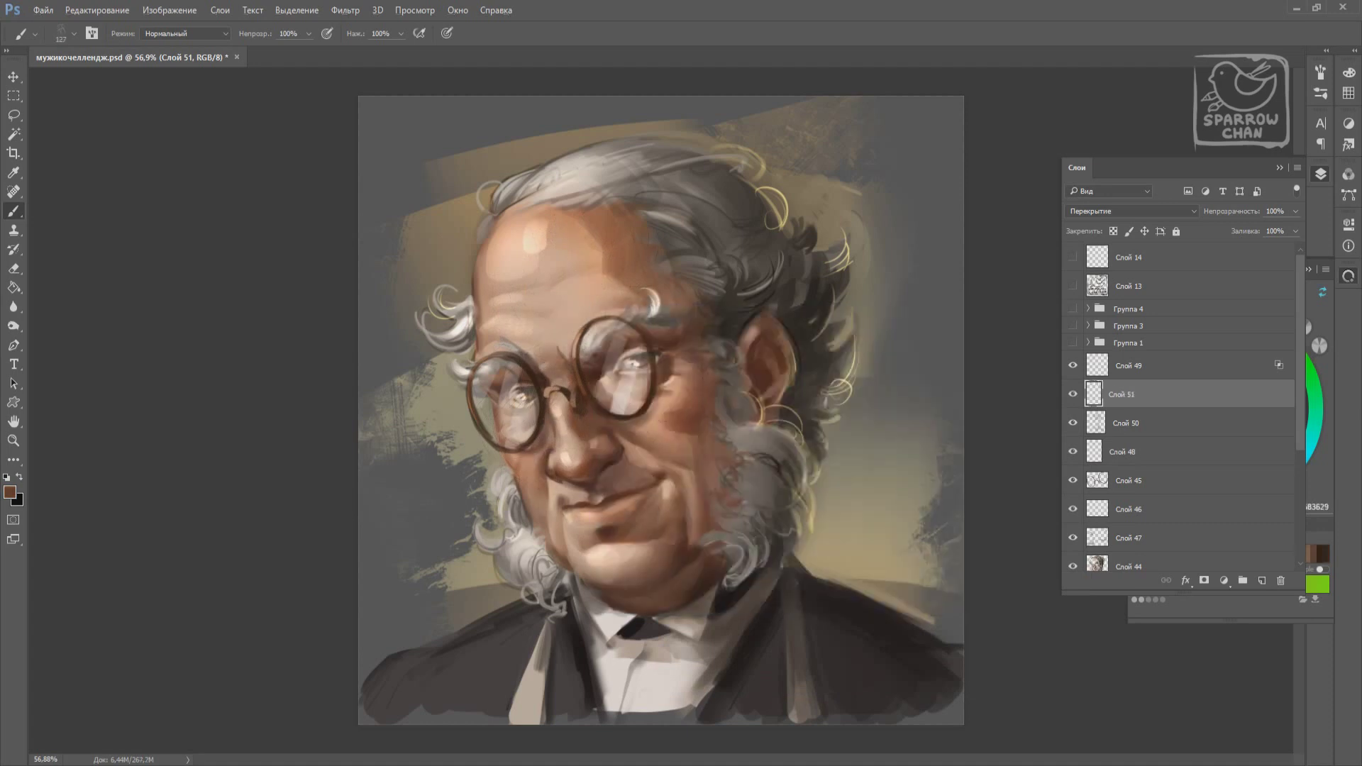
left_click(700, 410)
Sample the peach forehead highlight, save, and paint a light stroke over the grey hair at 30 px.
left_click(558, 247, "alt")
key("ctrl+s")
right_click(682, 549)
scroll(780, 532, "down", 3)
double_click(780, 539)
left_click_drag(581, 176, 648, 152)
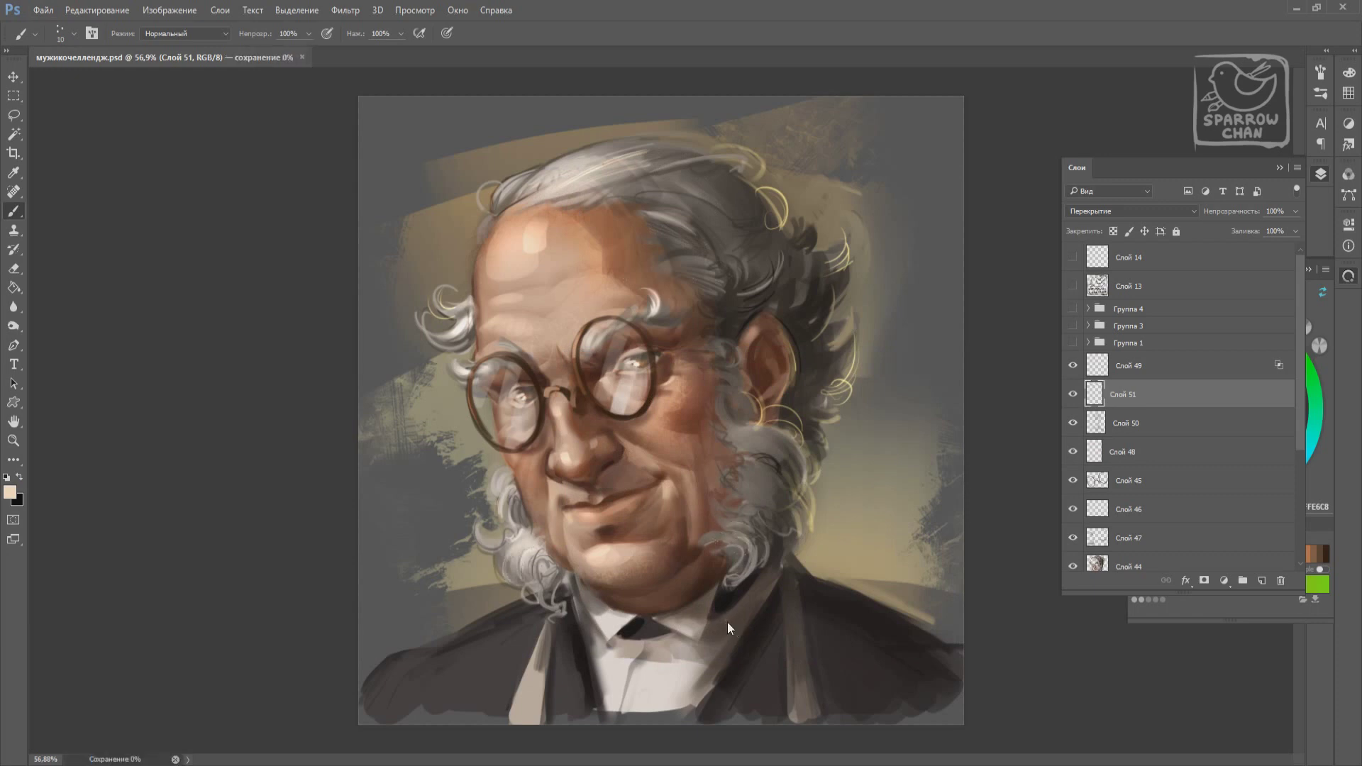